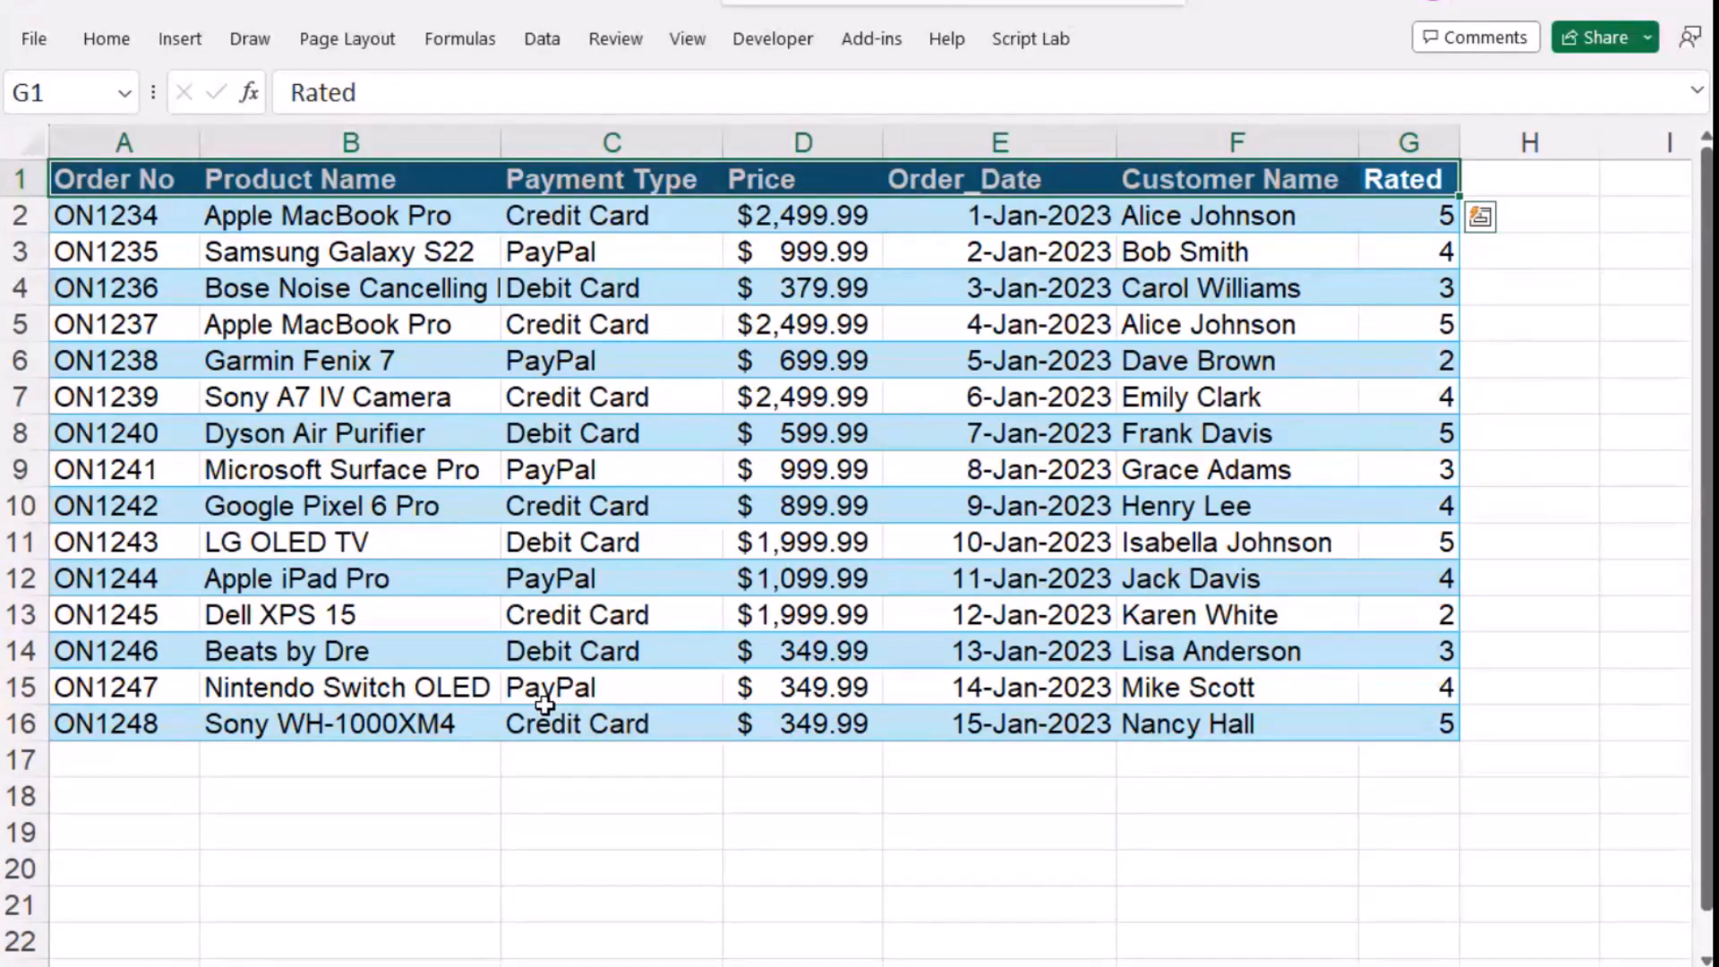
# - Review each column header of the orders table, from Order No through Rated
pyautogui.click(127, 178)
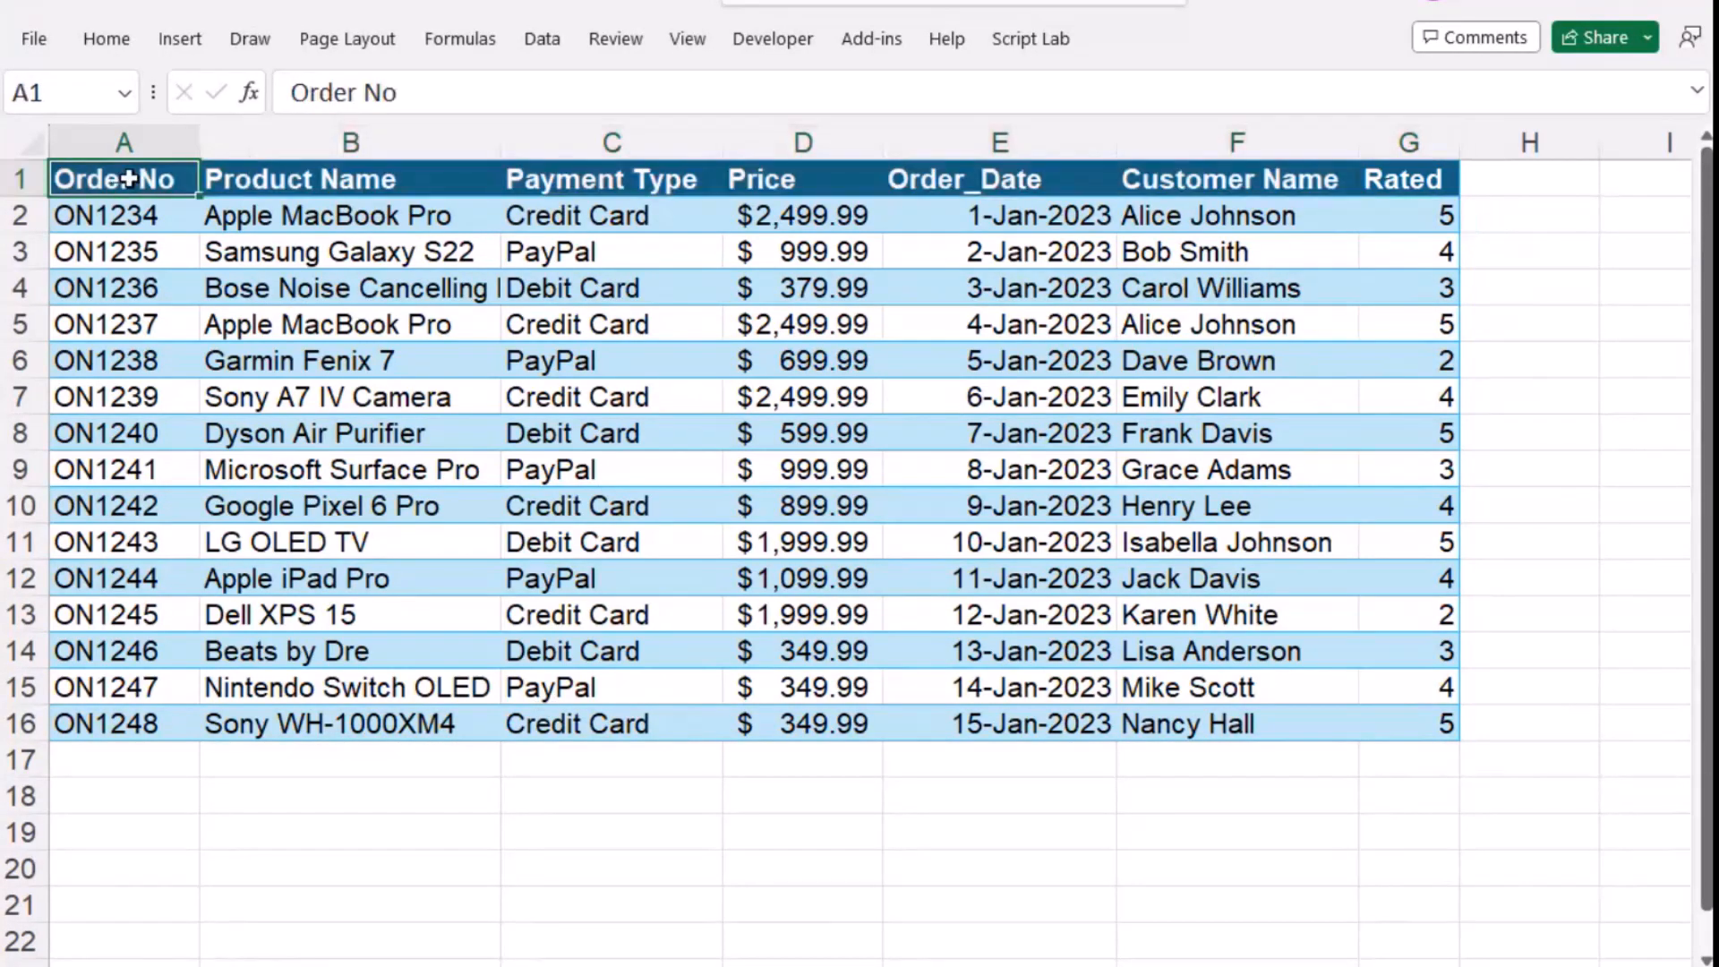
pyautogui.click(387, 183)
pyautogui.click(645, 182)
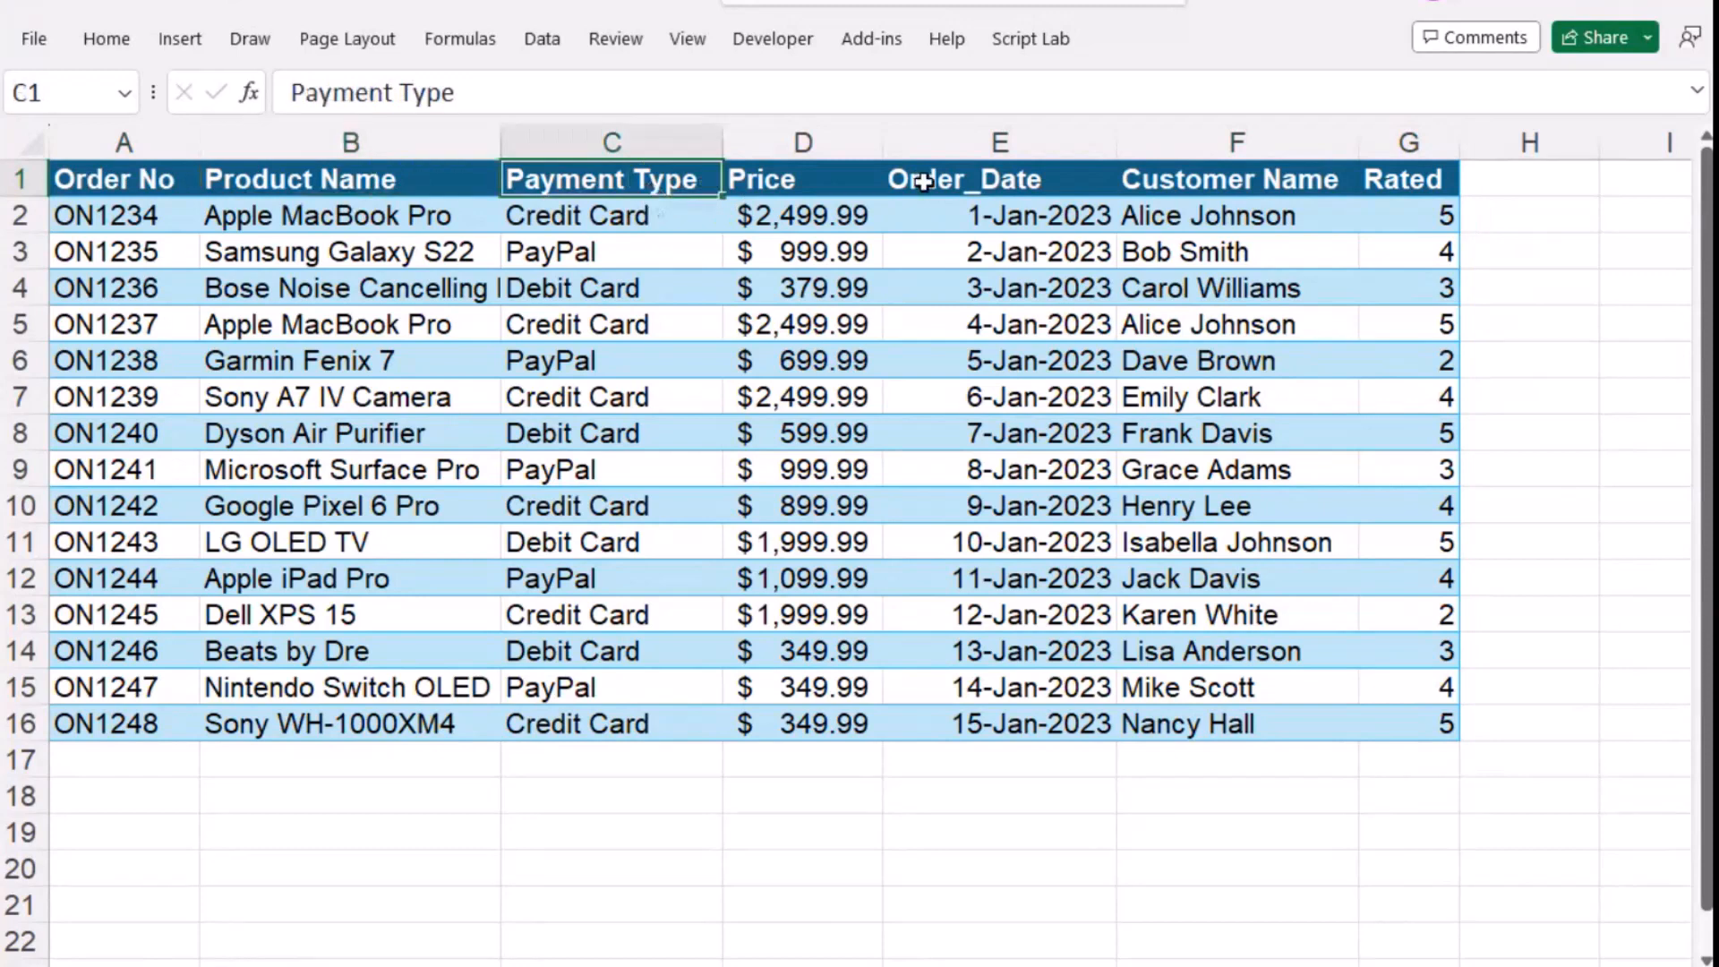
pyautogui.click(842, 176)
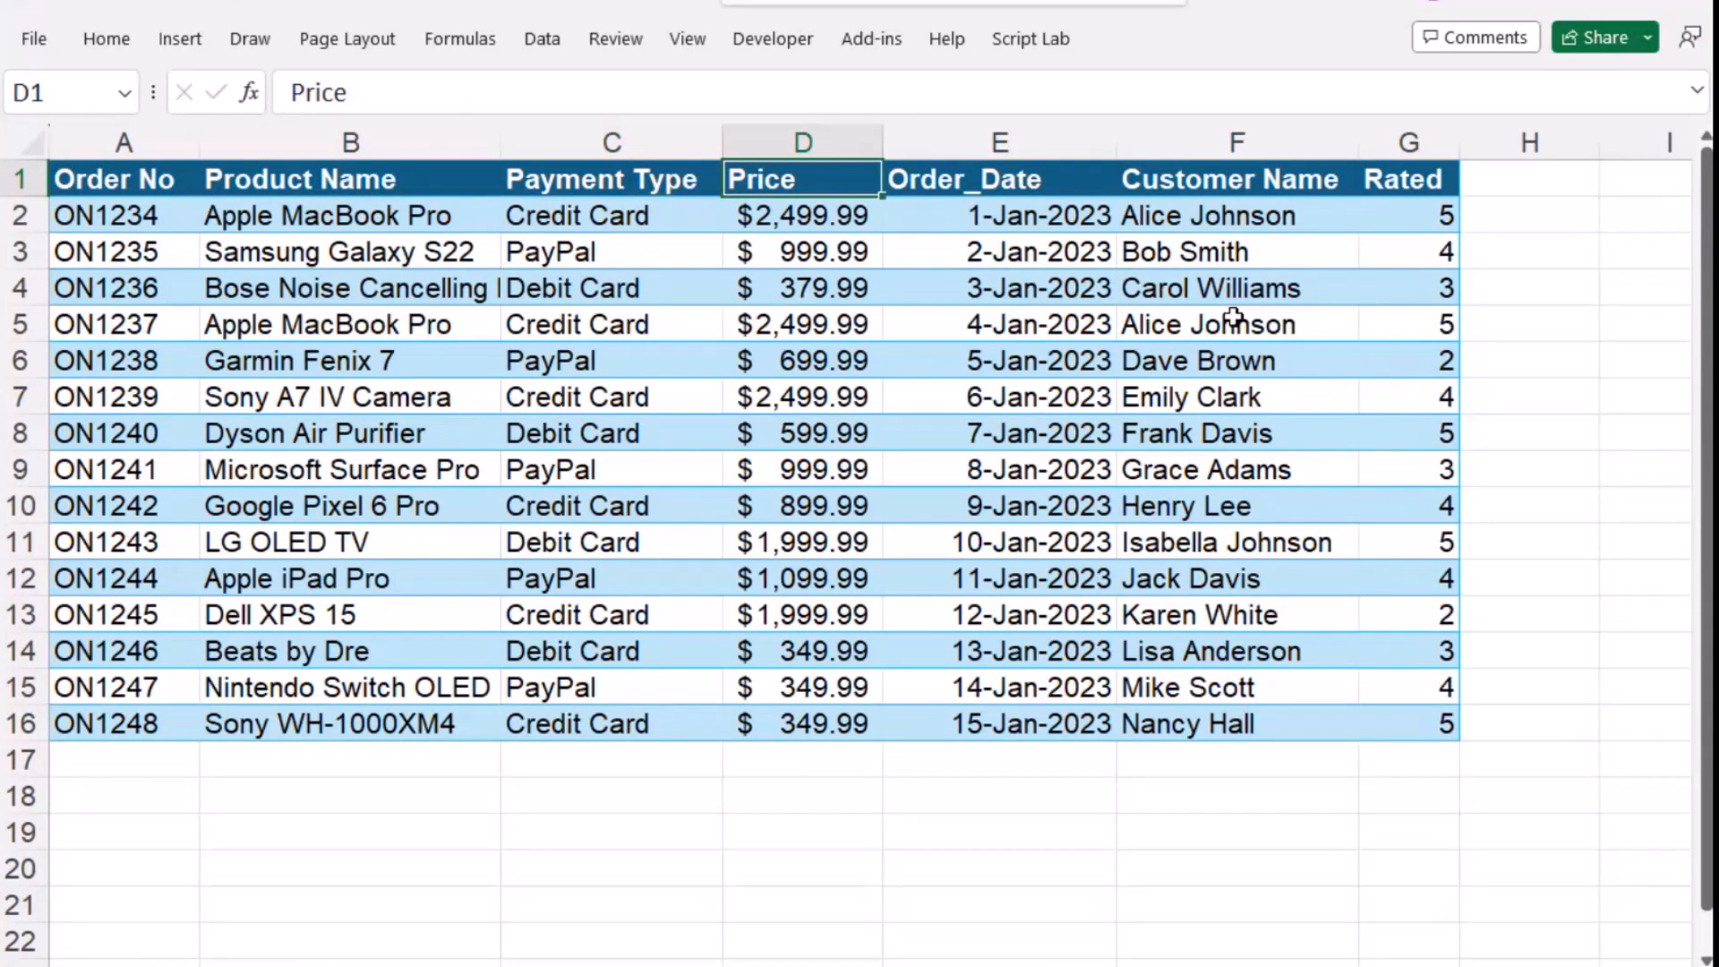
pyautogui.click(990, 179)
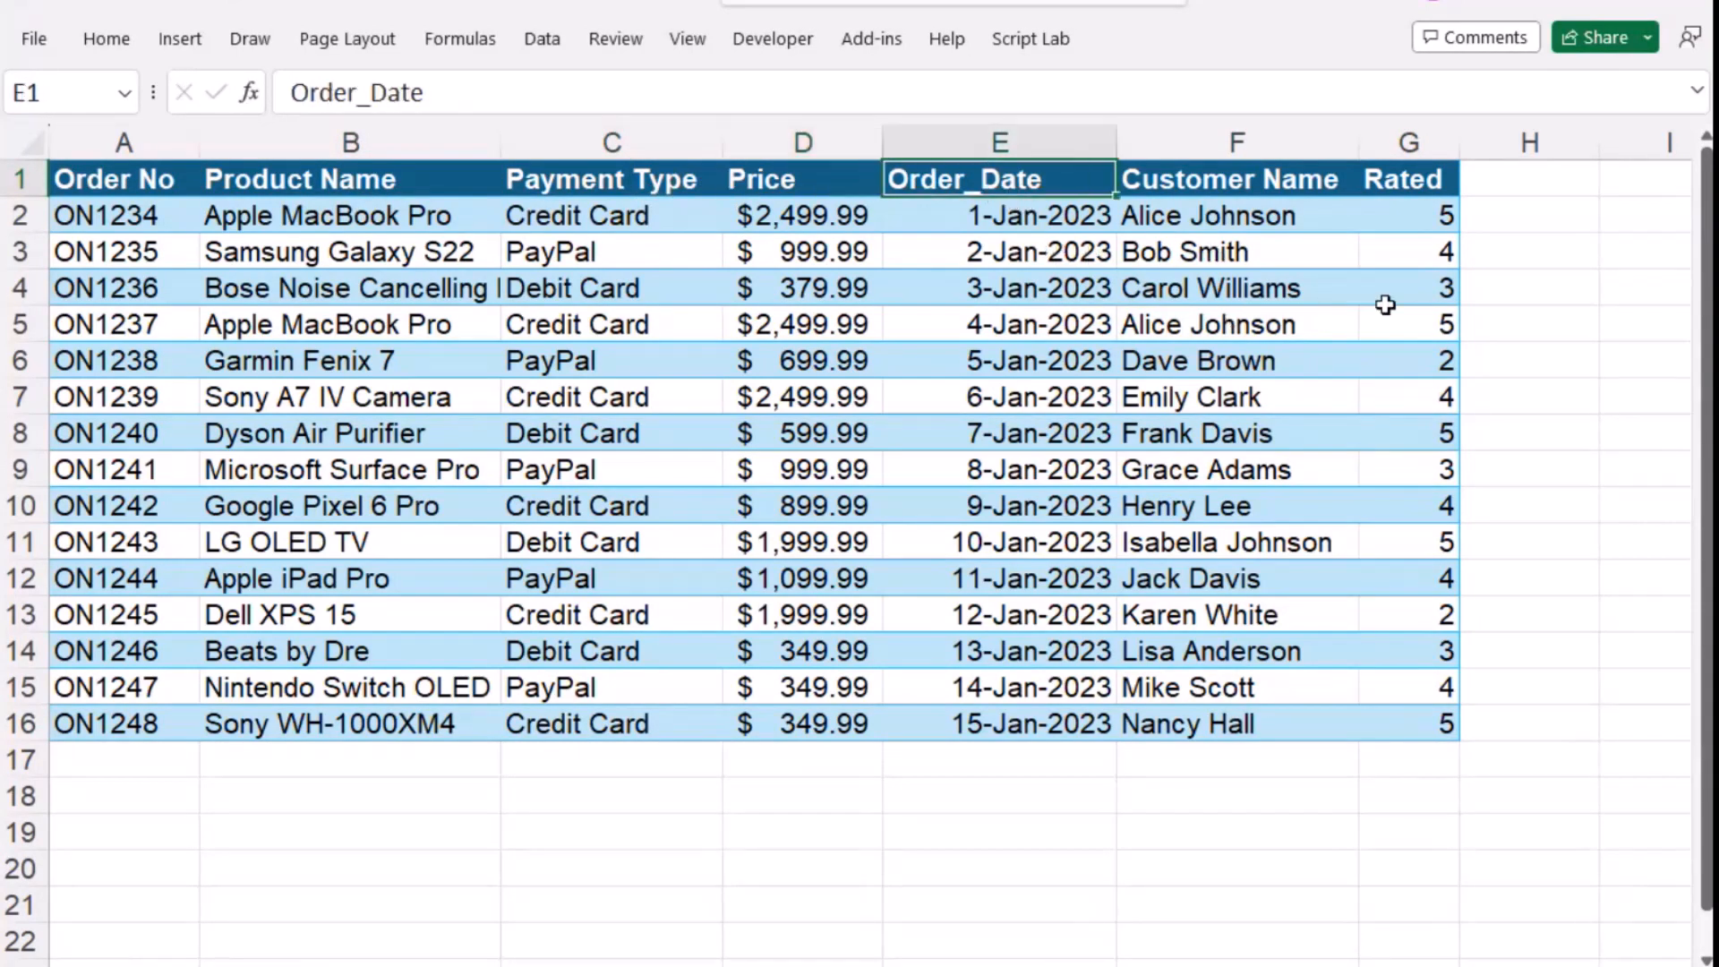
pyautogui.click(1273, 187)
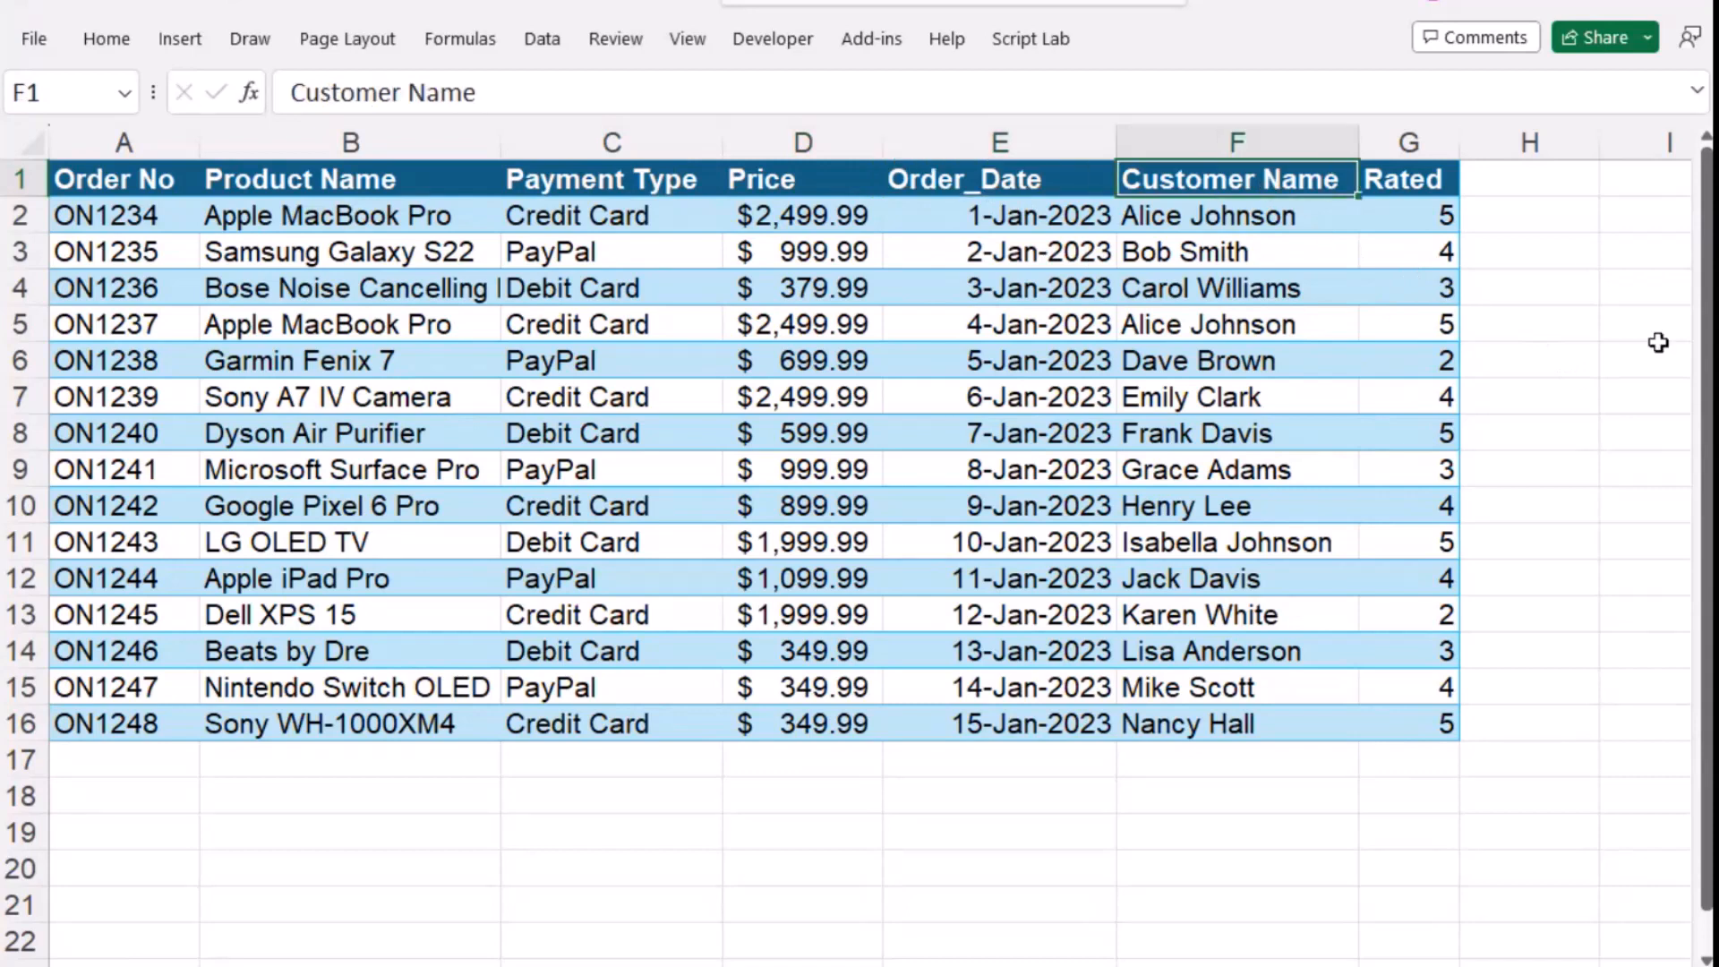
pyautogui.click(1422, 186)
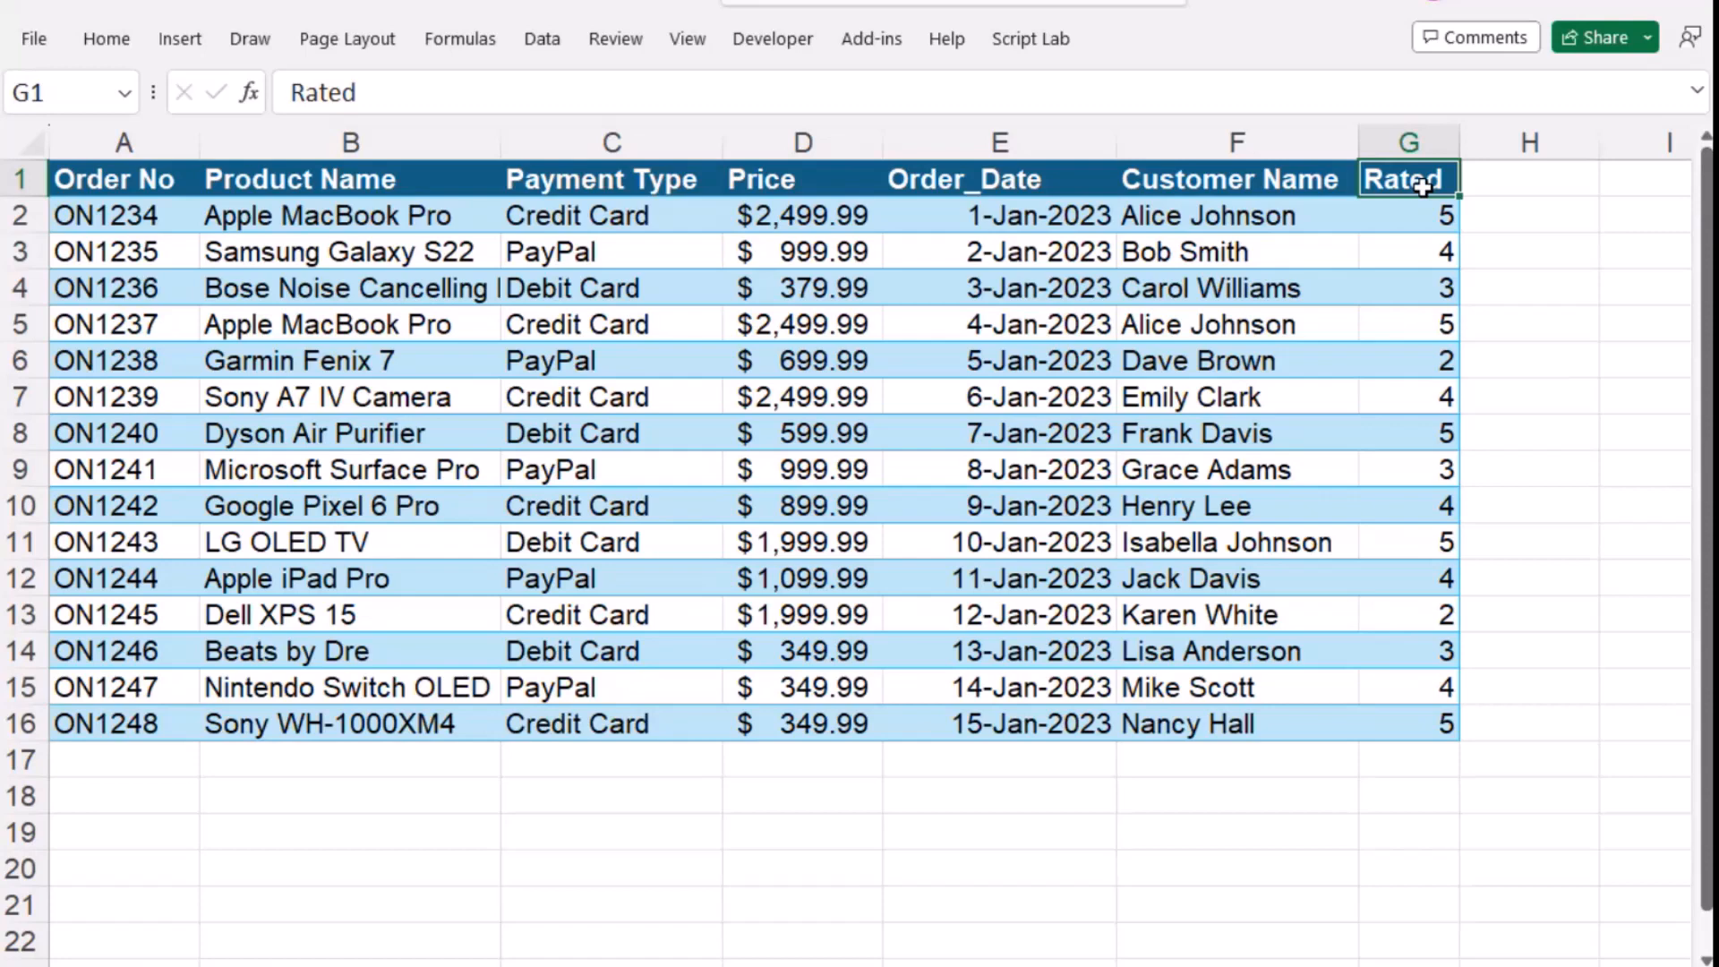
pyautogui.click(124, 177)
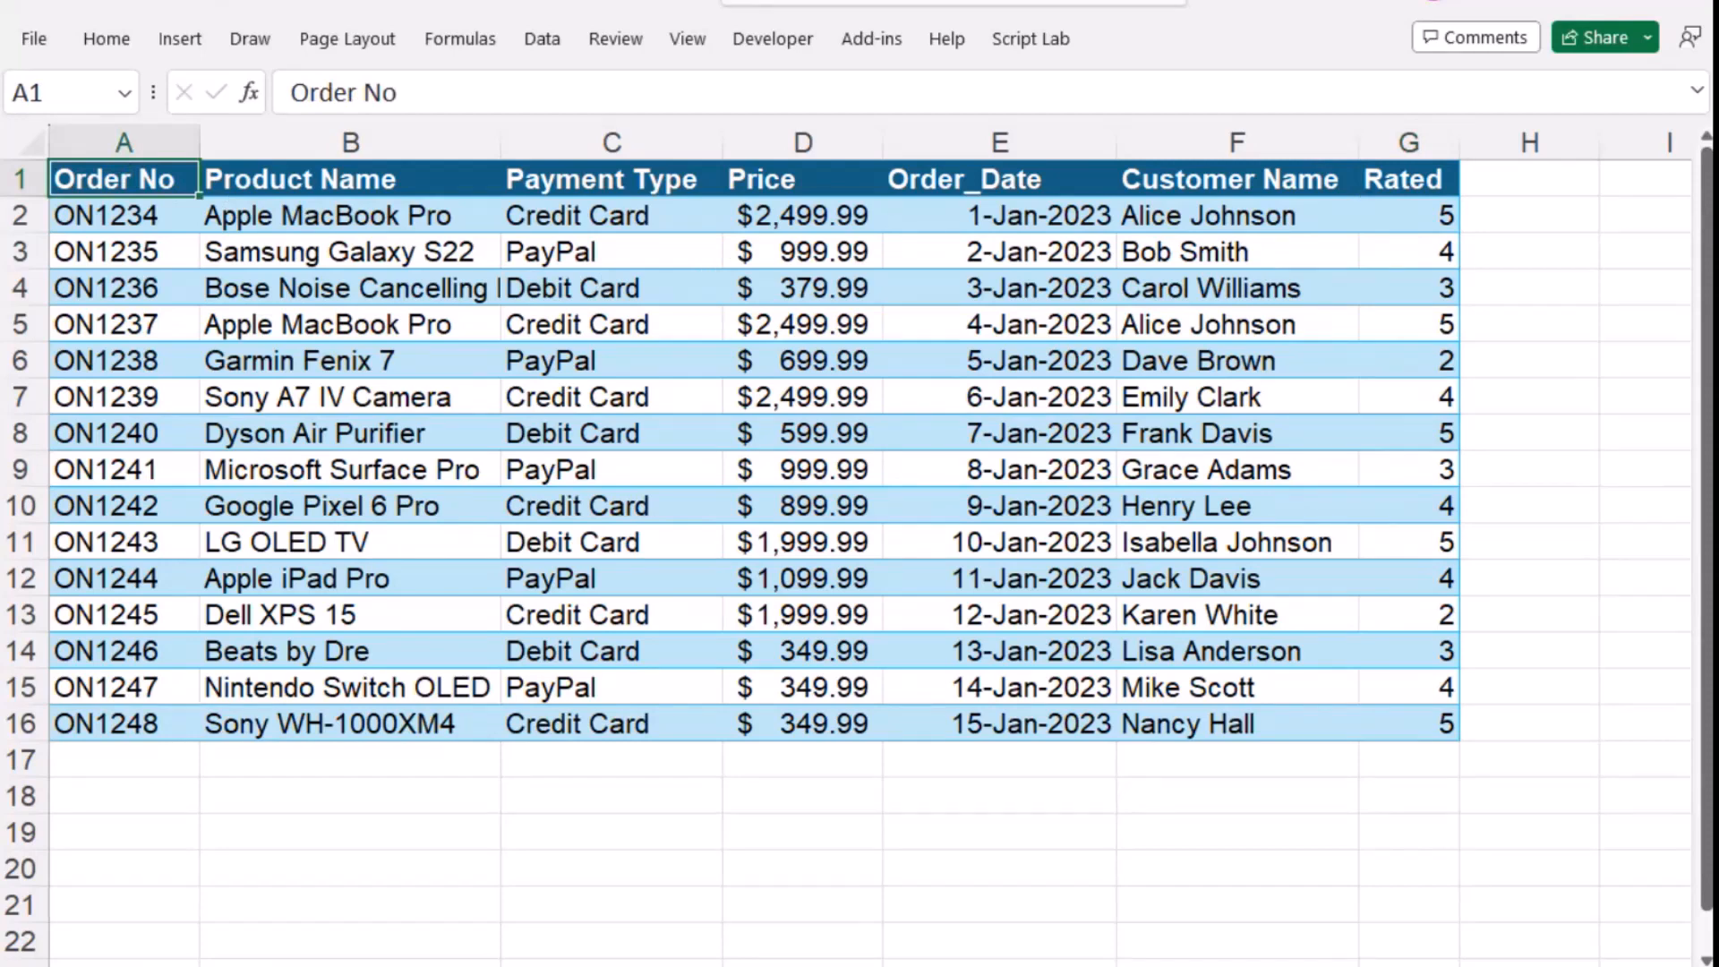
# - Switch to ChatGPT and ask GPT-4 for help analyzing an Excel table, listing its column names from Order No to Rated
pyautogui.hotkey('ctrl', 't')
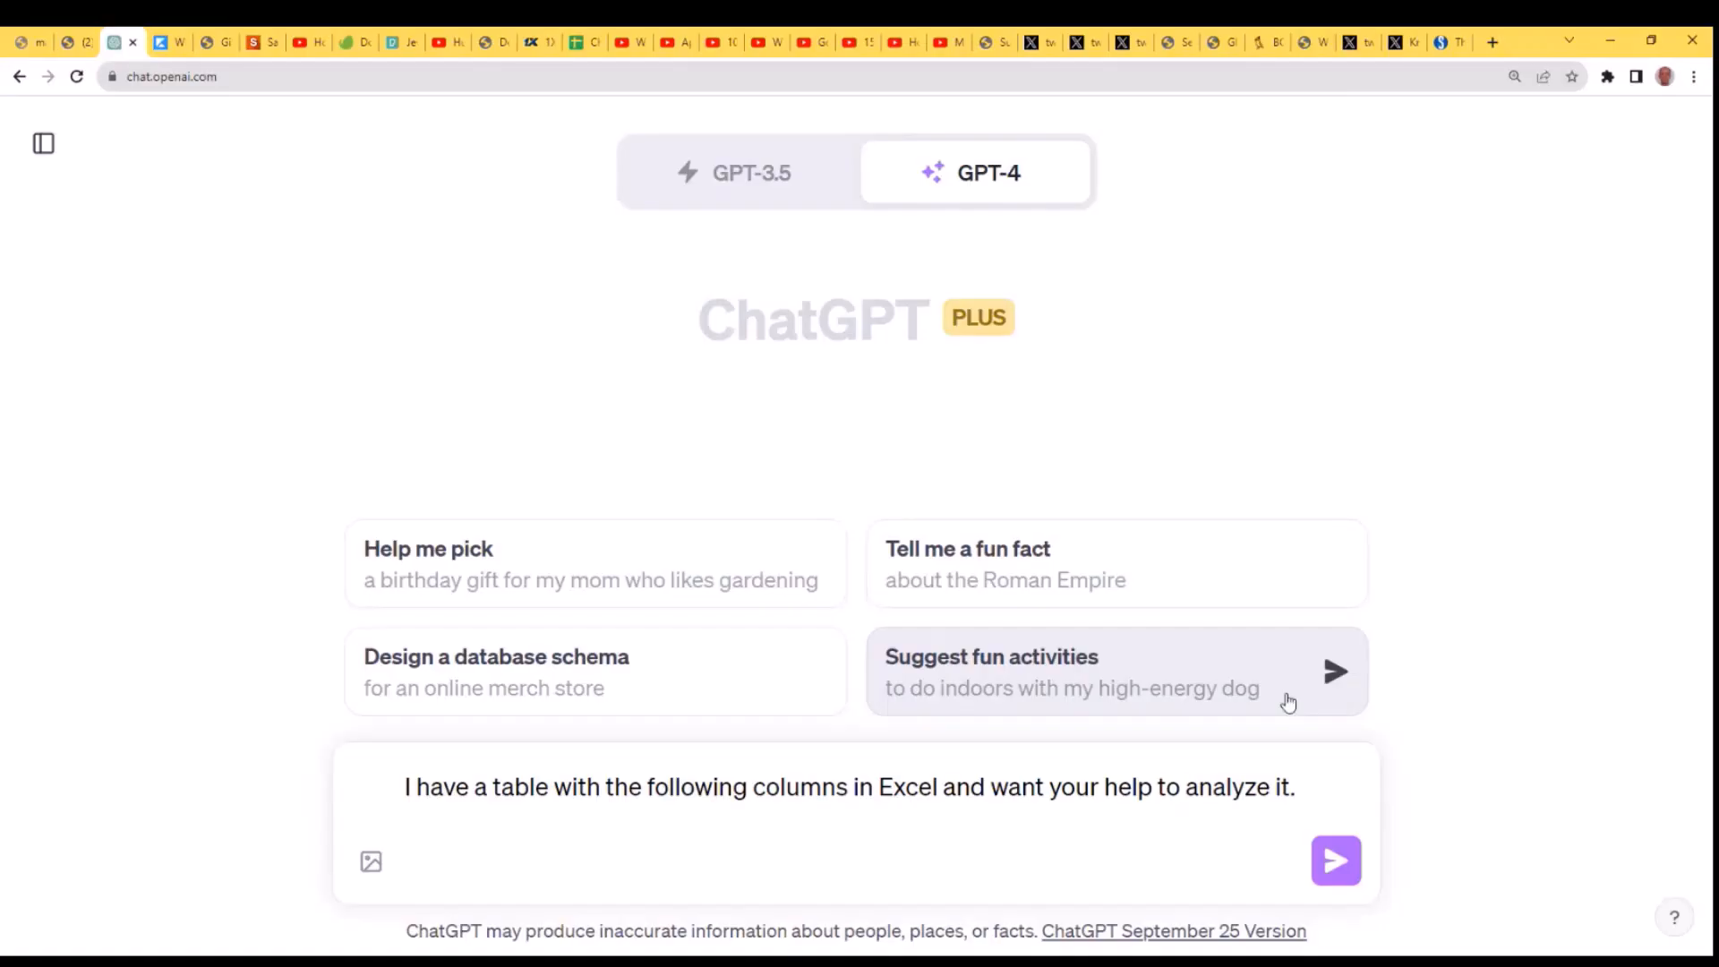
pyautogui.write('Order No Product Name Payment Type Price Order_Date Customer Name Rated')
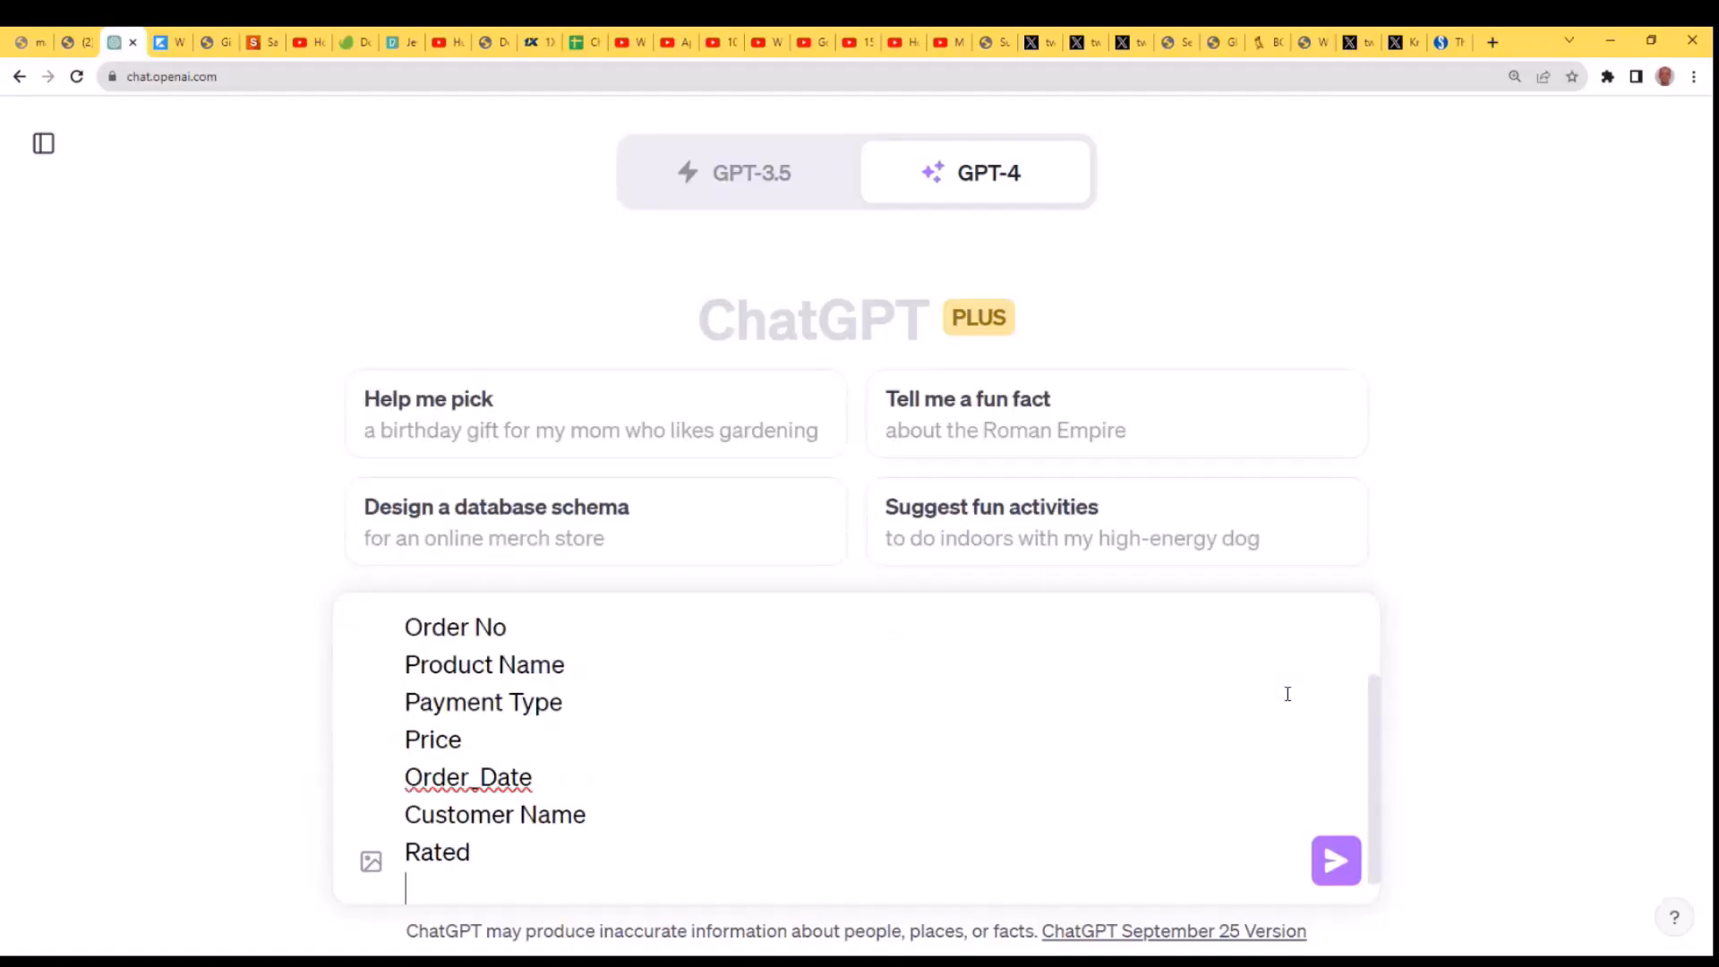
pyautogui.press('Return')
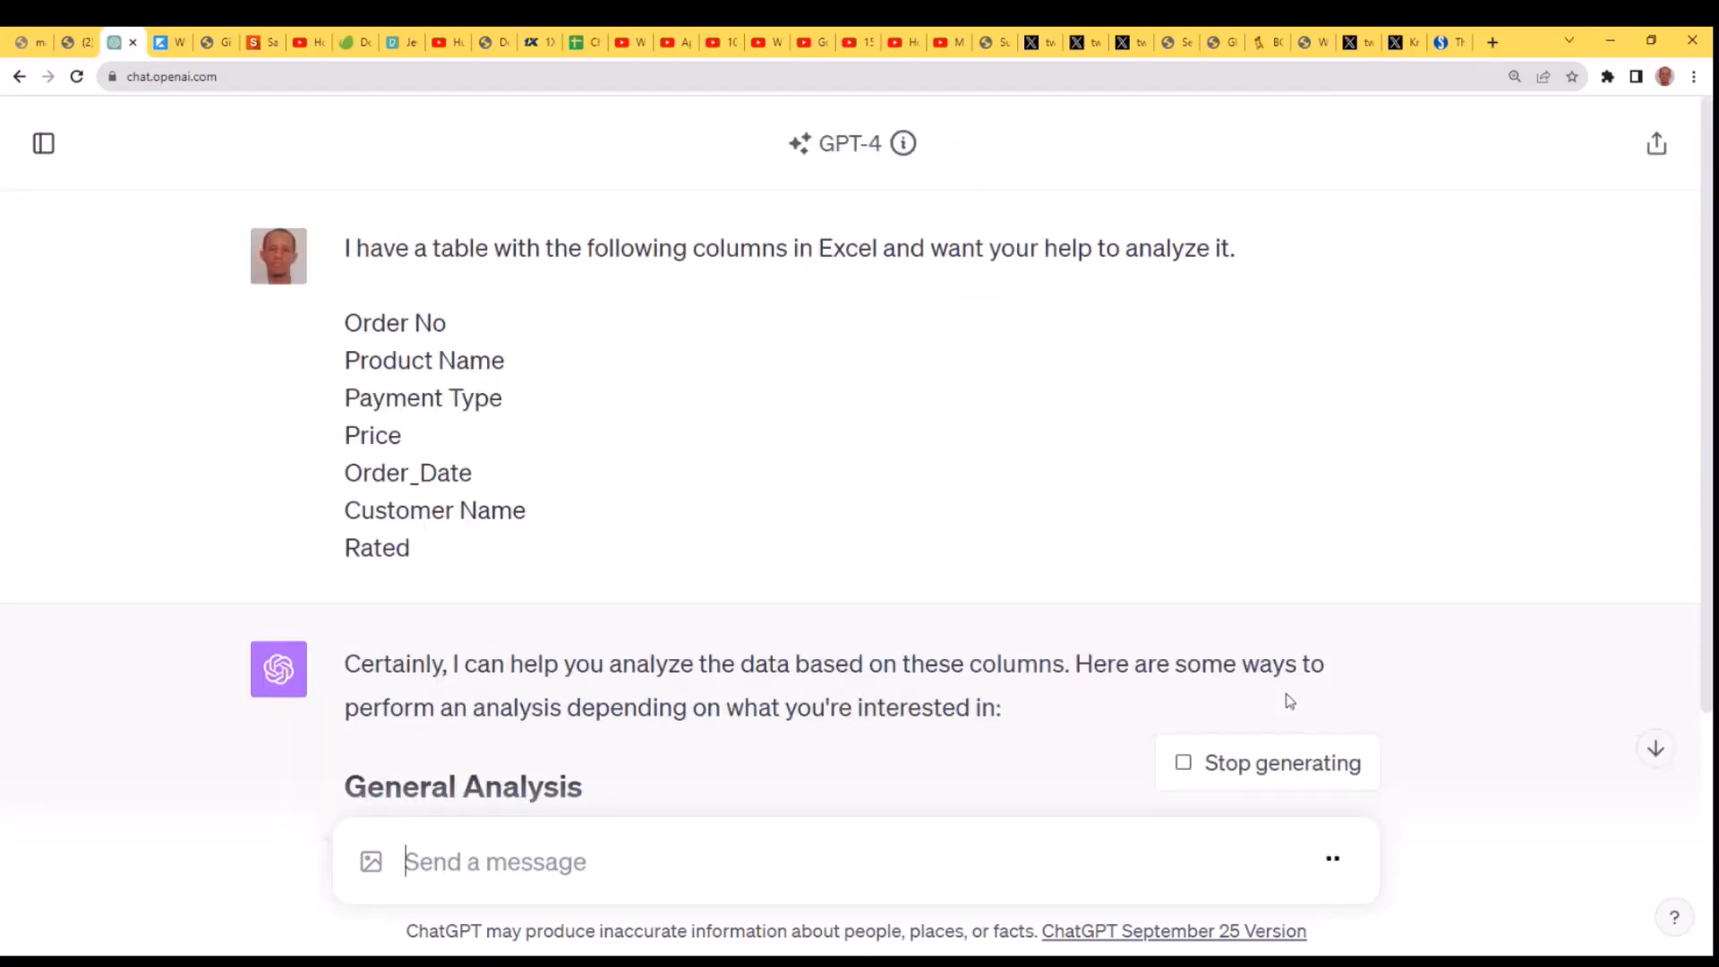
# - Read through the suggested analyses in the reply, from General Analysis to Advanced Analysis
pyautogui.scroll(-3, 1441, 472)
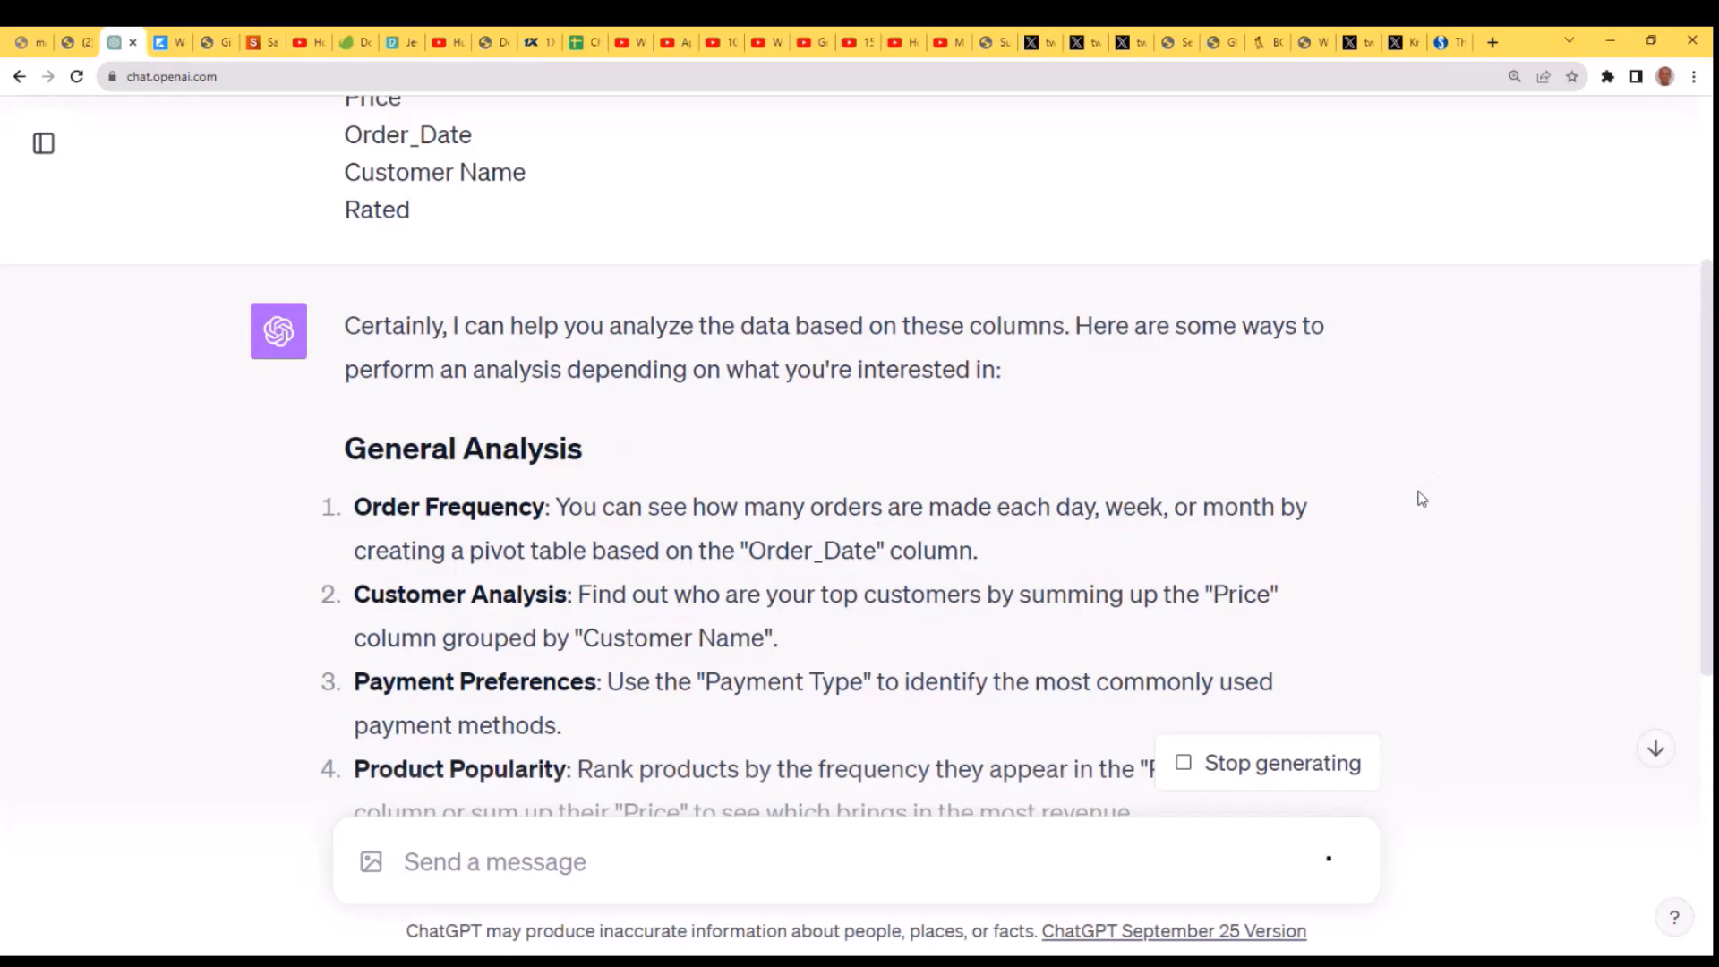
pyautogui.scroll(-2, 1417, 506)
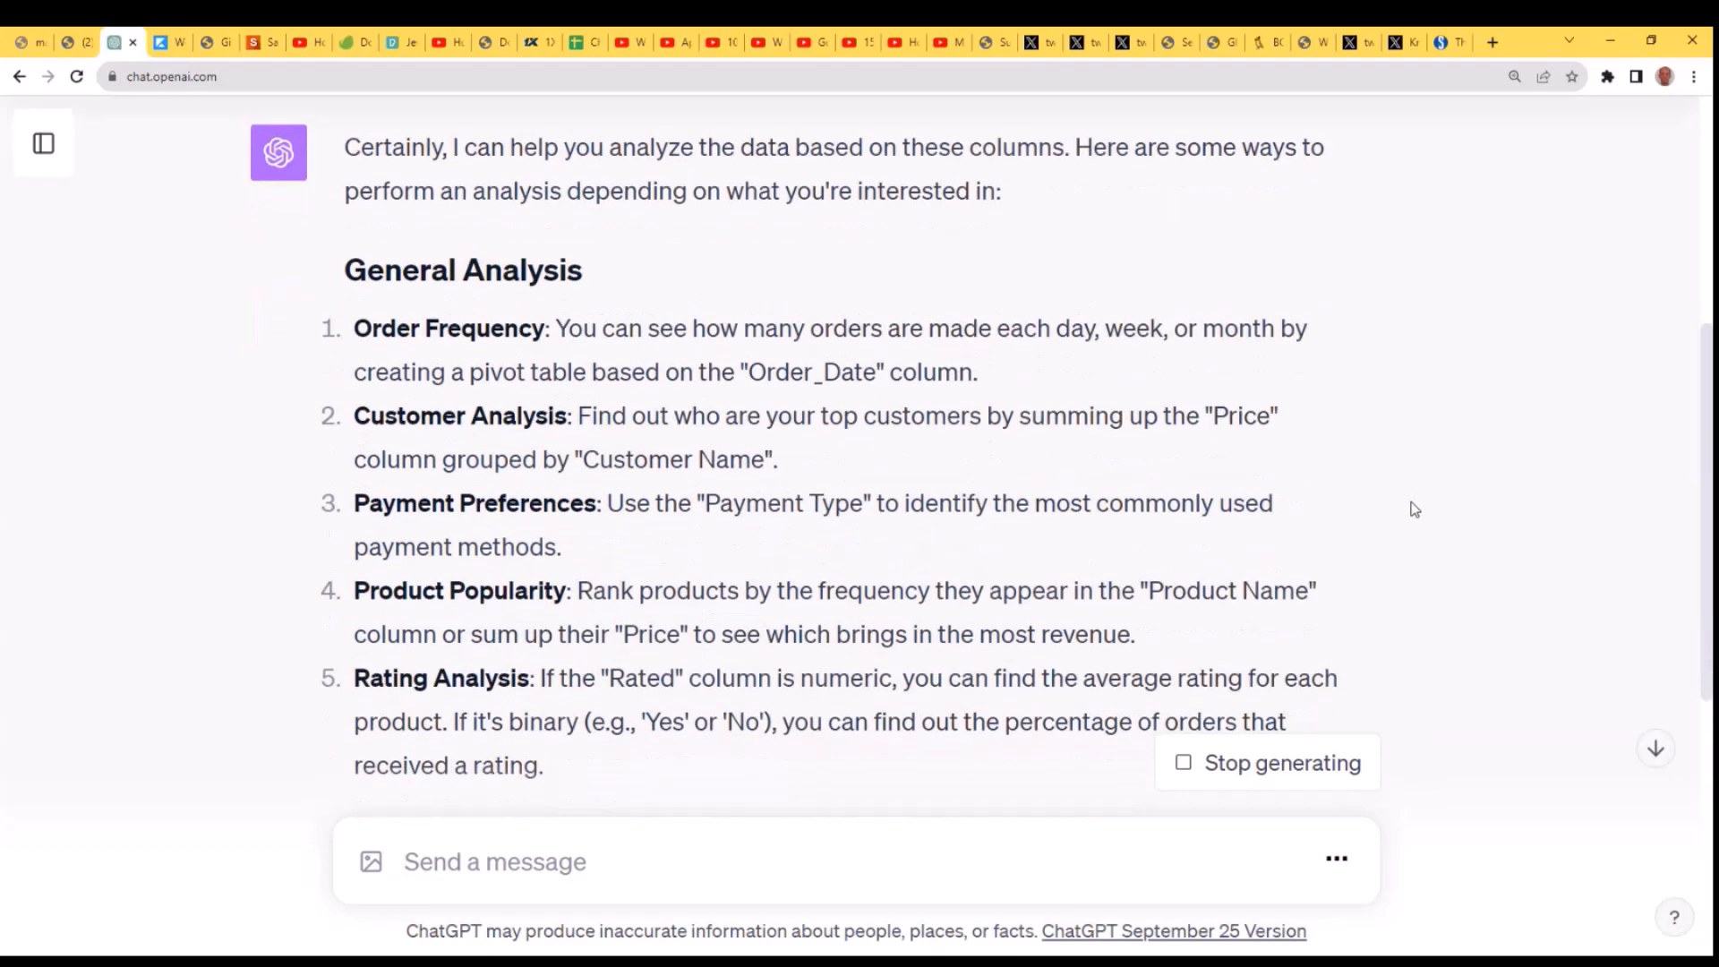
pyautogui.scroll(-3, 1415, 509)
pyautogui.scroll(2, 1414, 509)
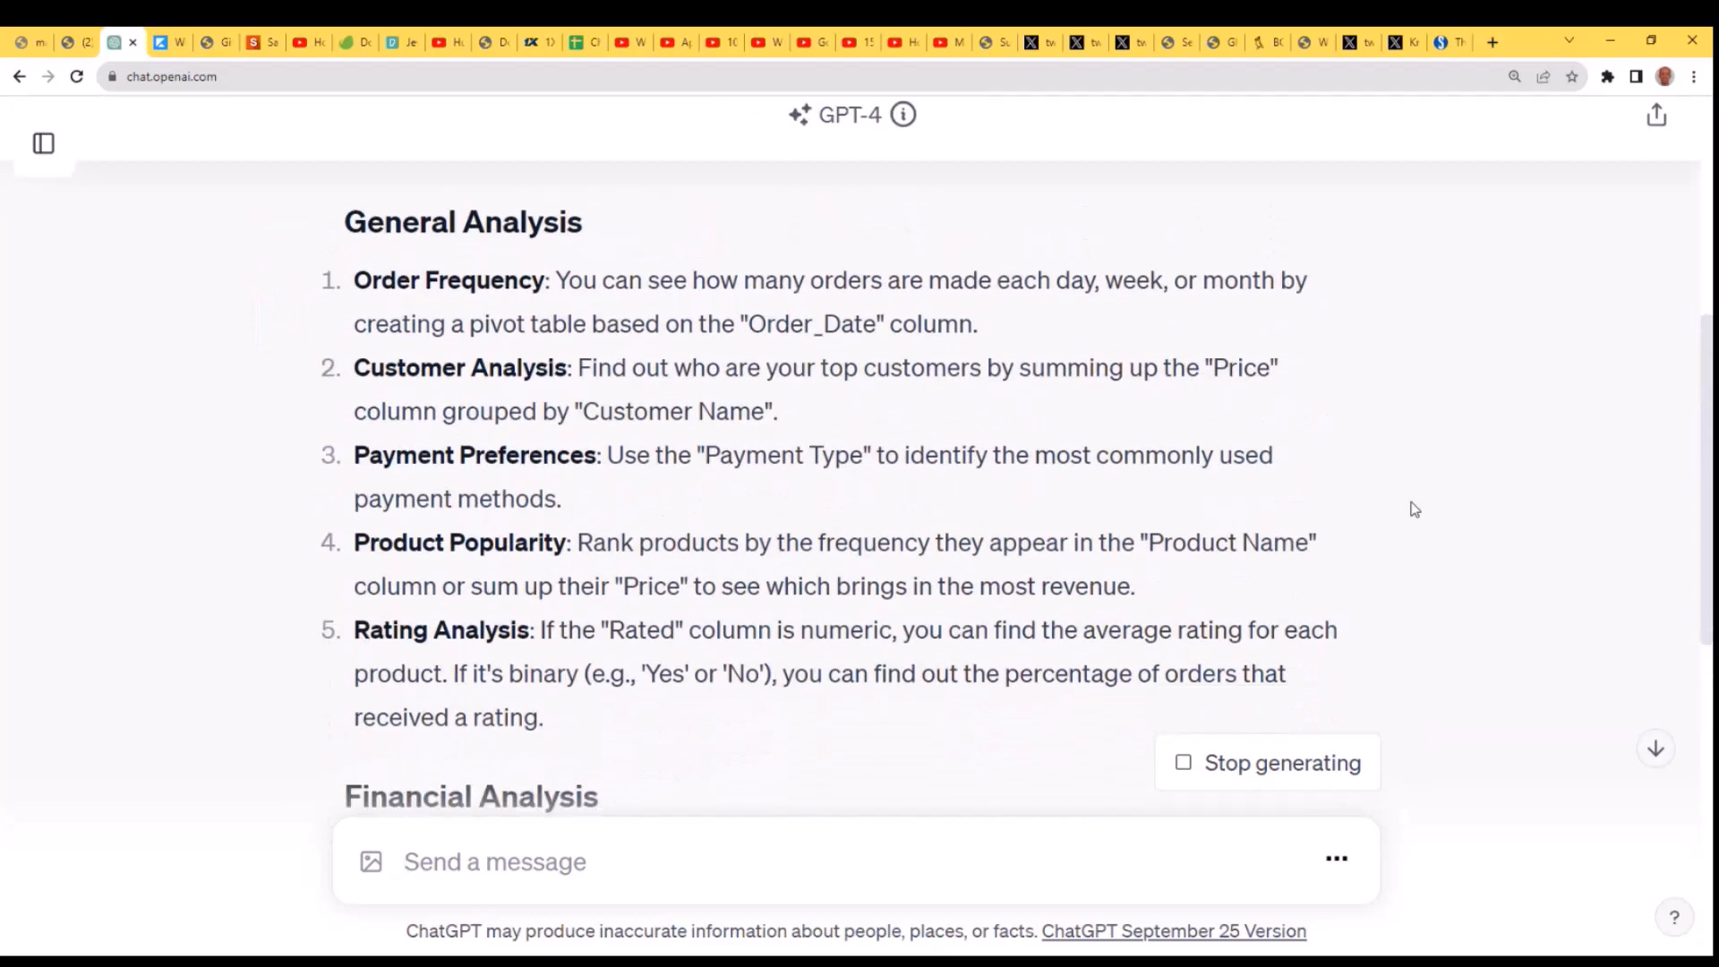
pyautogui.scroll(-6, 1414, 508)
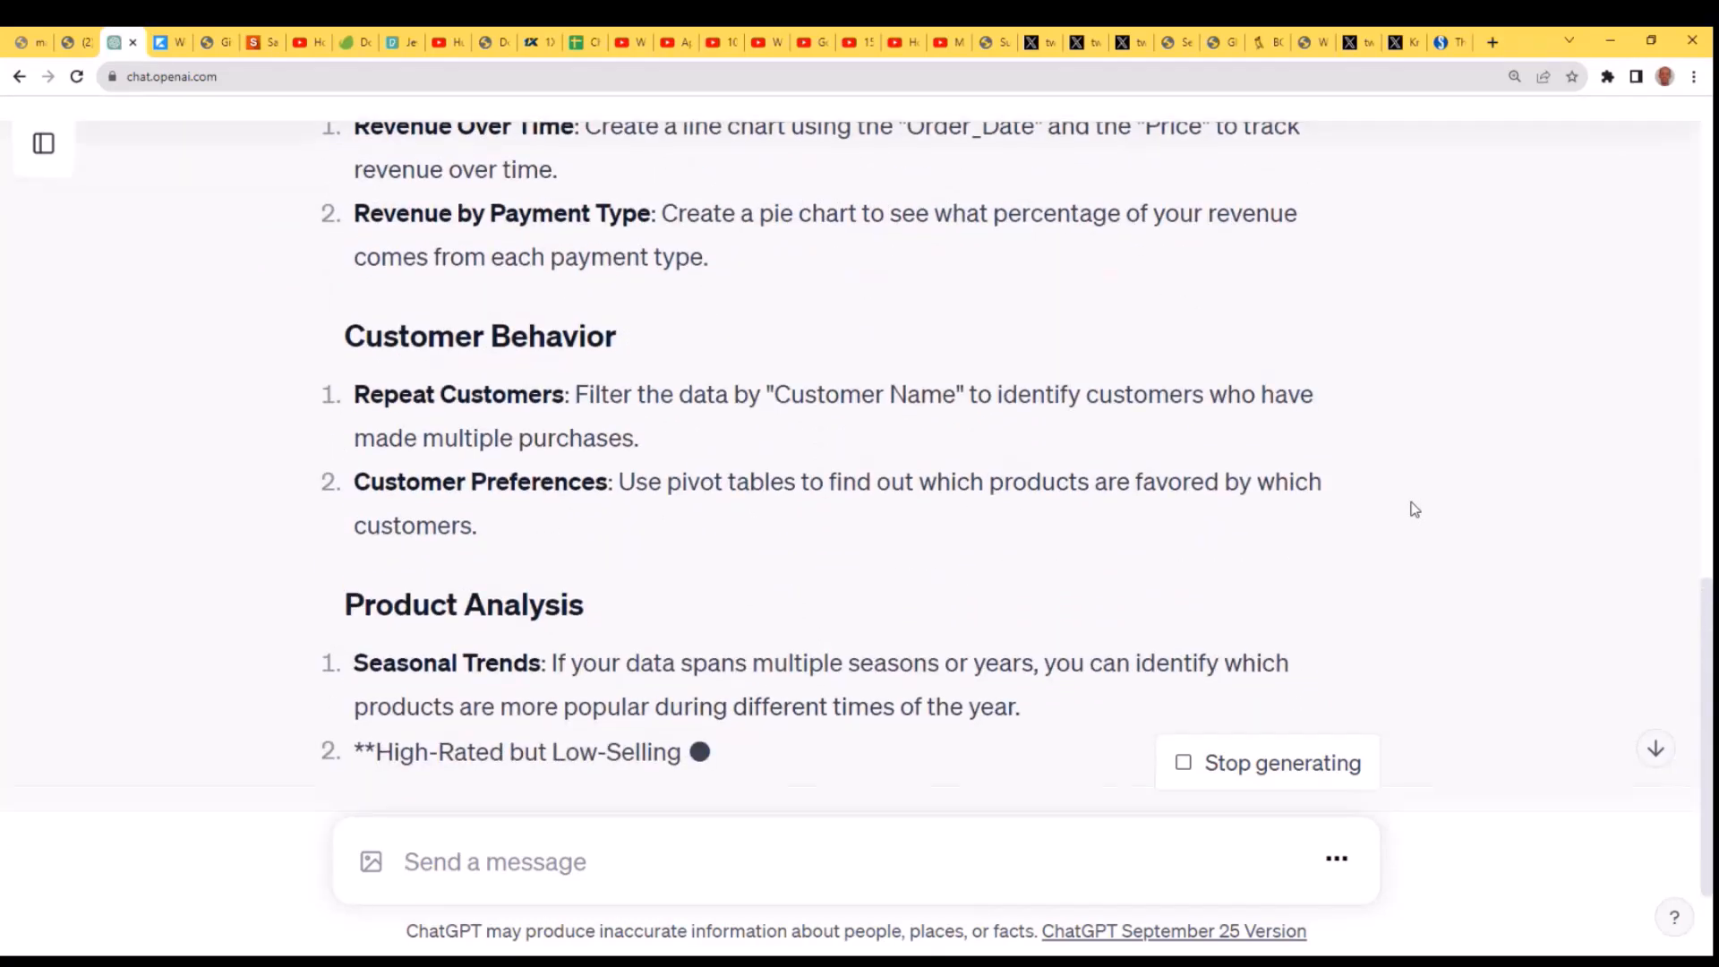
pyautogui.scroll(6, 1414, 509)
pyautogui.scroll(4, 1414, 508)
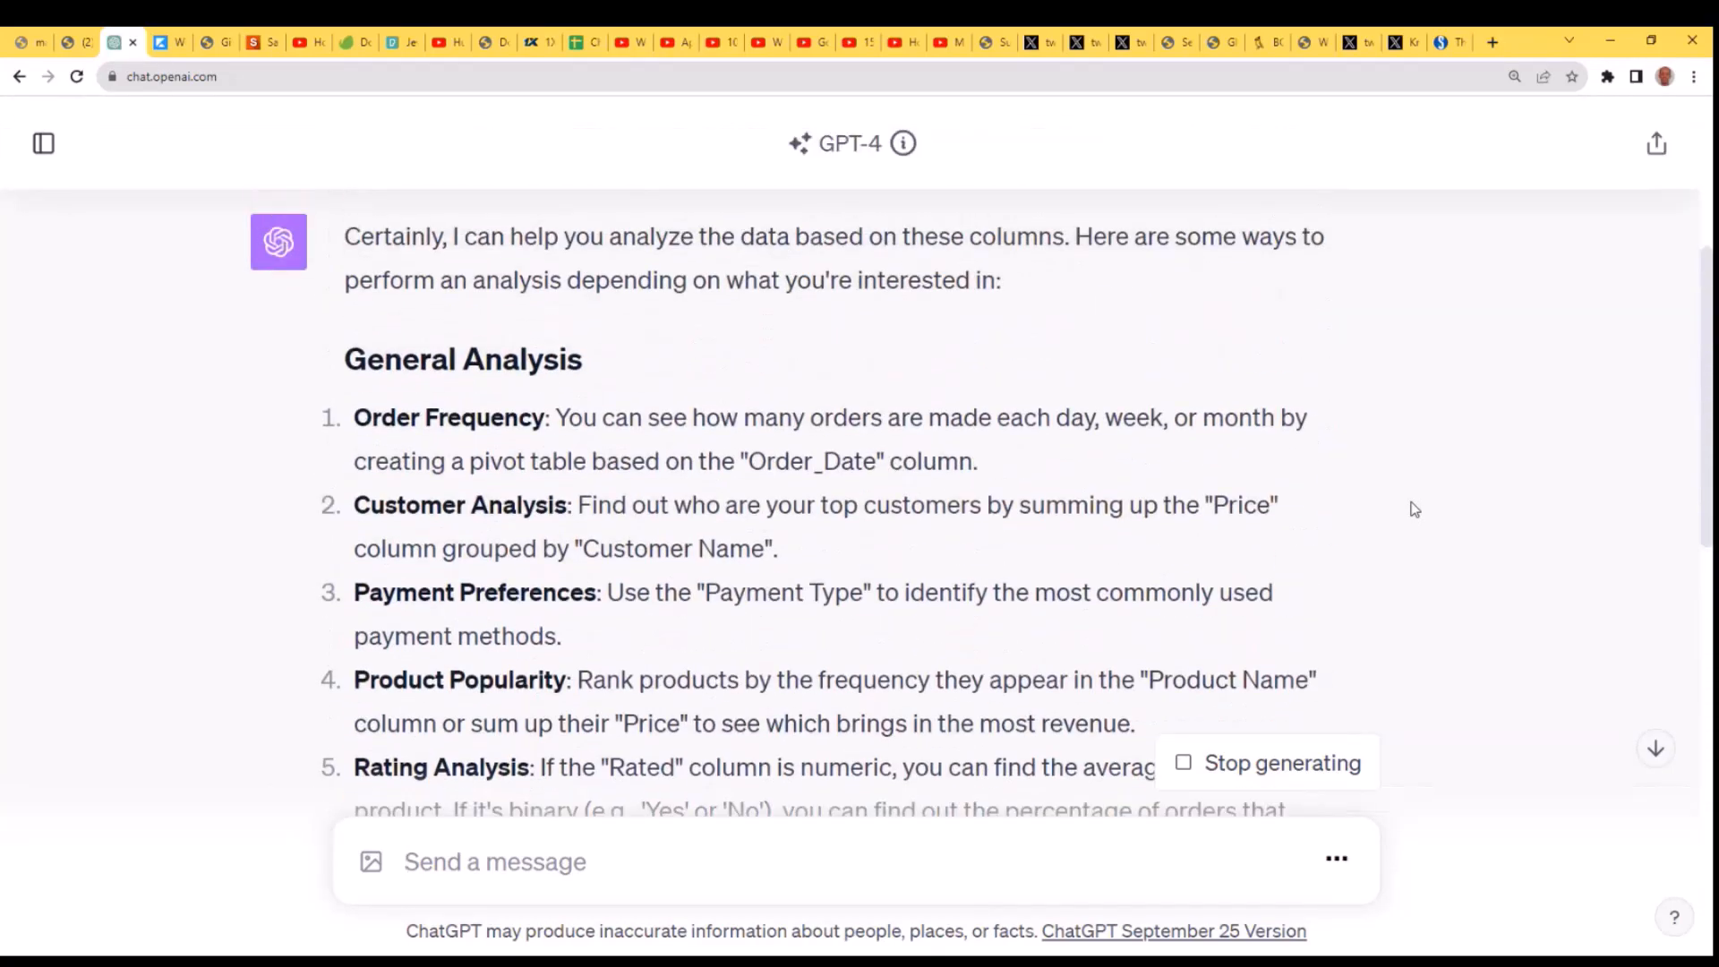
pyautogui.scroll(-1, 1415, 509)
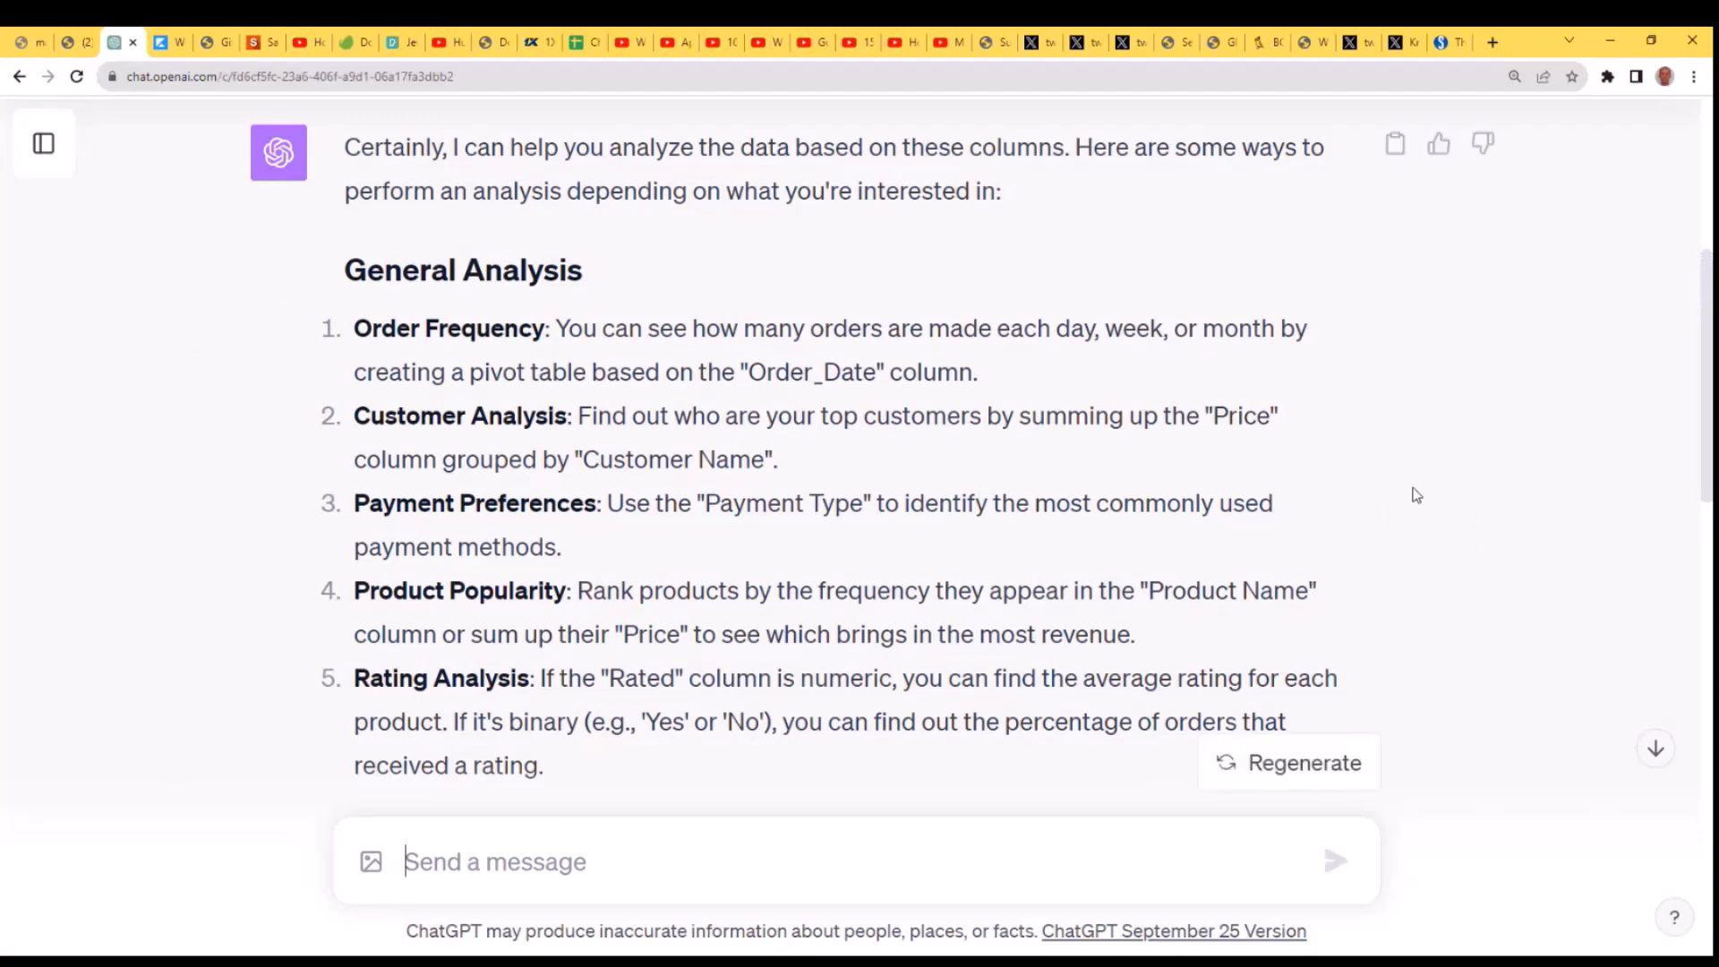
pyautogui.scroll(-1, 1416, 495)
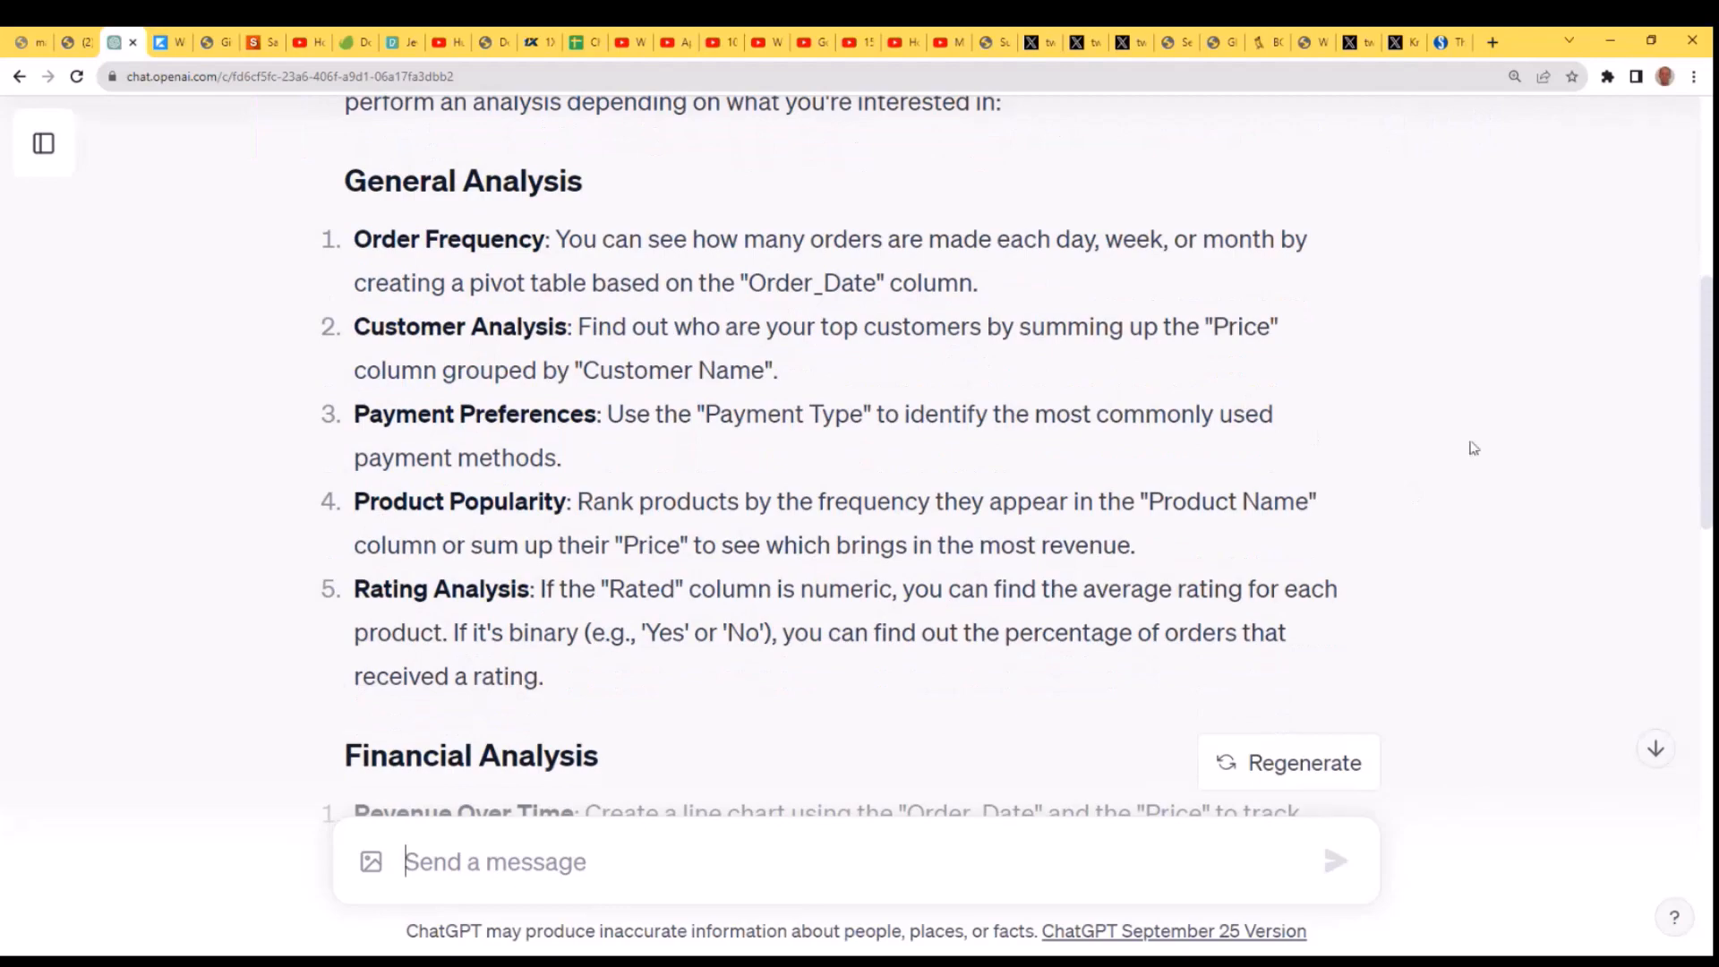
pyautogui.scroll(-1, 1486, 483)
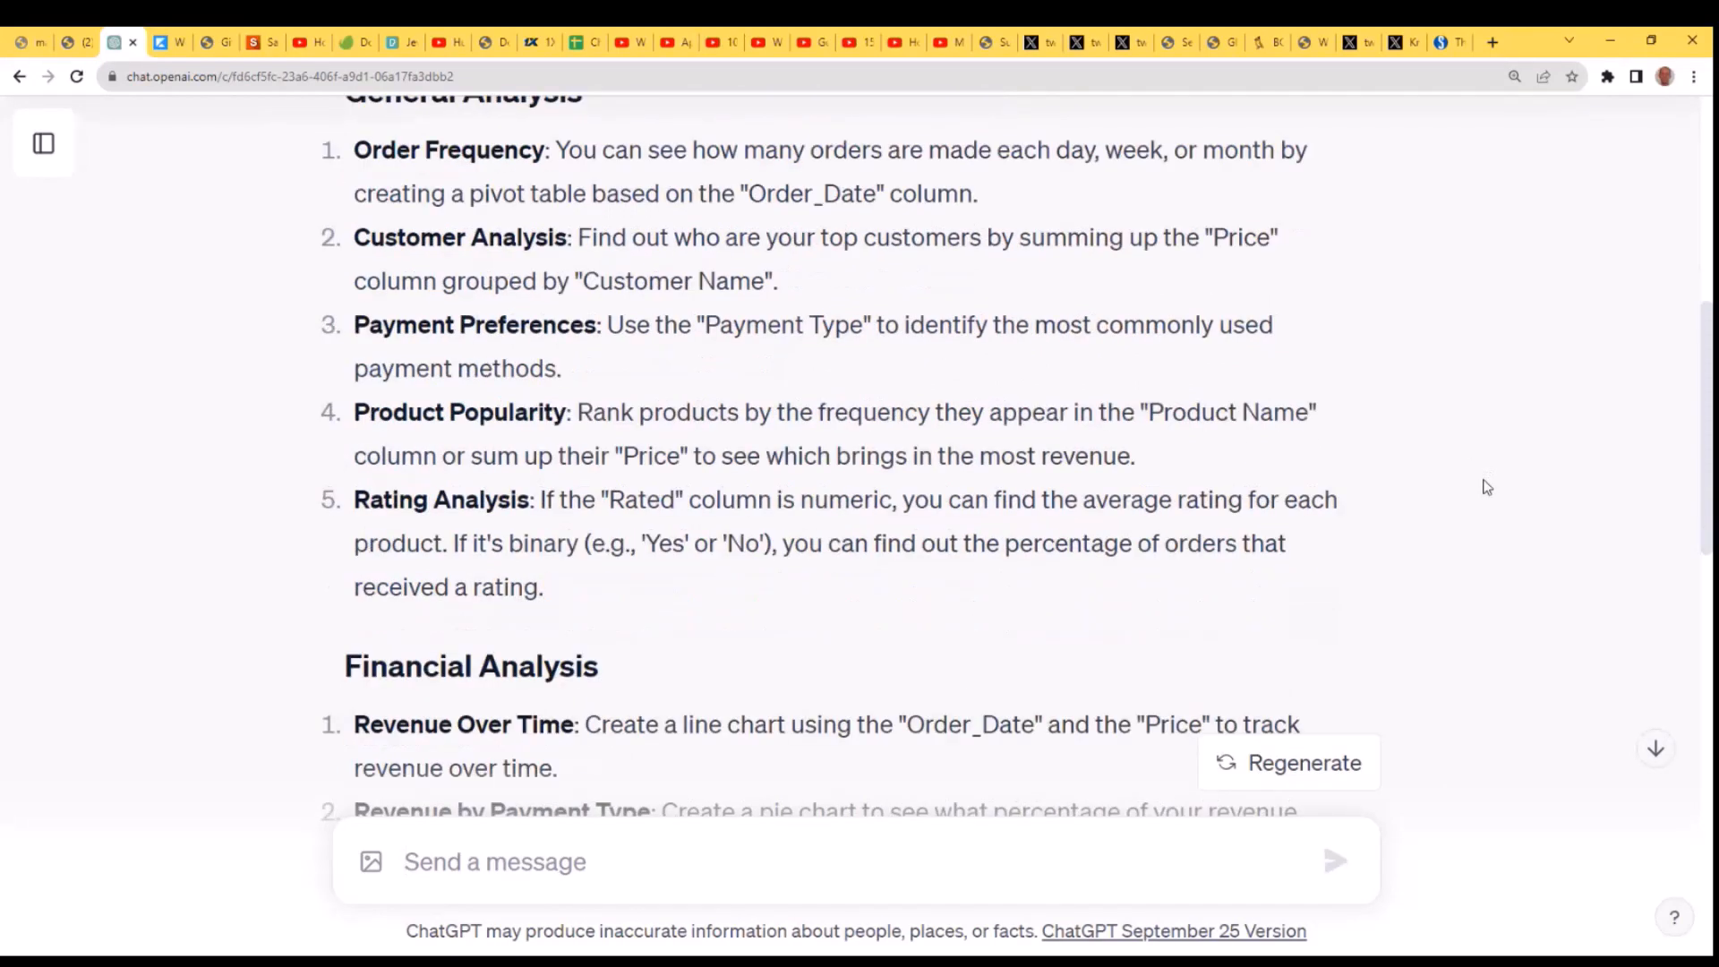
pyautogui.scroll(-4, 1482, 494)
pyautogui.scroll(-8, 1482, 494)
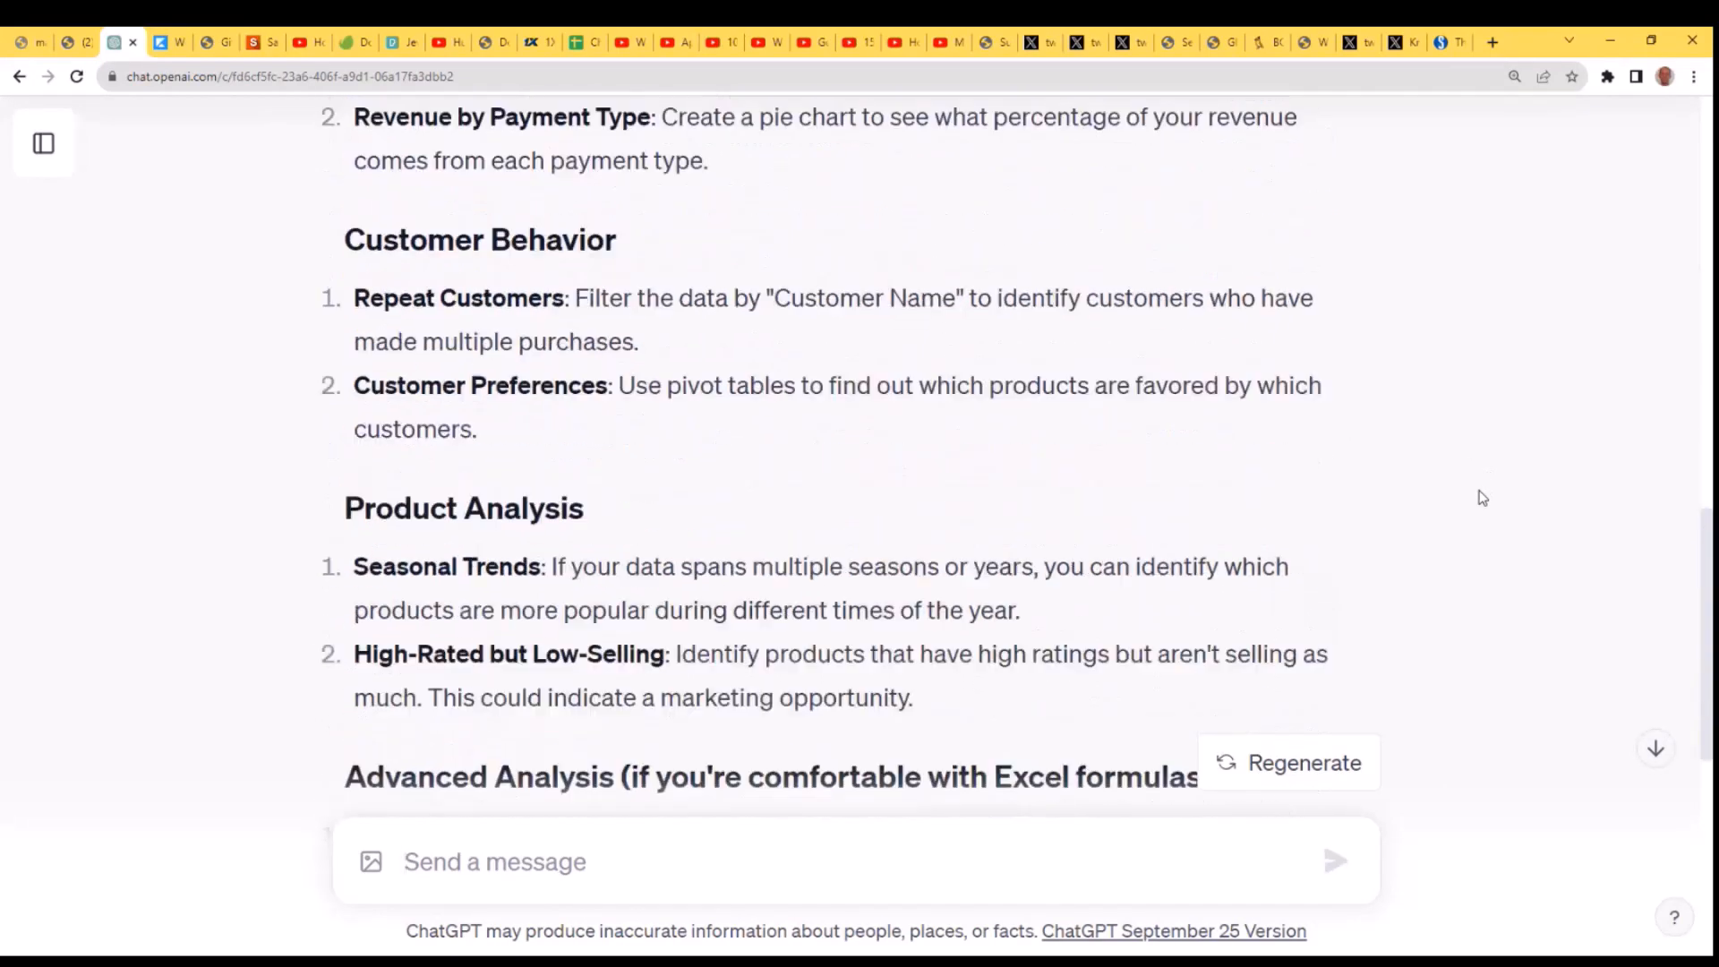
pyautogui.scroll(-3, 1476, 512)
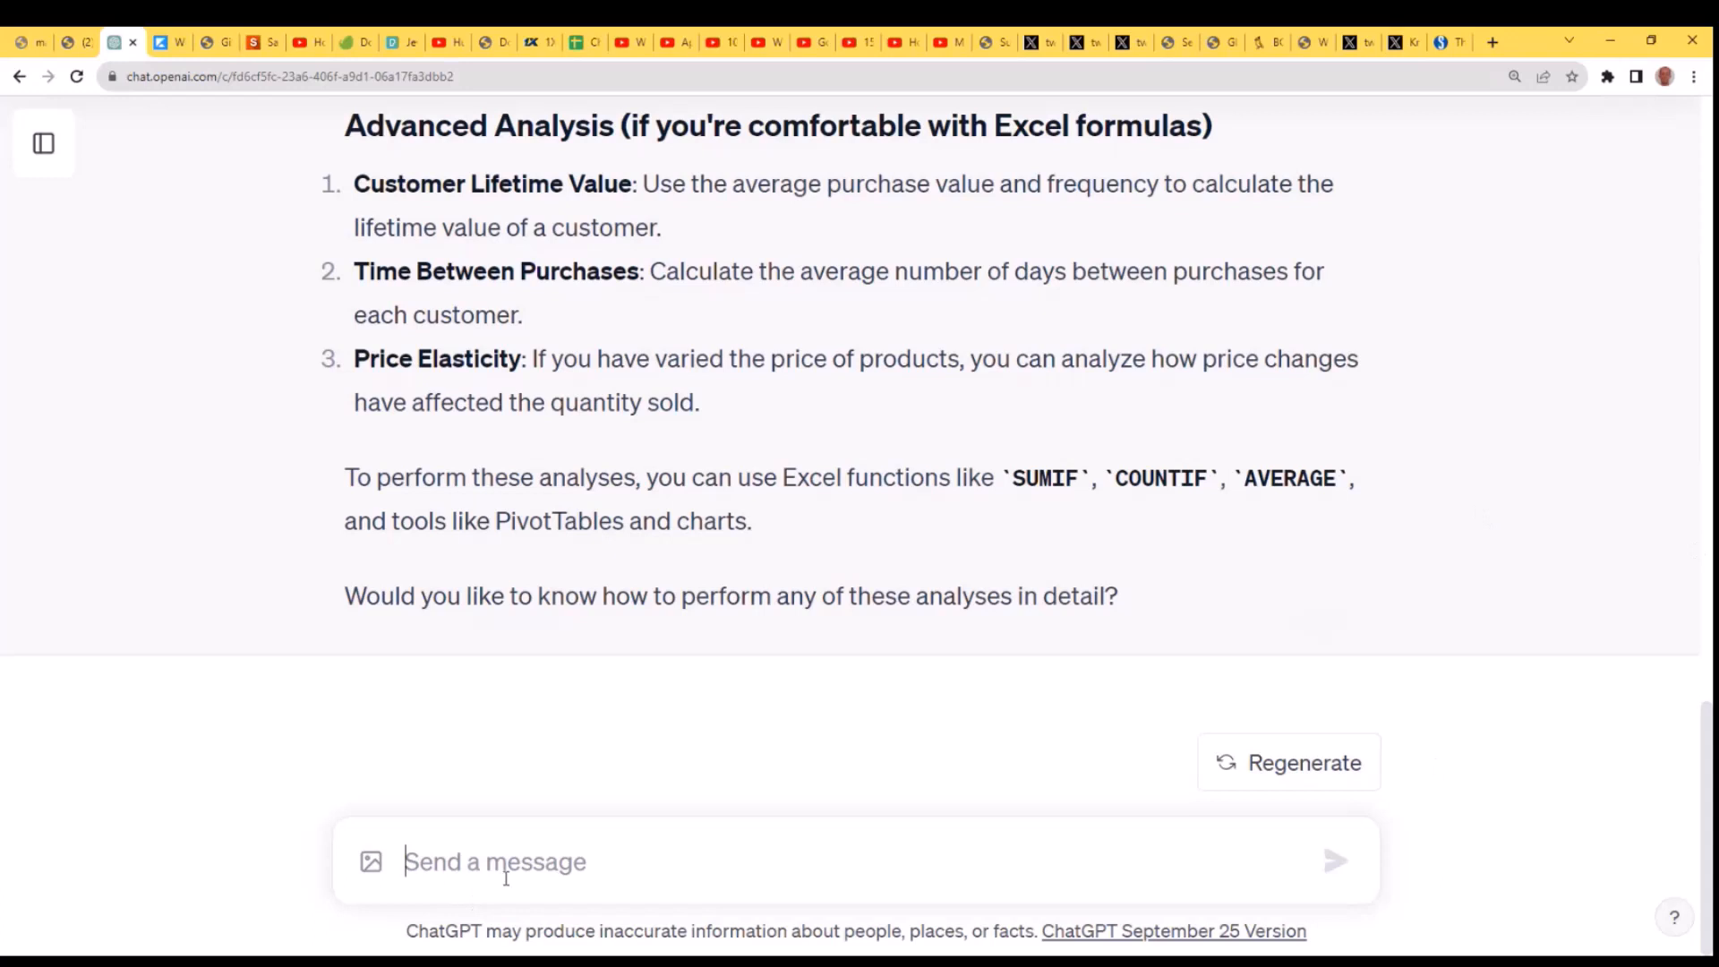
# - Switch to Excel and highlight the price values in D2:D16 for review
pyautogui.write('L')
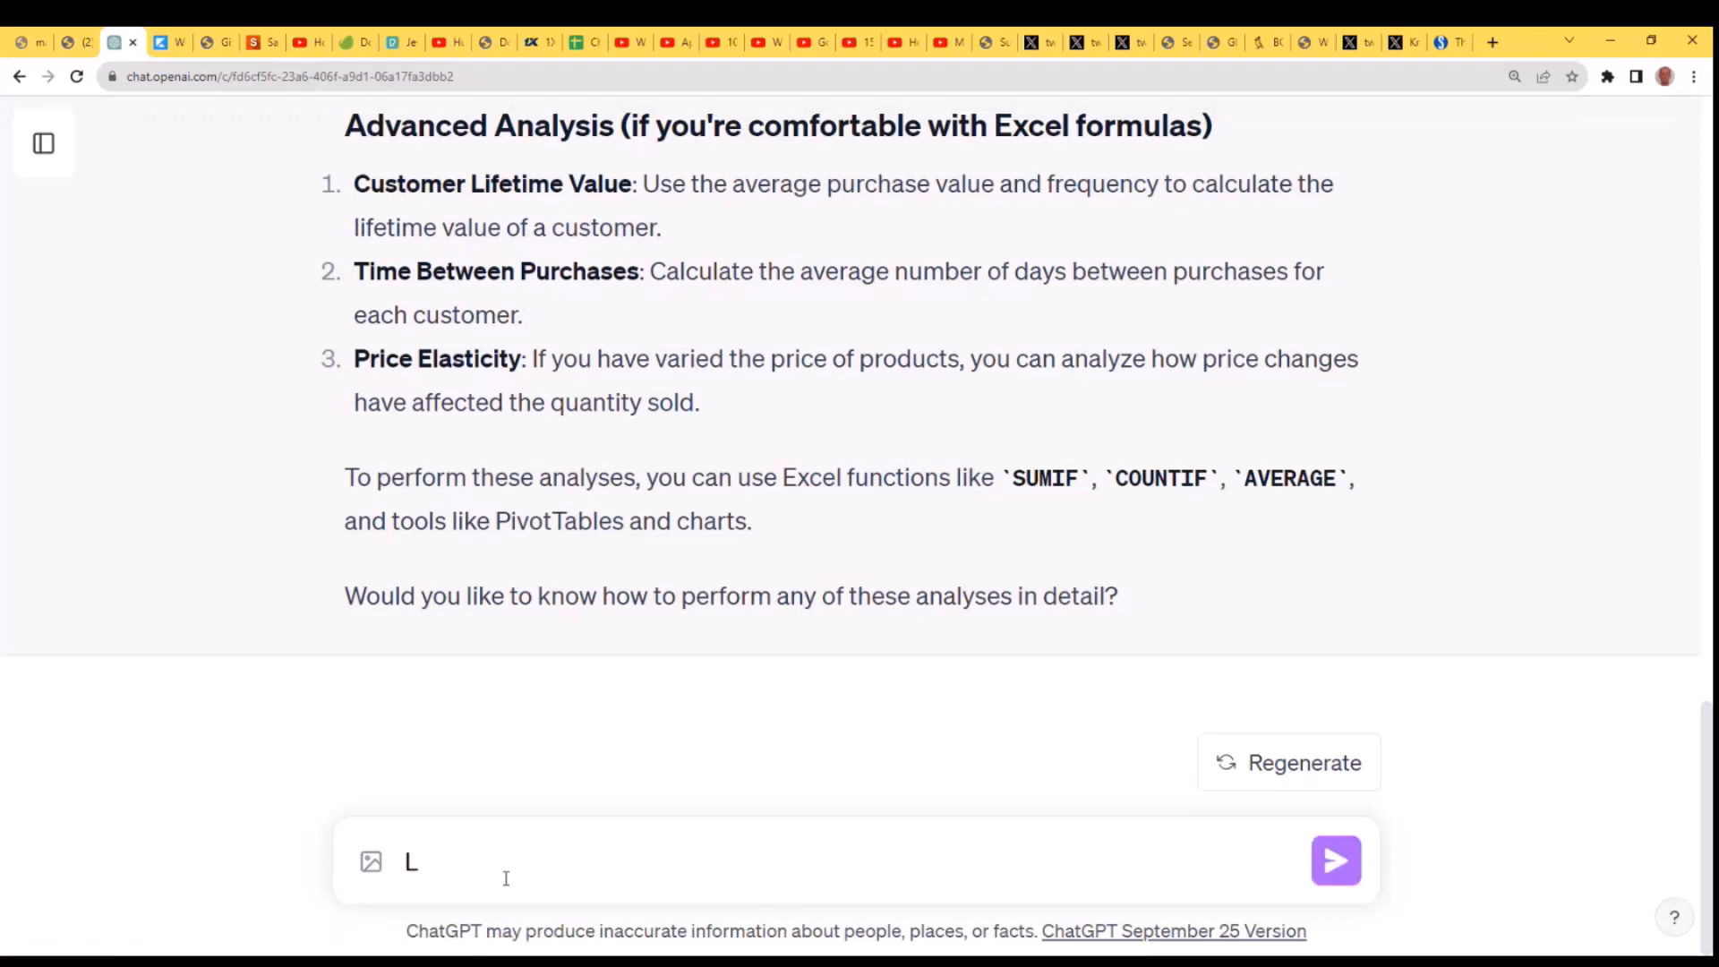
pyautogui.press('BackSpace')
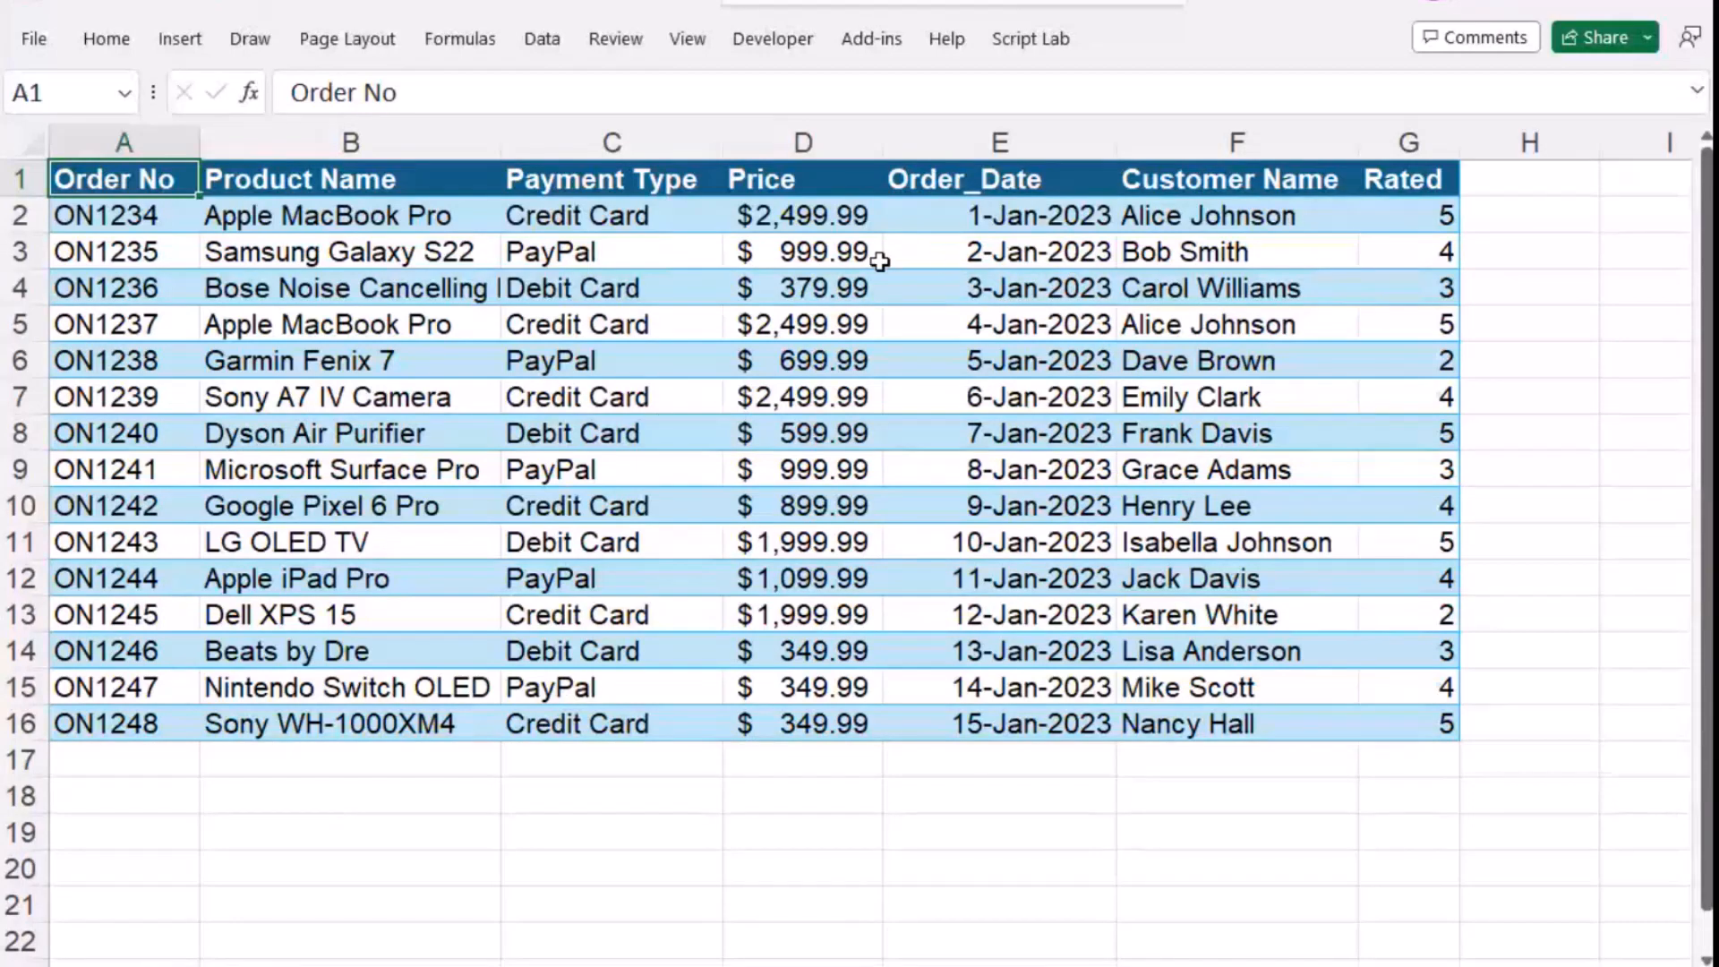
pyautogui.moveTo(824, 218); pyautogui.dragTo(840, 723)
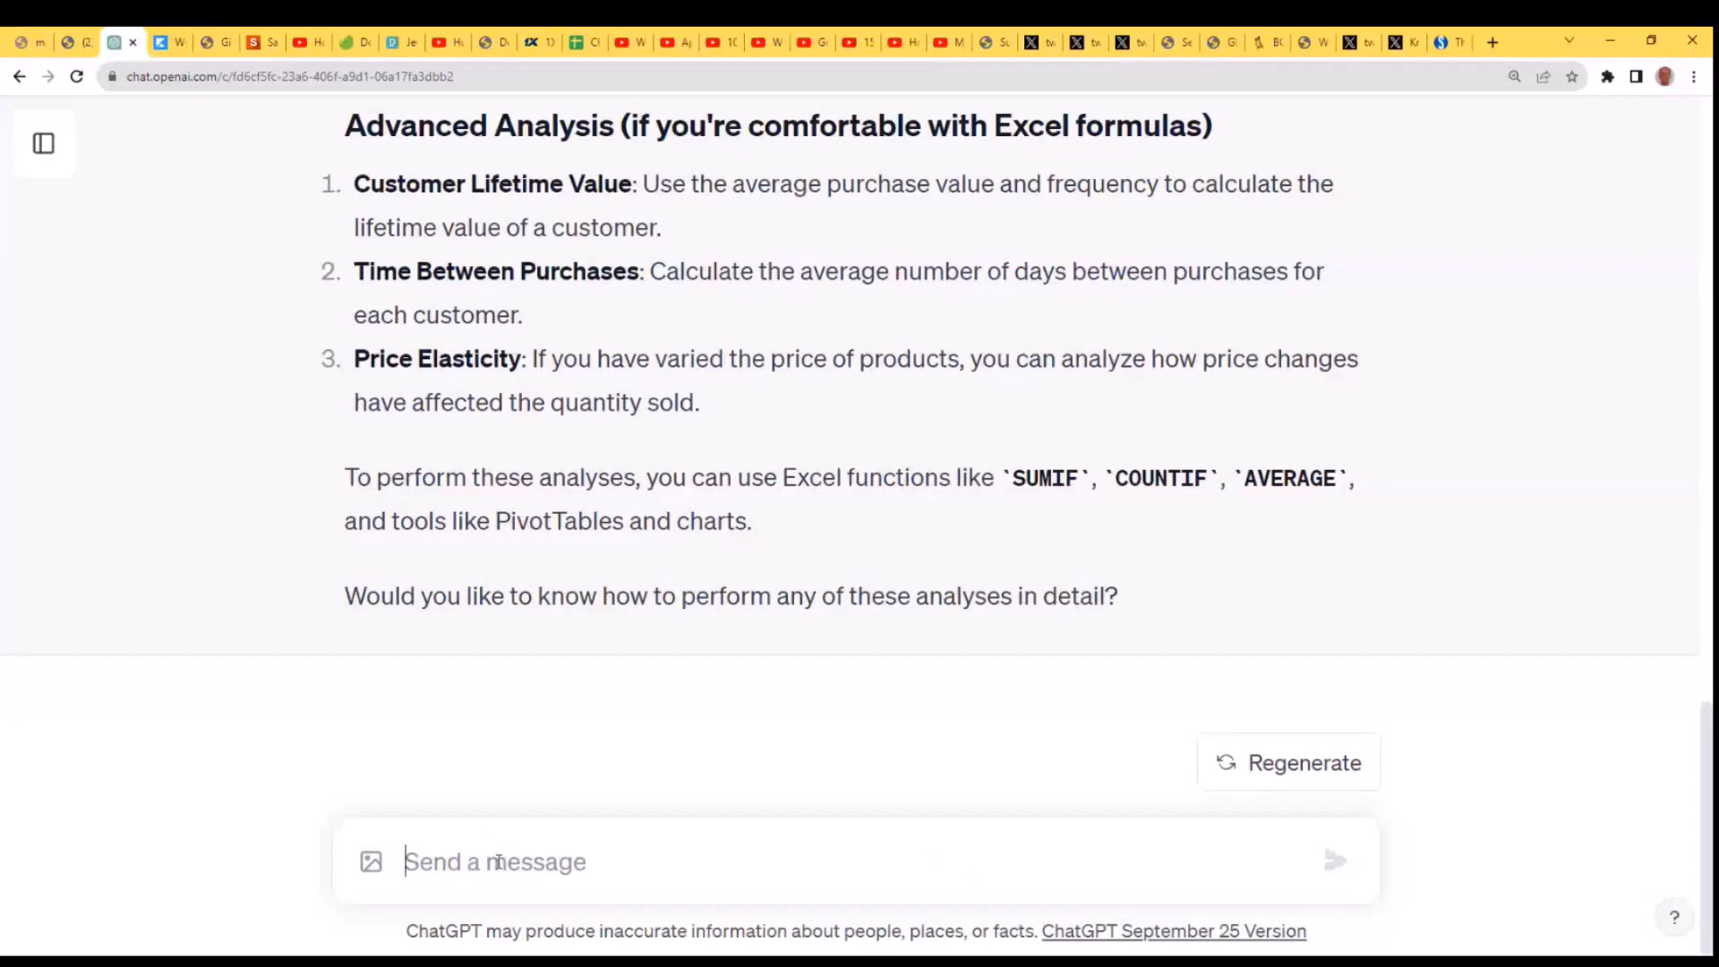
pyautogui.write('S')
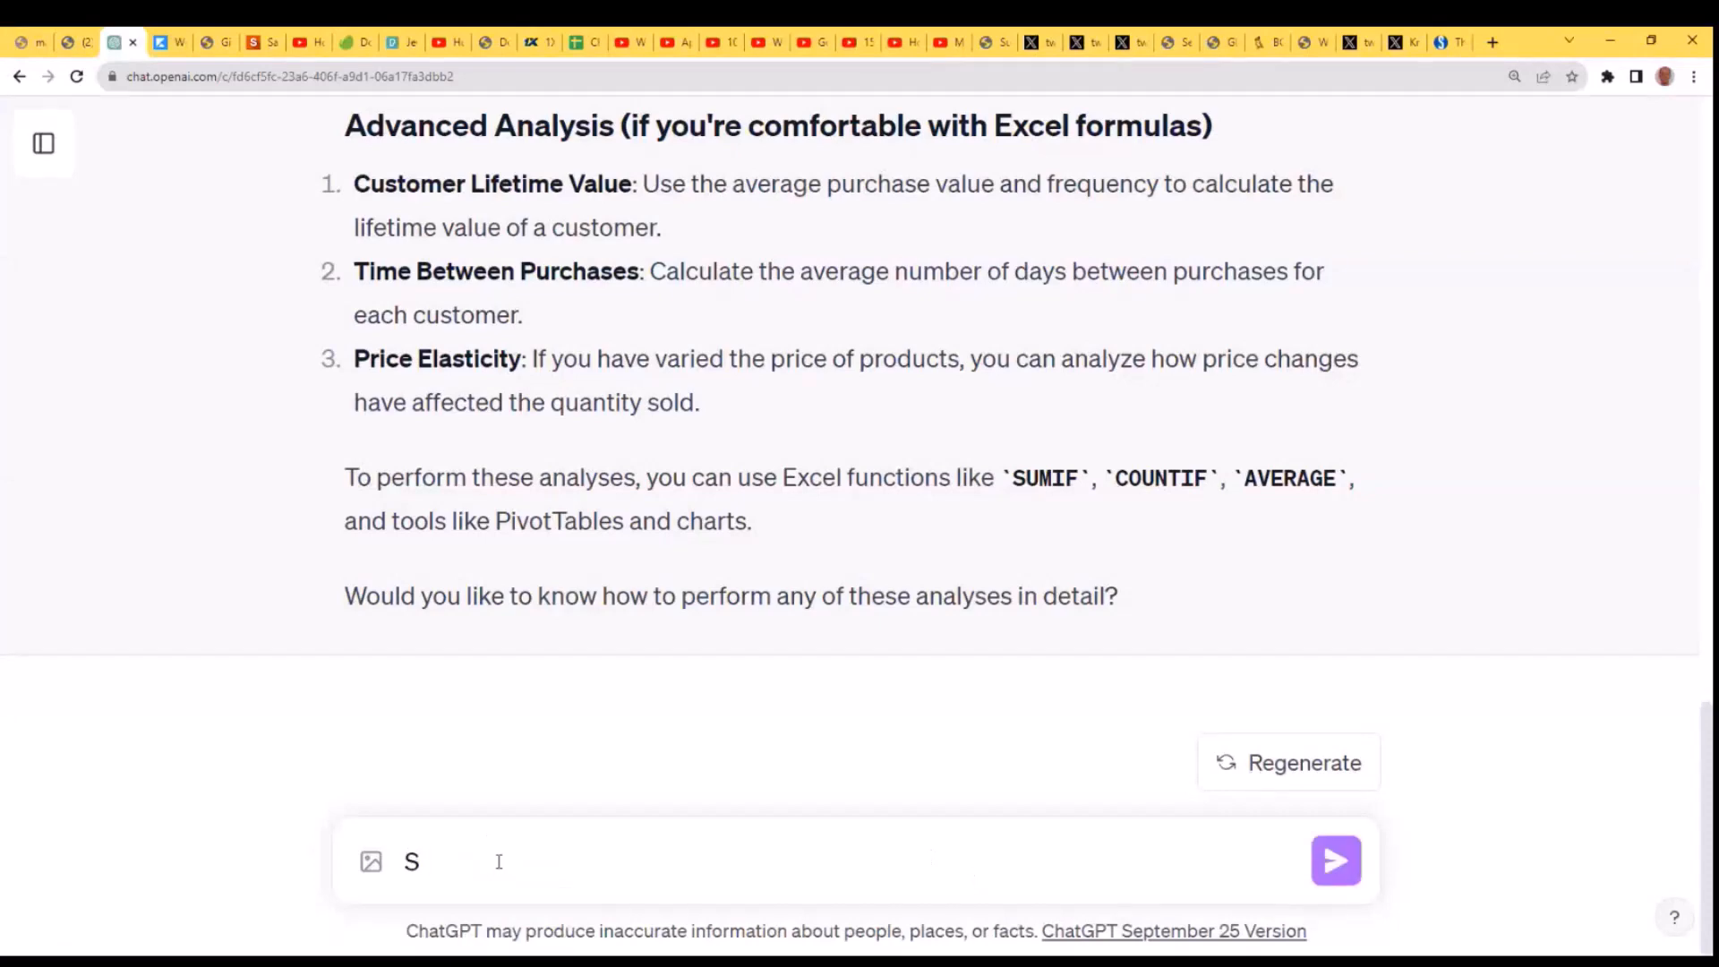
pyautogui.write('o')
pyautogui.press('BackSpace')
pyautogui.press('BackSpace')
# - Ask ChatGPT "How would I find the sum of the prices in the table?"
pyautogui.write('How would I find the sum ')
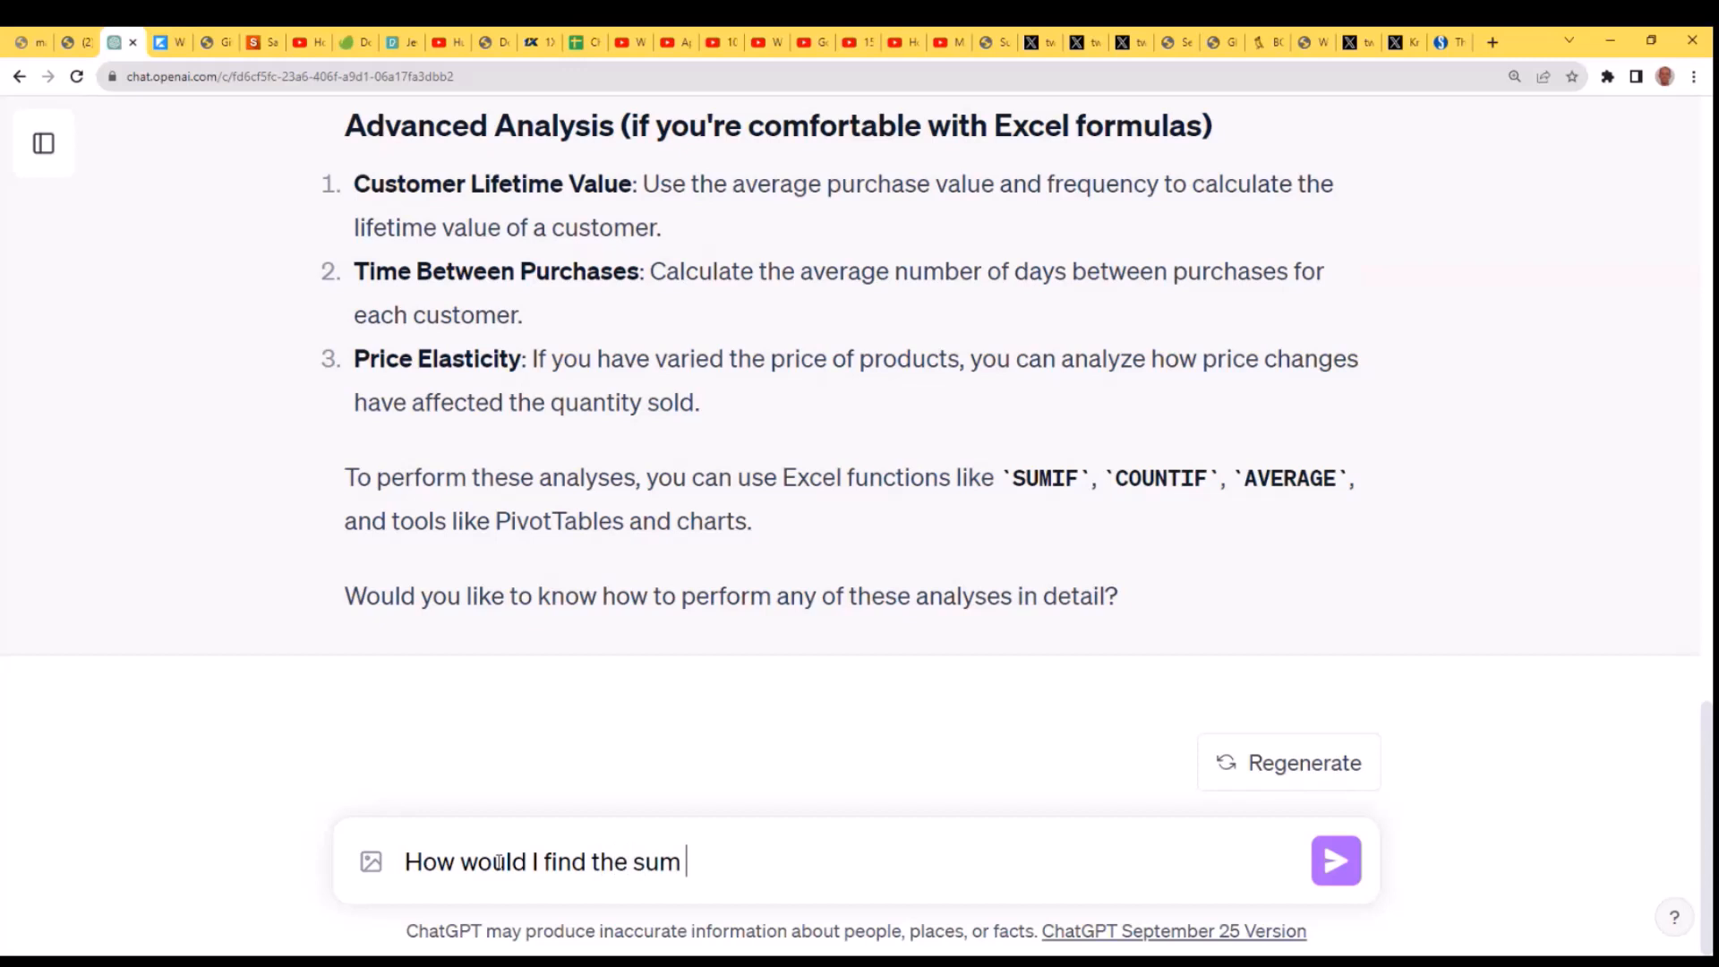
pyautogui.write('of the price')
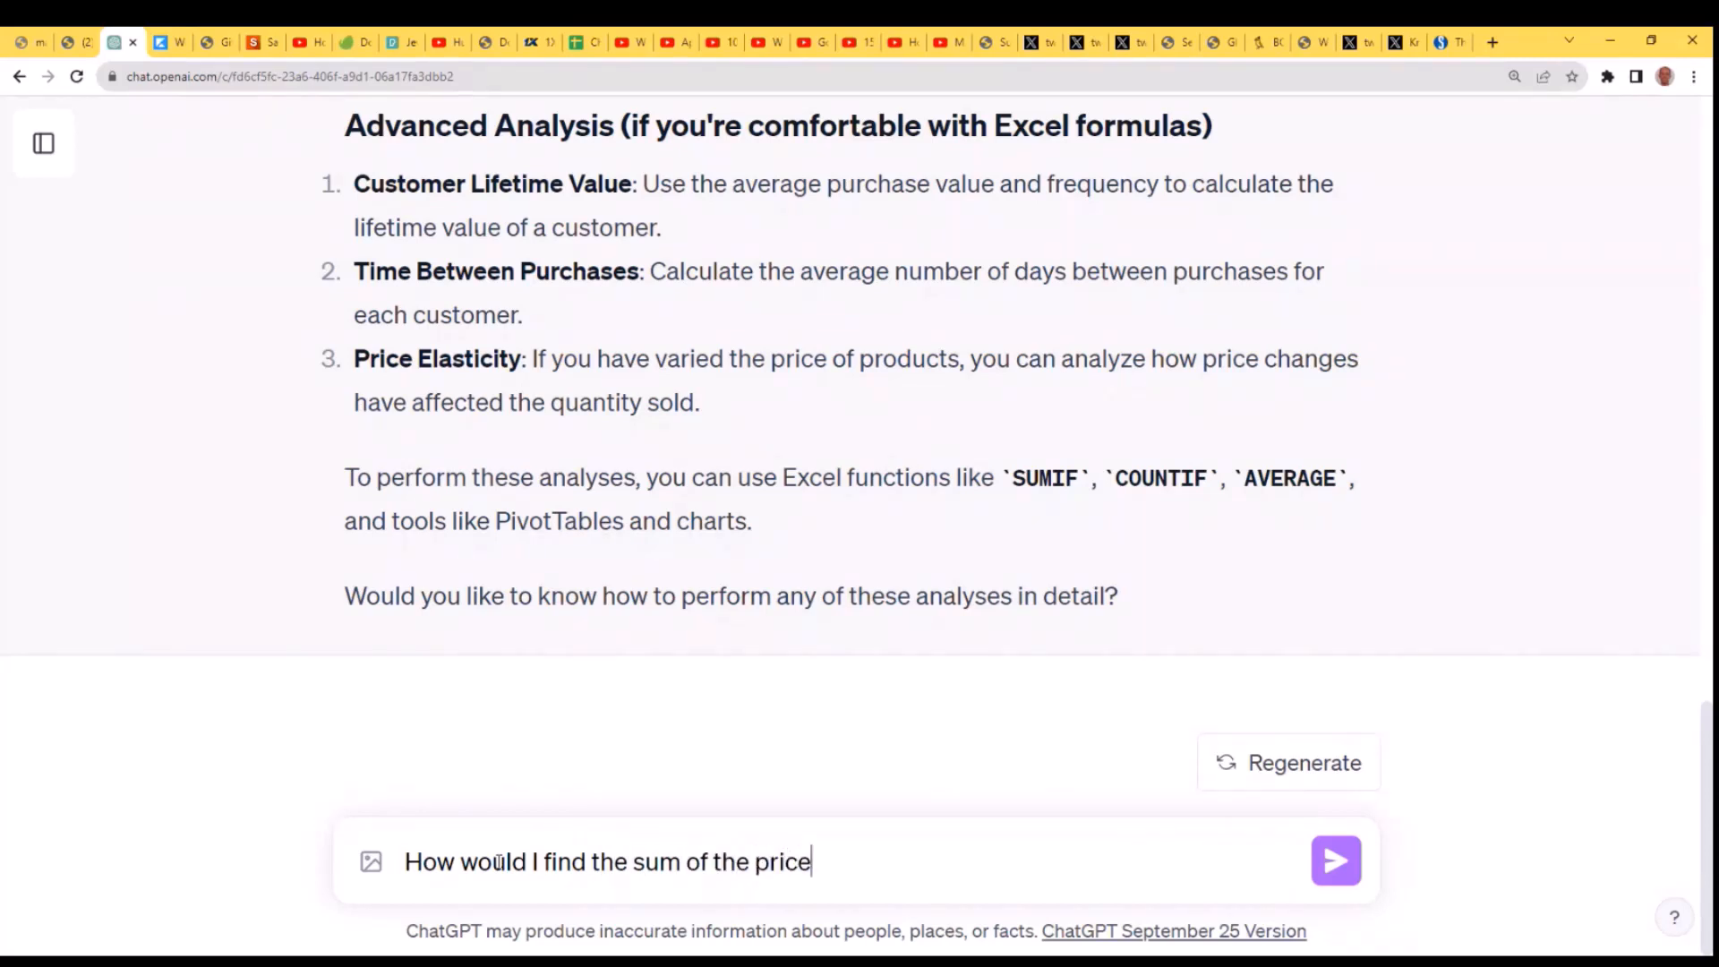
pyautogui.write('s in the table')
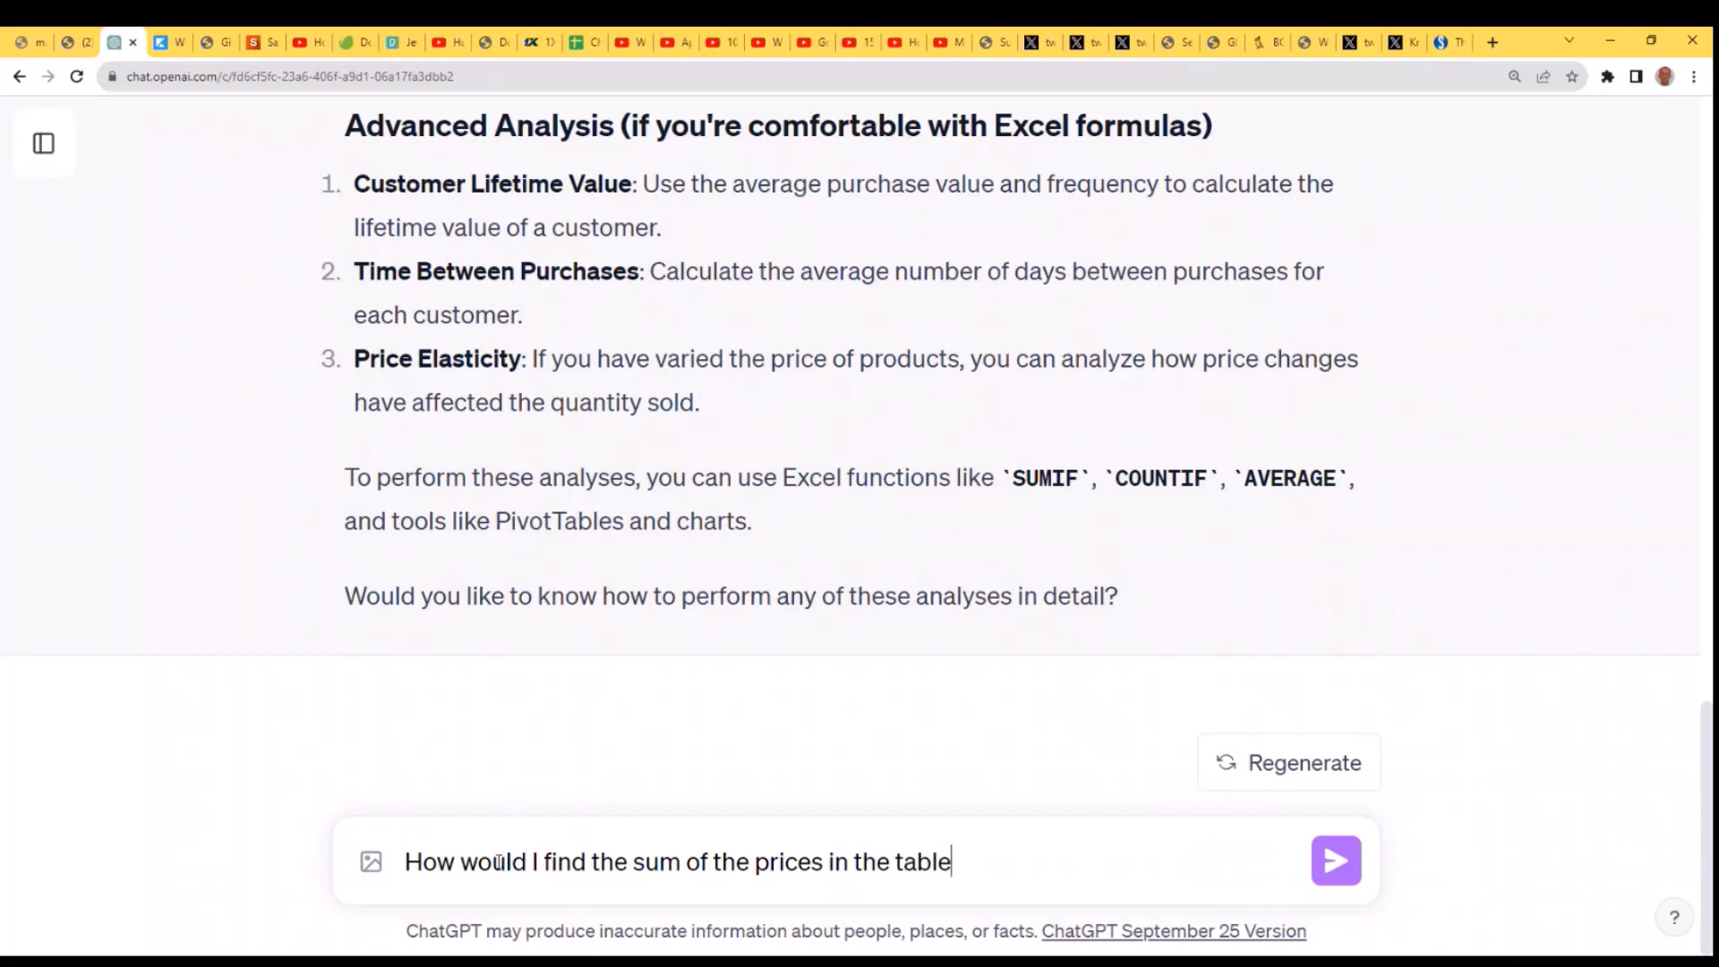
pyautogui.write('?')
pyautogui.press('Return')
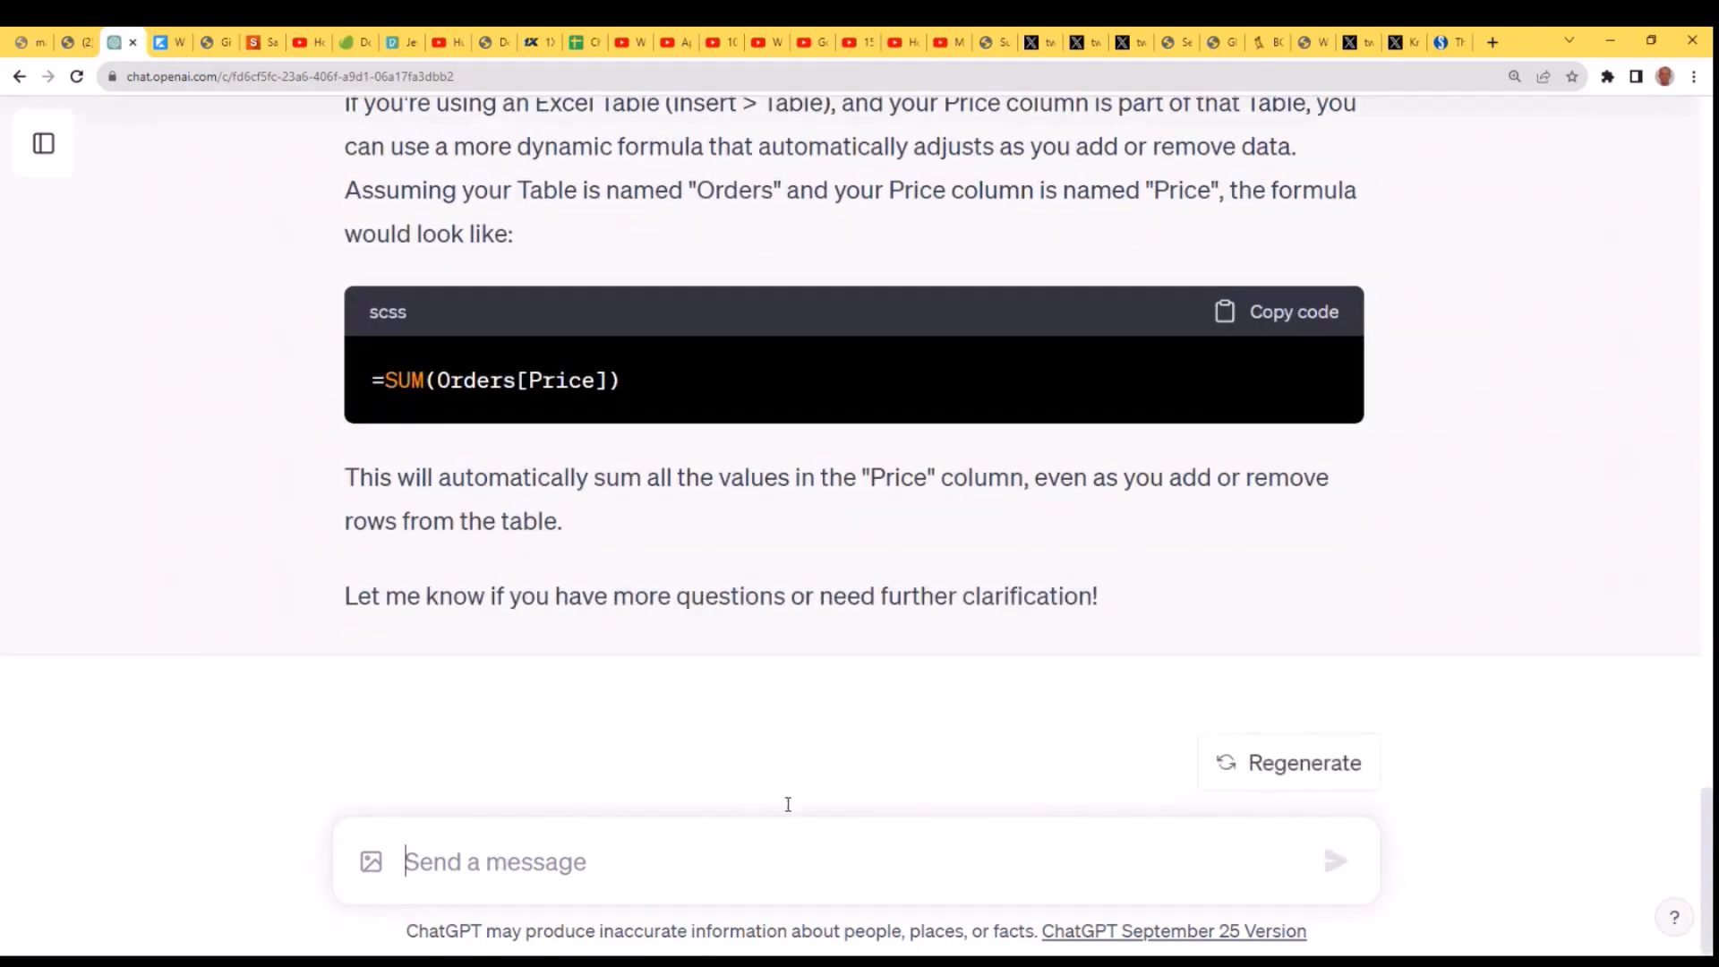
# - Examine the reply's formulas for summing prices, both the plain cell range and the dynamic table version
pyautogui.scroll(4, 1308, 729)
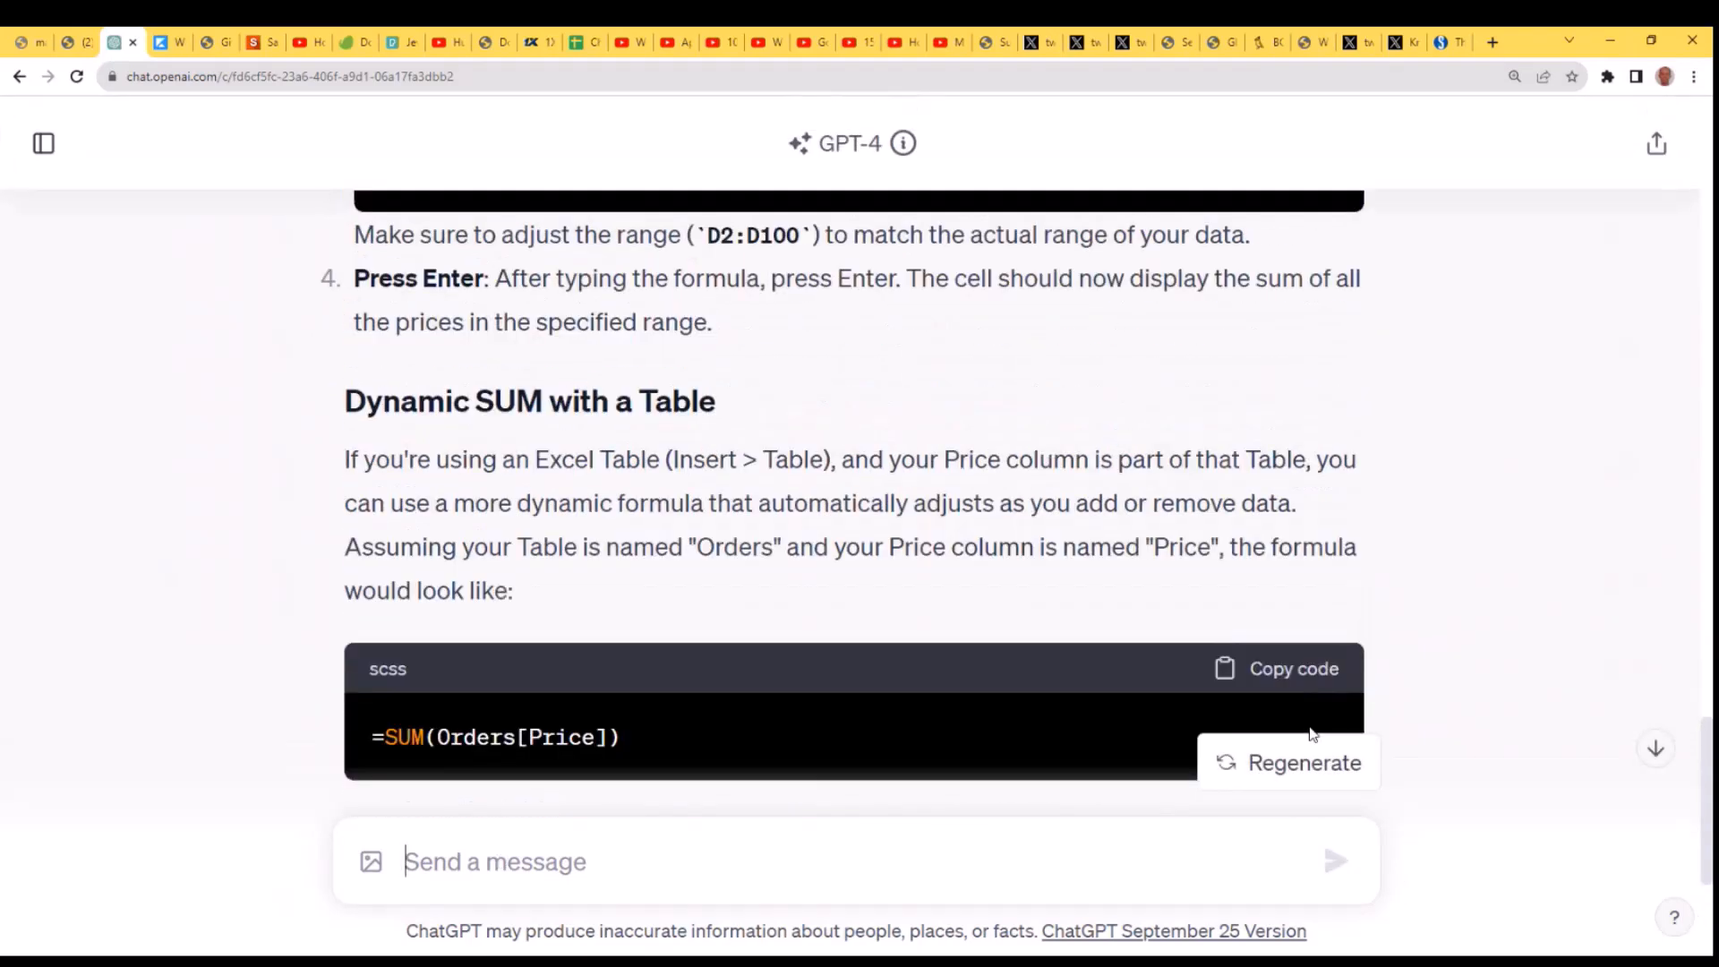
pyautogui.scroll(3, 1308, 728)
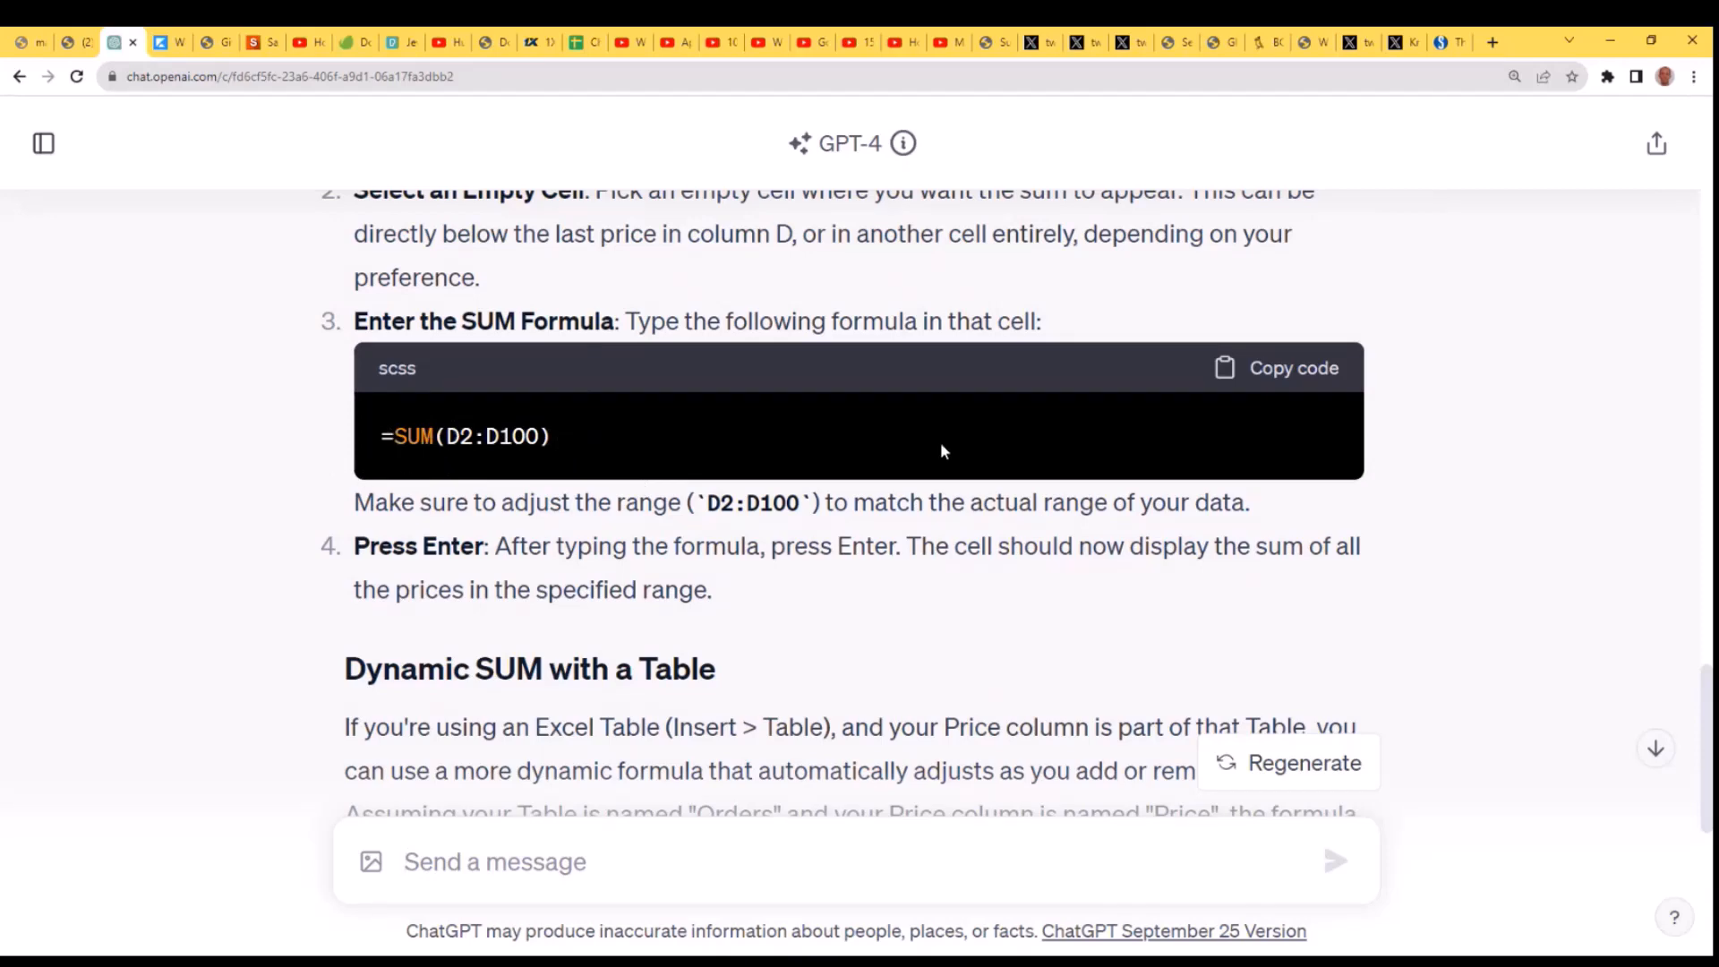
pyautogui.scroll(-5, 820, 584)
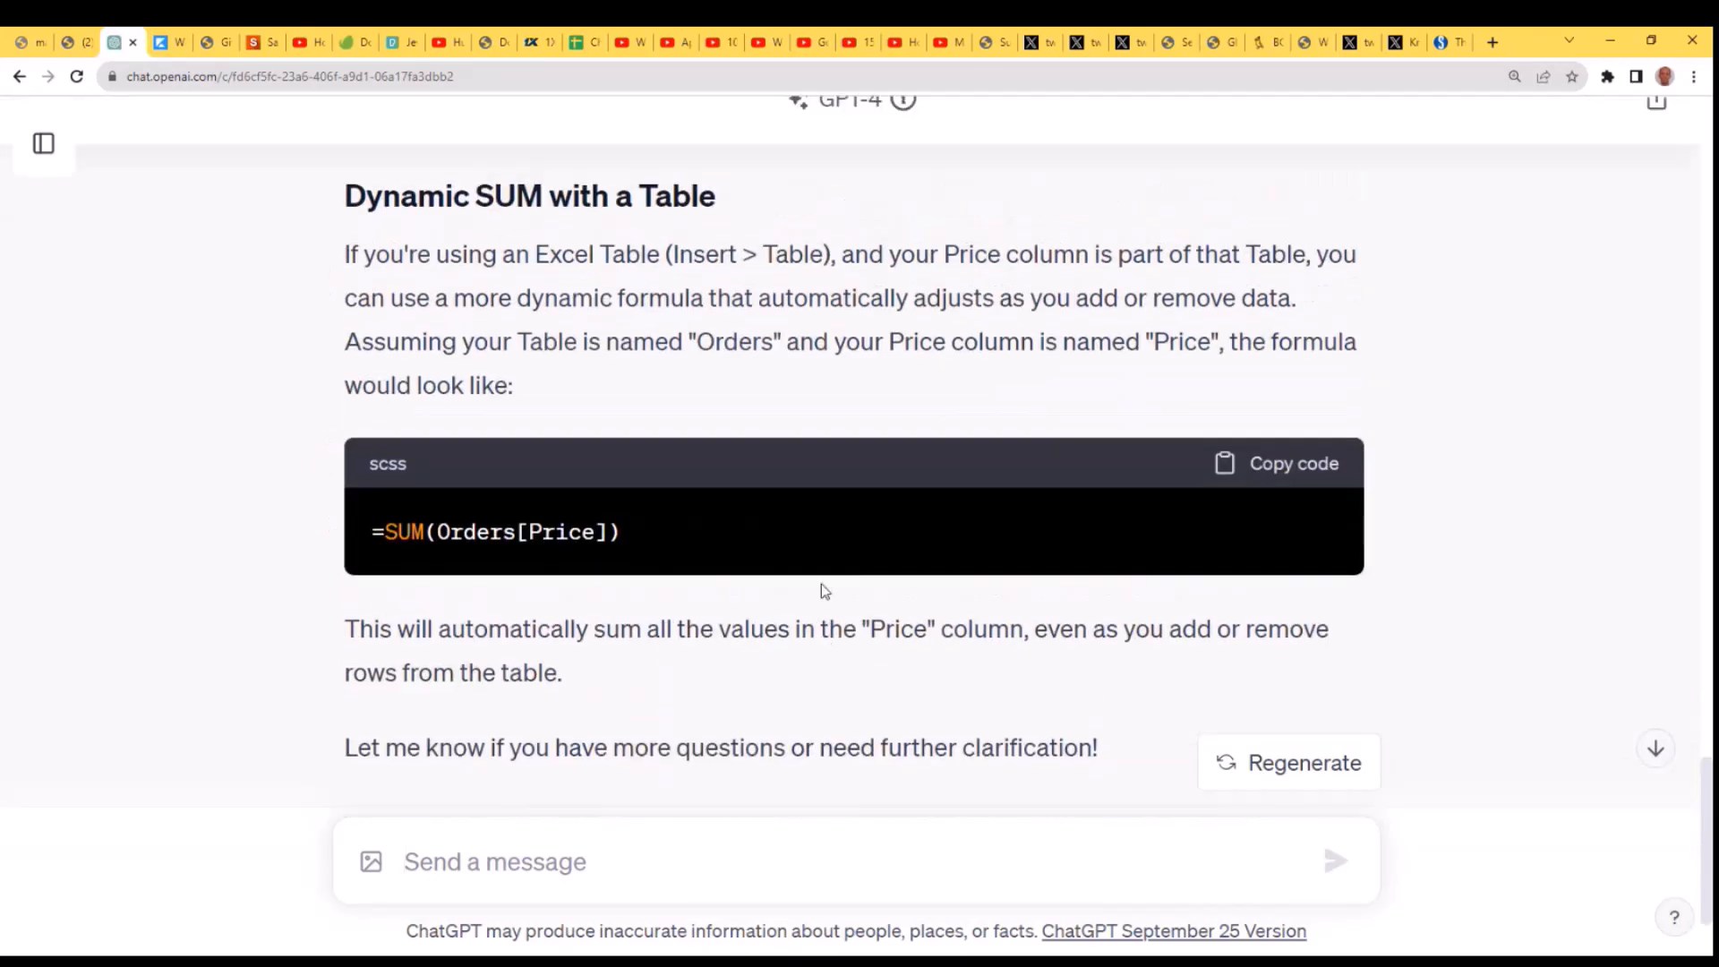
pyautogui.scroll(2, 820, 587)
pyautogui.scroll(-2, 840, 700)
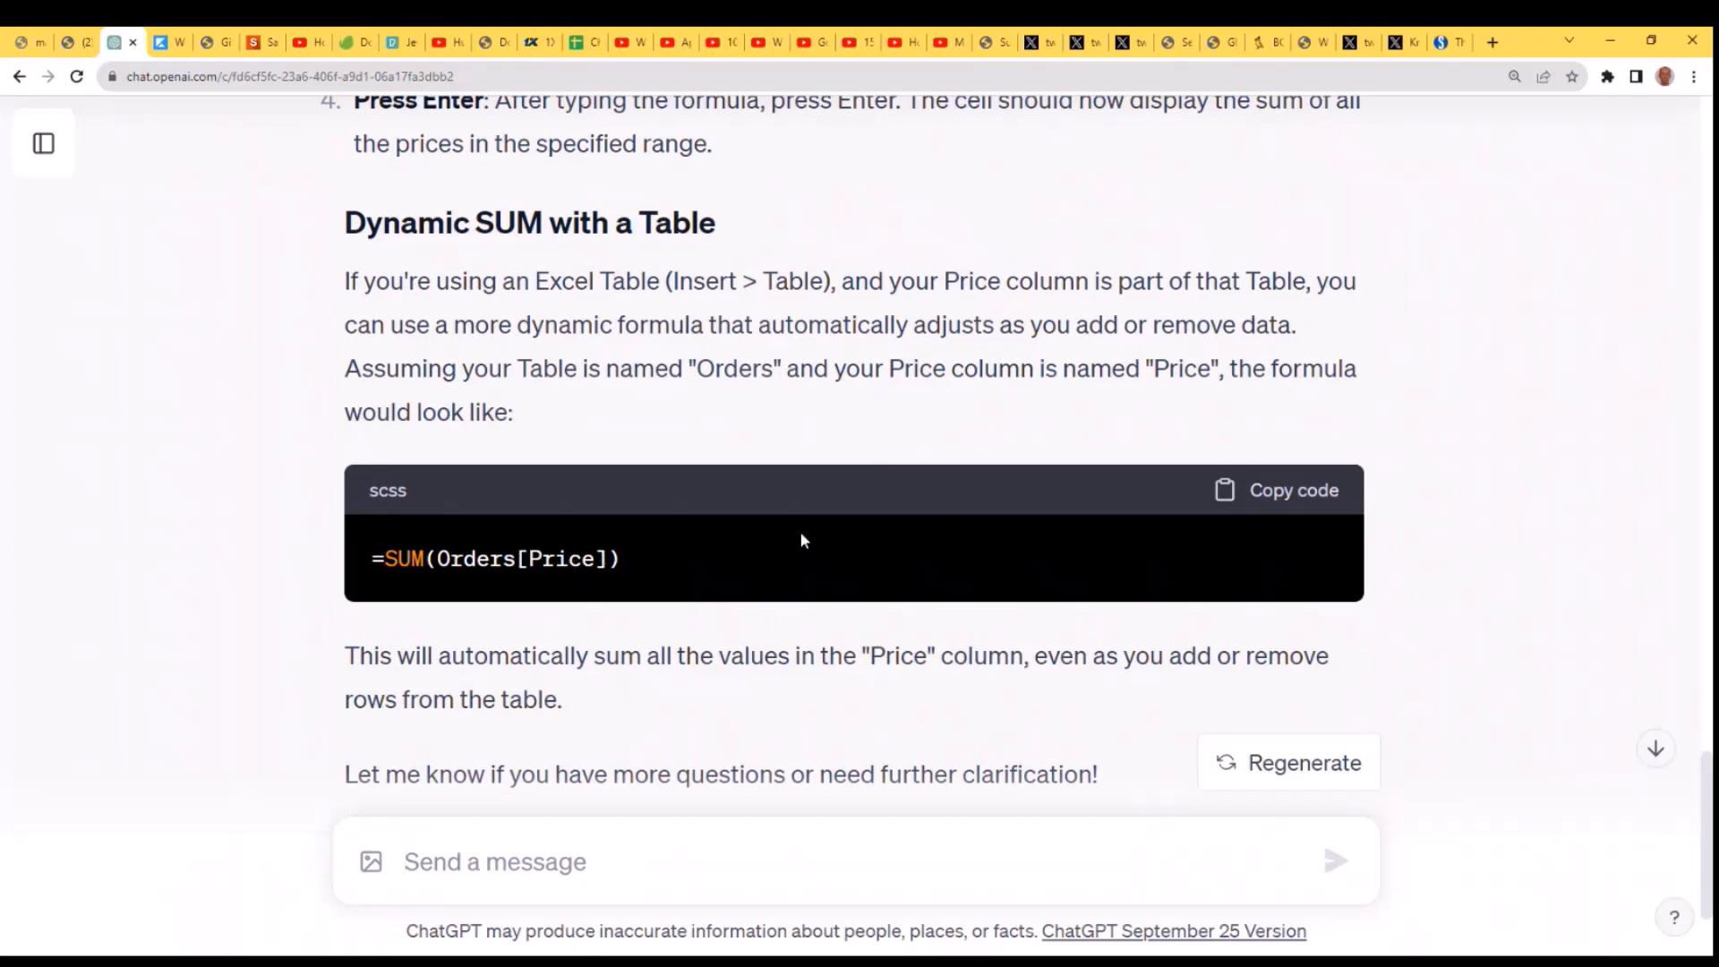
pyautogui.scroll(2, 800, 537)
pyautogui.scroll(-2, 791, 551)
pyautogui.scroll(3, 791, 552)
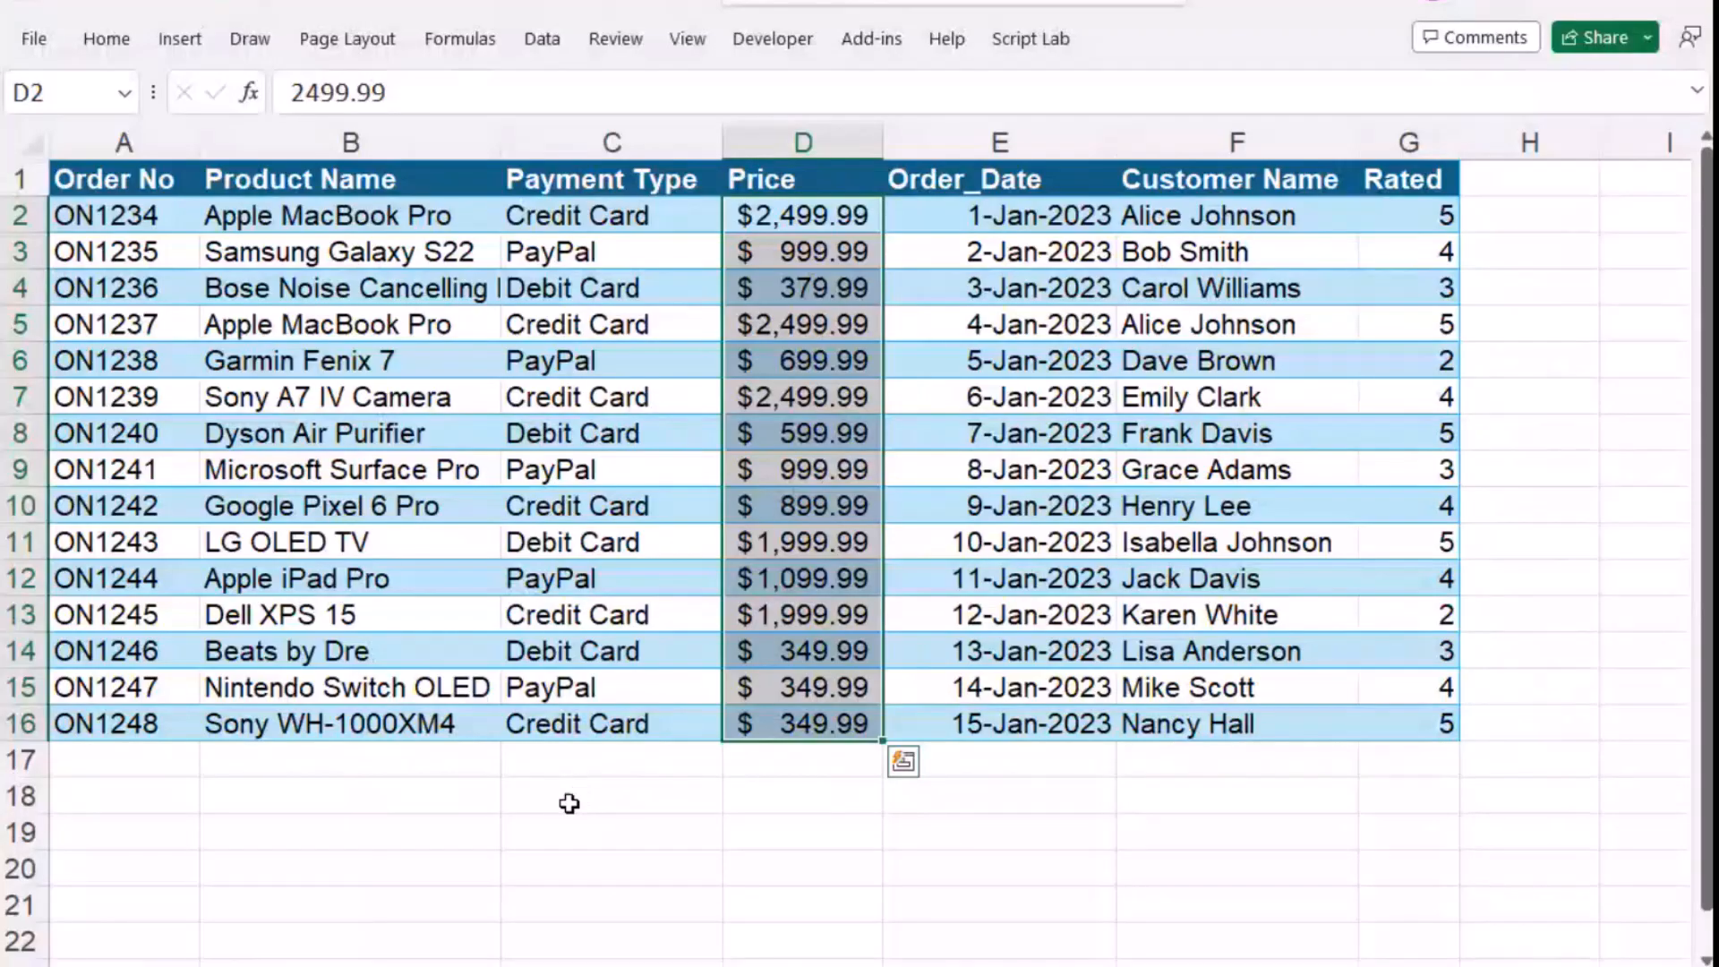
# - Enter the label "Sum or Price" in cell A18 below the orders table
pyautogui.click(149, 799)
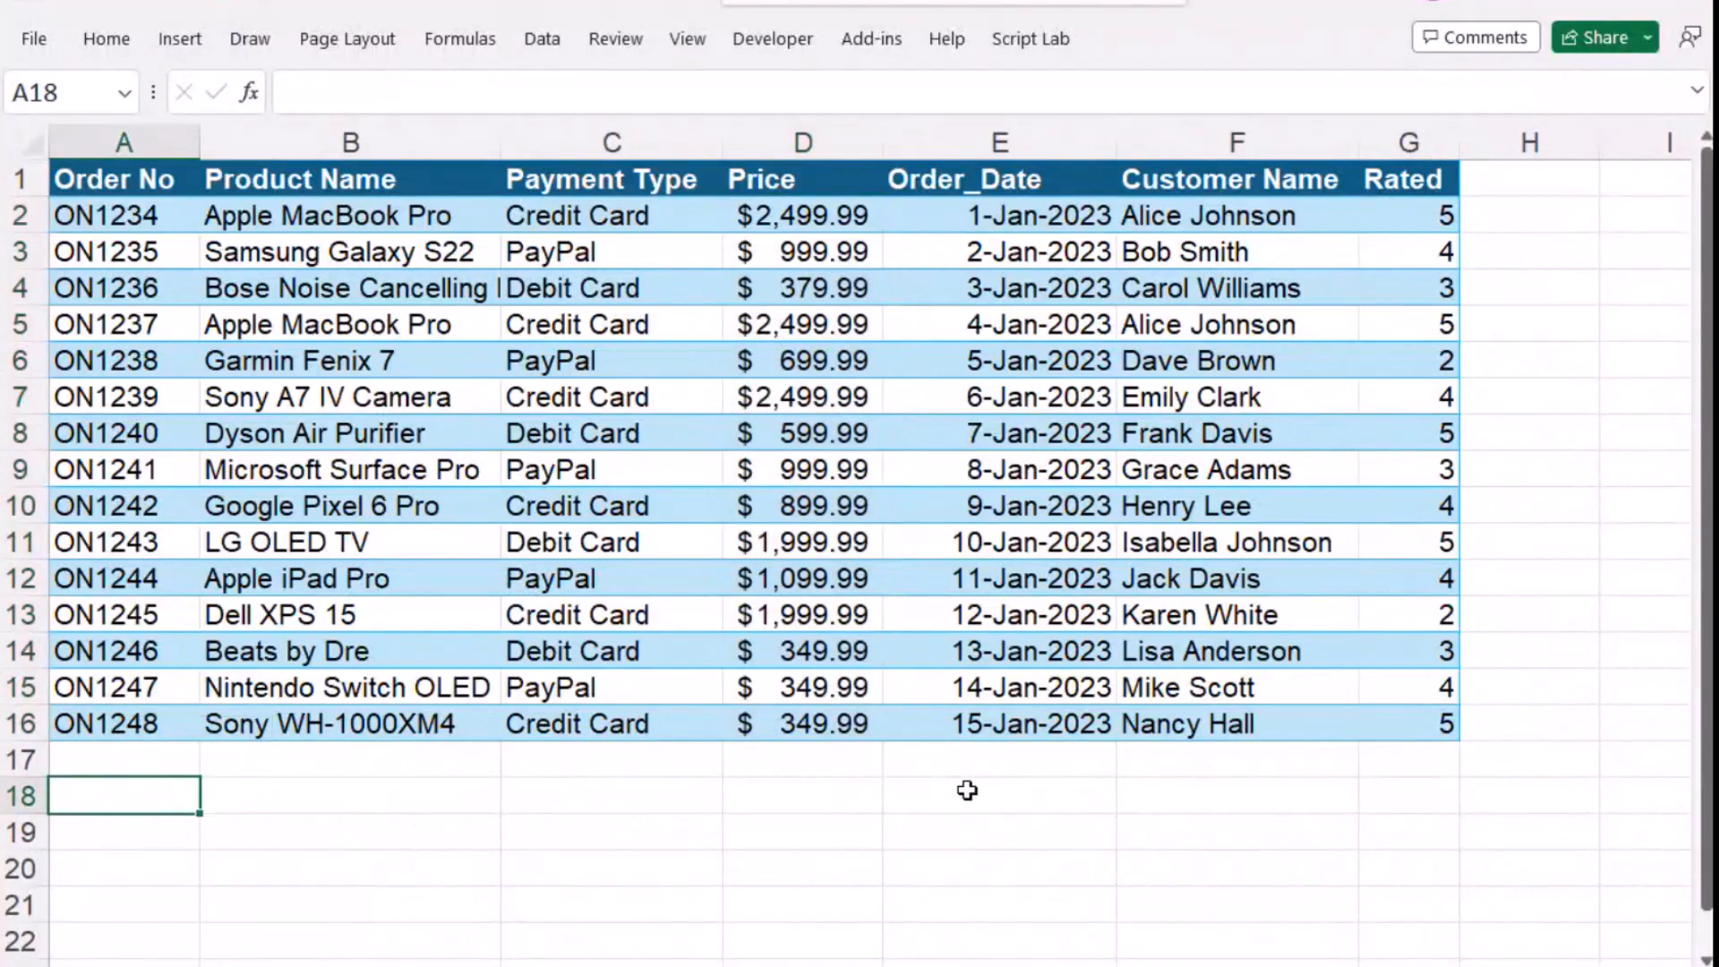
pyautogui.write('Sum ')
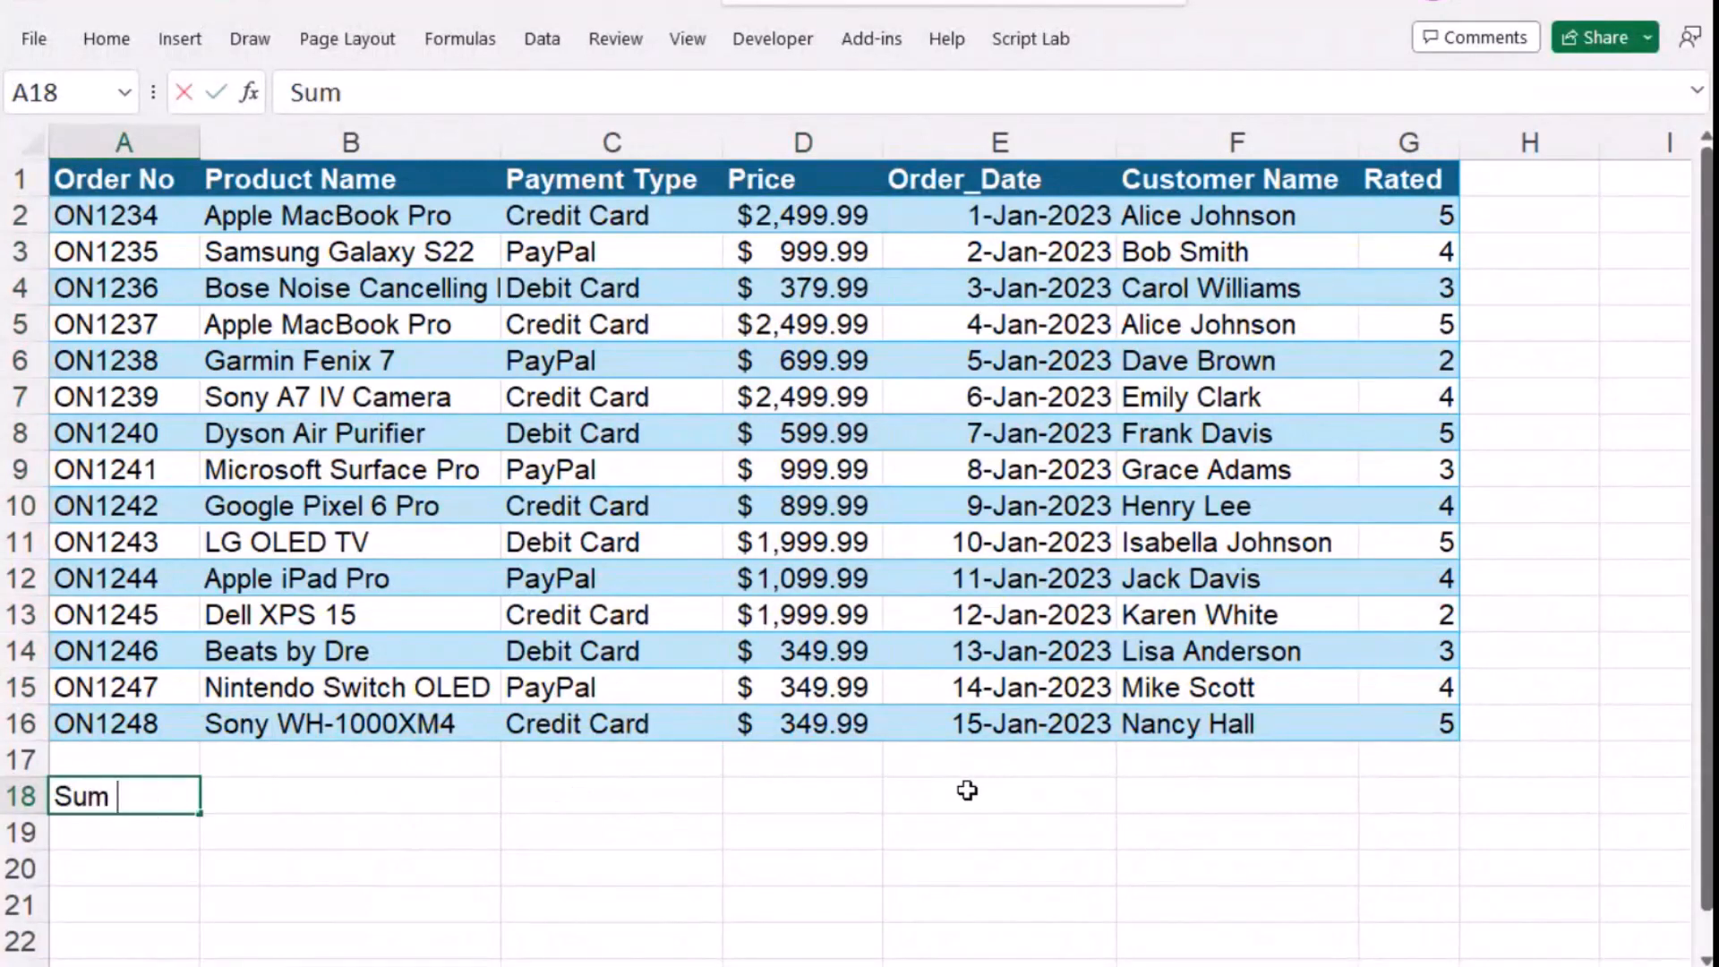
pyautogui.write('or Price')
pyautogui.press('Tab')
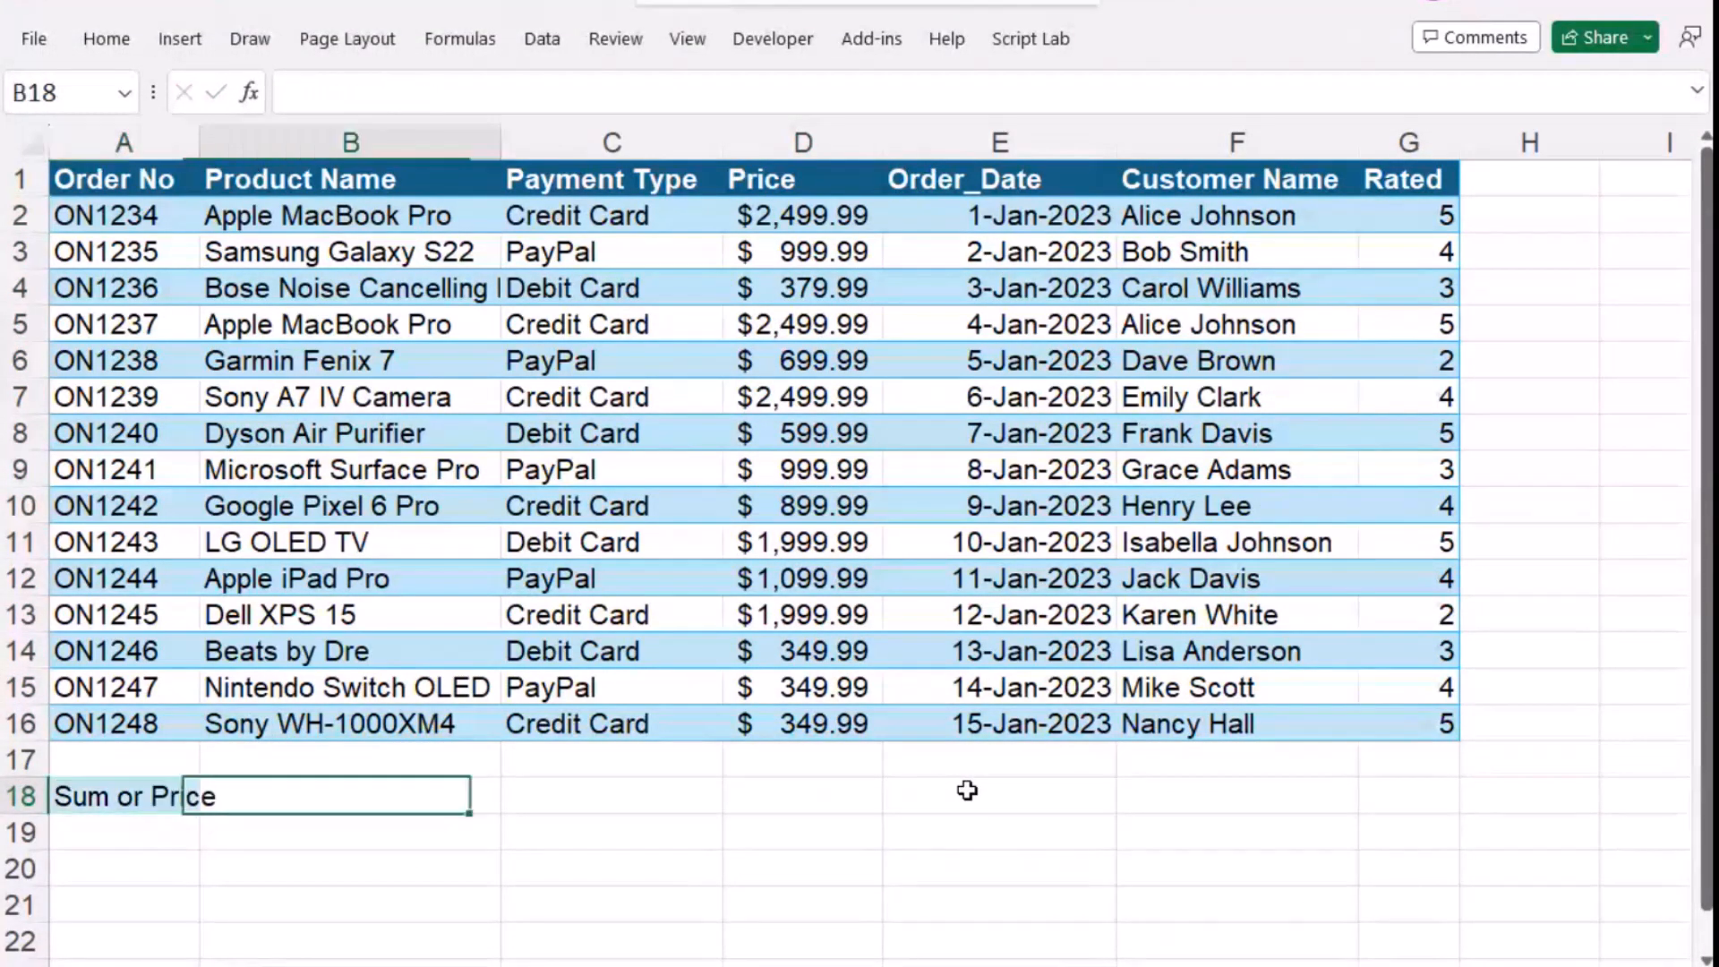
# - Enter the formula =Sum(D2:D16) in cell B18 to total the order prices
pyautogui.write('=Sum')
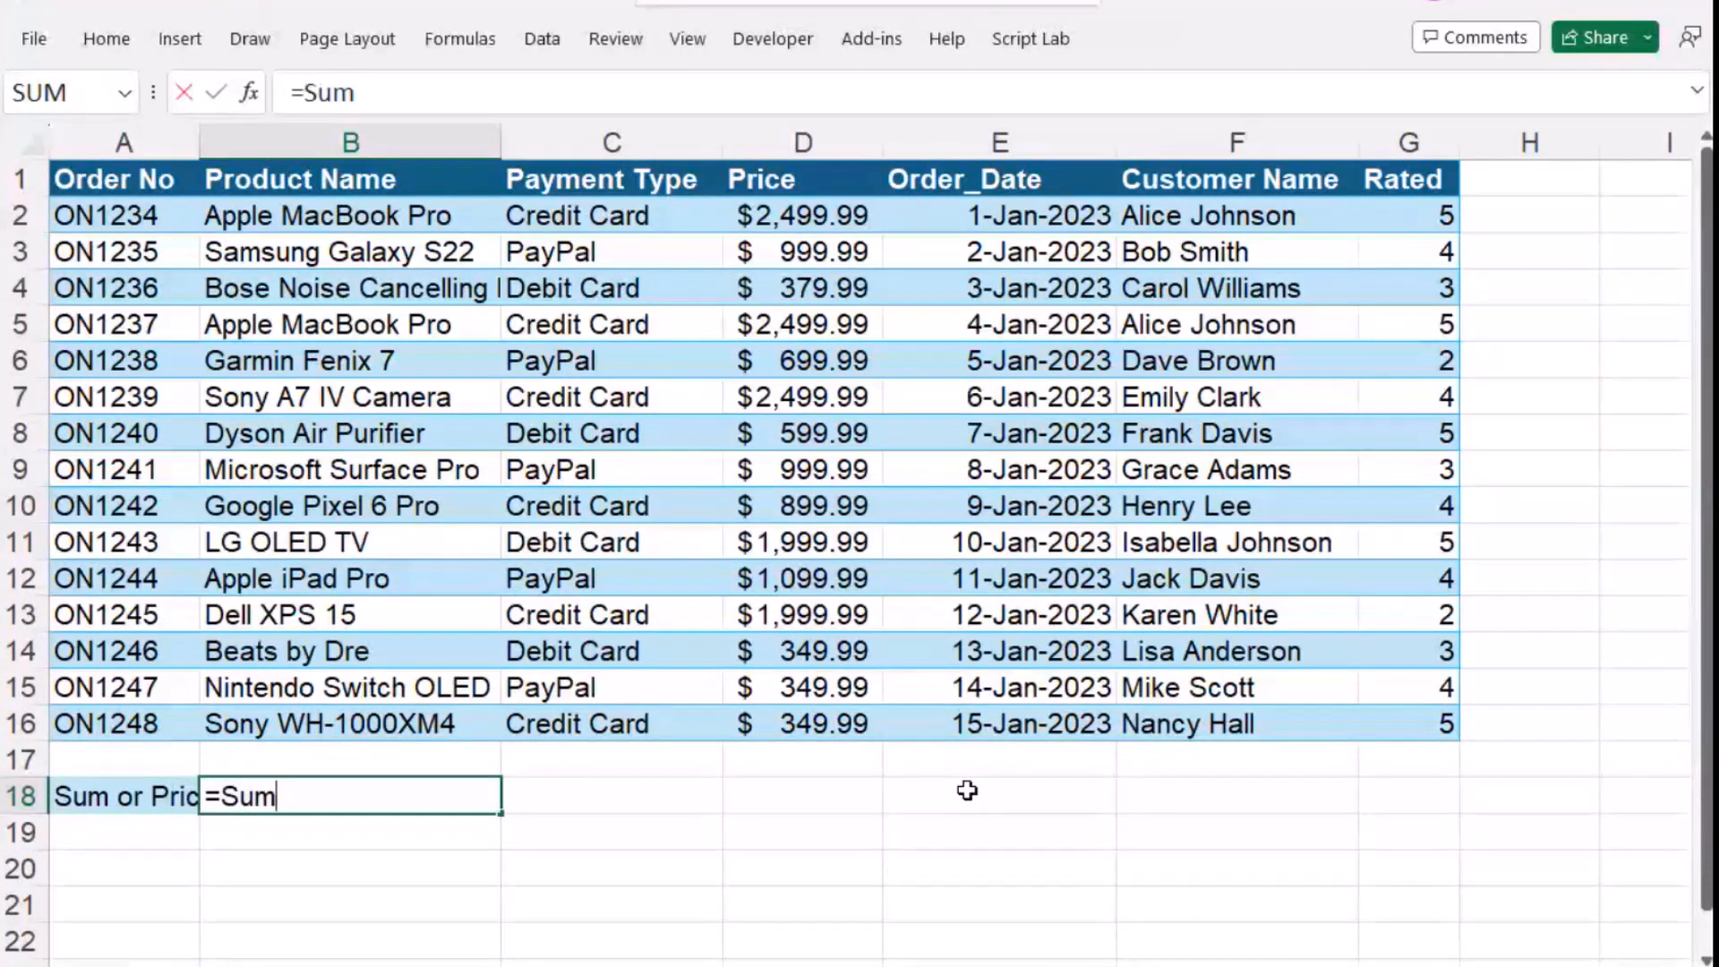
pyautogui.write('(D')
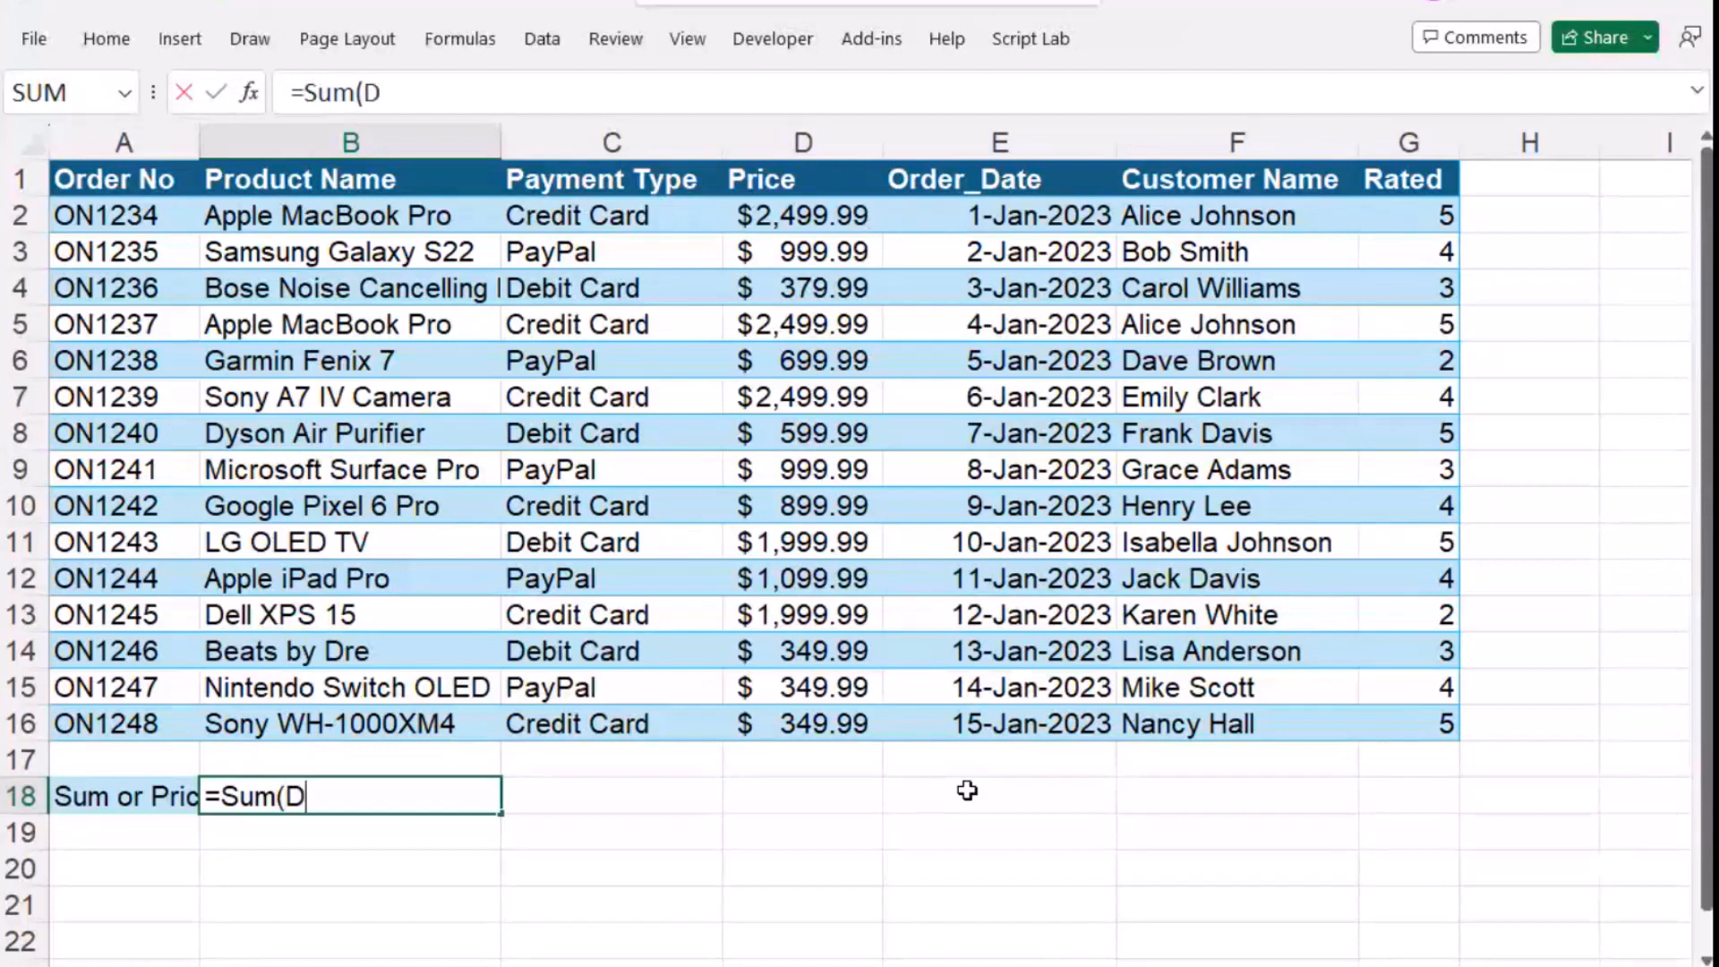
pyautogui.write('2:')
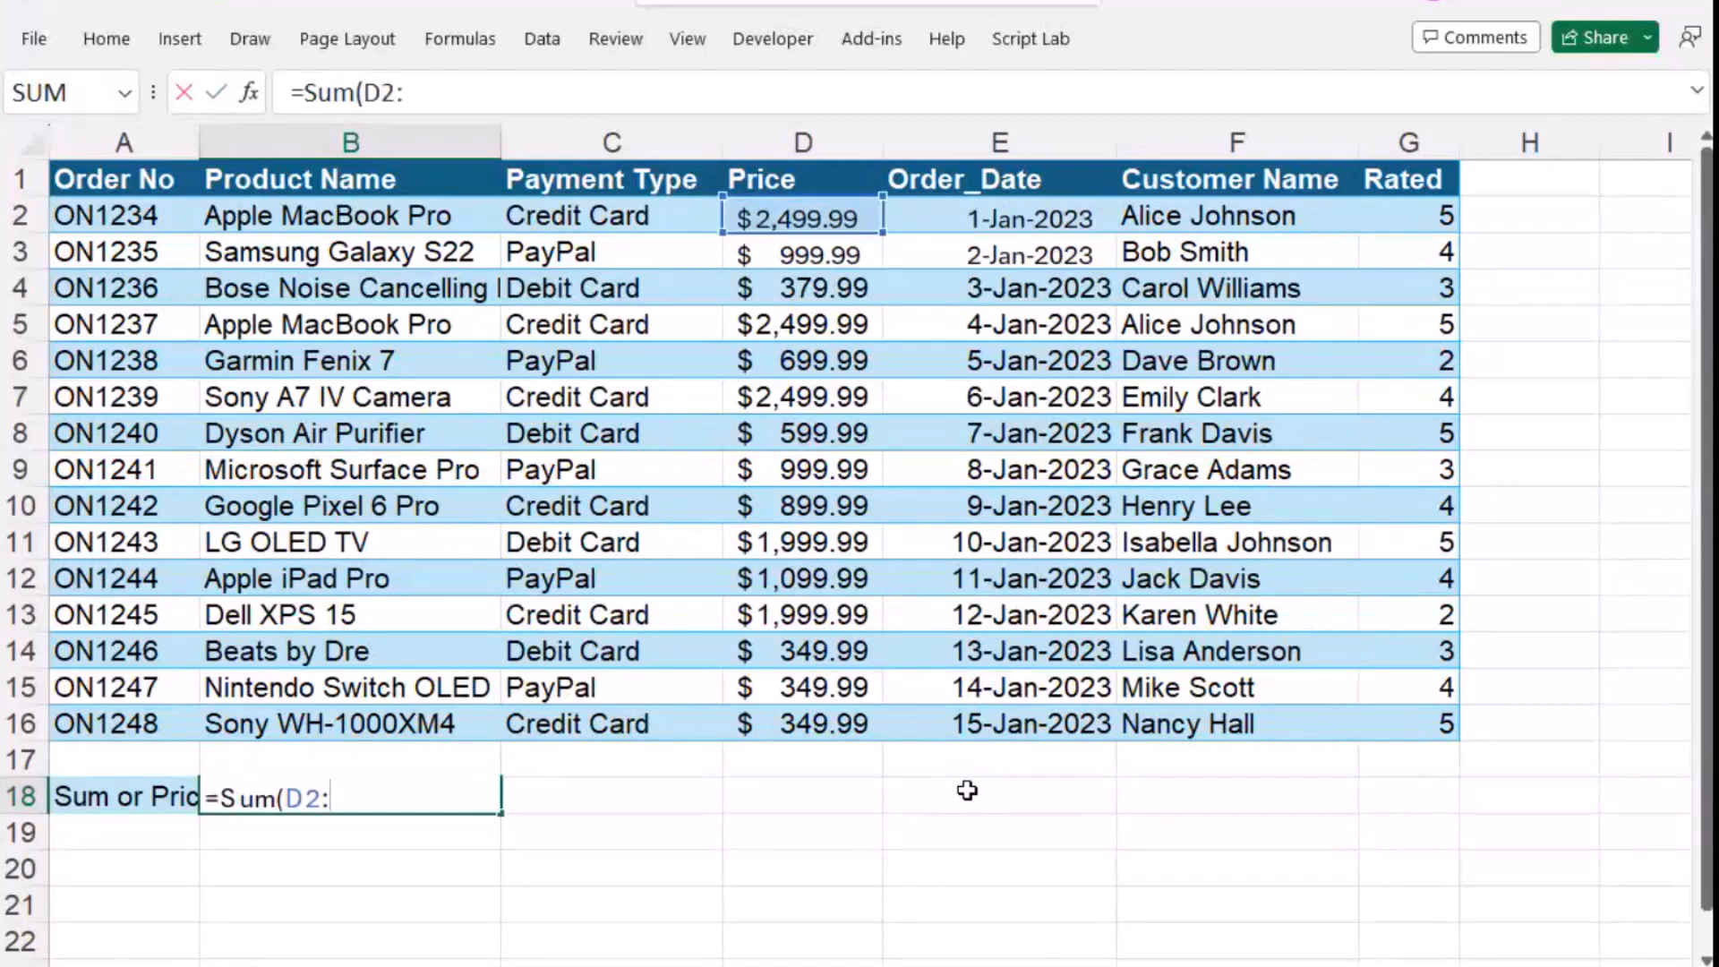
pyautogui.write('D1')
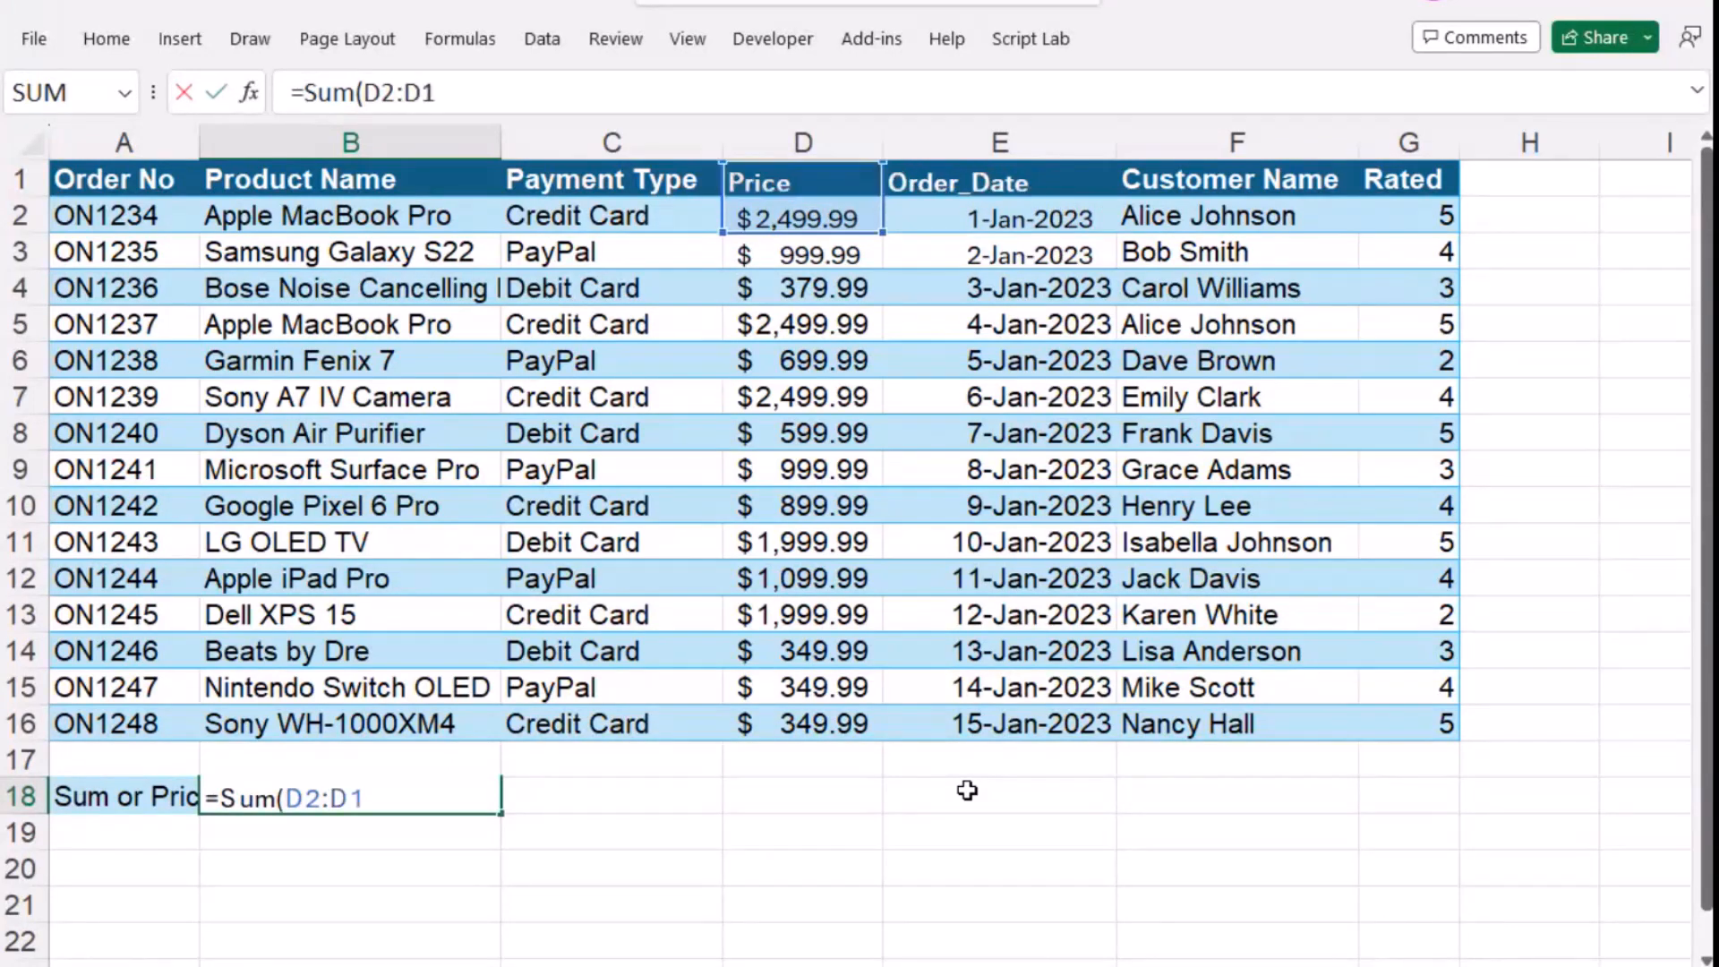
pyautogui.write('6')
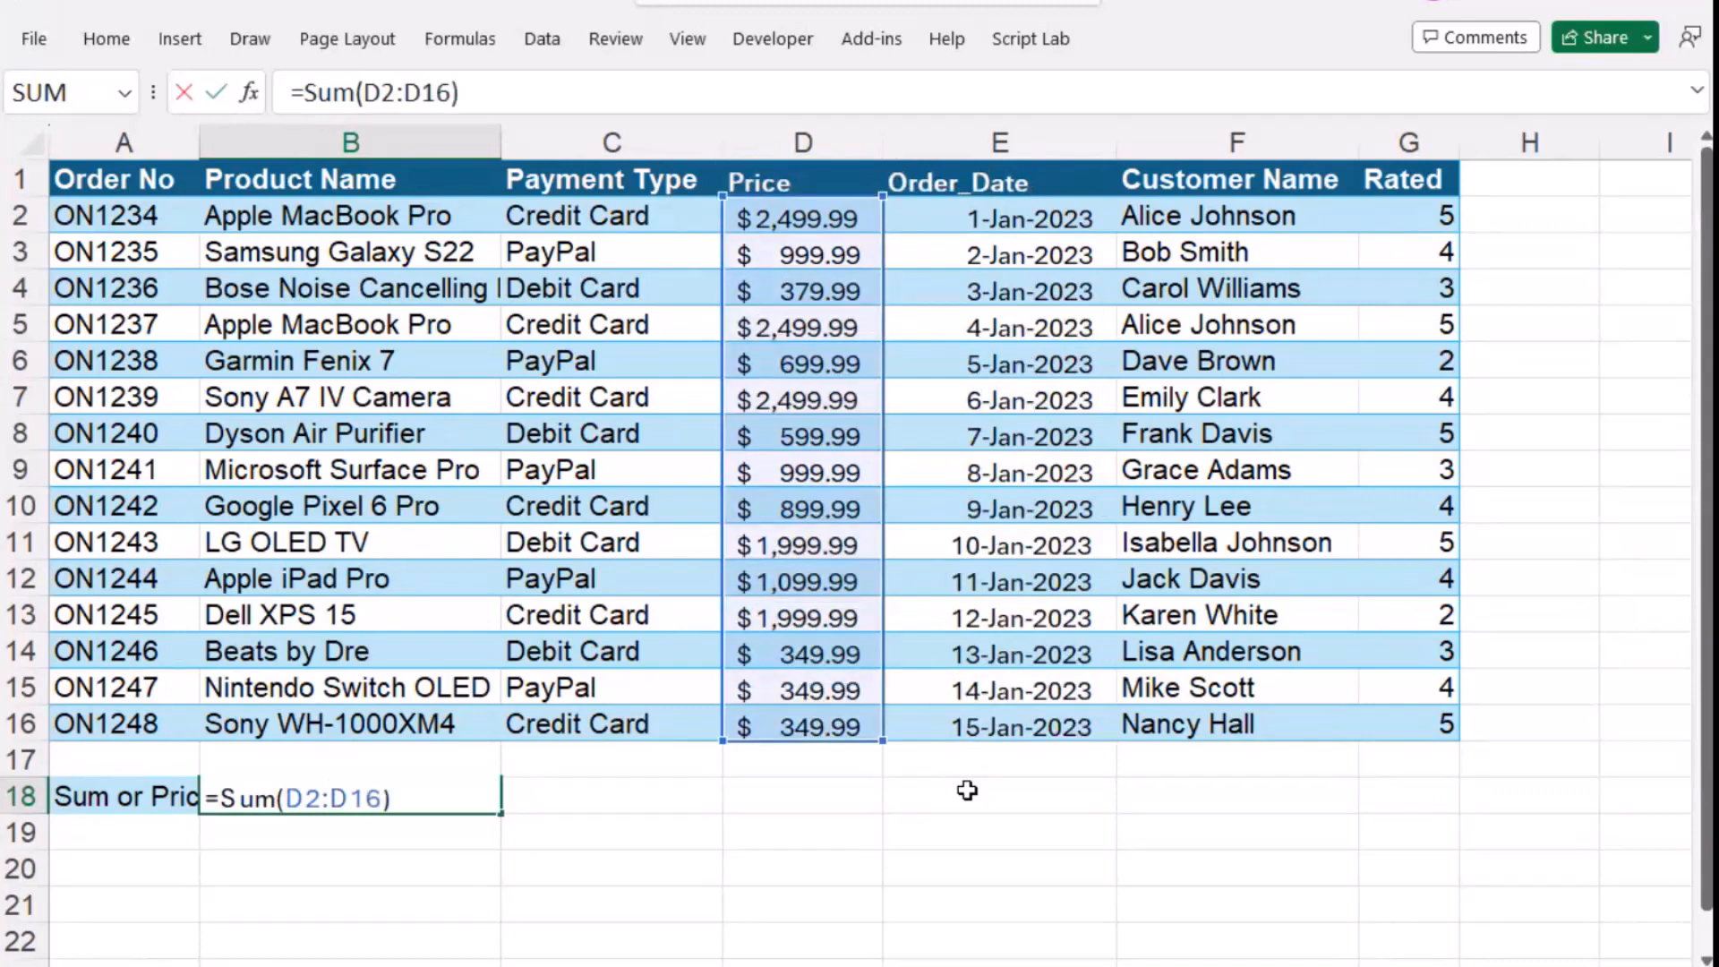
pyautogui.press('Left')
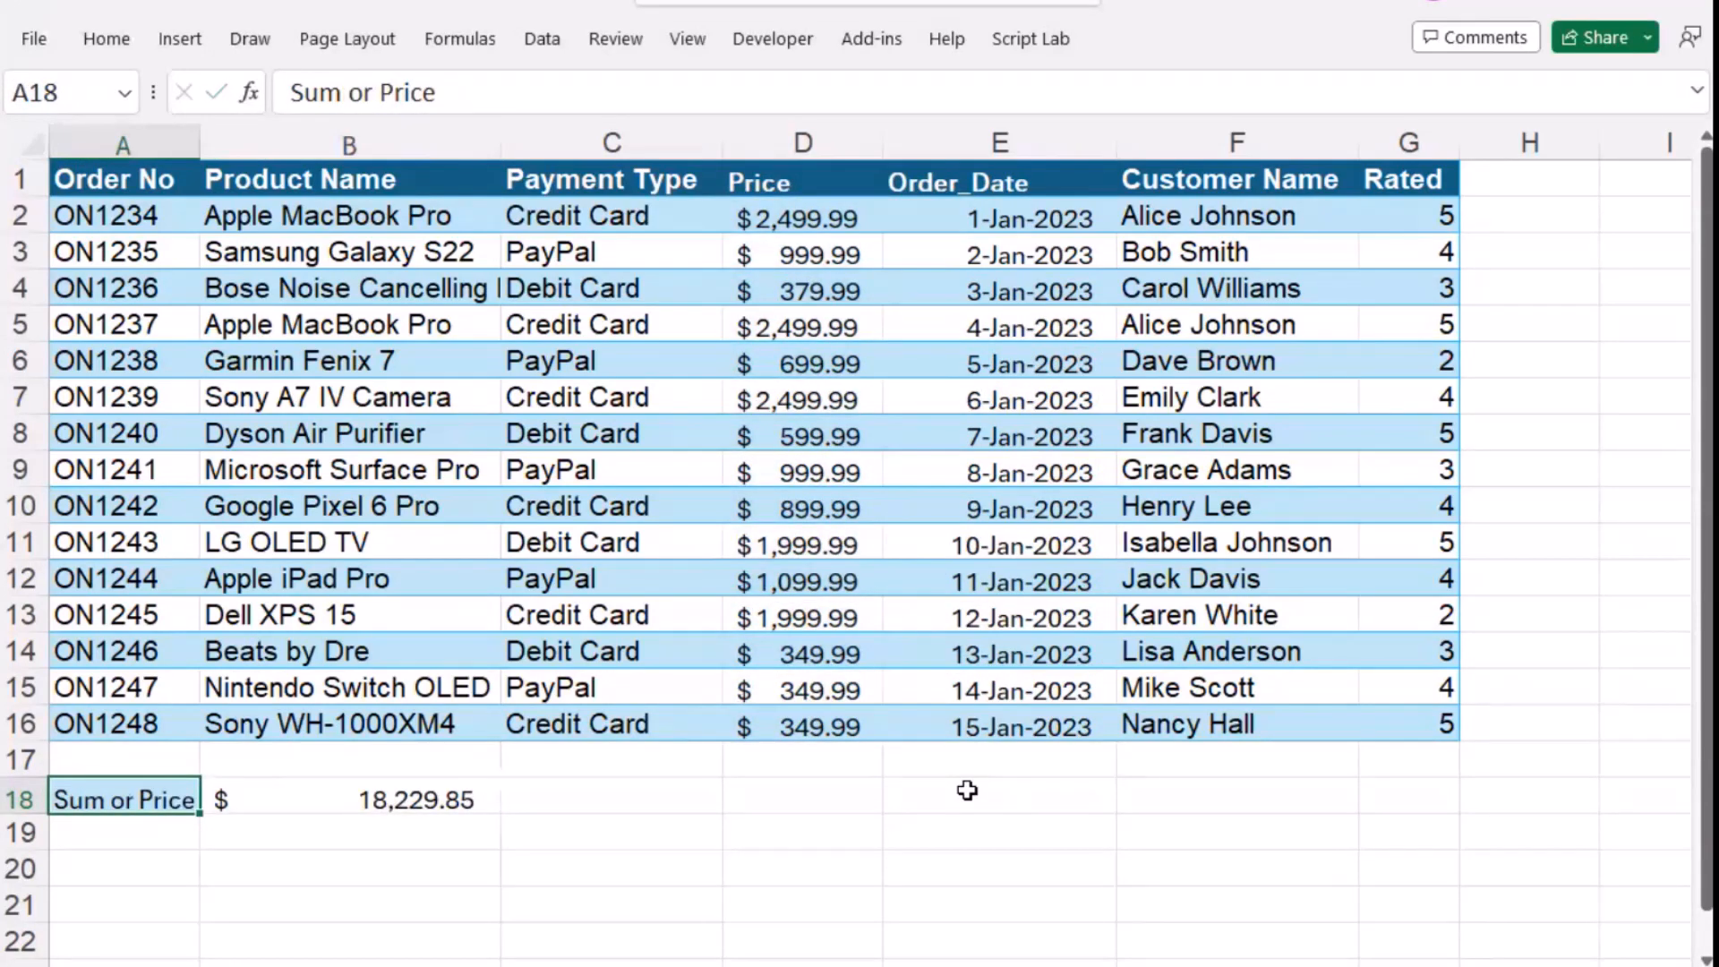
pyautogui.click(453, 804)
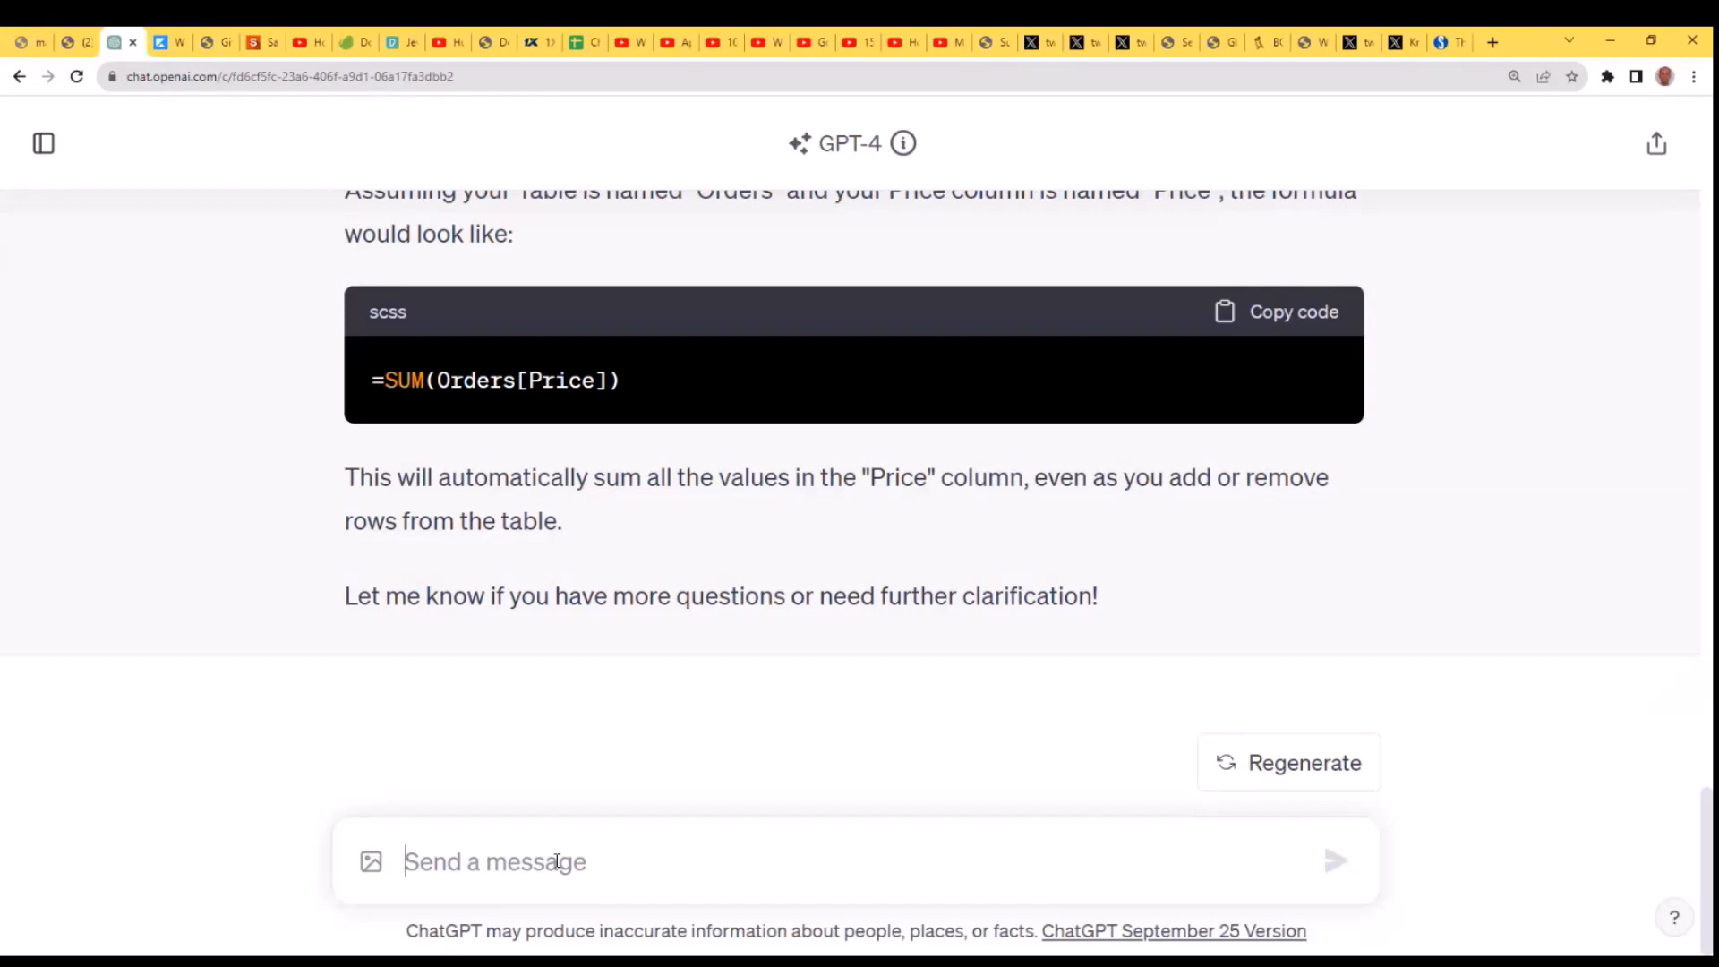
# - Switch to ChatGPT and ask "How would I find the average price in the orders?"
pyautogui.write('Ho')
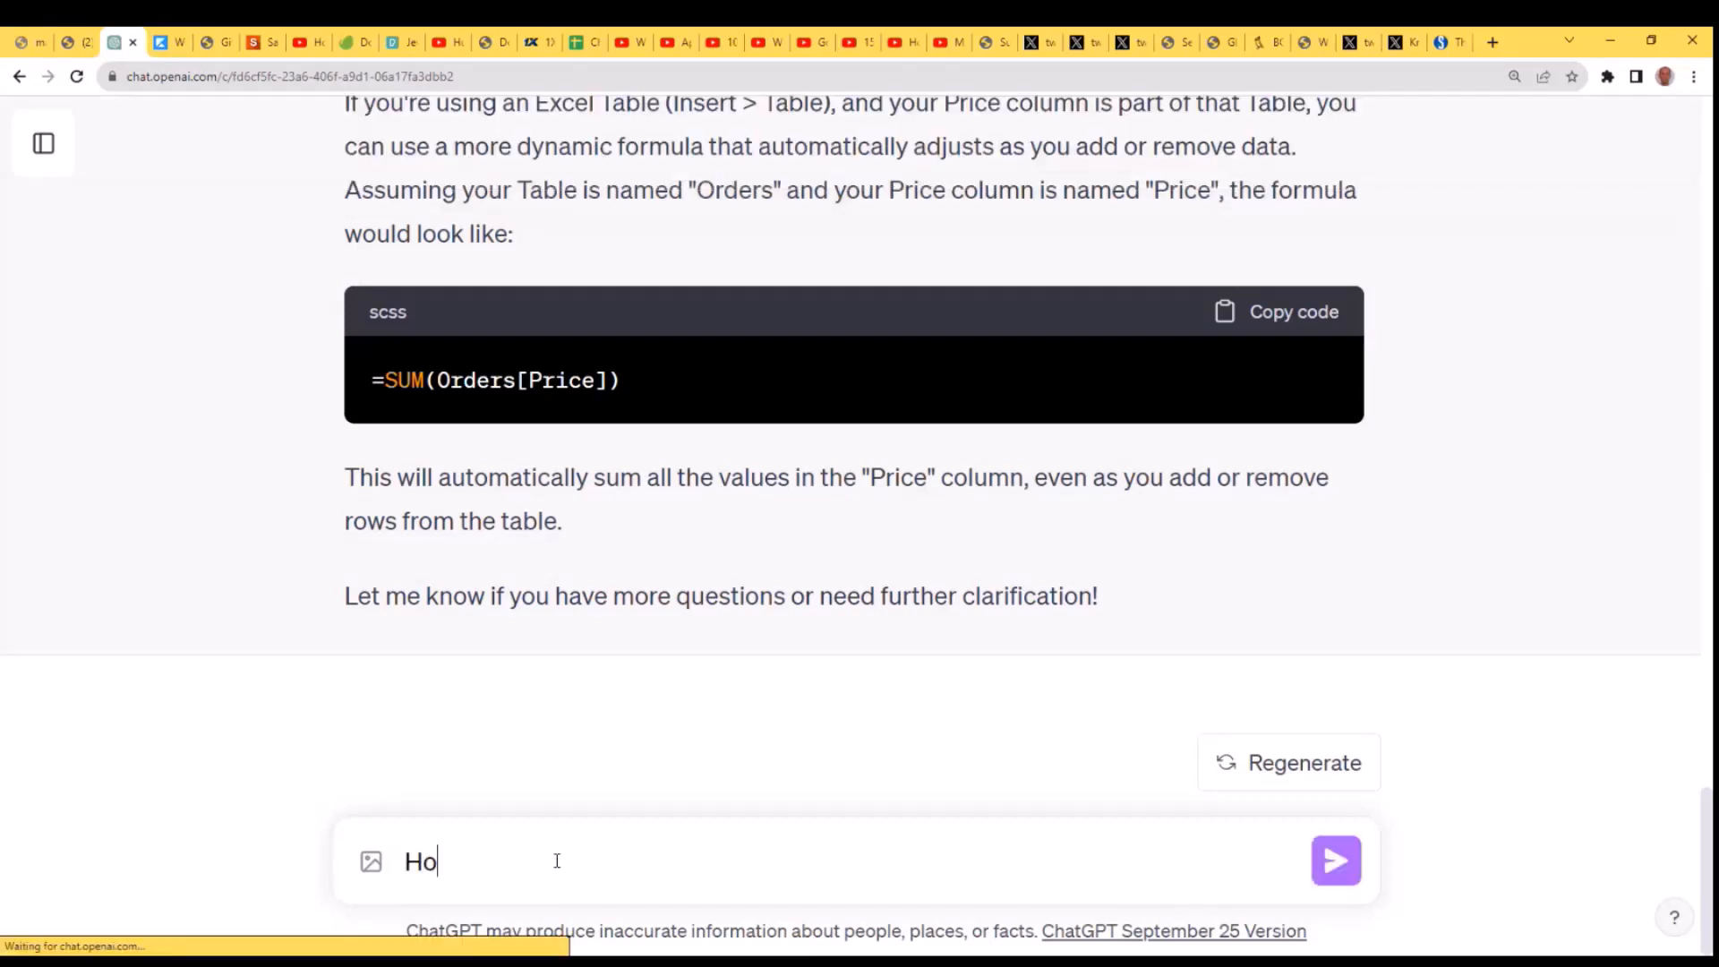
pyautogui.write('w dou')
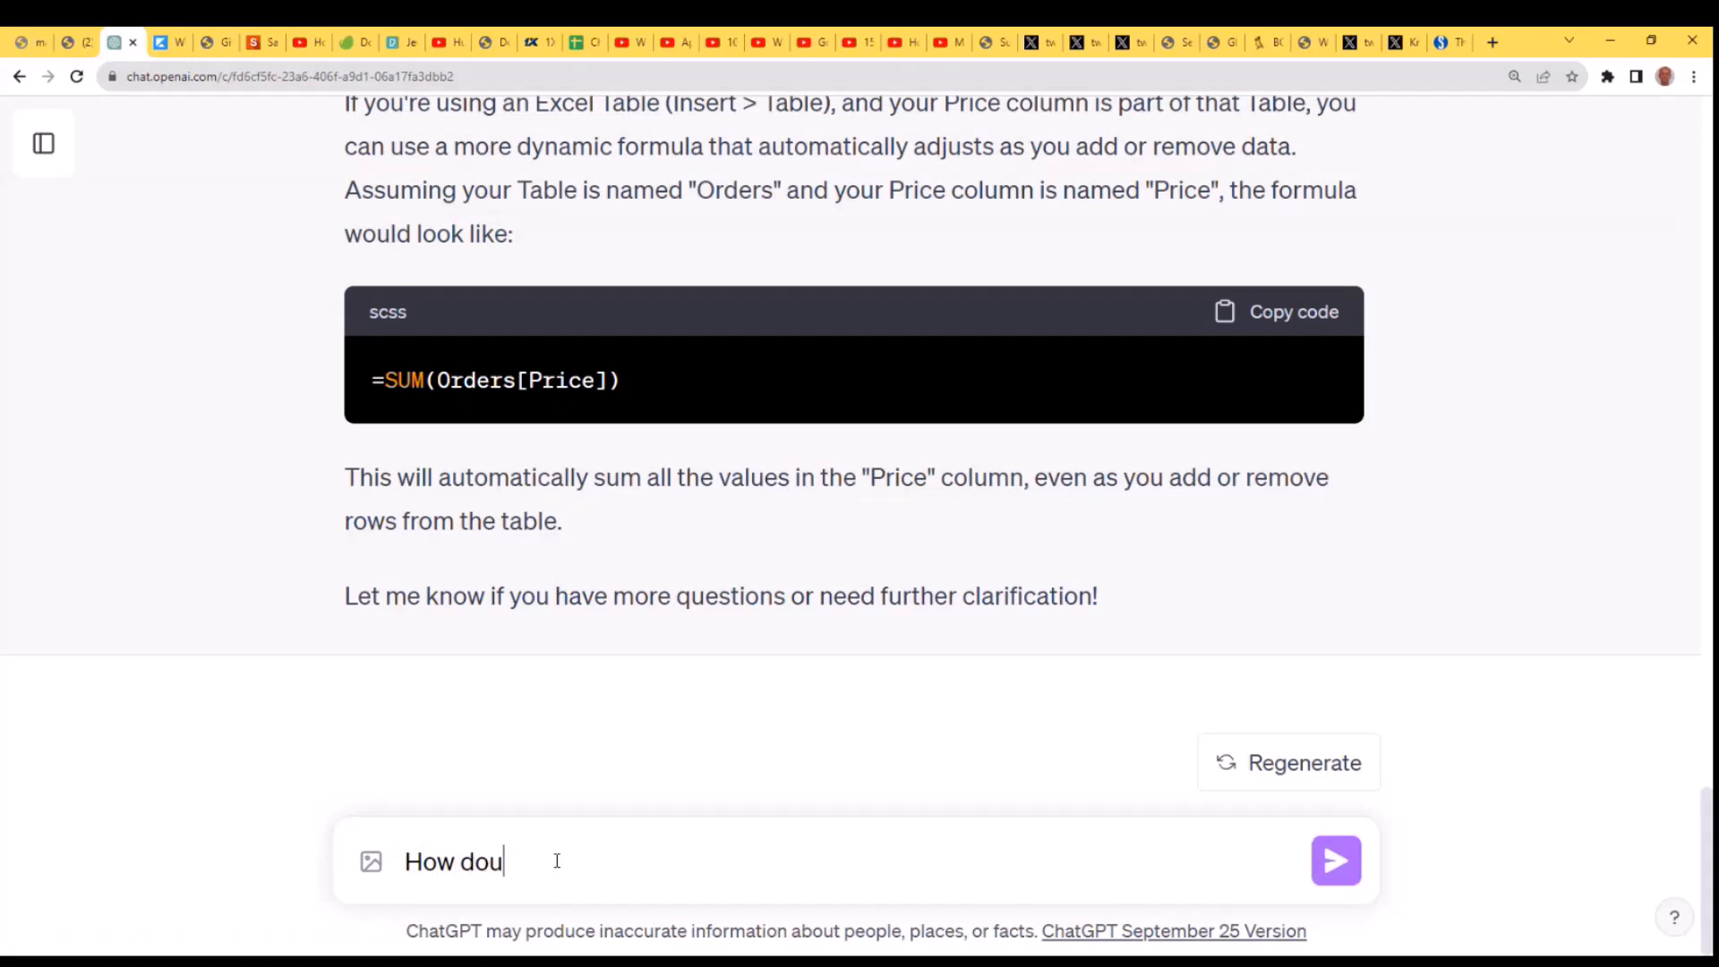
pyautogui.press('BackSpace')
pyautogui.press('BackSpace')
pyautogui.press('BackSpace')
pyautogui.write('would I find the ')
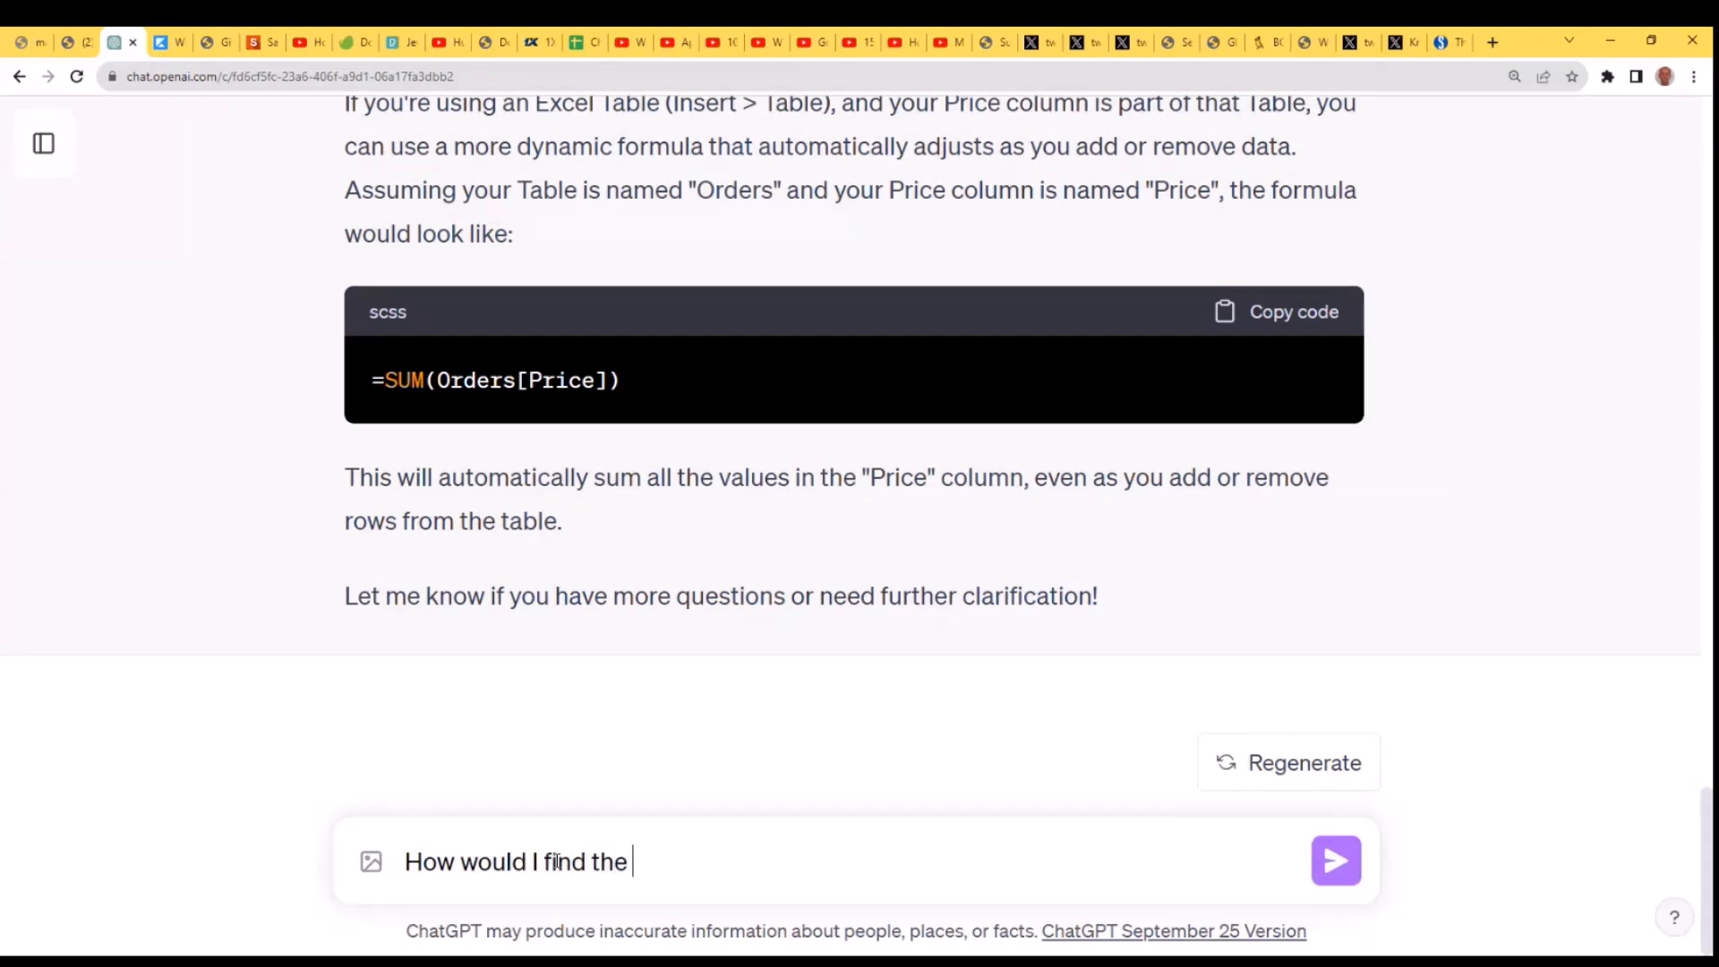
pyautogui.write('average pri')
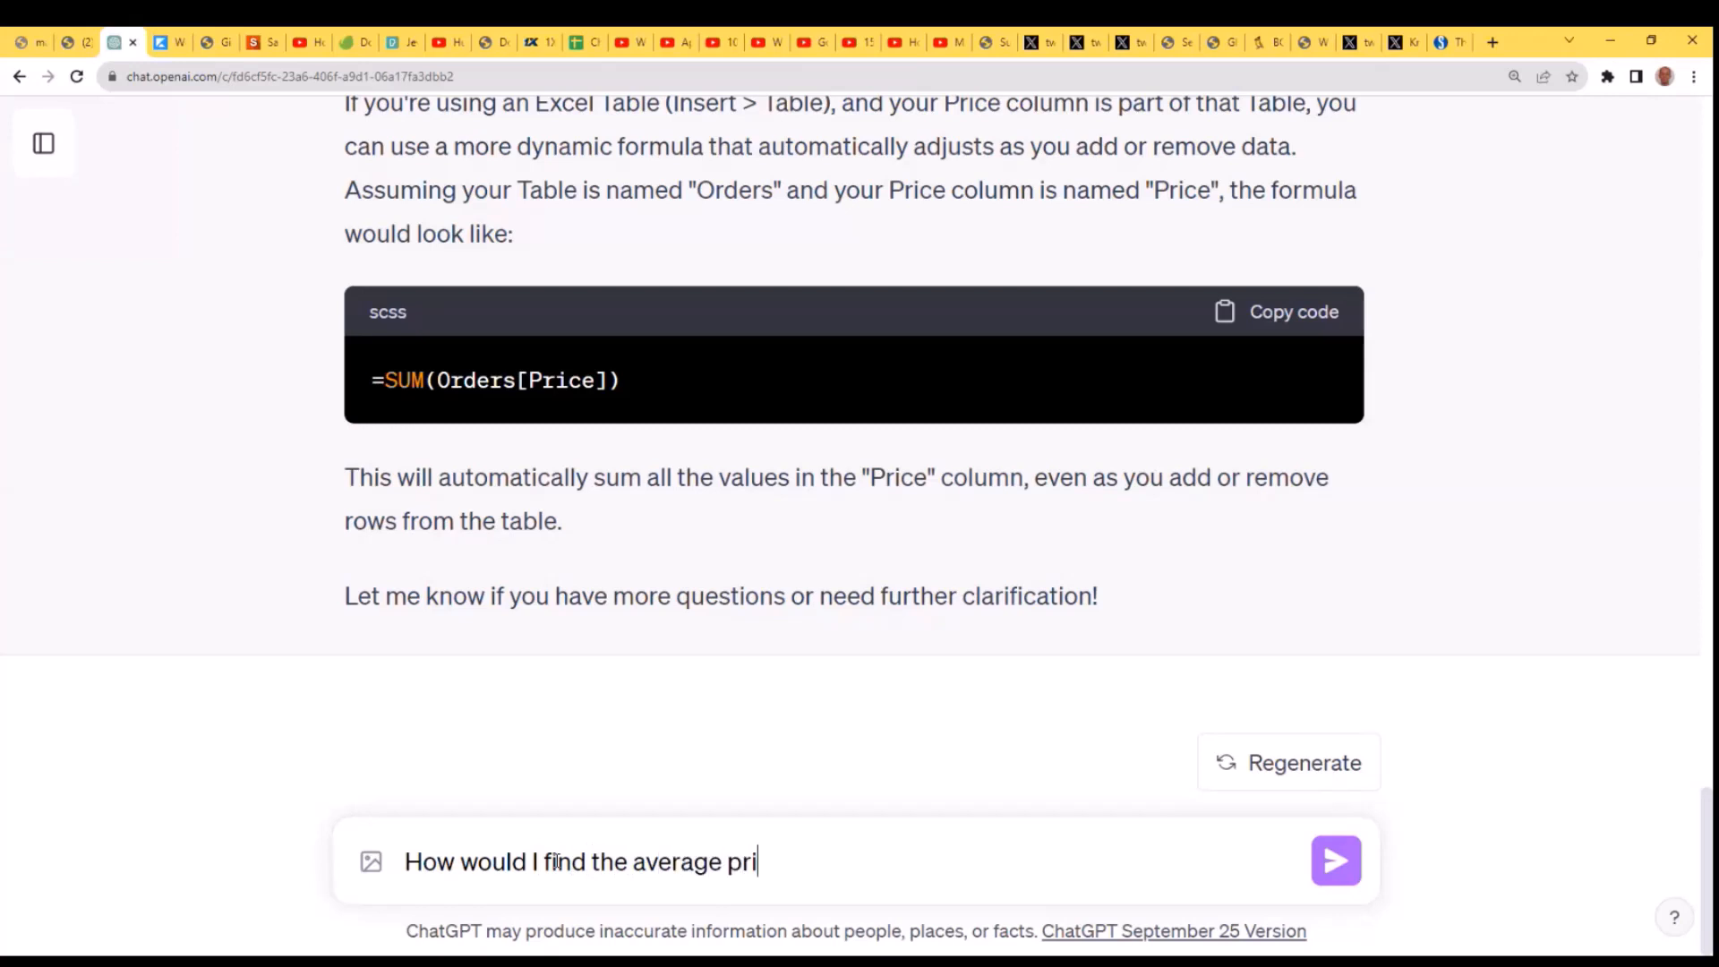
pyautogui.write('ce in the orders')
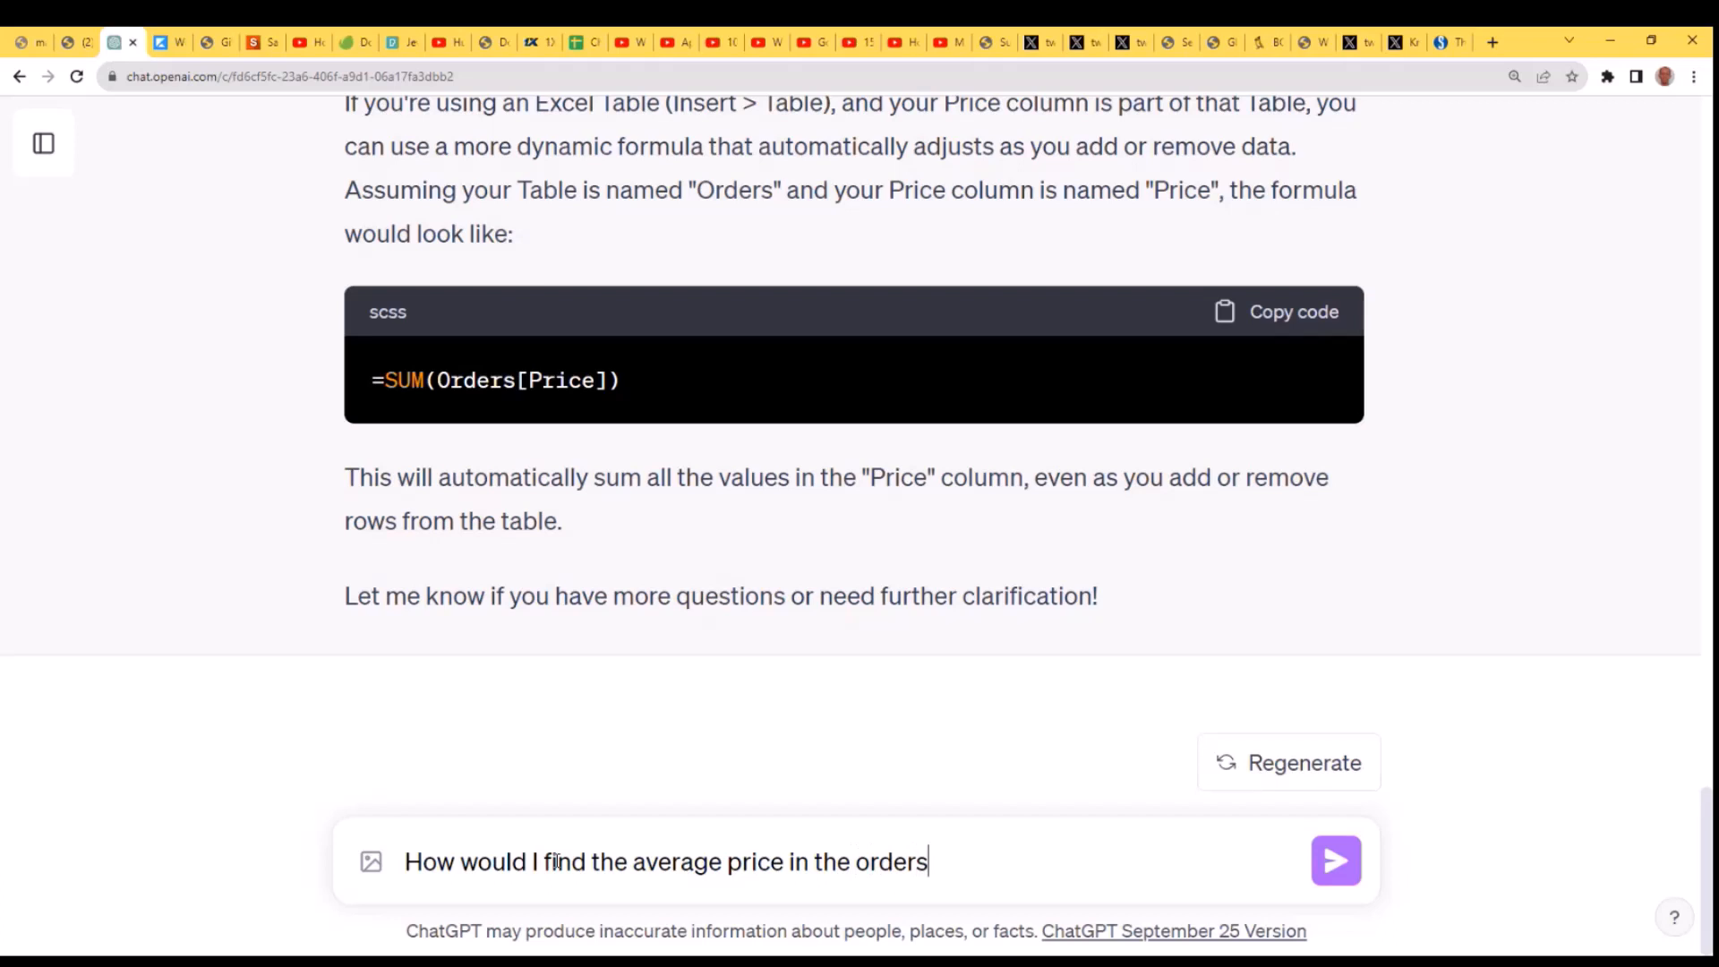
pyautogui.write('?')
pyautogui.press('Return')
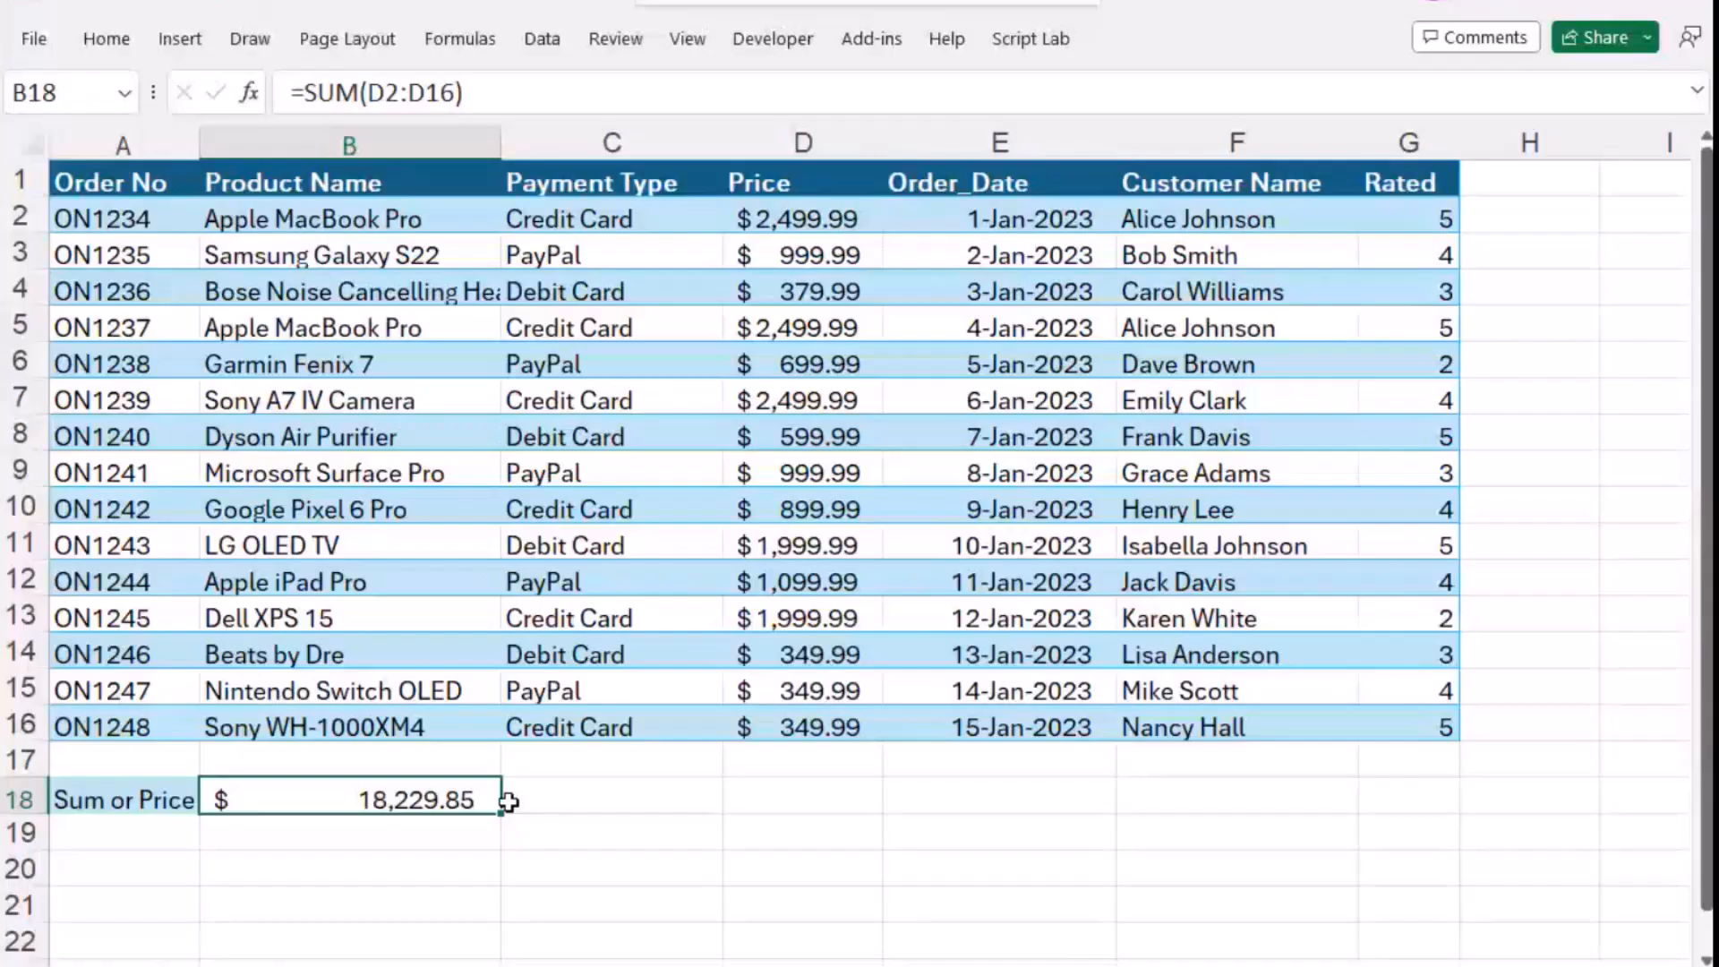
# - Switch back to Excel and enter the label "Avergae Price" in cell A19
pyautogui.click(138, 859)
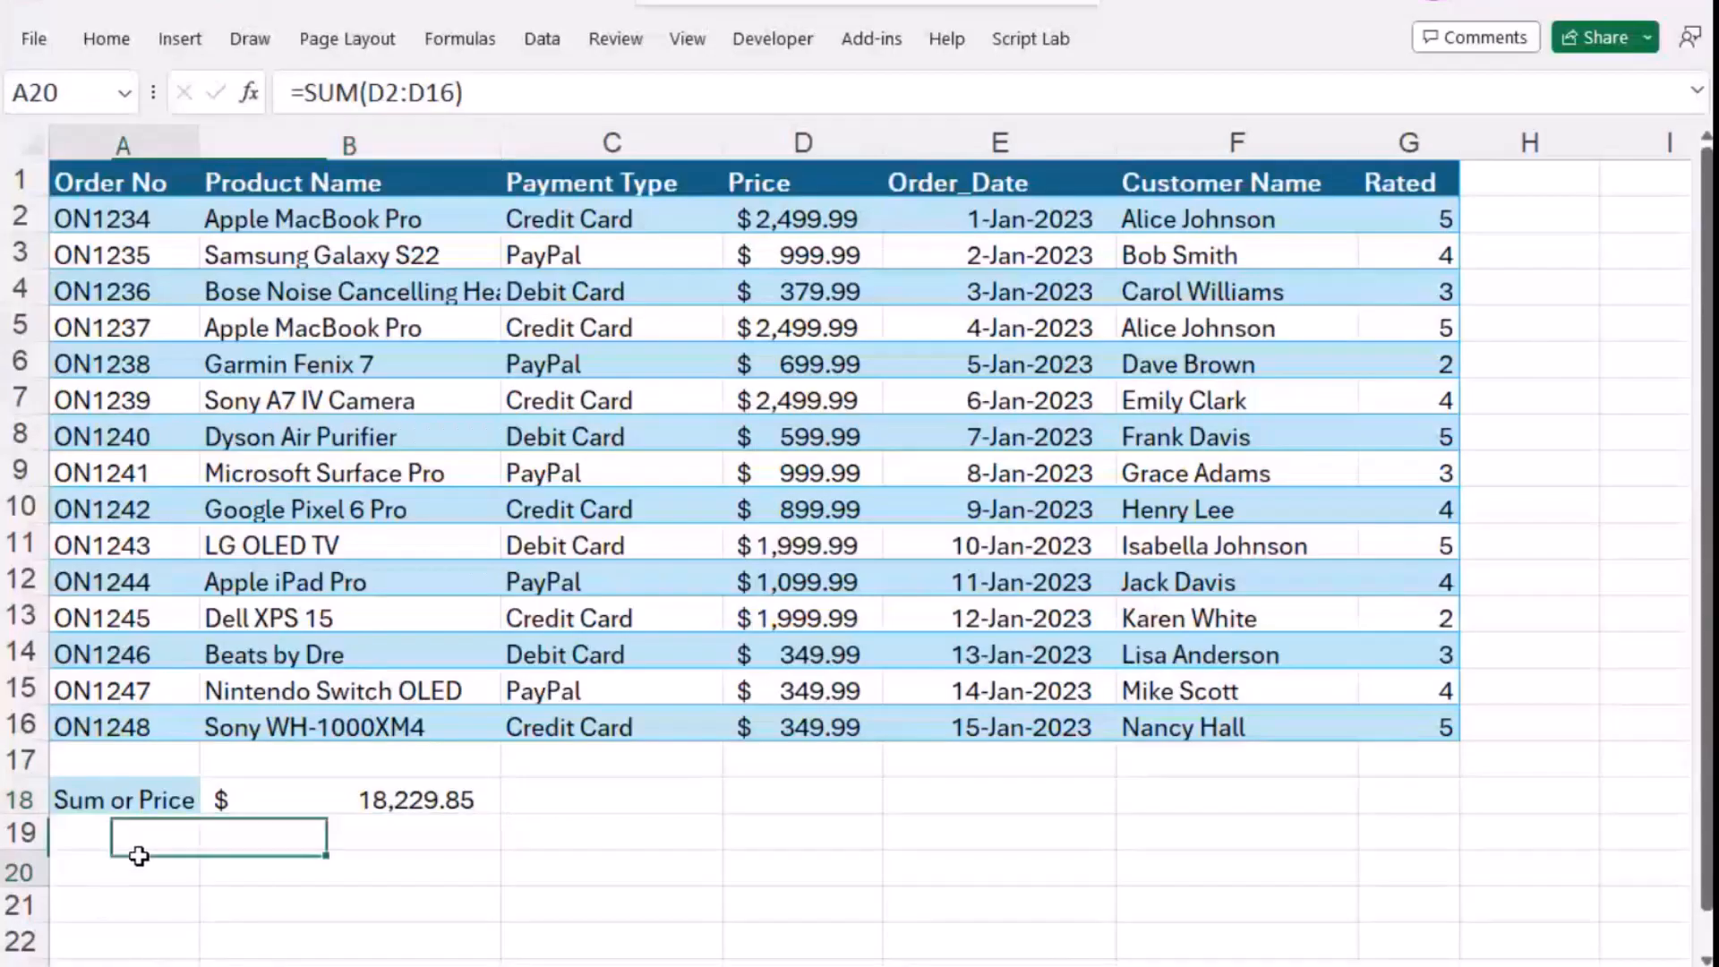
pyautogui.click(144, 842)
pyautogui.write('Aver')
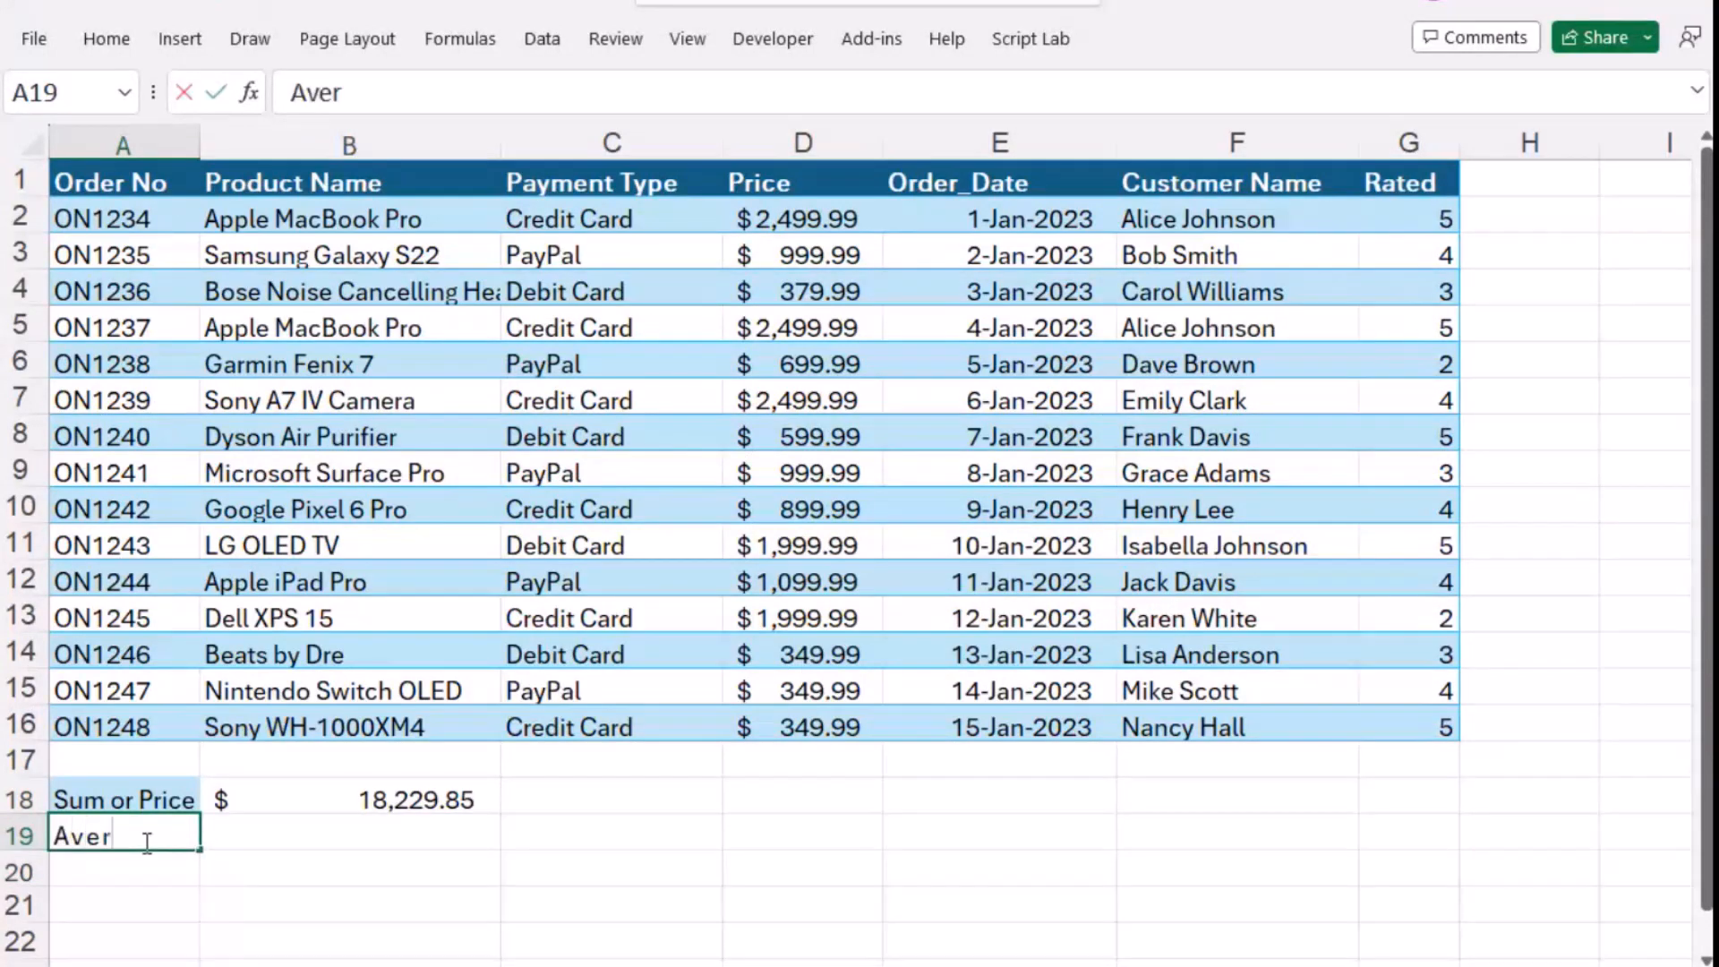
pyautogui.write('gae Price')
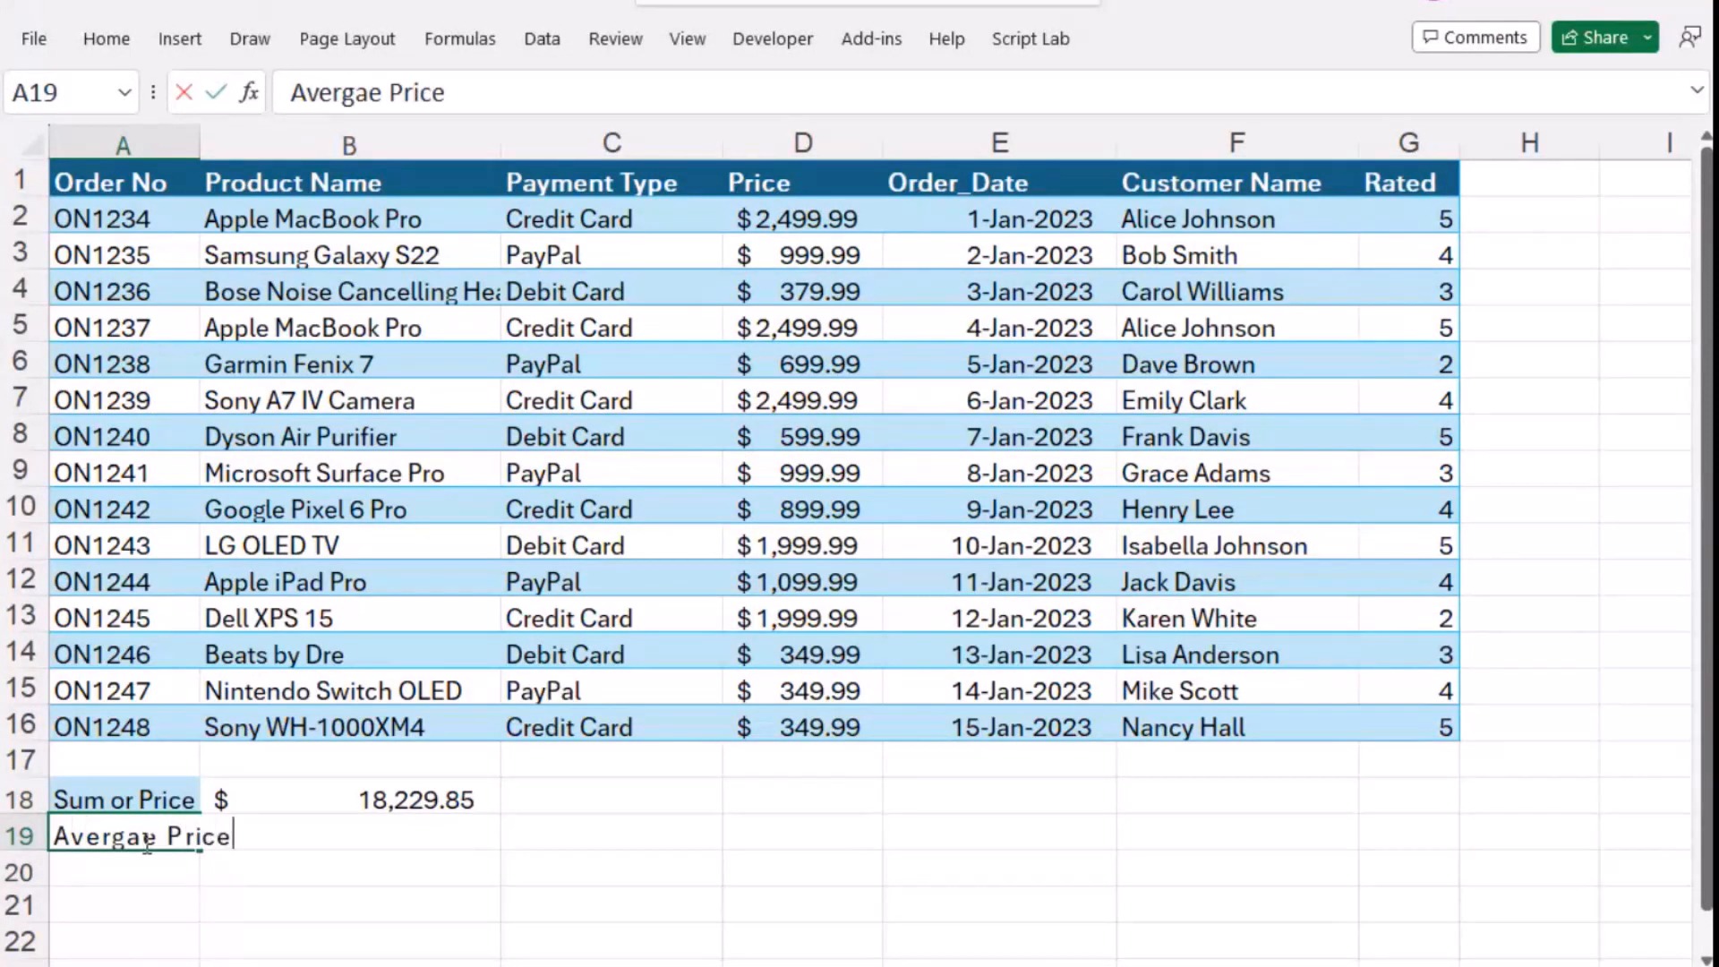
pyautogui.press('Tab')
# - Enter the formula =AVERAGE(d2:d16) in cell B19 and select A20 for another label
pyautogui.write('=')
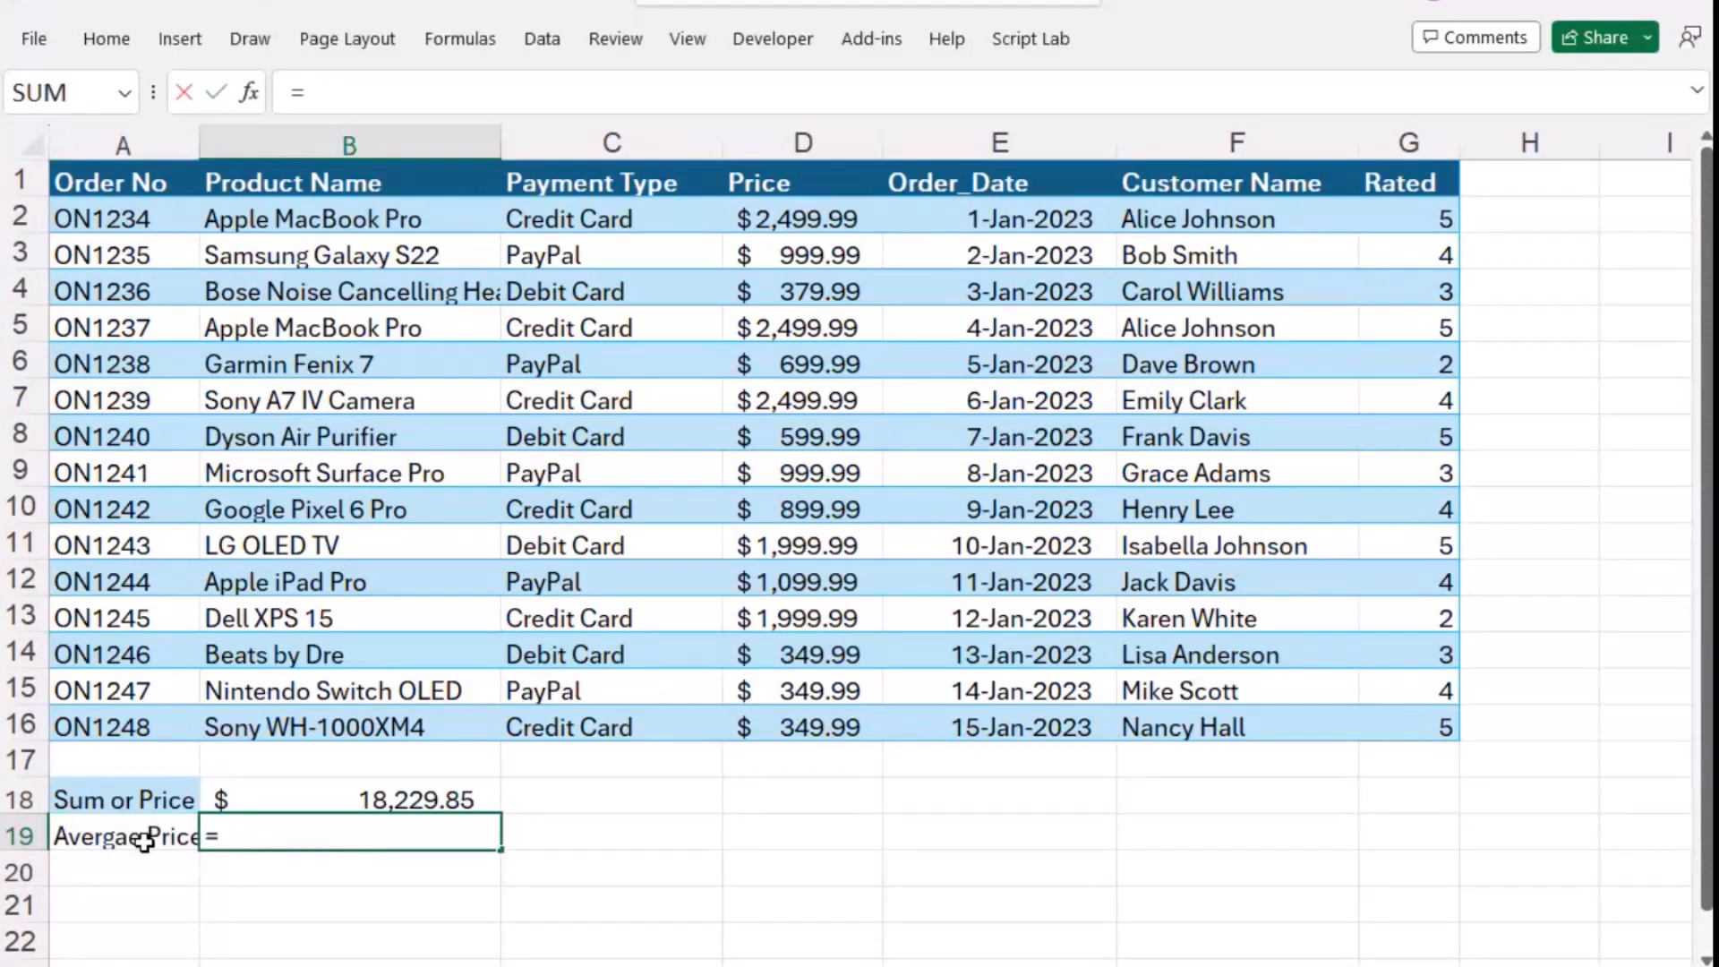
pyautogui.write('Averg')
pyautogui.press('BackSpace')
pyautogui.write('a')
pyautogui.press('Tab')
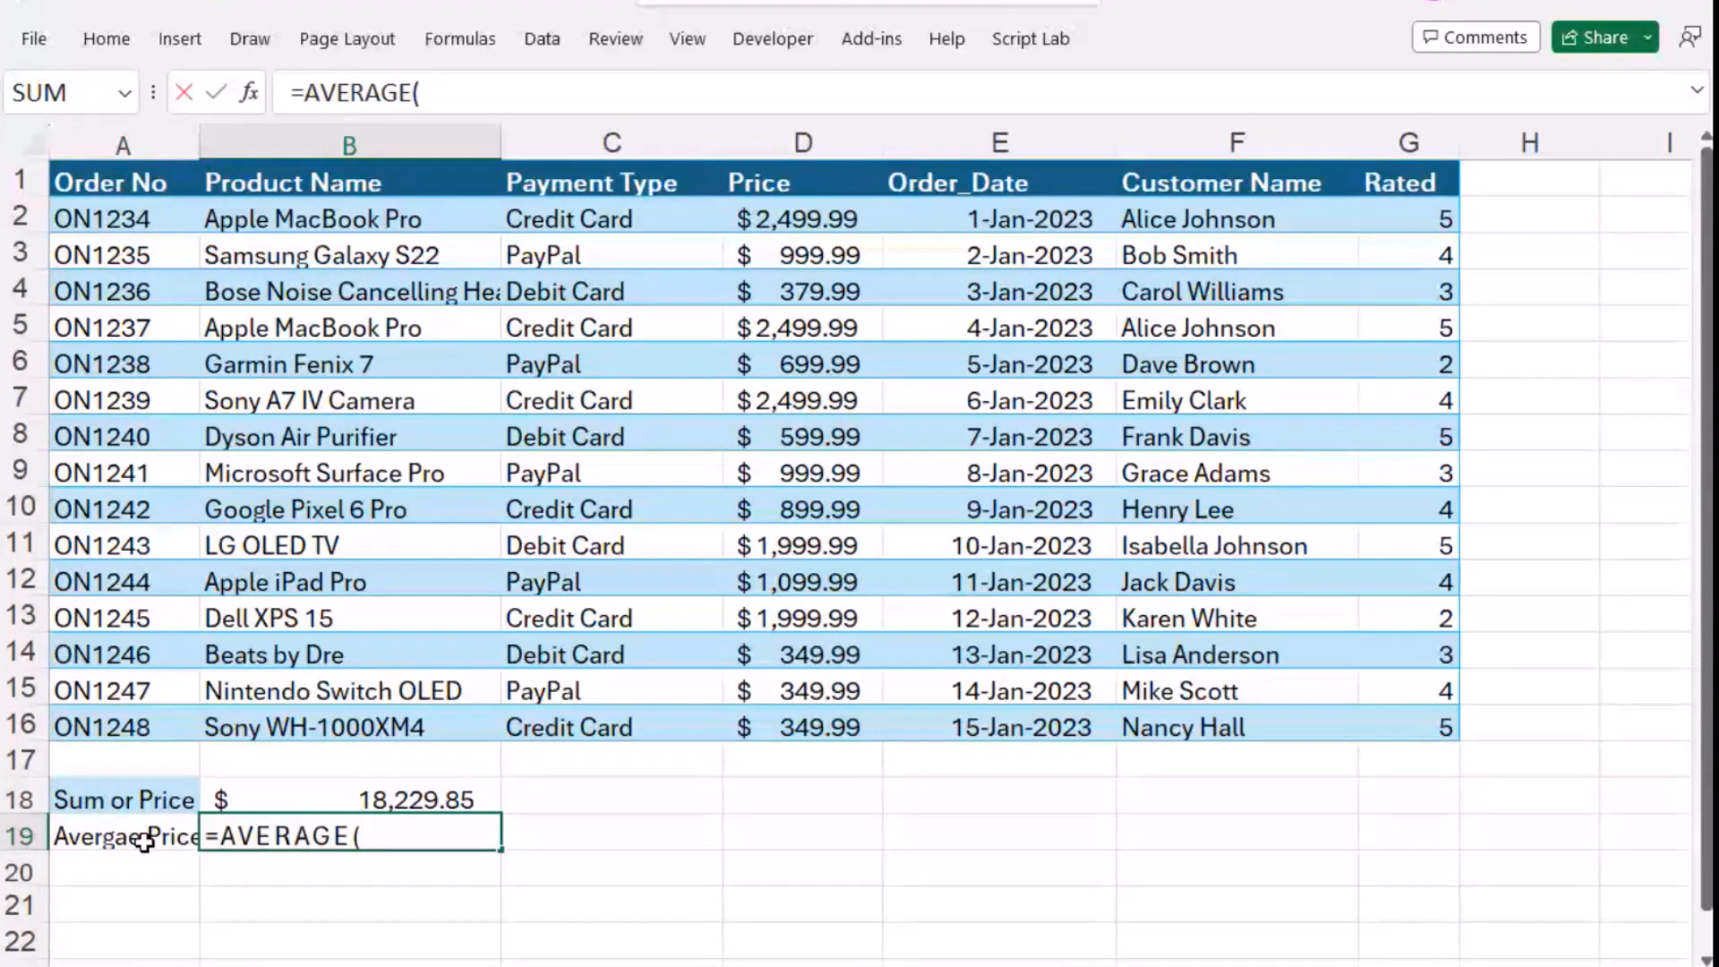
pyautogui.write('d2:')
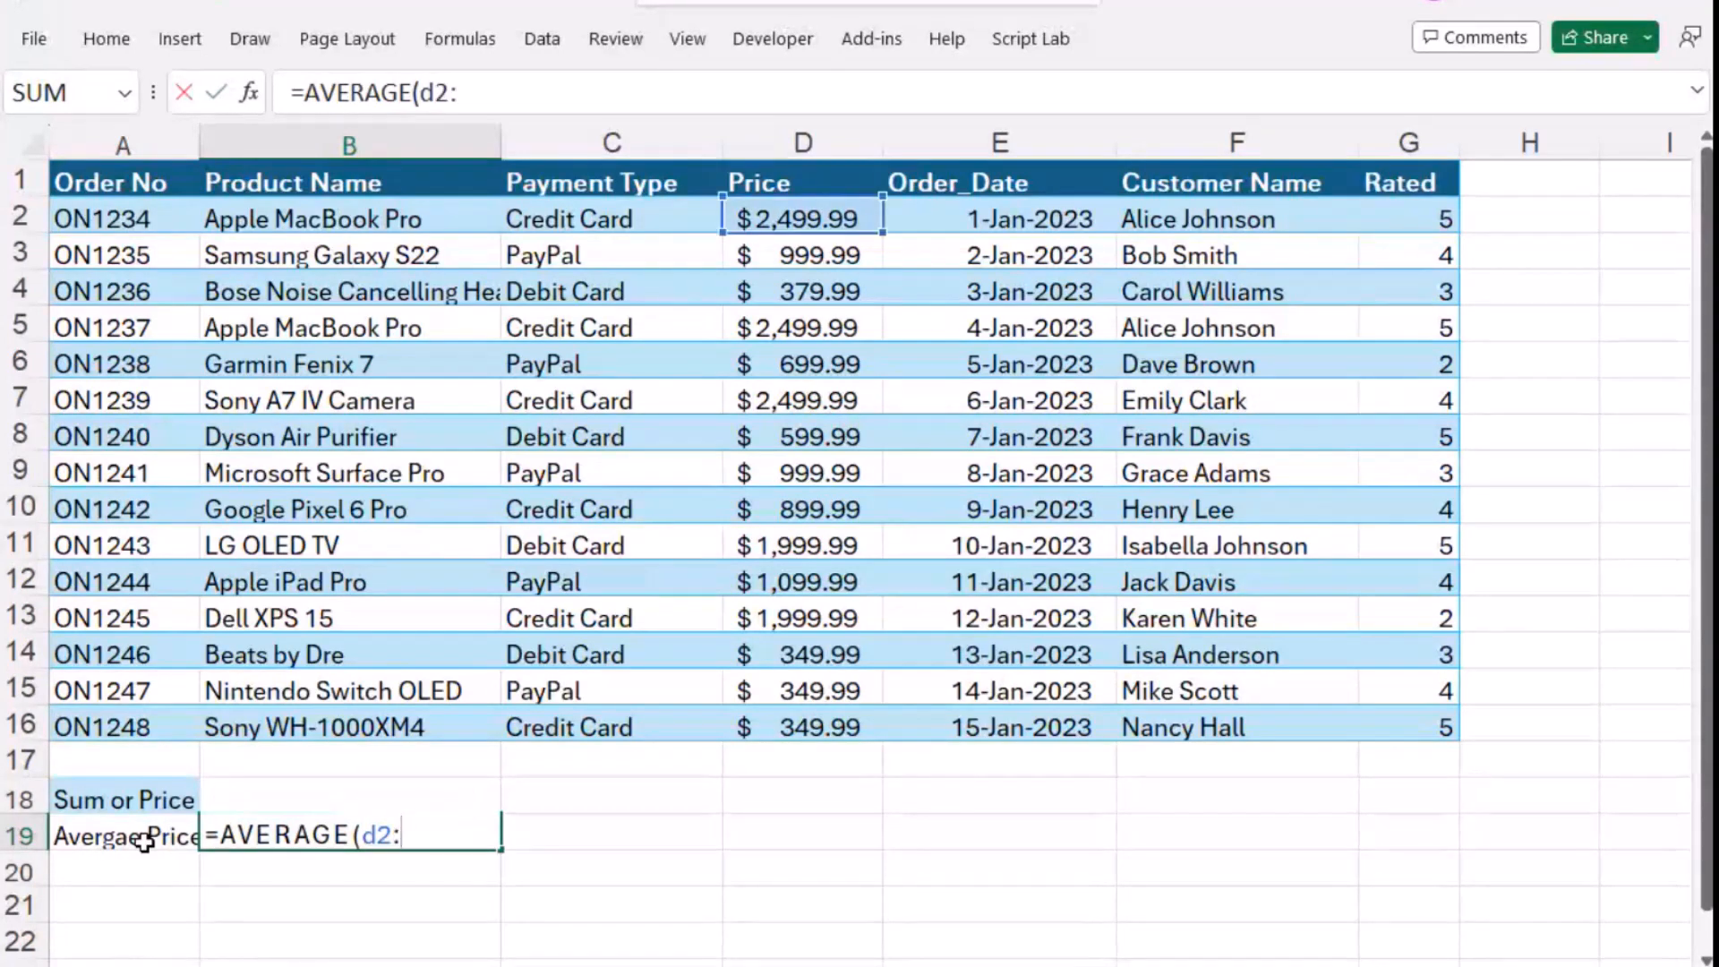
pyautogui.write('d16)')
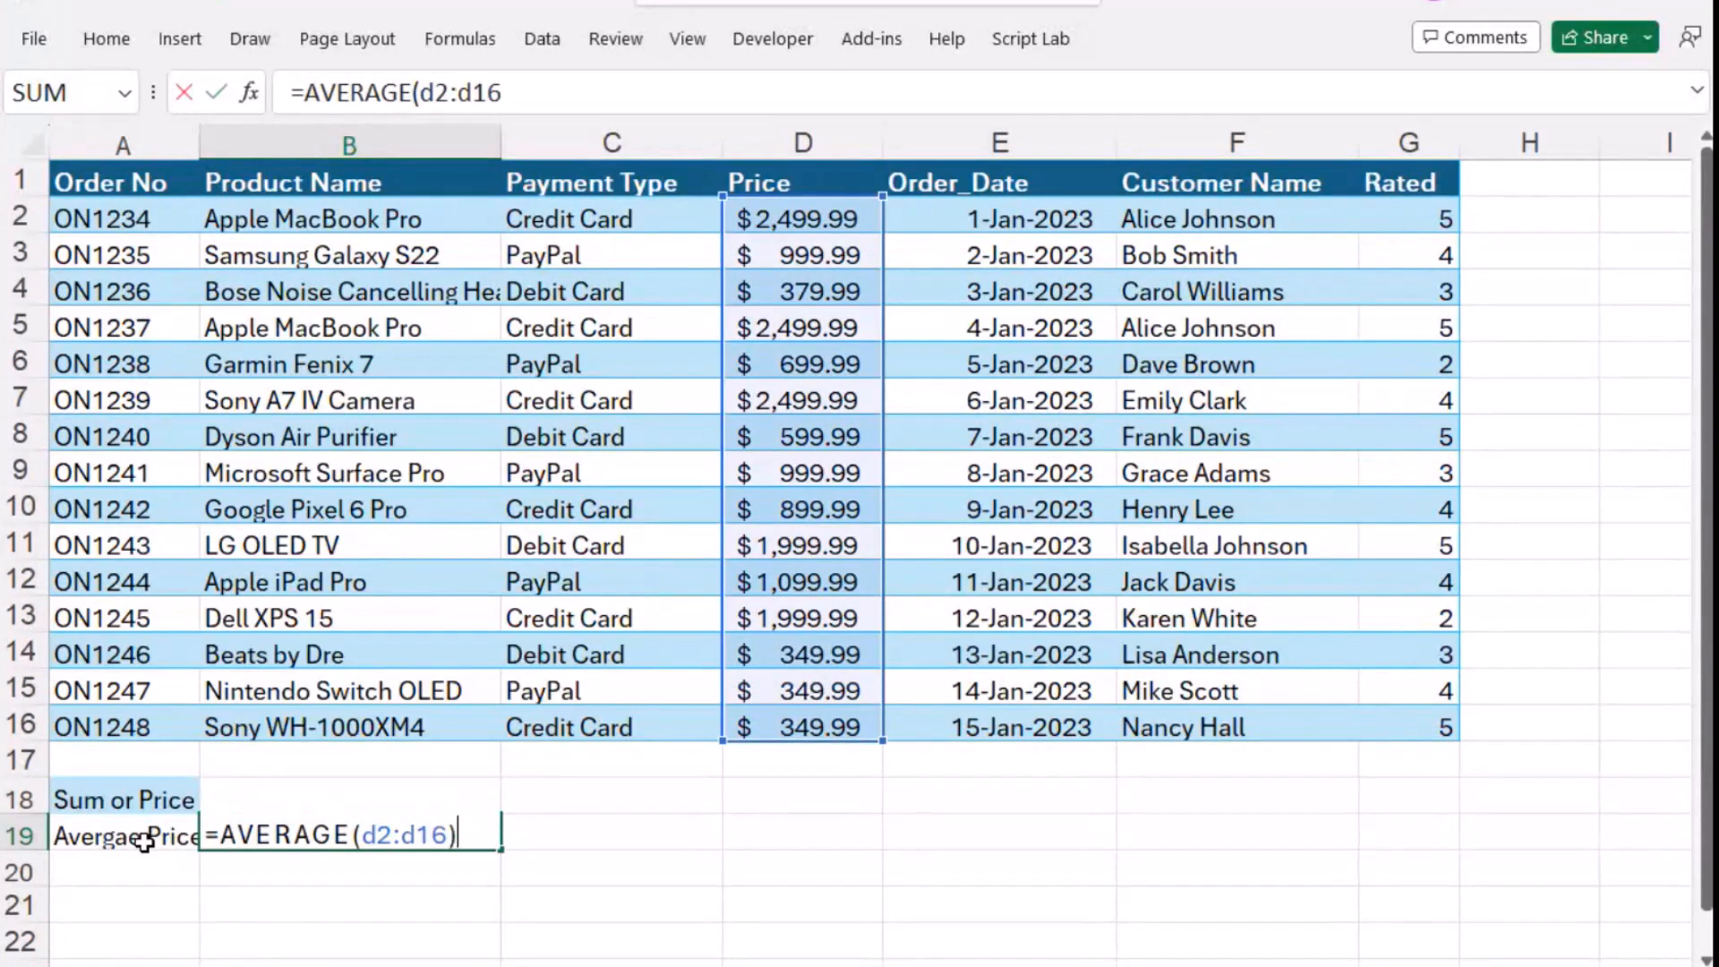
pyautogui.press('Return')
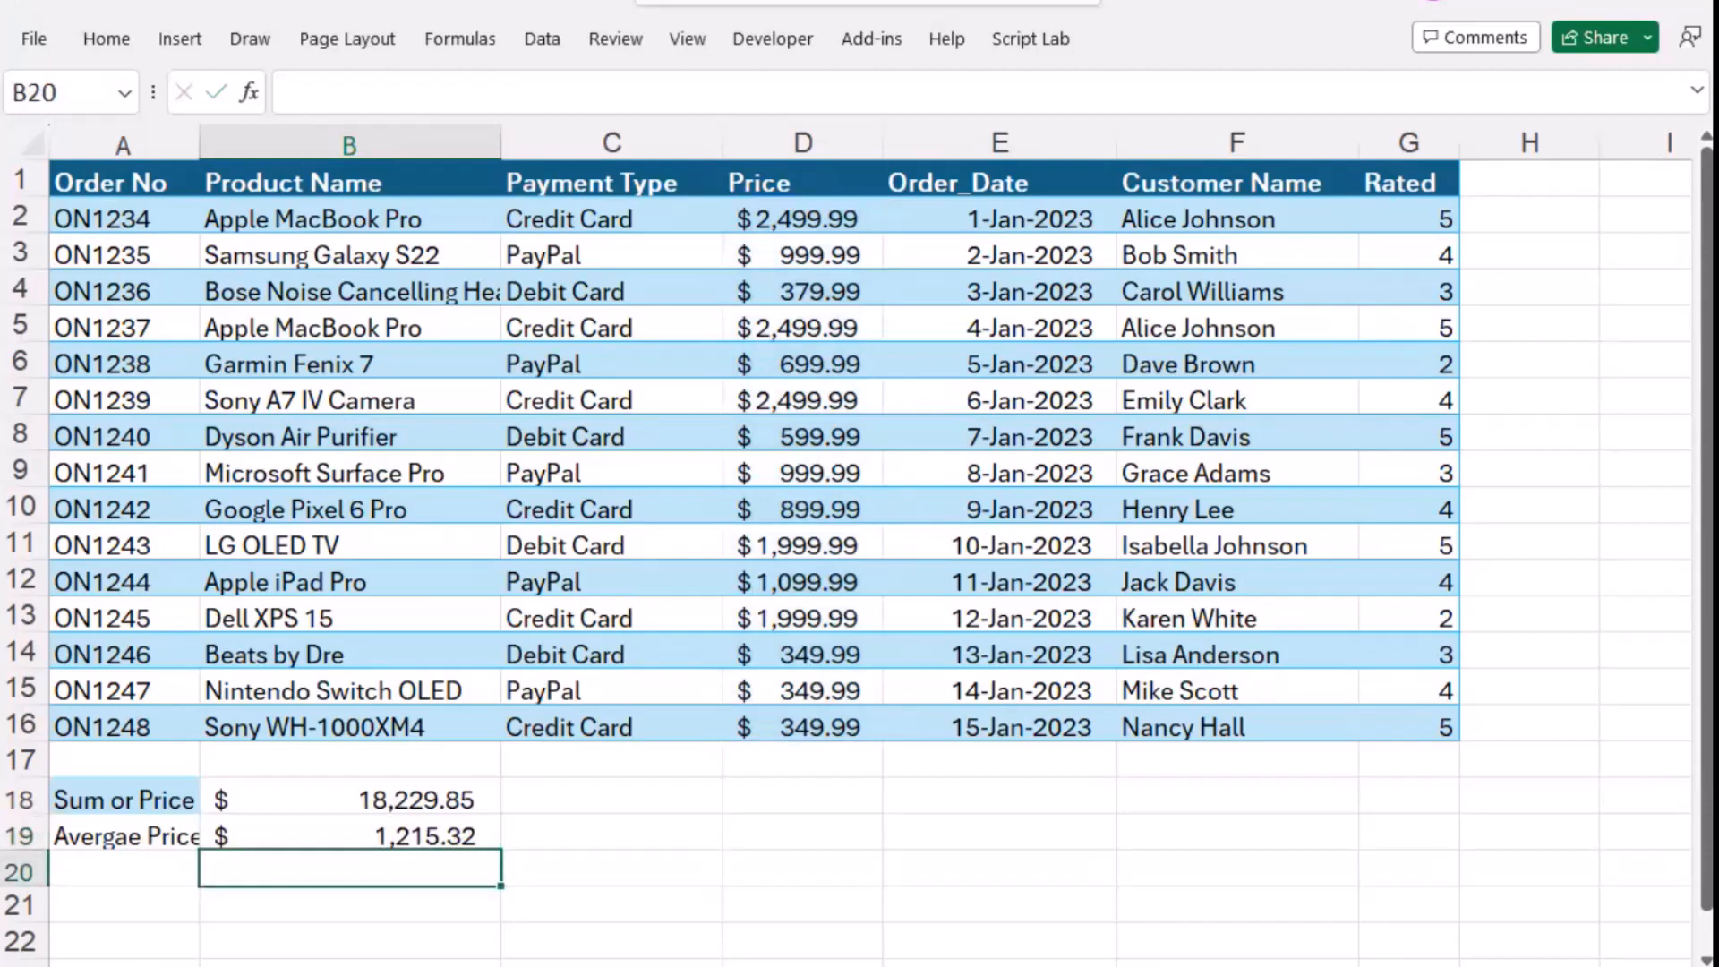
pyautogui.click(165, 865)
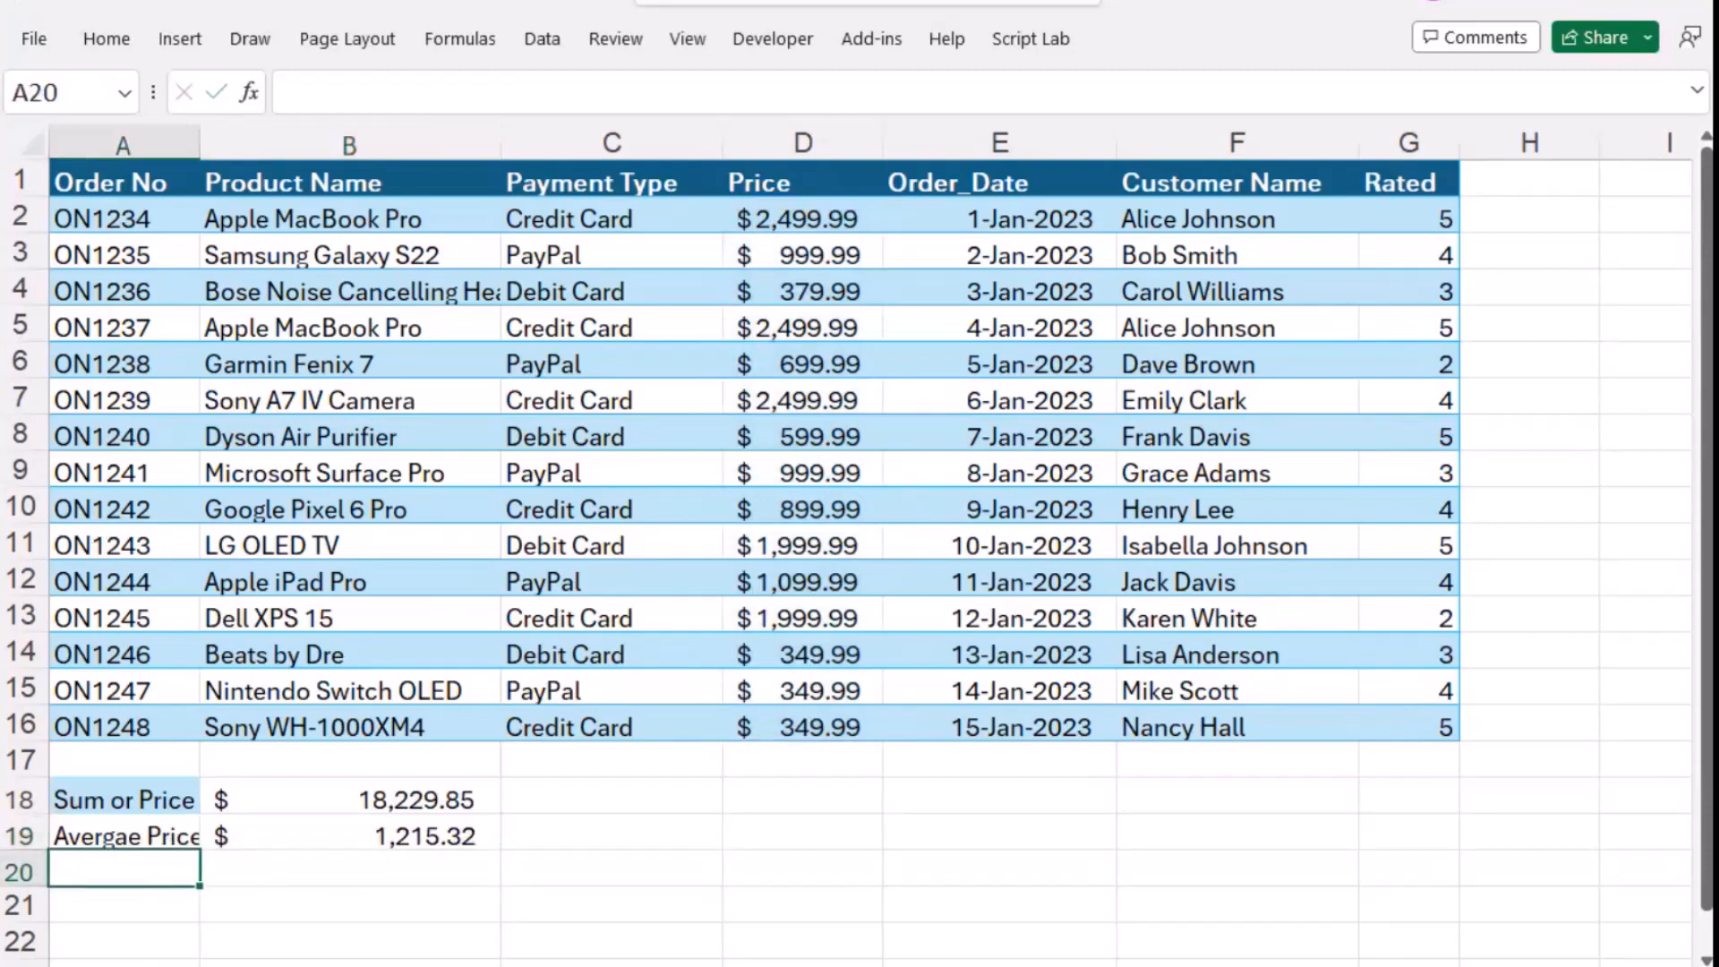
# - Switch to ChatGPT and ask "Help me find the highest and lowest priced items?"
pyautogui.hotkey('alt', 'Tab')
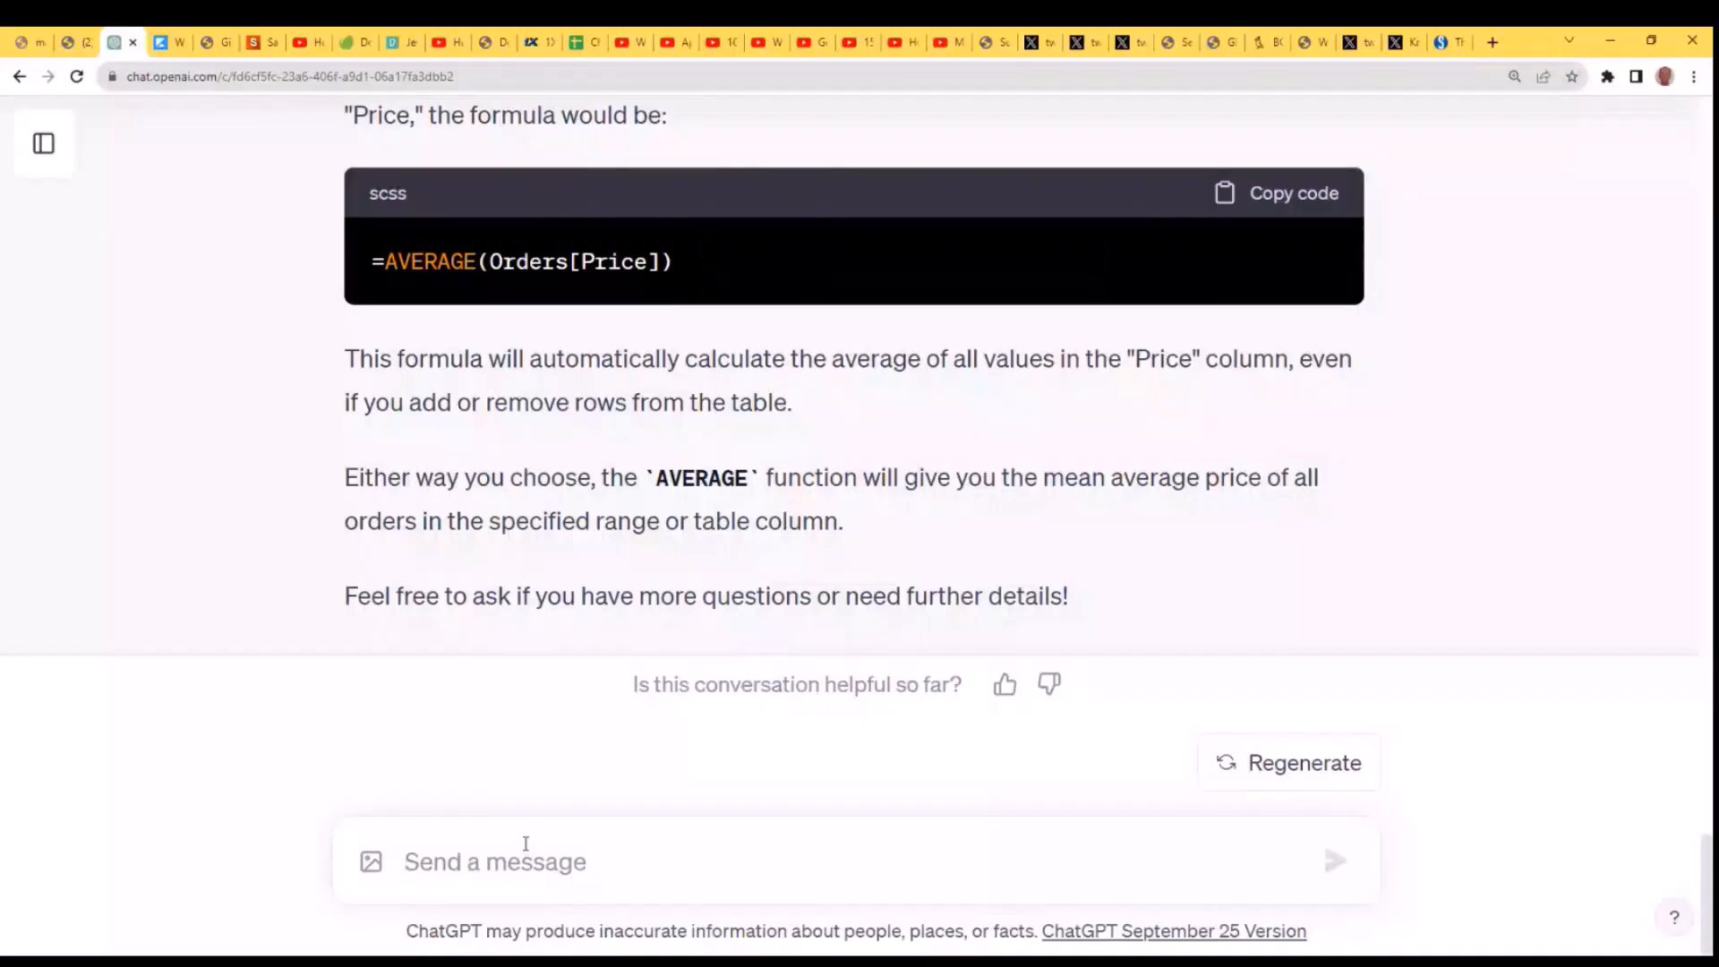
pyautogui.write('Help ')
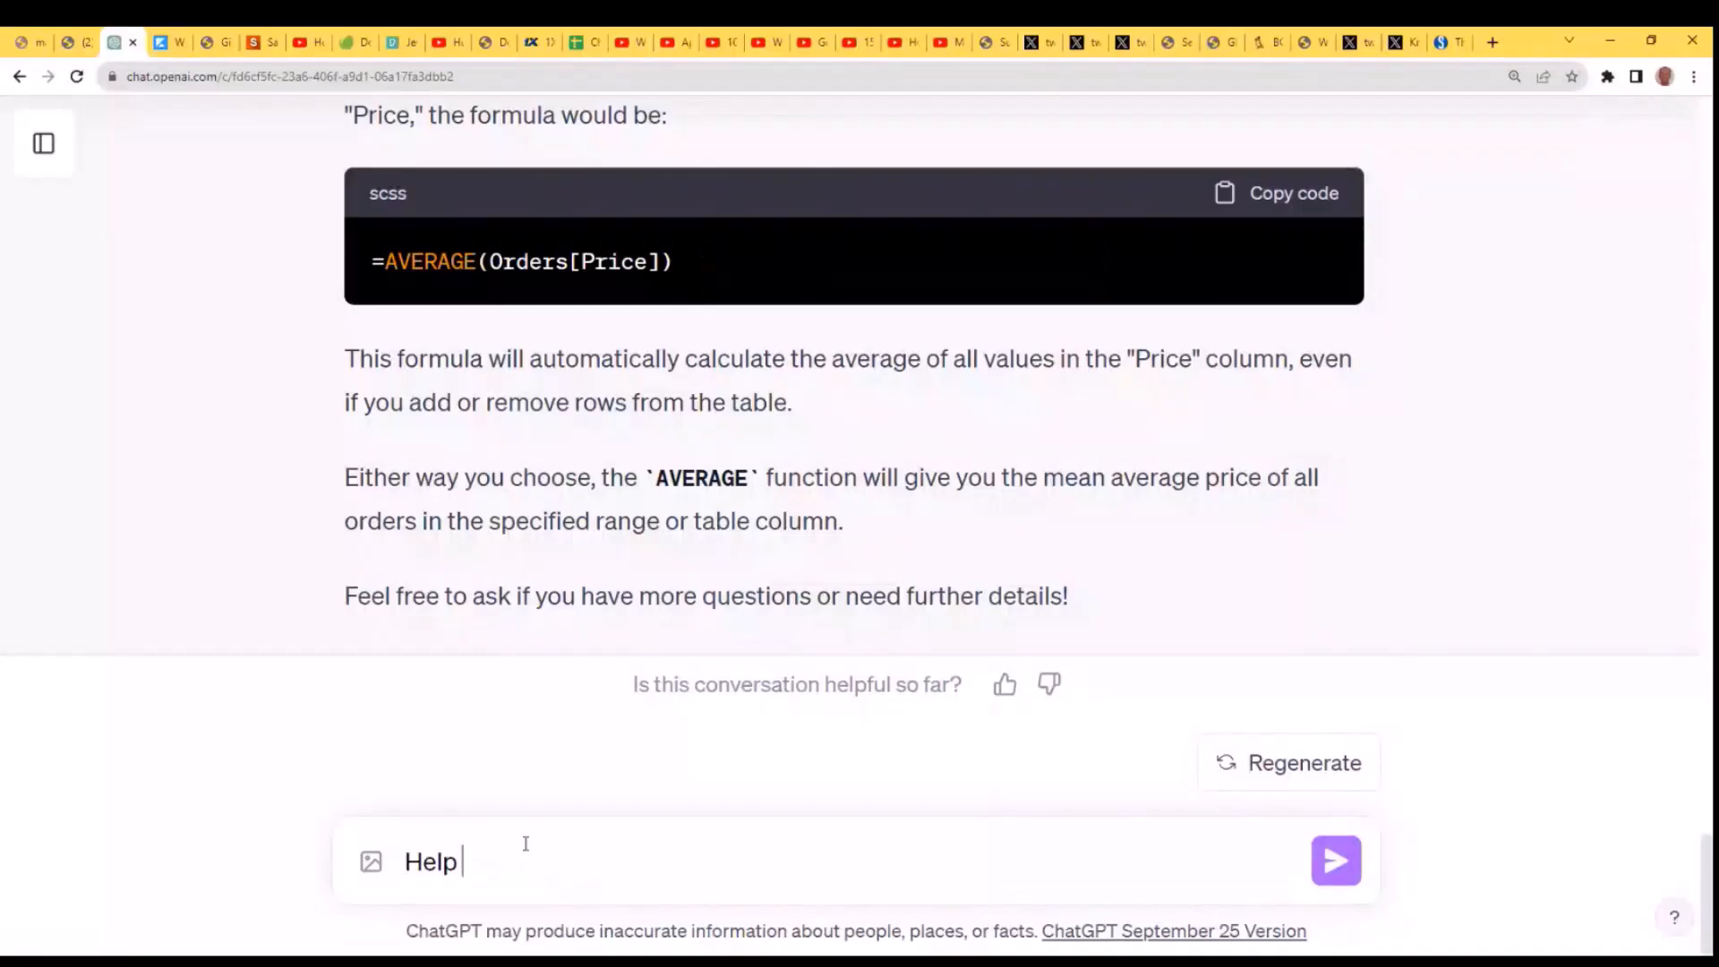
pyautogui.write('me find the mini')
pyautogui.press('BackSpace')
pyautogui.press('BackSpace')
pyautogui.press('BackSpace')
pyautogui.press('BackSpace')
pyautogui.write('hi')
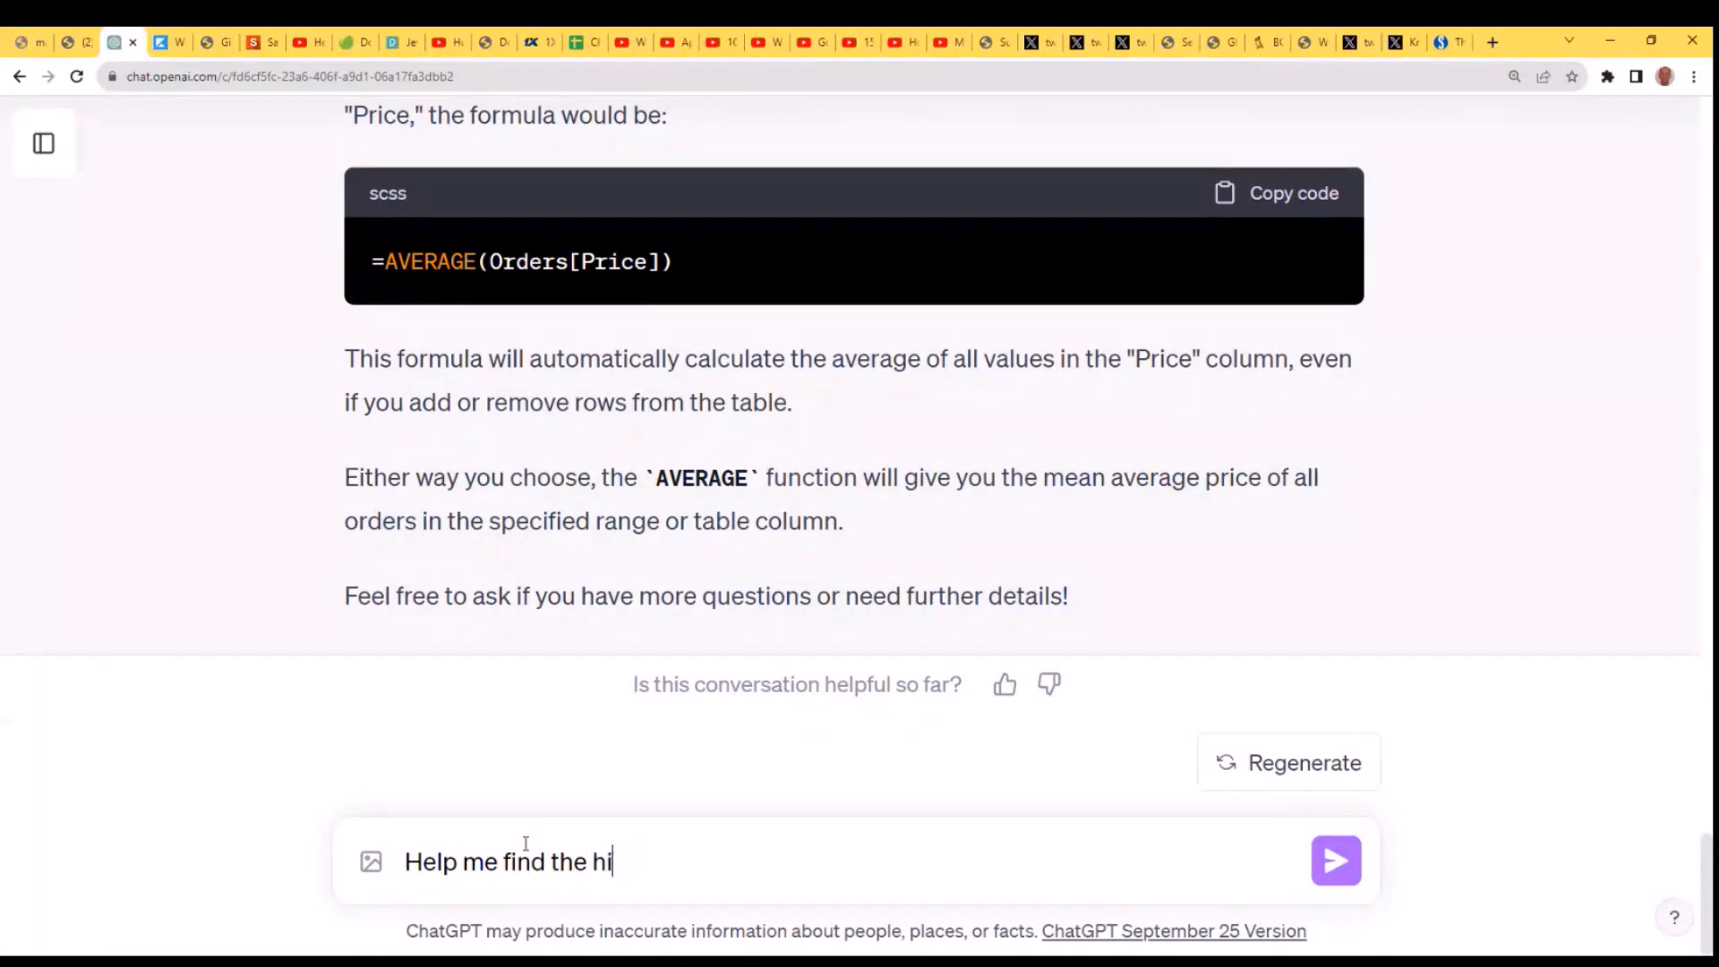
pyautogui.write('ghest and lo')
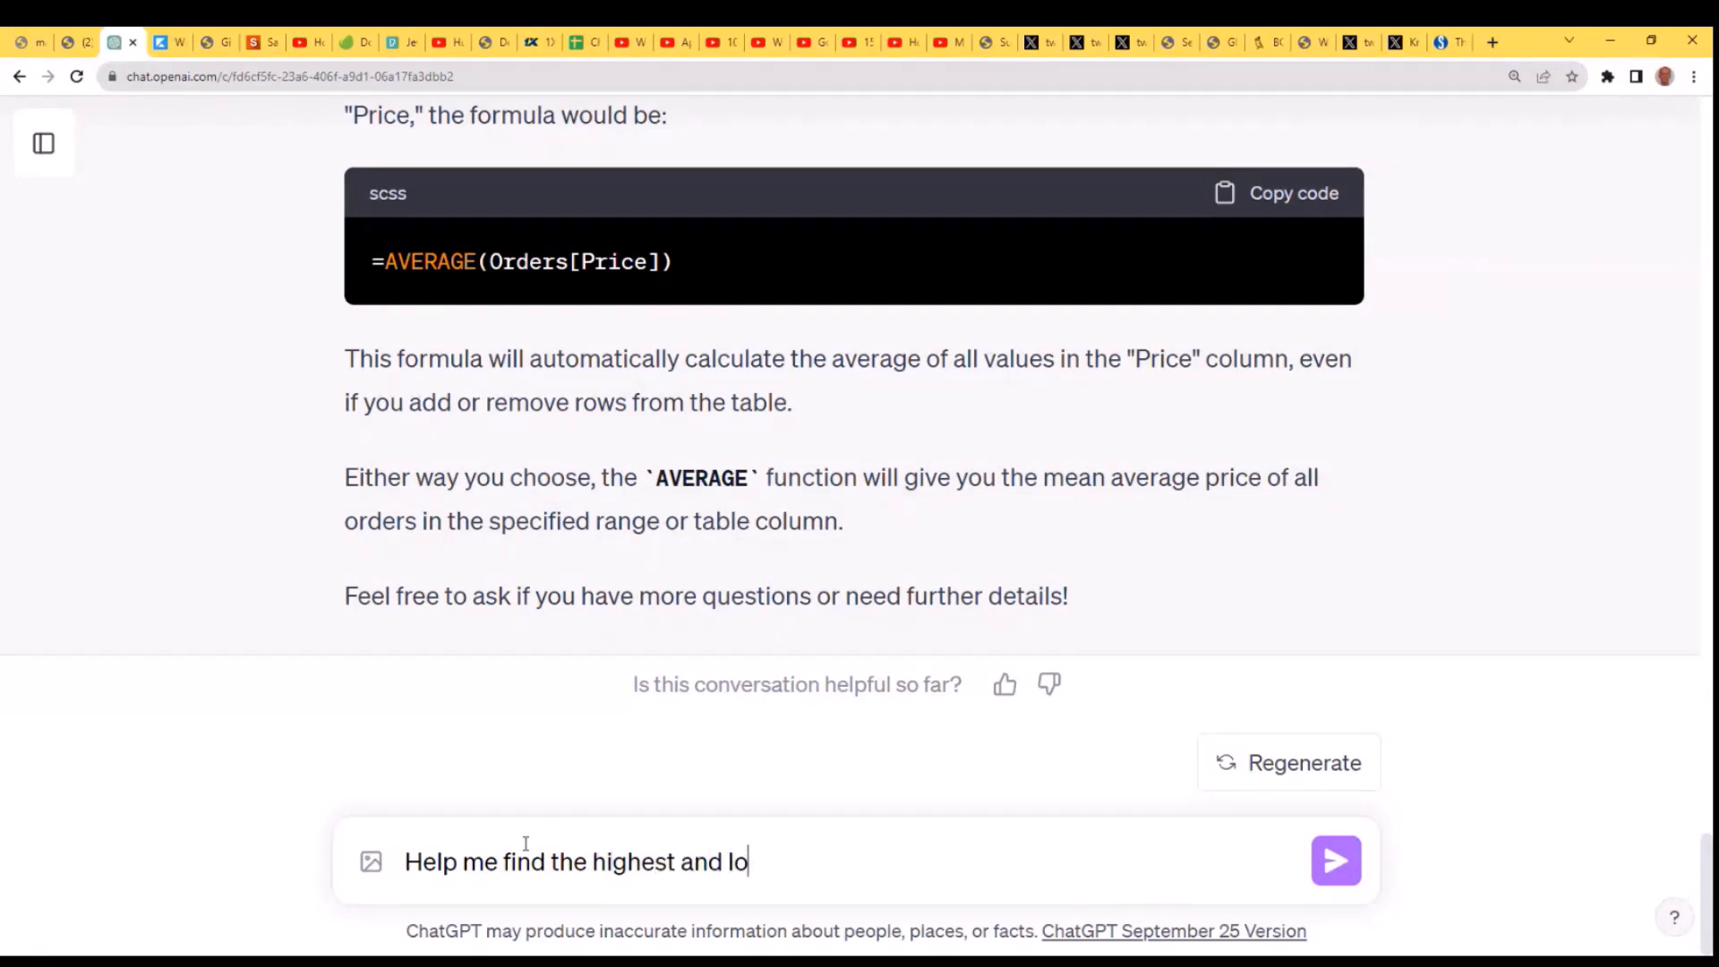
pyautogui.write('west priced items')
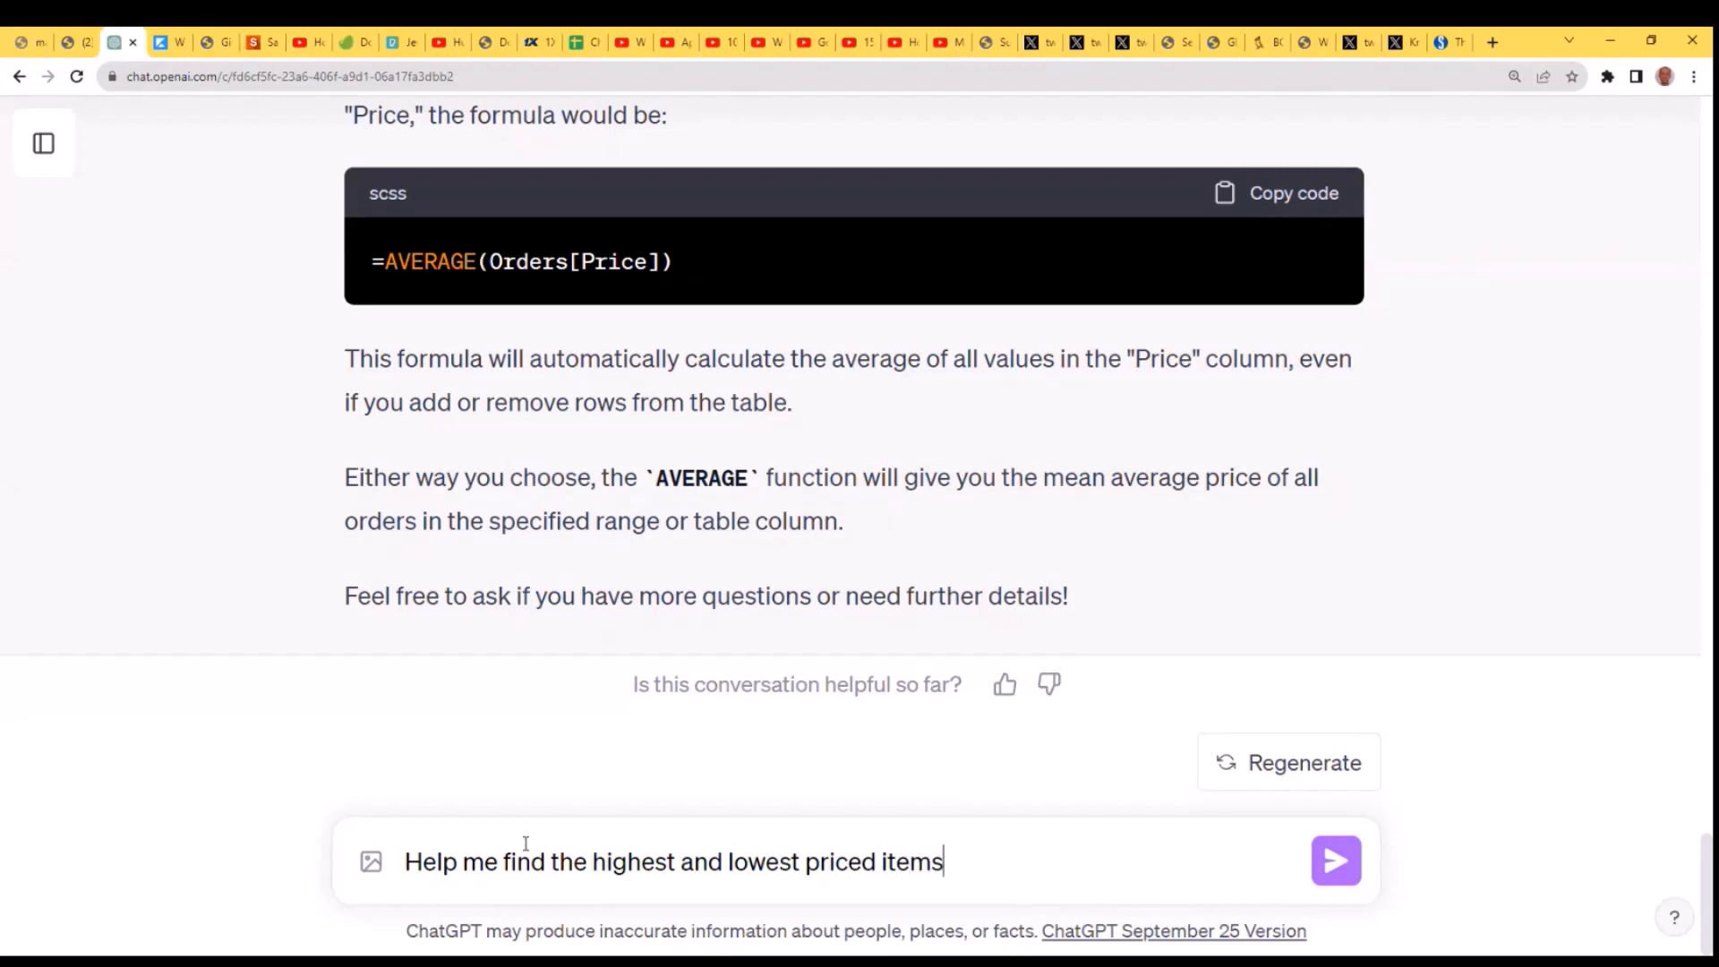
pyautogui.write('?')
pyautogui.press('Return')
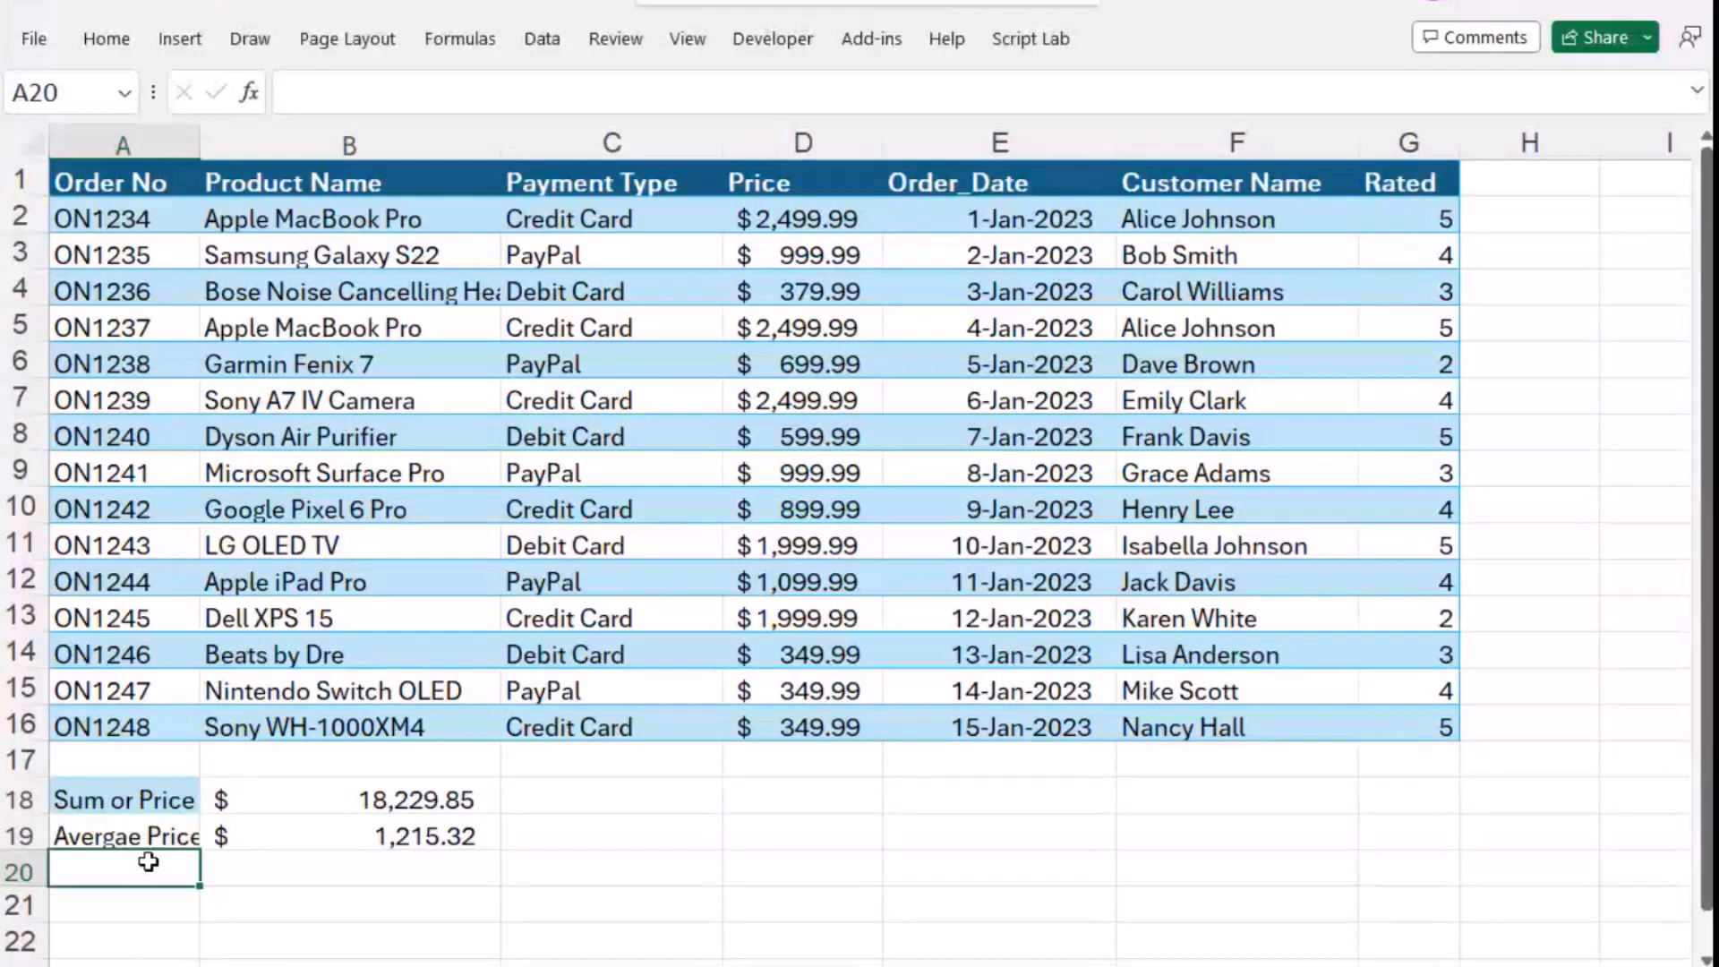
# - Return to Excel and enter the label "Min Price" in cell A20
pyautogui.write('Min')
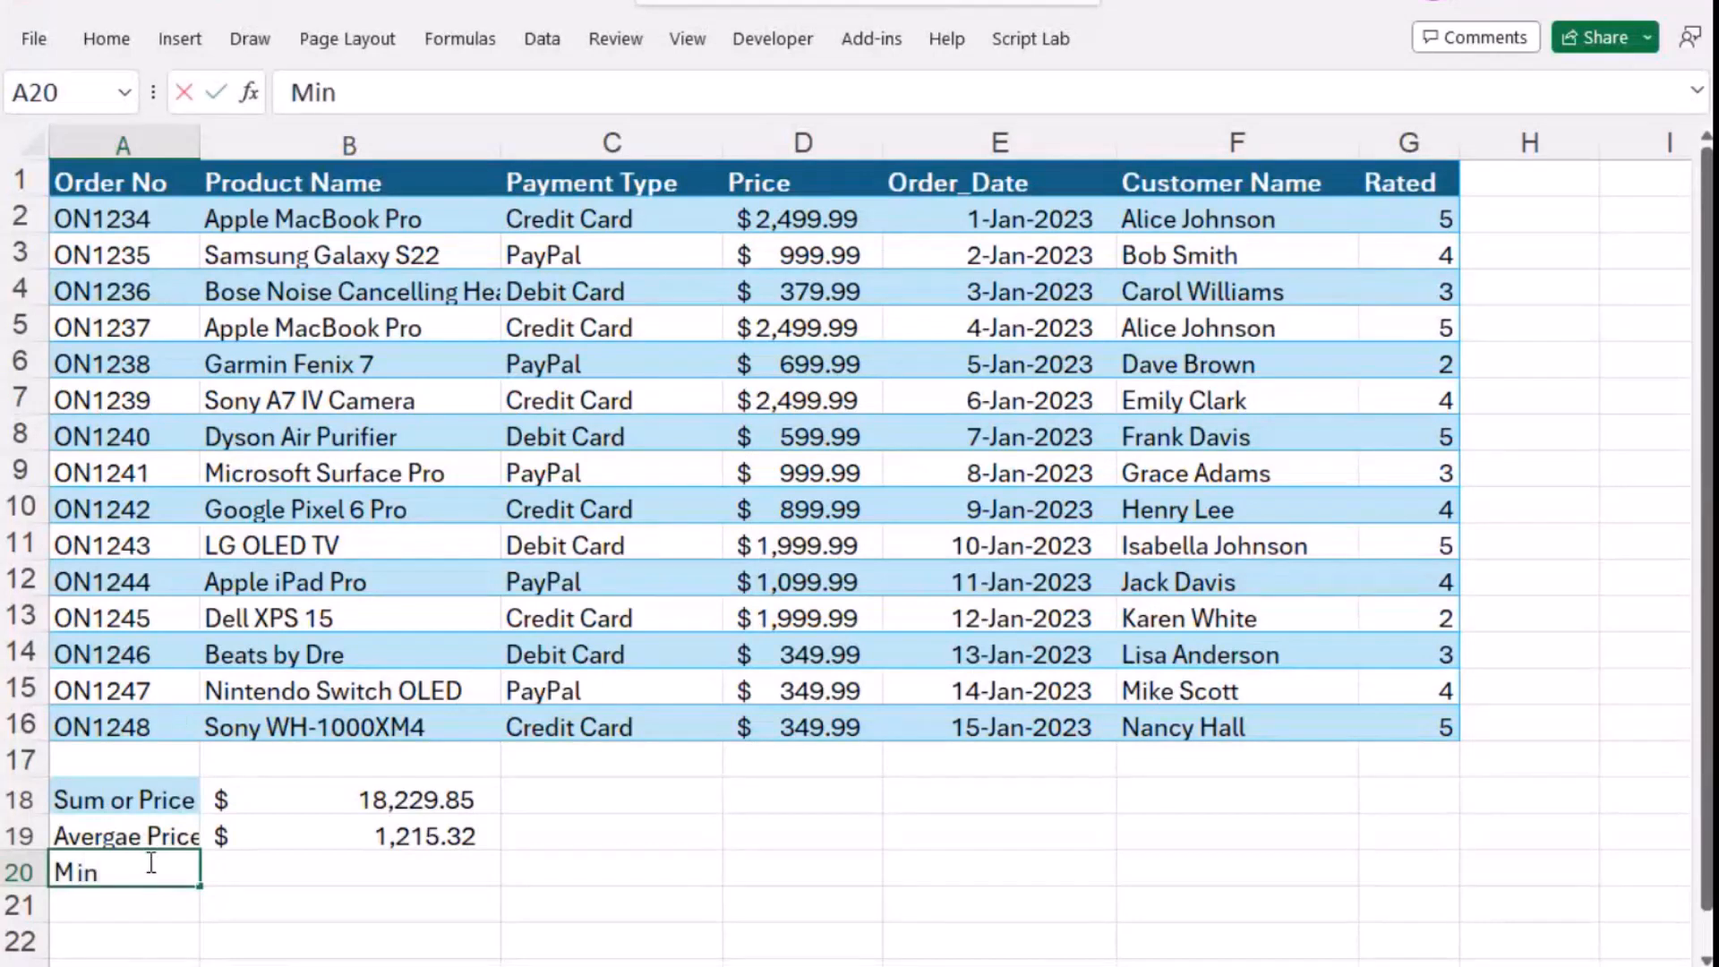
pyautogui.write(' Price')
pyautogui.press('Tab')
# - Enter the formula =MIN(d2:d16) in cell B20, beside the Min Price label
pyautogui.write('=Mi')
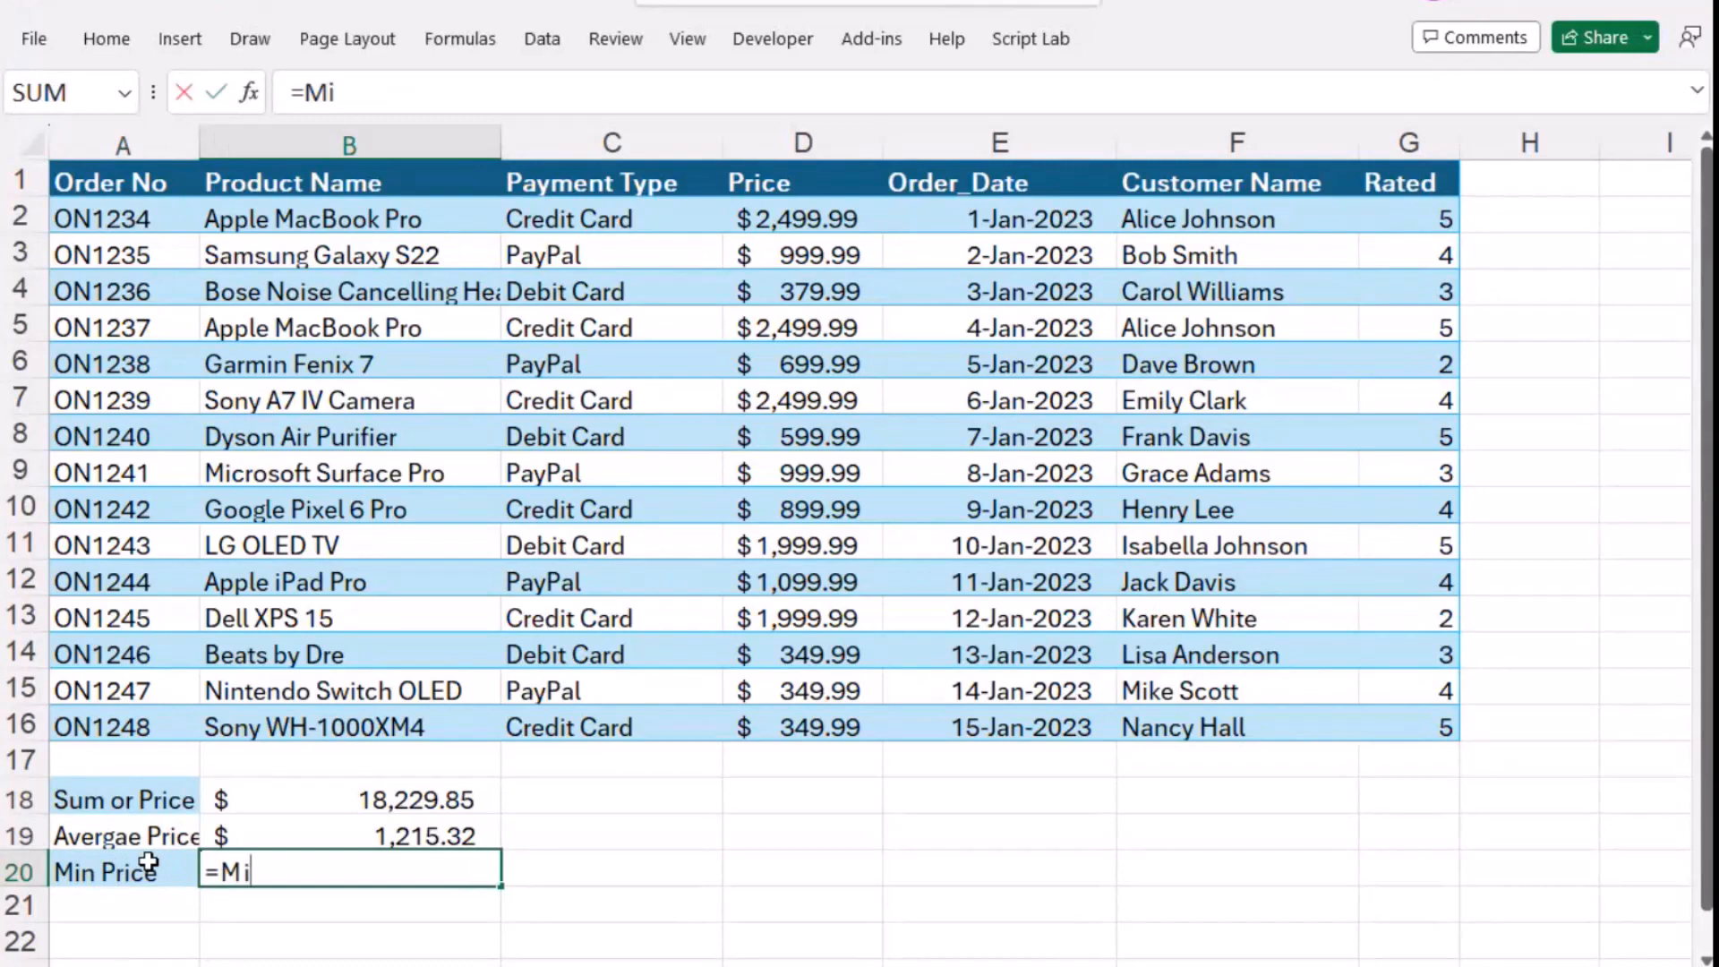
pyautogui.press('Tab')
pyautogui.write('d2:')
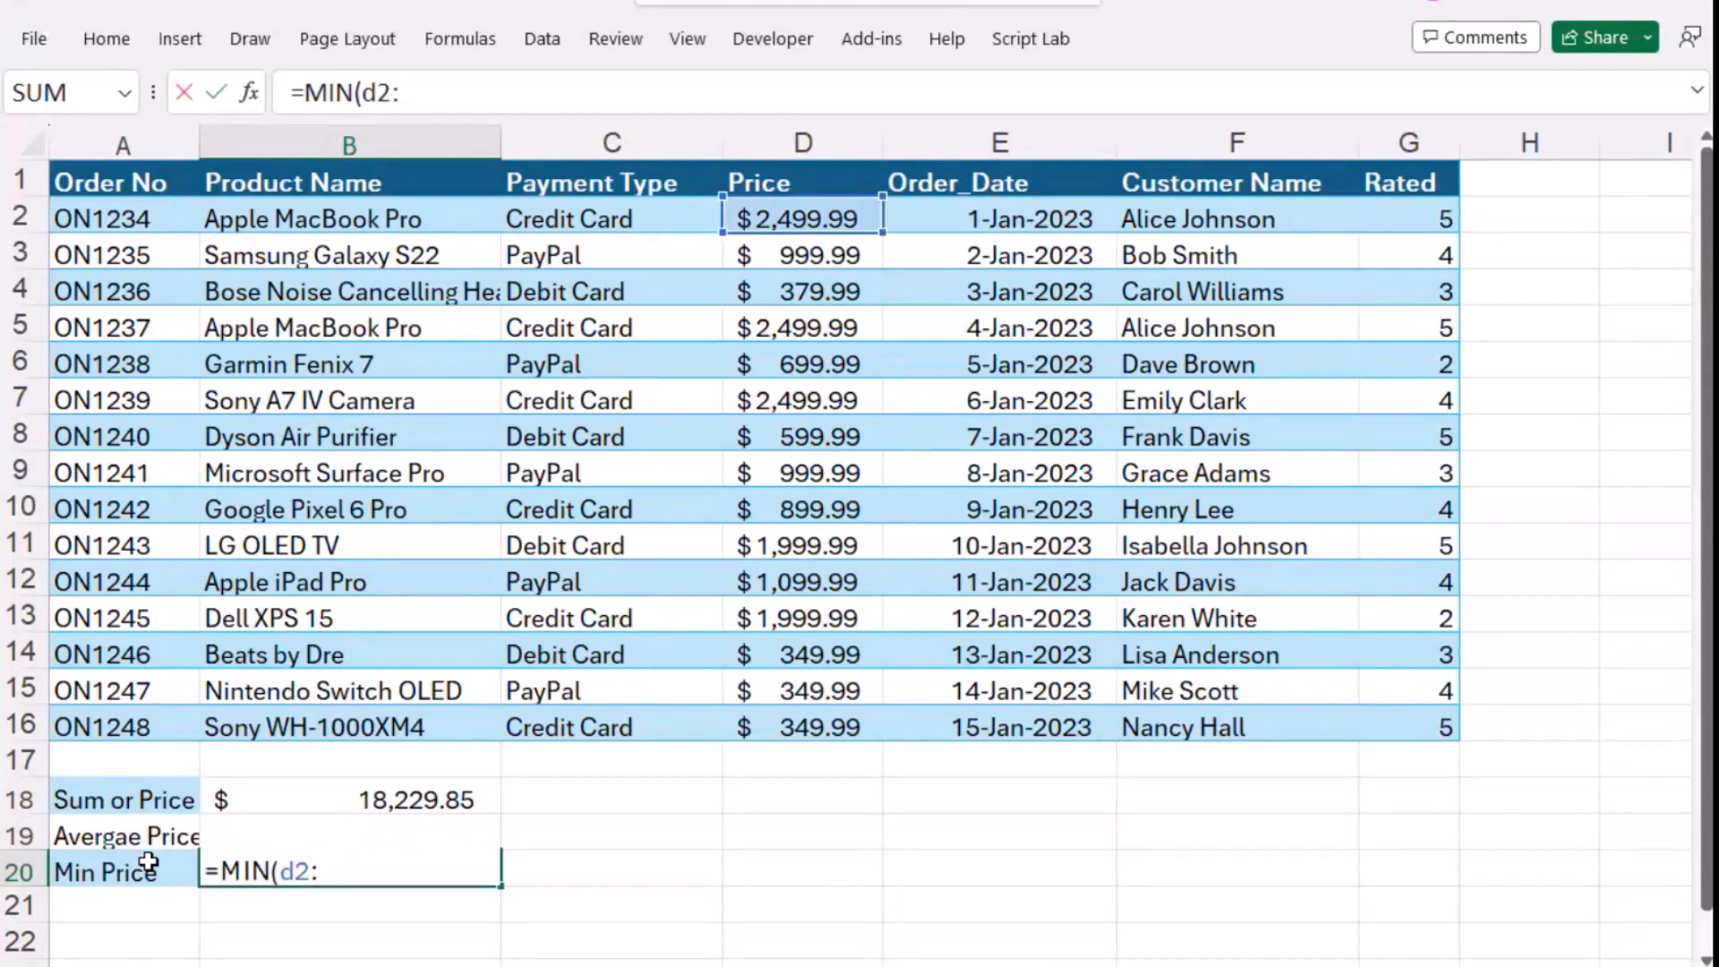
pyautogui.write('d16)')
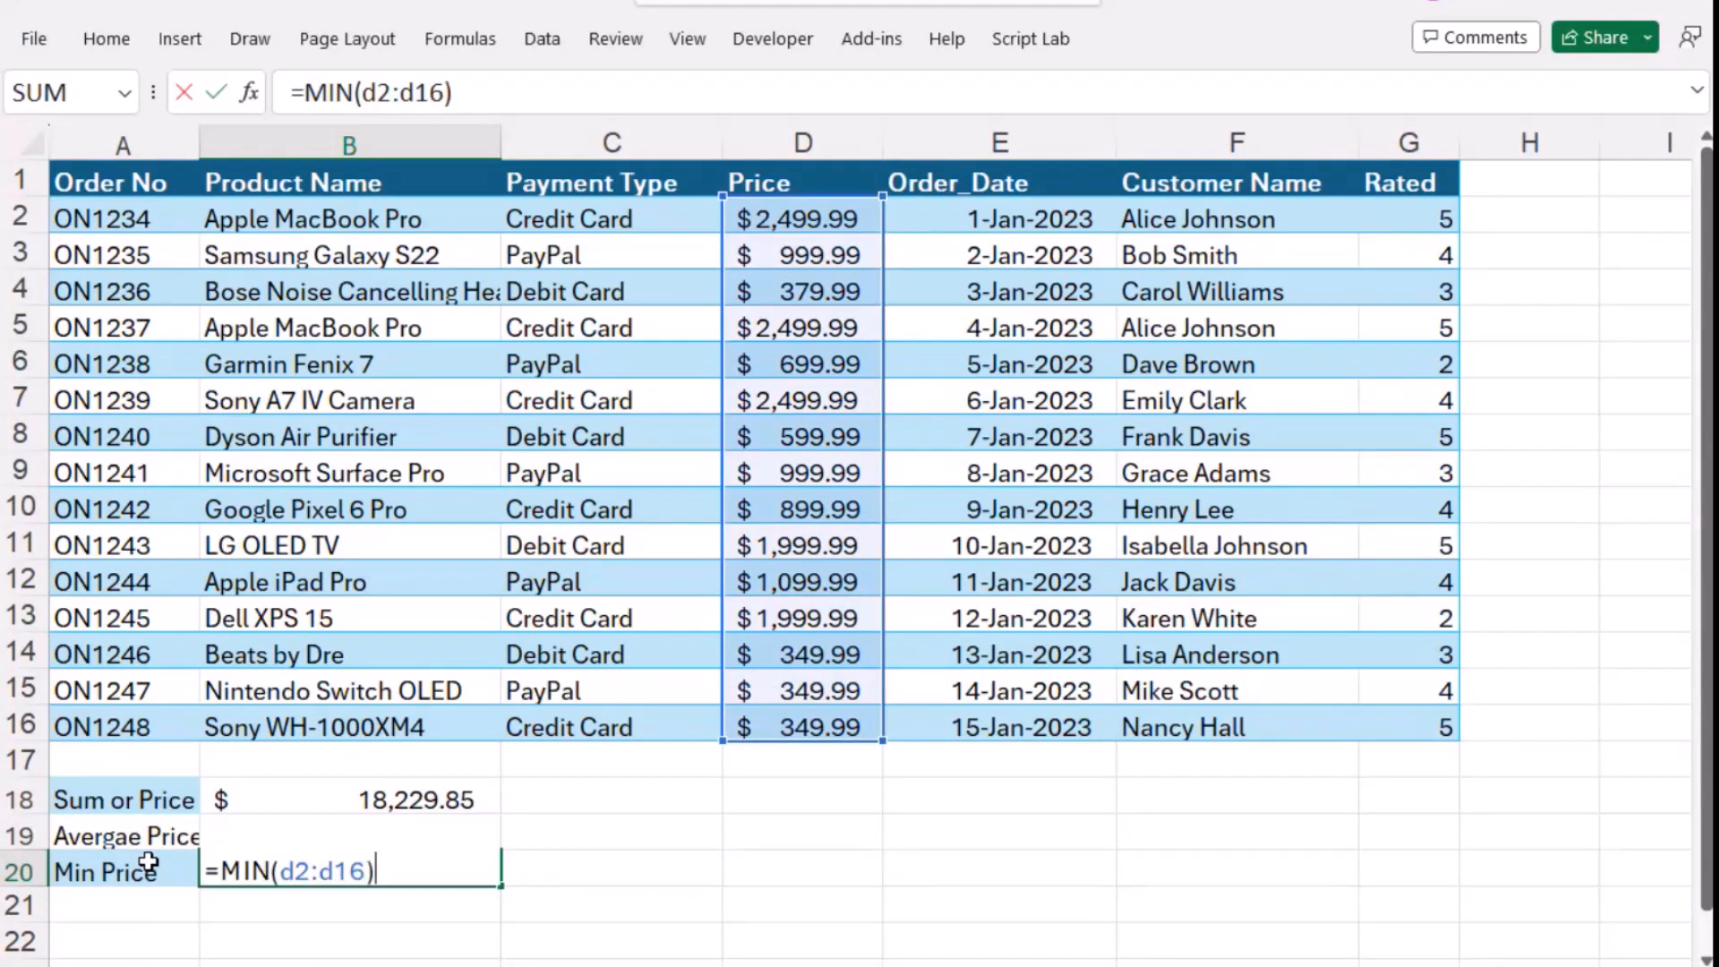
pyautogui.press('Return')
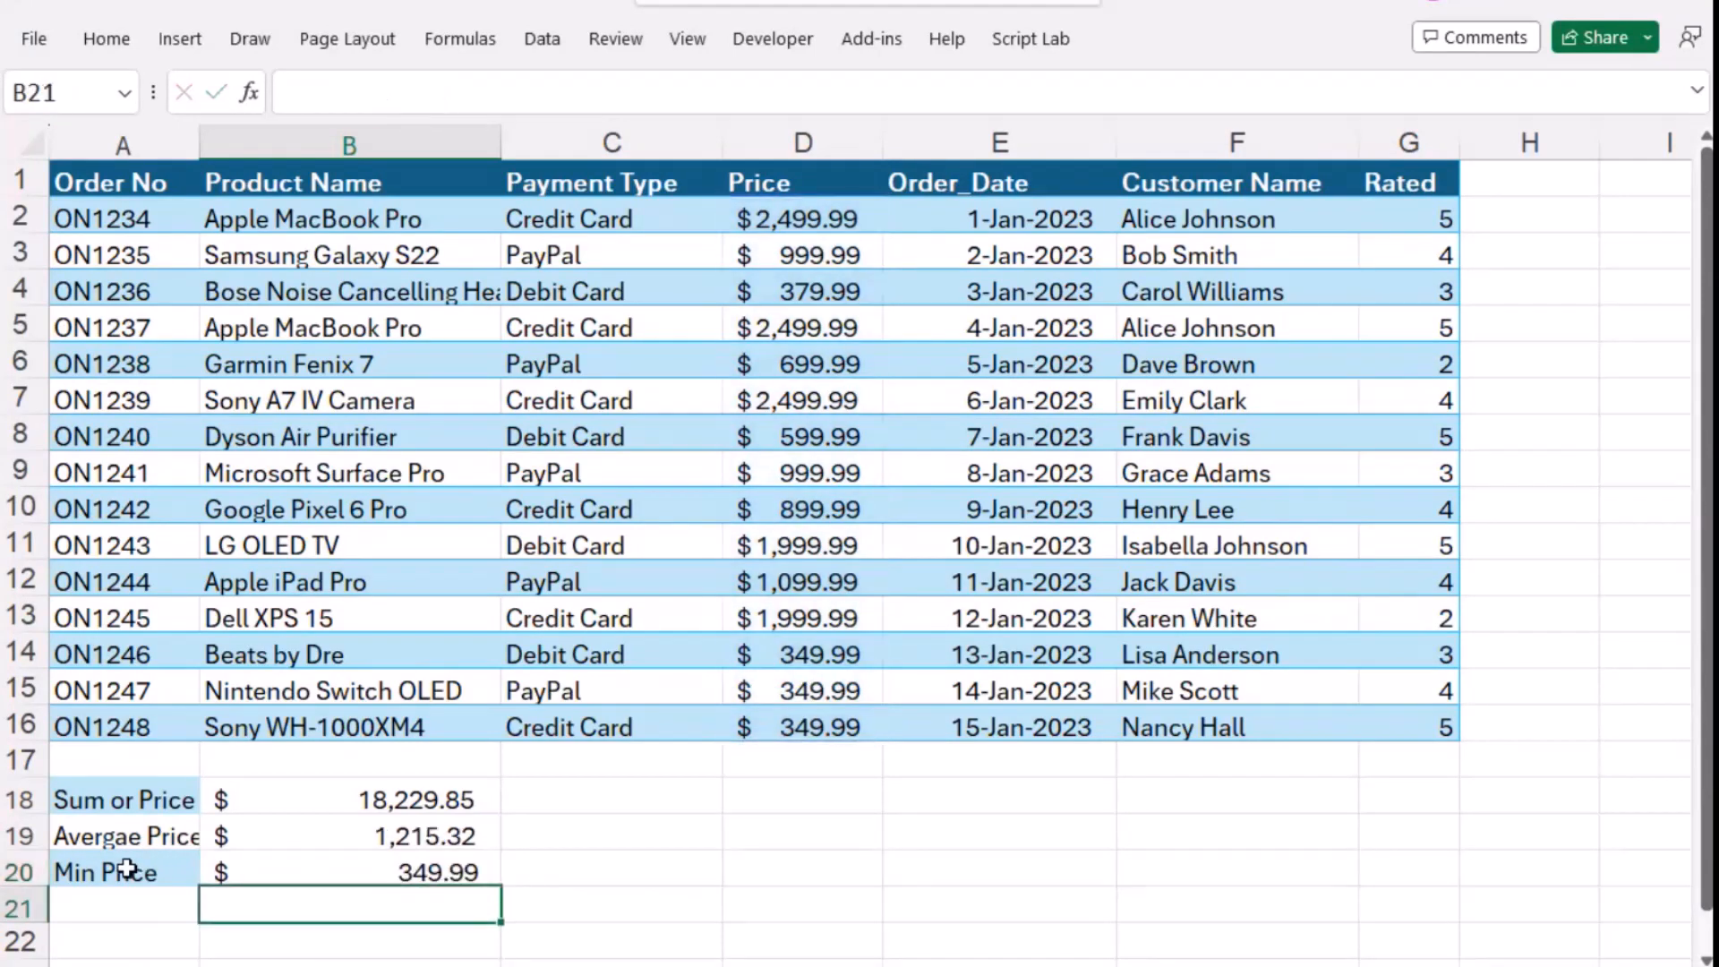
# - Enter the label "Max Price" in cell A21, below the Min Price label
pyautogui.click(119, 916)
pyautogui.write('M')
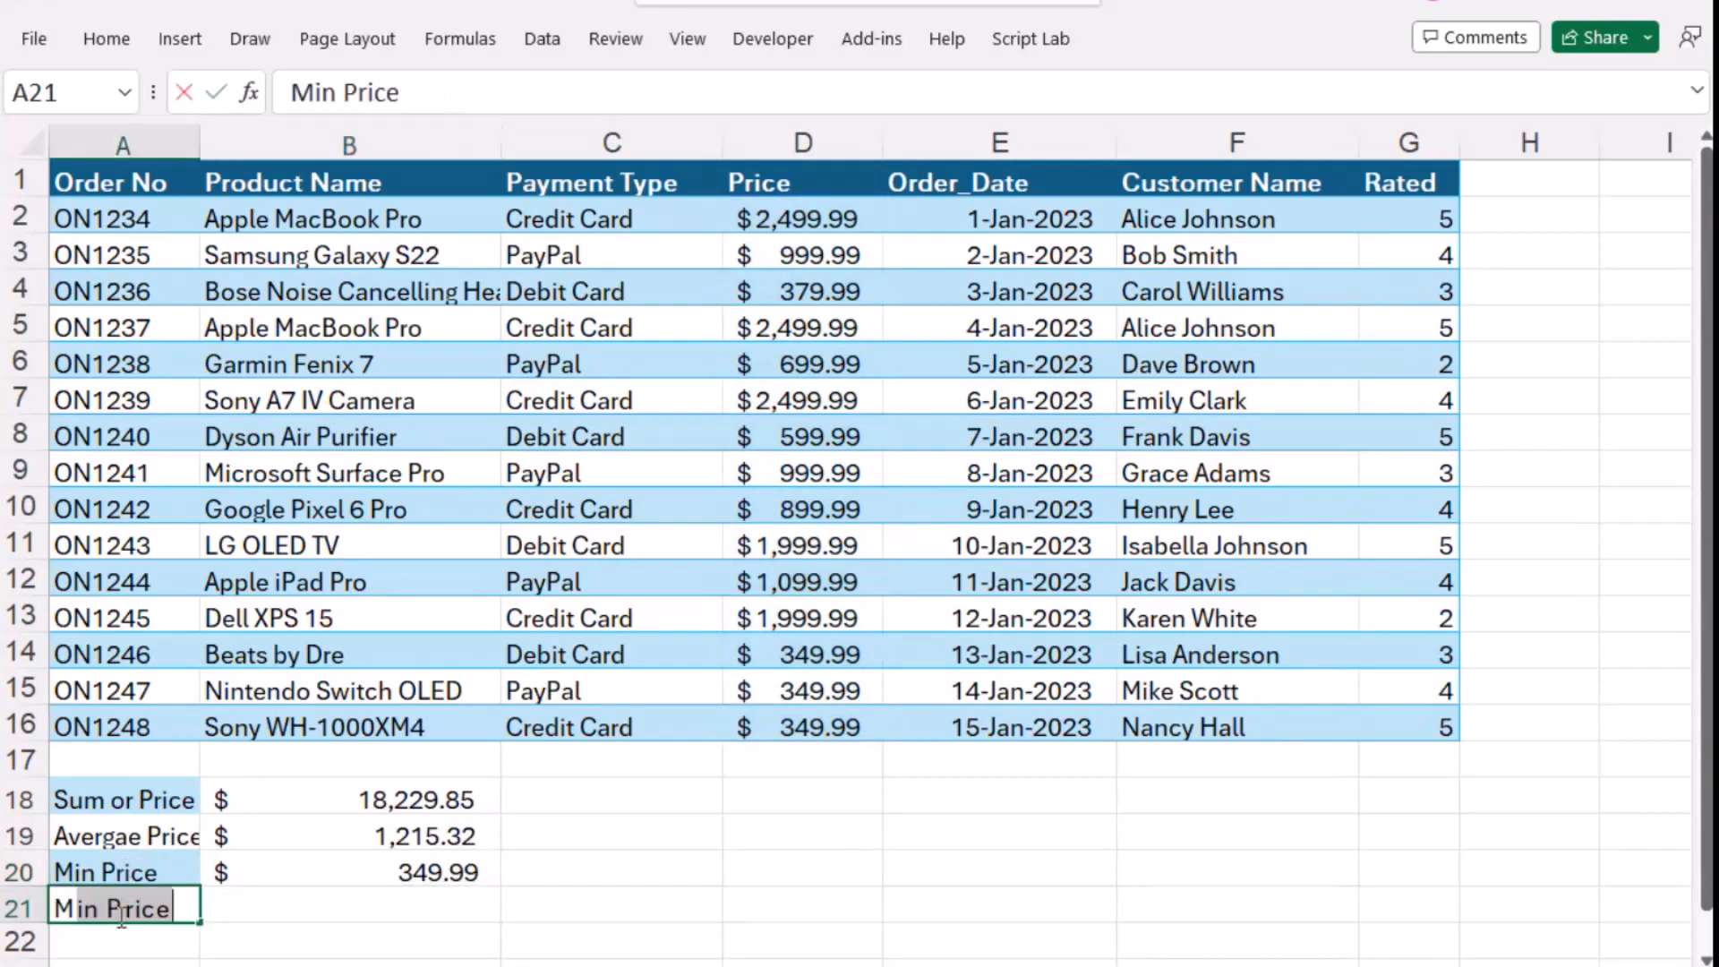
pyautogui.write('ax Price')
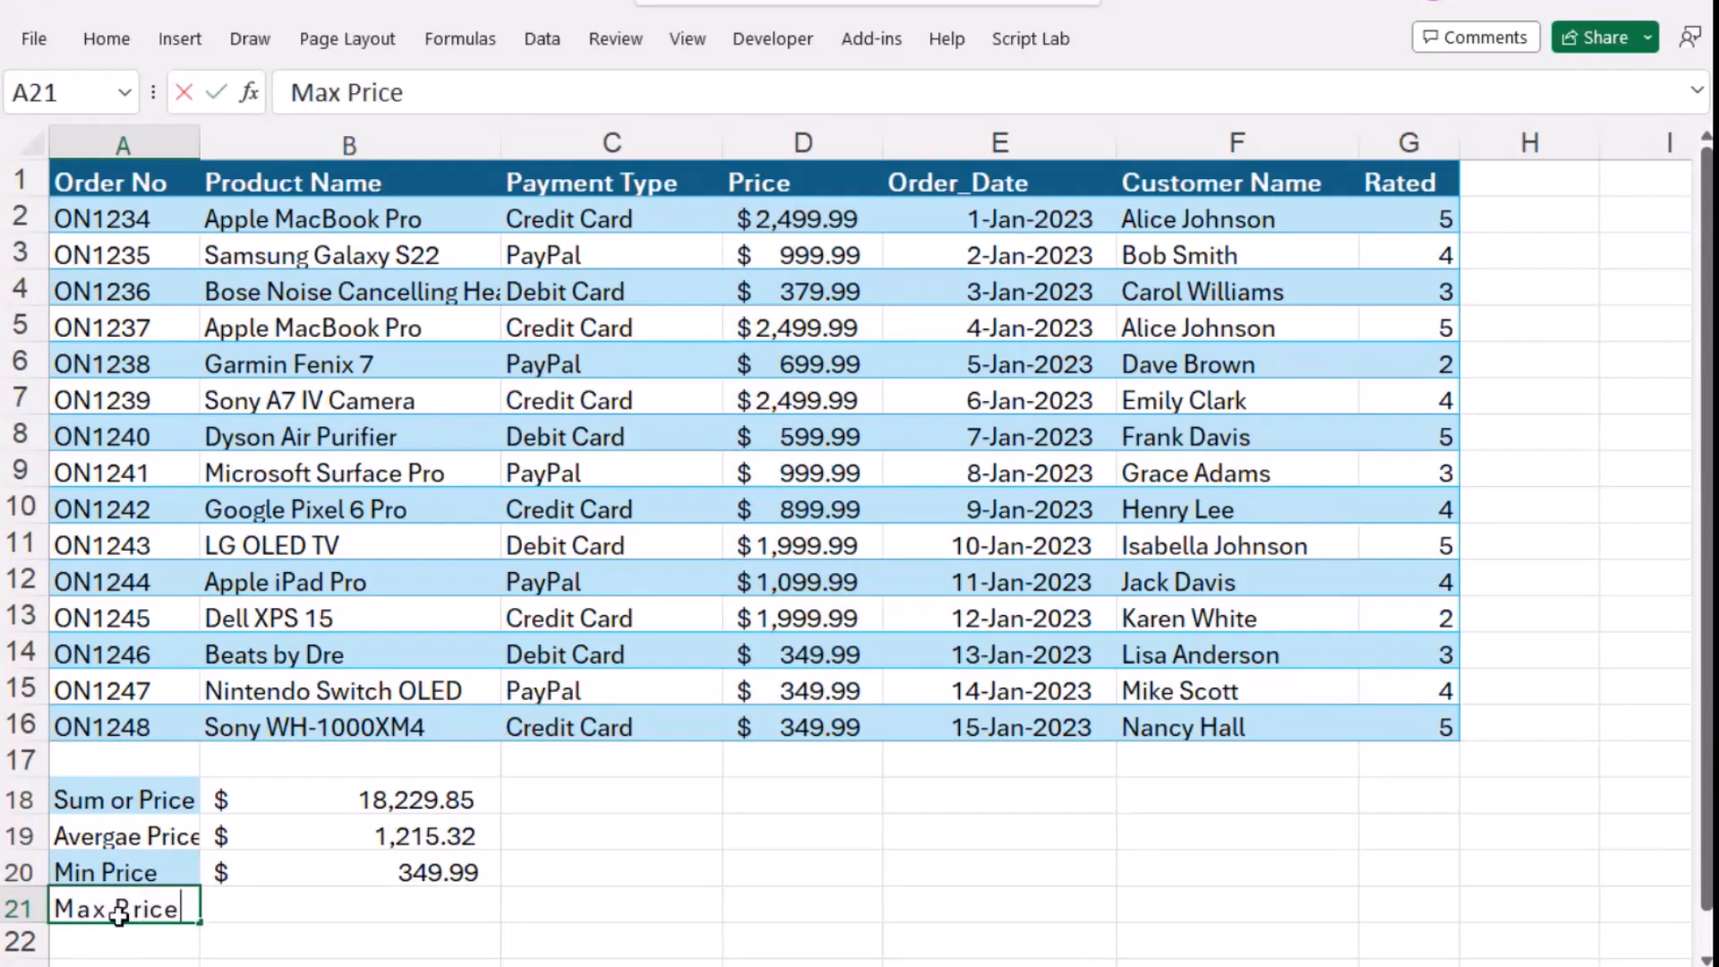
pyautogui.press('Tab')
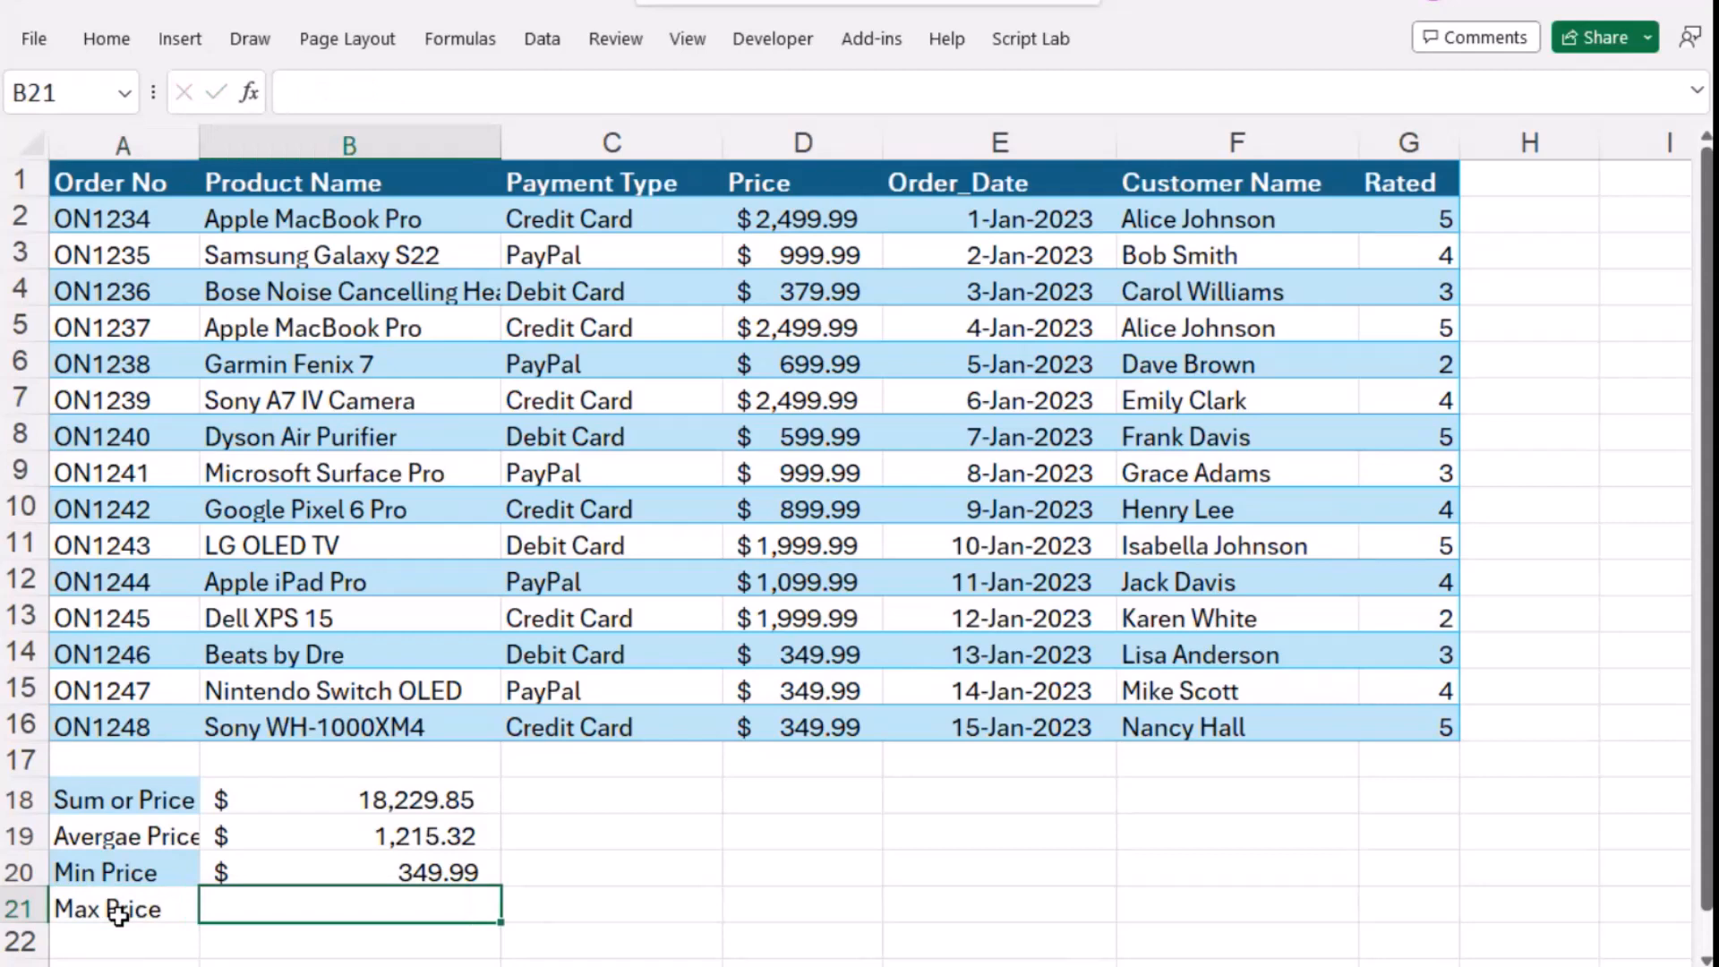
# - Enter the formula =Max(d2:d16) in cell B21, beside the Max Price label
pyautogui.write('=Max(')
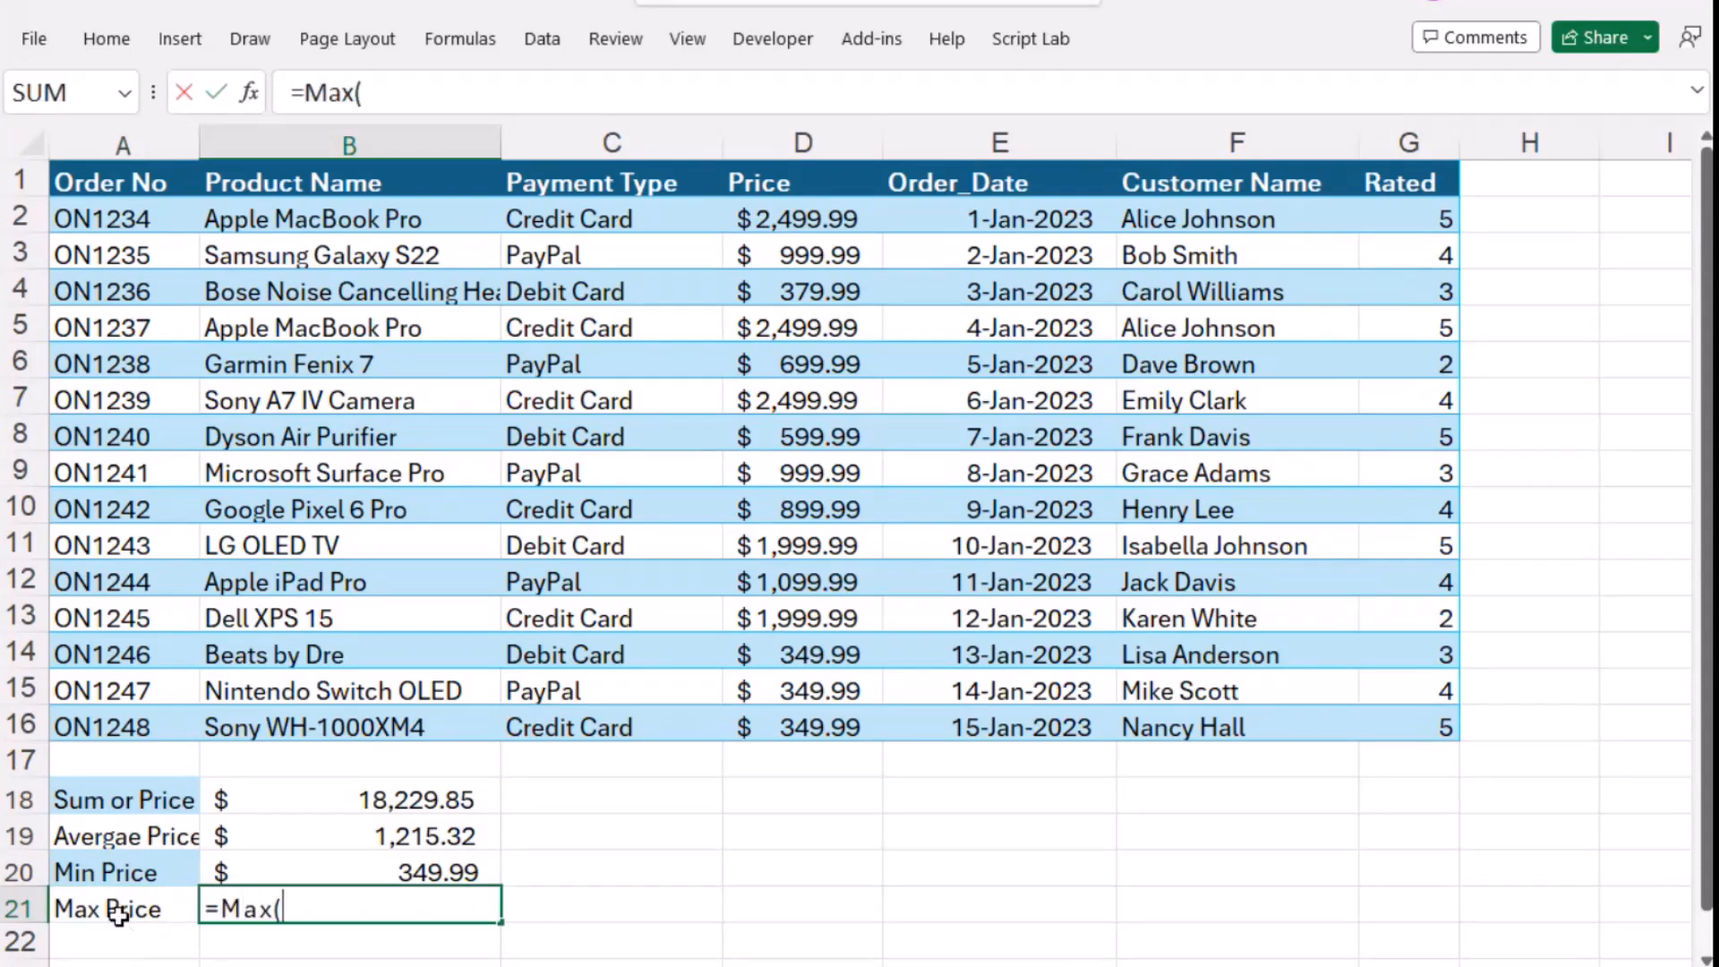
pyautogui.write('d2:d16)')
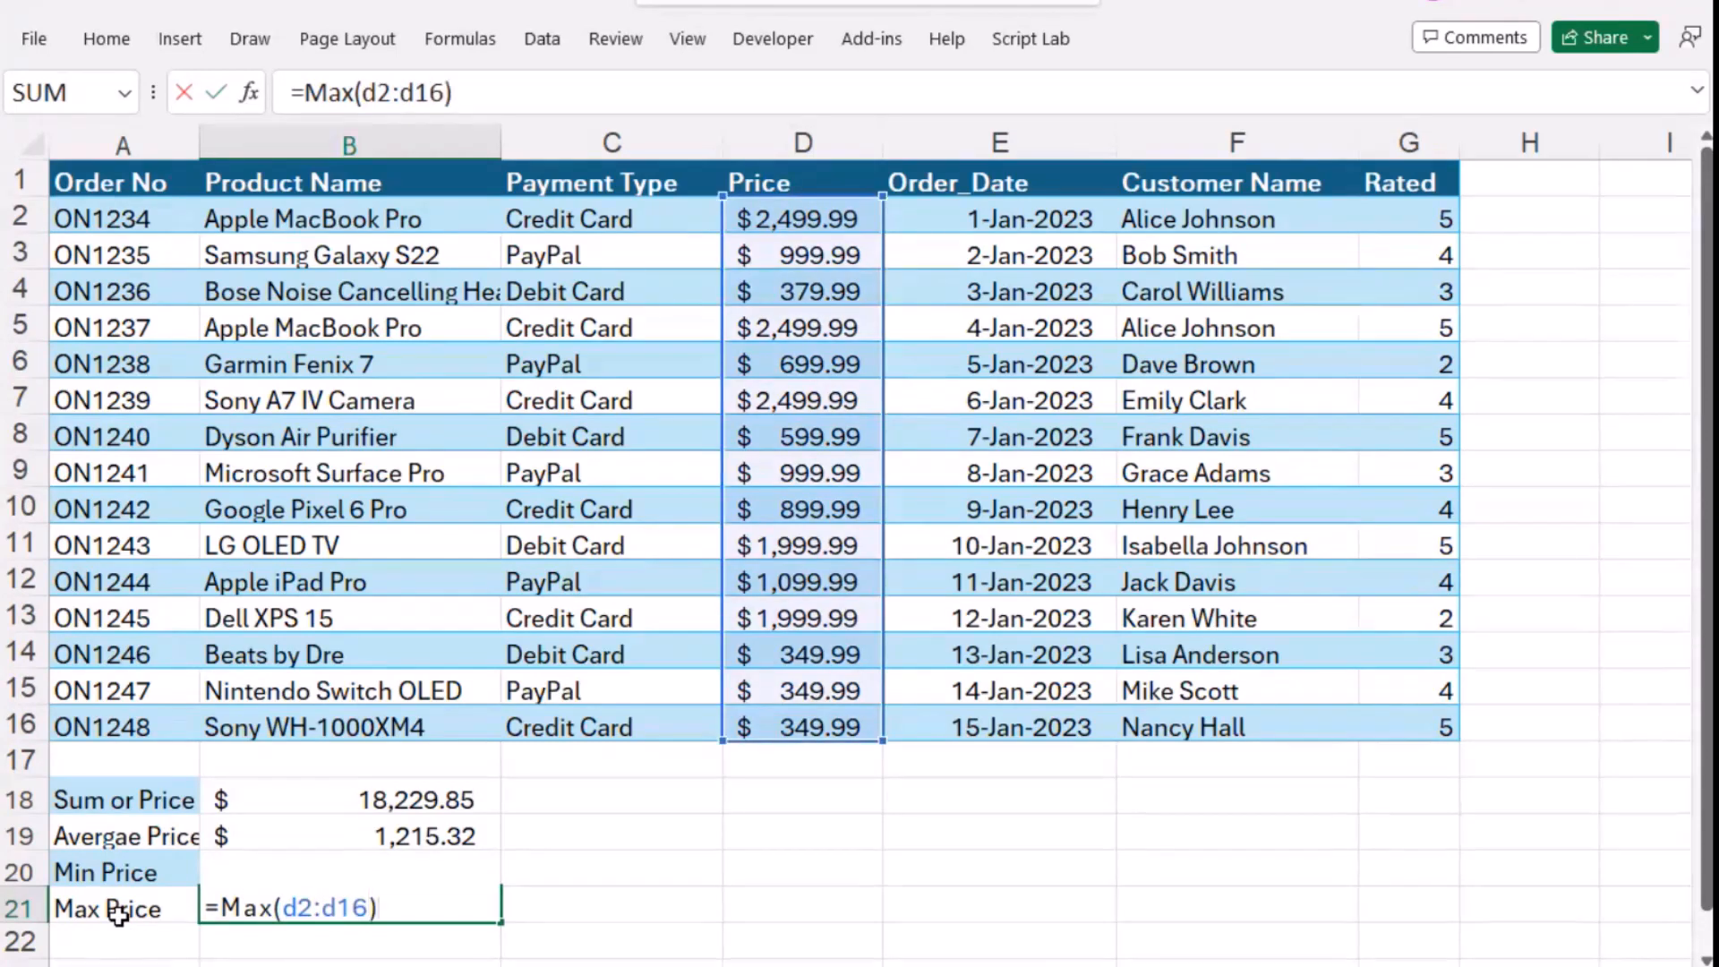
pyautogui.press('Return')
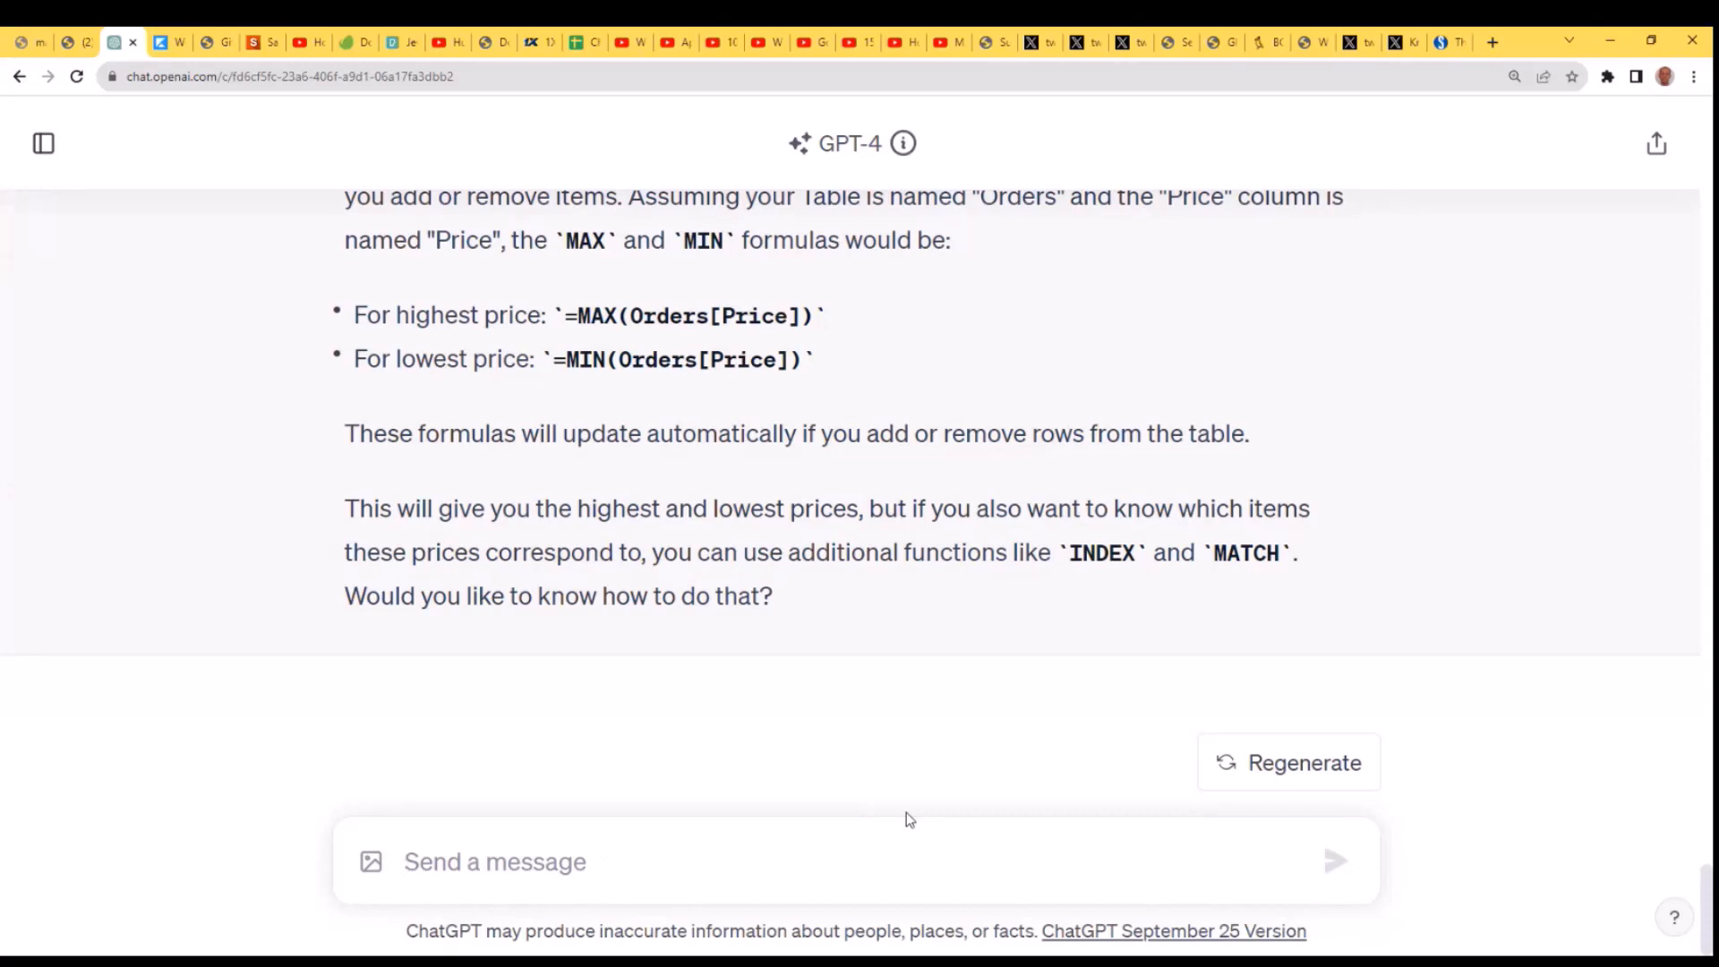
# - Switch to ChatGPT and write the question "How can I find how many transactions were paid for using paypal?" in the message box
pyautogui.write('How')
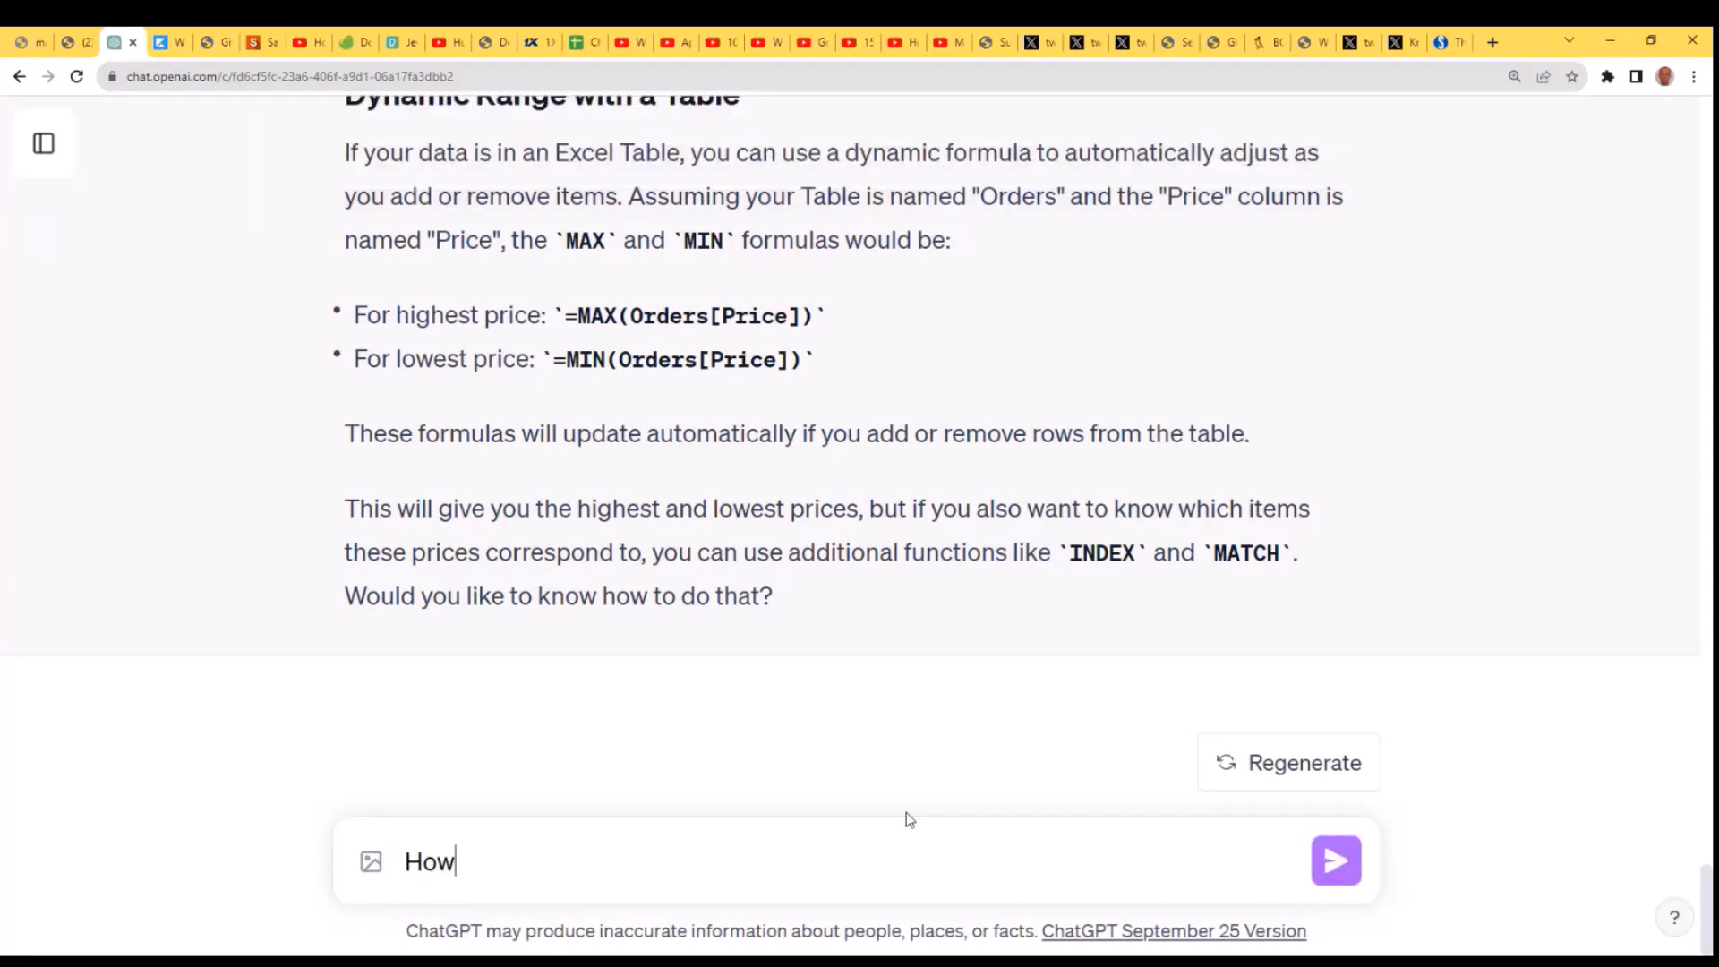
pyautogui.press('BackSpace')
pyautogui.press('BackSpace')
pyautogui.write('w can I find ho')
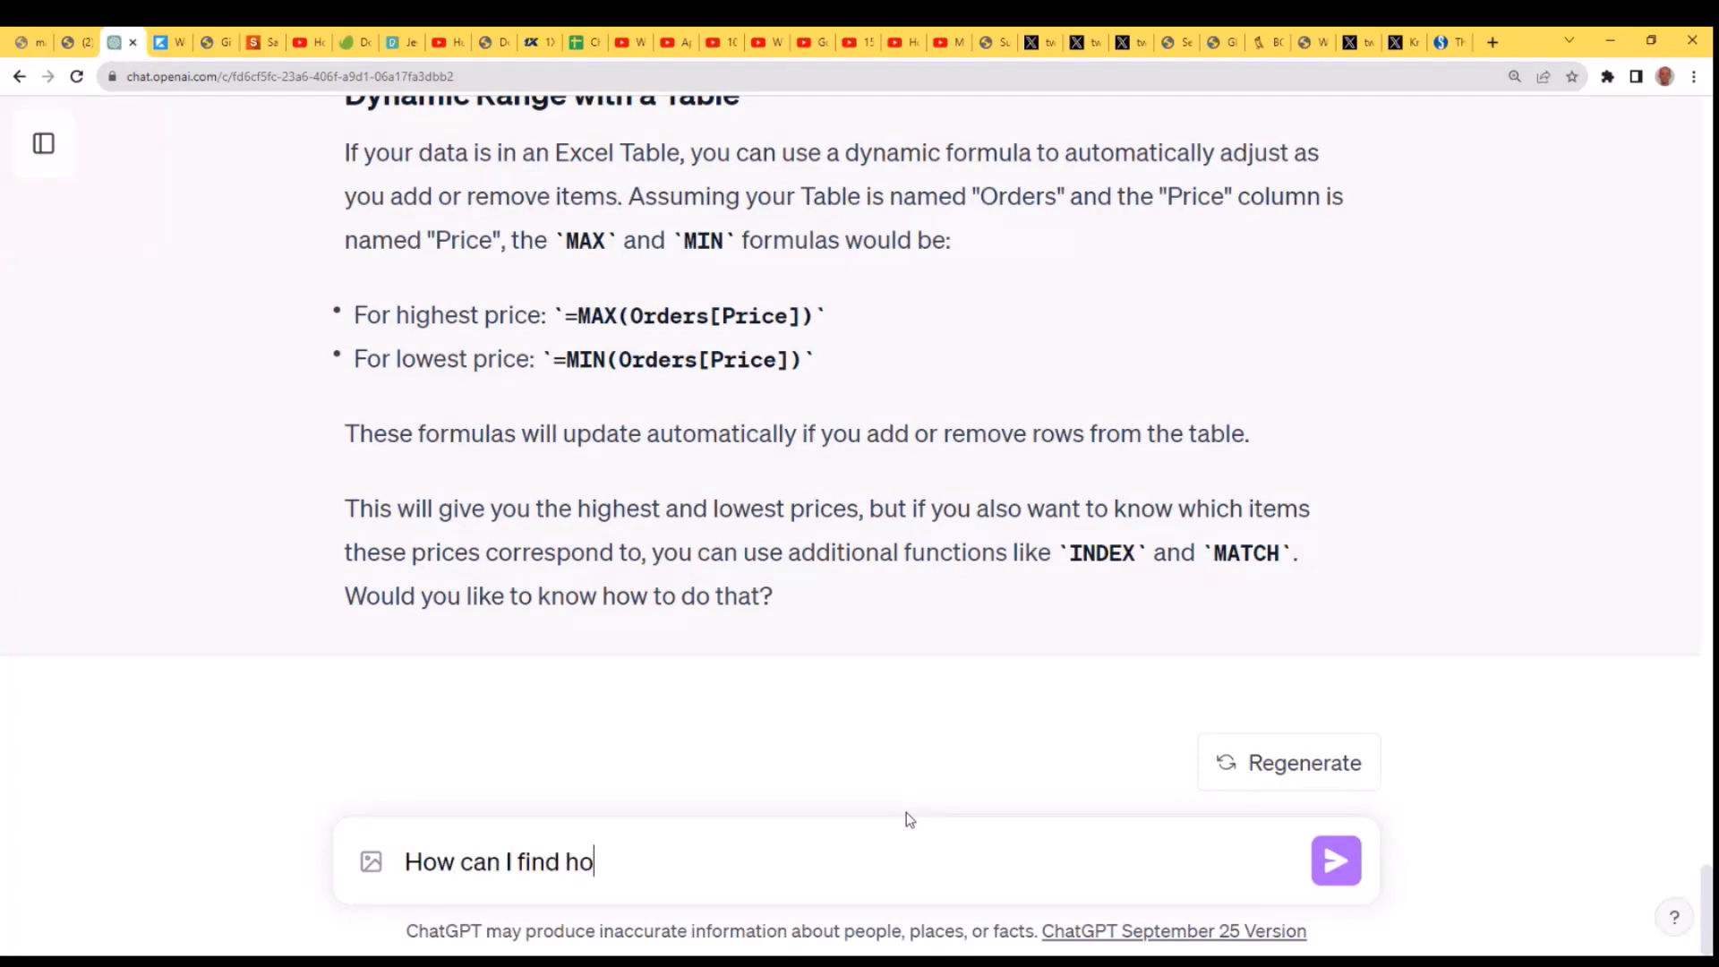
pyautogui.write('w many tr')
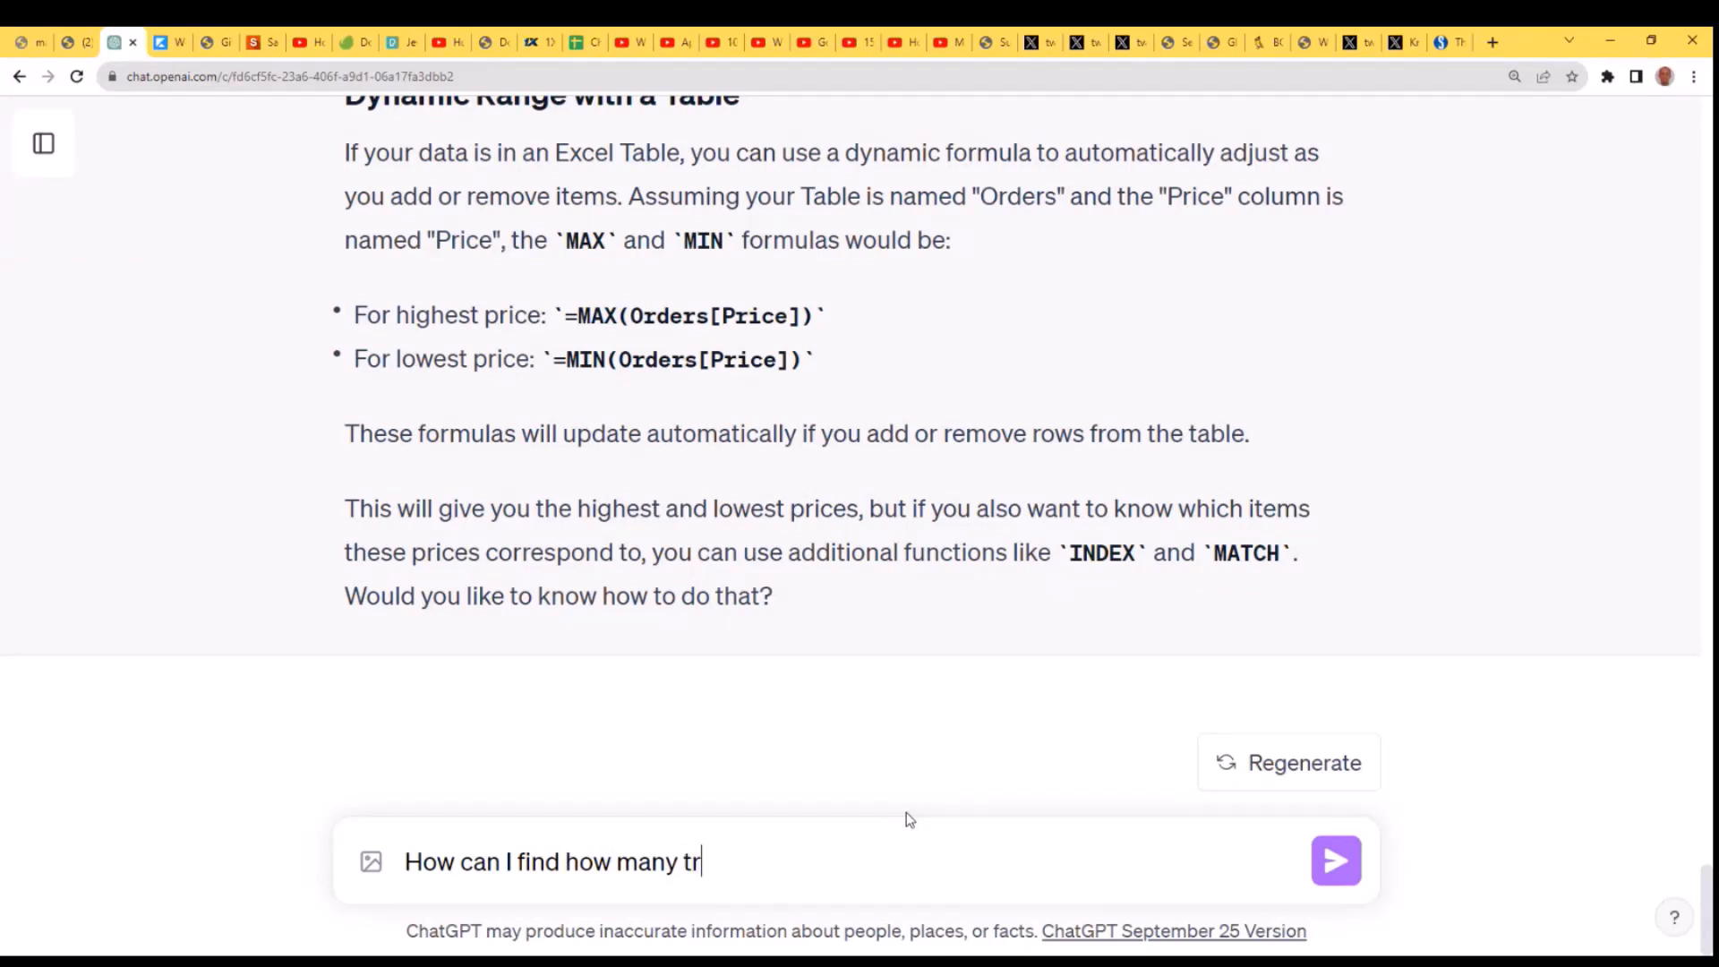
pyautogui.write('ansactions ')
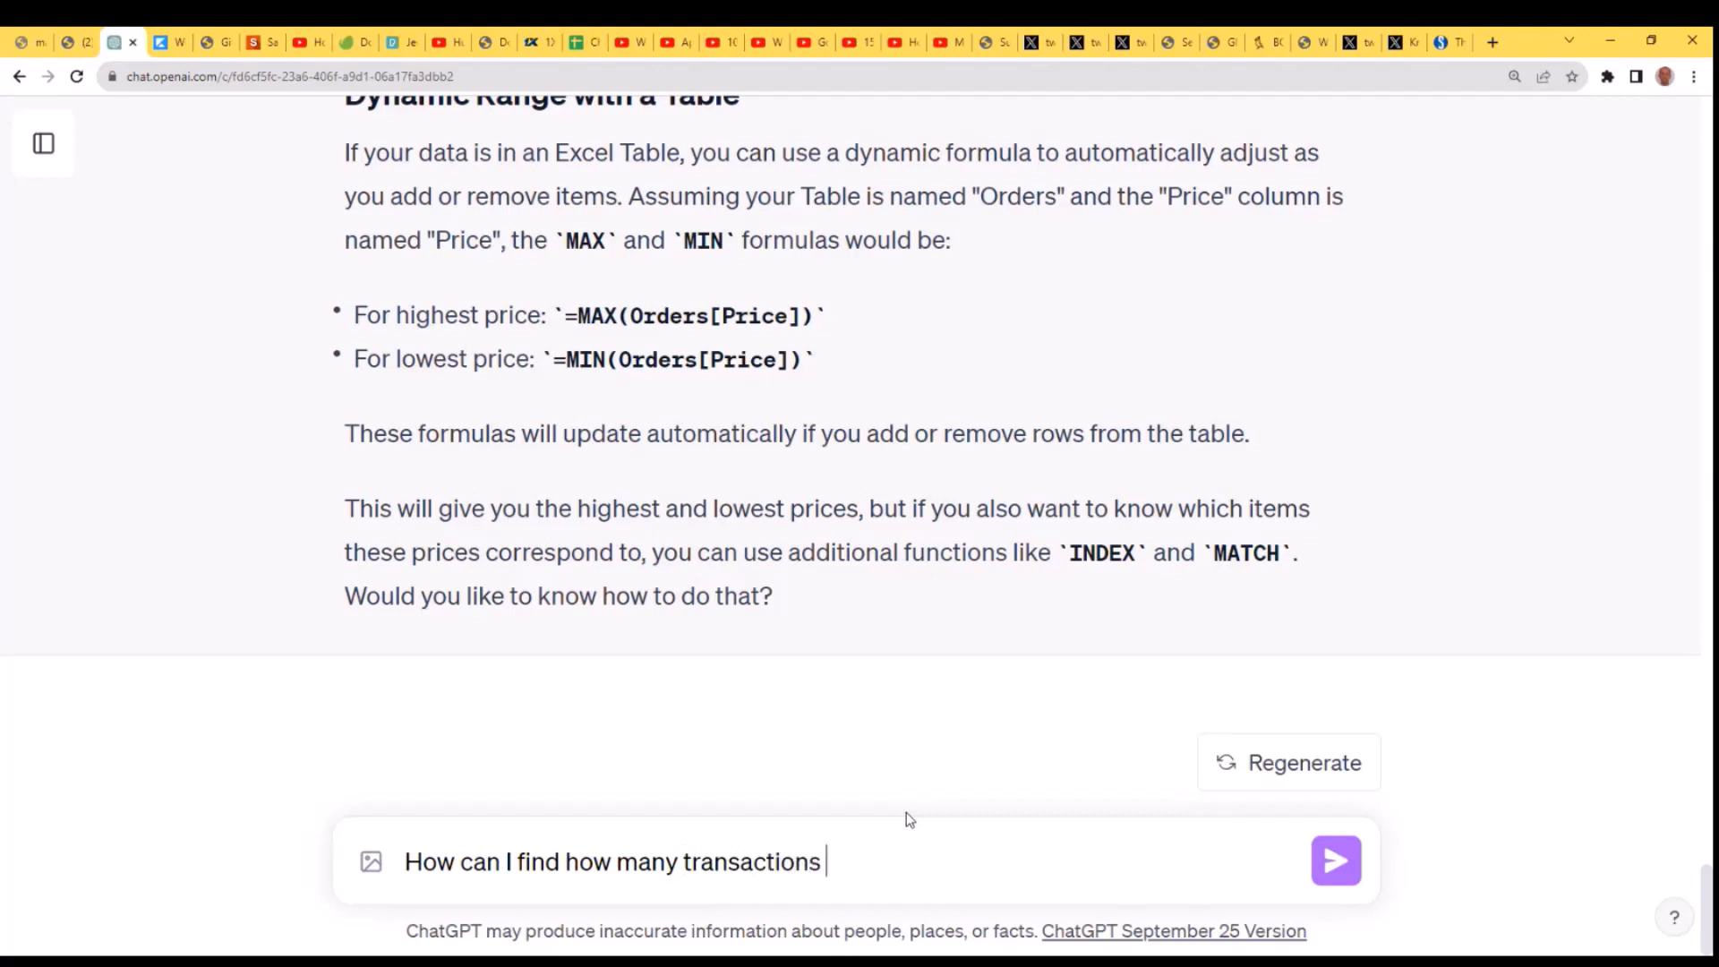
pyautogui.write('were')
pyautogui.write('aid for u')
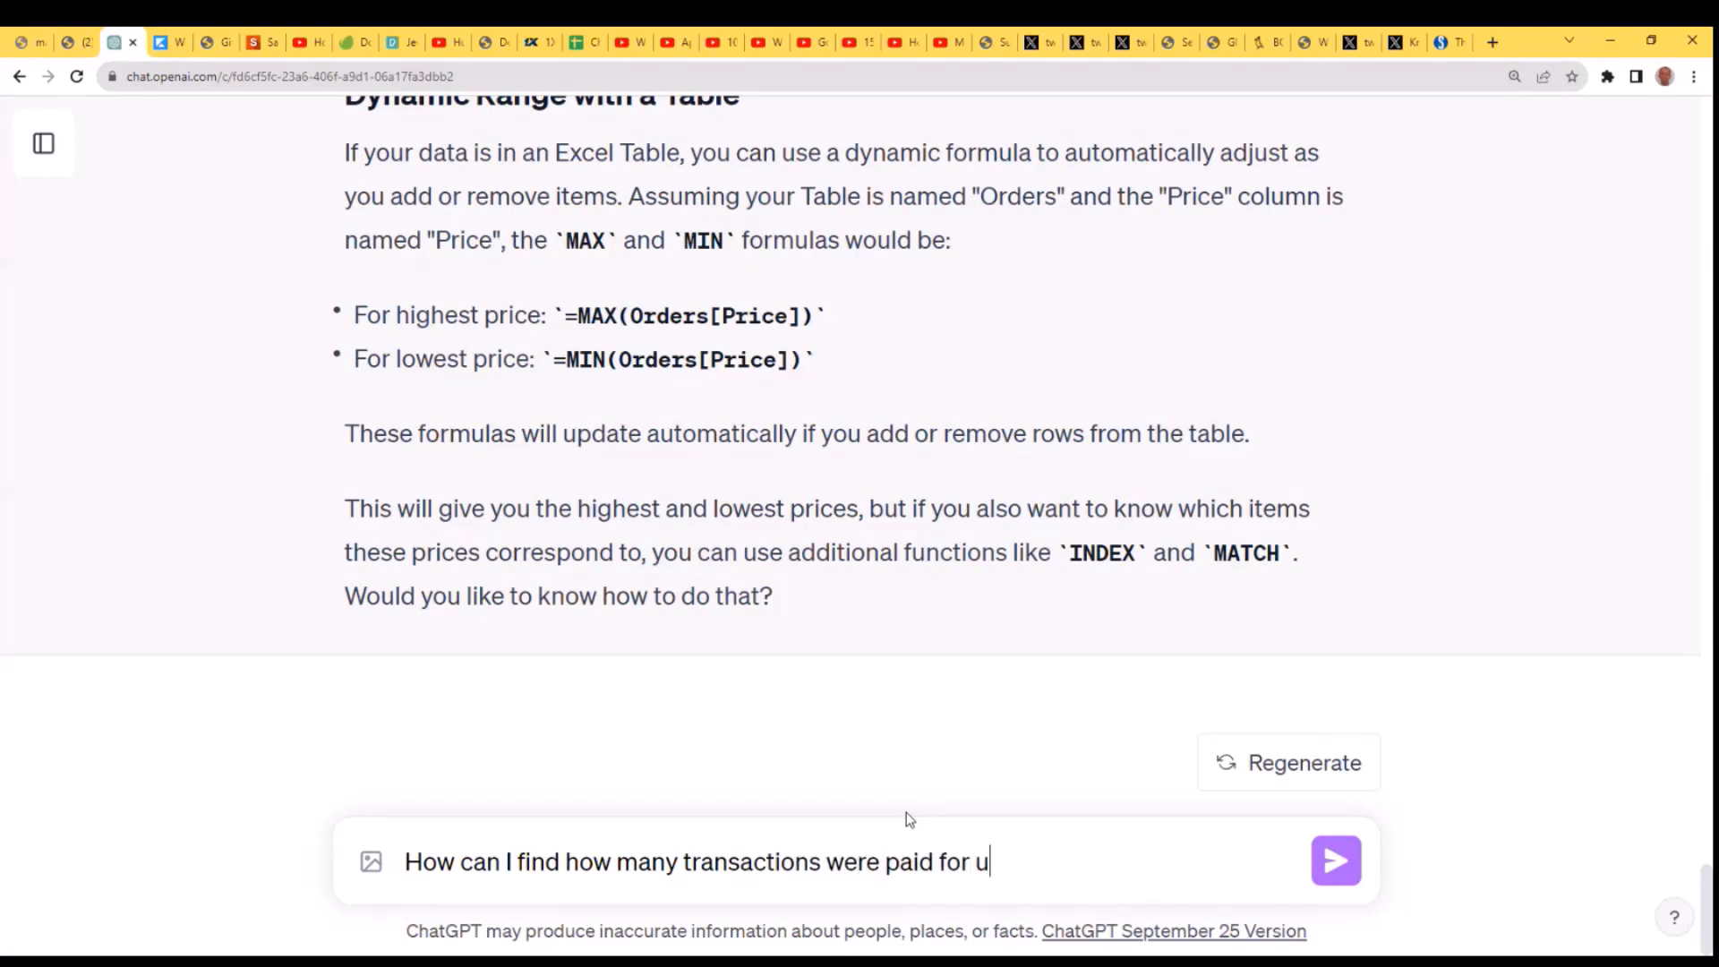
pyautogui.write('sing pay')
pyautogui.write('pa')
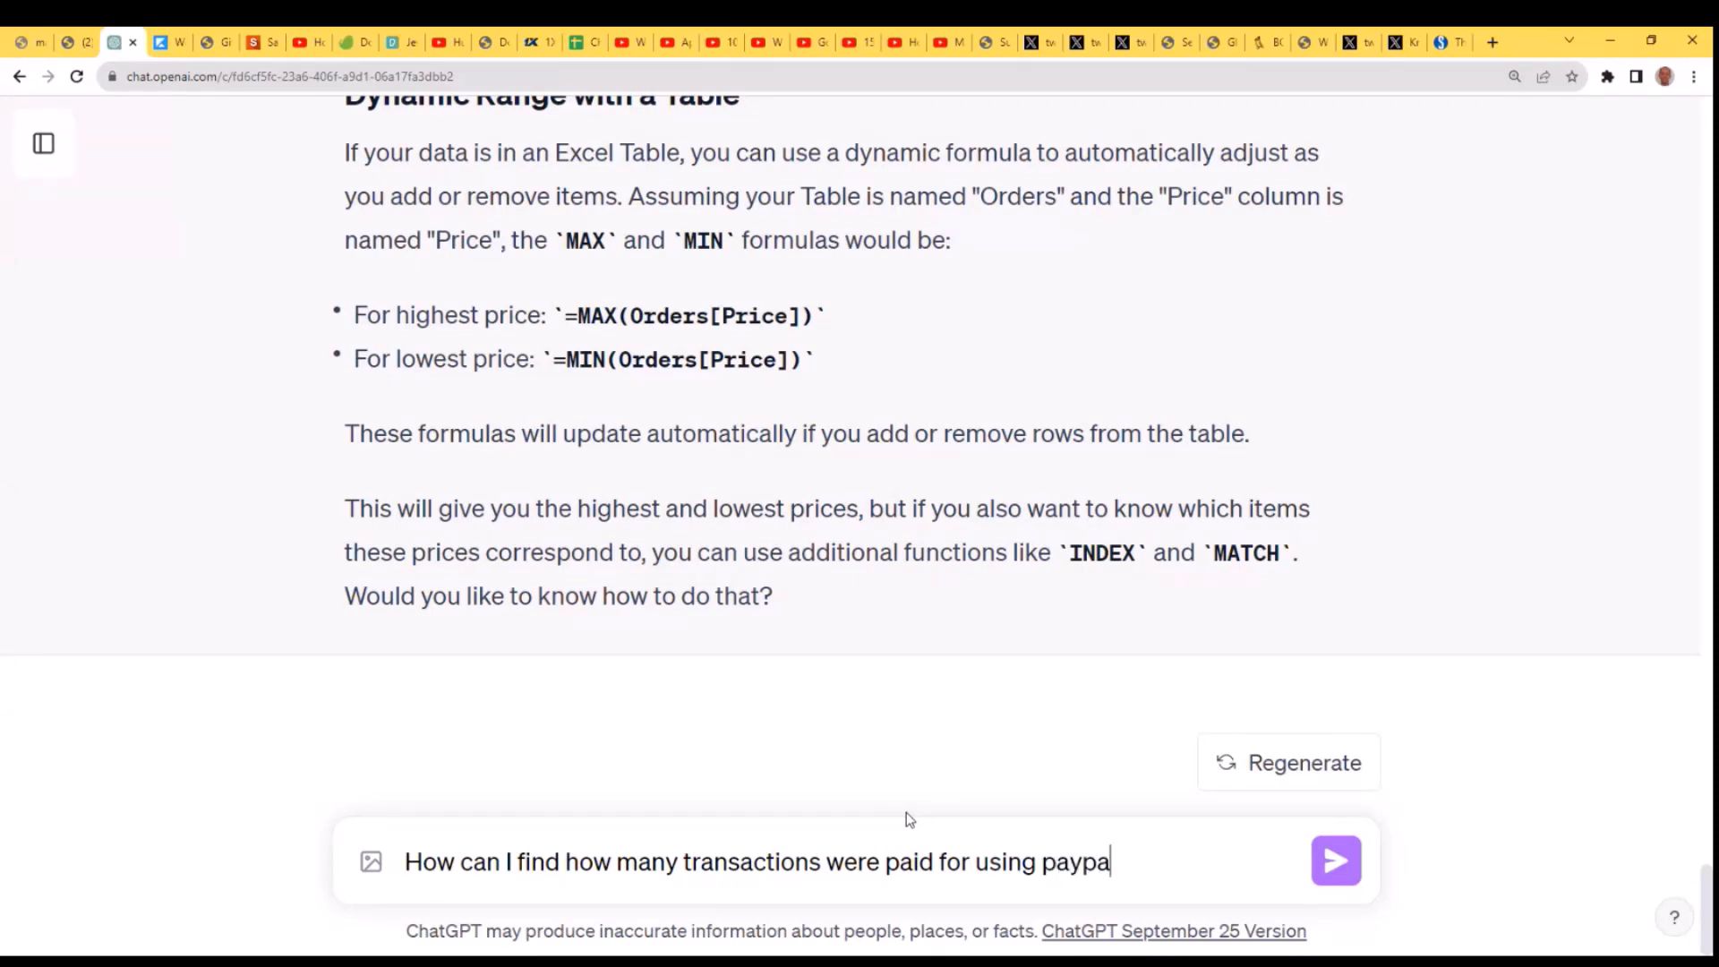
pyautogui.write('l?')
pyautogui.write(' I w')
# - Add "Give me just the formula without an explanation." to the question and send it
pyautogui.press('BackSpace')
pyautogui.press('BackSpace')
pyautogui.write('Give me')
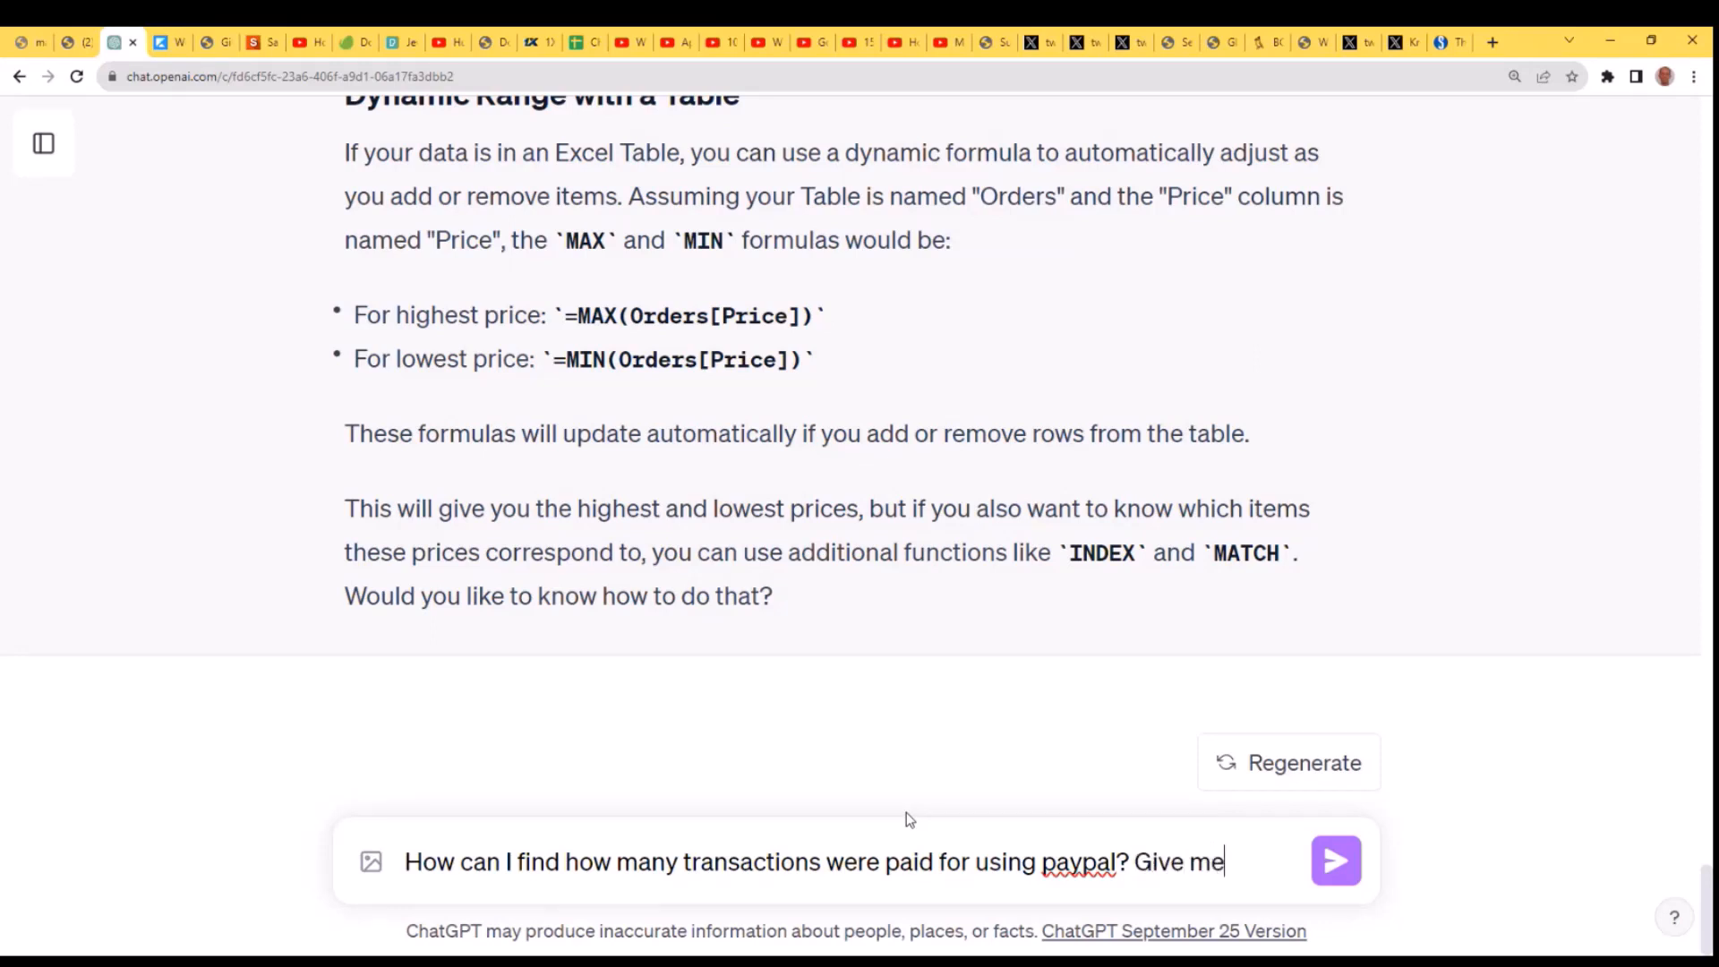
pyautogui.write(' just the ')
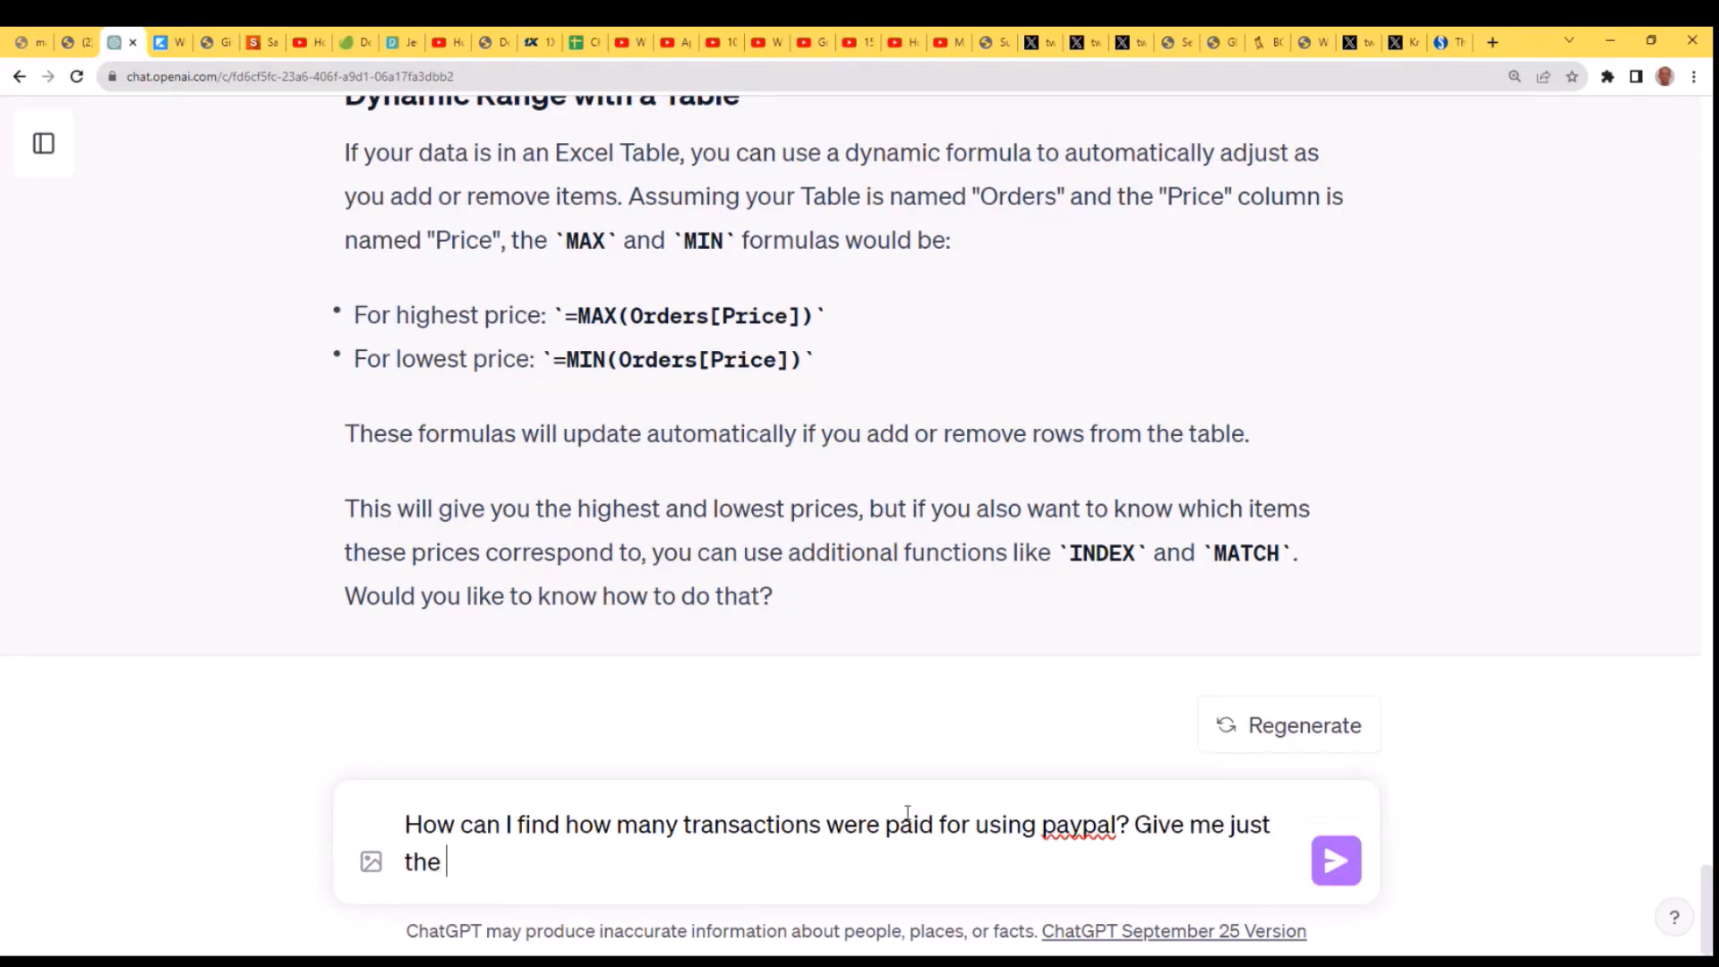
pyautogui.write('formula without ')
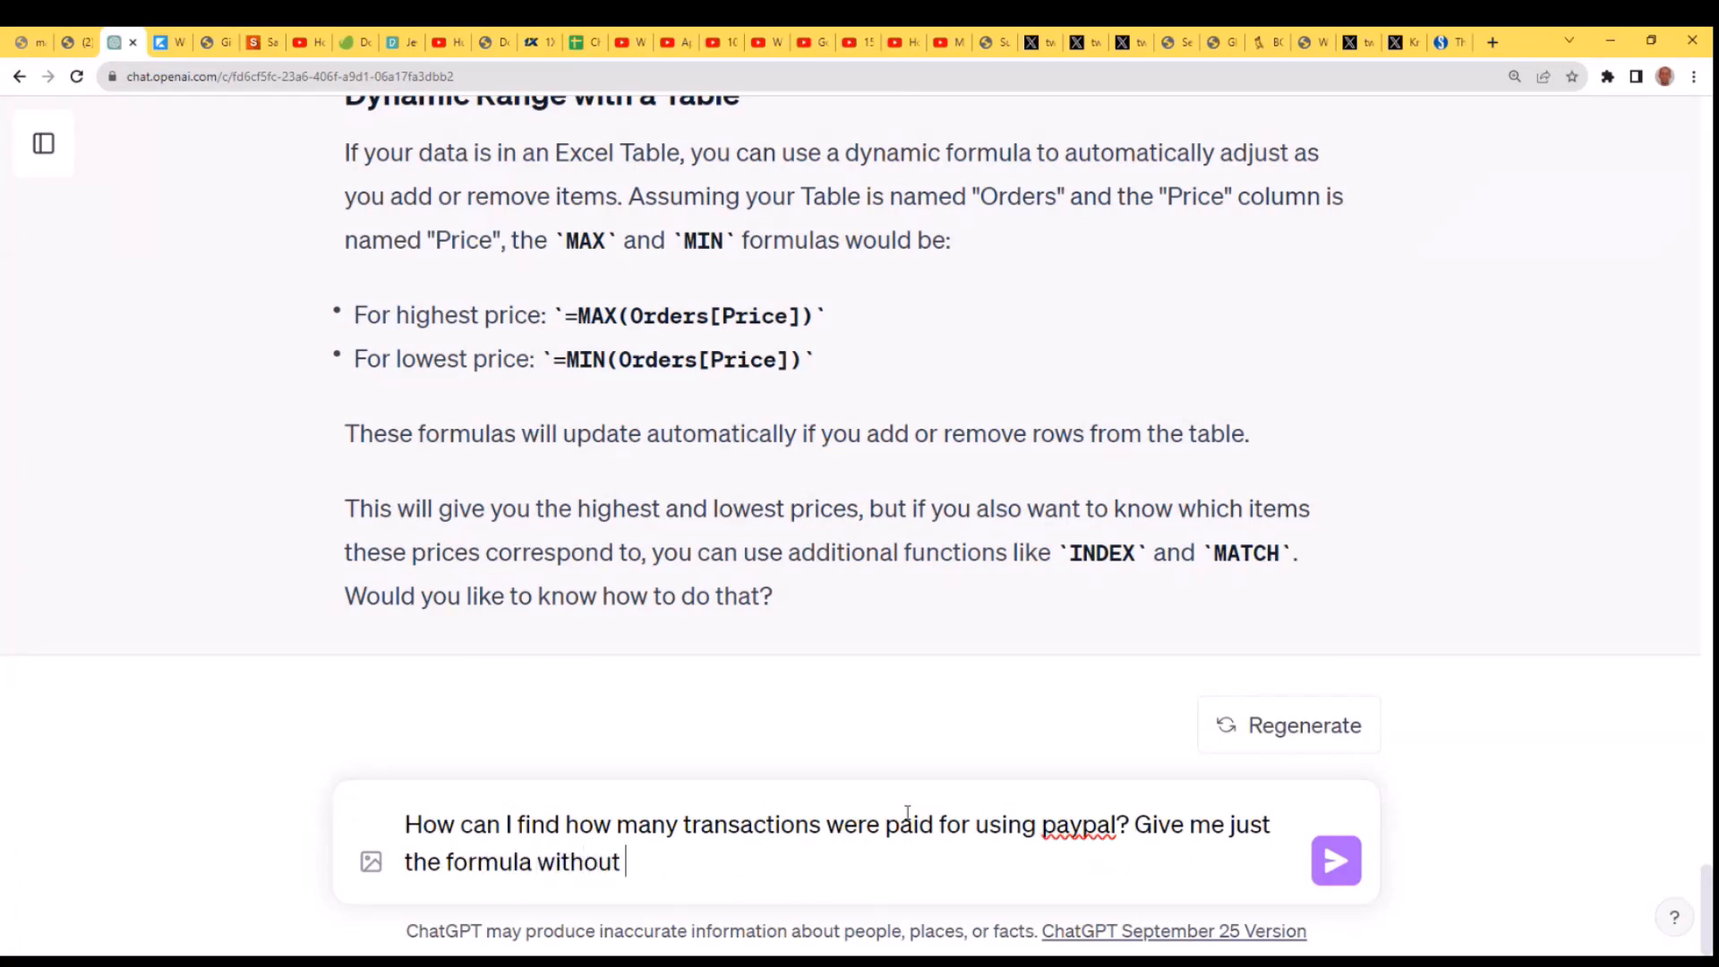
pyautogui.write('an explanatio')
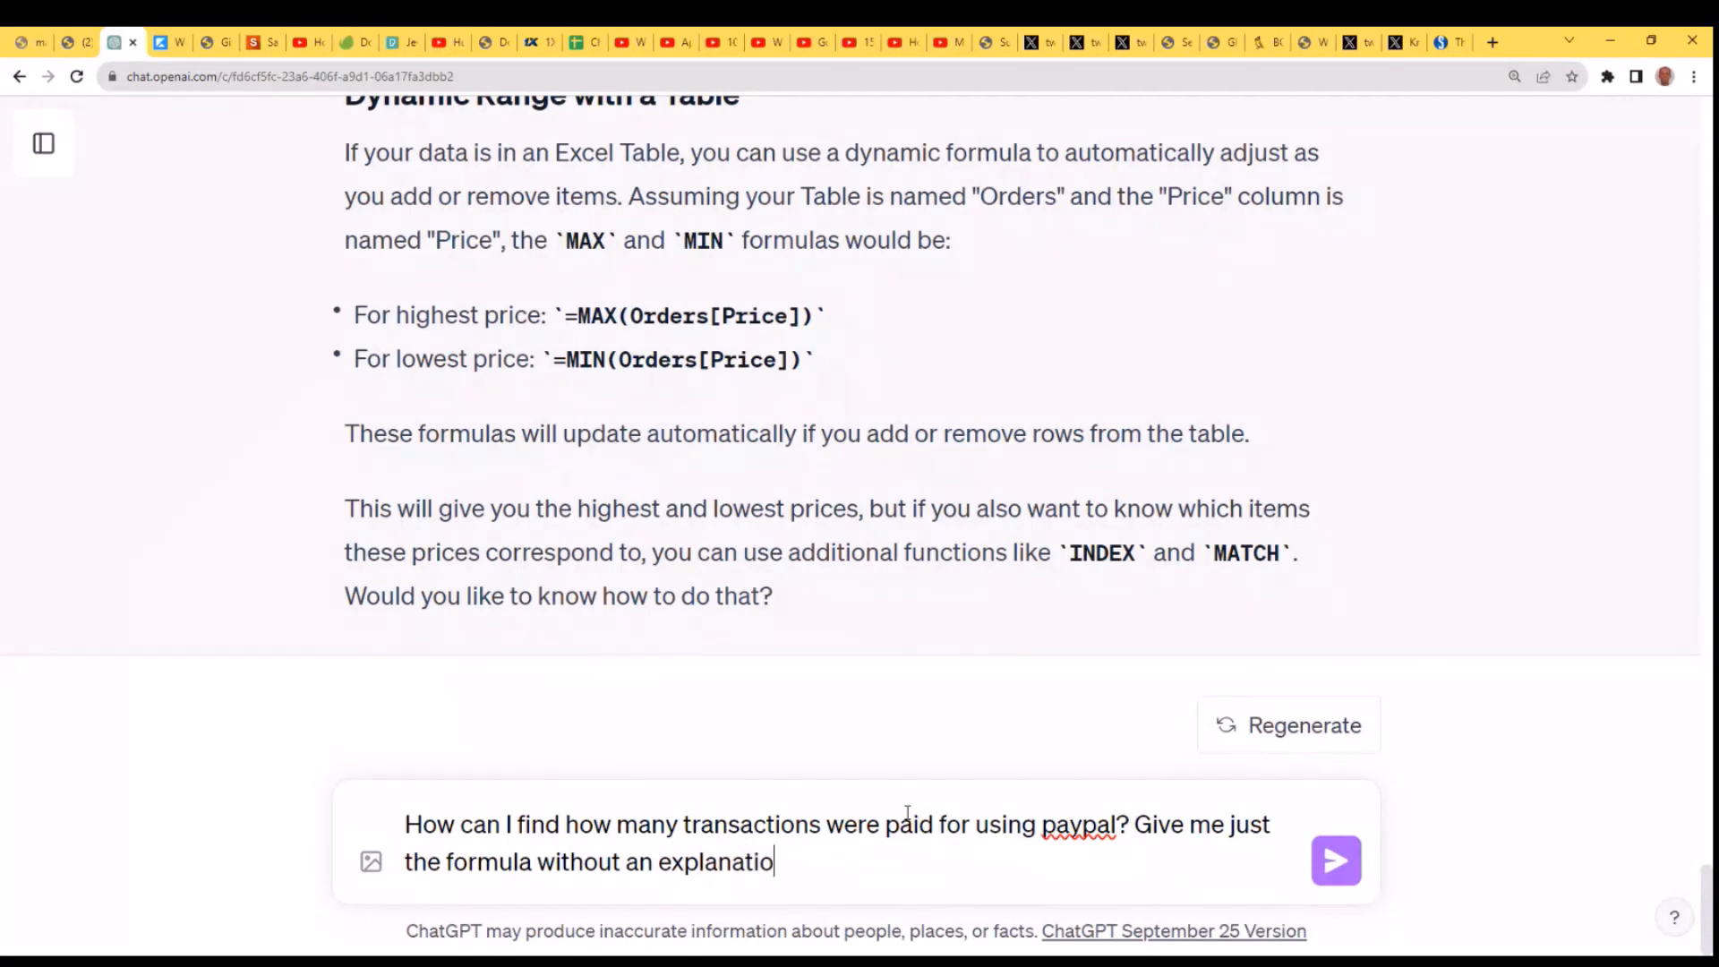
pyautogui.write('n.')
pyautogui.press('Return')
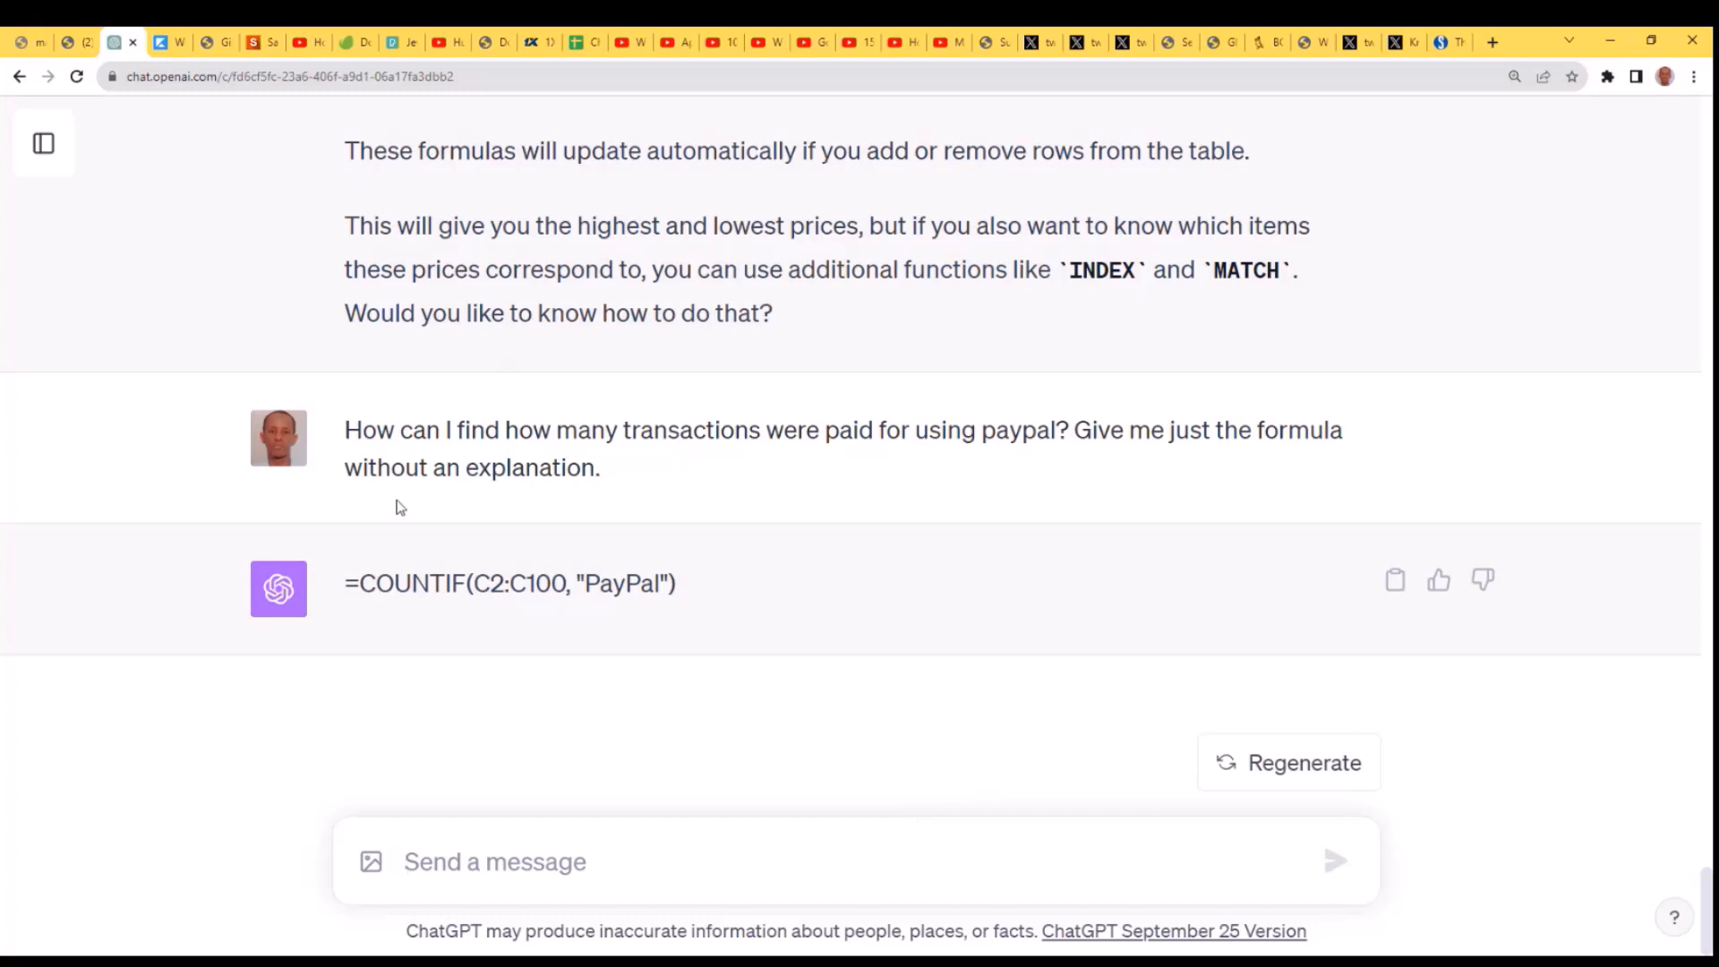
# - Copy the formula =COUNTIF(C2:C100, "PayPal") from ChatGPT's reply and switch back to the Excel worksheet
pyautogui.moveTo(687, 589); pyautogui.dragTo(334, 582)
pyautogui.hotkey('ctrl', 'c')
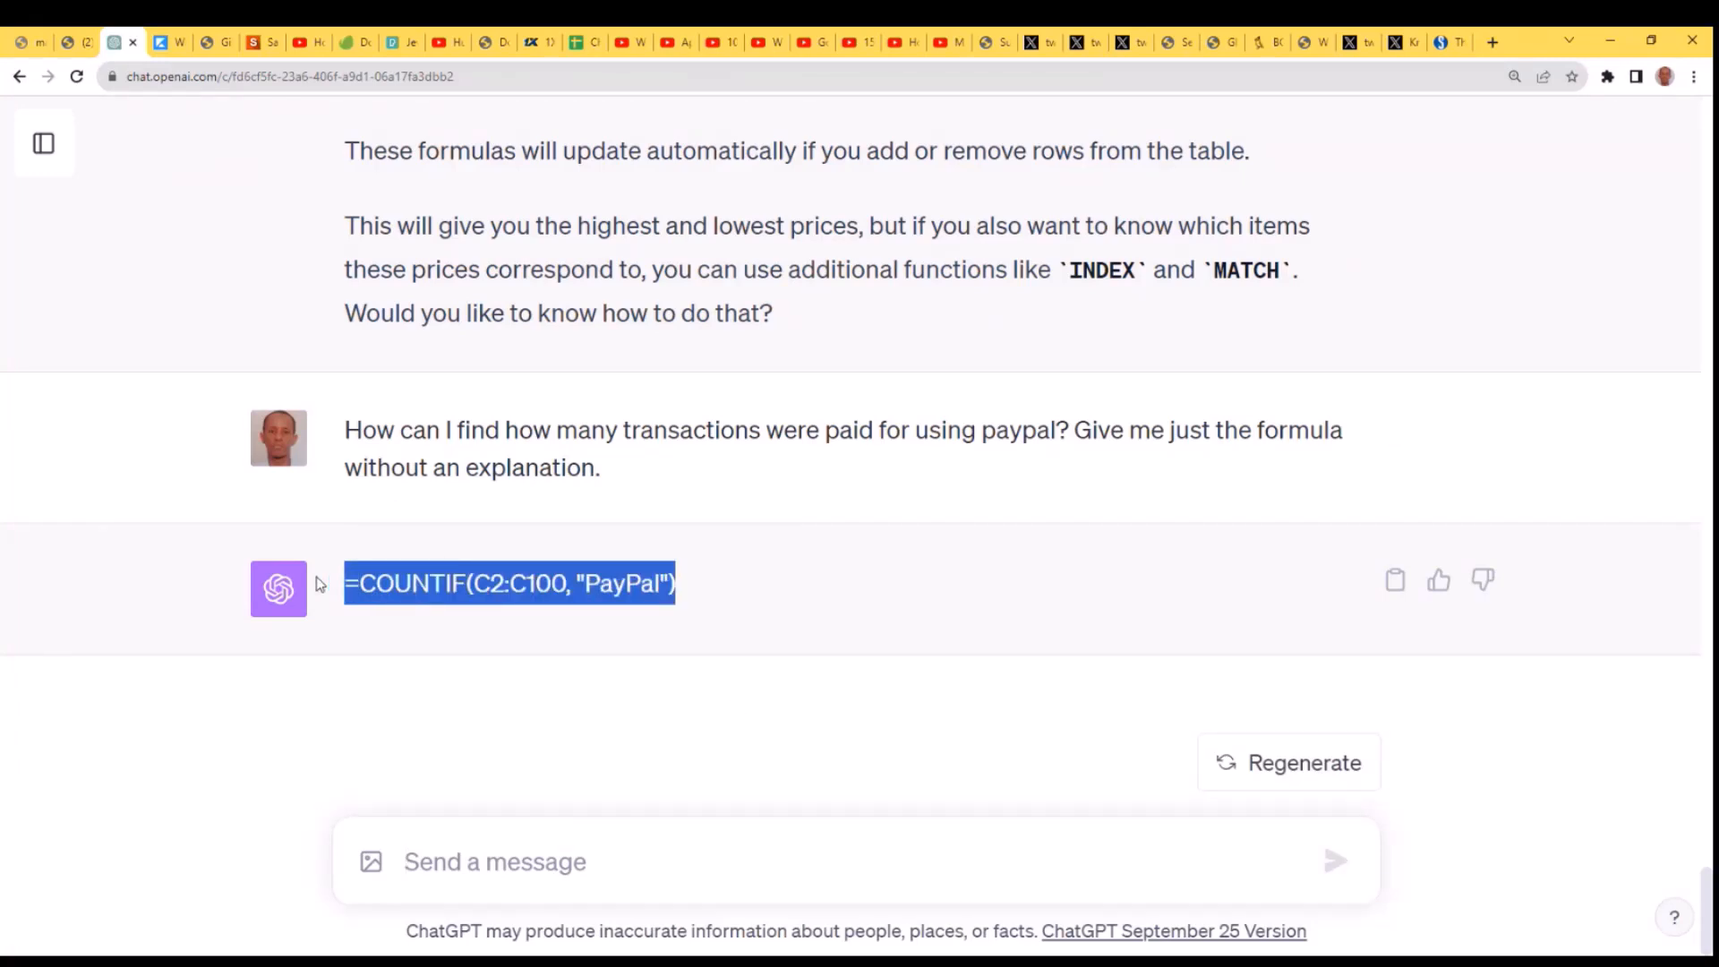
pyautogui.click(1590, 923)
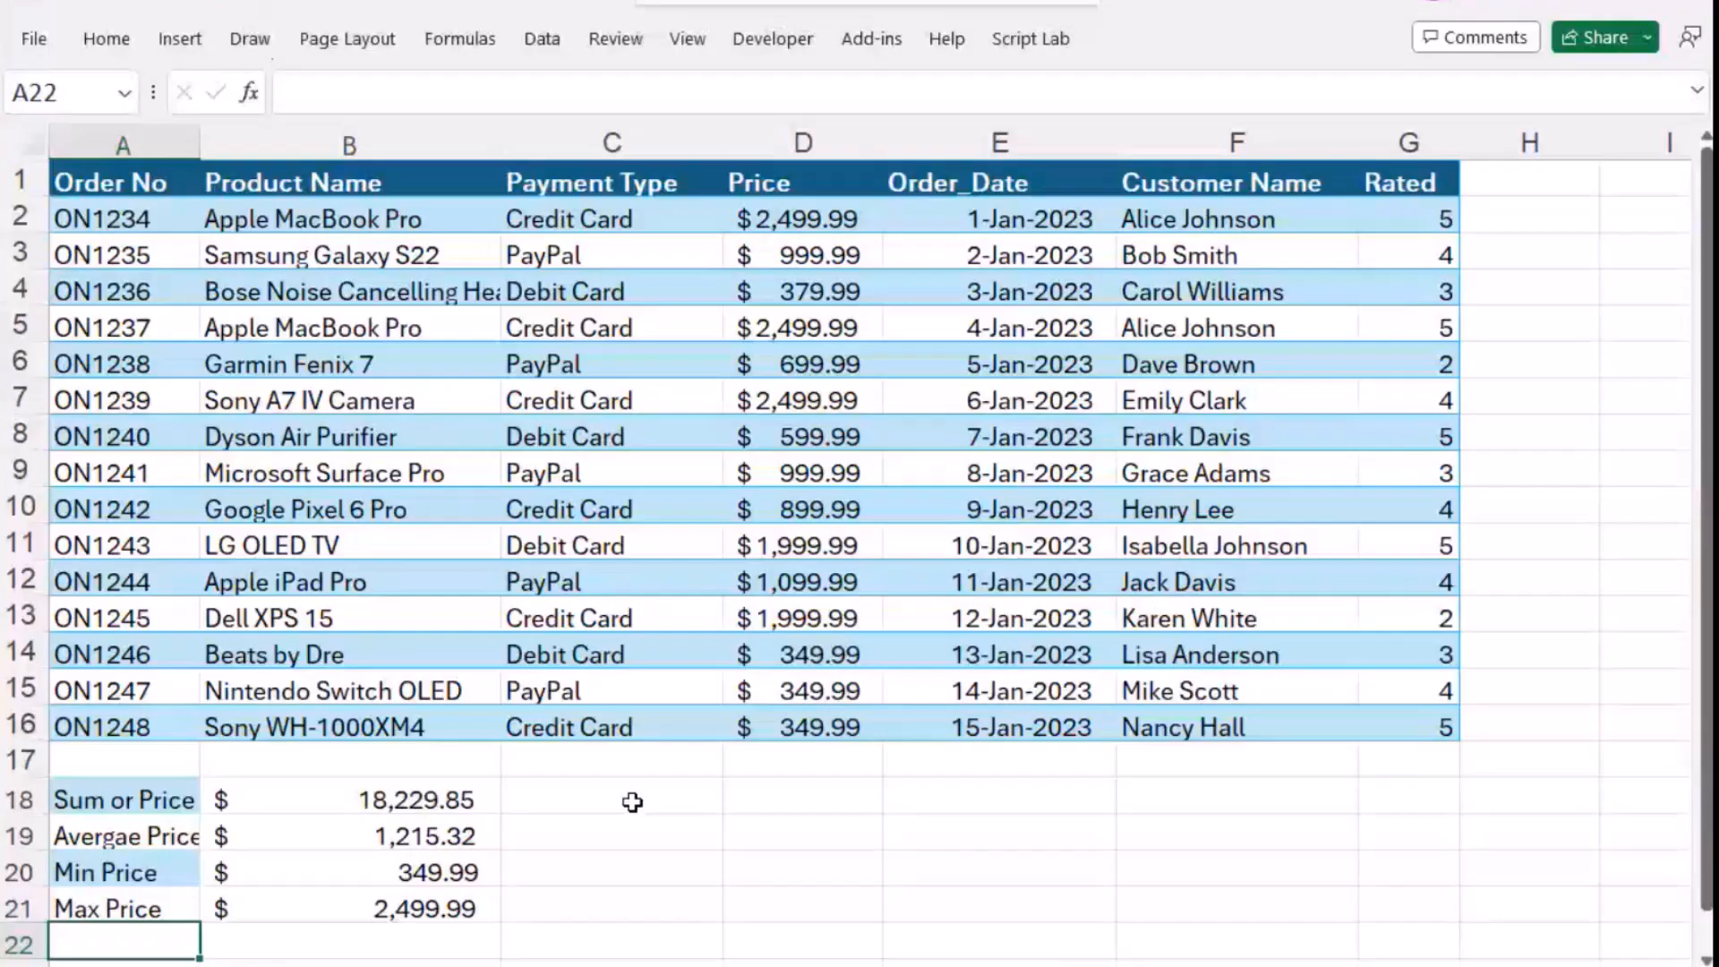
pyautogui.click(633, 798)
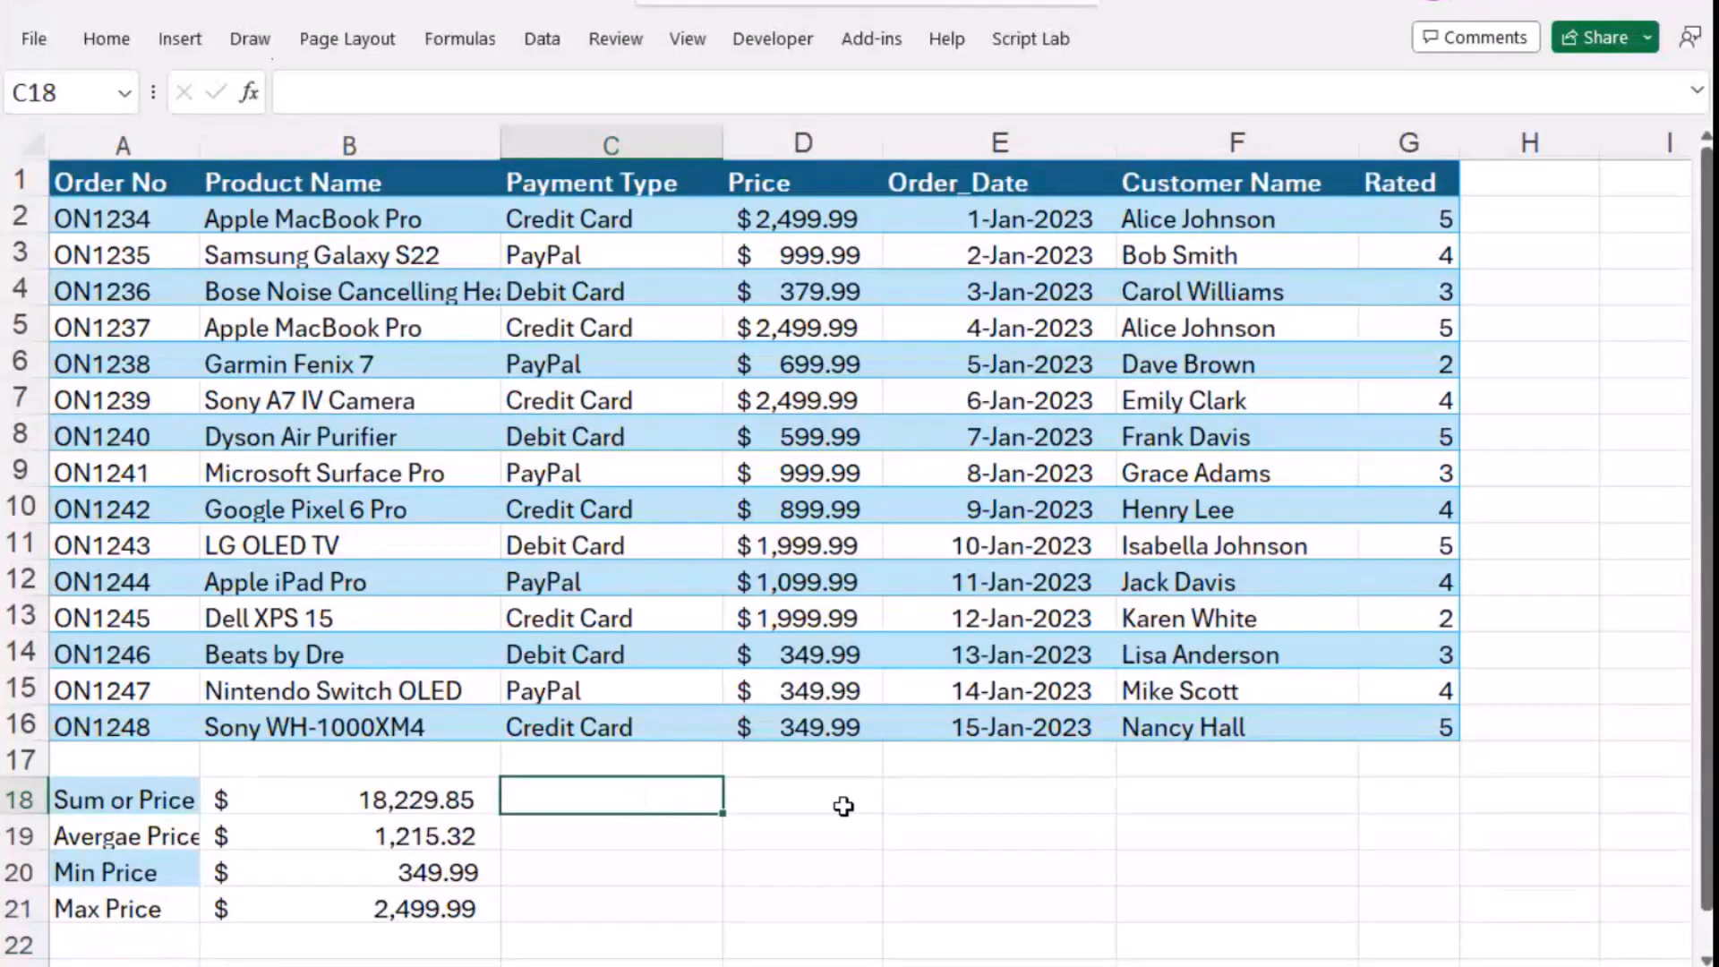
# - Enter the label "Paypal" in cell D18, below the orders table
pyautogui.click(841, 806)
pyautogui.write('Payp')
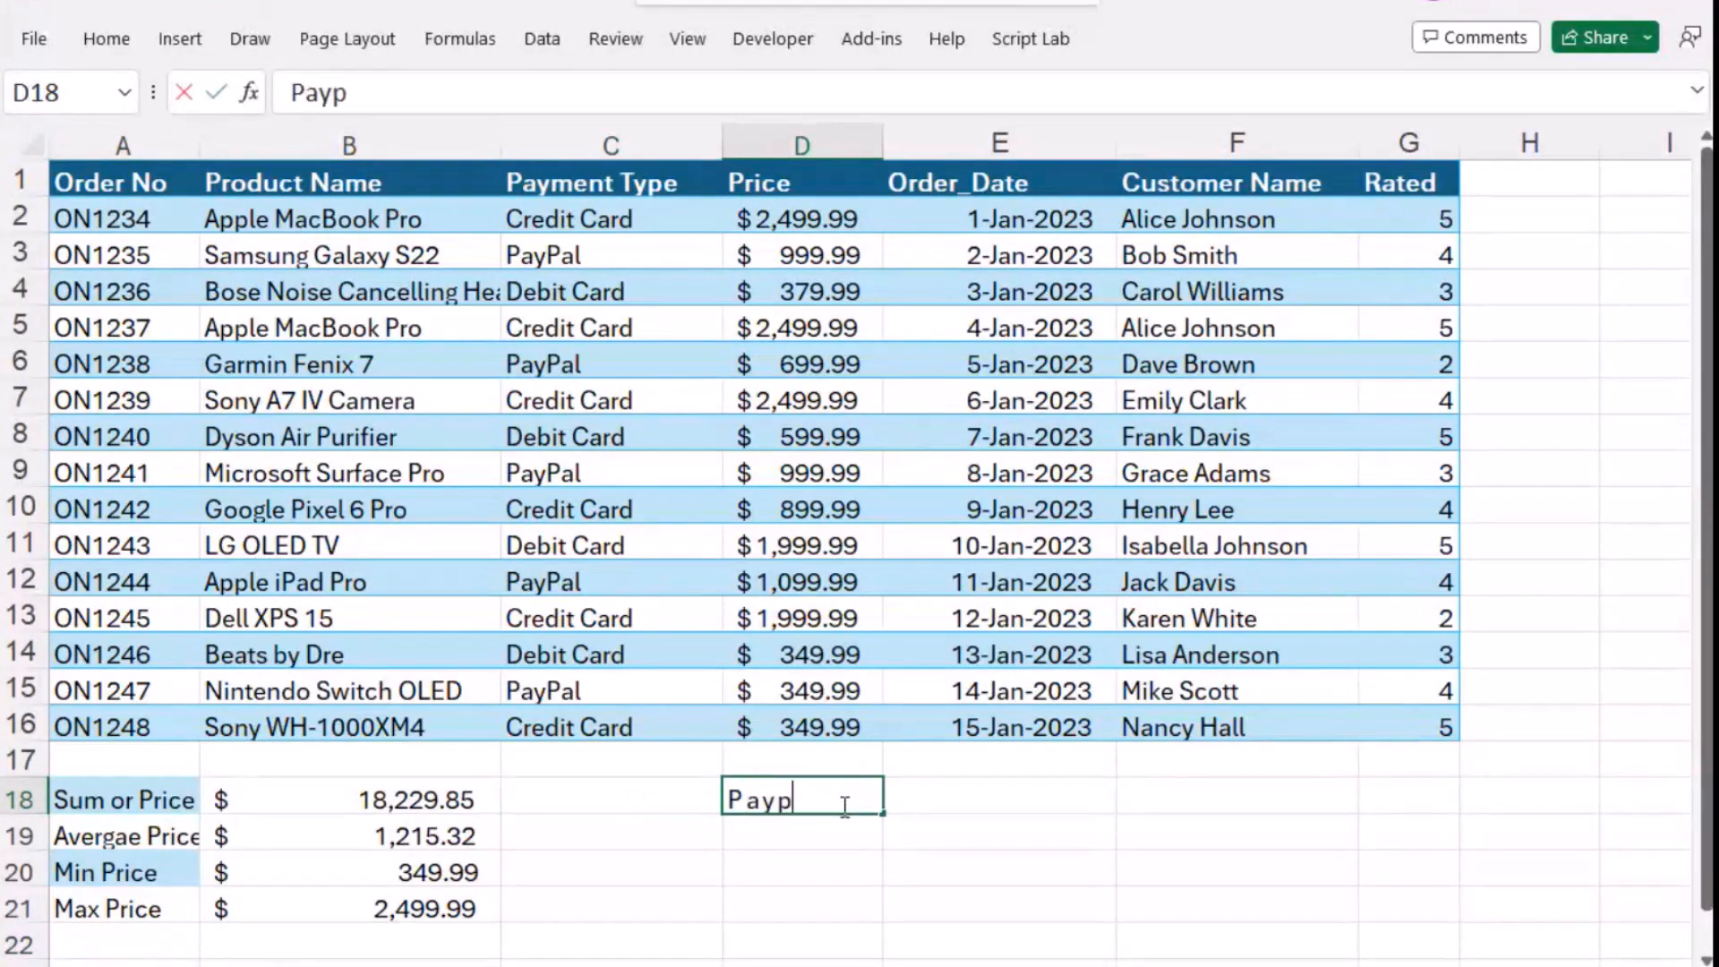
pyautogui.write('al')
pyautogui.press('Tab')
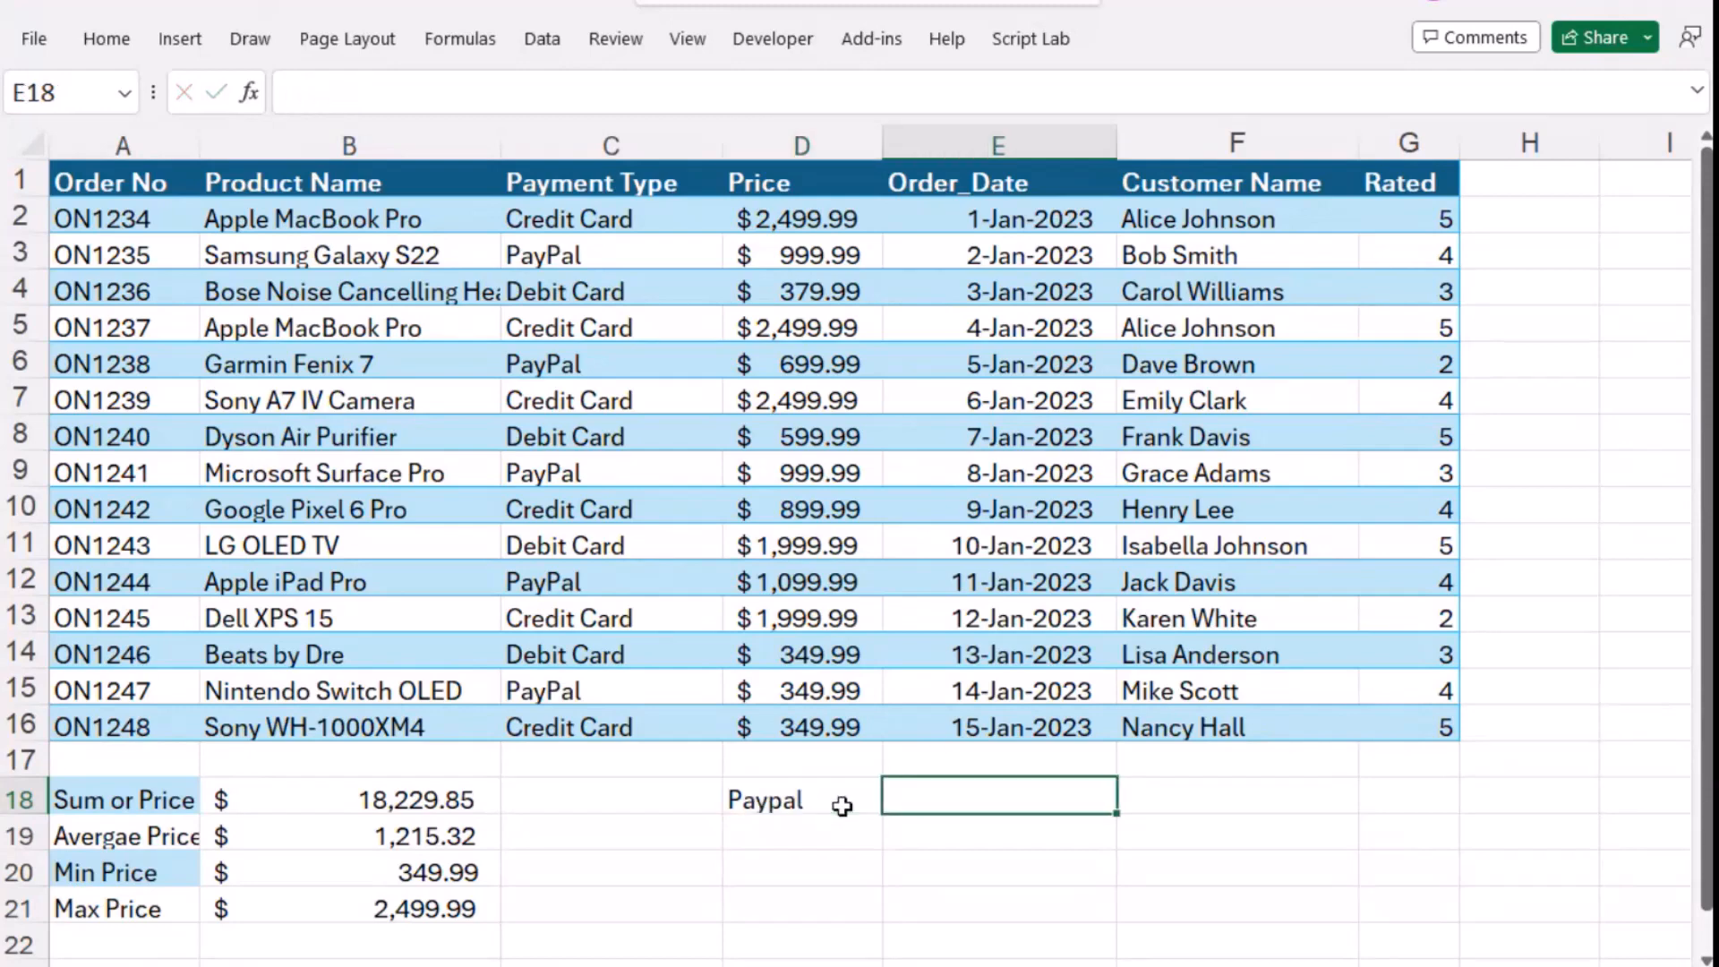
# - Paste the copied COUNTIF formula into cell E18 and shorten its range to C2:C16
pyautogui.hotkey('ctrl', 'v')
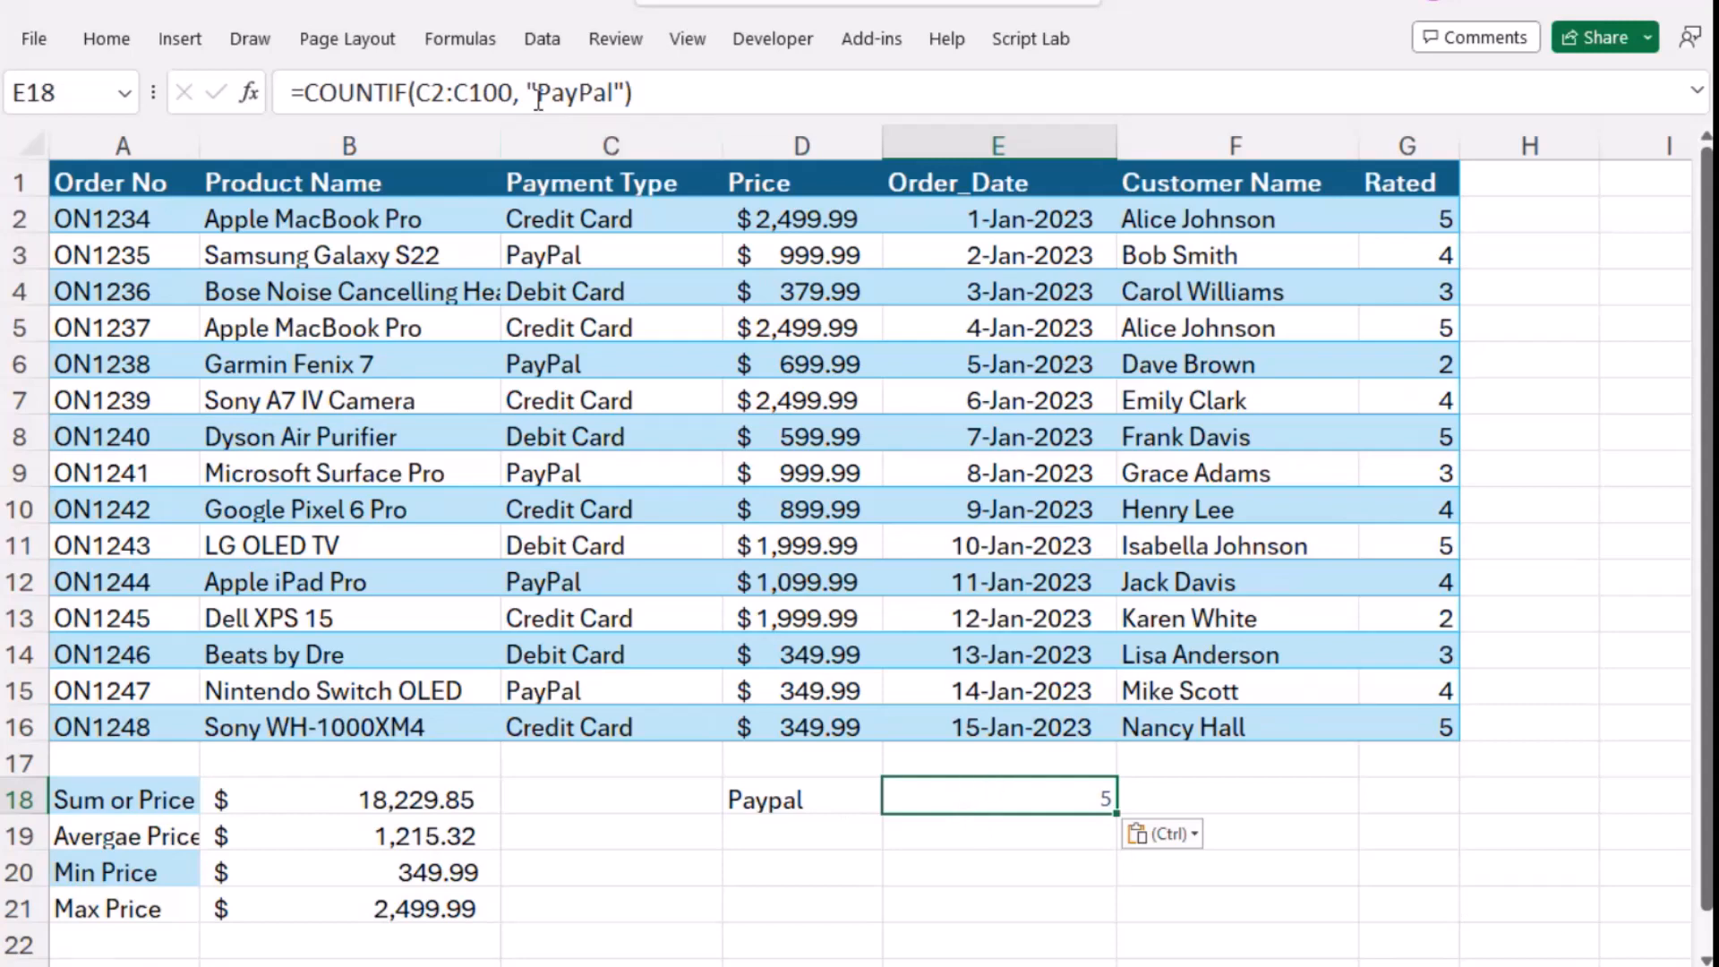
pyautogui.moveTo(513, 93); pyautogui.dragTo(485, 93)
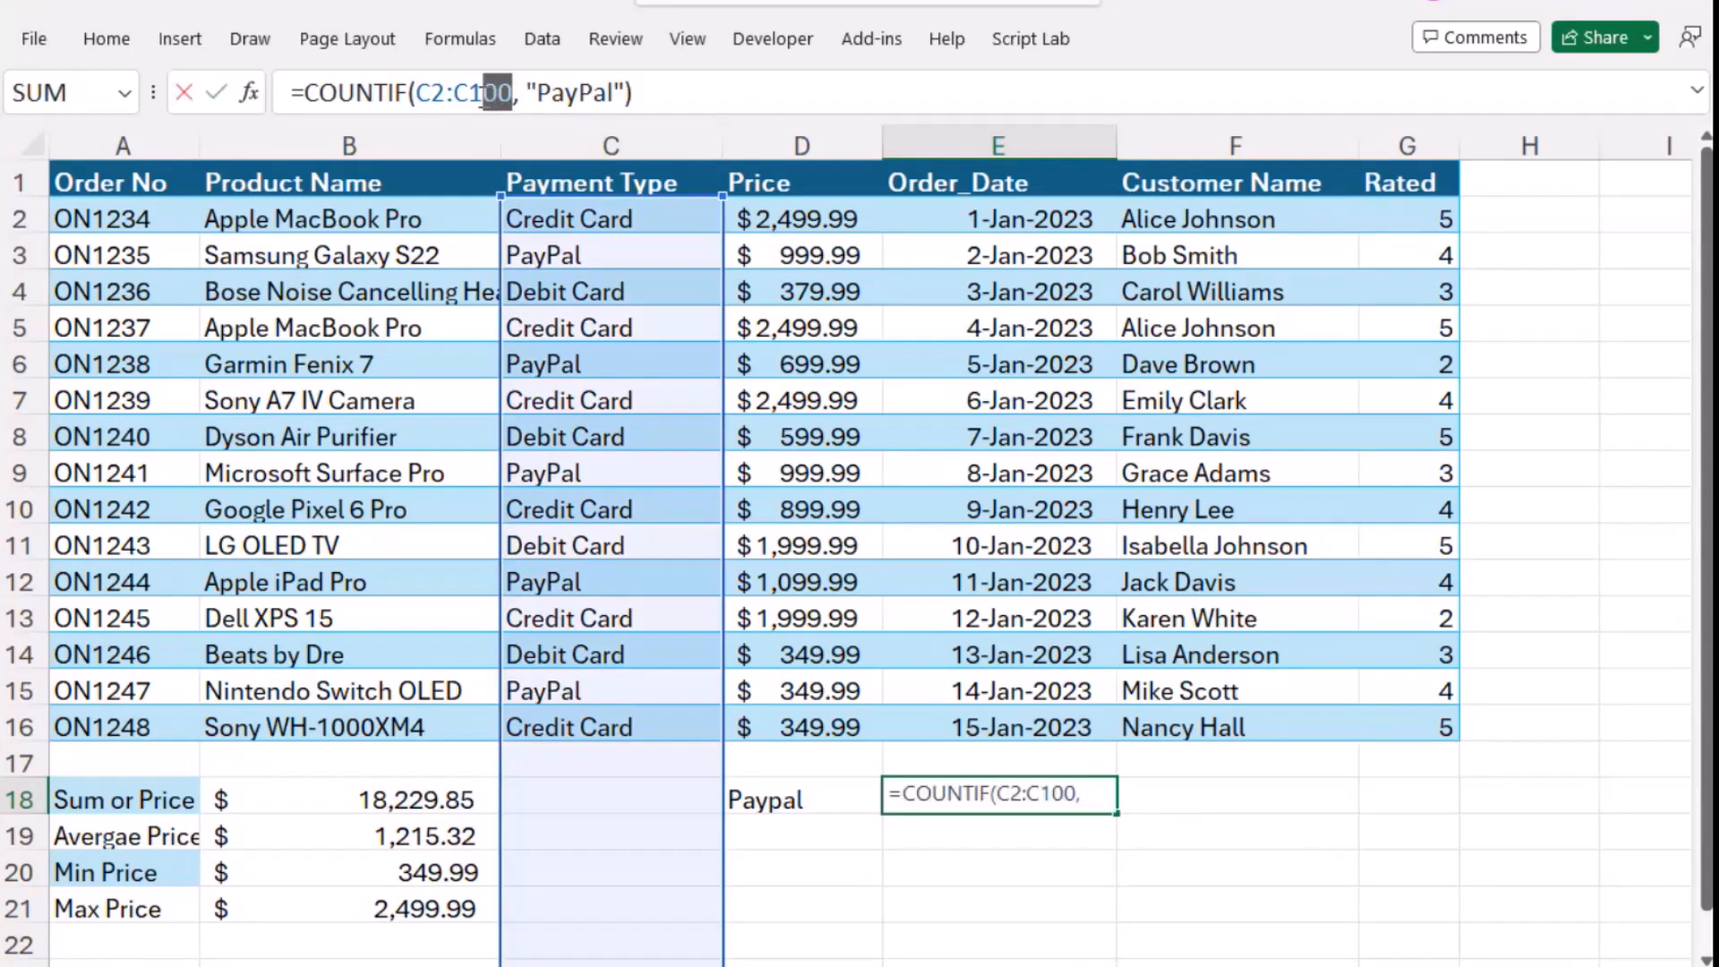
pyautogui.write('6')
pyautogui.press('Return')
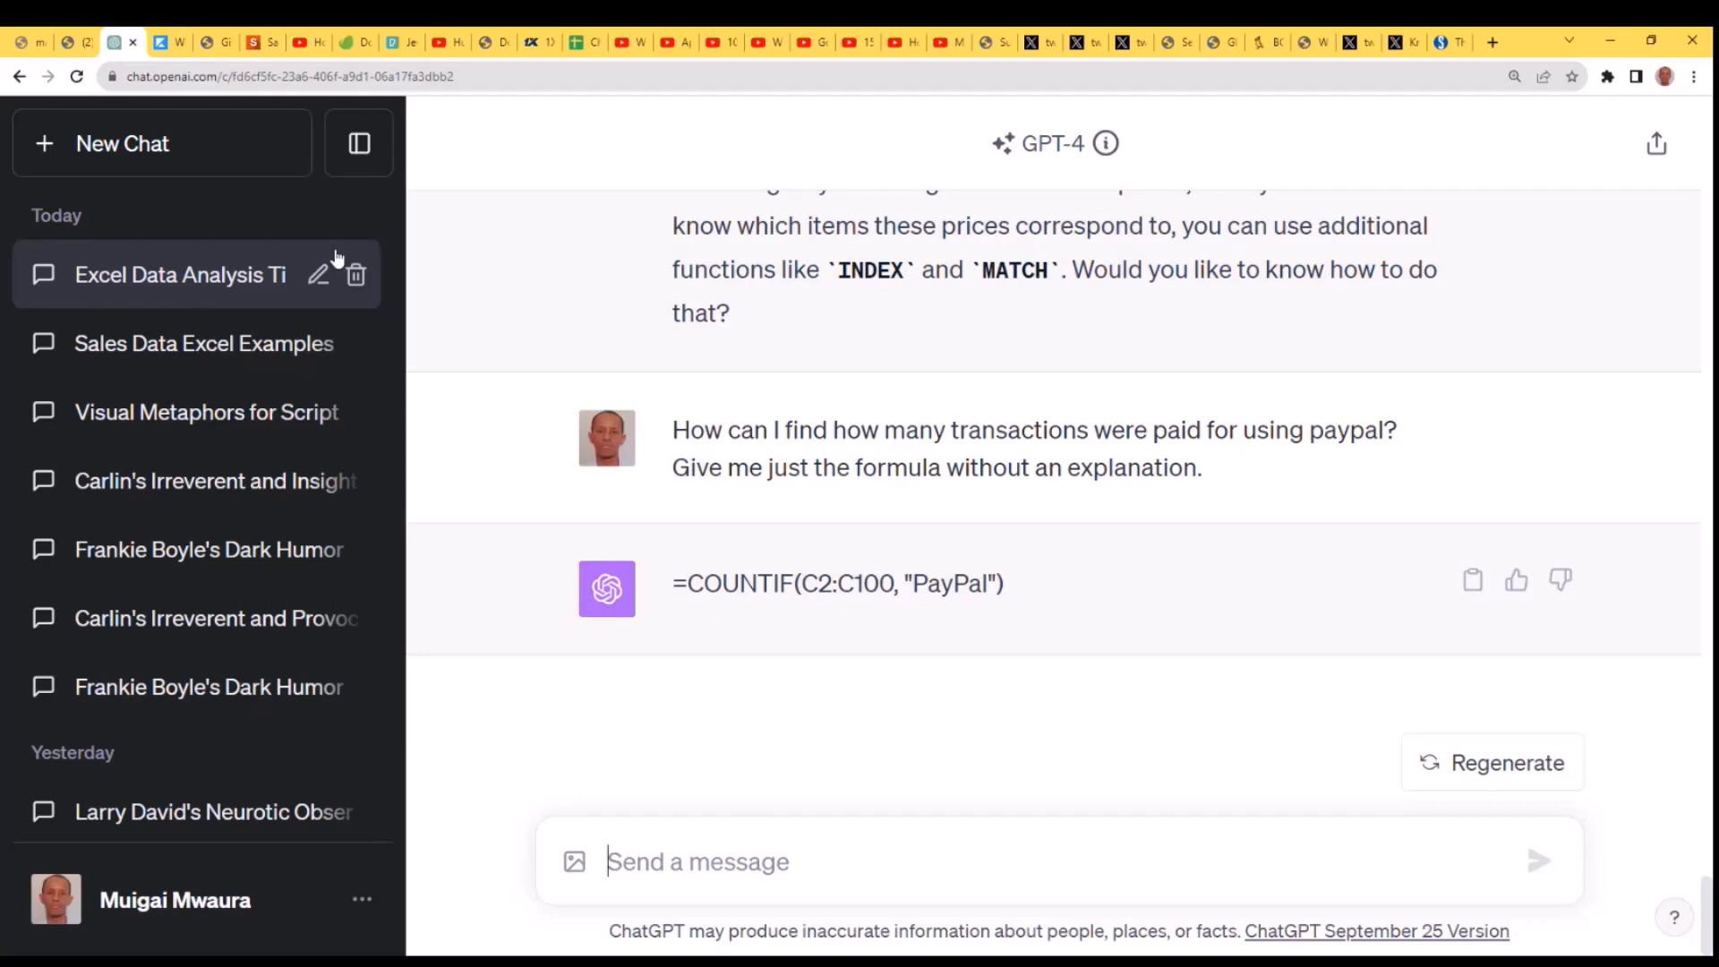
# - Hide the chat history sidebar and begin a new message: "I want you to give me a formula for a column"
pyautogui.click(383, 170)
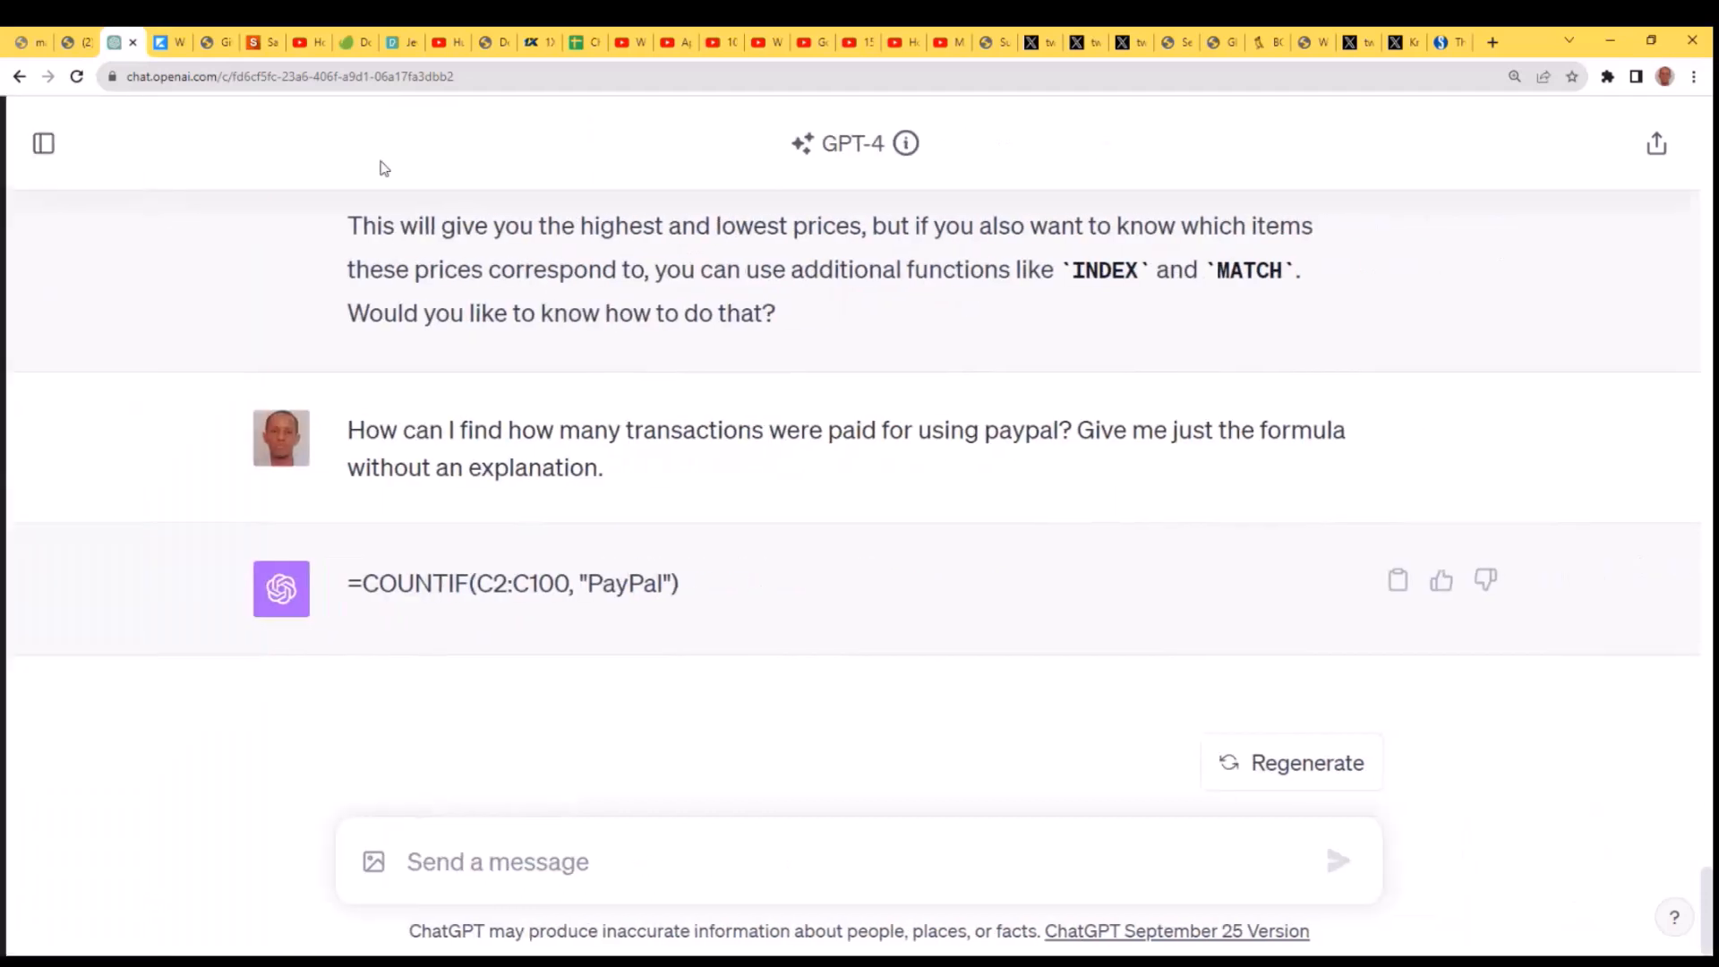
pyautogui.click(691, 857)
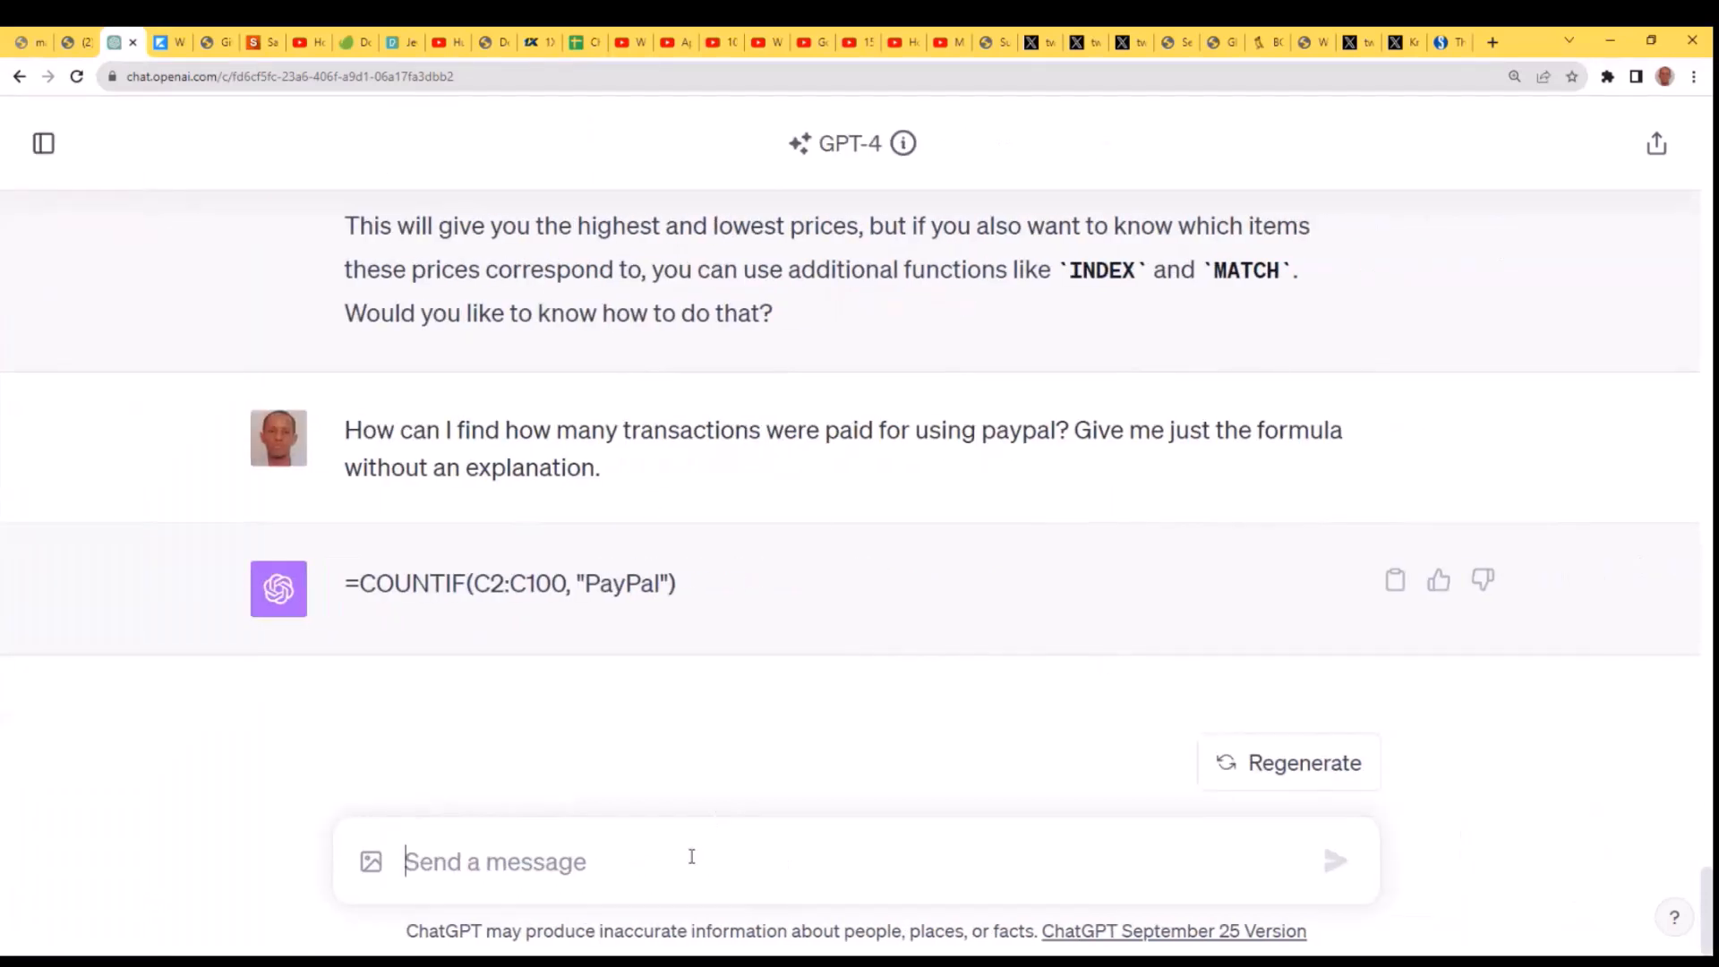
pyautogui.write('I')
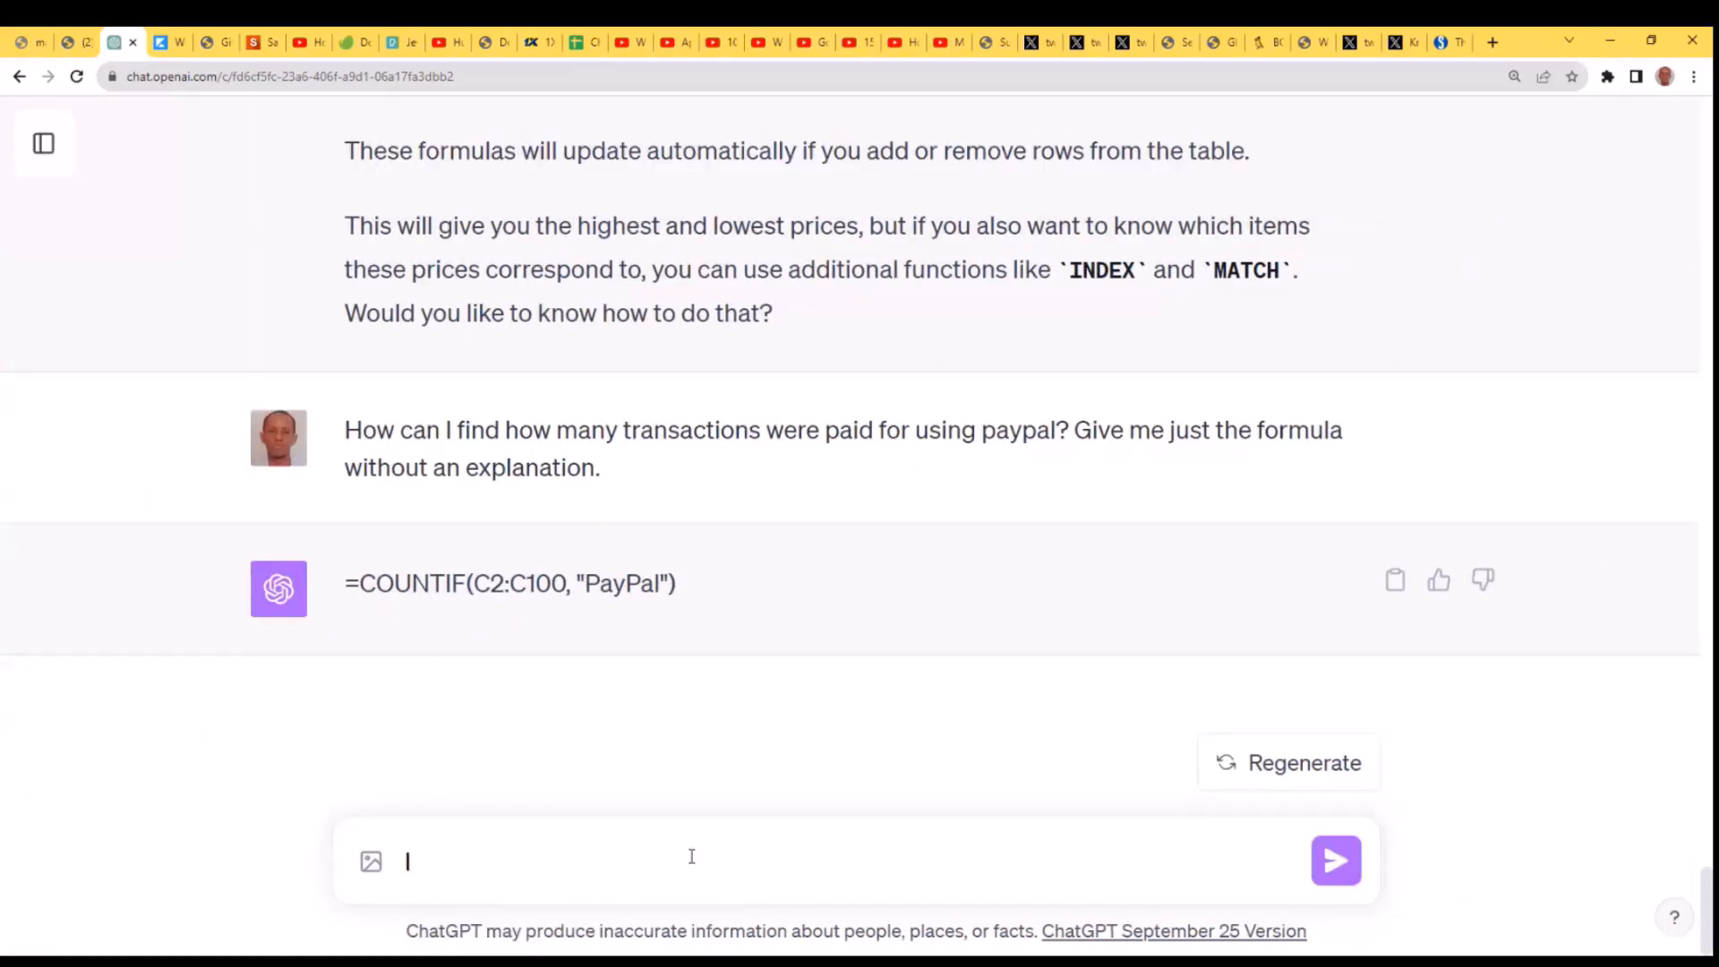
pyautogui.write(' want you to ')
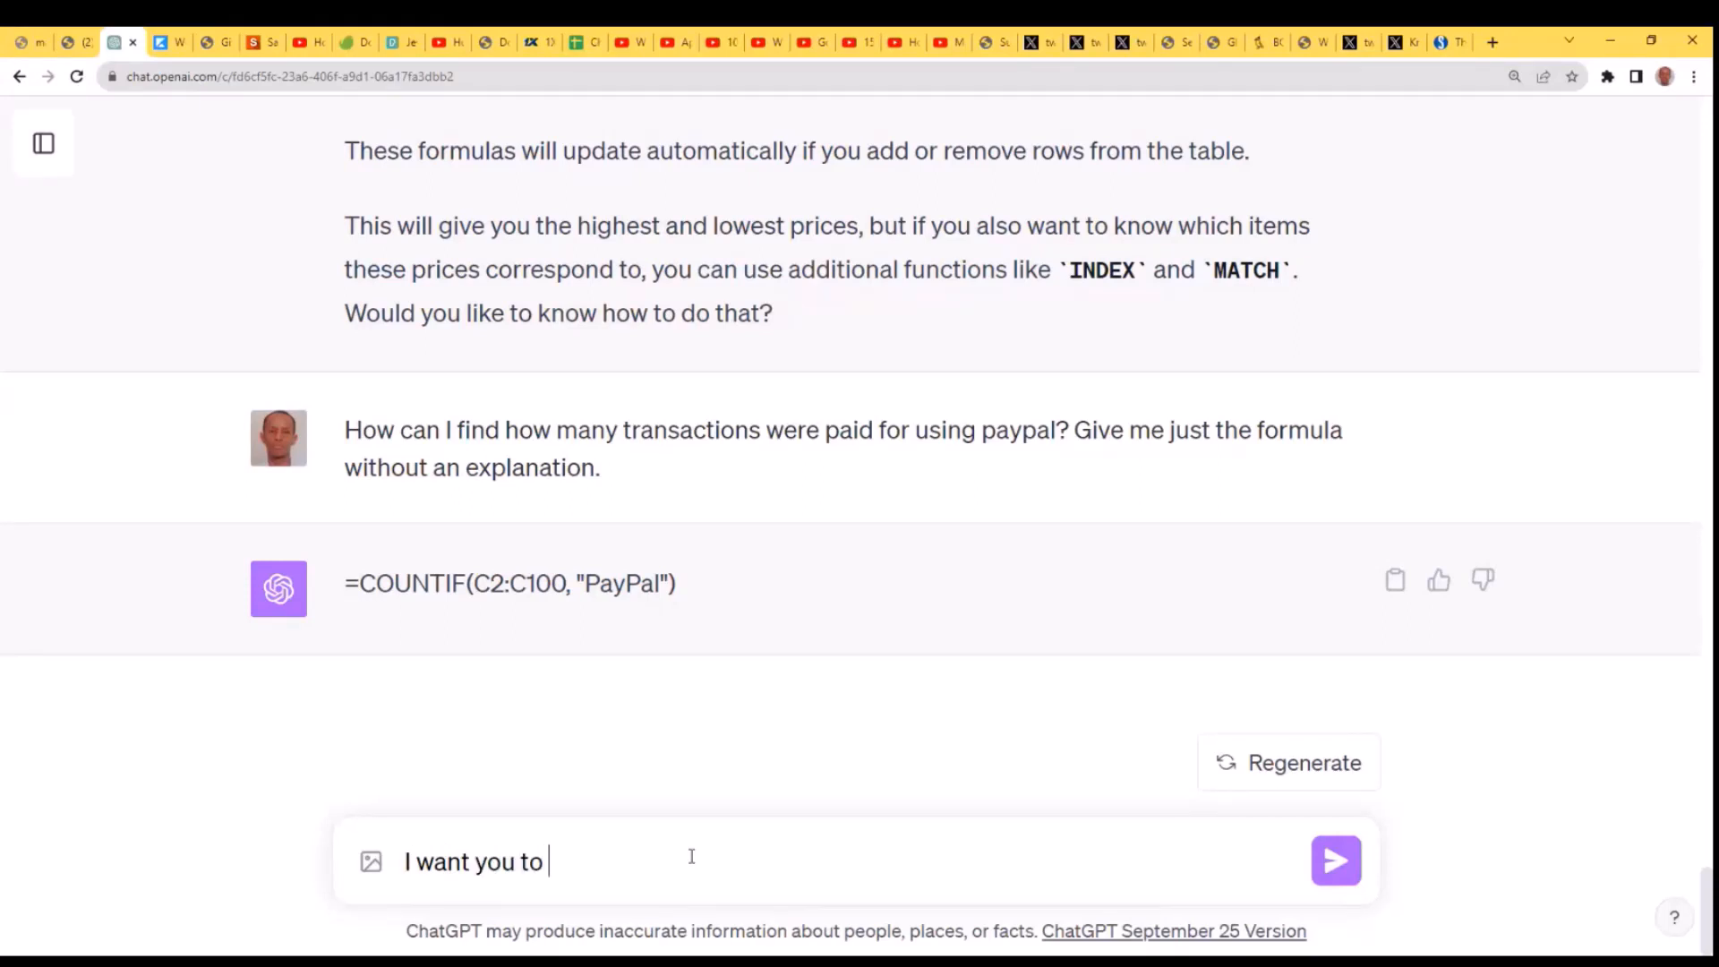
pyautogui.write('give me a formula f')
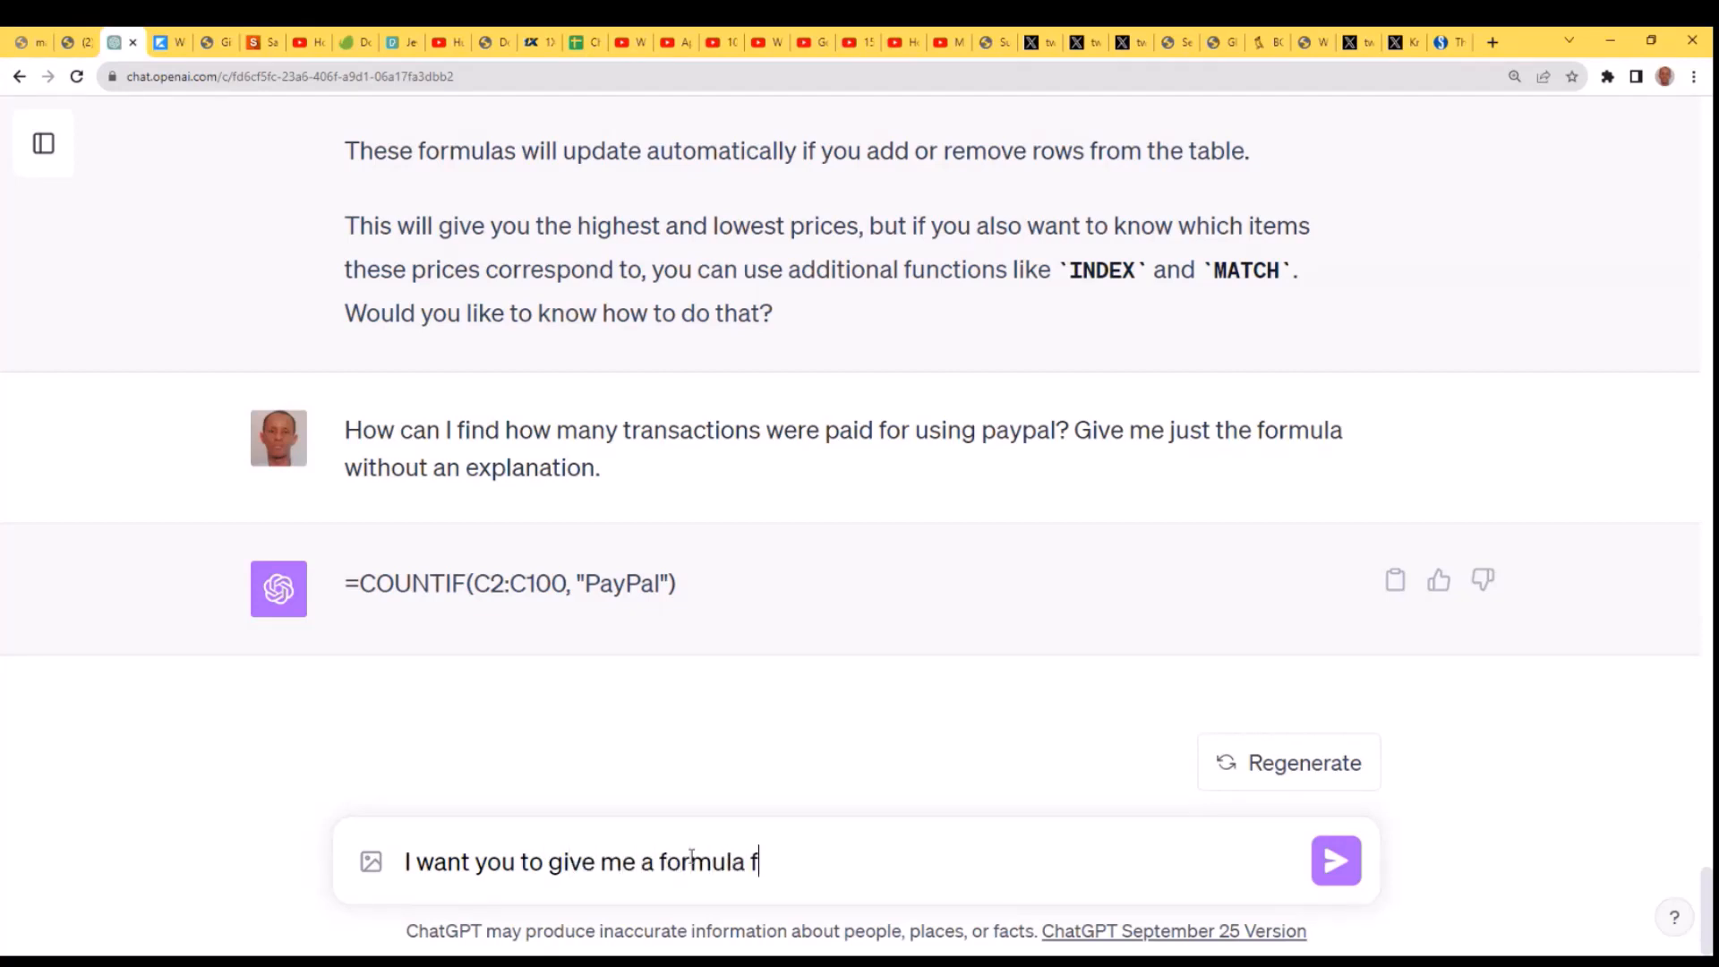
pyautogui.write('or a column')
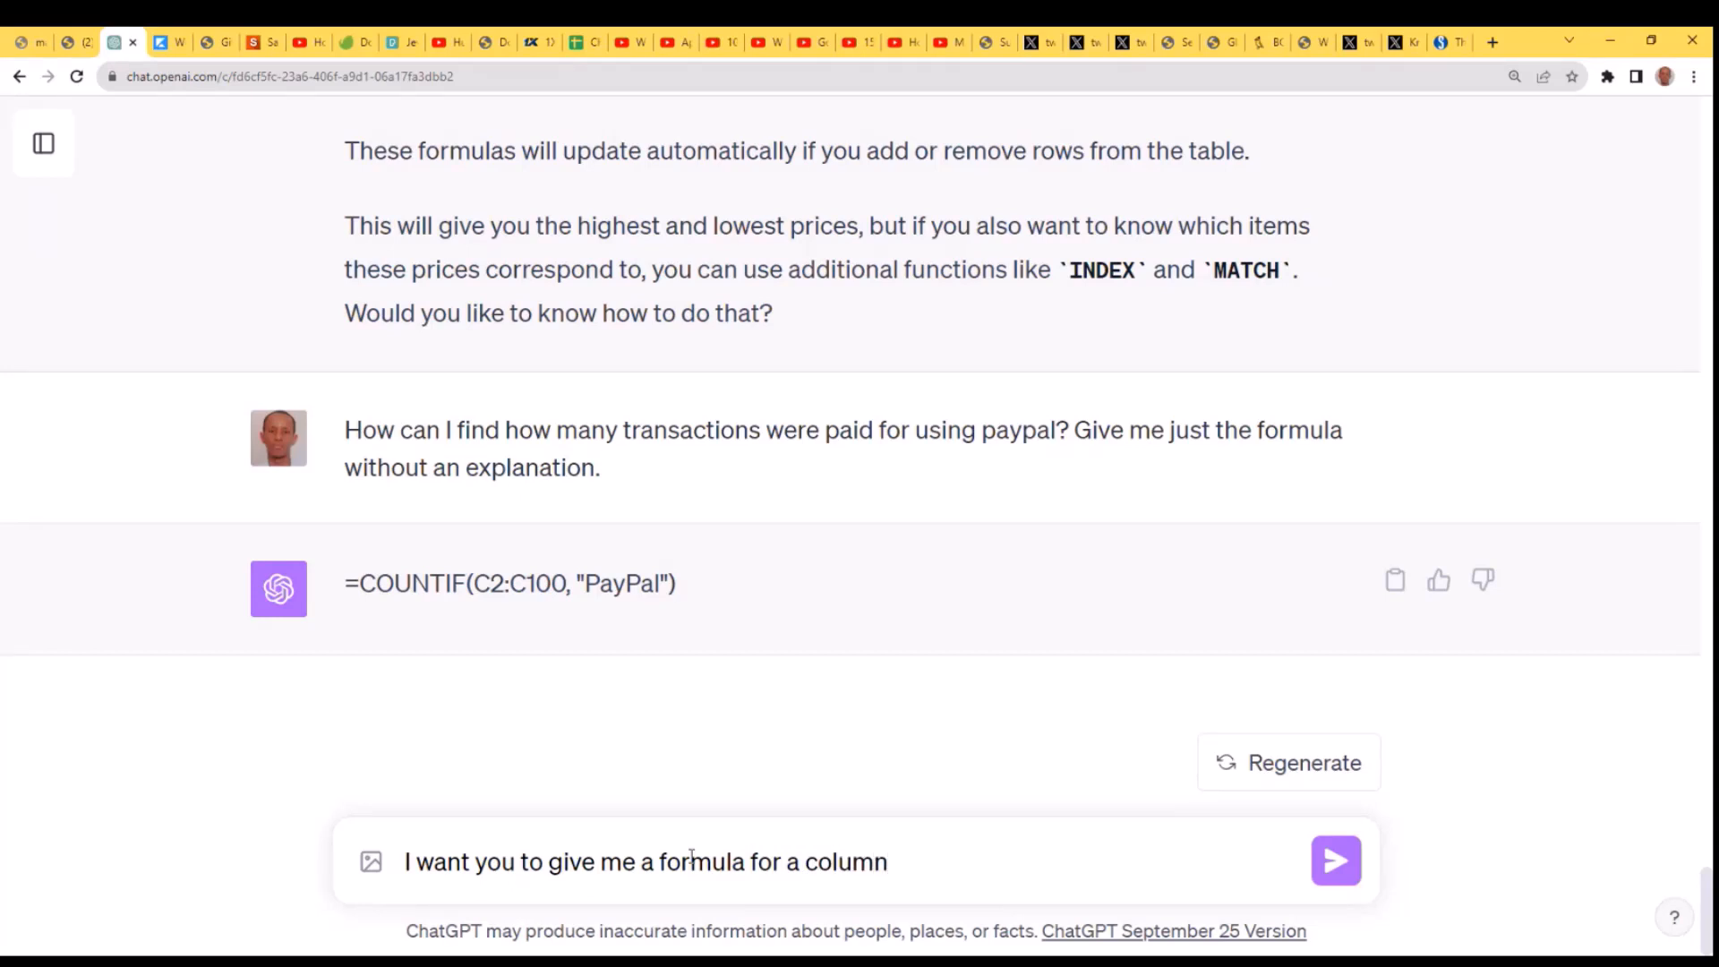
pyautogui.write(' that show')
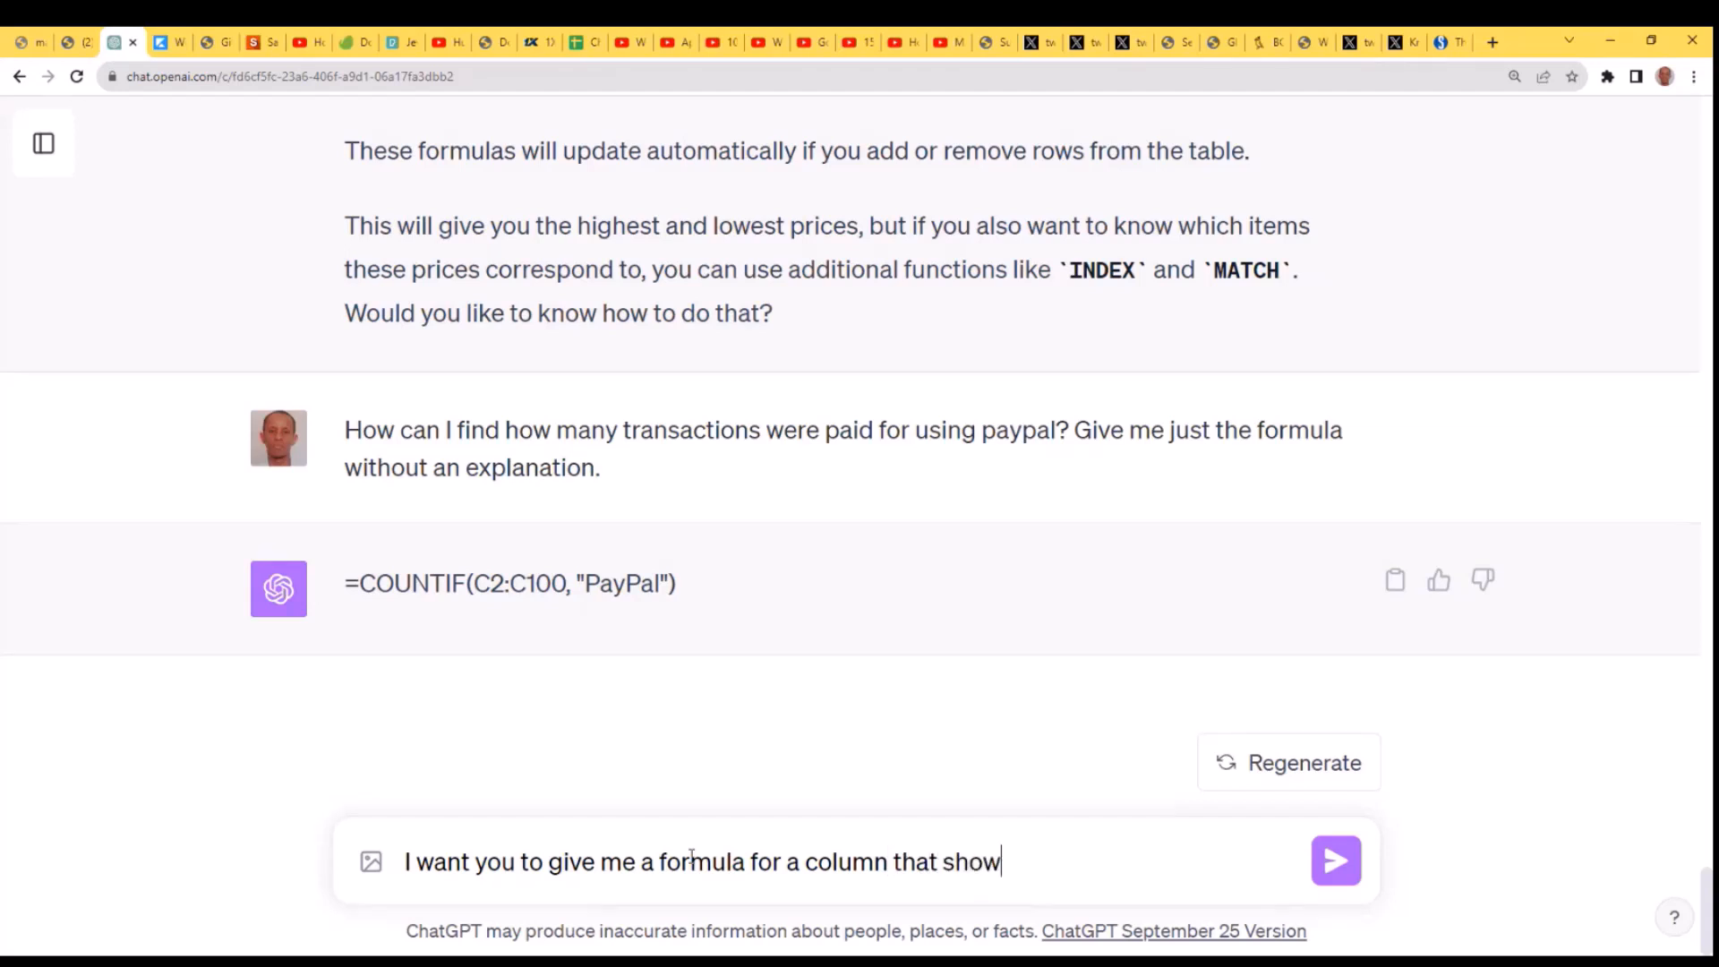
pyautogui.write('s "Free" if sh')
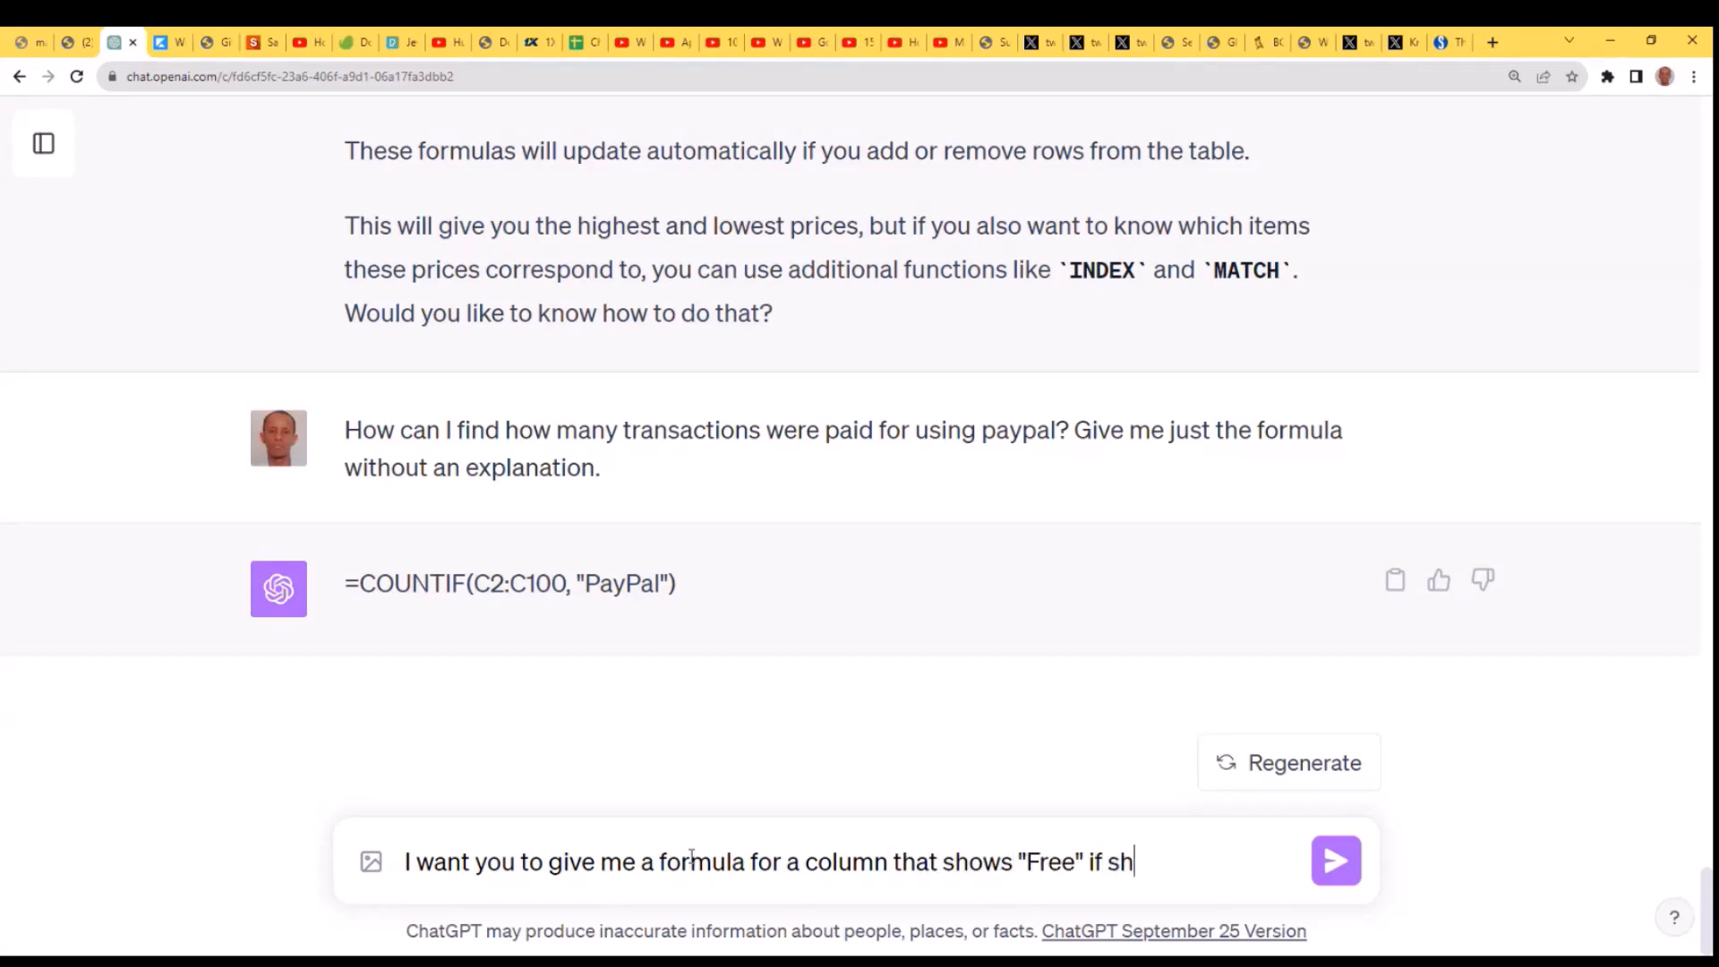
pyautogui.write('ipping as')
# - Complete the message with "that shows "Free" if shipping was 0 and "Paid" otherwise." and send it
pyautogui.press('BackSpace')
pyautogui.press('BackSpace')
pyautogui.write('was 0 and "')
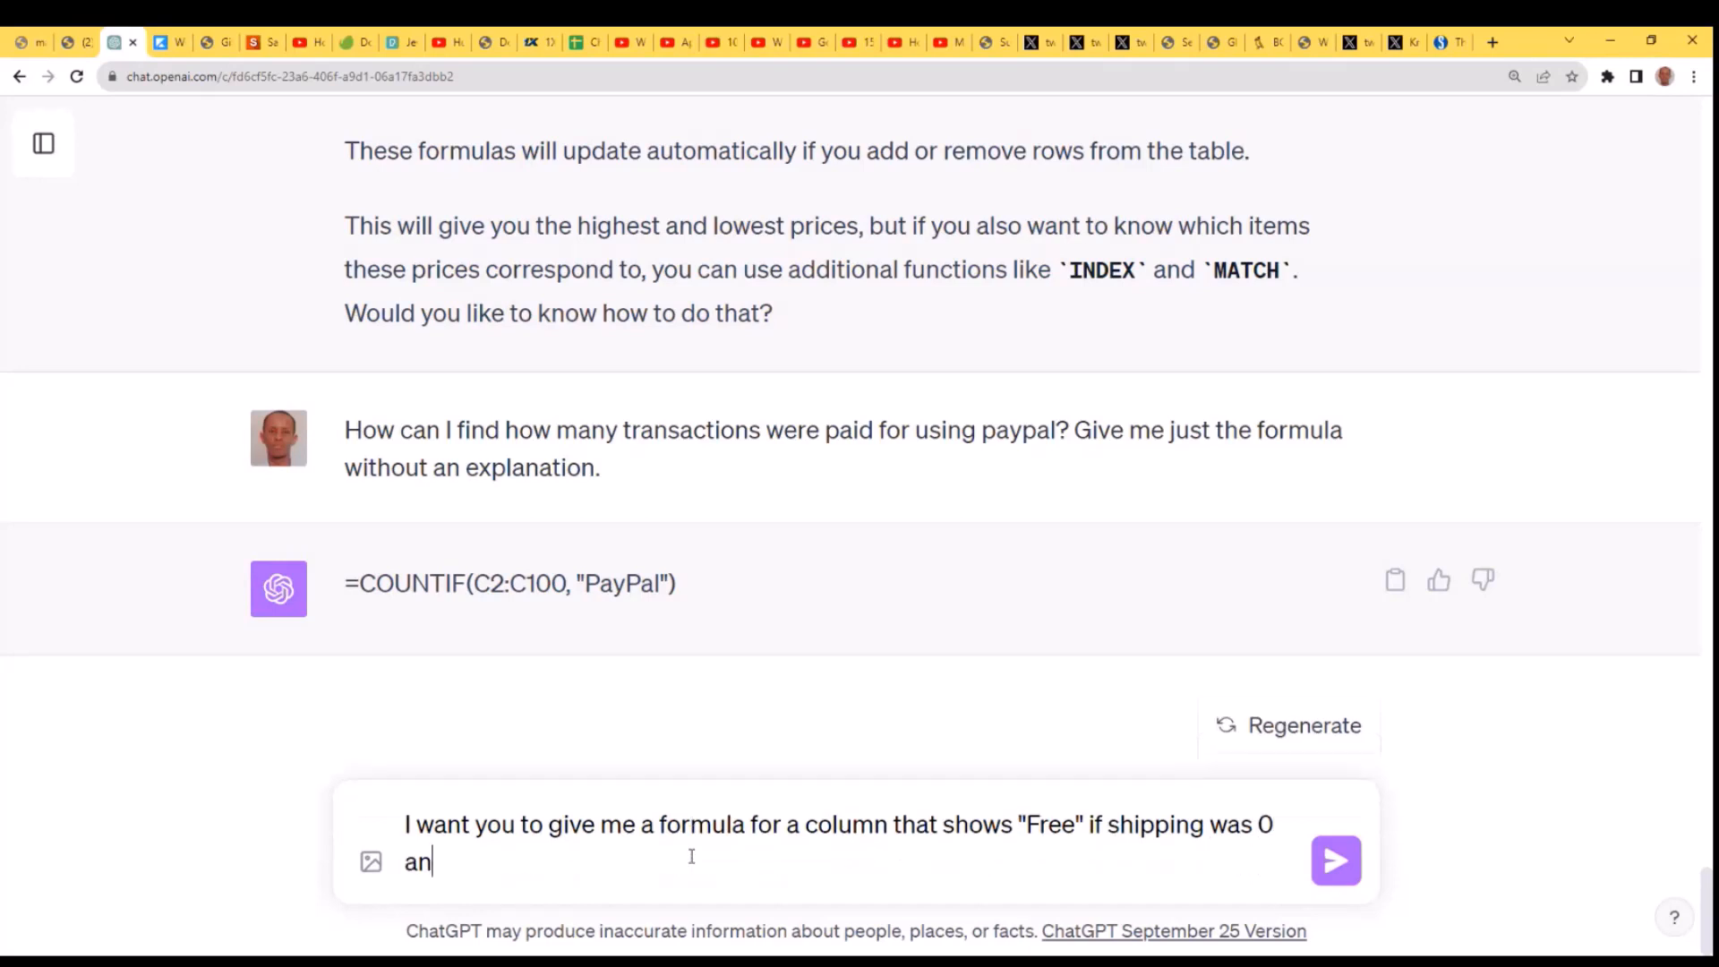
pyautogui.write('Paid" other')
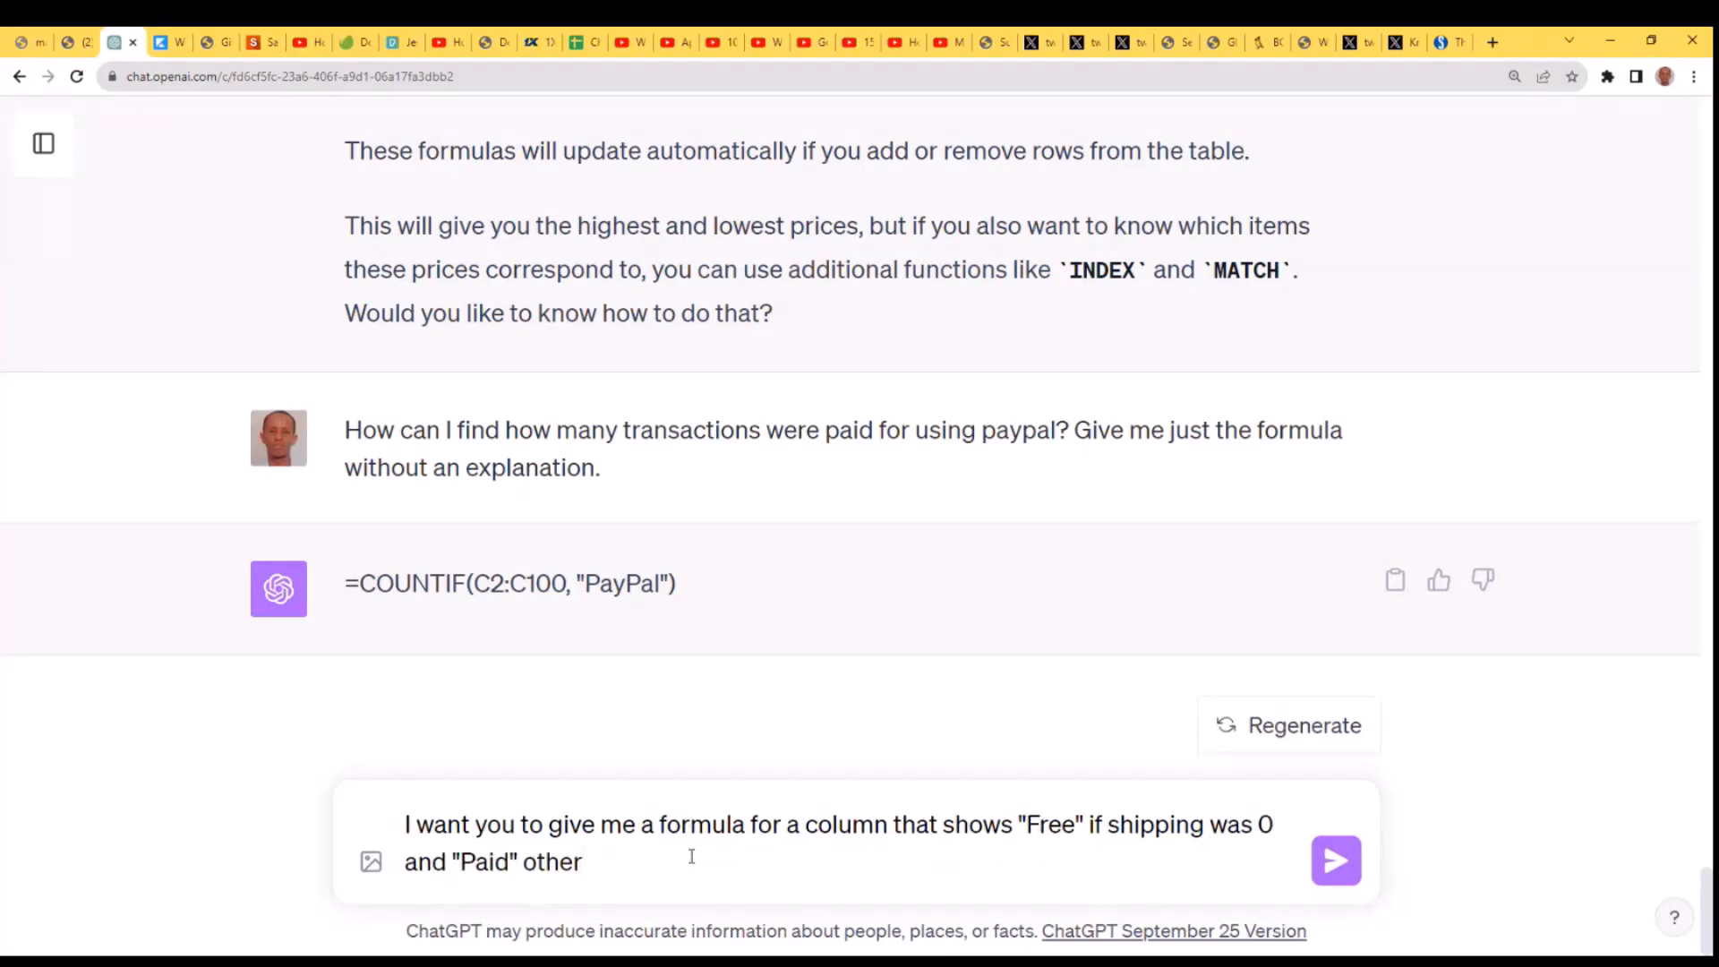
pyautogui.write('wise.')
pyautogui.hotkey('shift', 'Return')
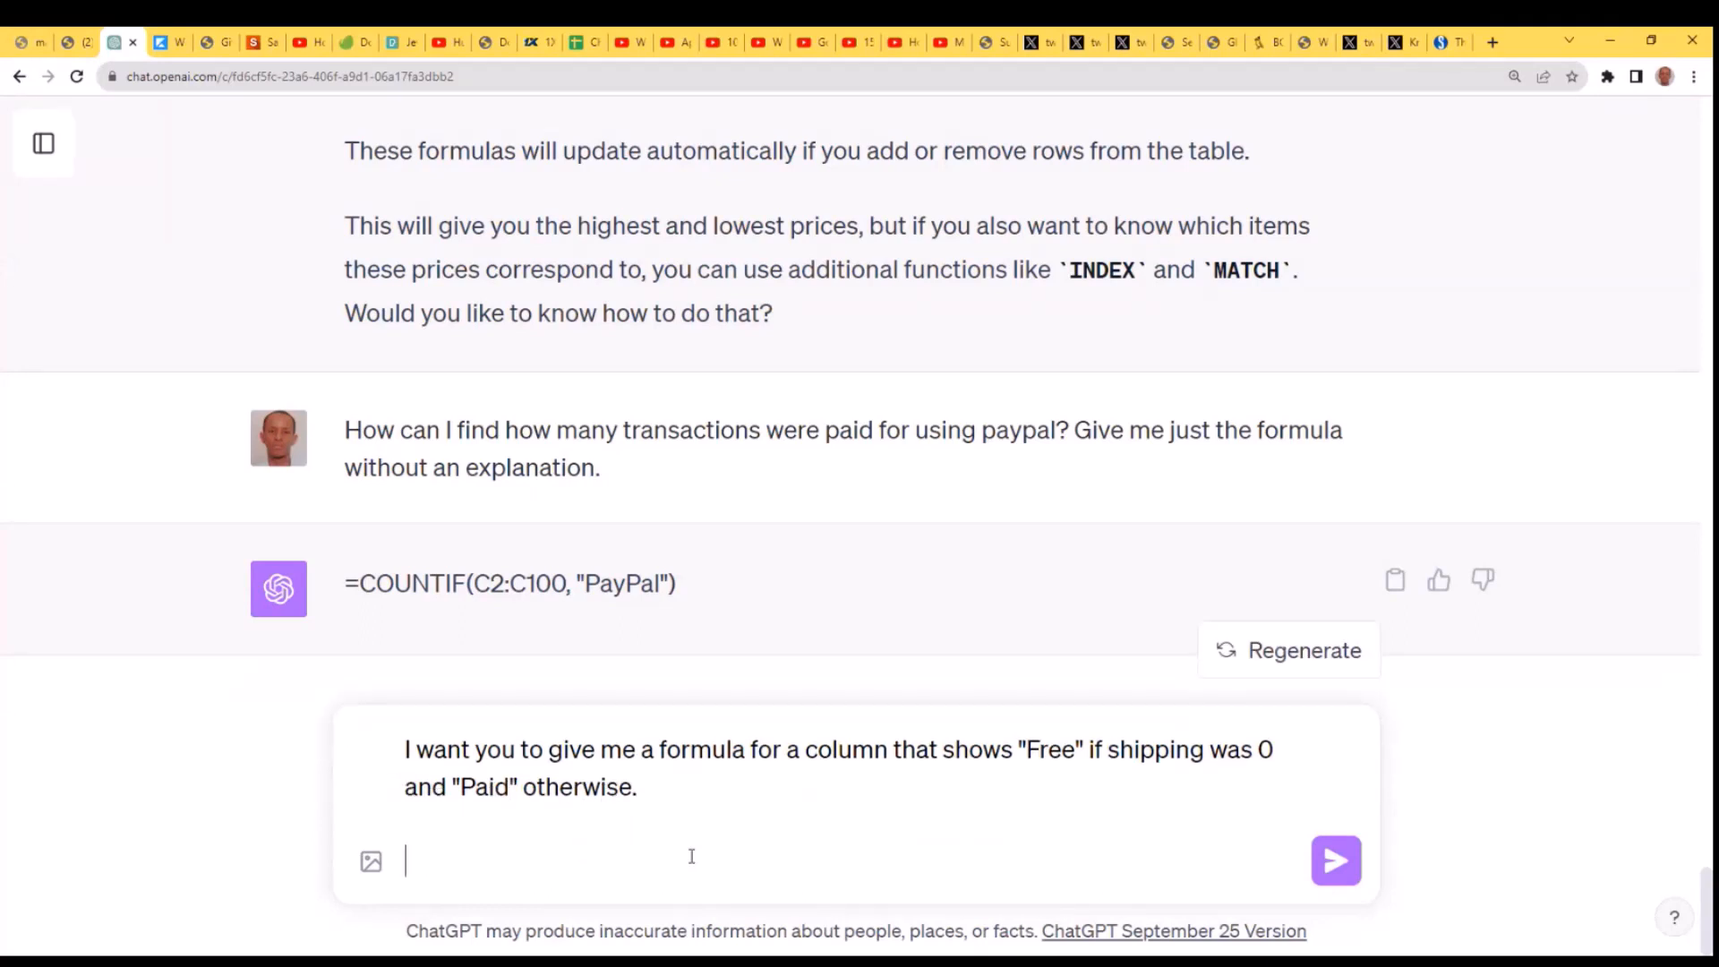
pyautogui.press('Return')
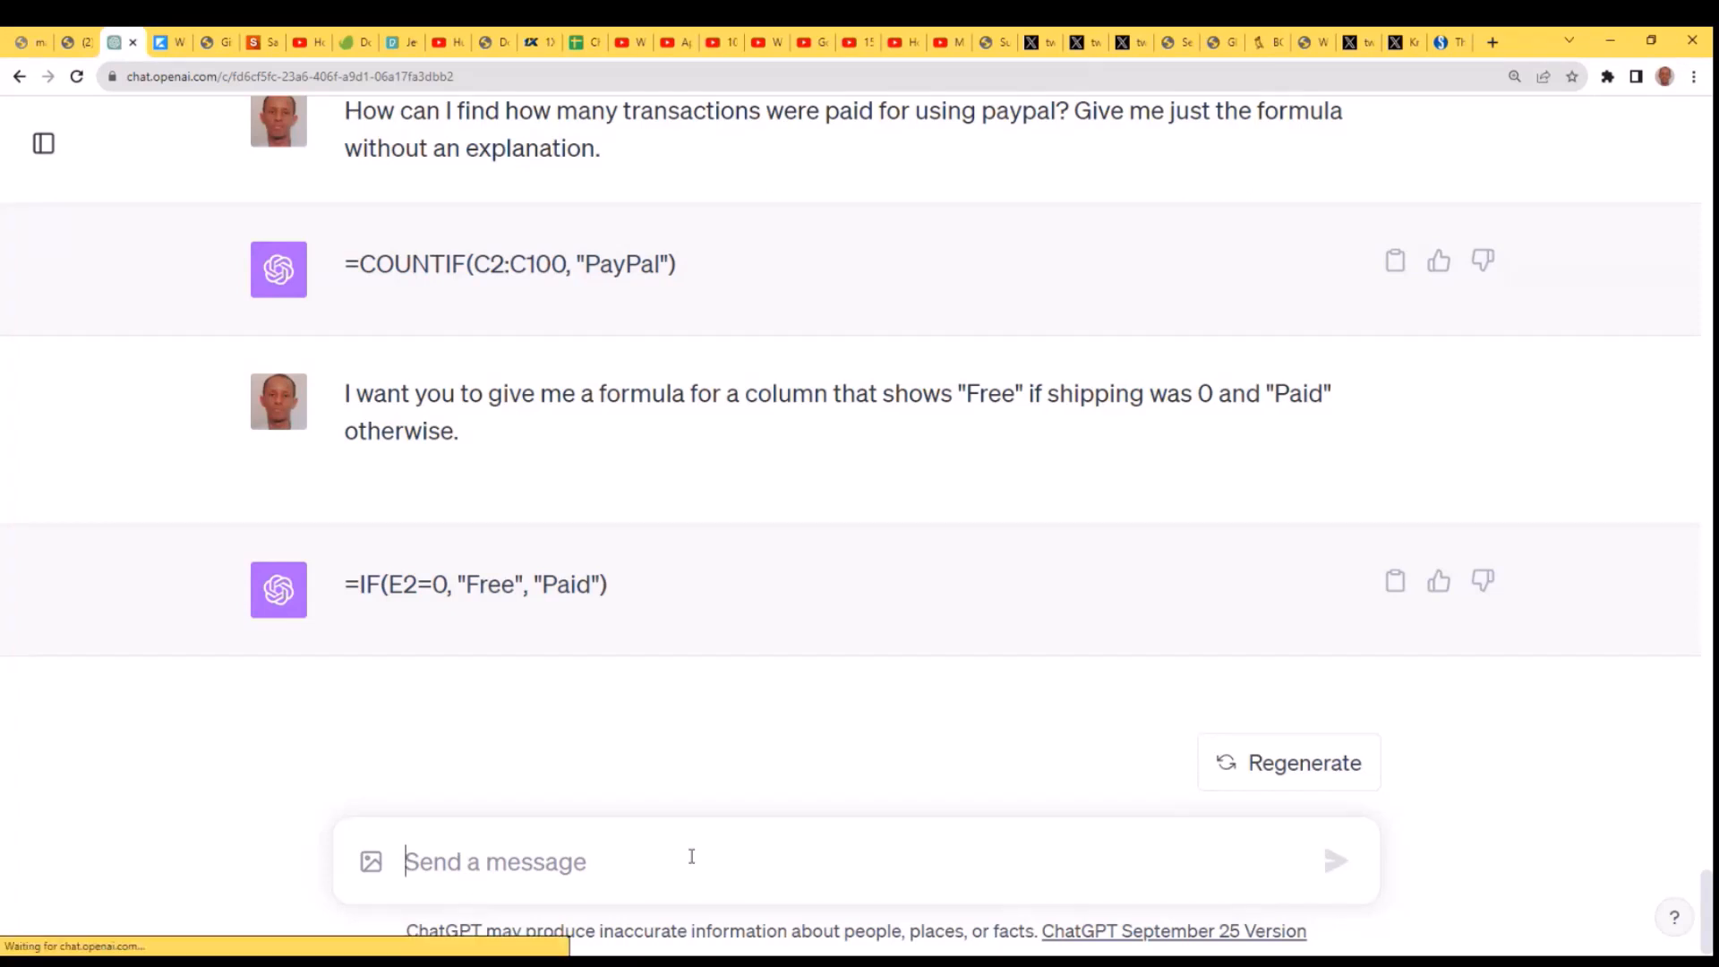
# - Send the follow-up message "Include an explanation" about the IF formula
pyautogui.write('CAn')
pyautogui.press('BackSpace')
pyautogui.press('BackSpace')
pyautogui.press('BackSpace')
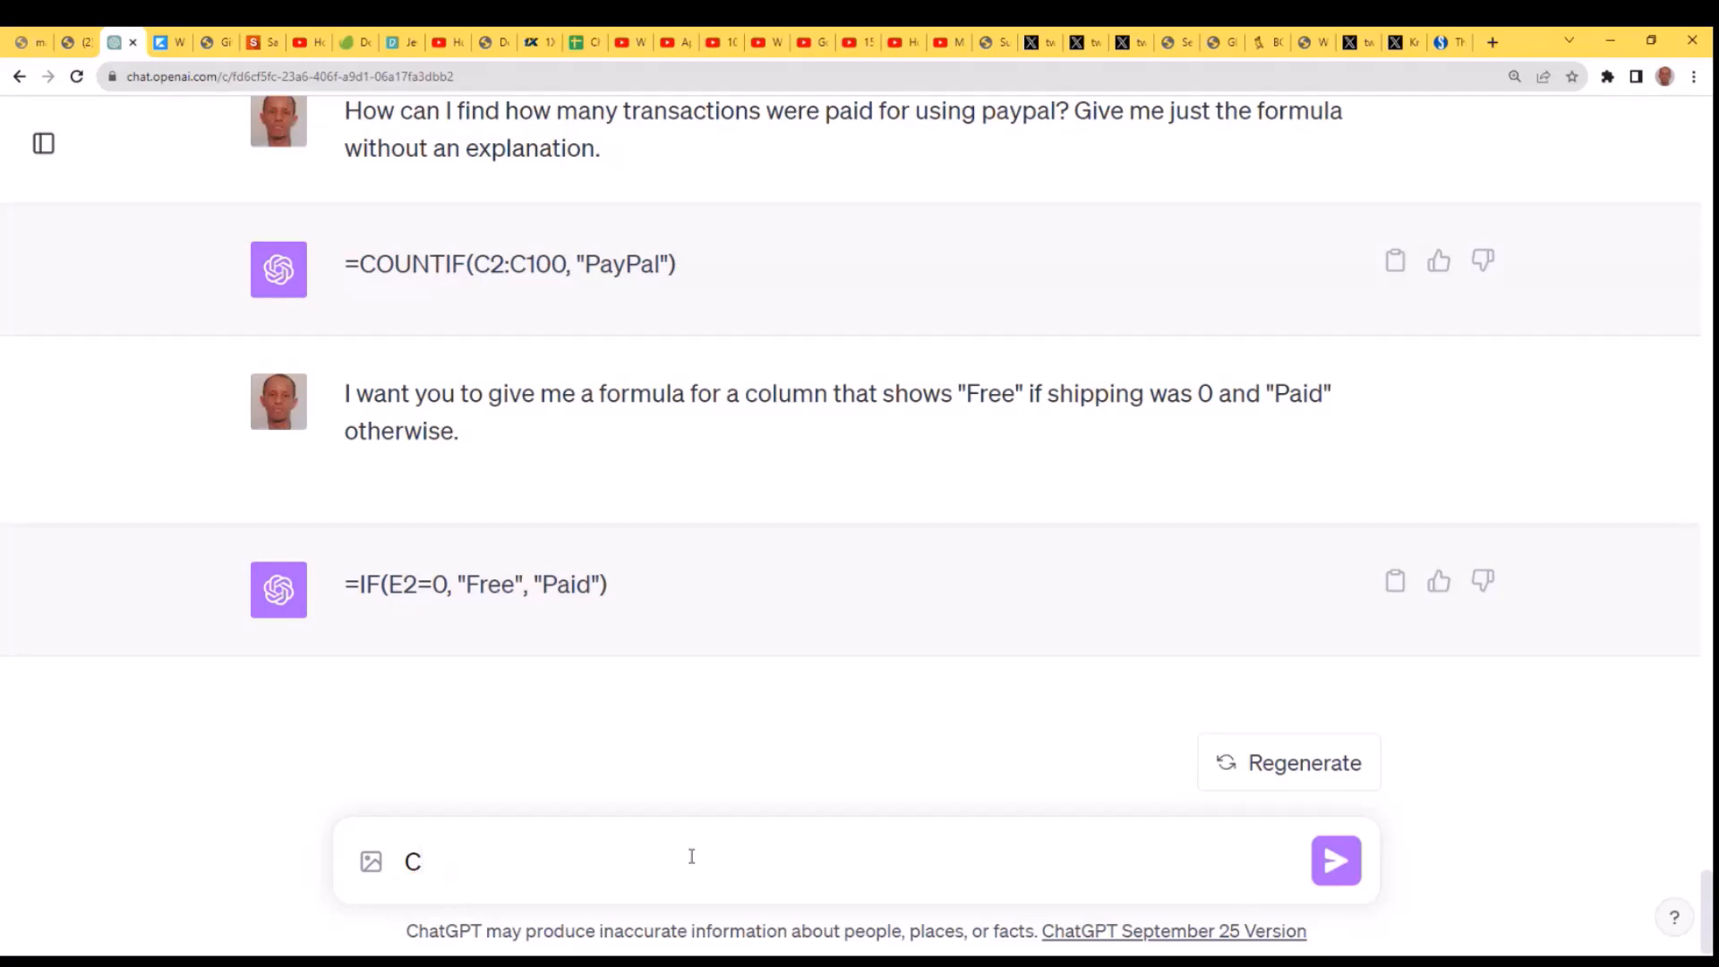
pyautogui.write('Include an expla')
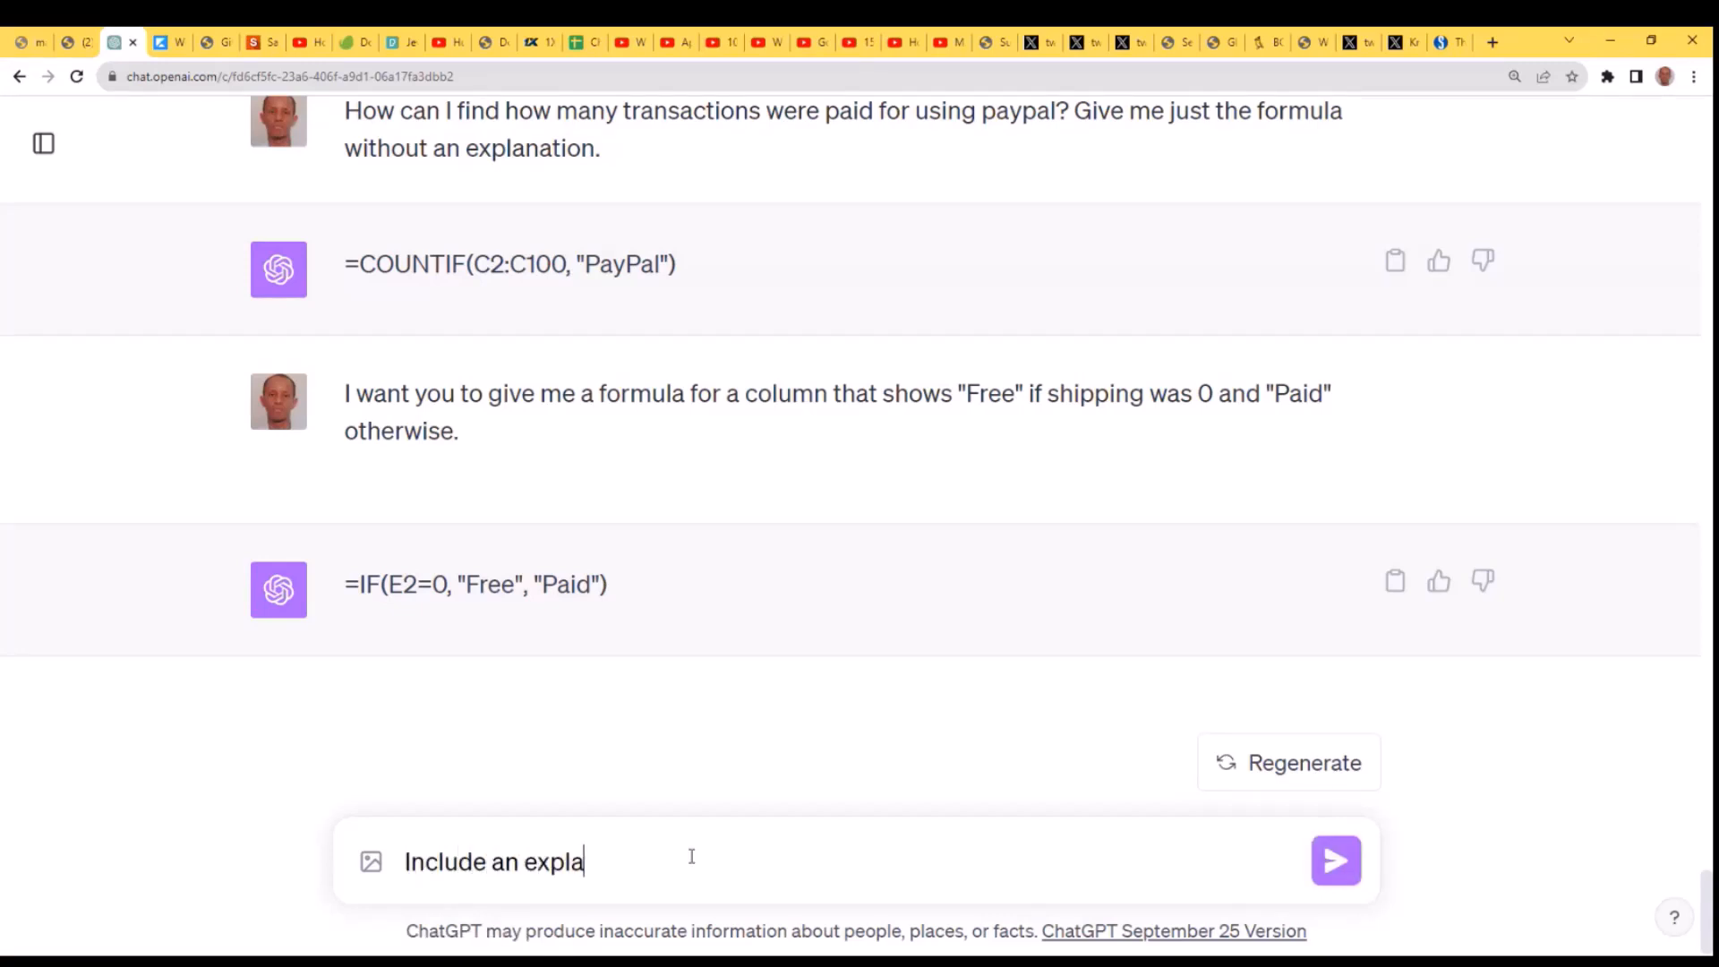
pyautogui.write('nation')
pyautogui.press('Return')
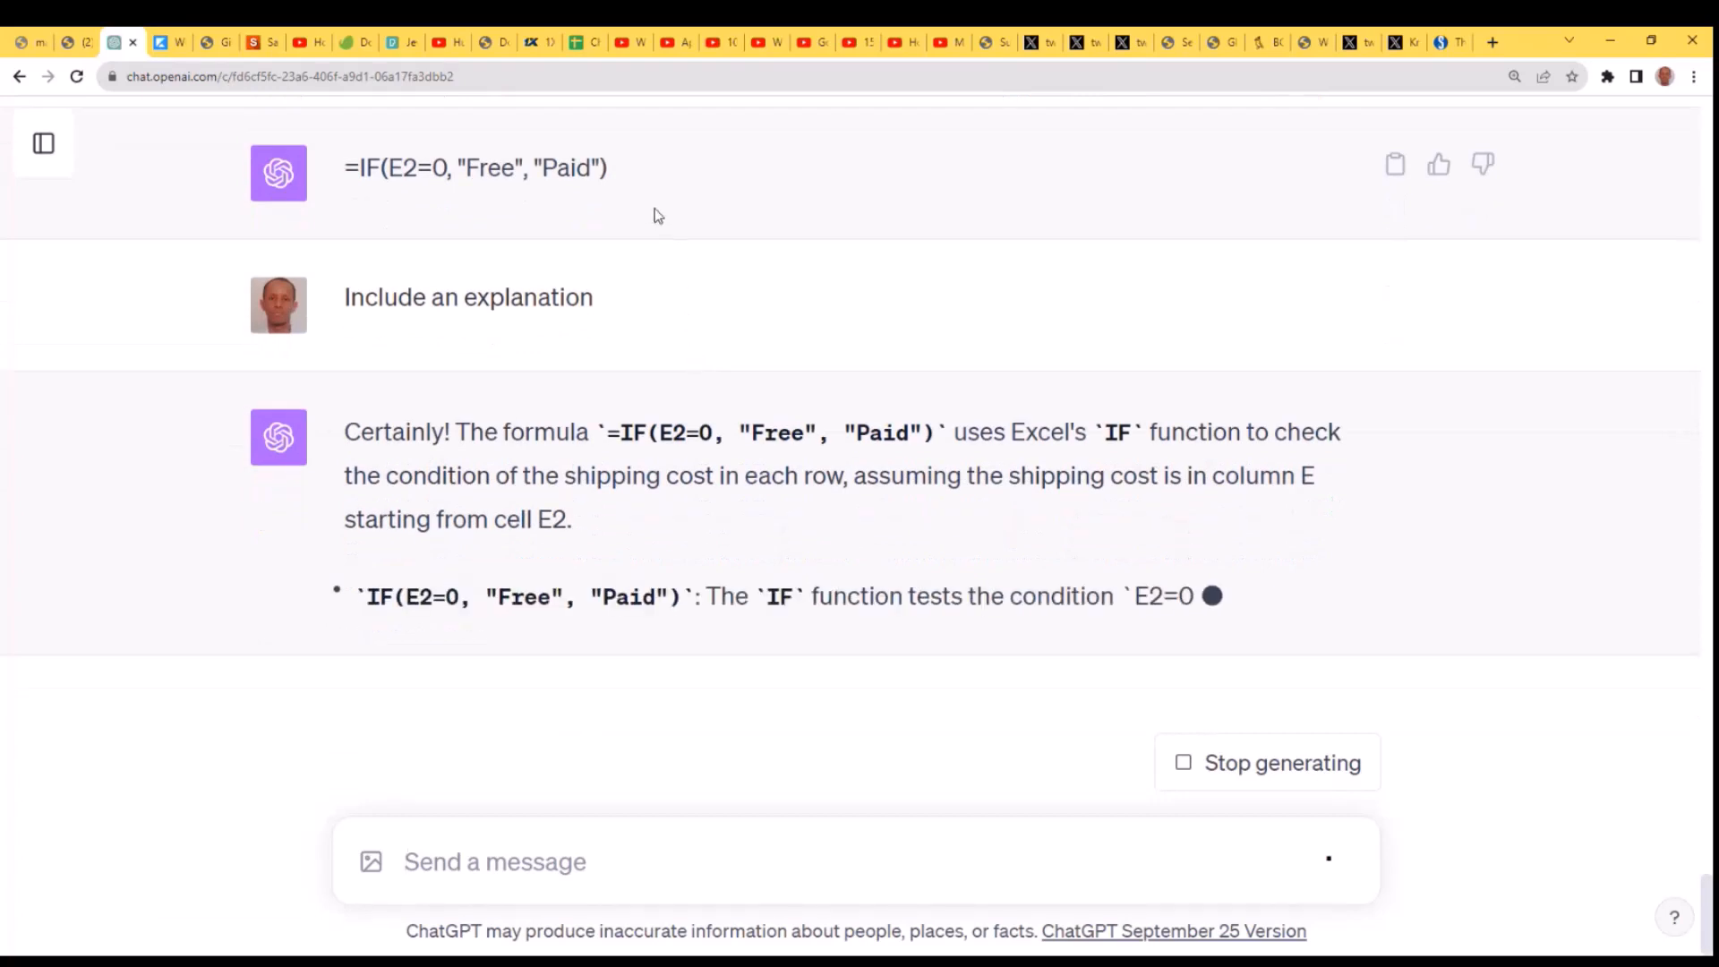
# - Select the formula =IF(E2=0, "Free", "Paid") in ChatGPT's reply above the explanation request
pyautogui.moveTo(644, 123); pyautogui.dragTo(417, 125)
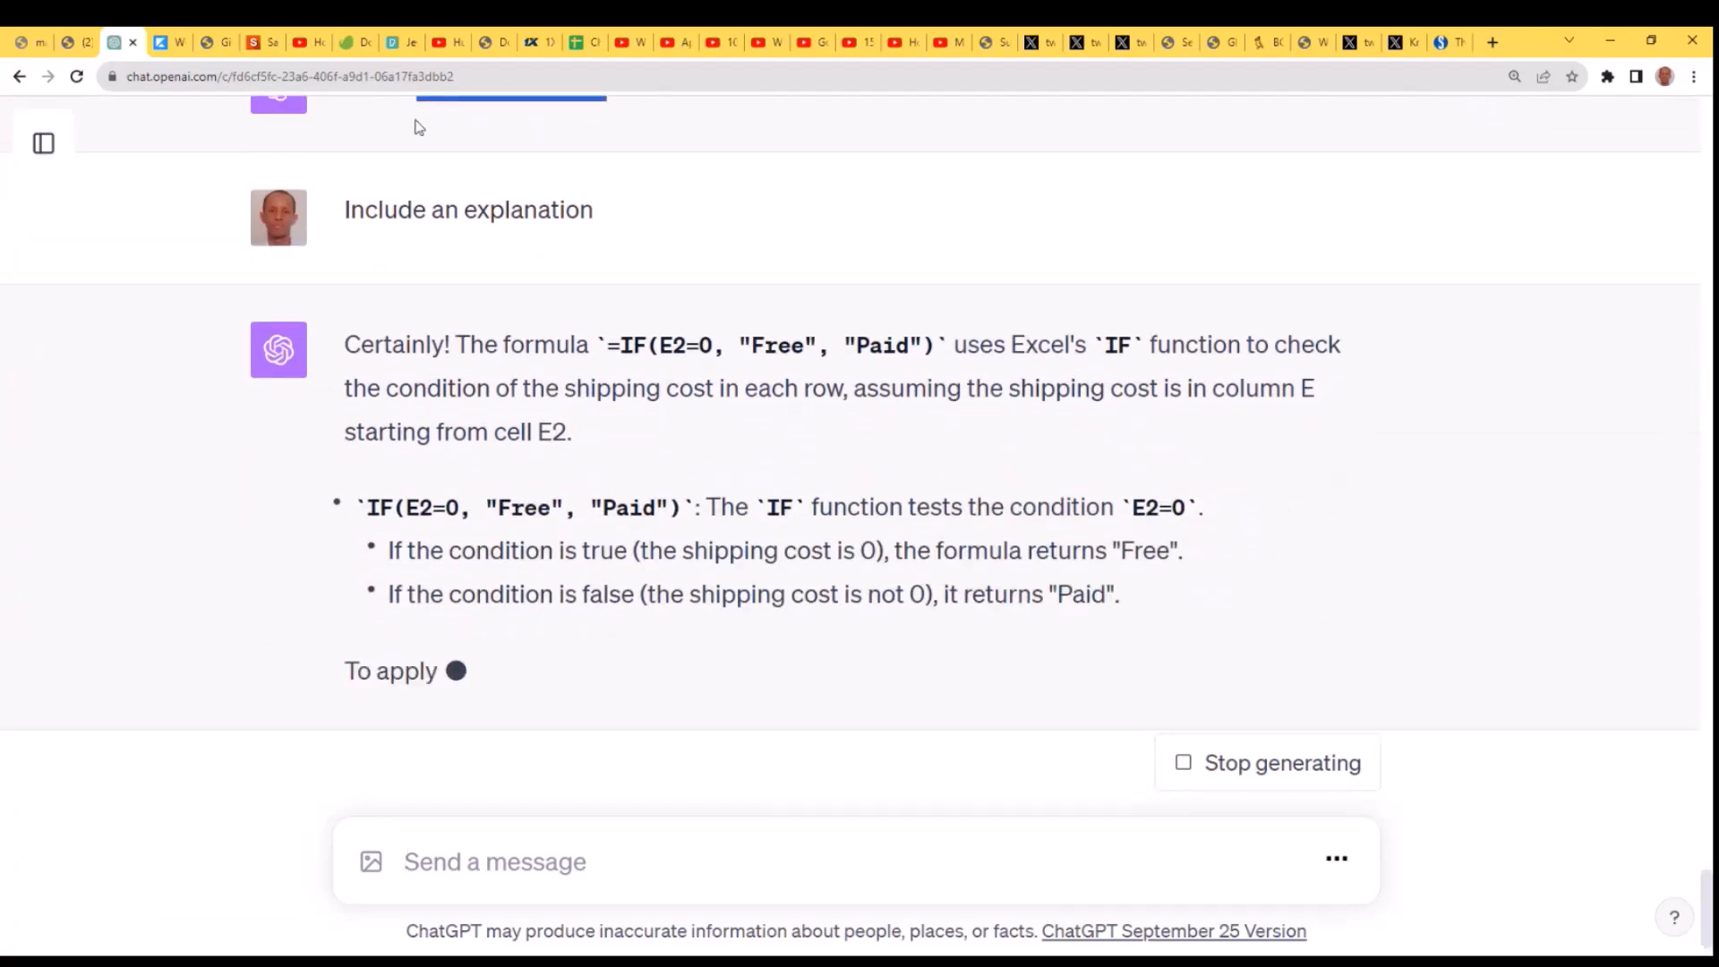
pyautogui.scroll(3, 770, 268)
pyautogui.scroll(2, 769, 268)
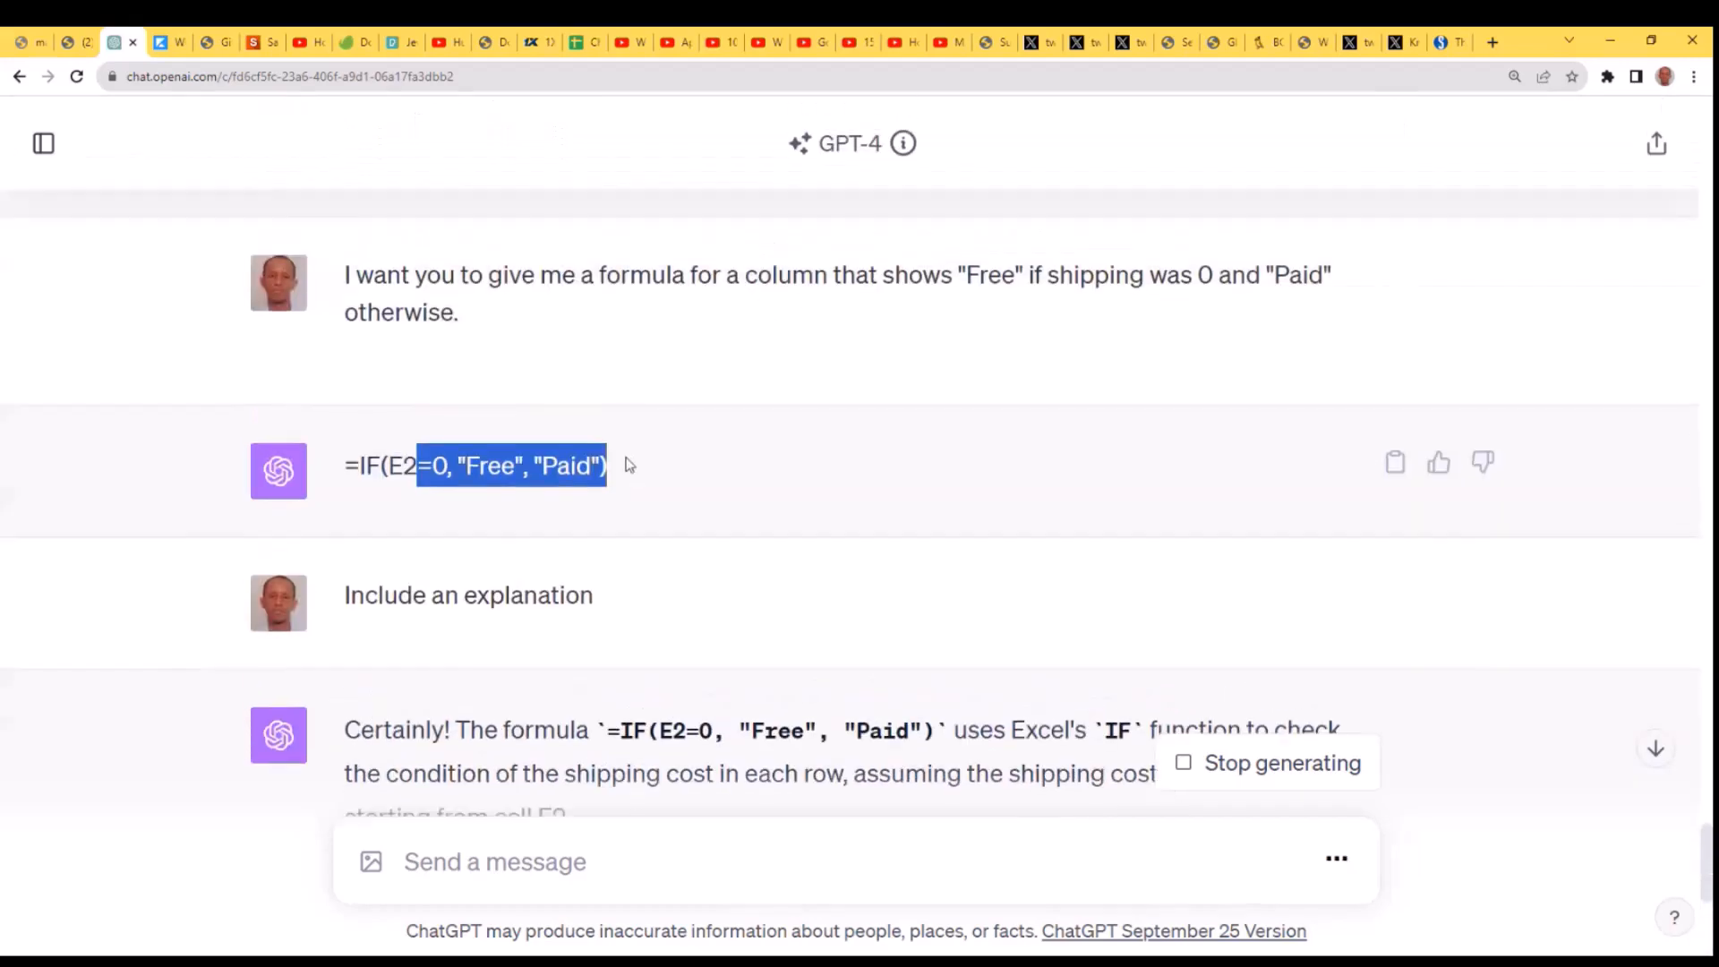
pyautogui.moveTo(627, 466); pyautogui.dragTo(324, 474)
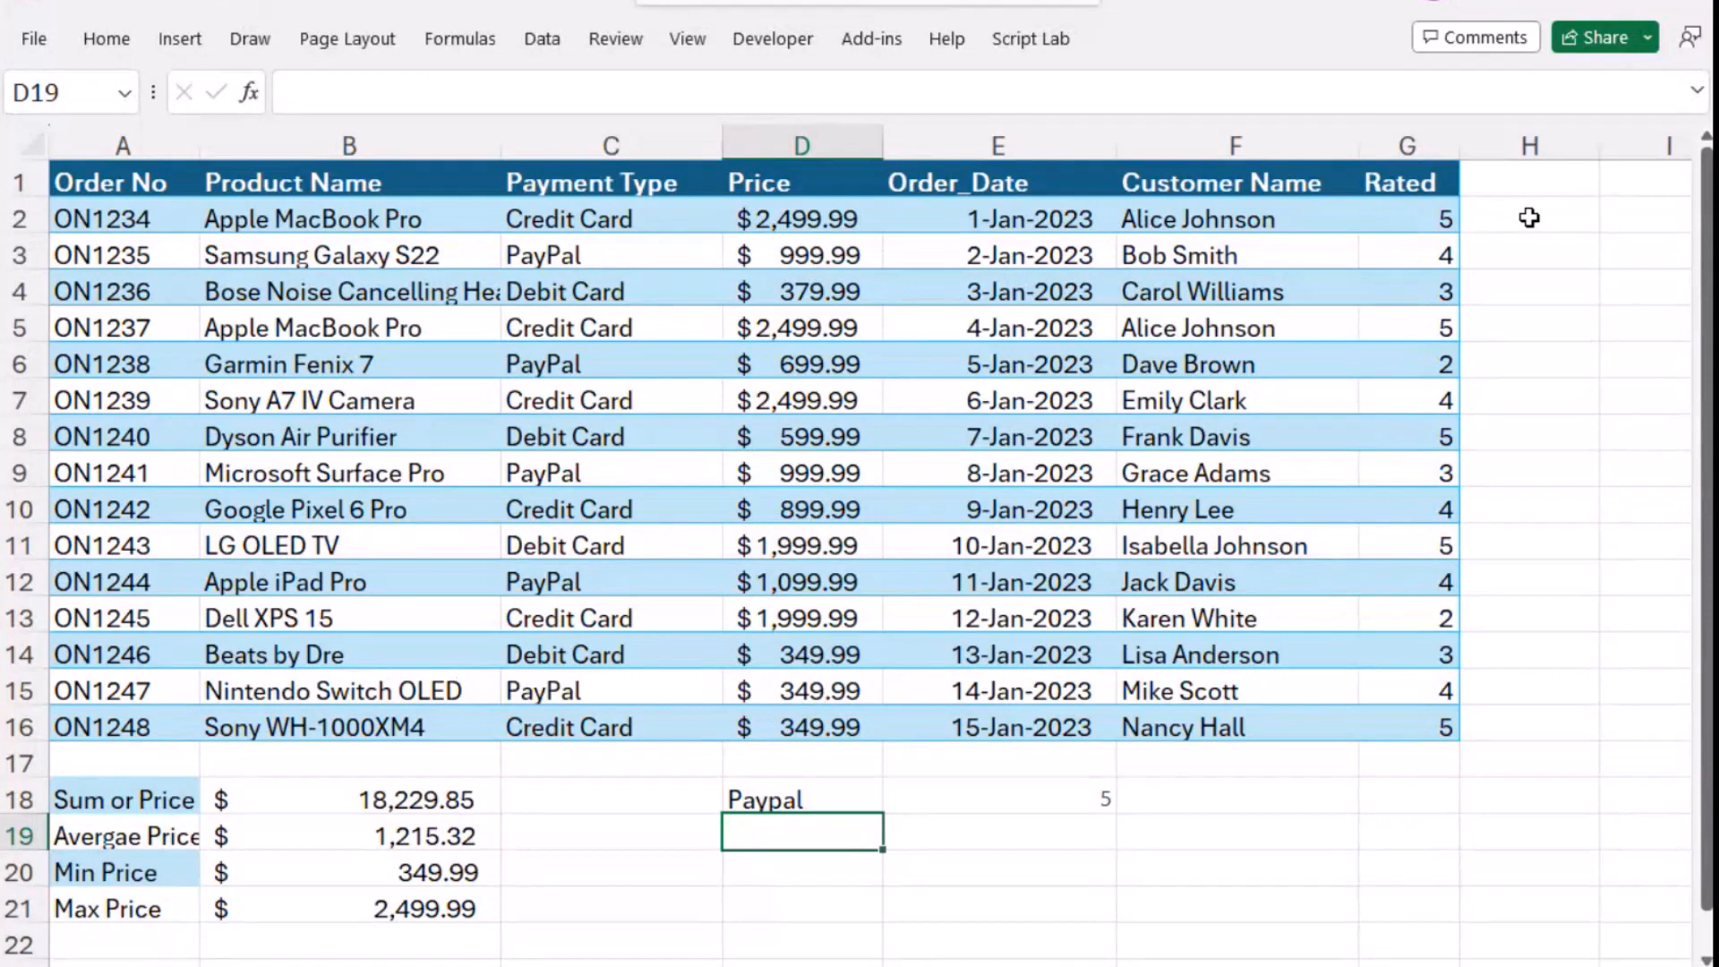
pyautogui.click(1504, 213)
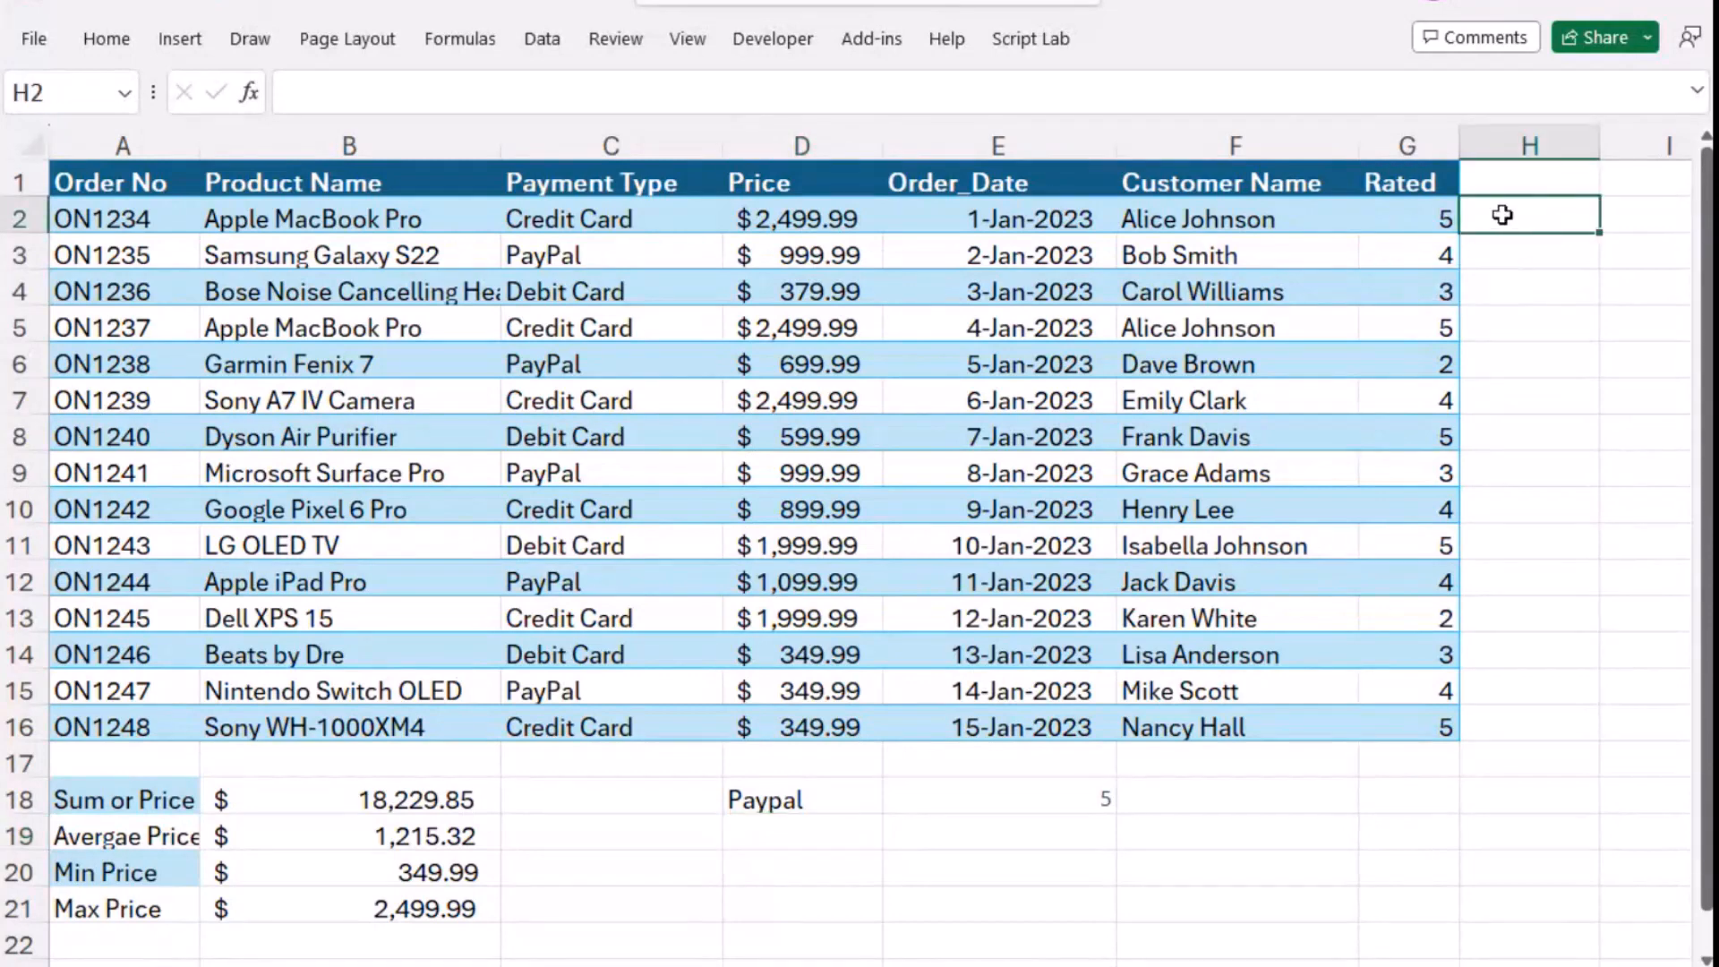
pyautogui.write('=IF(')
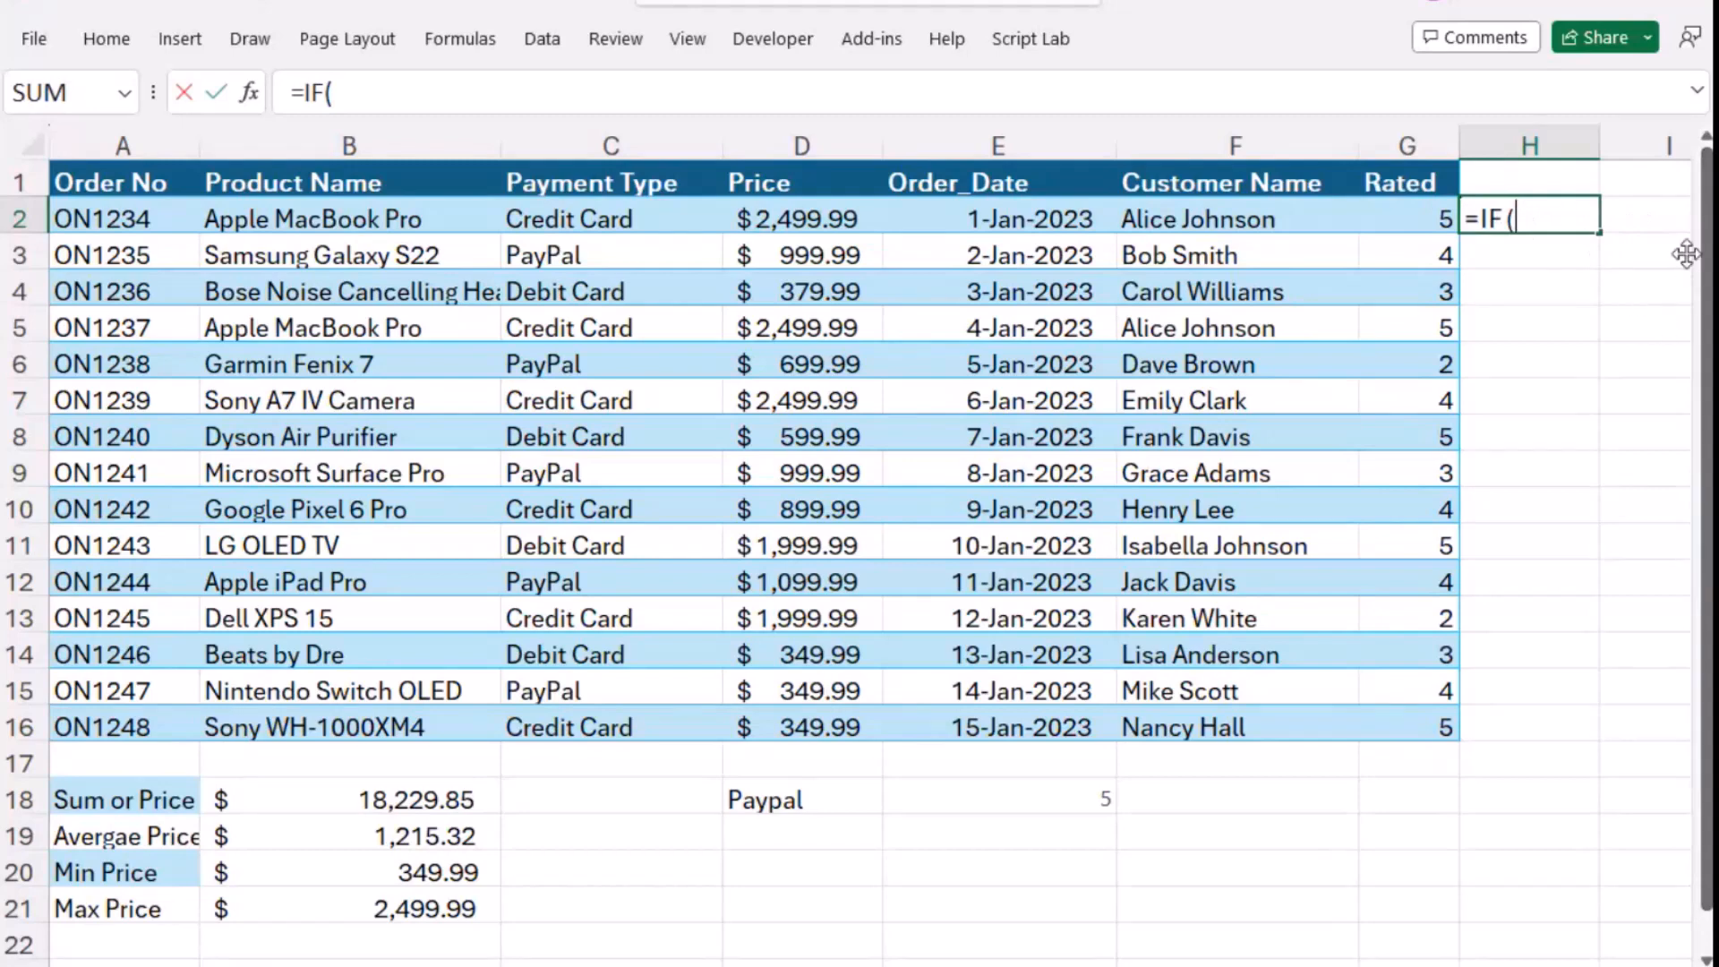
pyautogui.press('BackSpace')
pyautogui.press('BackSpace')
pyautogui.press('BackSpace')
pyautogui.press('BackSpace')
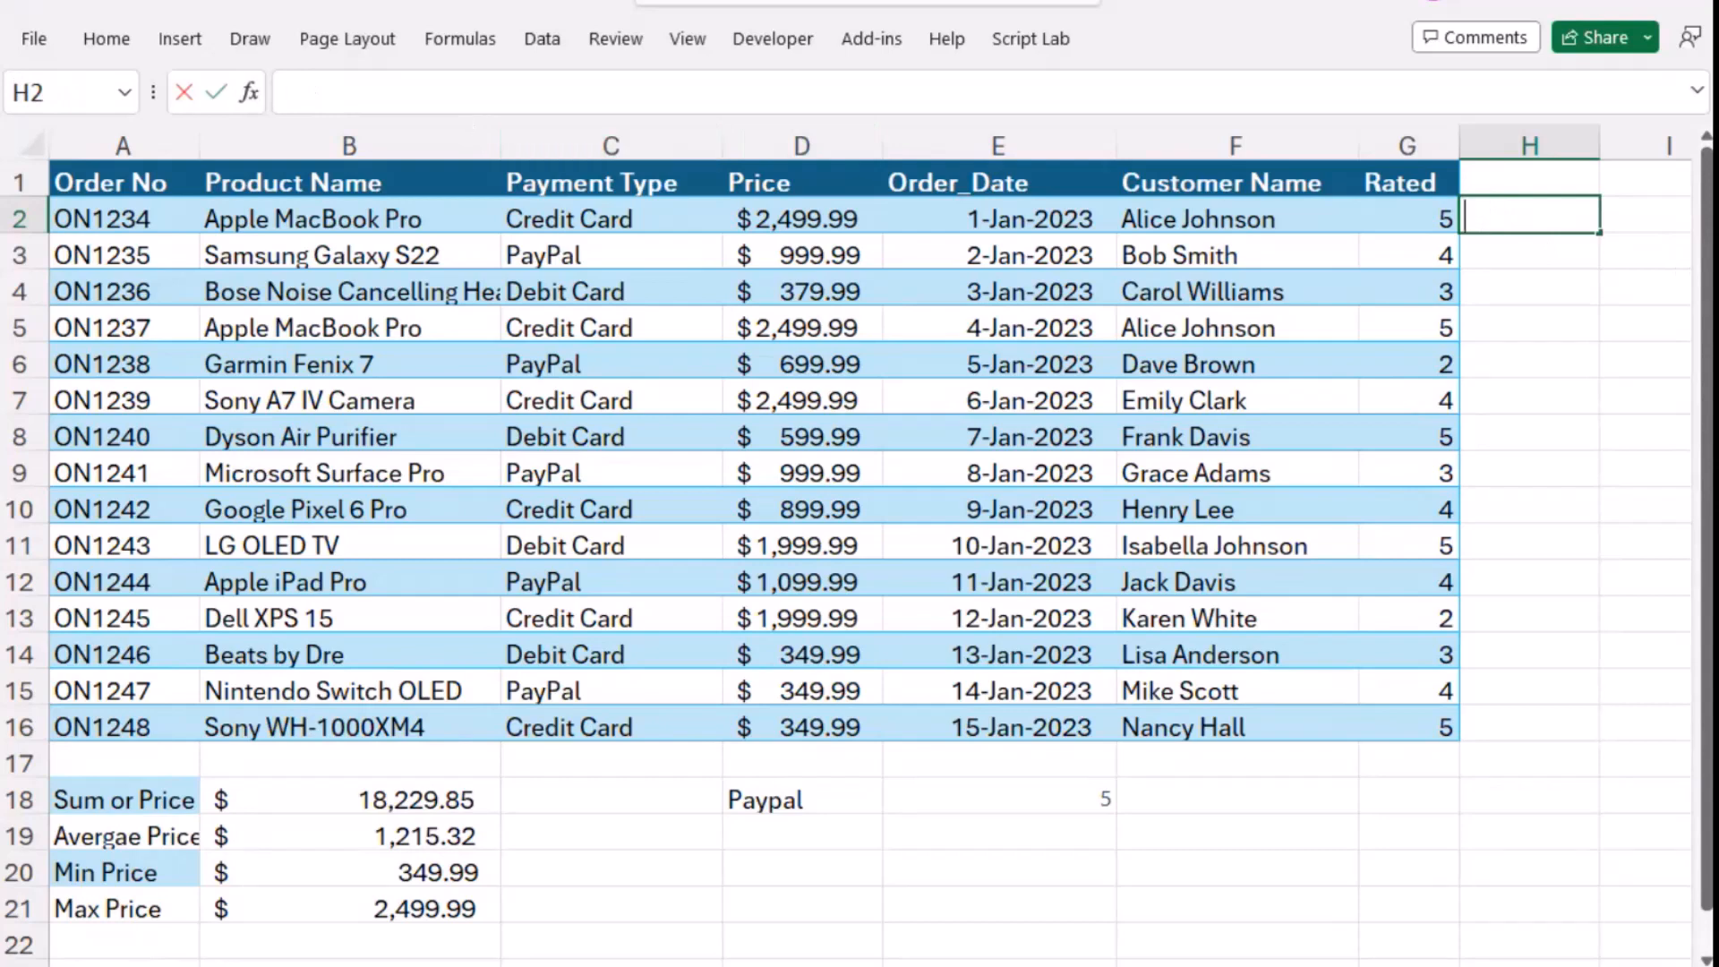
pyautogui.click(315, 92)
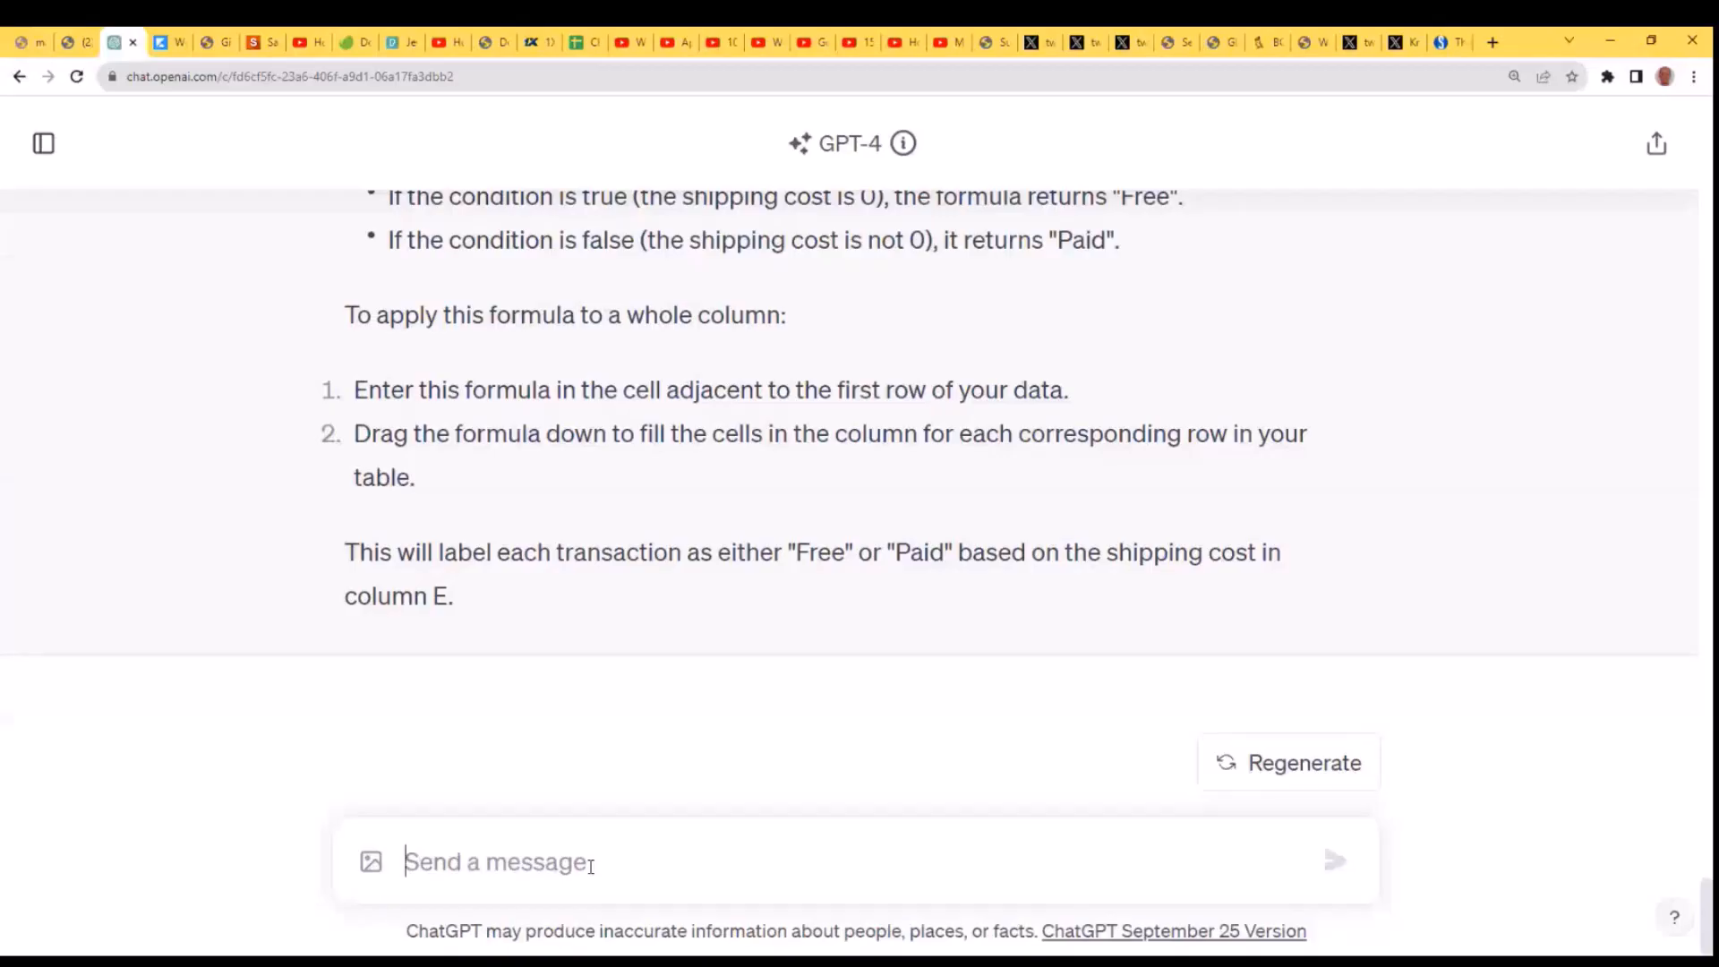
# - Ask ChatGPT "I'd like to lookup the price of the "Apple MacBook Pro"" and send the message
pyautogui.write("I'")
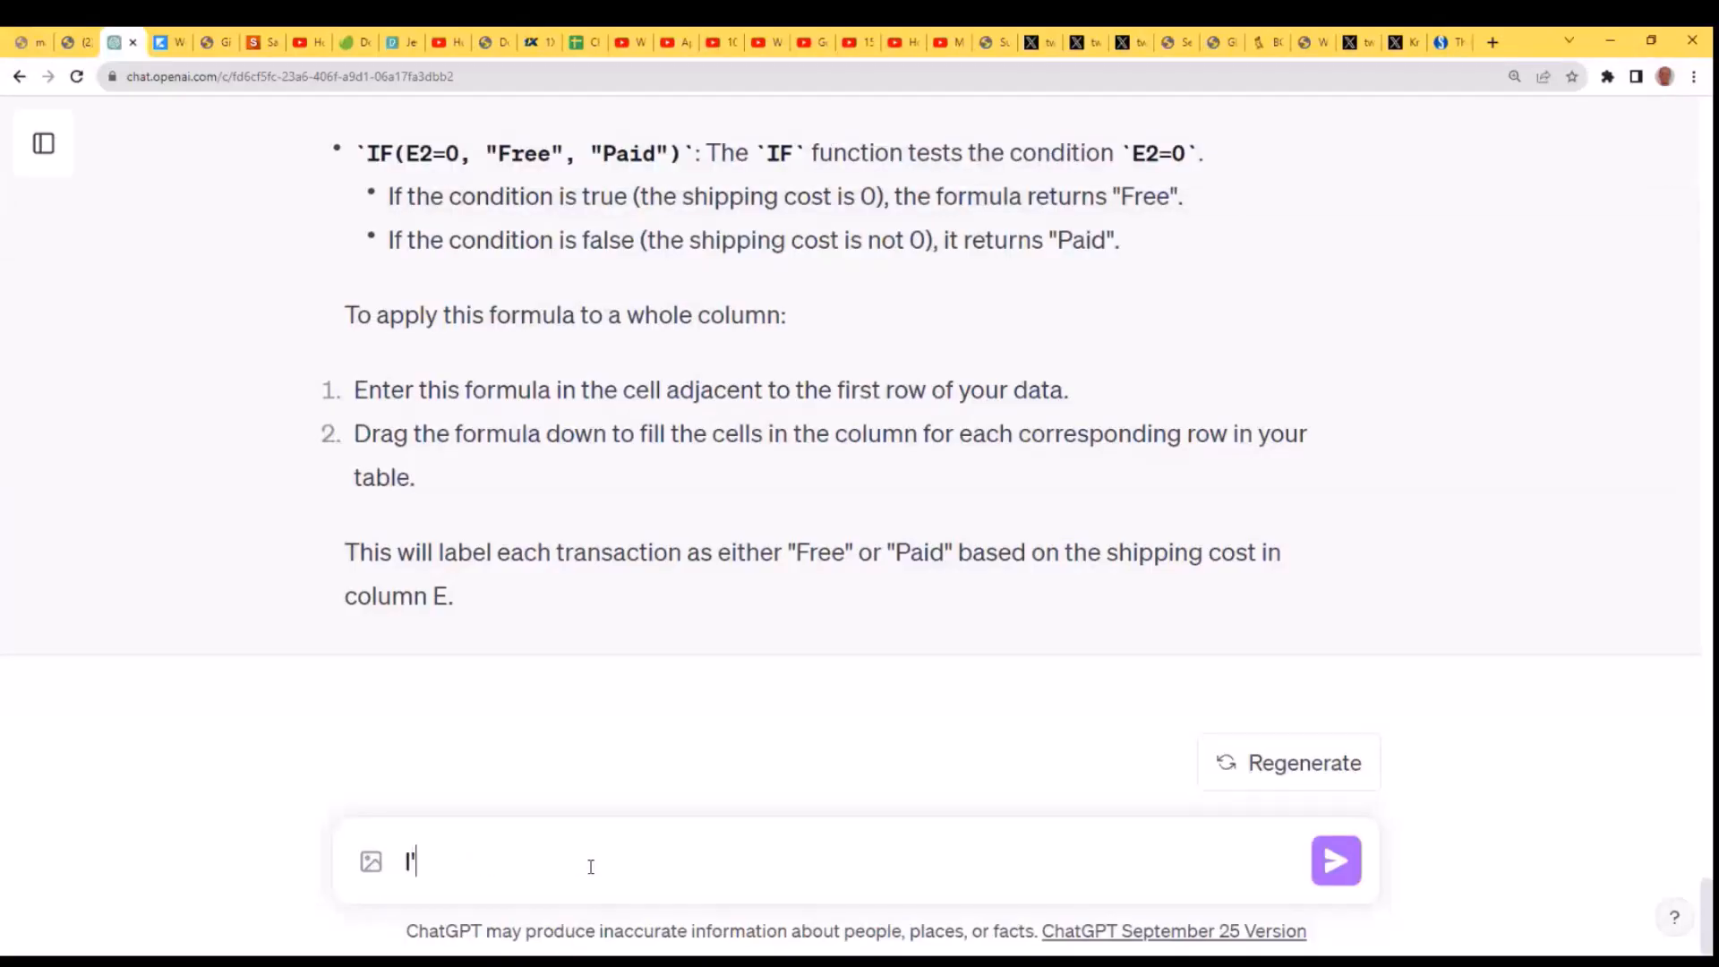
pyautogui.write('d like to lookup')
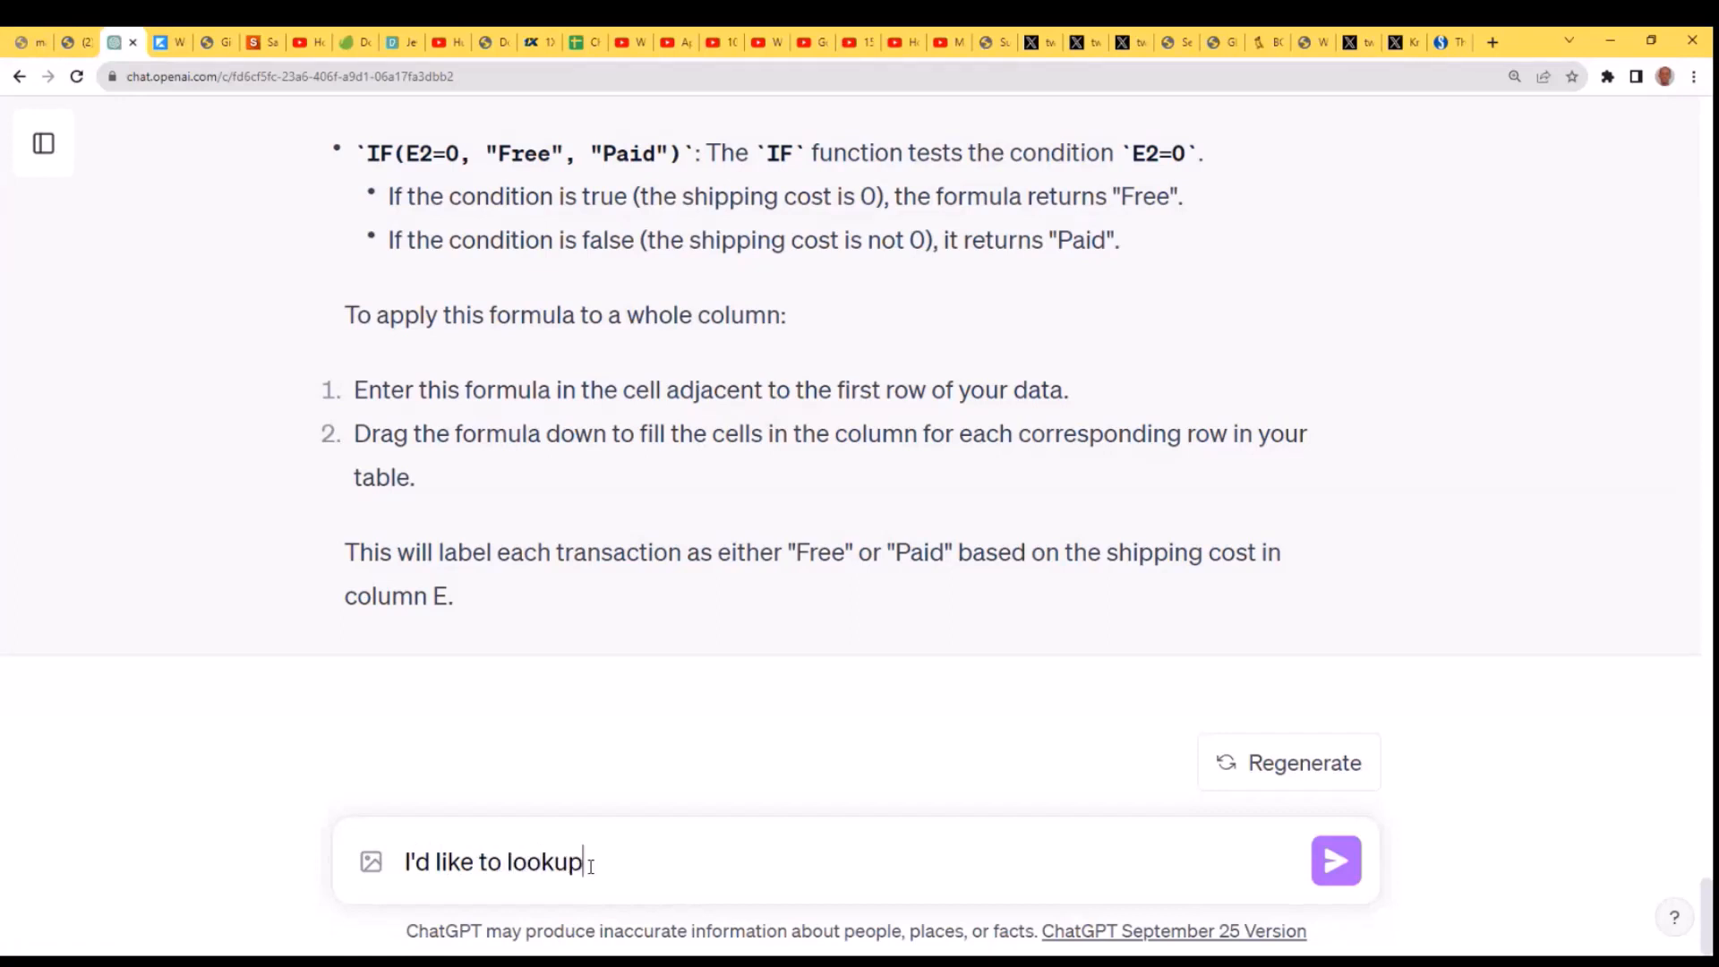
pyautogui.write(' the value')
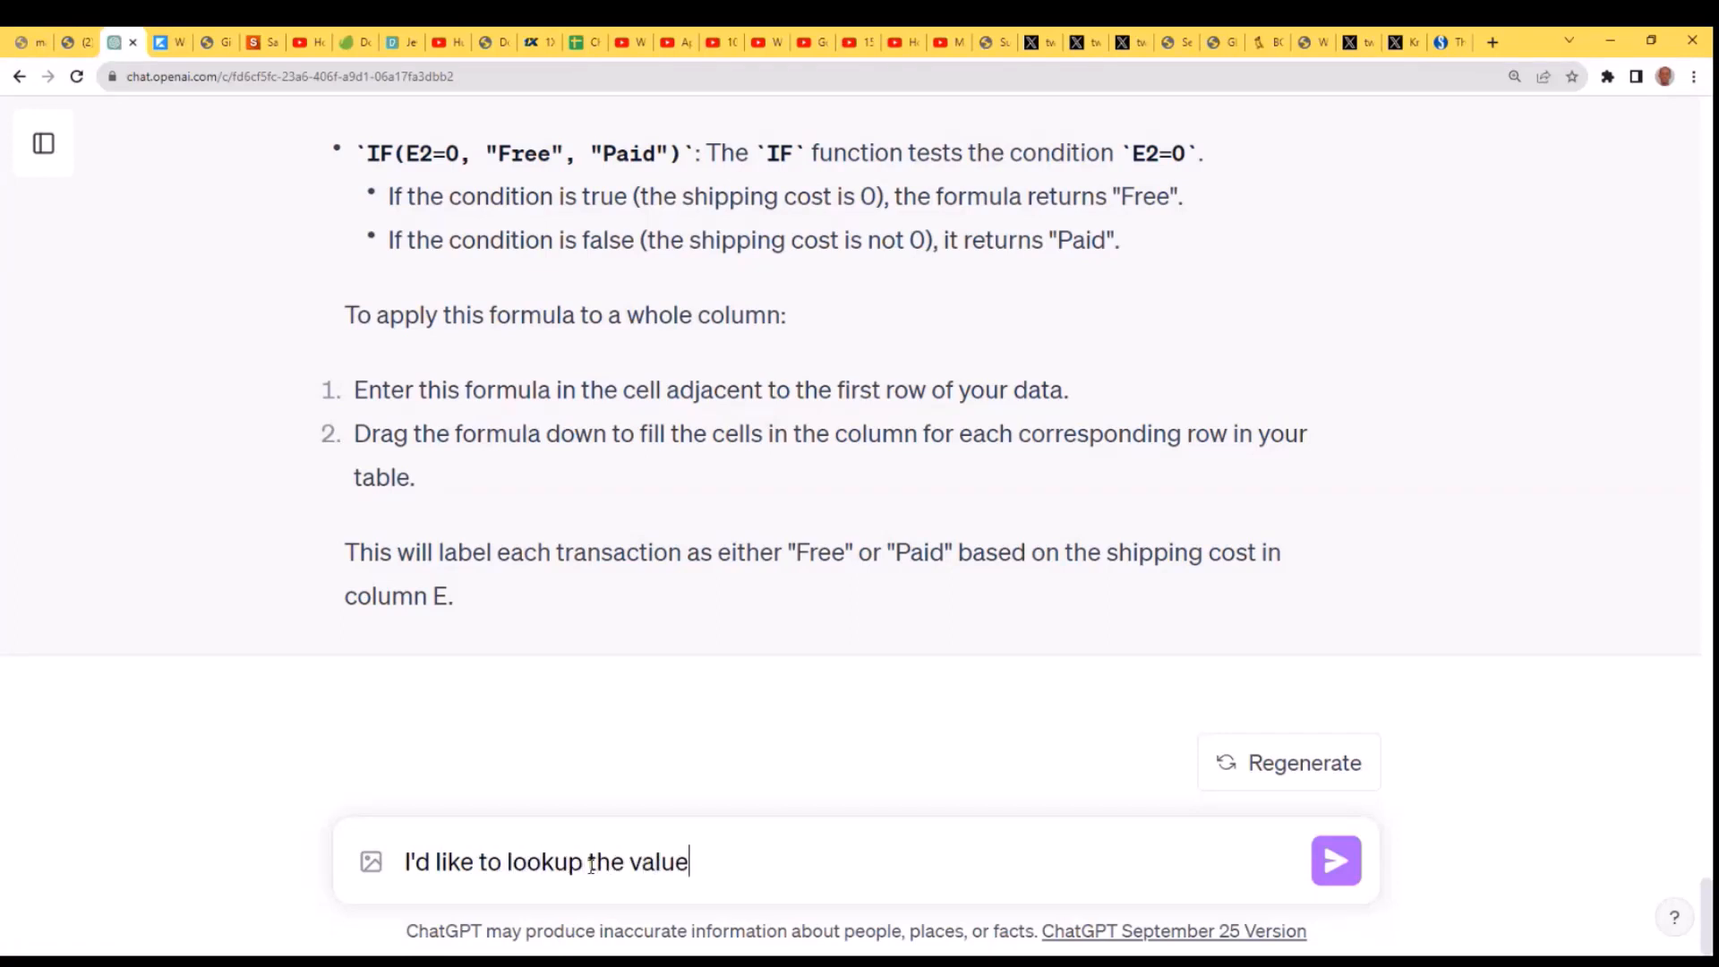
pyautogui.write(' of')
pyautogui.press('BackSpace')
pyautogui.press('BackSpace')
pyautogui.press('BackSpace')
pyautogui.press('BackSpace')
pyautogui.press('BackSpace')
pyautogui.press('BackSpace')
pyautogui.press('BackSpace')
pyautogui.press('BackSpace')
pyautogui.write('pricy')
pyautogui.press('BackSpace')
pyautogui.write('e of the "')
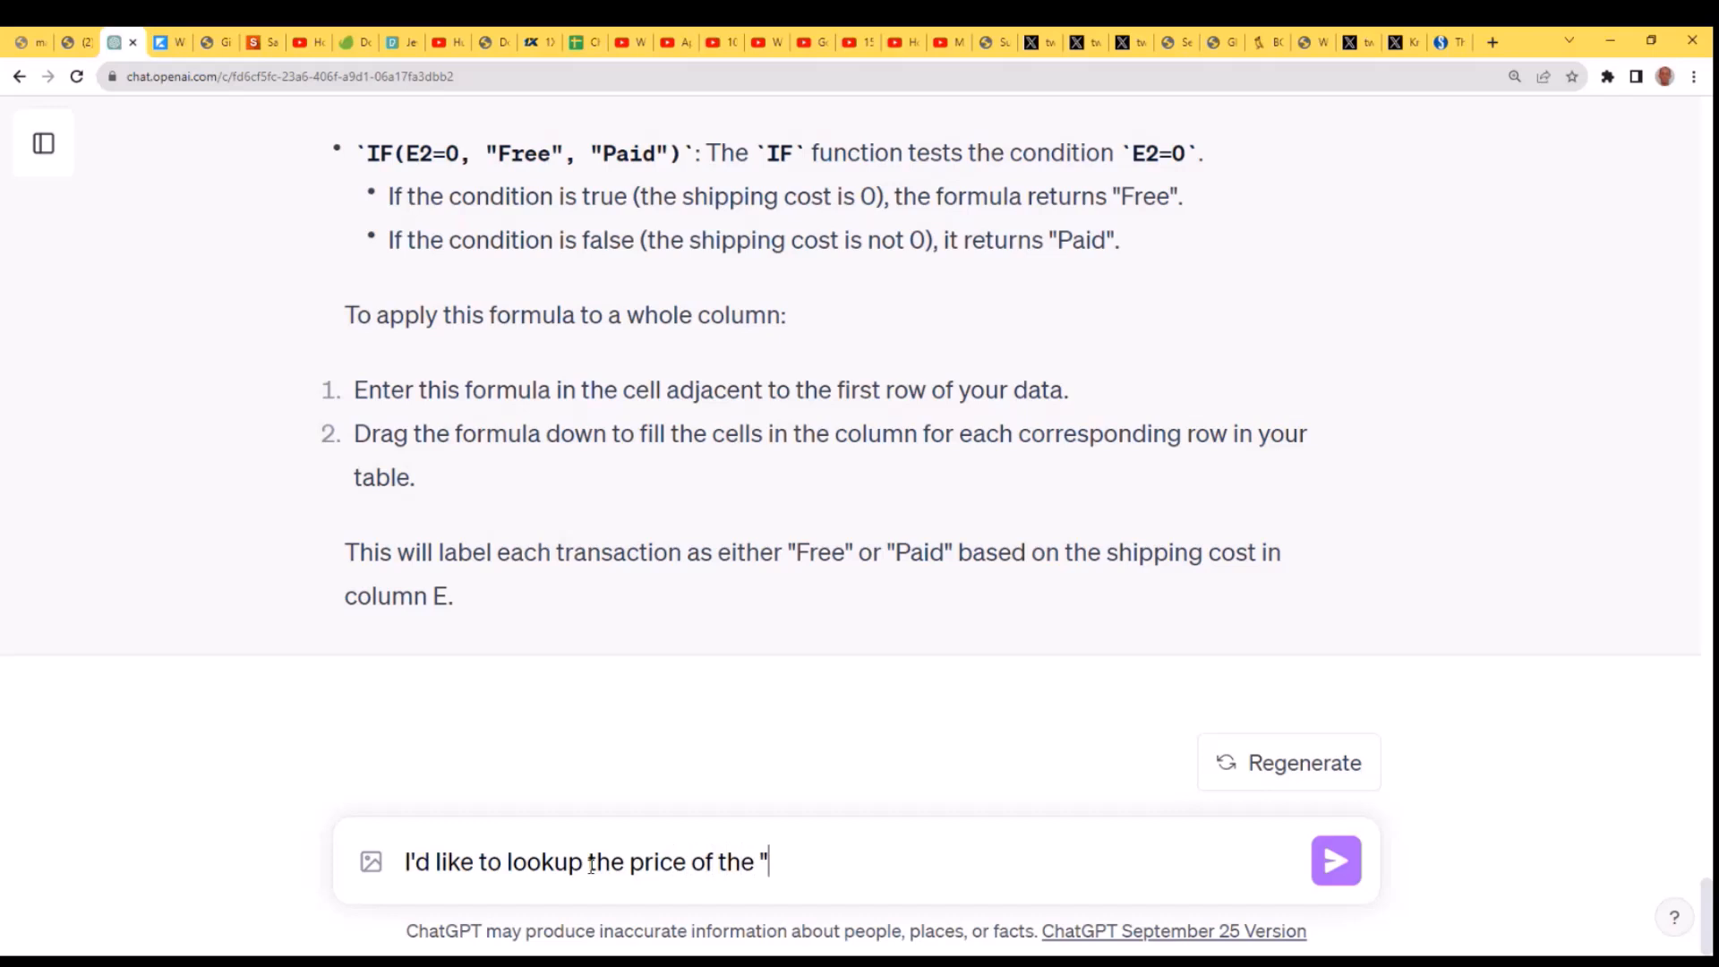
pyautogui.write('Apple MacBook Pro')
pyautogui.write('"')
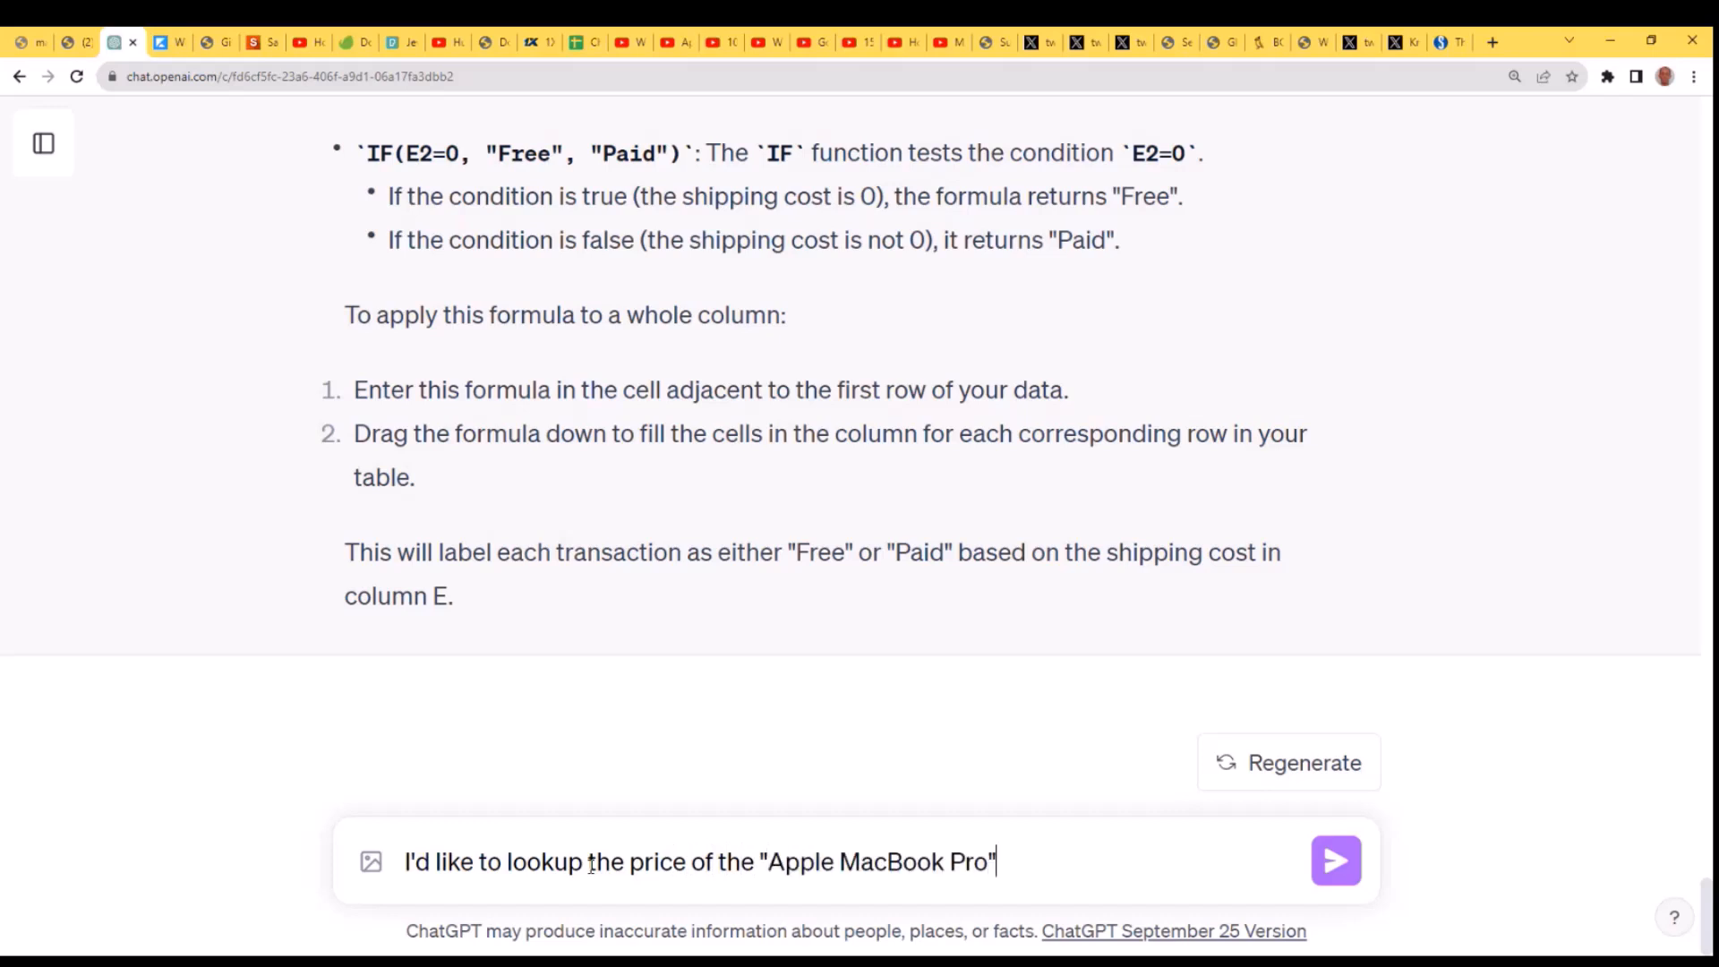
pyautogui.press('Return')
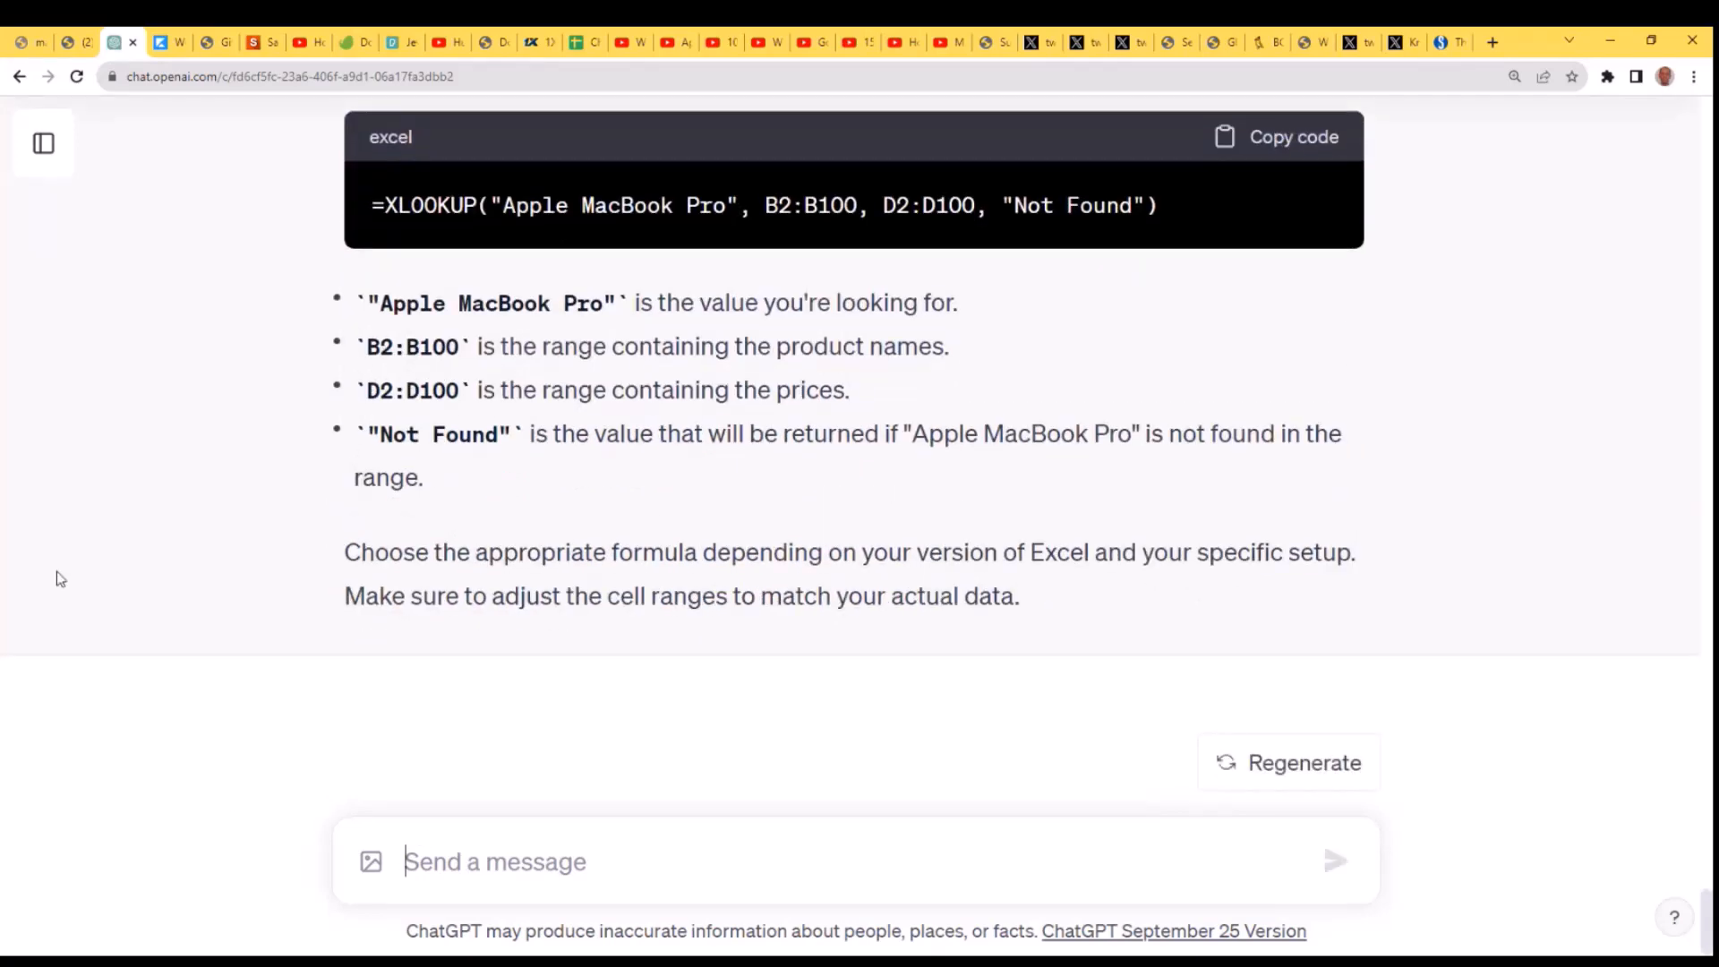
# - Copy the formula =VLOOKUP("Apple MacBook Pro", B2:D100, 3, FALSE) from ChatGPT's reply and switch back to the Excel worksheet
pyautogui.scroll(3, 1021, 513)
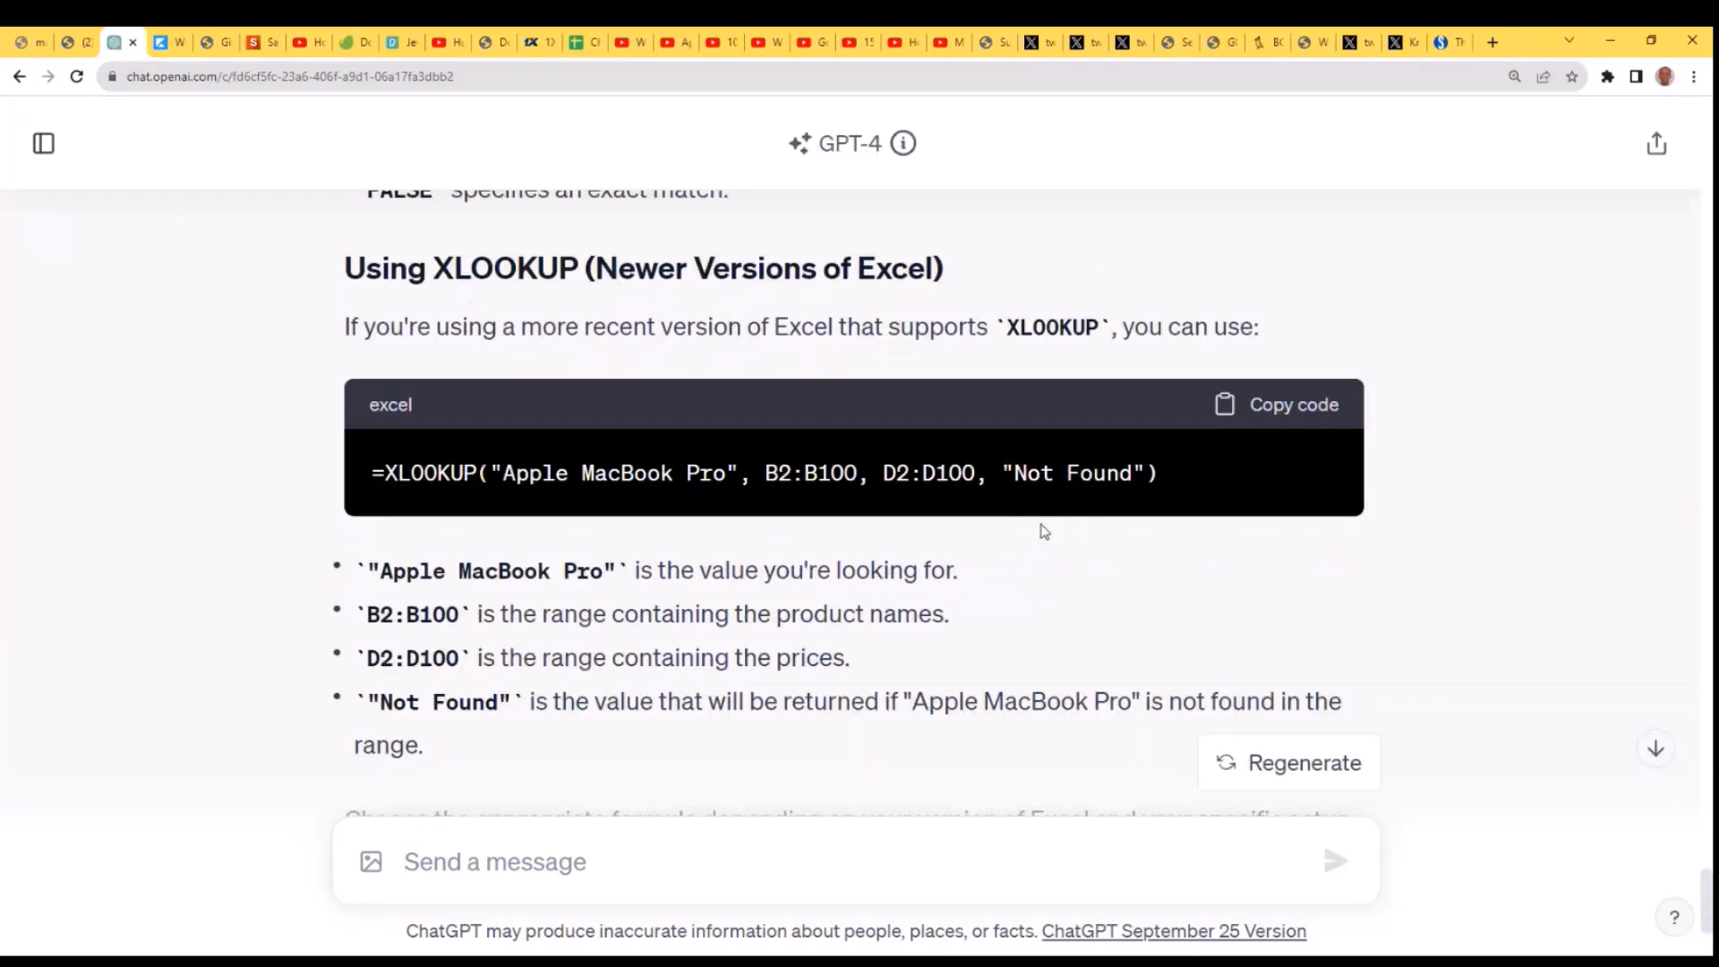
pyautogui.scroll(2, 1043, 528)
pyautogui.scroll(3, 1043, 530)
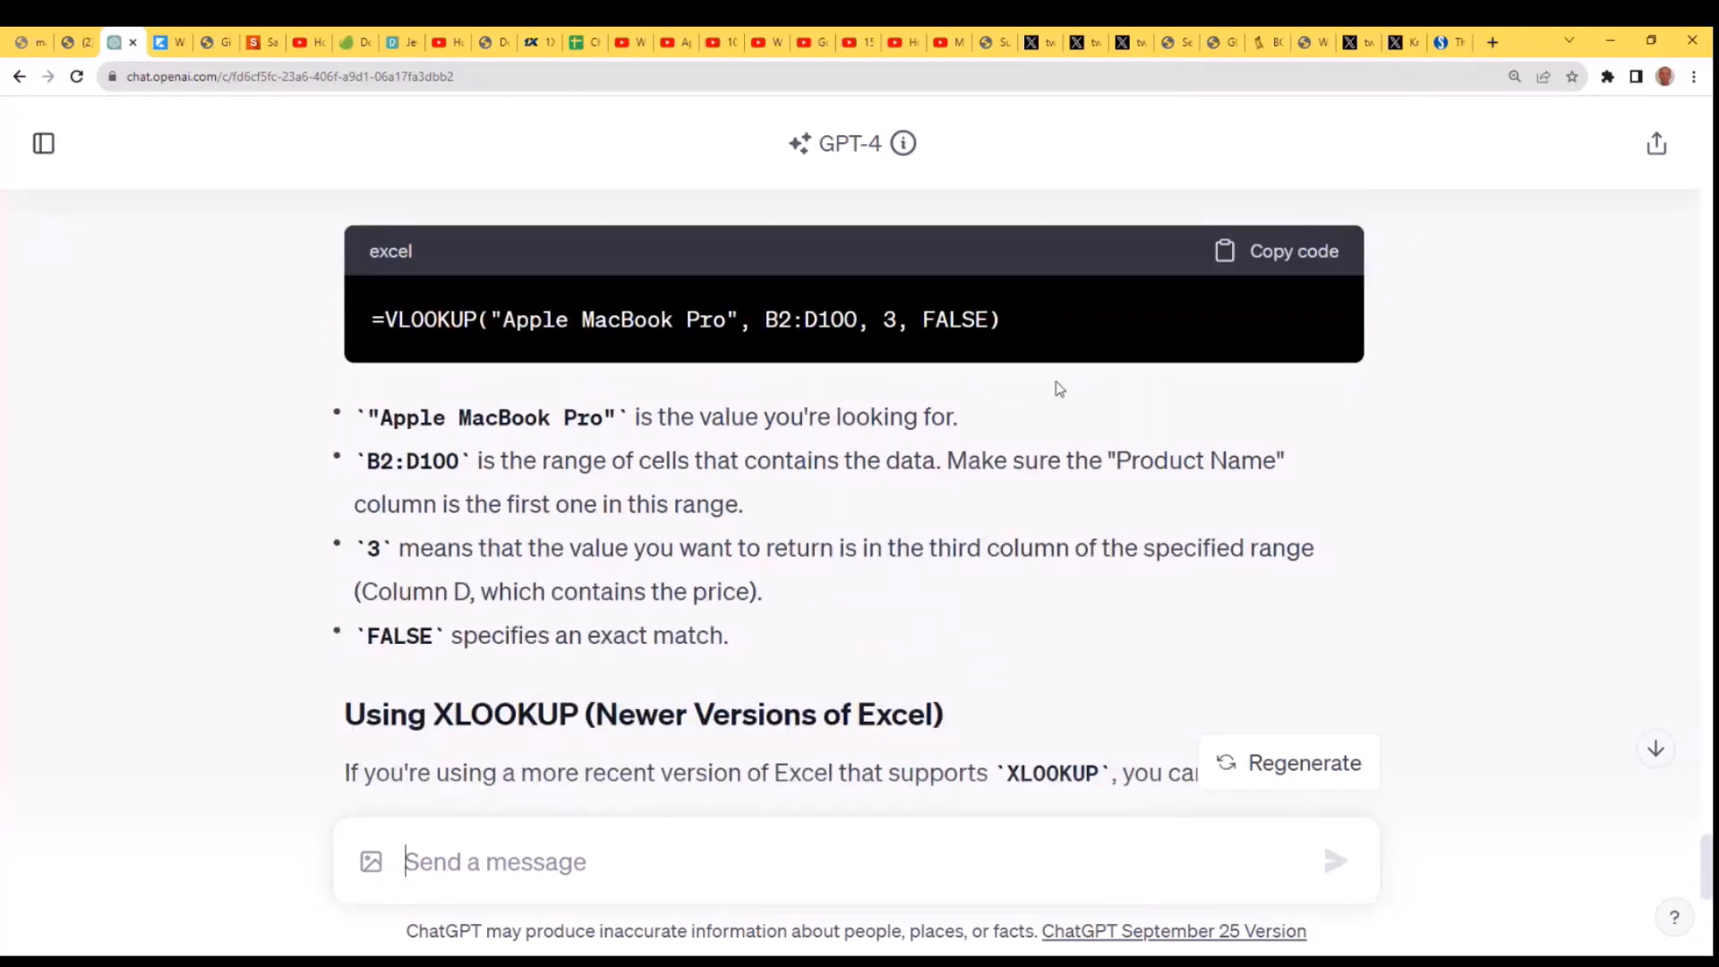
pyautogui.moveTo(1023, 321); pyautogui.dragTo(359, 325)
pyautogui.hotkey('ctrl', 'c')
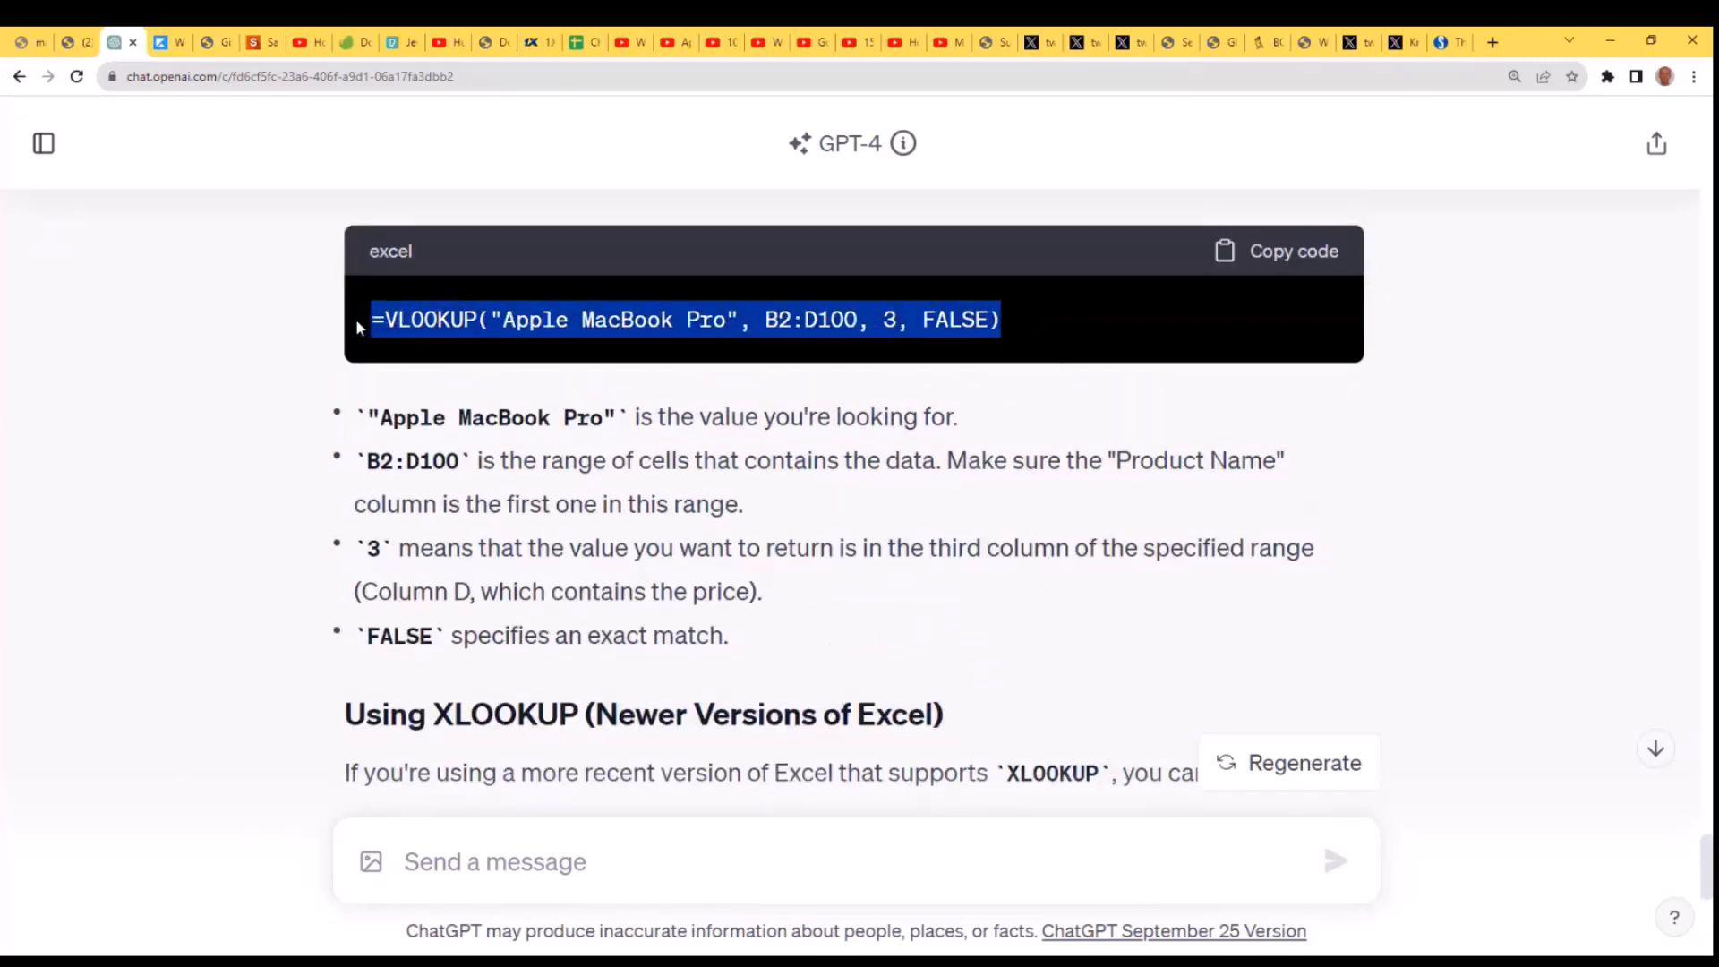
pyautogui.click(1586, 931)
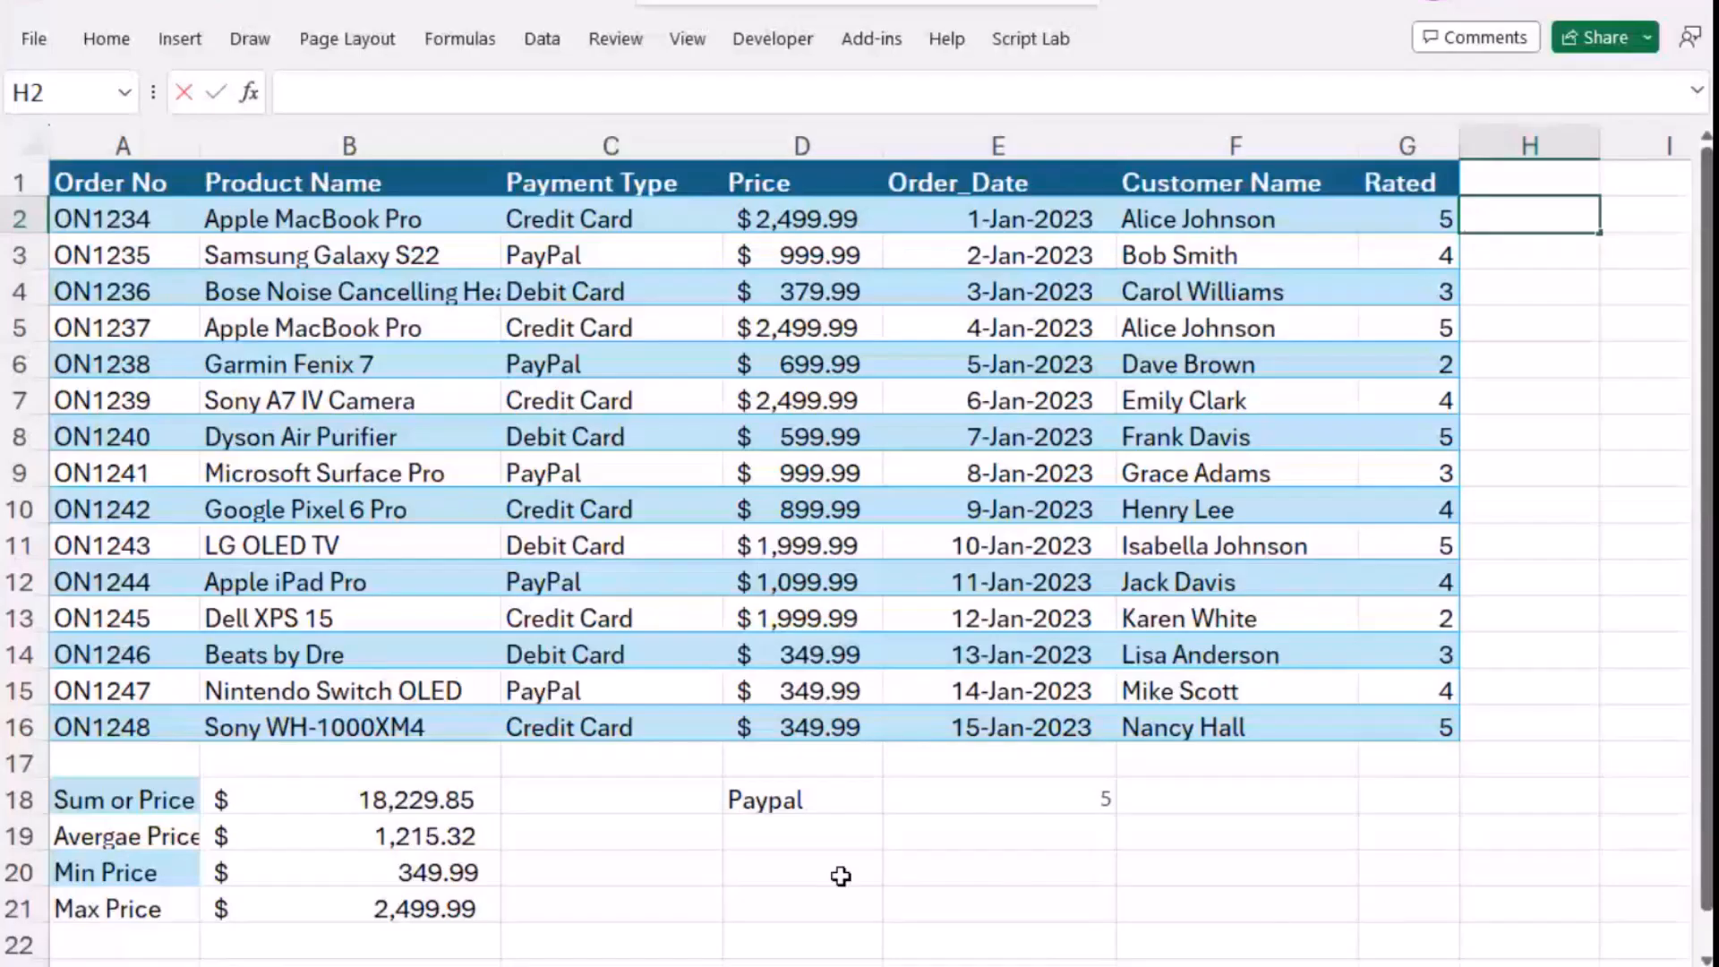
# - Enter the label "Macbook price" in cell D19, below the Paypal label
pyautogui.click(847, 838)
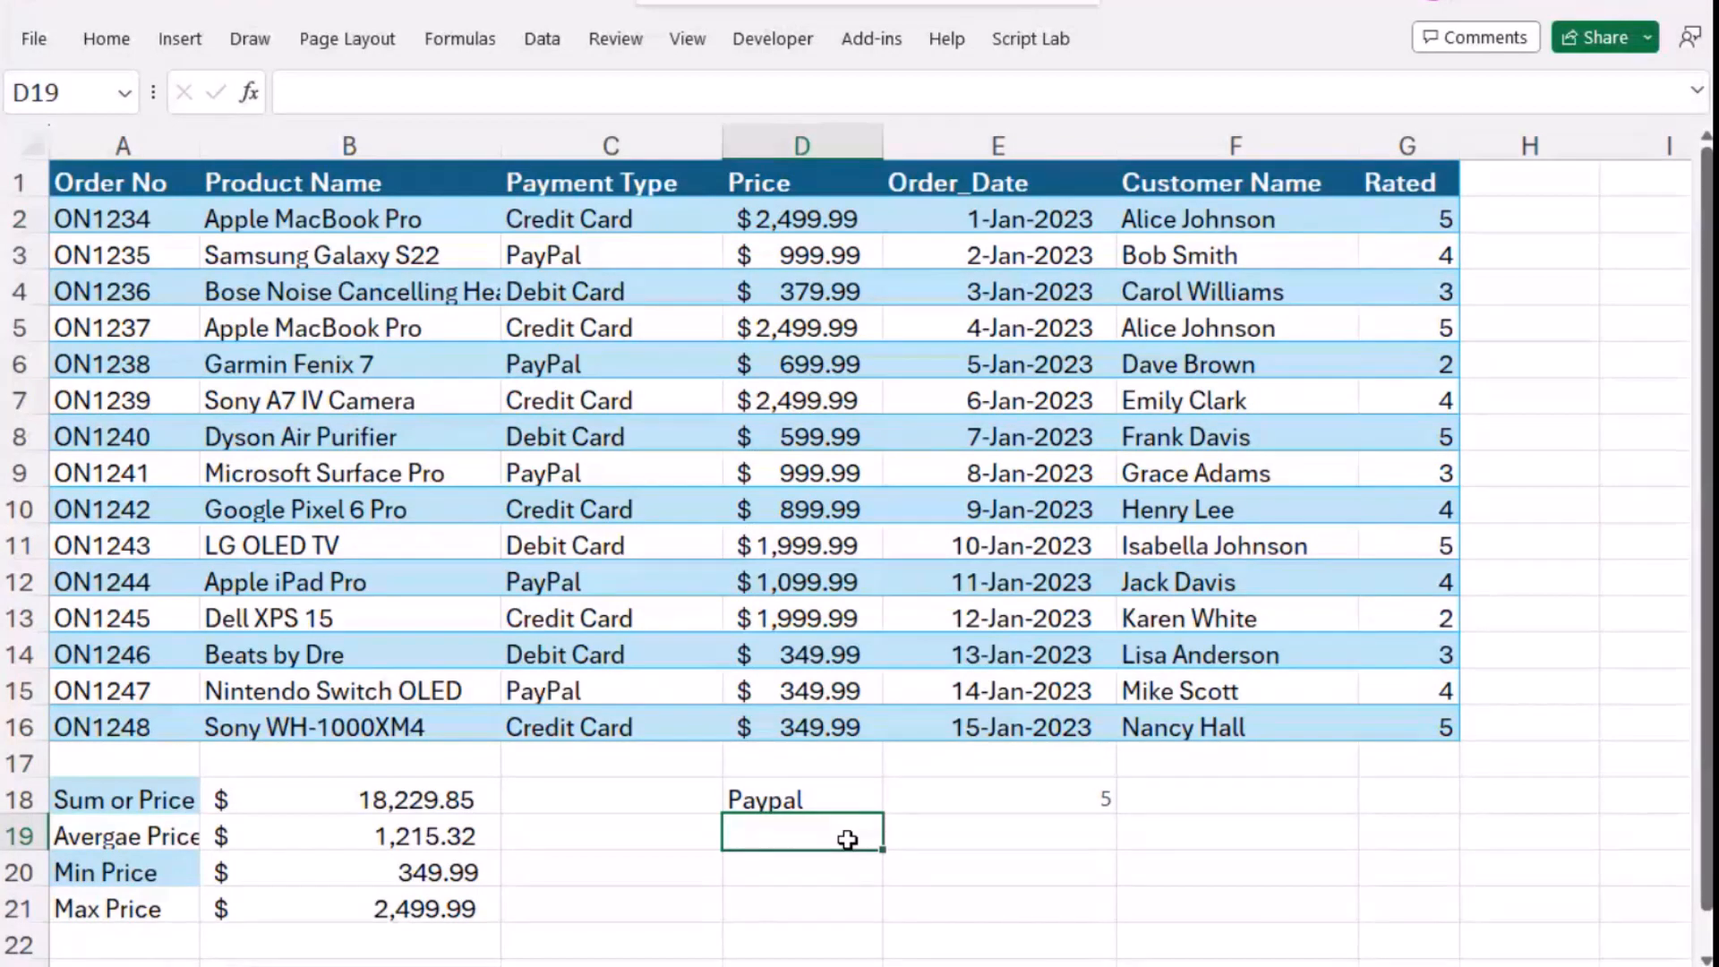
pyautogui.write('Macb')
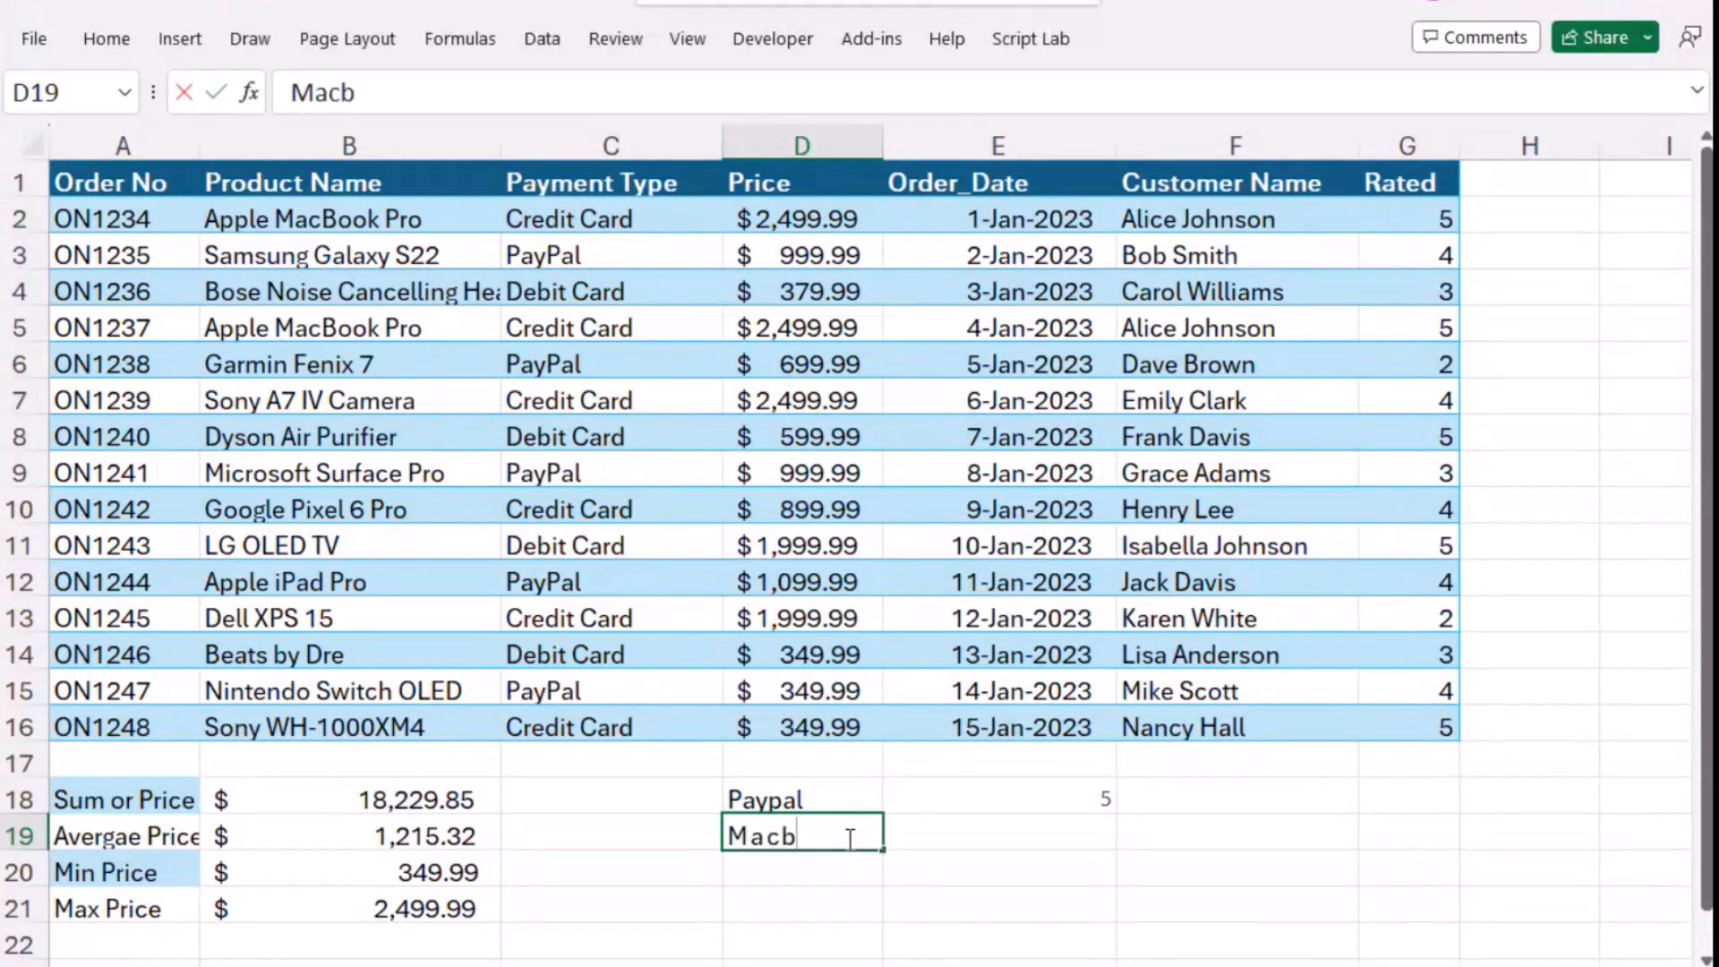
pyautogui.write('ook price')
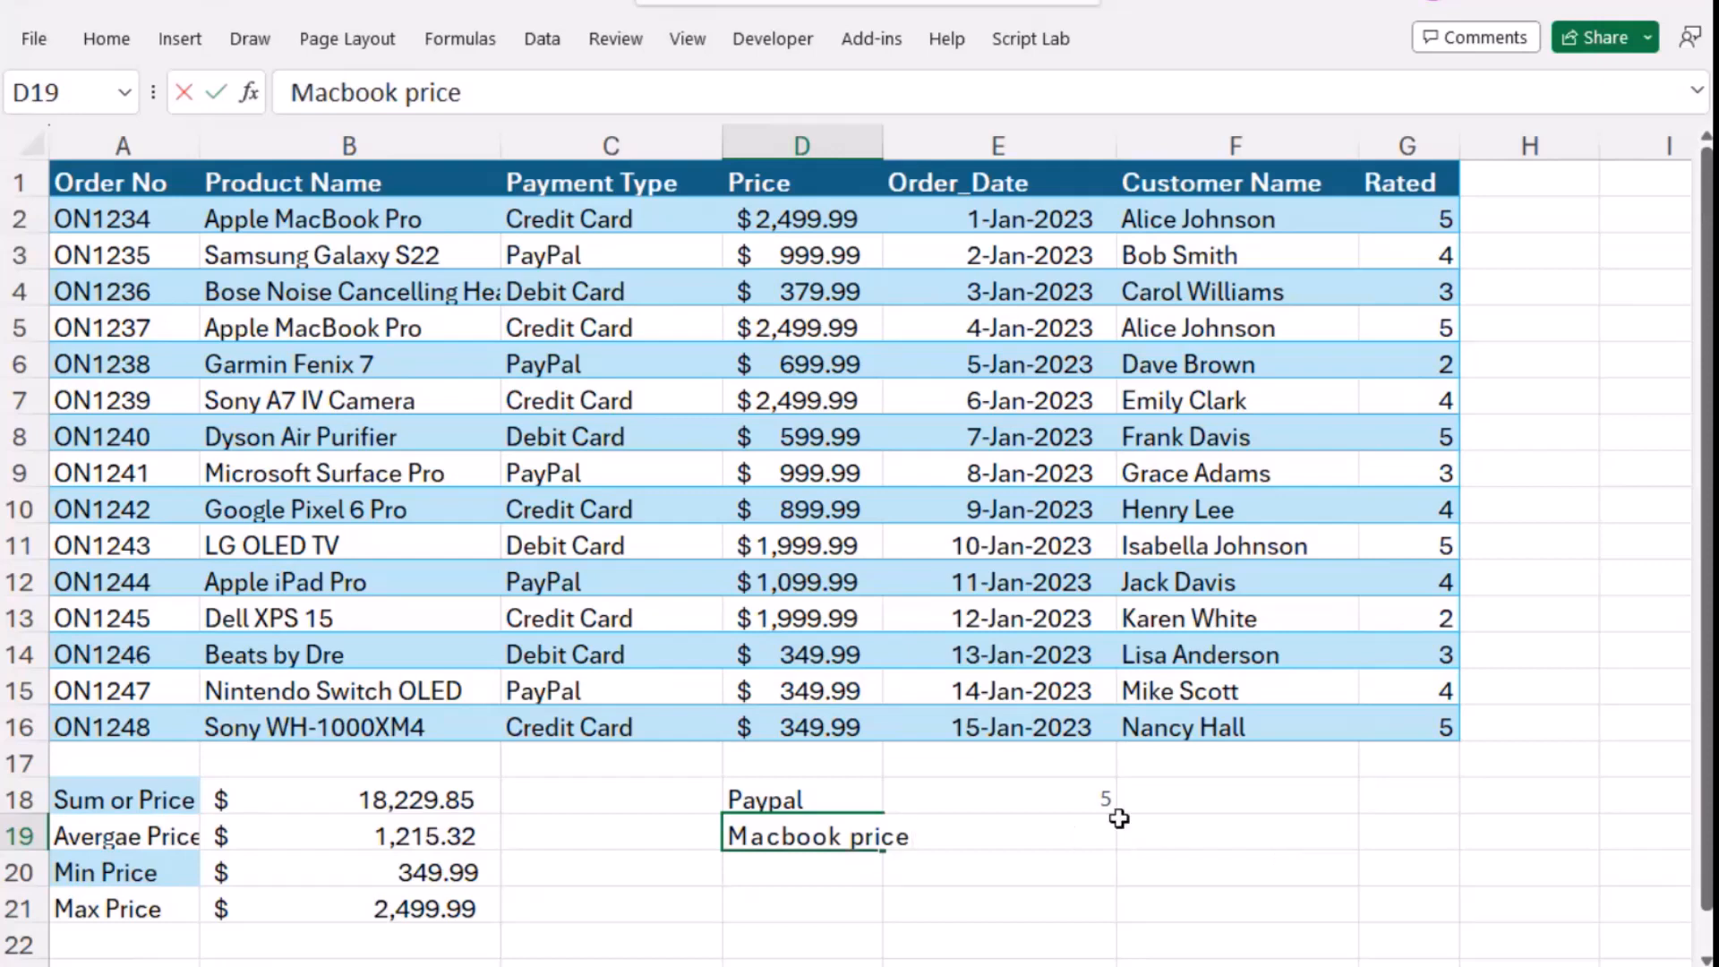
# - Enter the copied formula =VLOOKUP("Apple MacBook Pro", B2:D100, 3, FALSE) in cell E19, beside the Macbook price label
pyautogui.click(1304, 828)
pyautogui.click(1050, 838)
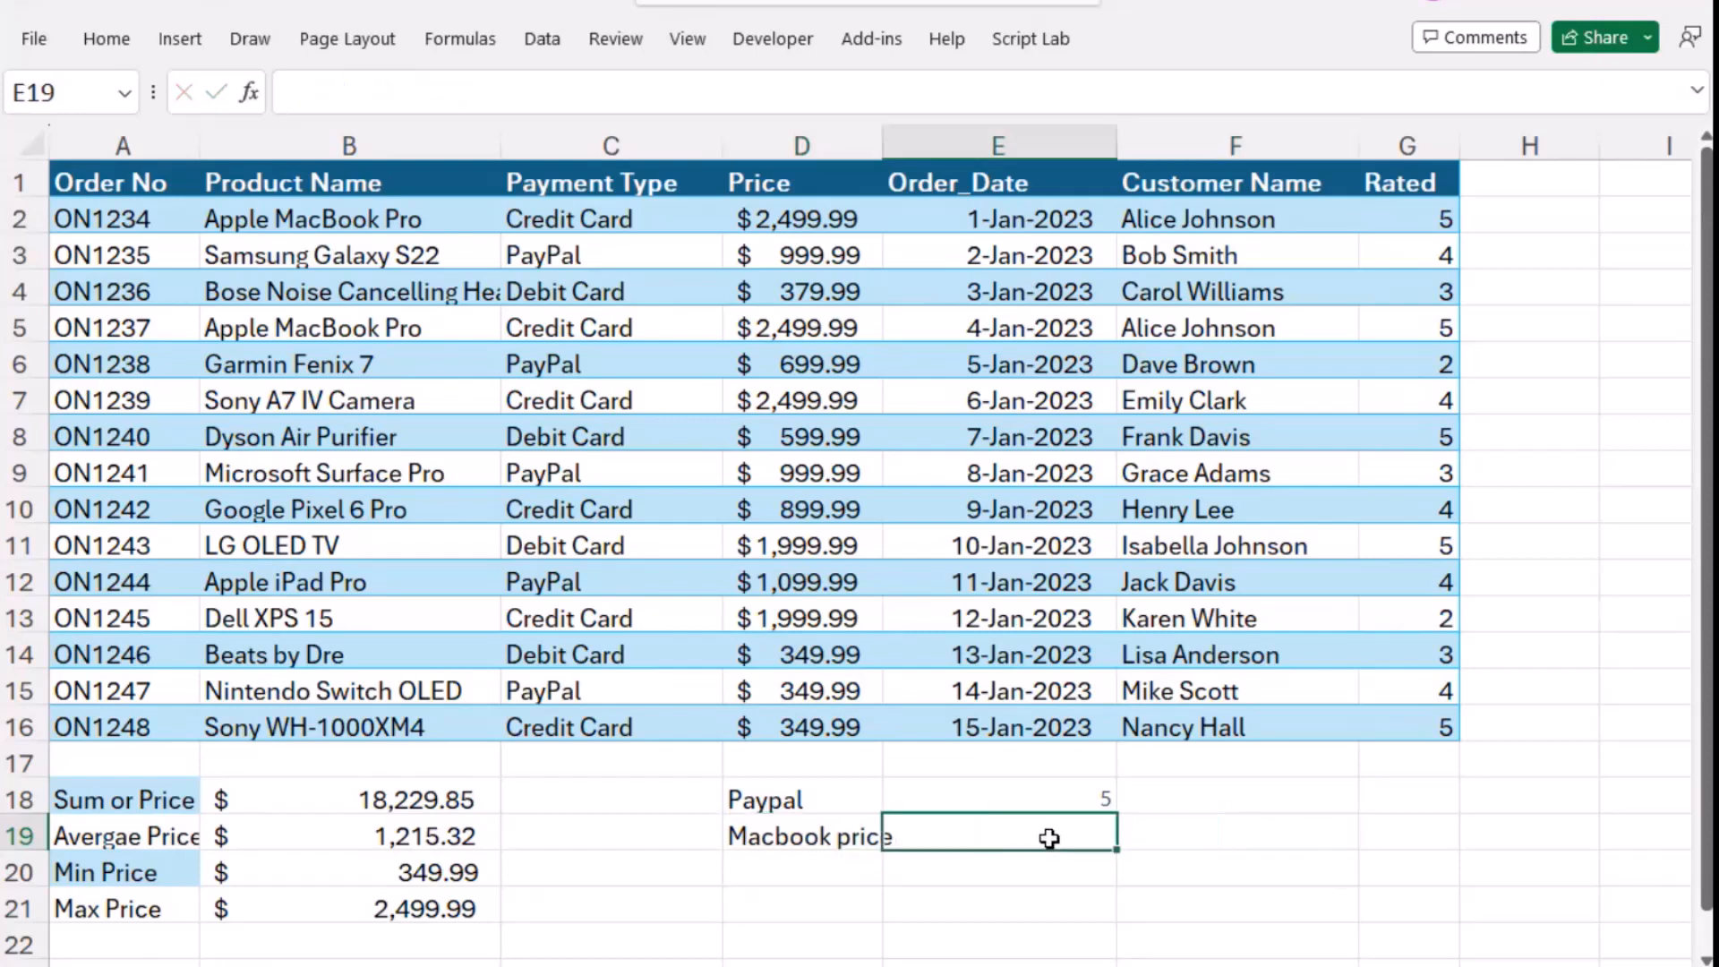
pyautogui.hotkey('ctrl', 'v')
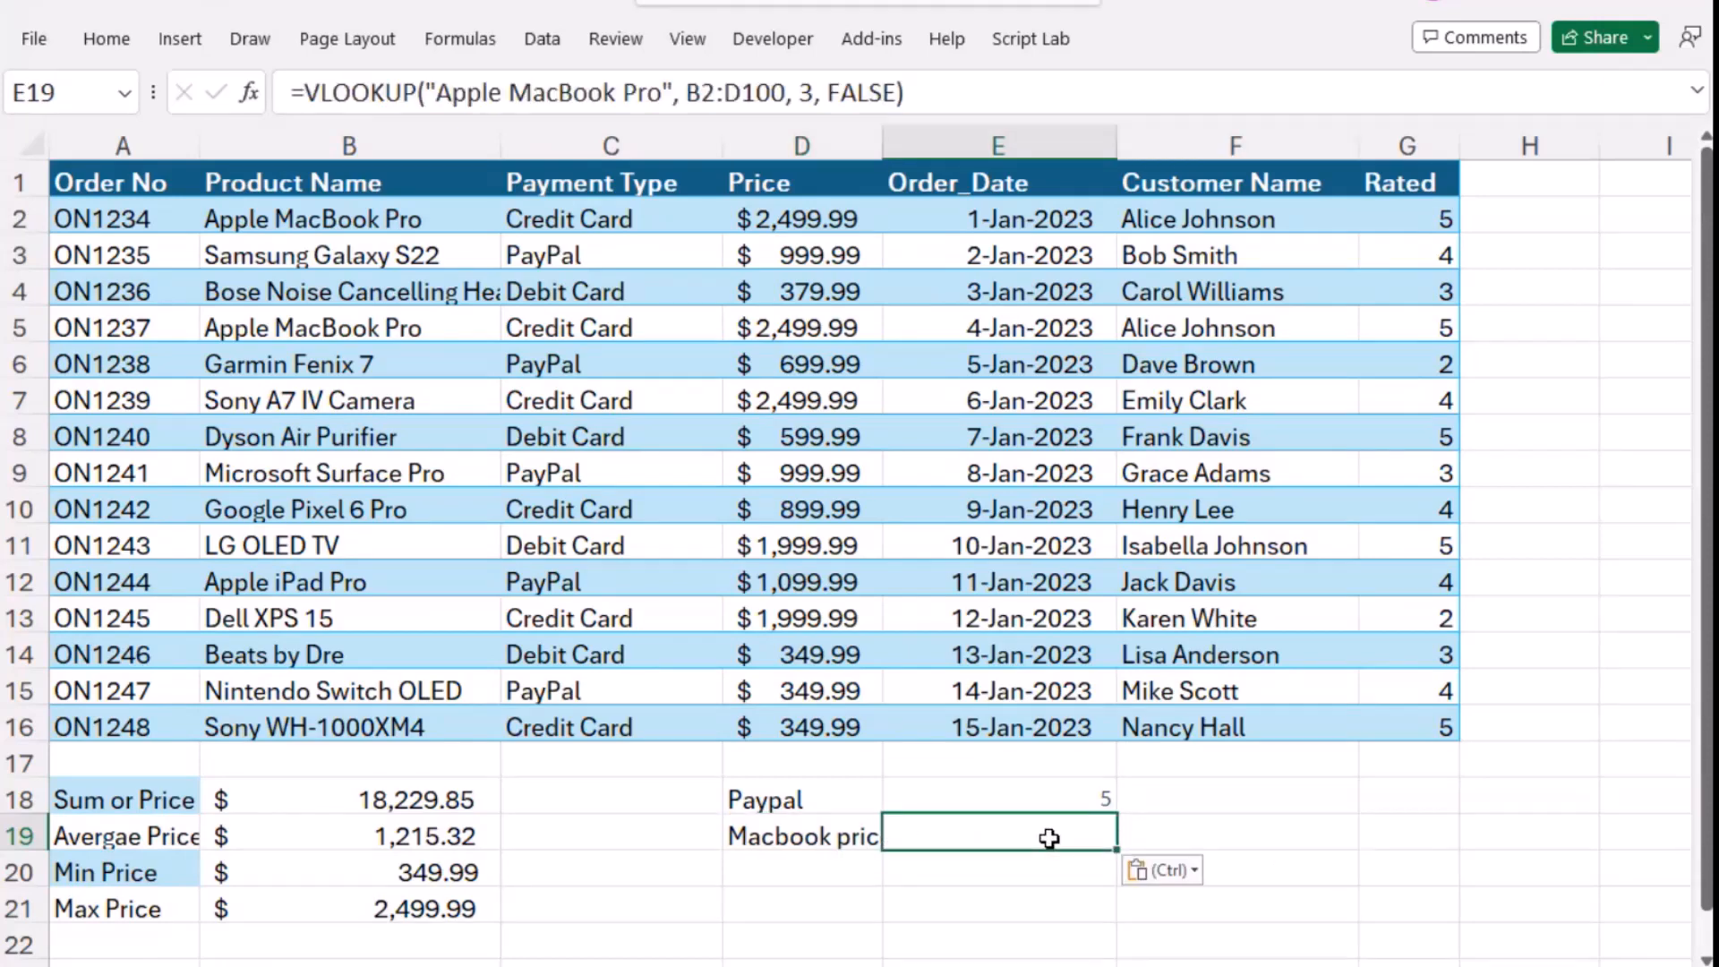
pyautogui.press('ctrl')
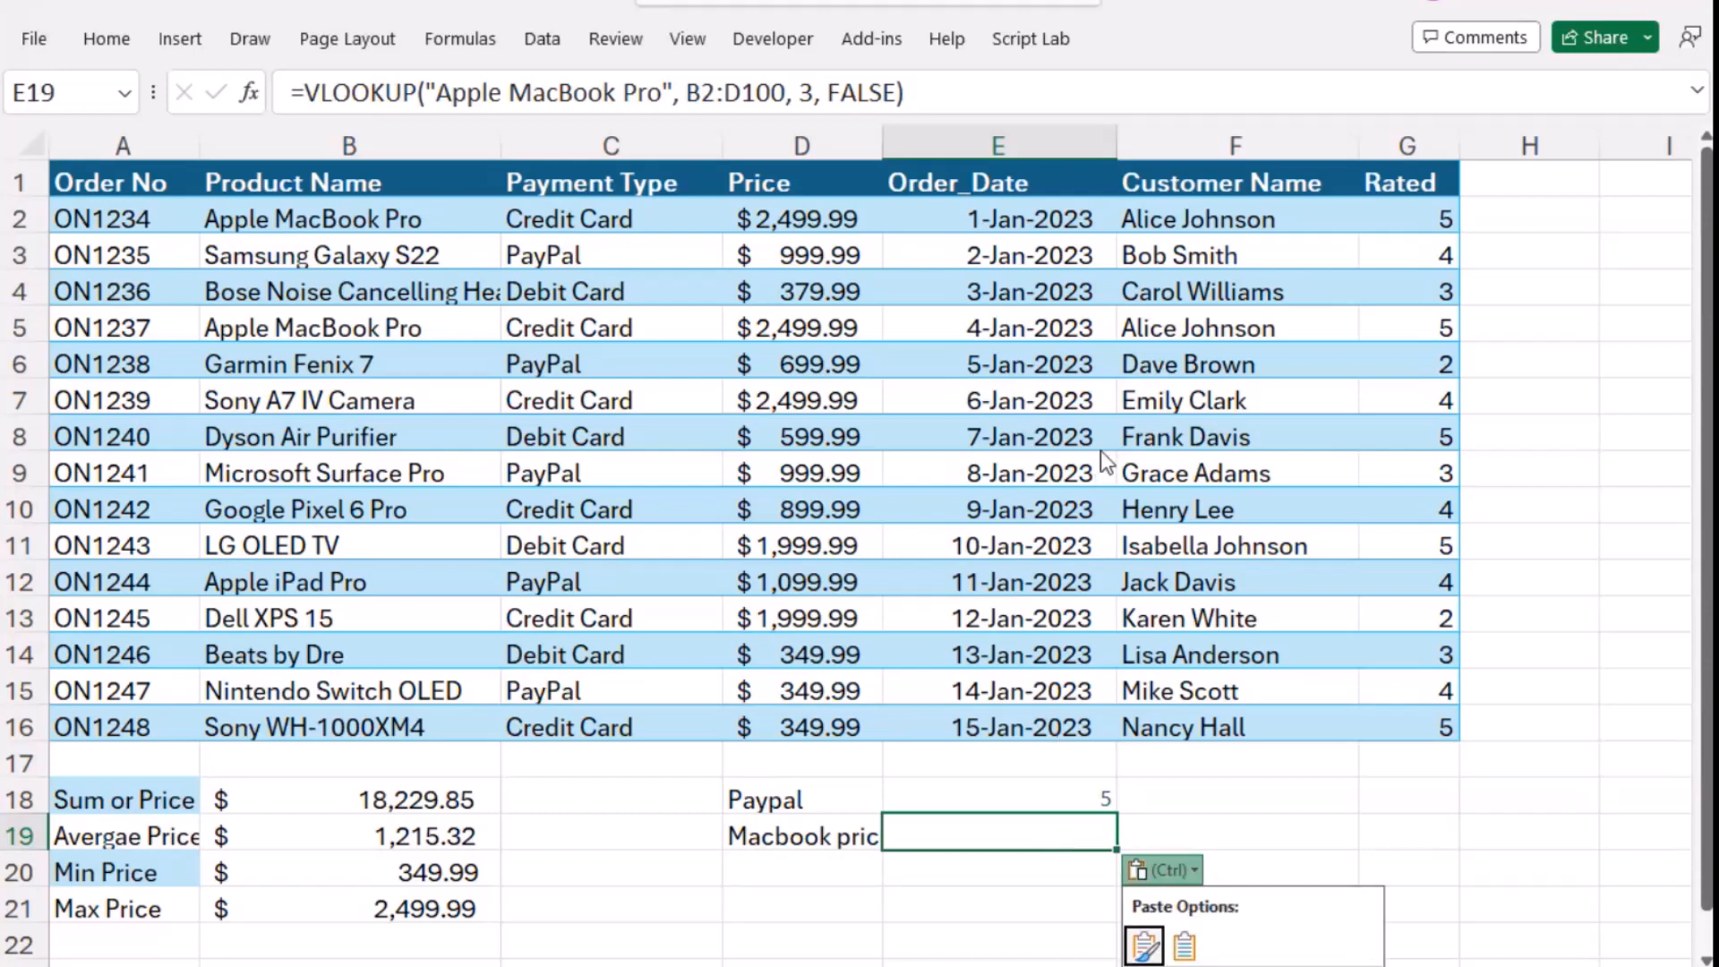
pyautogui.click(967, 93)
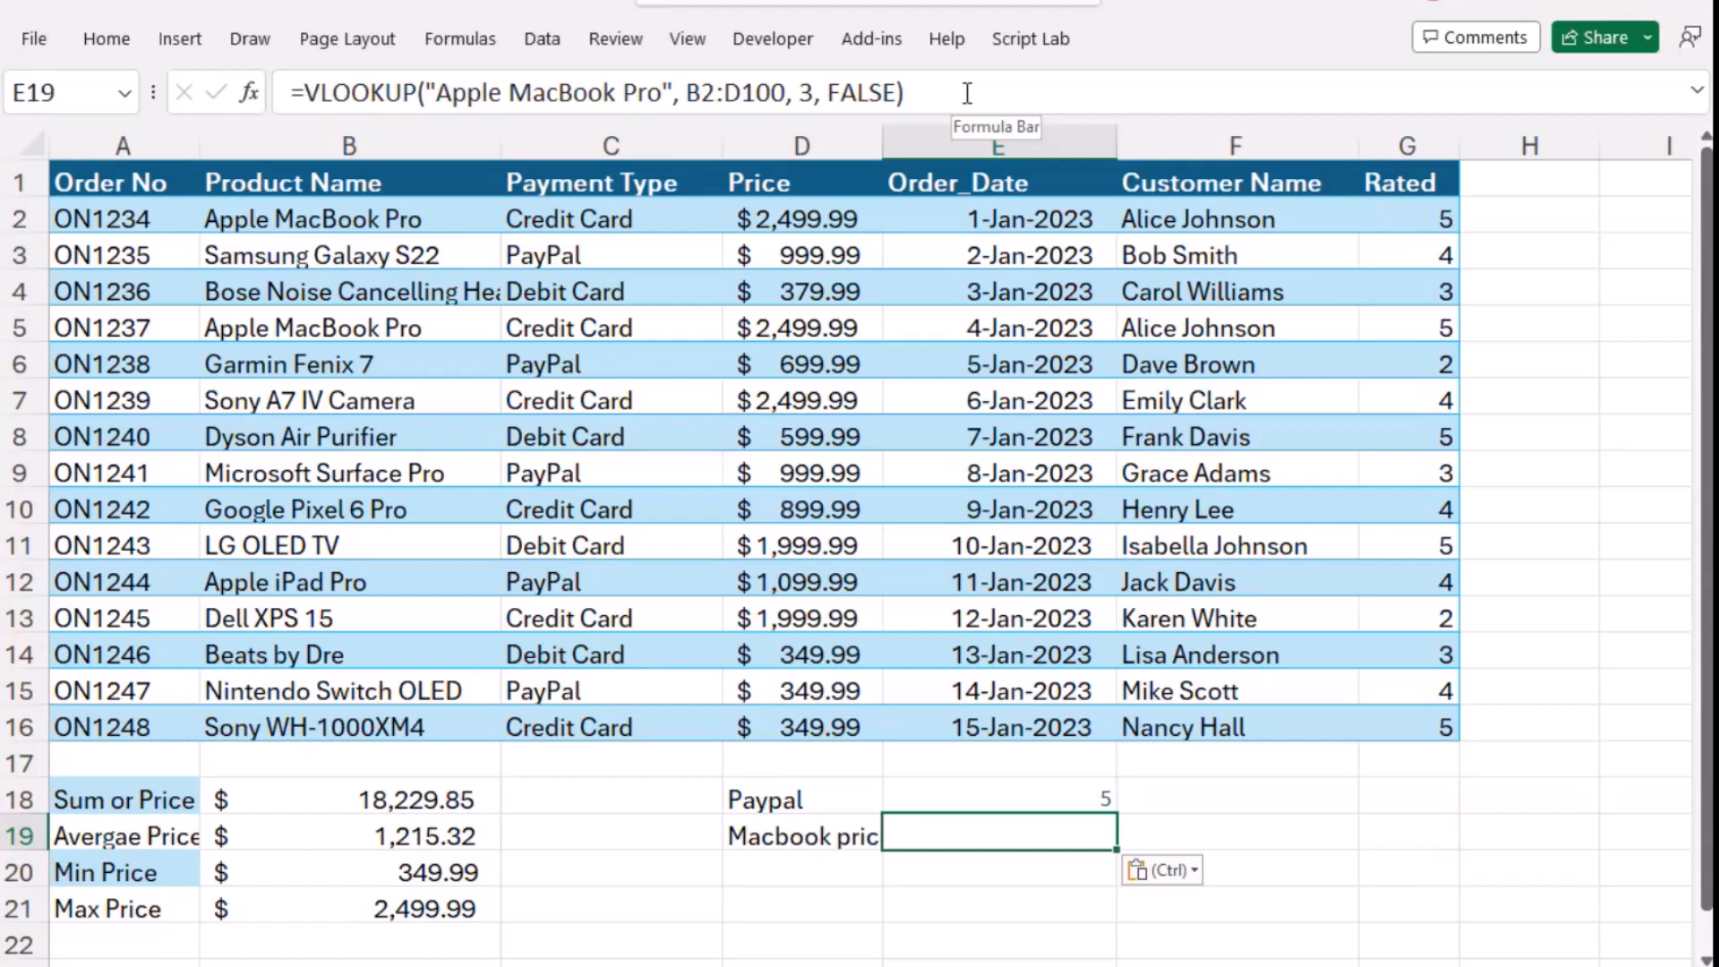
pyautogui.click(967, 94)
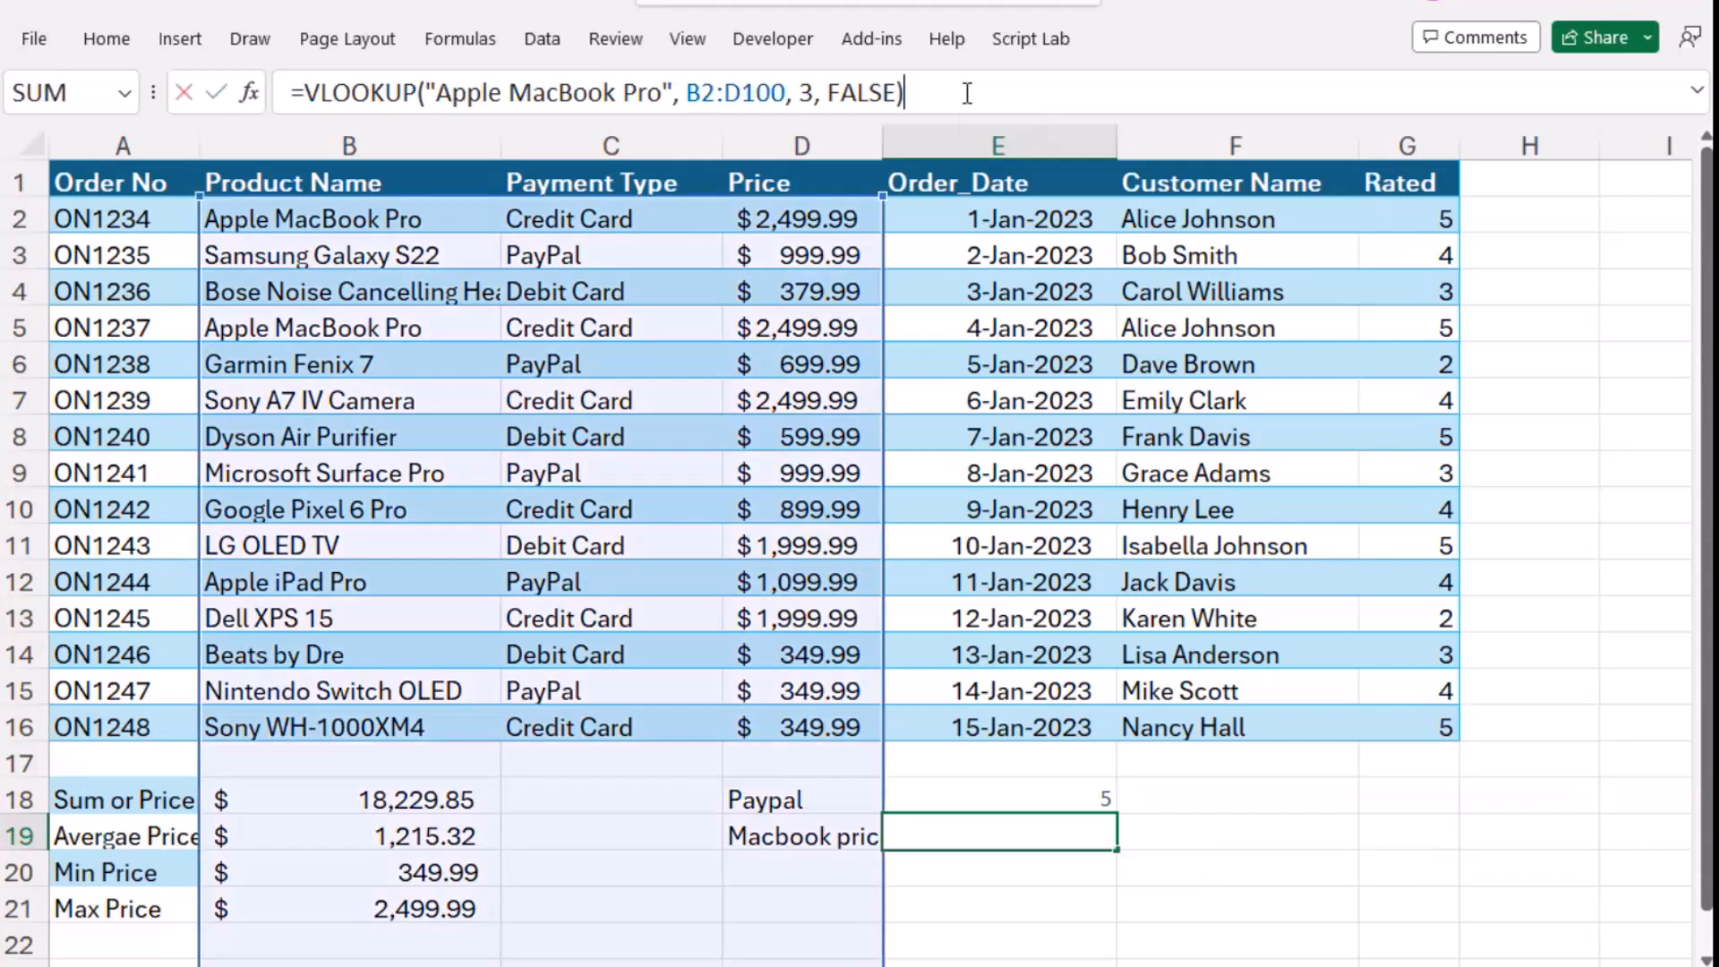
pyautogui.press('Return')
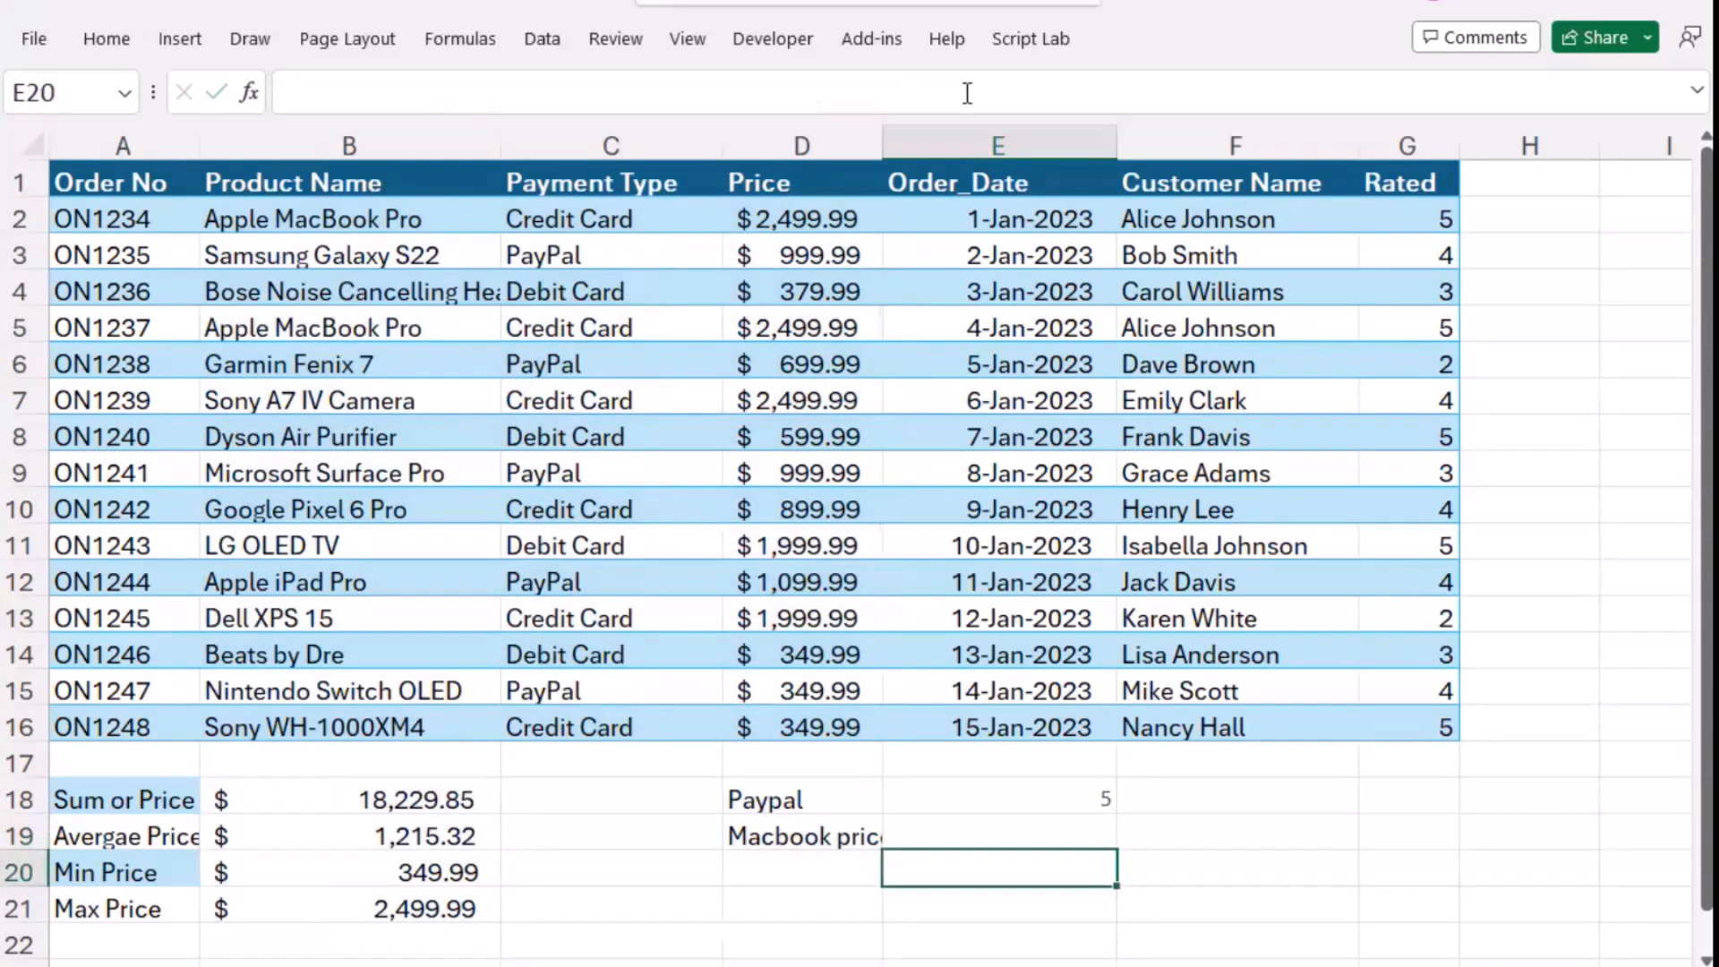
# - Change the lookup range of the VLOOKUP formula in cell E19 to B2:D16
pyautogui.click(1081, 822)
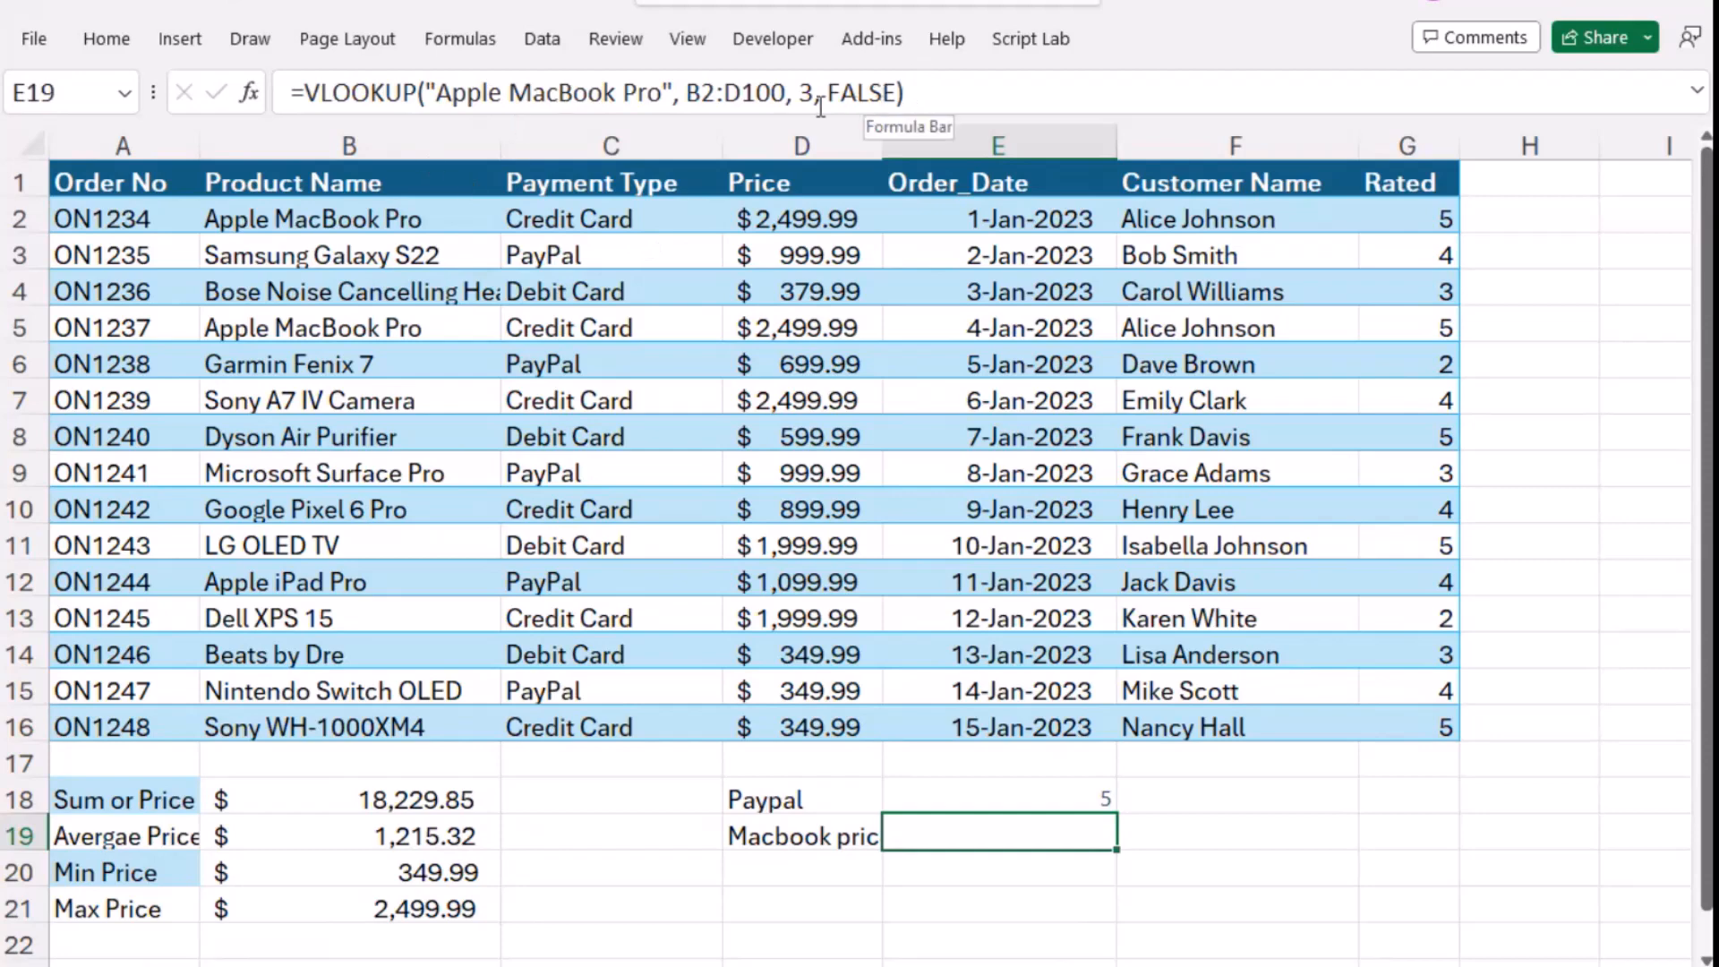
pyautogui.click(773, 100)
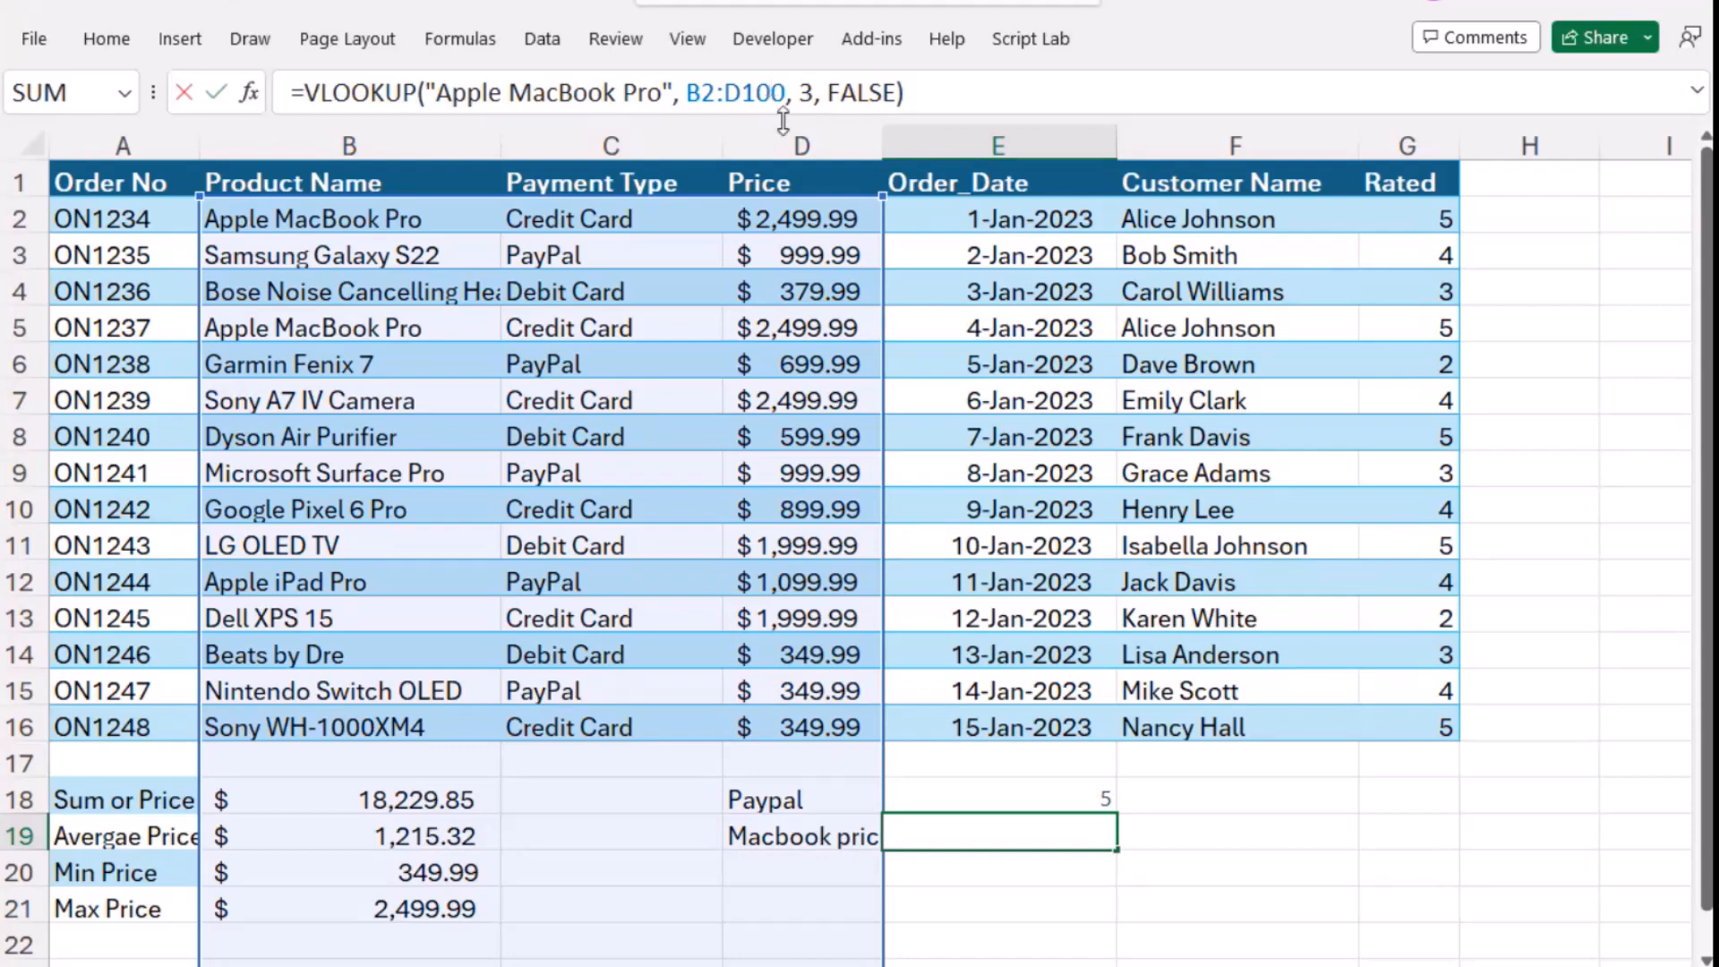
pyautogui.moveTo(784, 92); pyautogui.dragTo(756, 92)
pyautogui.write('16')
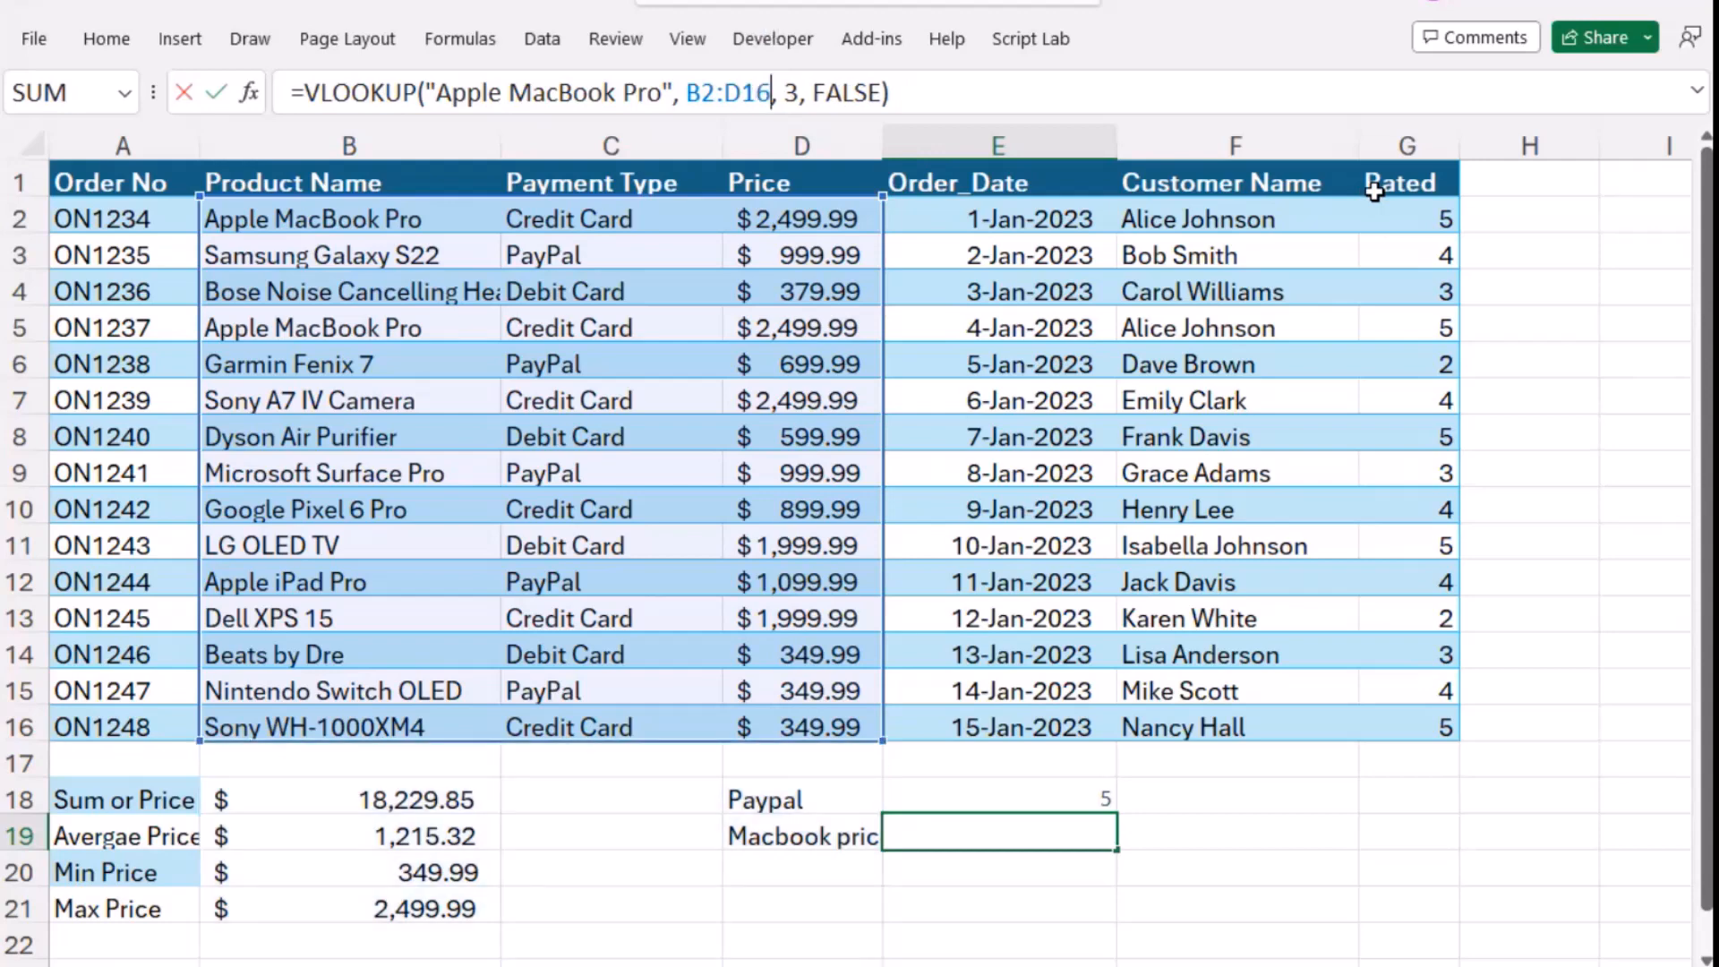
pyautogui.press('Return')
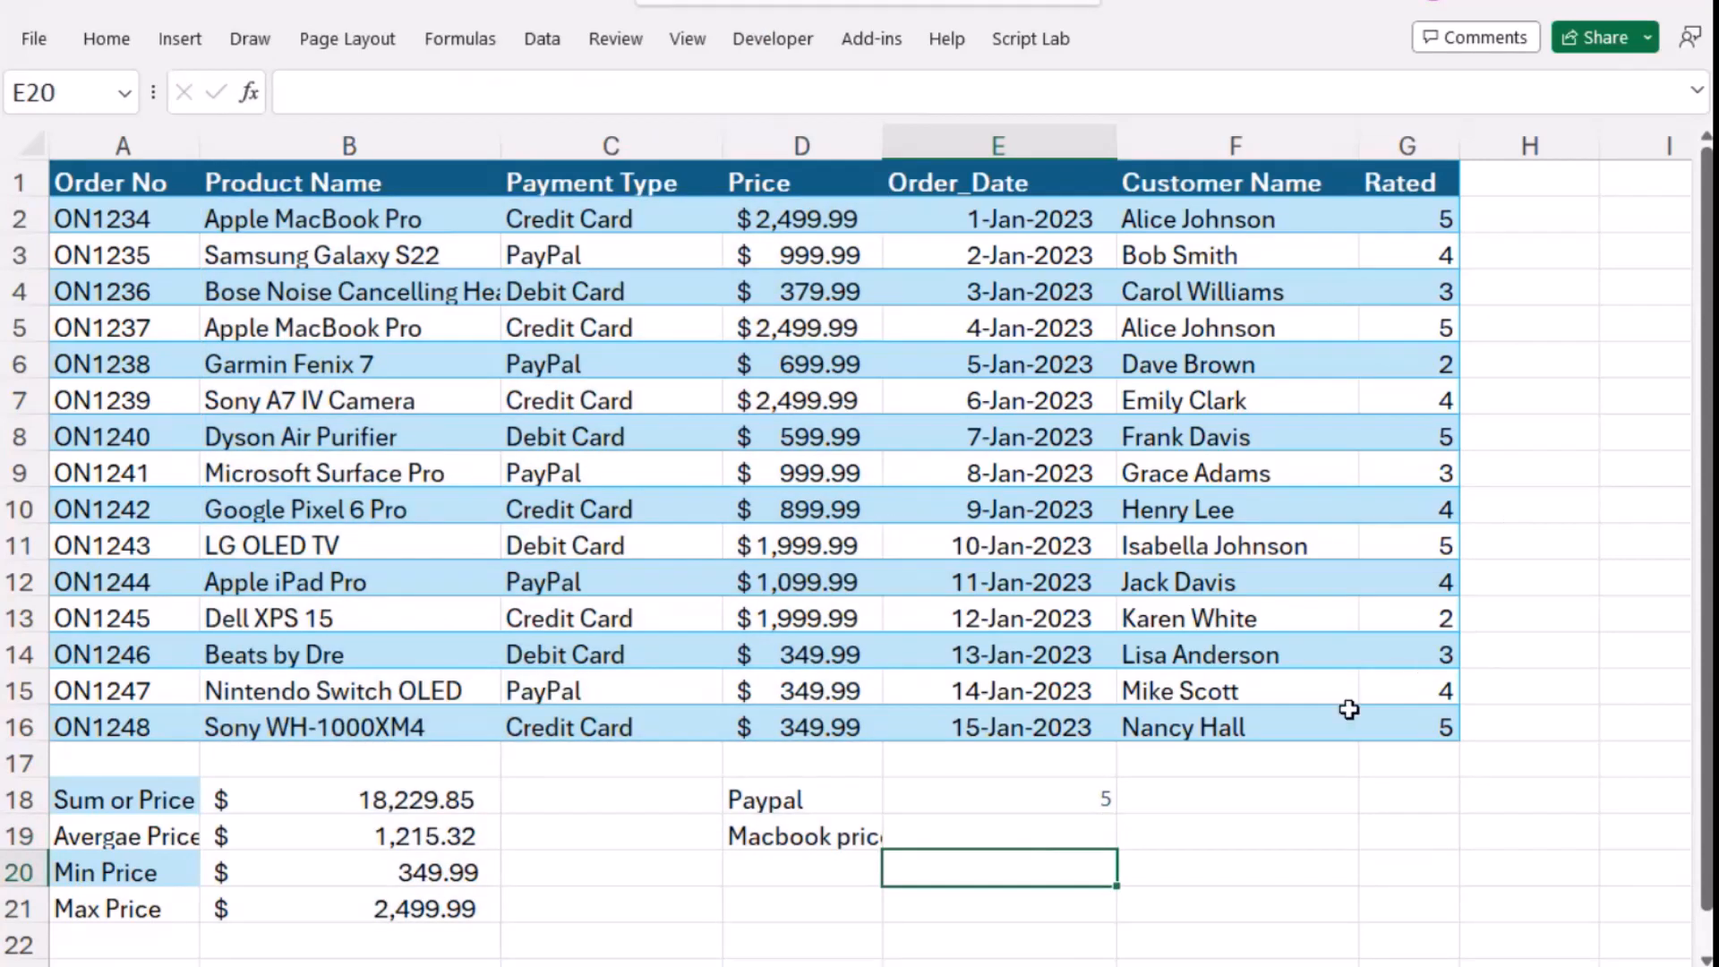
# - Review the lookup value, table range, column index and match arguments of the VLOOKUP formula in cell E19
pyautogui.click(1048, 829)
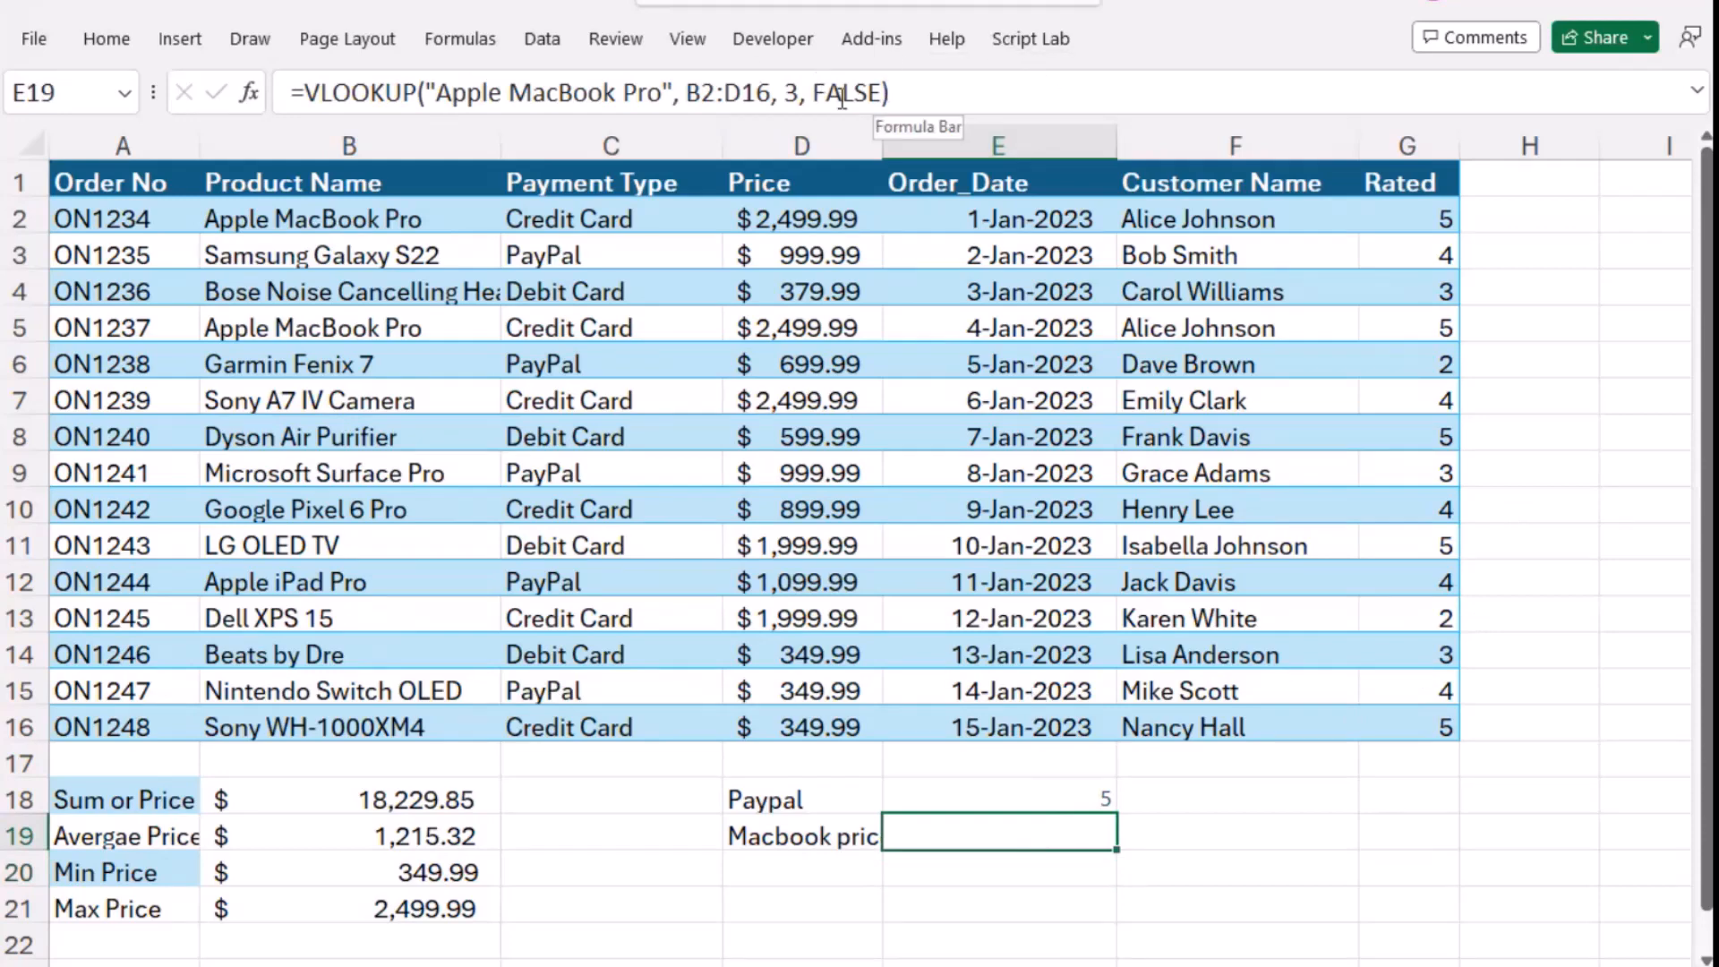
pyautogui.click(437, 92)
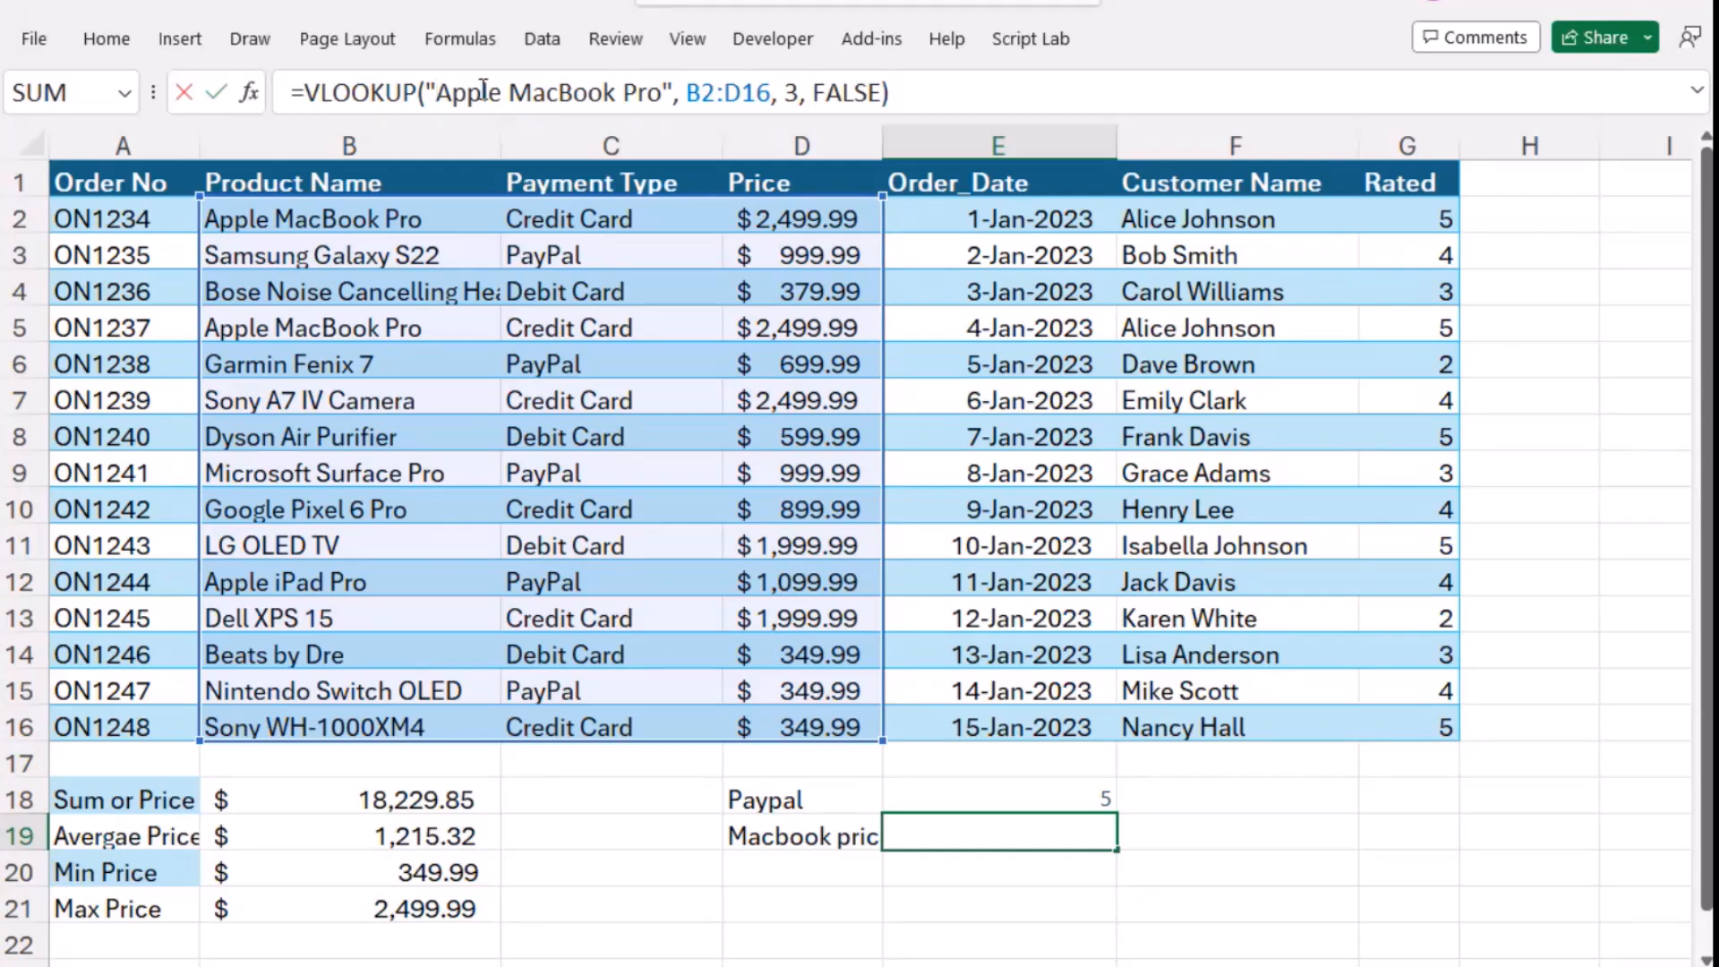
pyautogui.click(790, 99)
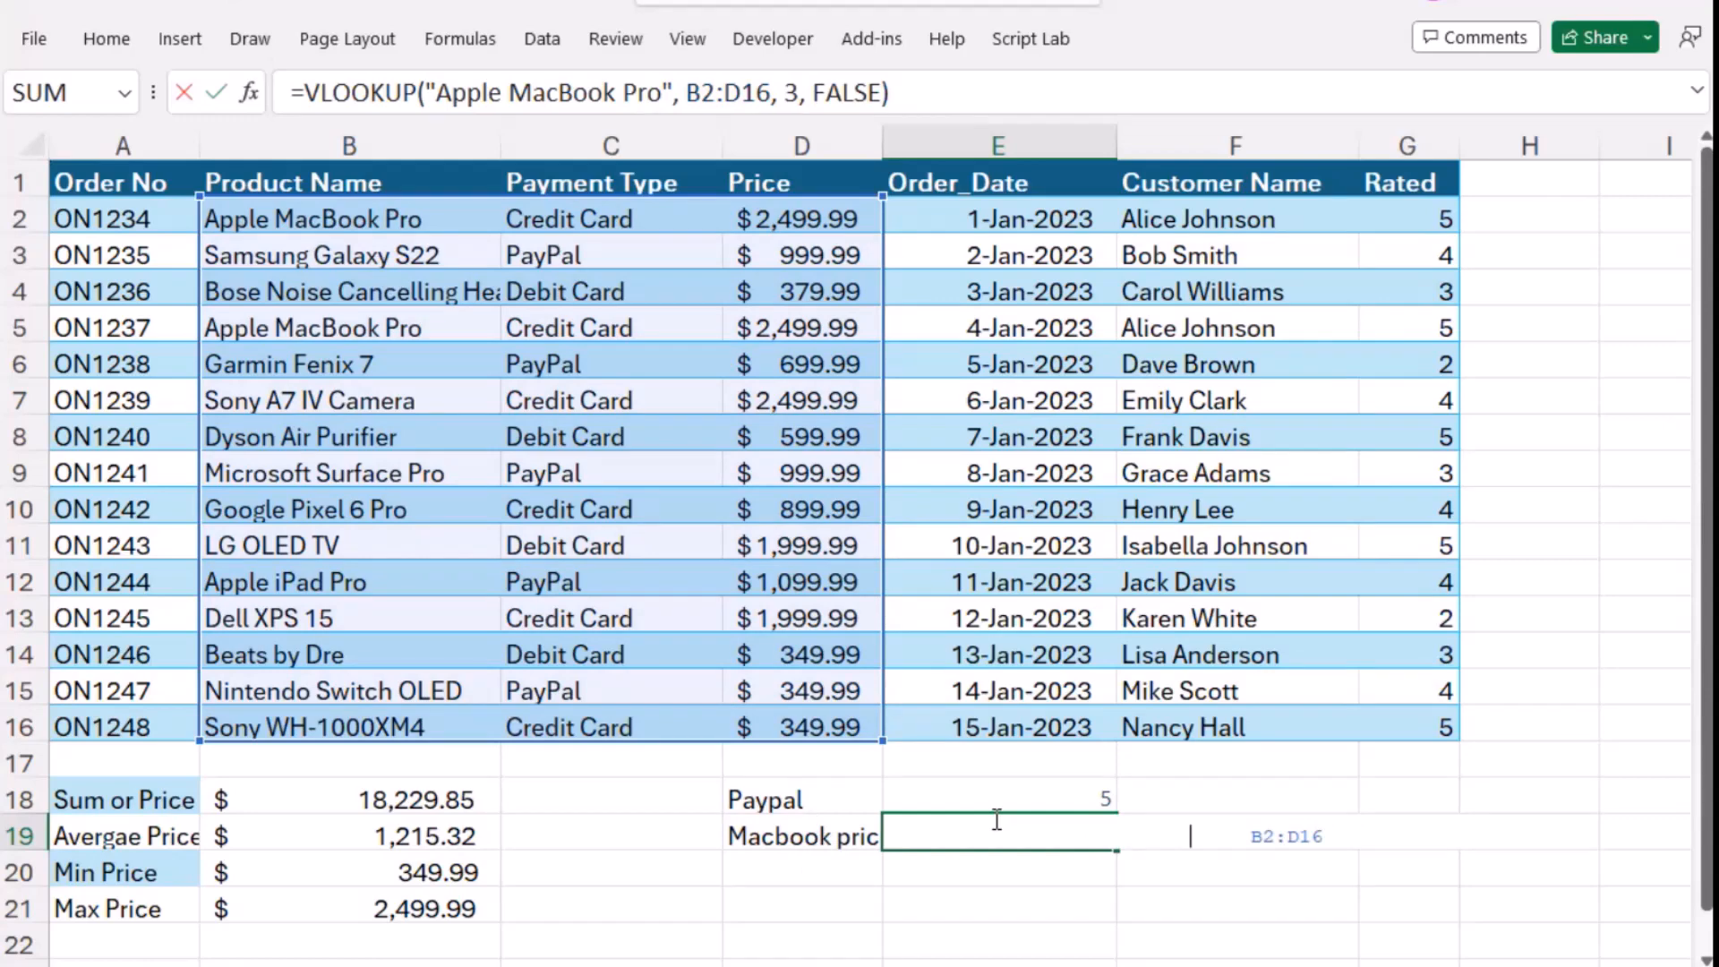
pyautogui.press('Return')
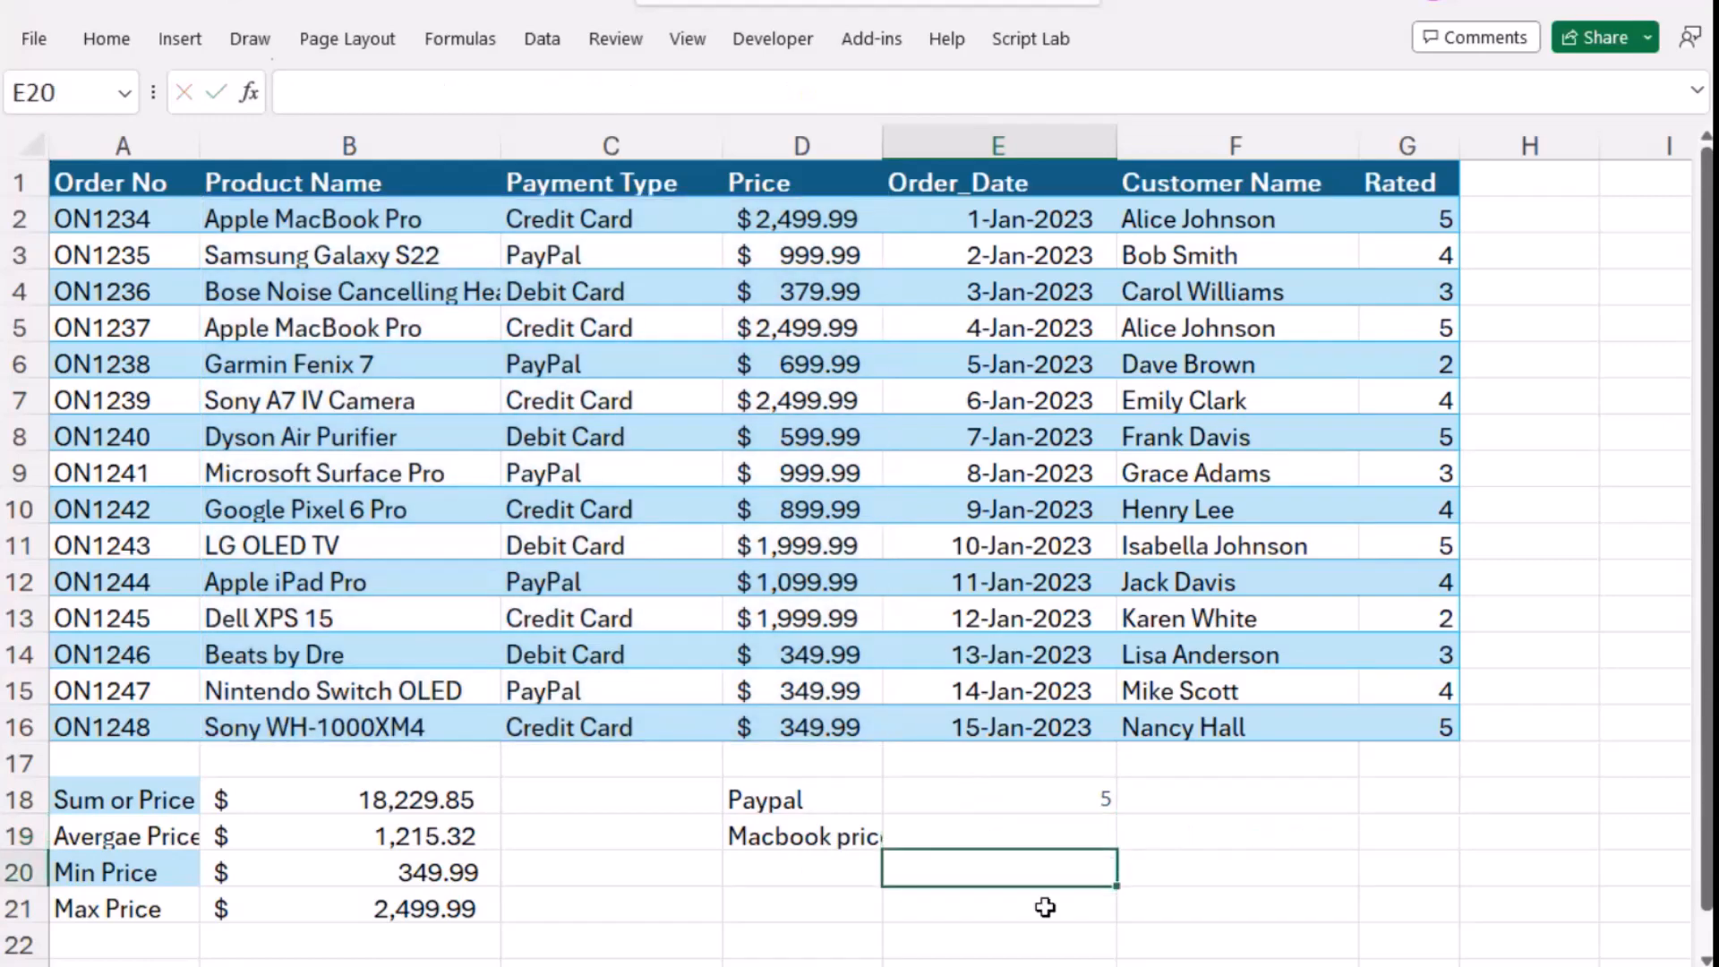
# - Ask ChatGPT "How do I find the review score of a particular order?" and send the message
pyautogui.click(752, 868)
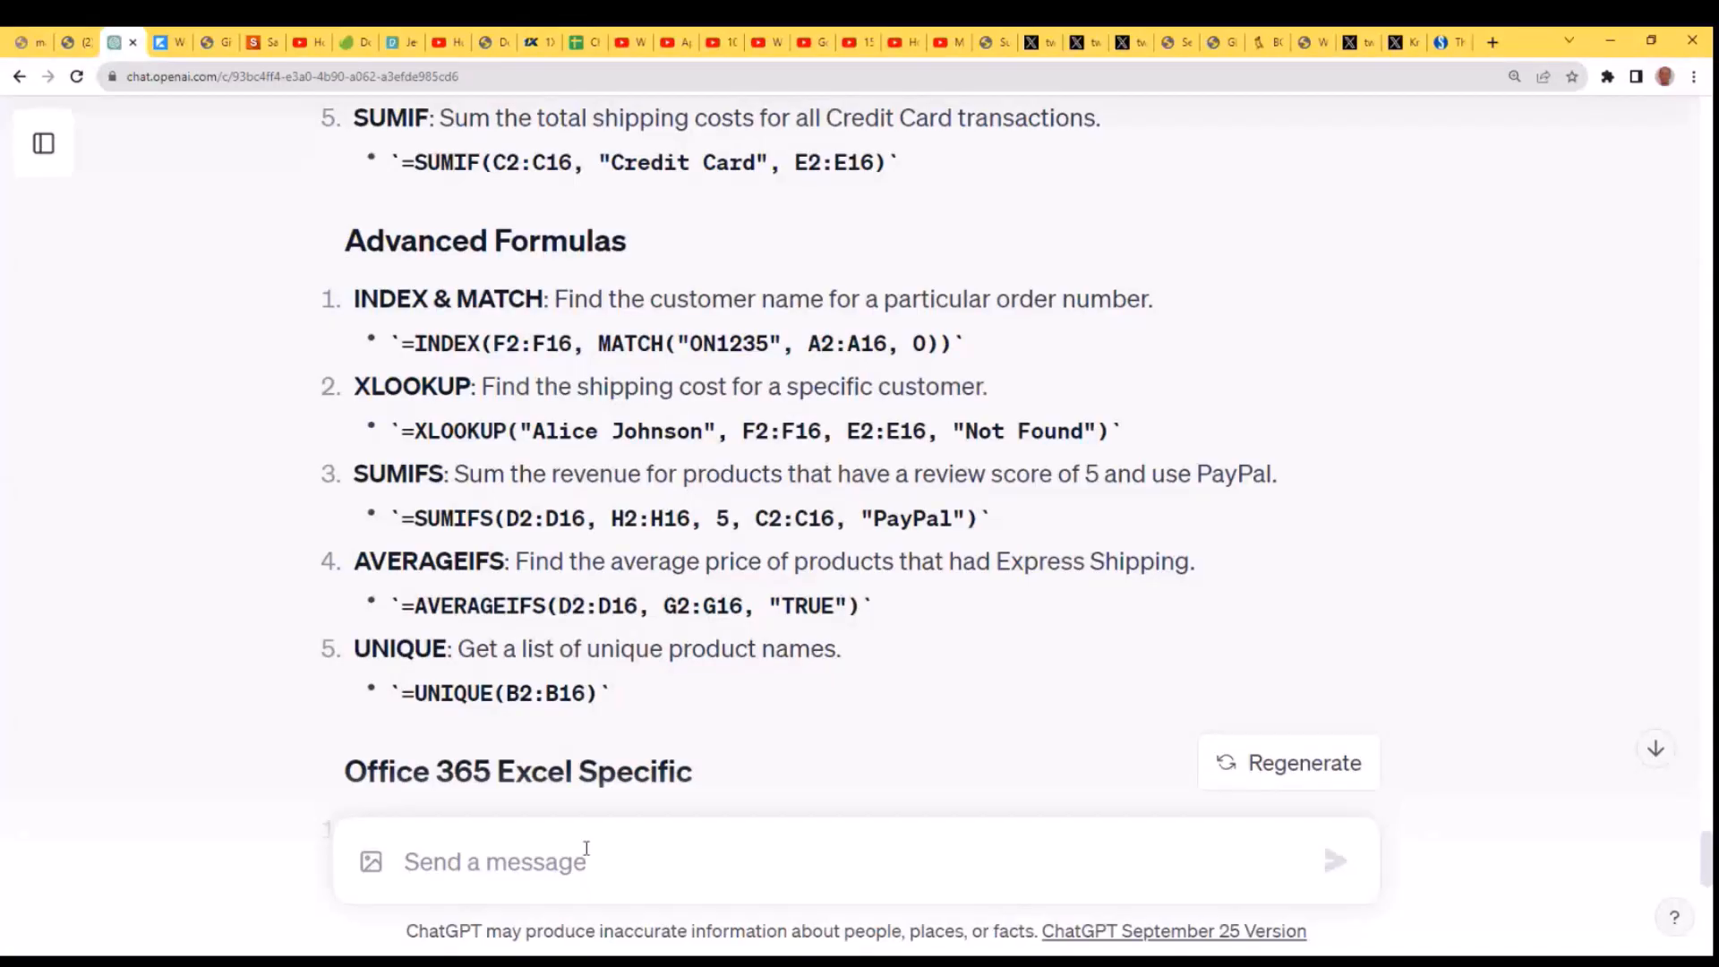
pyautogui.write('Find the review score of a particular orde')
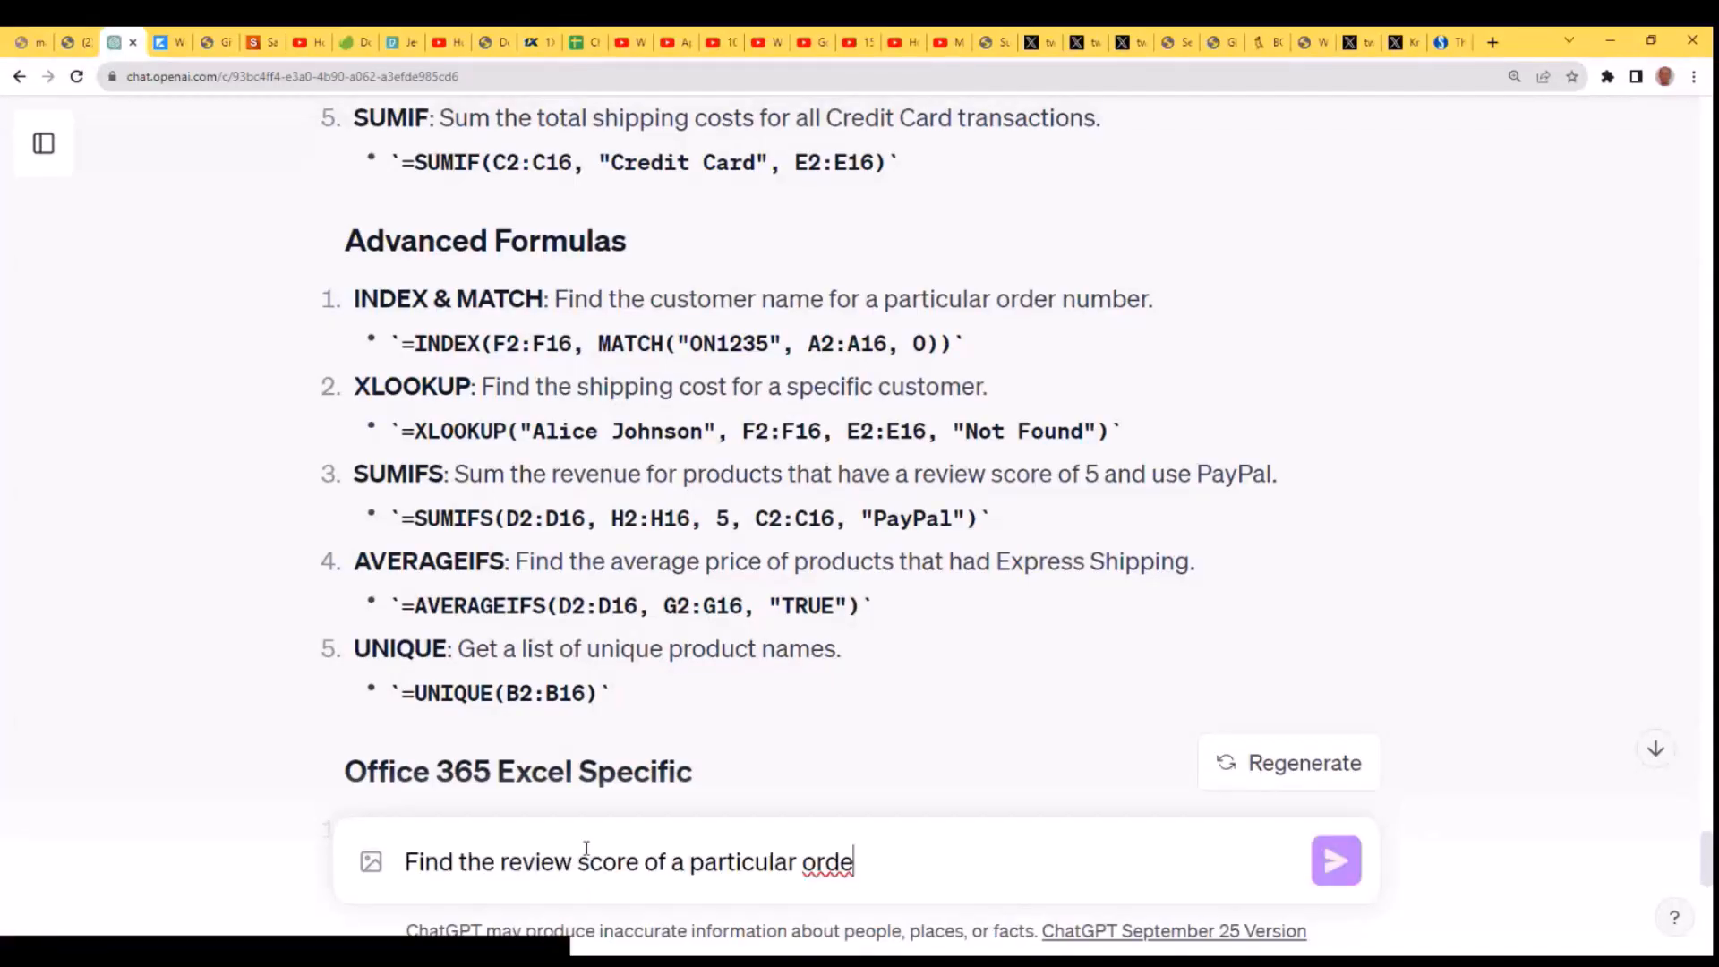
pyautogui.click(555, 862)
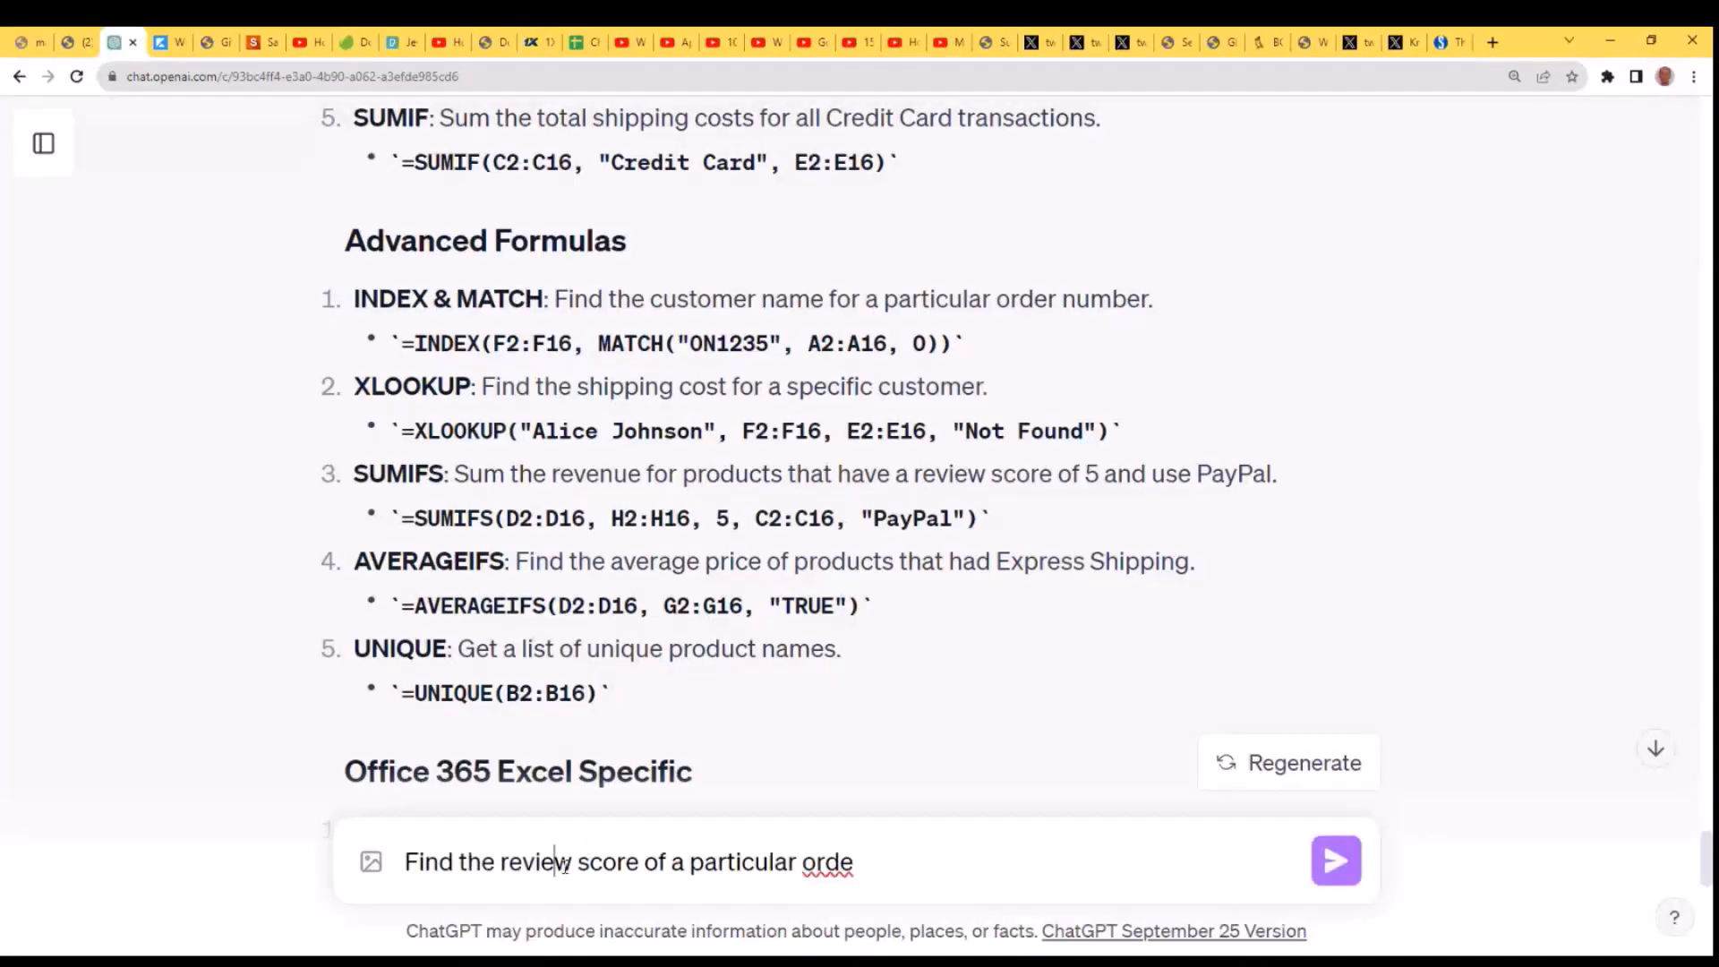
pyautogui.click(410, 861)
pyautogui.write('Ho')
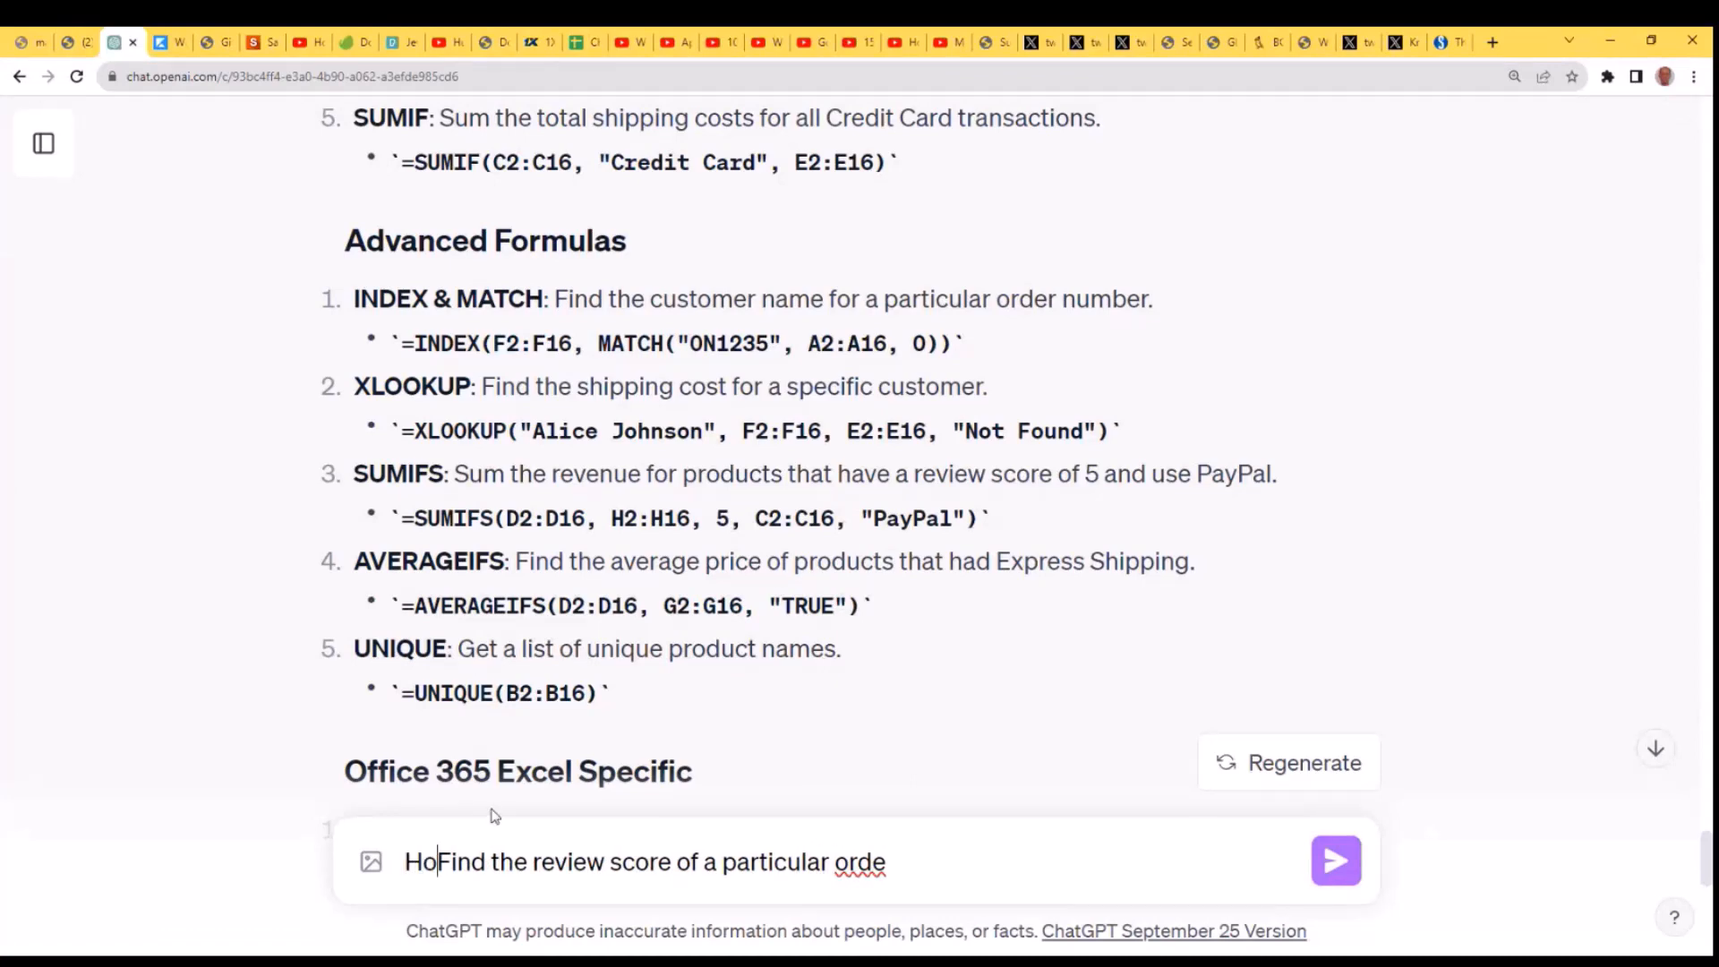
pyautogui.write('w do I')
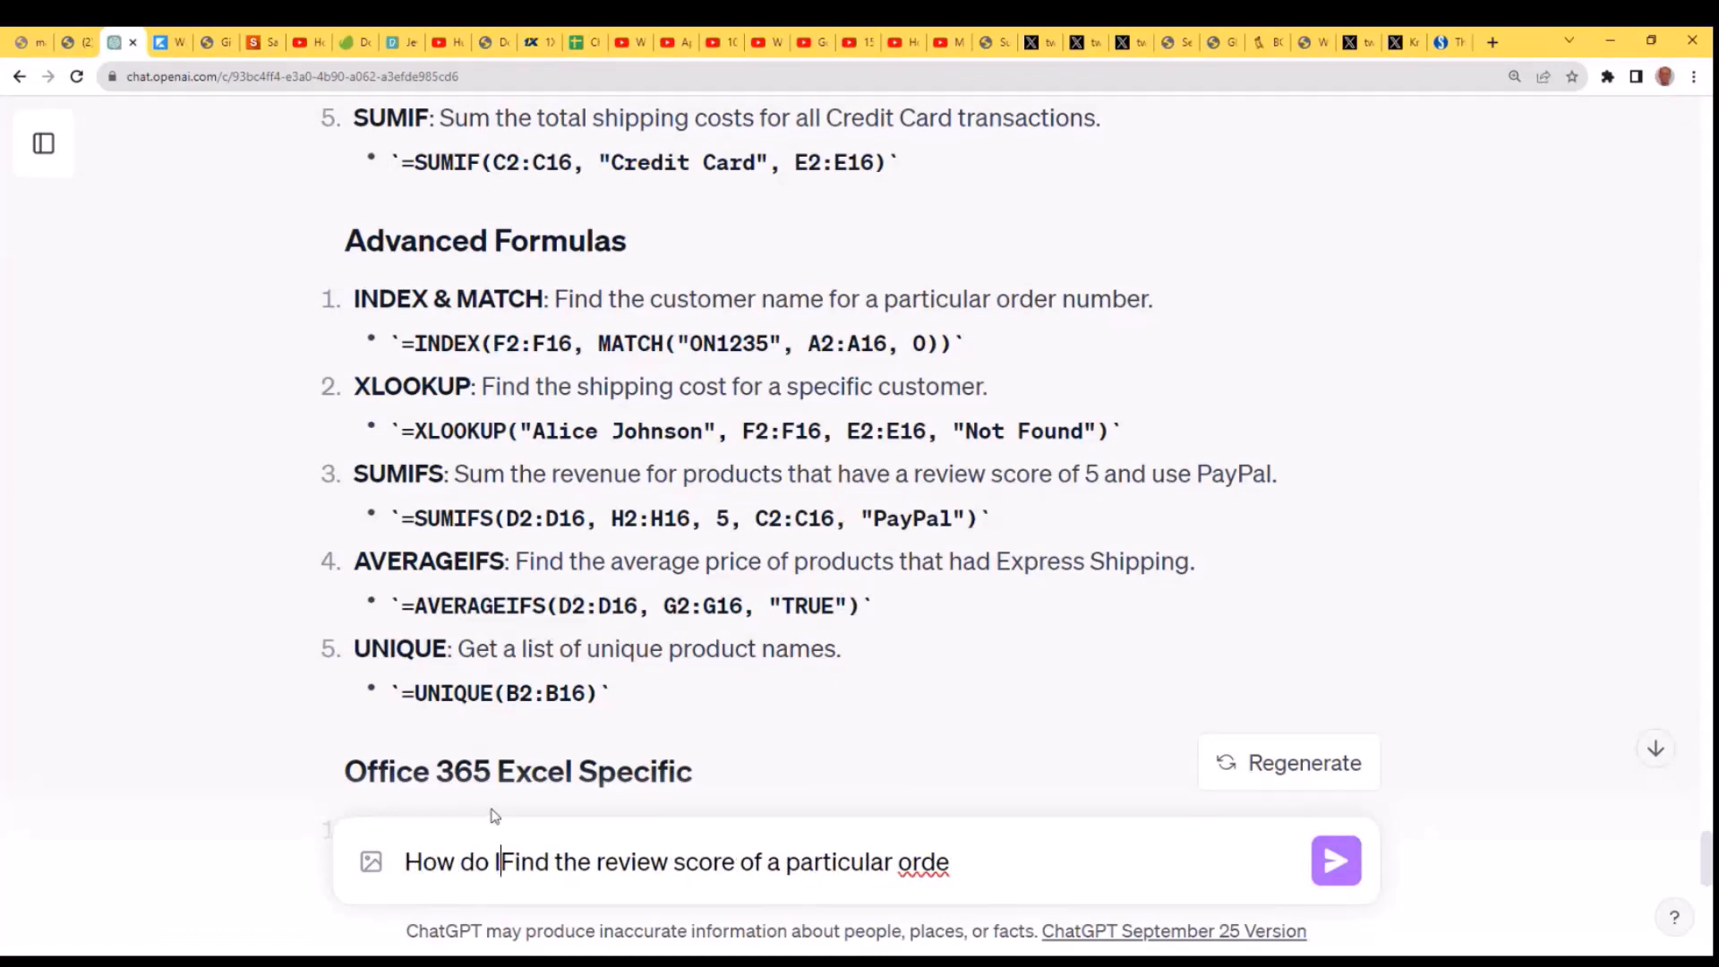
pyautogui.press('Delete')
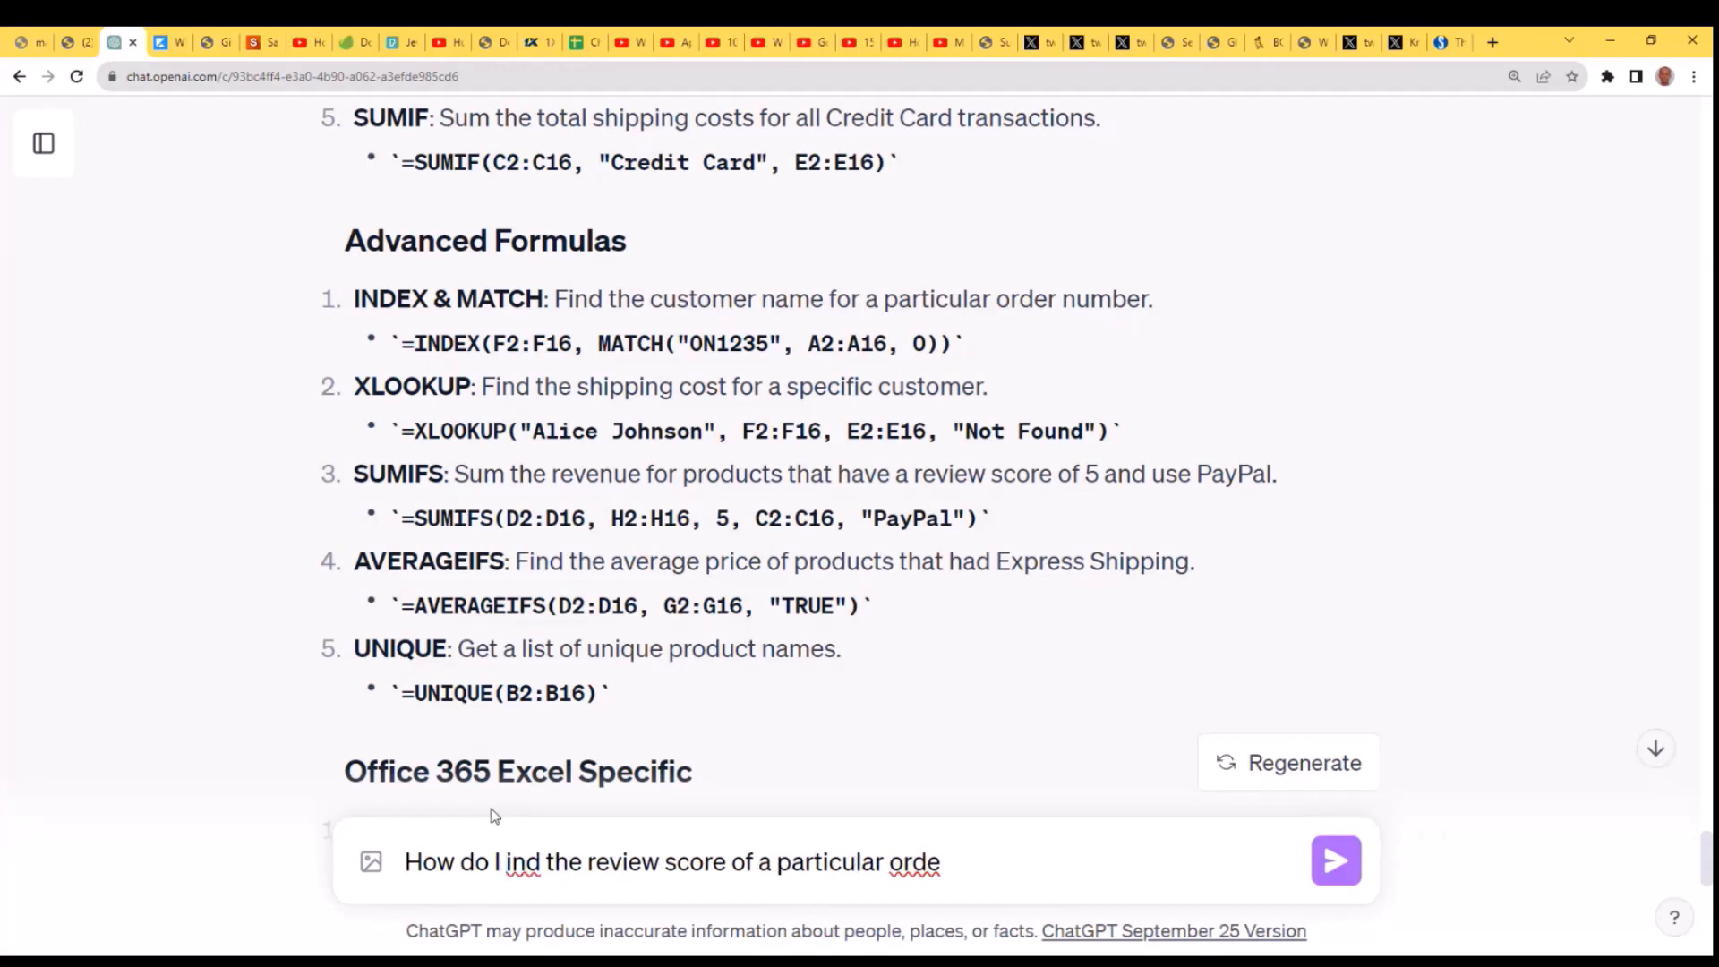
pyautogui.write('f')
pyautogui.press('End')
pyautogui.write('r')
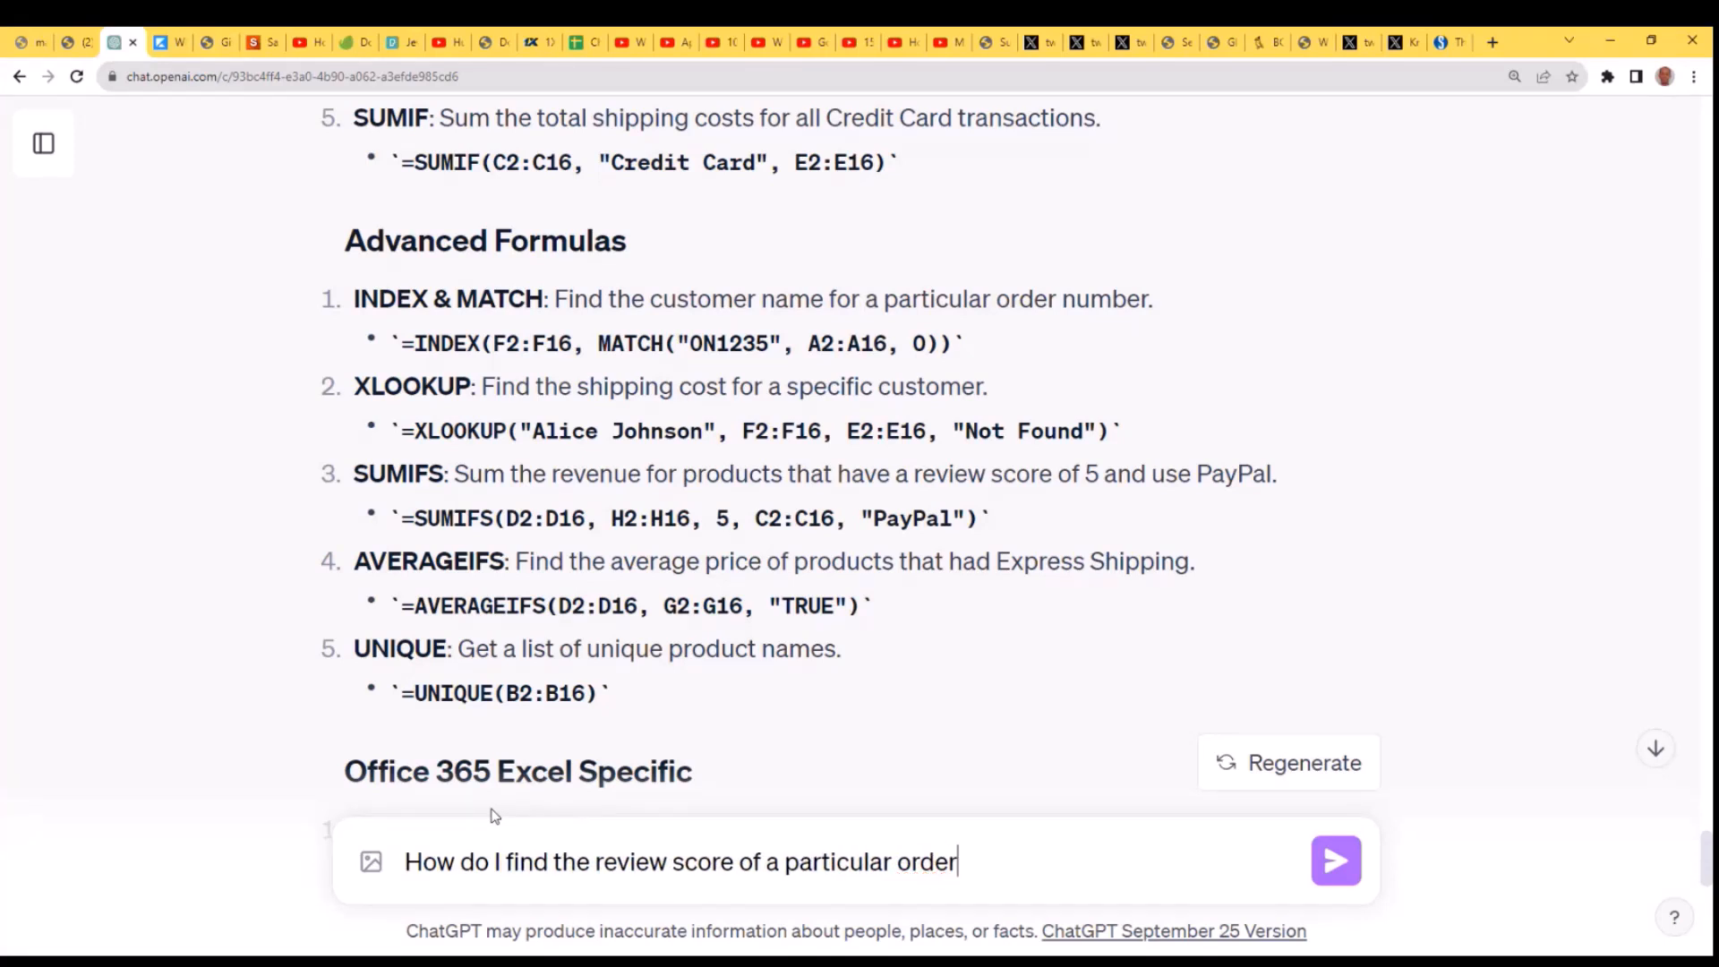
pyautogui.write('?')
pyautogui.press('Return')
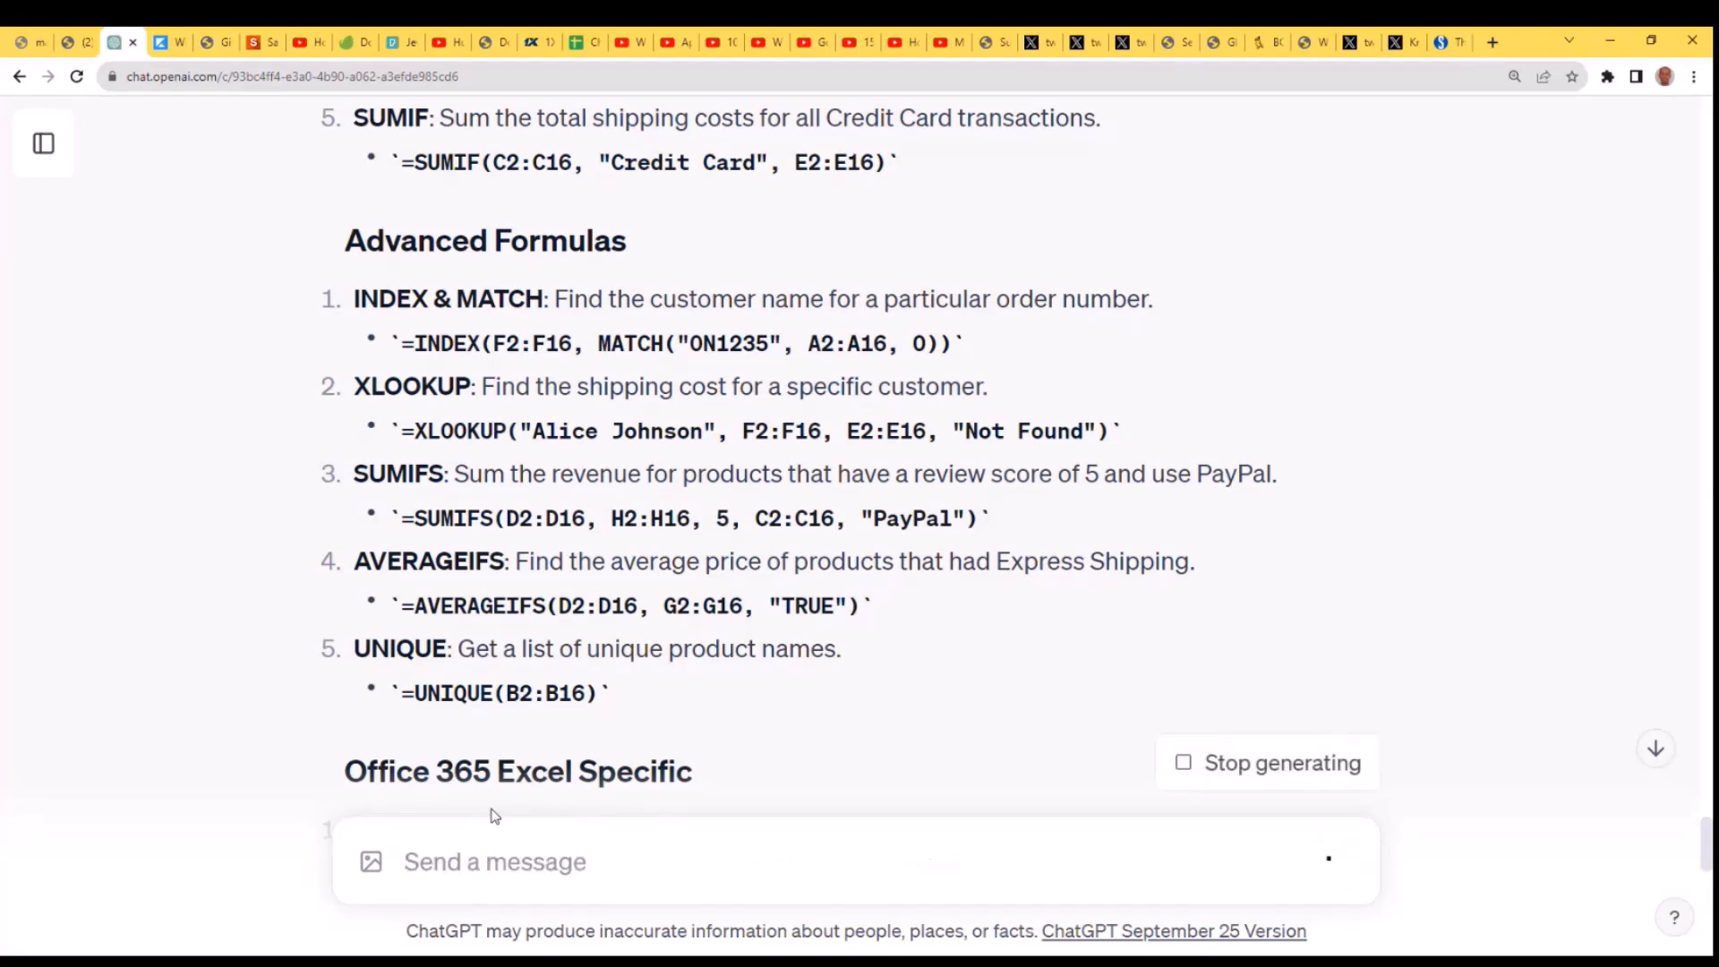
# - Select the formula =XLOOKUP("YourOrderNumber", A2:A16, H2:H16, "Not Found") in ChatGPT's reply and switch back to the Excel worksheet
pyautogui.click(1655, 747)
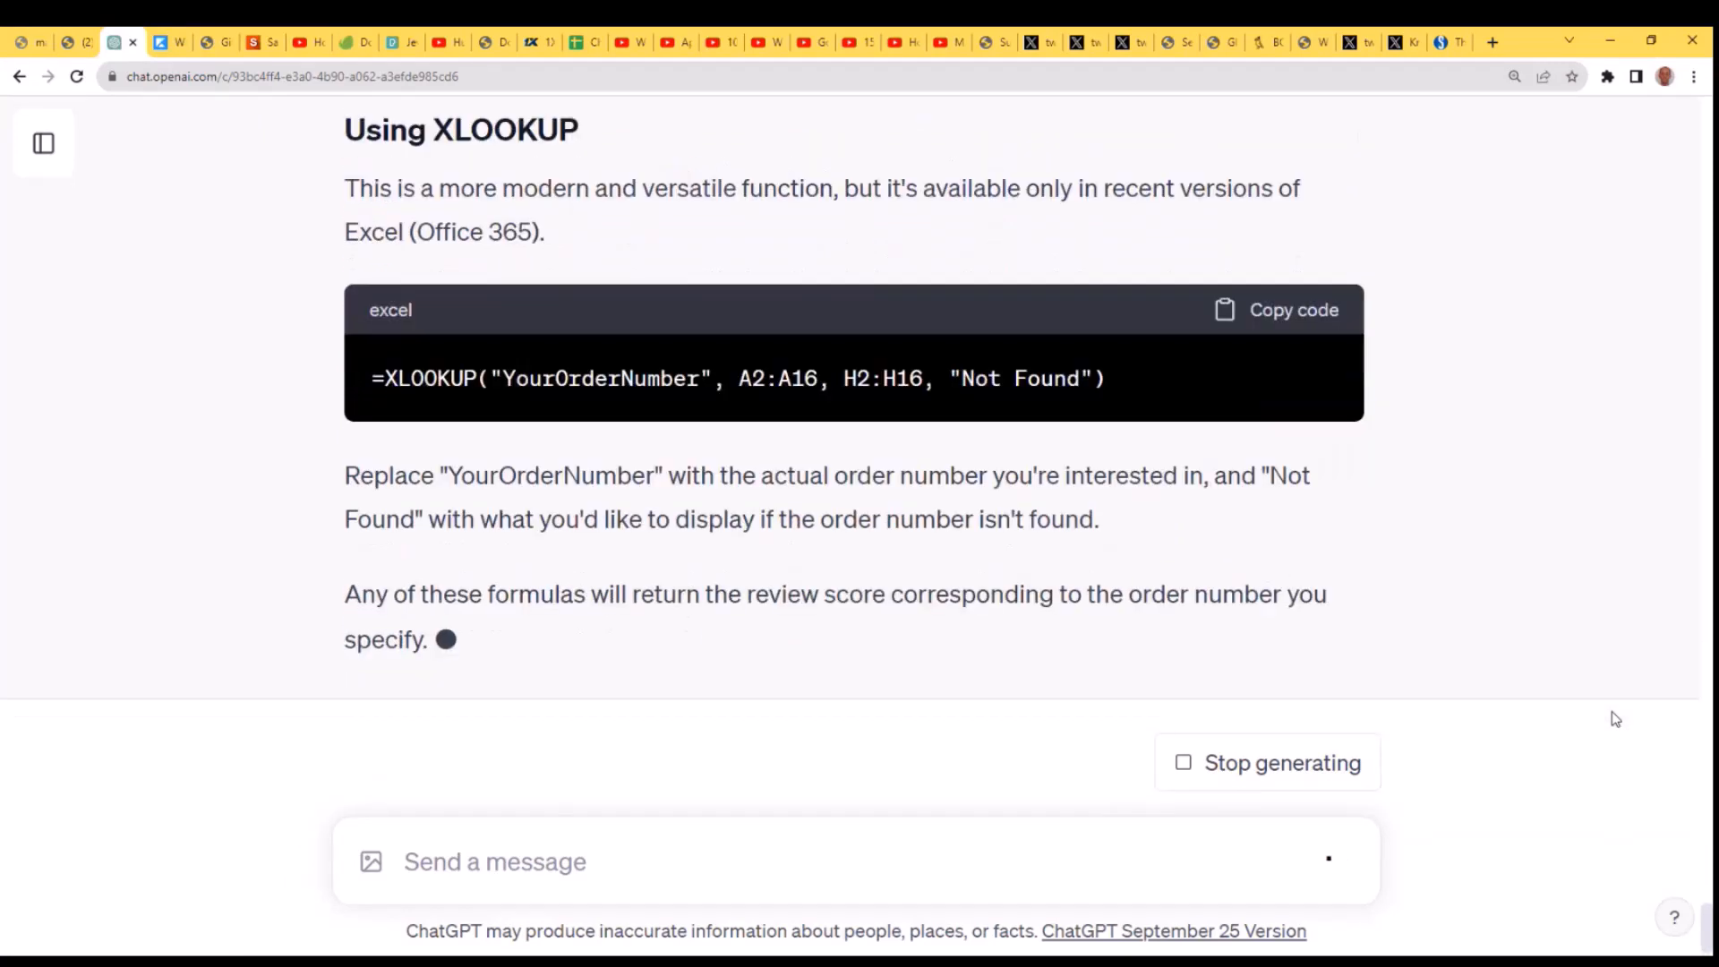
pyautogui.scroll(10, 1492, 627)
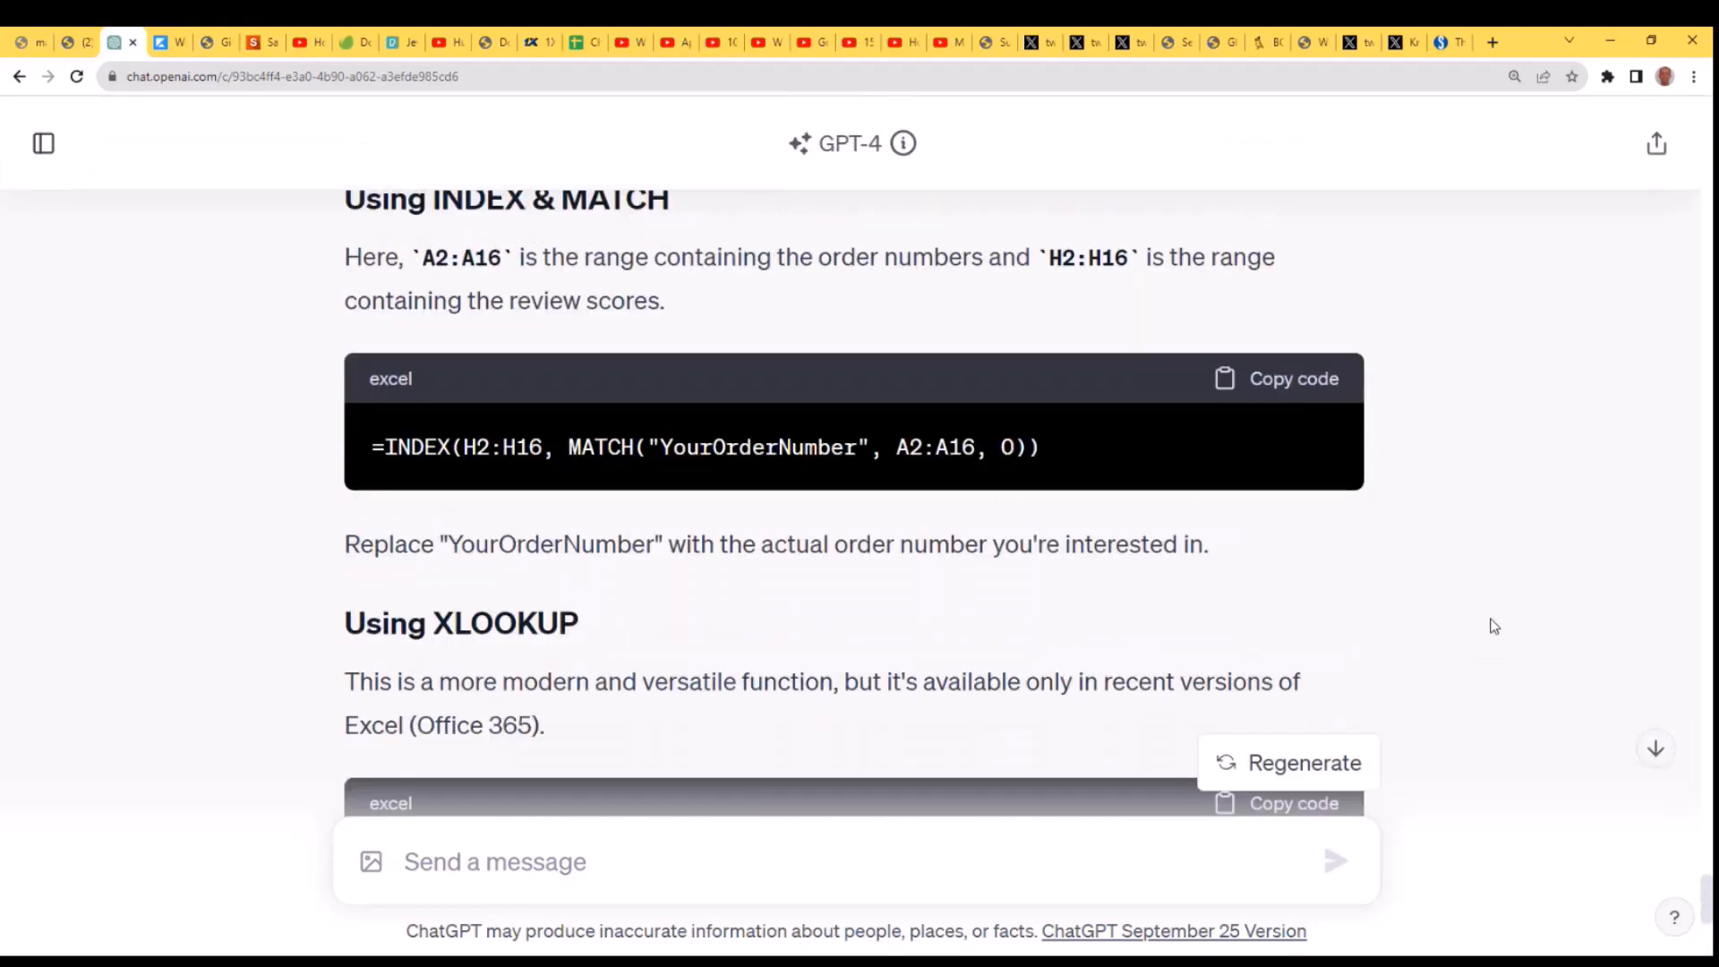
pyautogui.scroll(3, 1492, 627)
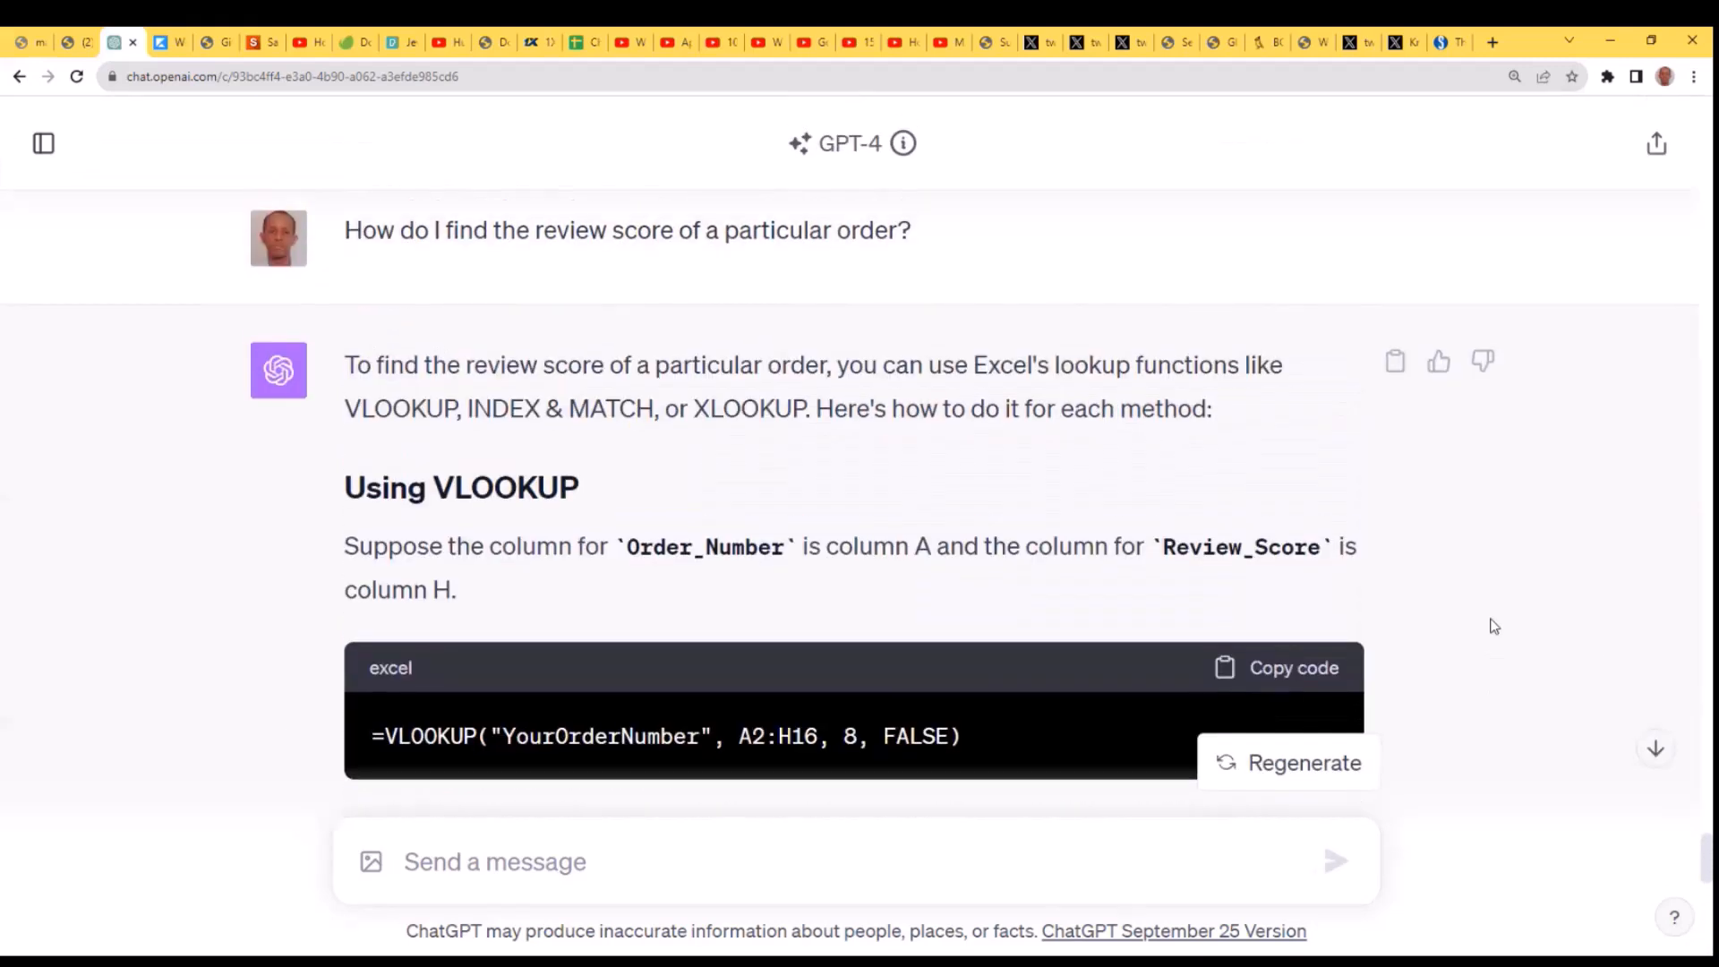
pyautogui.scroll(-3, 1491, 626)
pyautogui.scroll(-8, 1490, 626)
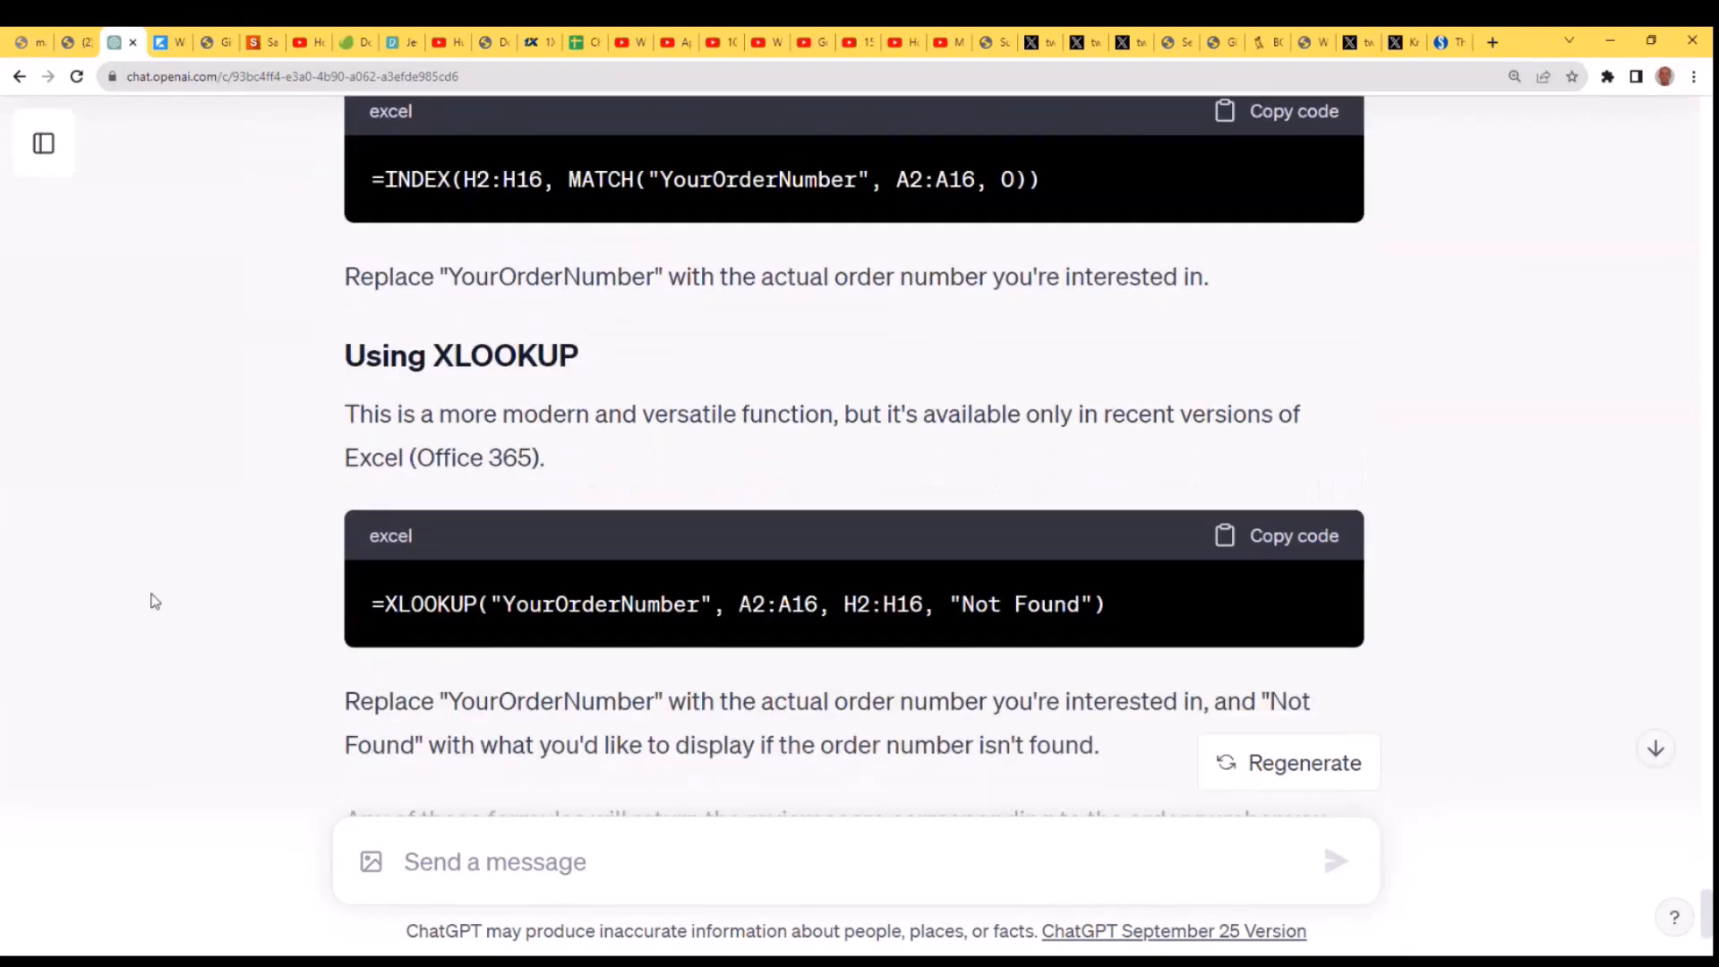
pyautogui.moveTo(1119, 610); pyautogui.dragTo(362, 568)
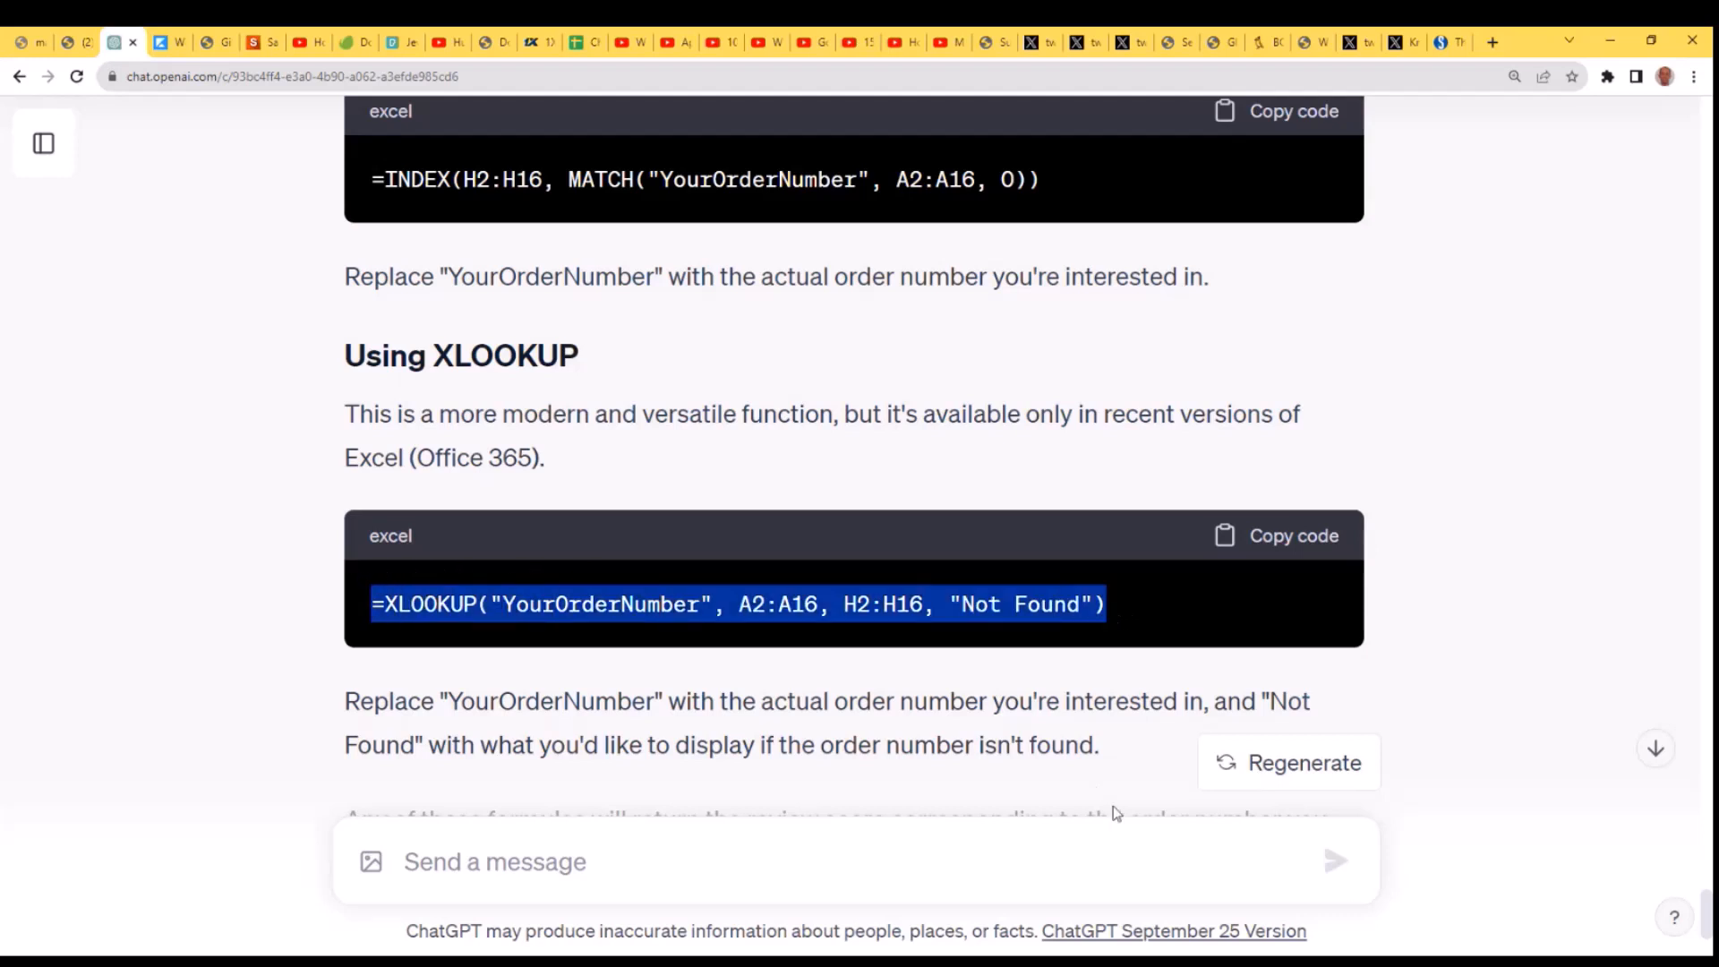
pyautogui.hotkey('alt', 'Tab')
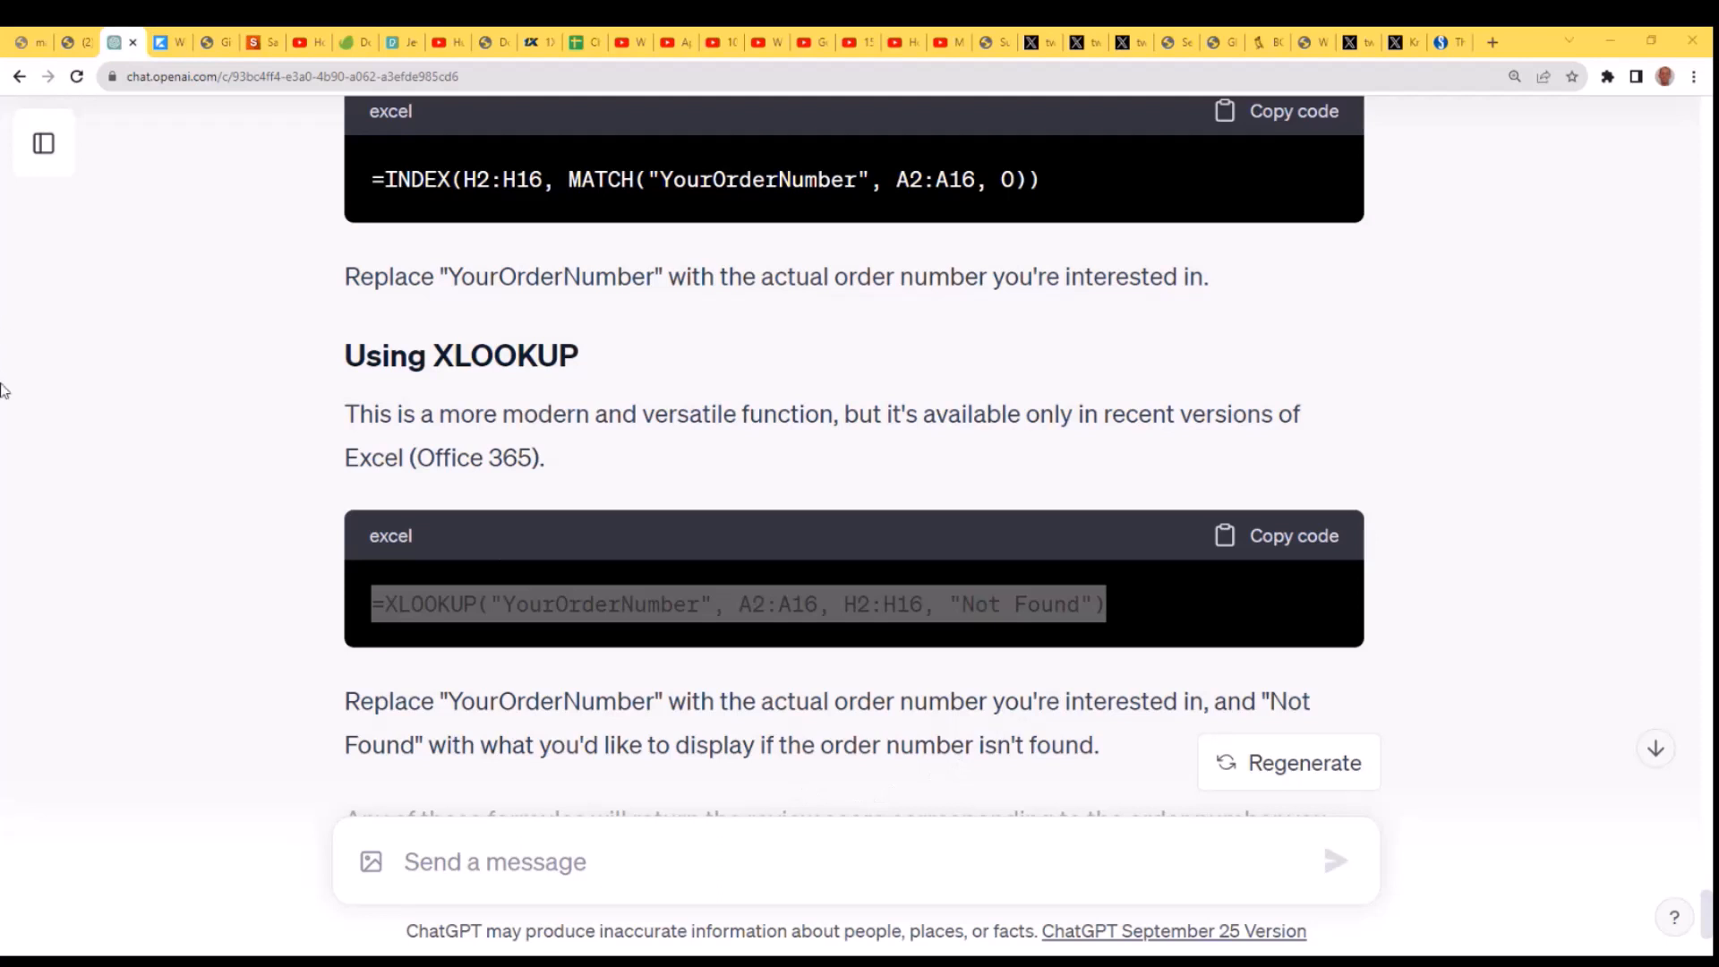
pyautogui.click(45, 392)
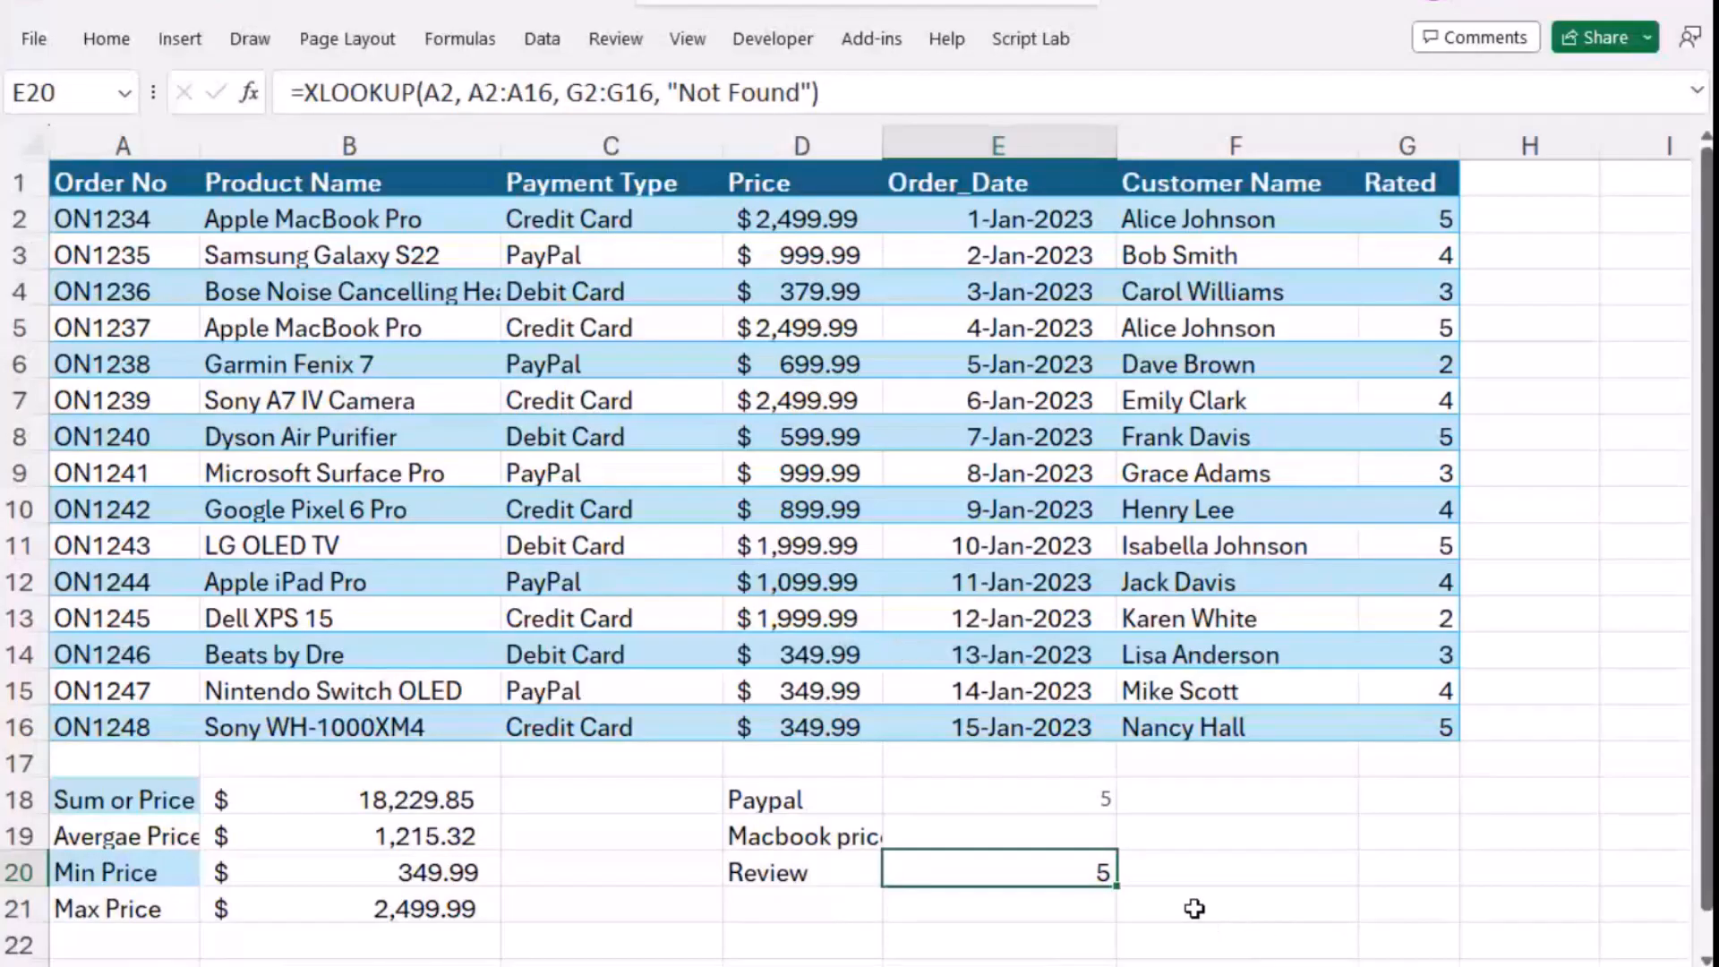
# - Review the arguments of the XLOOKUP formula in cell E20 beside the Review label, and its lookup cell A2
pyautogui.click(883, 81)
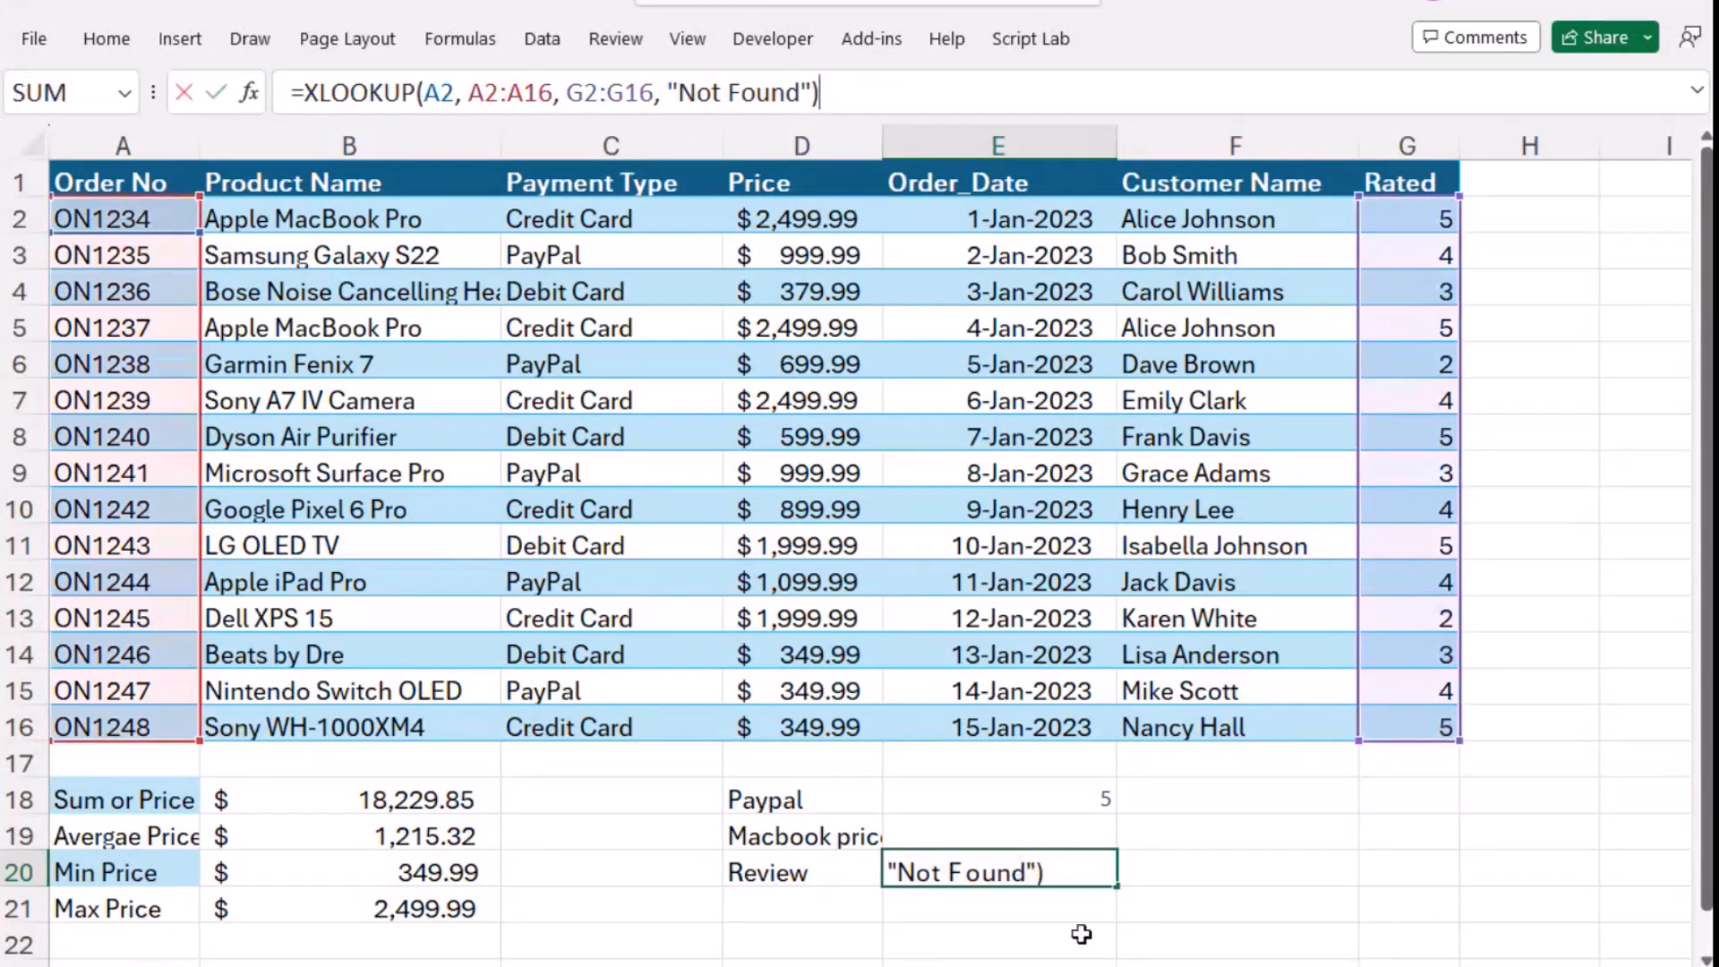
pyautogui.press('Return')
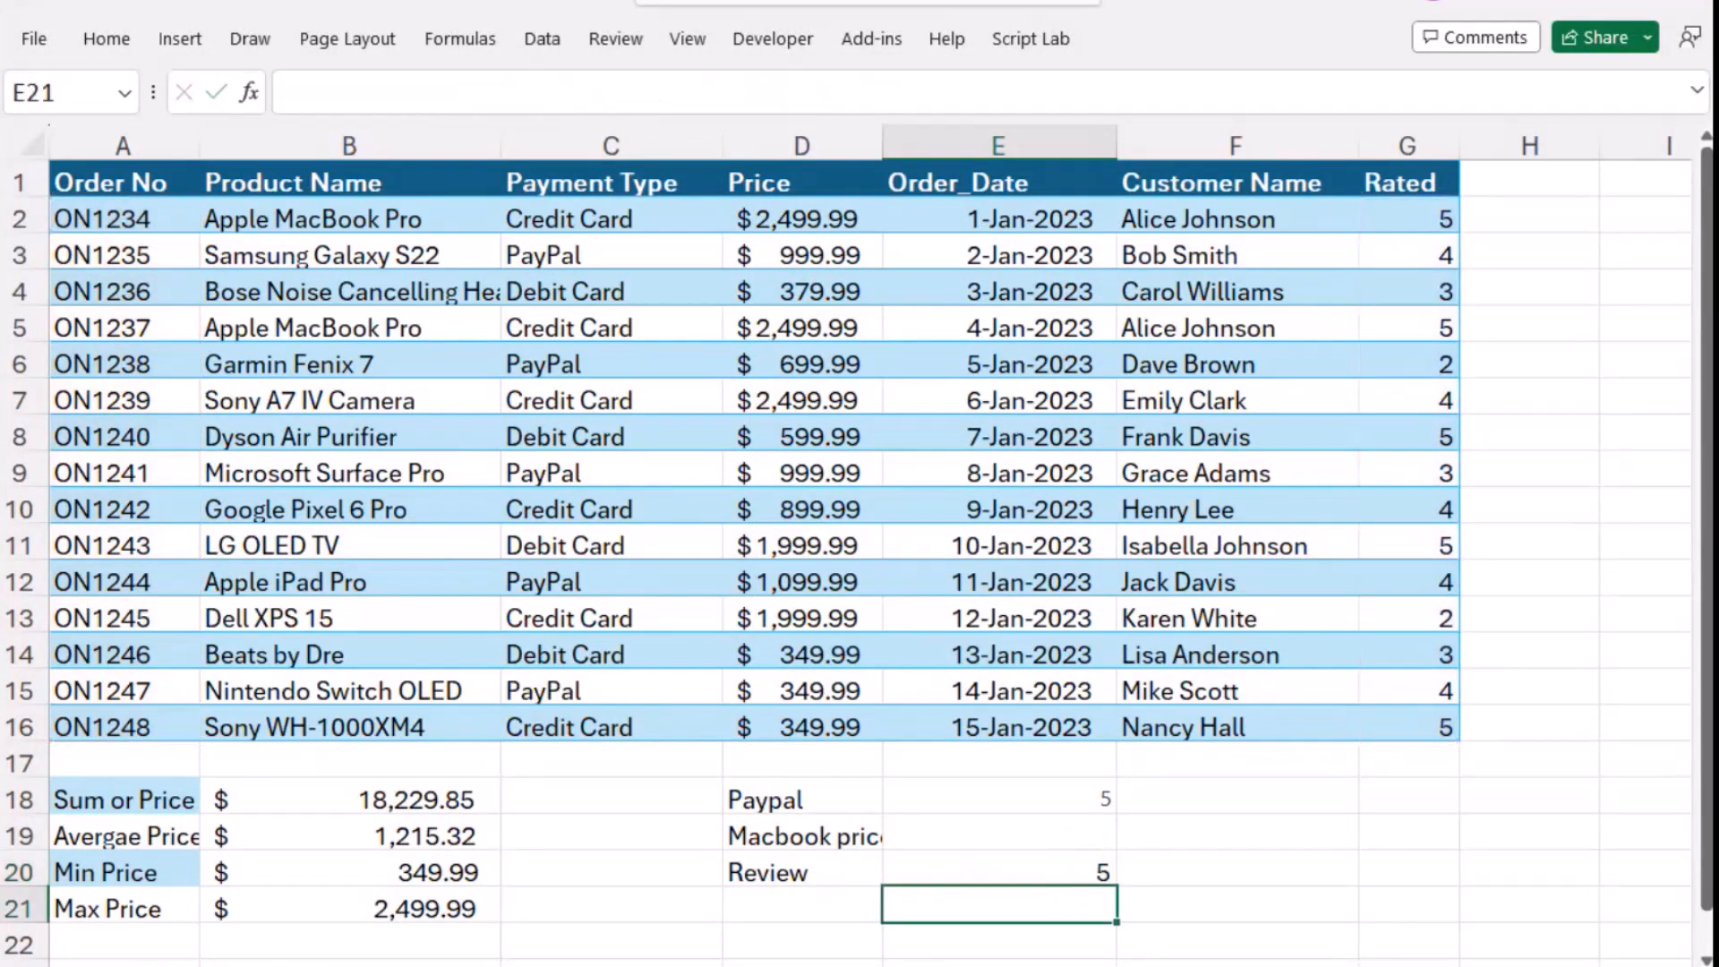
pyautogui.click(1059, 868)
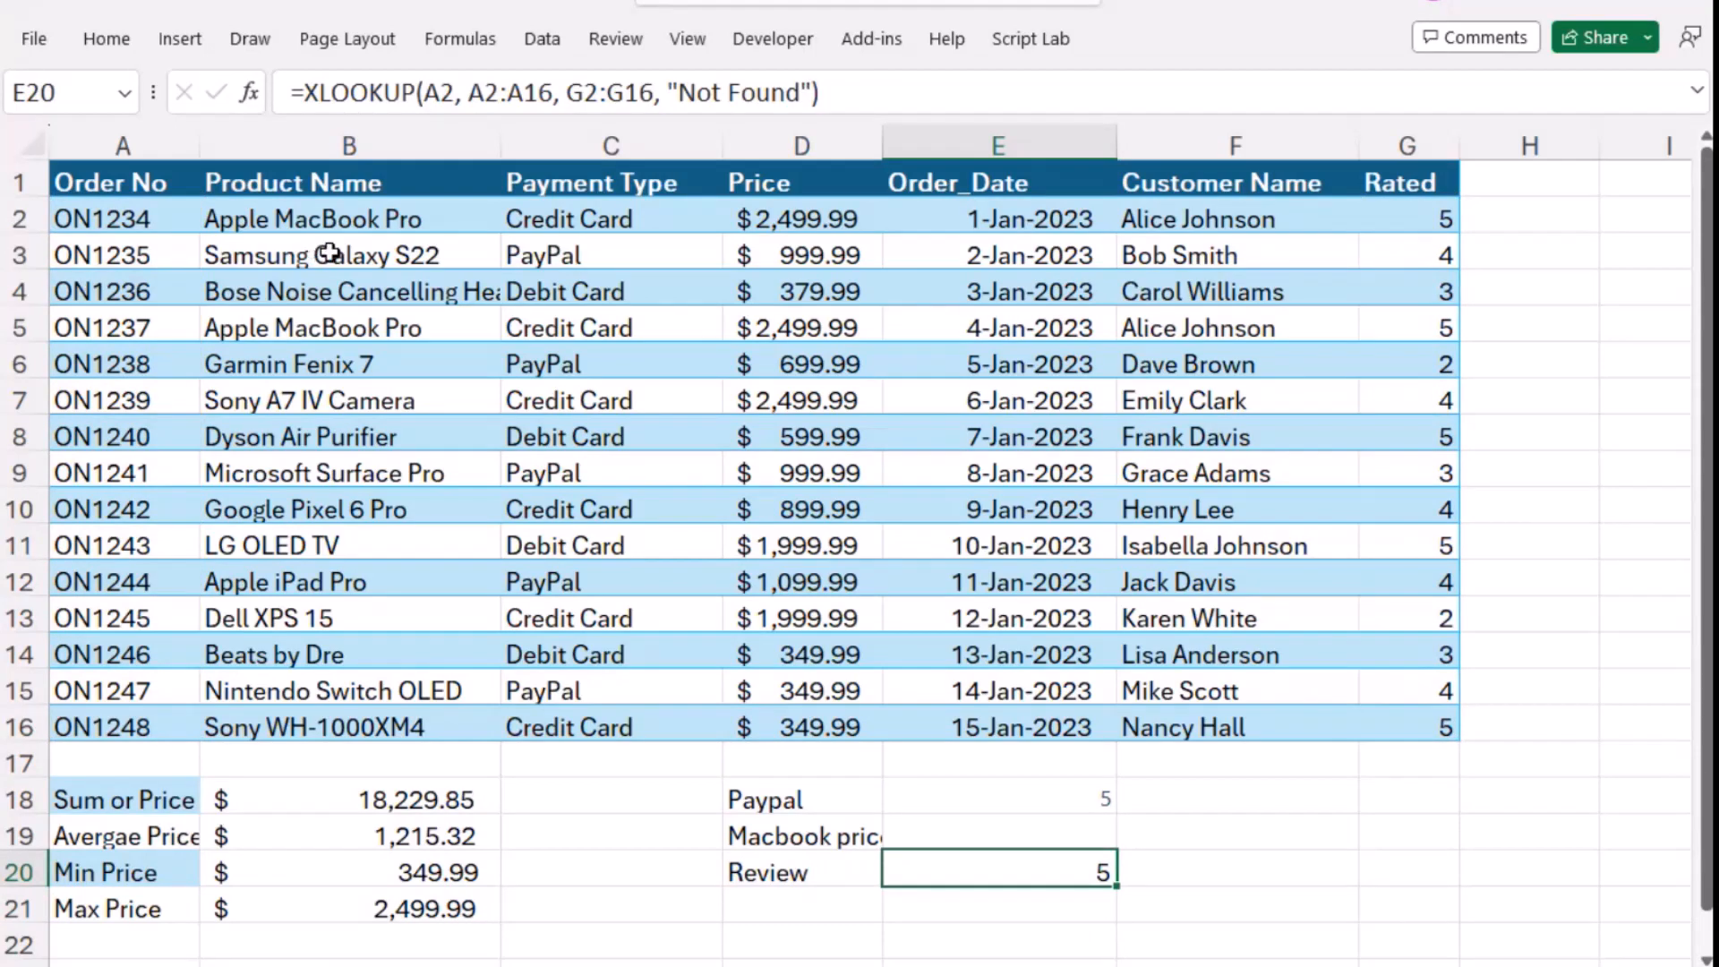
pyautogui.click(142, 219)
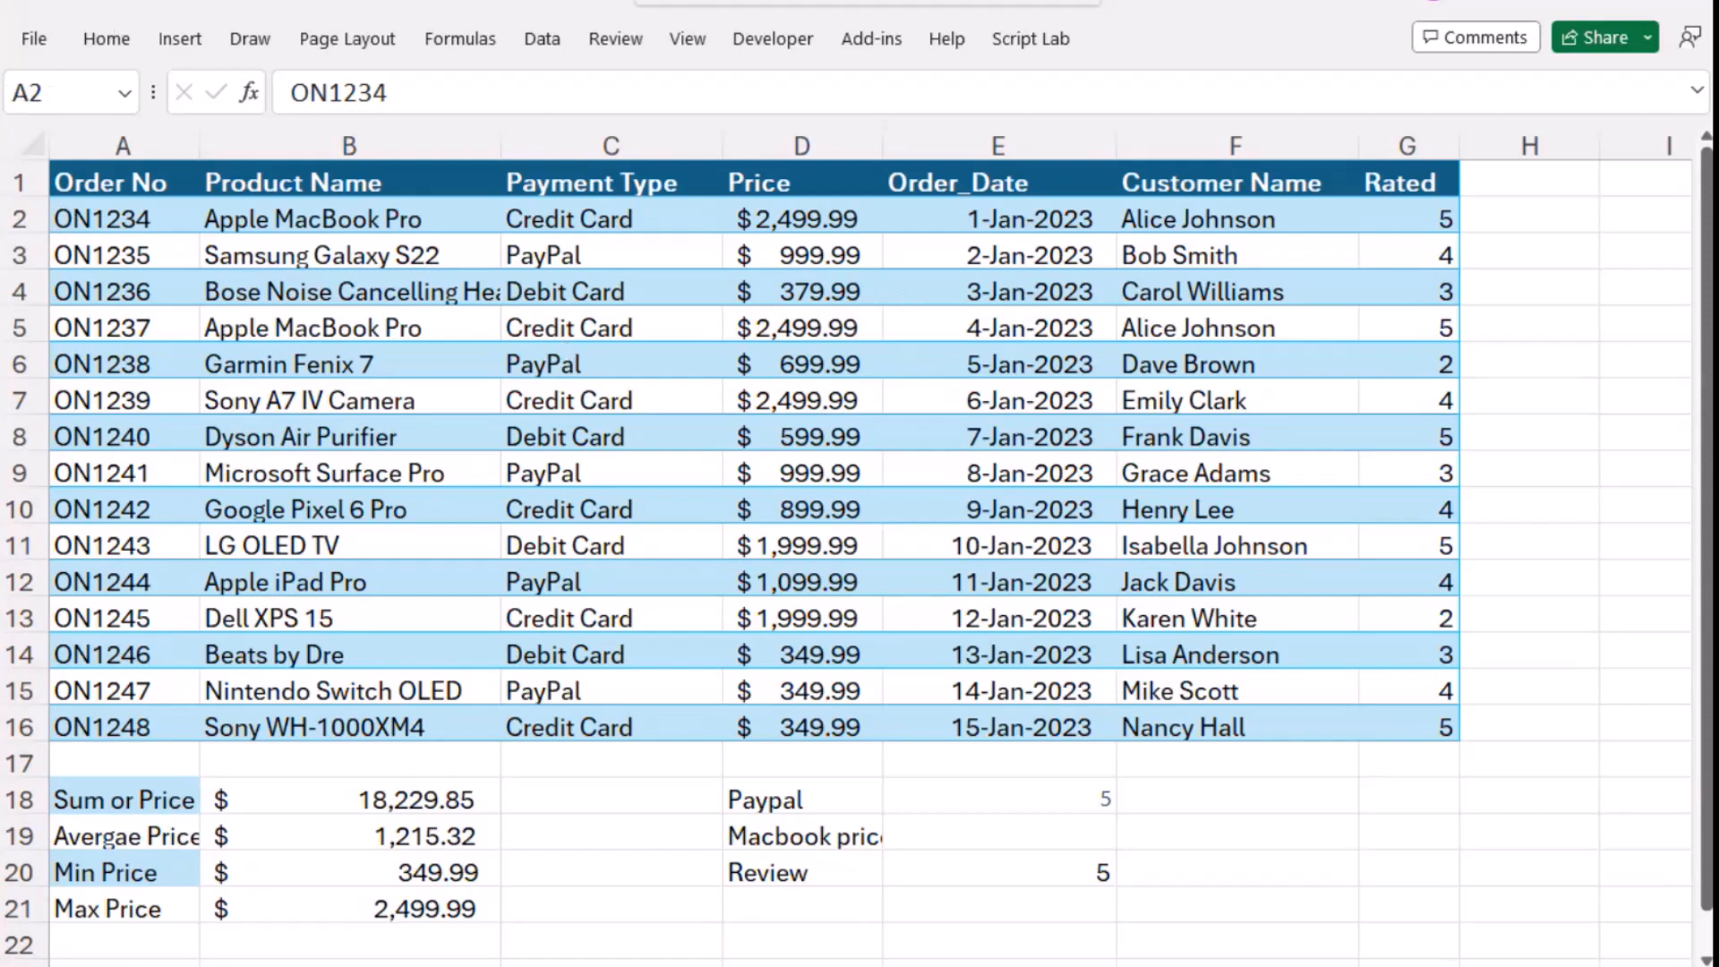
# - Switch to ChatGPT and ask how to calculate the number of days between the earliest and latest order
pyautogui.click(124, 218)
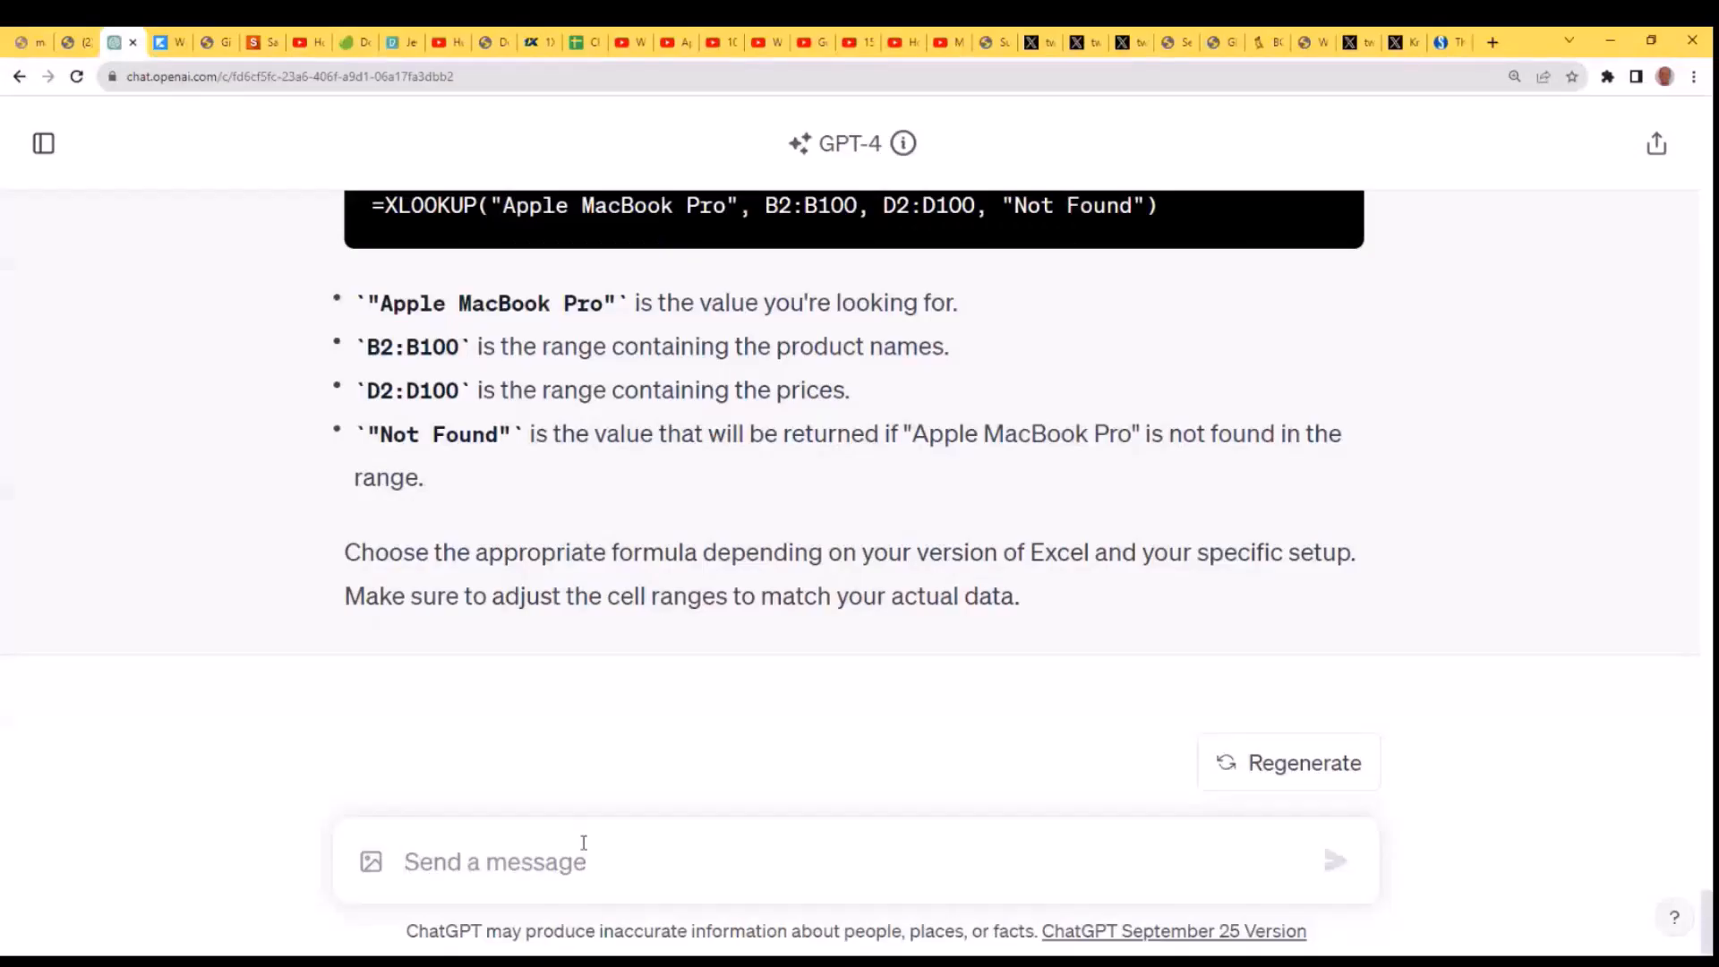
pyautogui.write('Calculate the number of days between the earliest and latest order.')
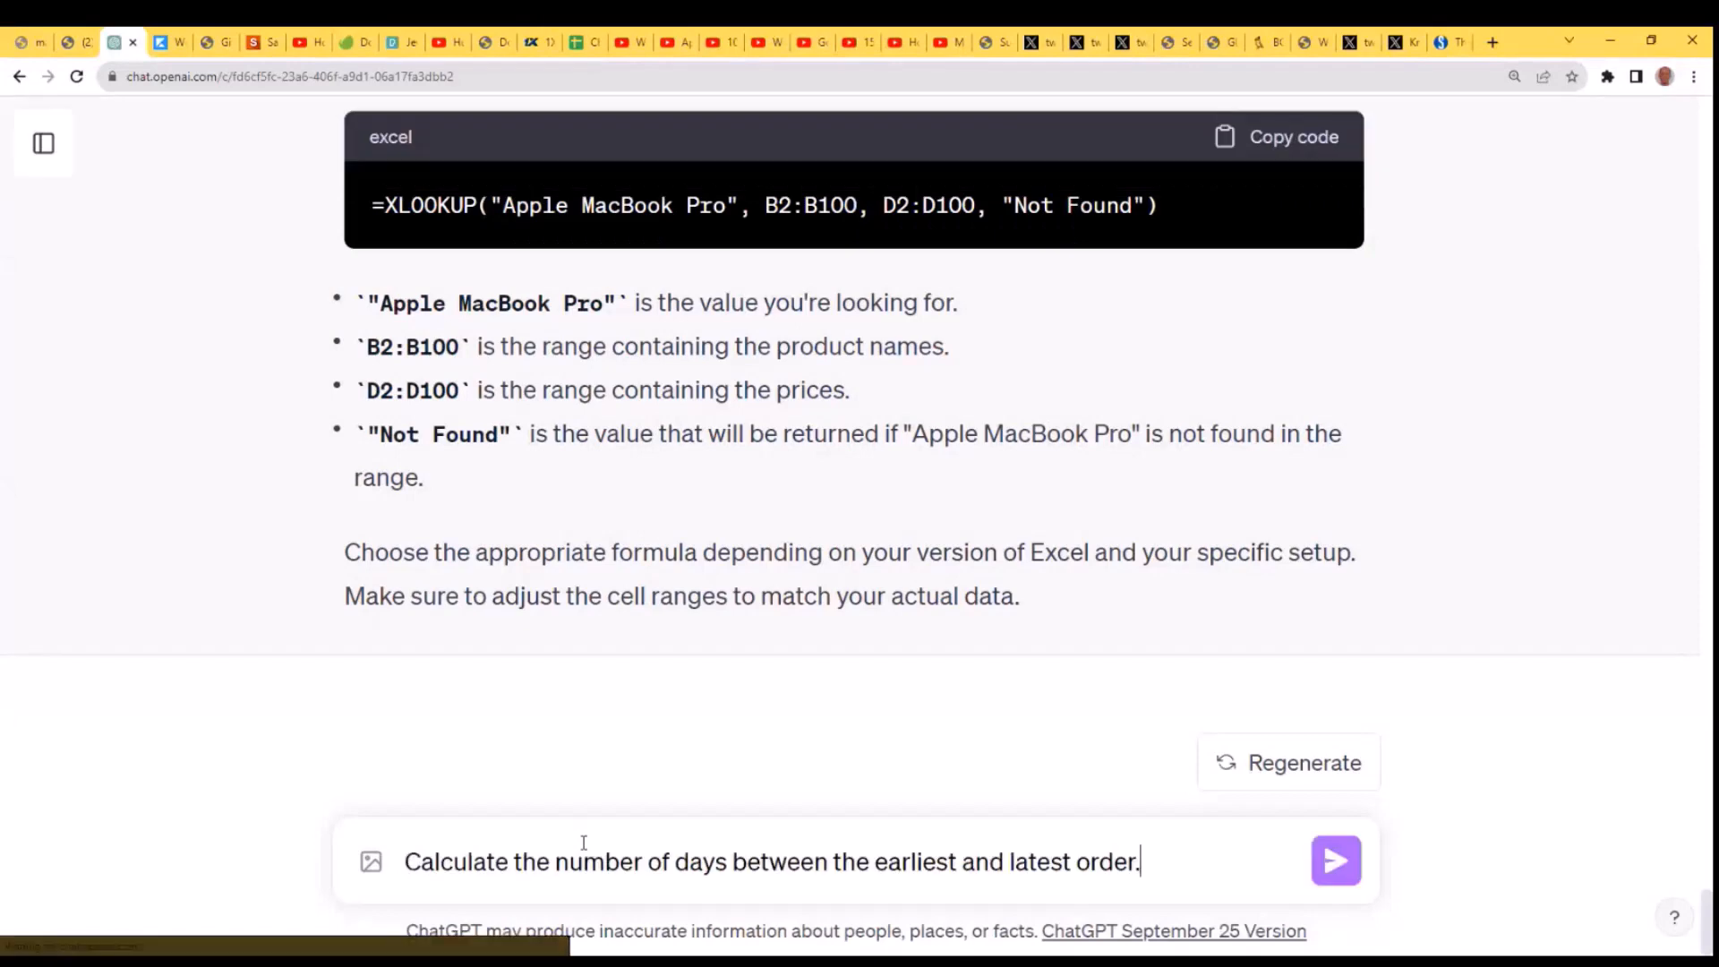
pyautogui.click(406, 861)
pyautogui.write('Howg do ')
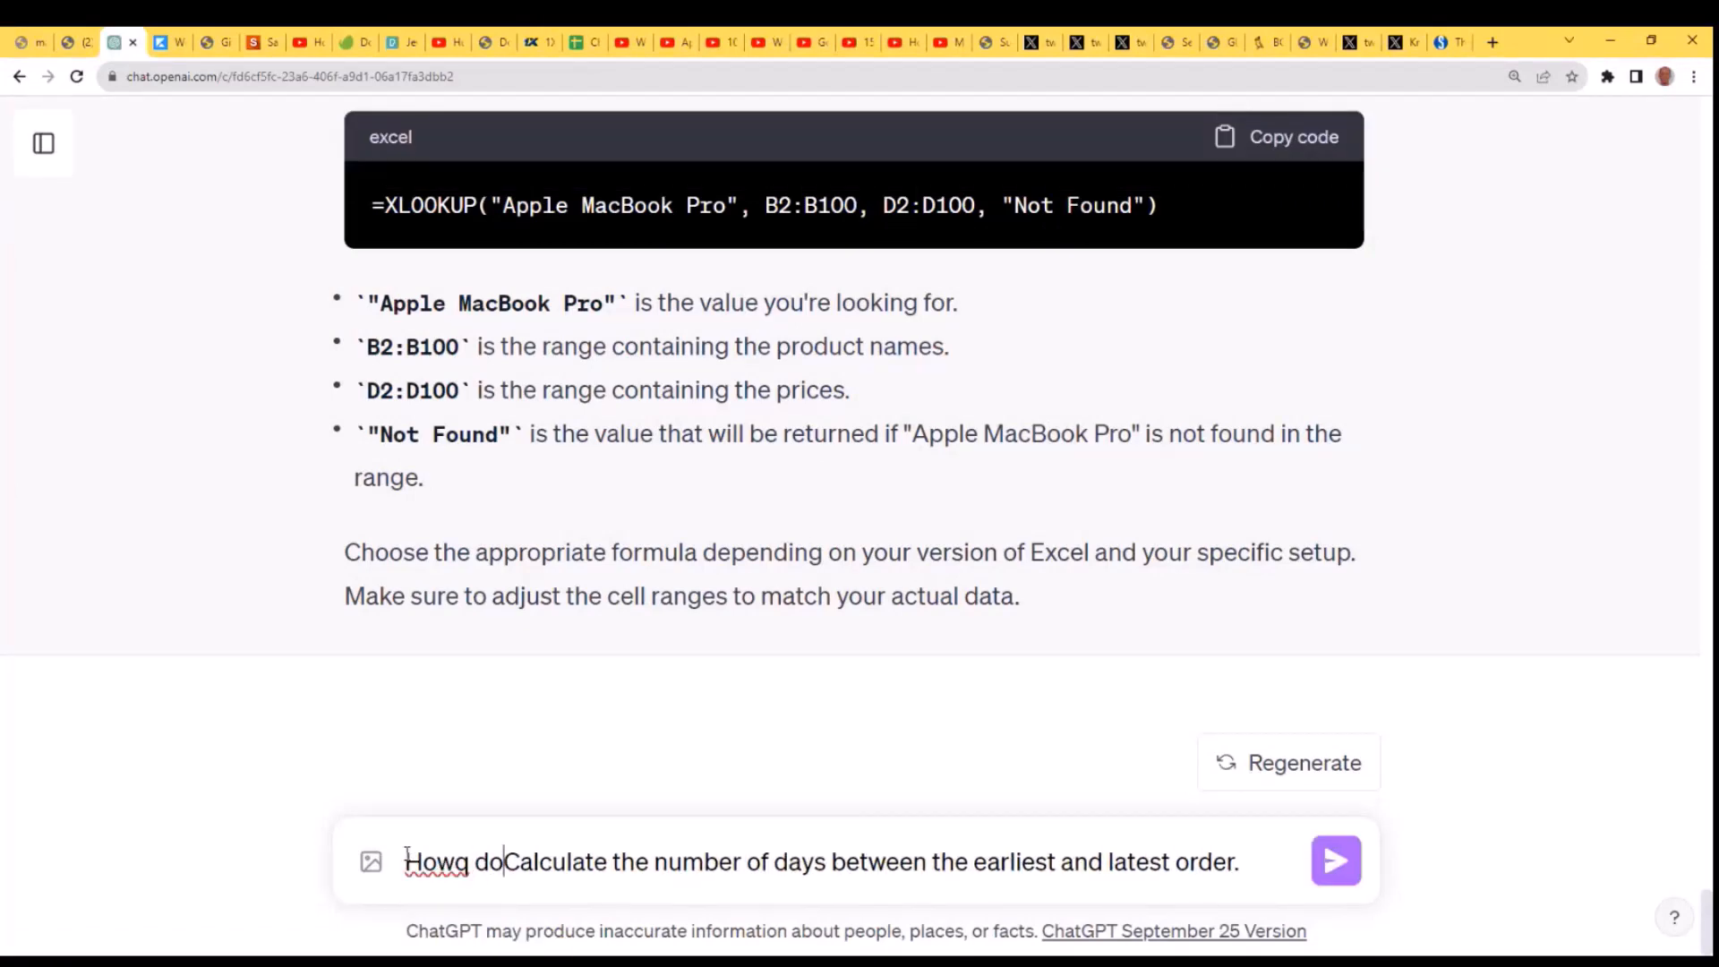
pyautogui.write('I')
pyautogui.press('Delete')
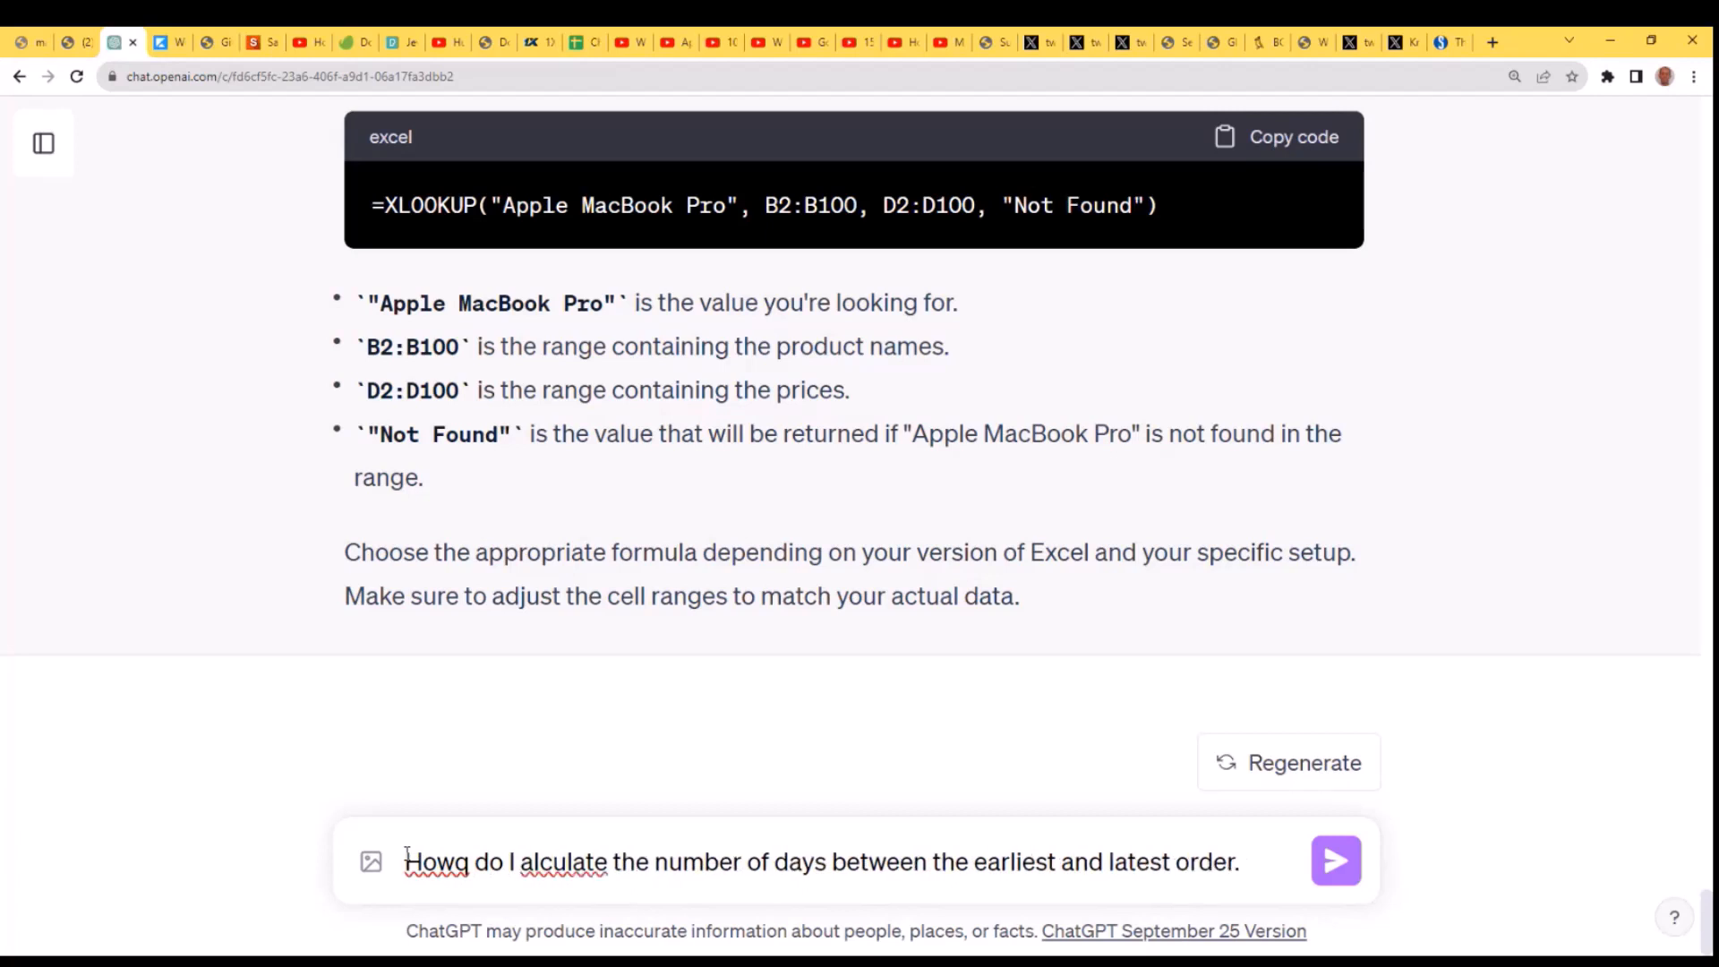
pyautogui.write('c')
pyautogui.press('Return')
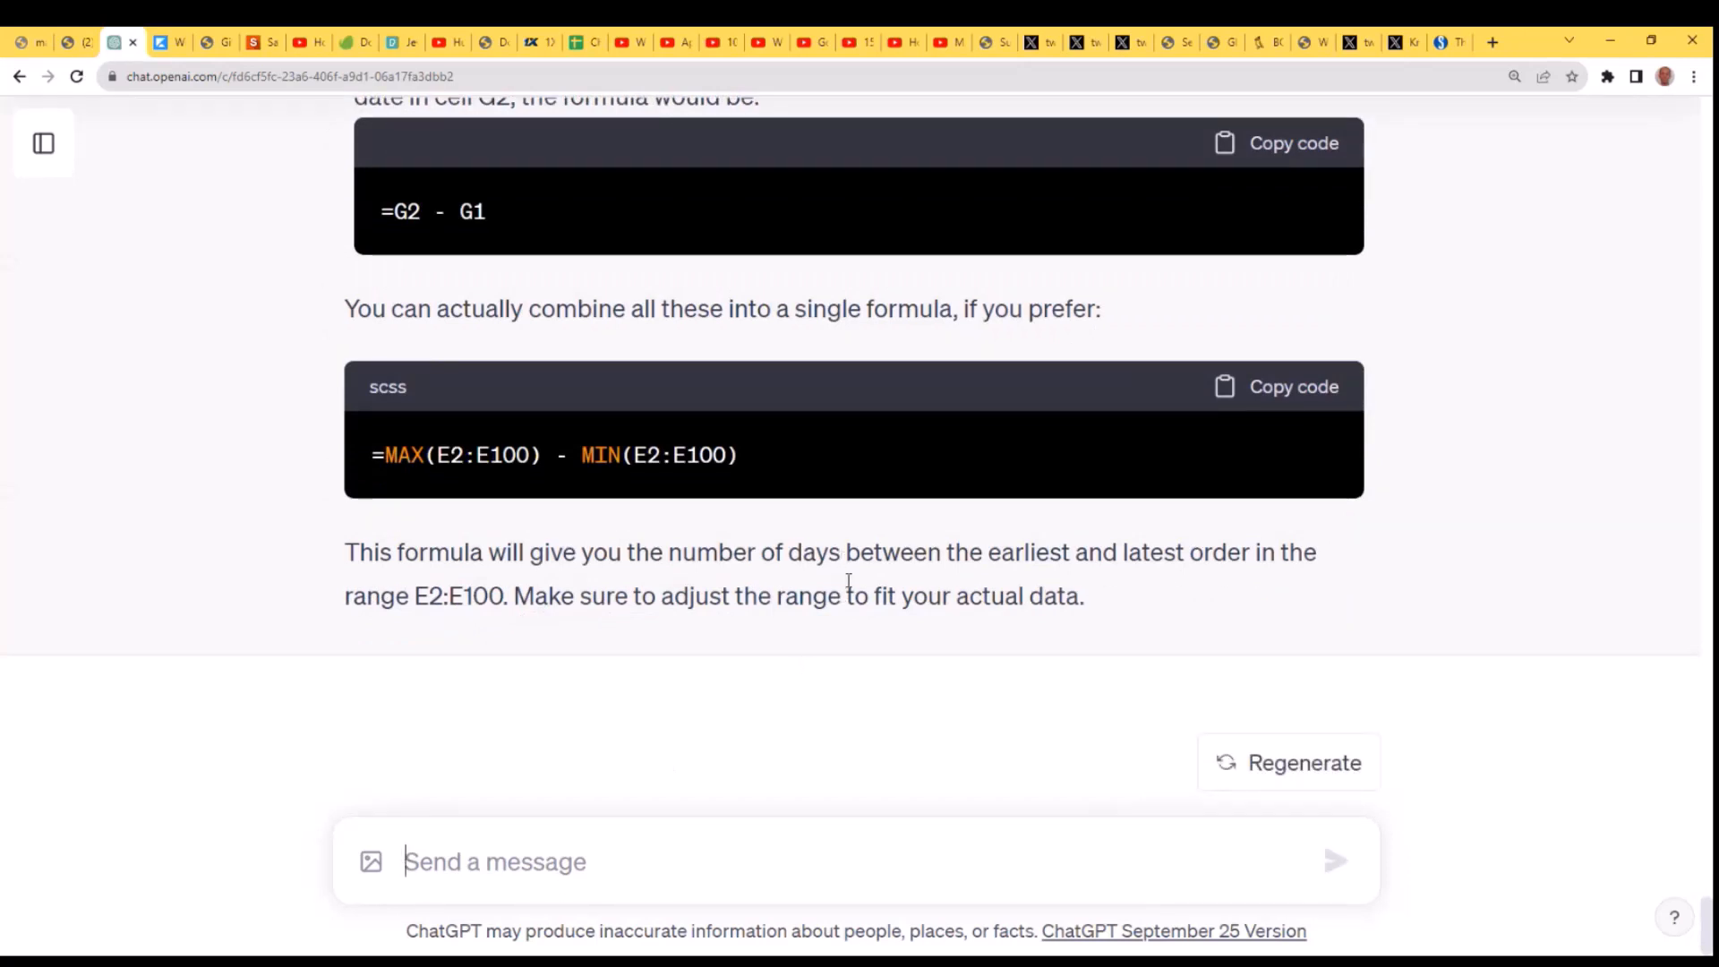
# - Copy the combined formula =MAX(E2:E100) - MIN(E2:E100) from ChatGPT's reply and switch back to the Excel worksheet
pyautogui.scroll(2, 846, 580)
pyautogui.scroll(2, 849, 591)
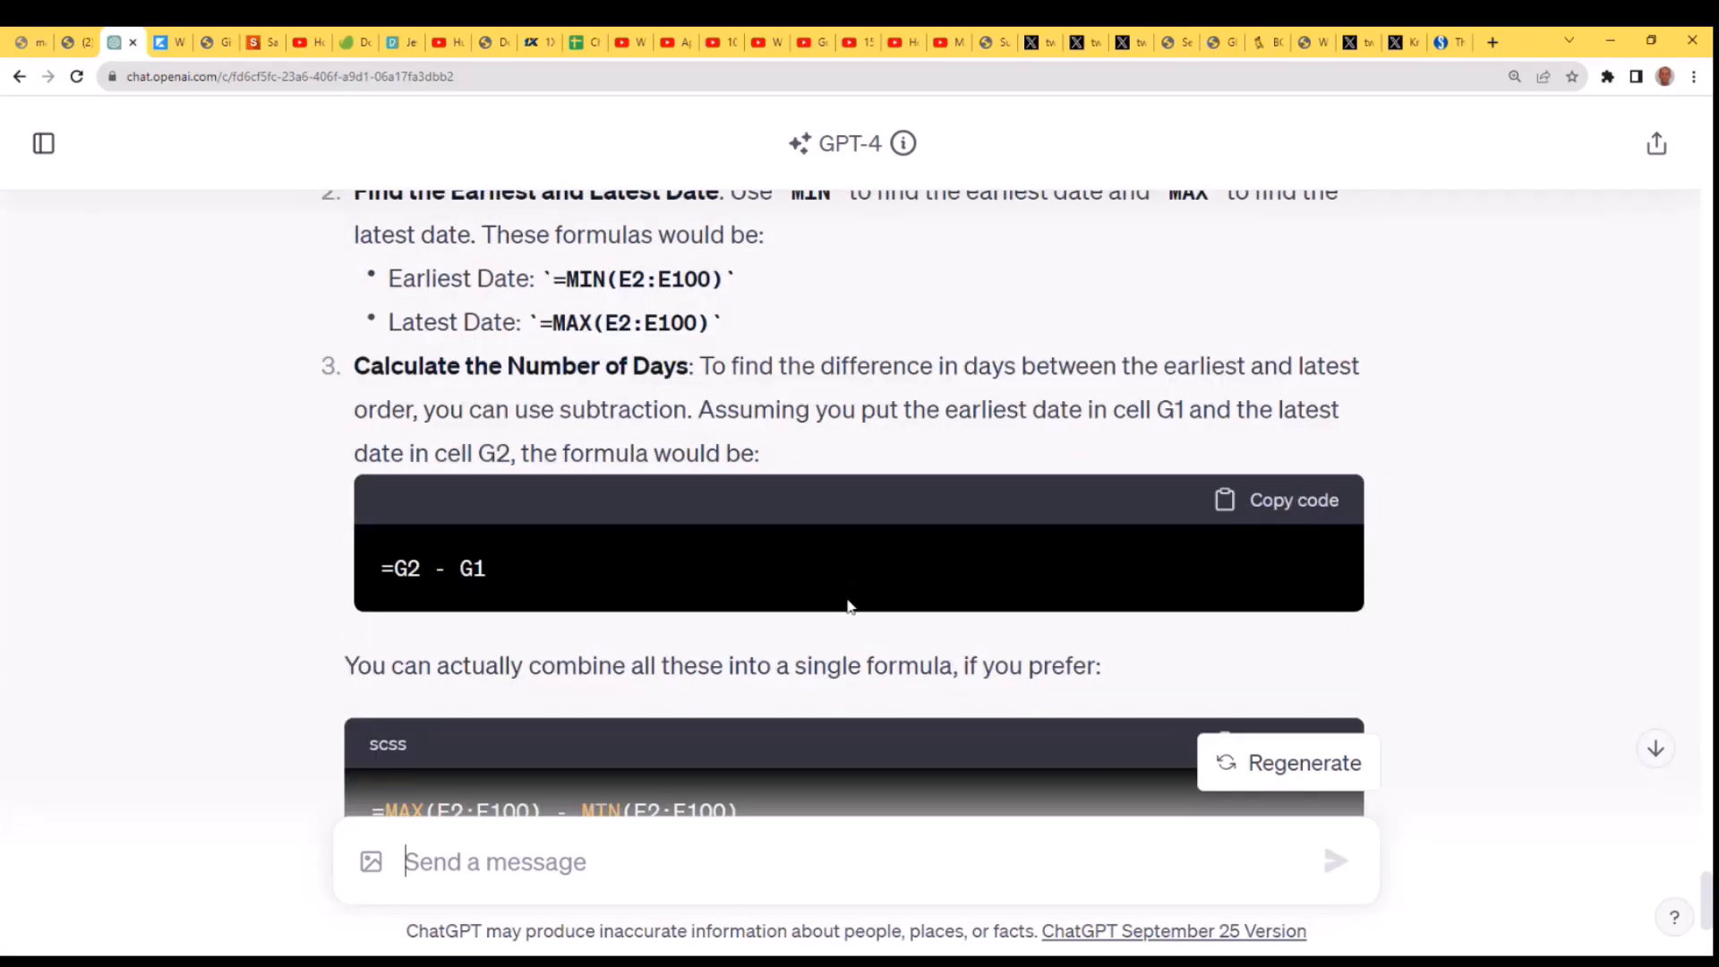
pyautogui.scroll(-3, 852, 617)
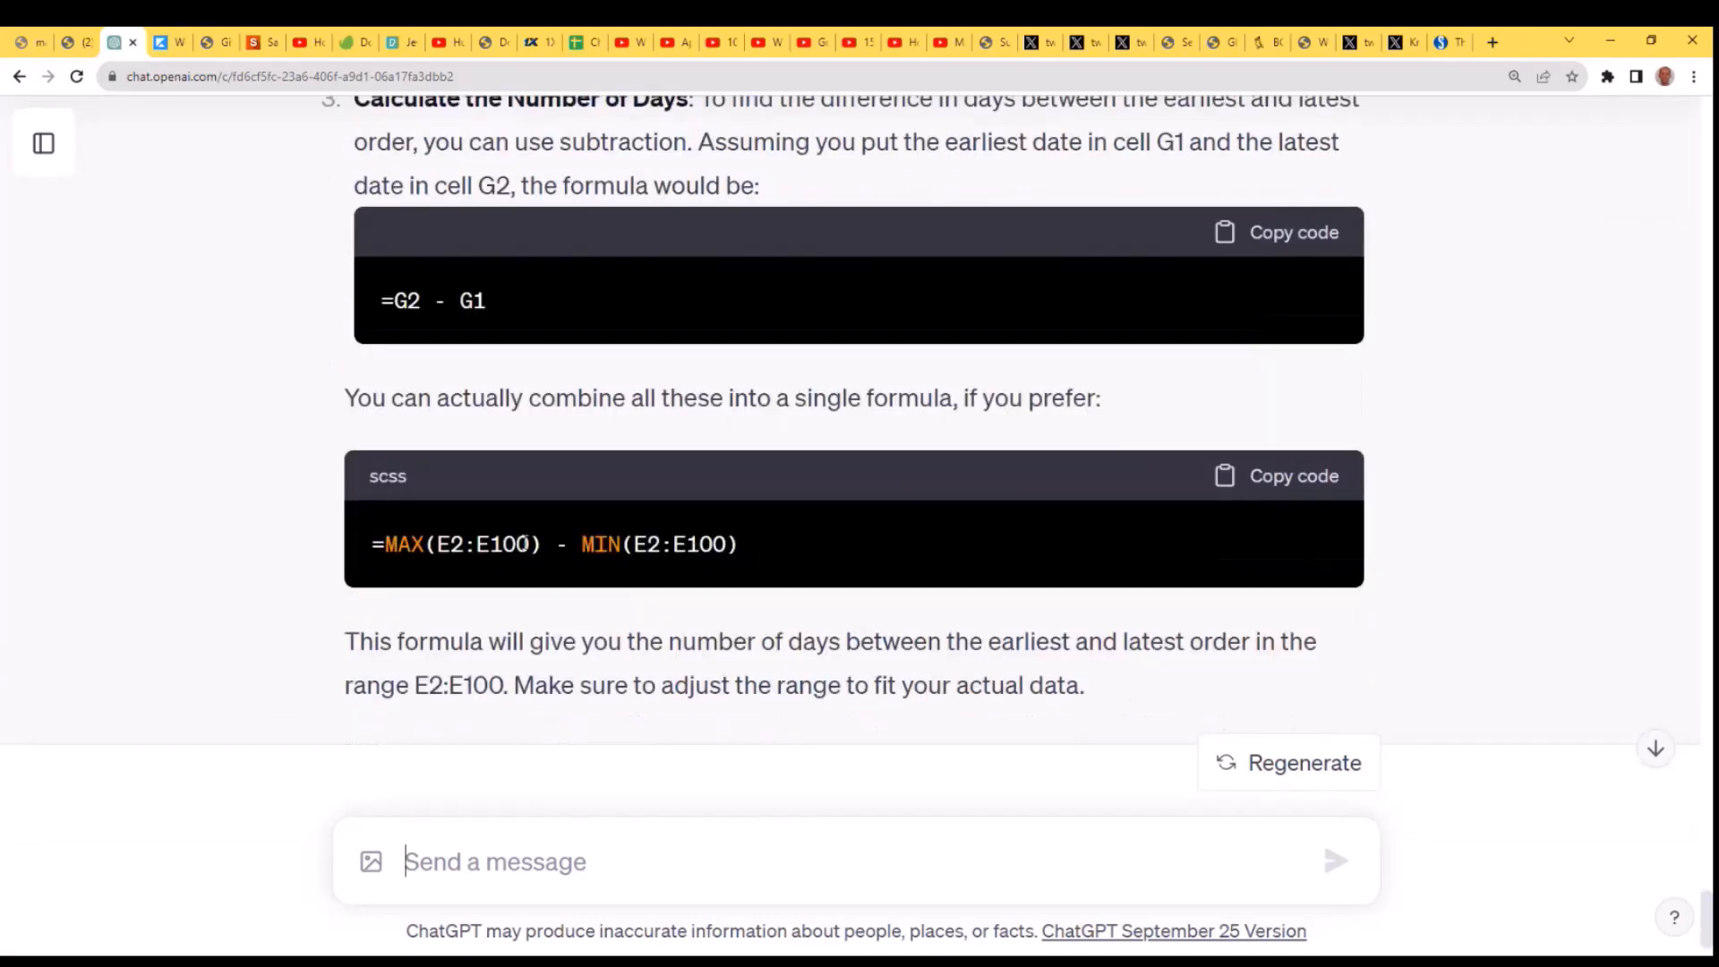
pyautogui.moveTo(763, 548); pyautogui.dragTo(365, 547)
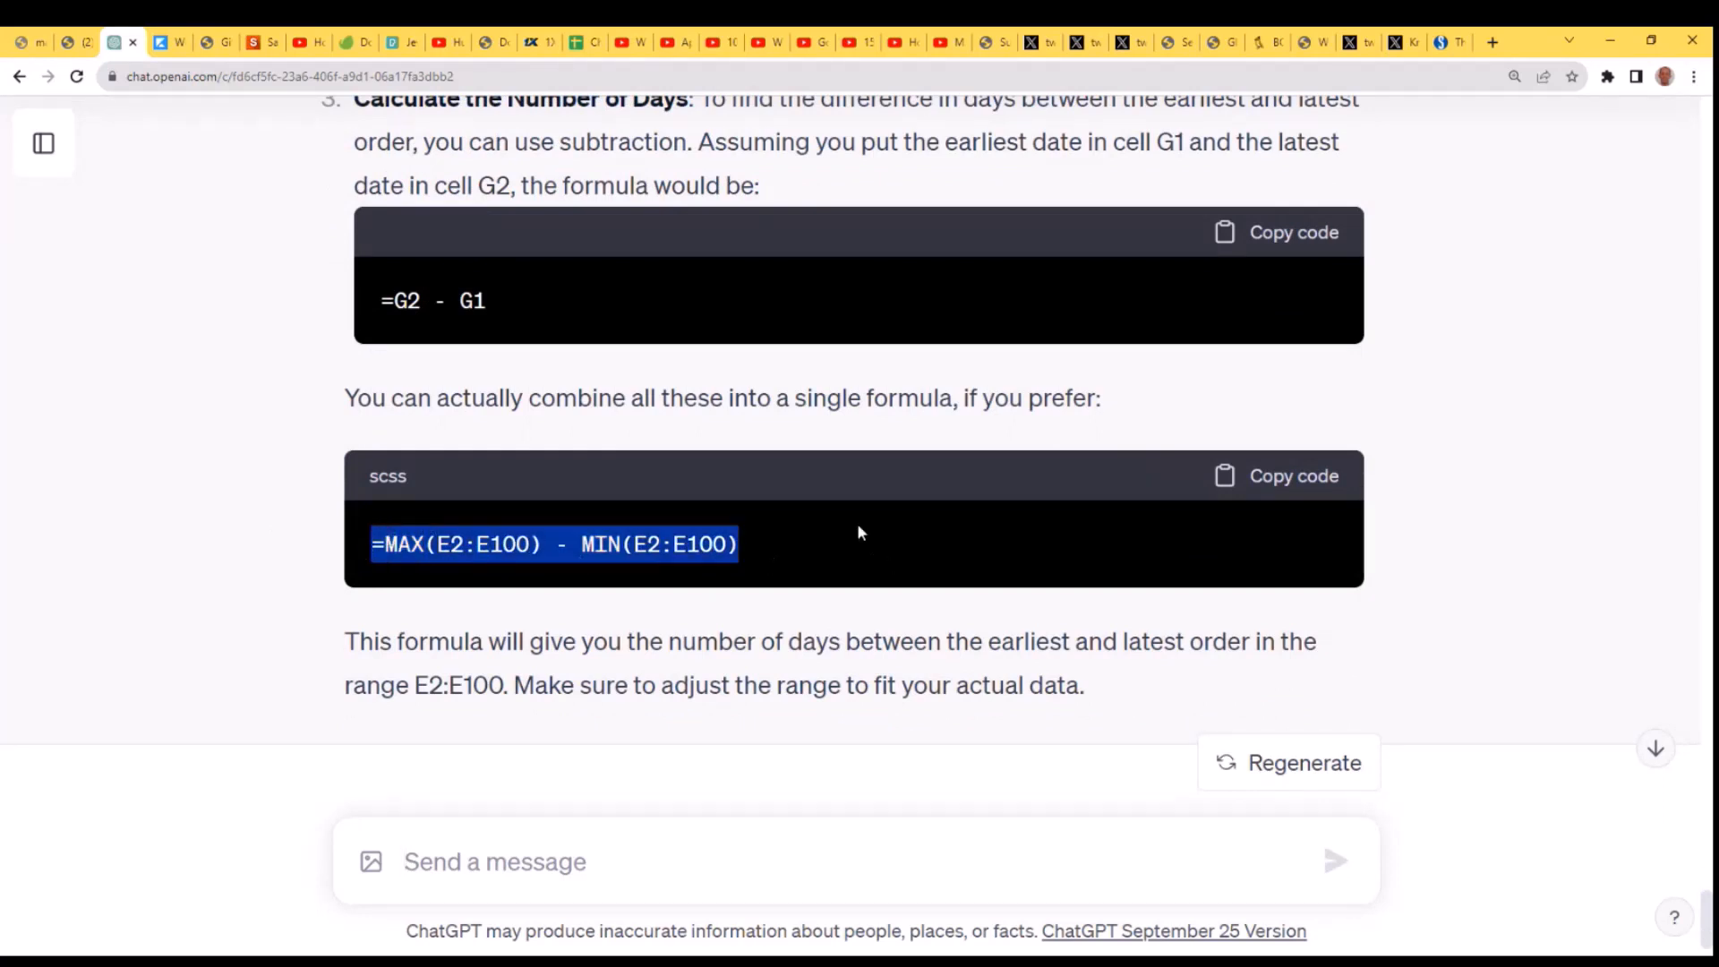
pyautogui.click(1589, 917)
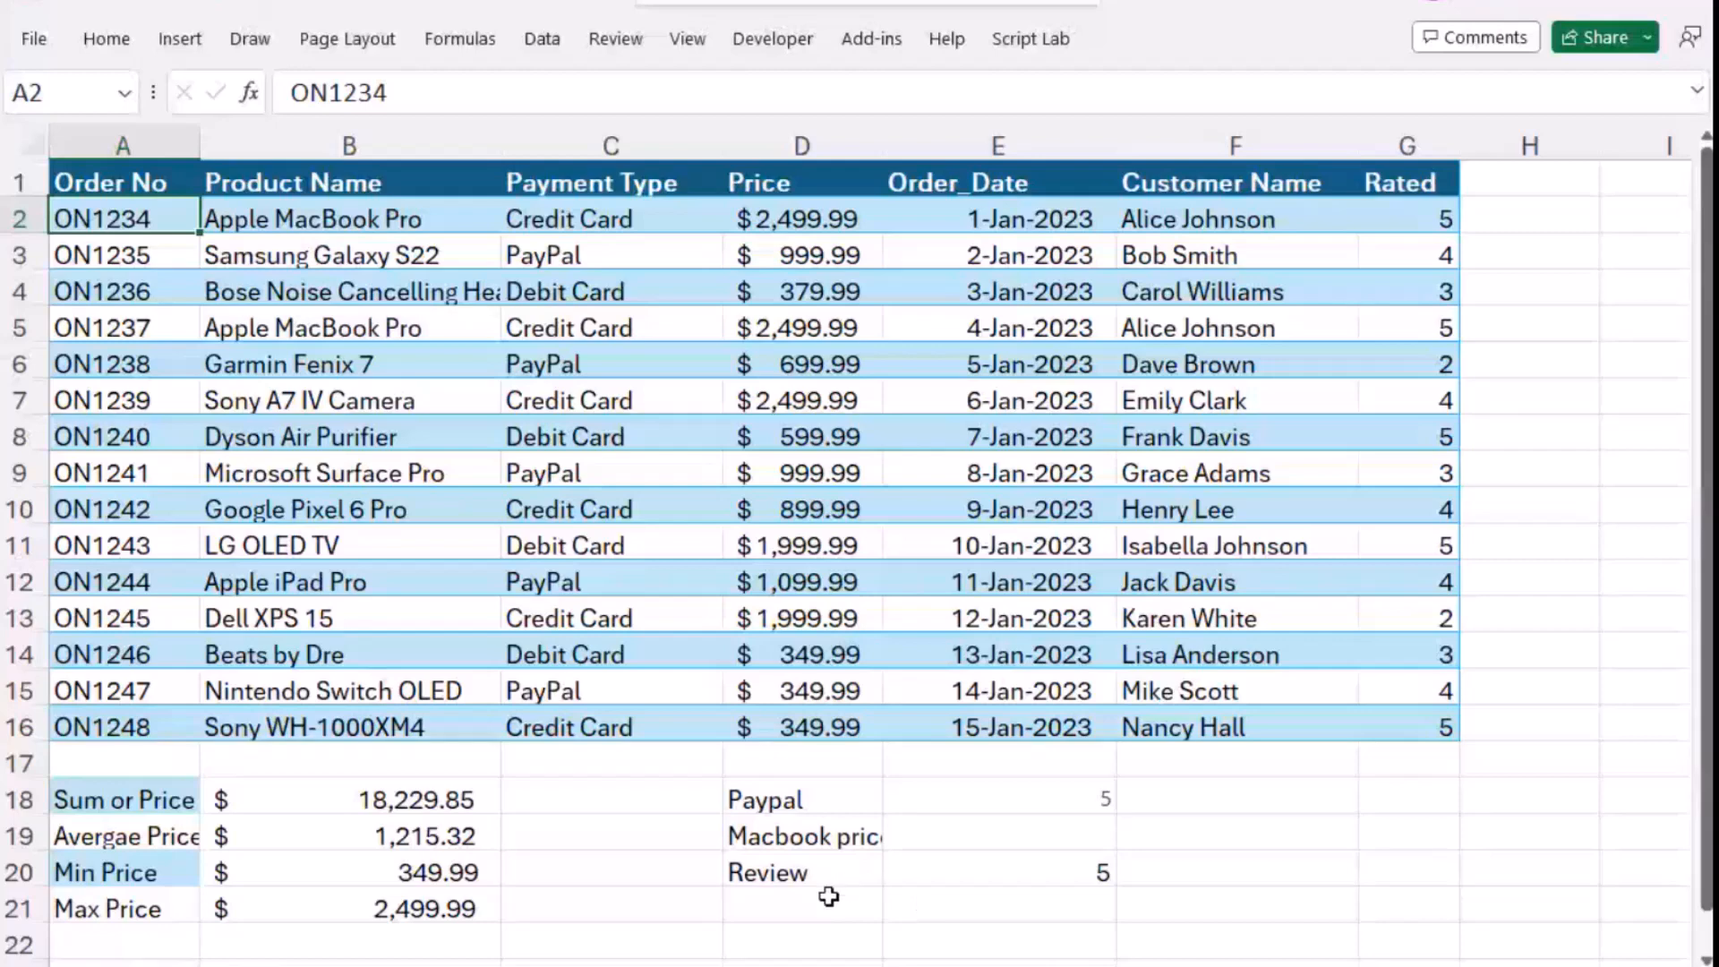
# - Enter the label "Num Days" in cell D21, below the Review label
pyautogui.click(826, 903)
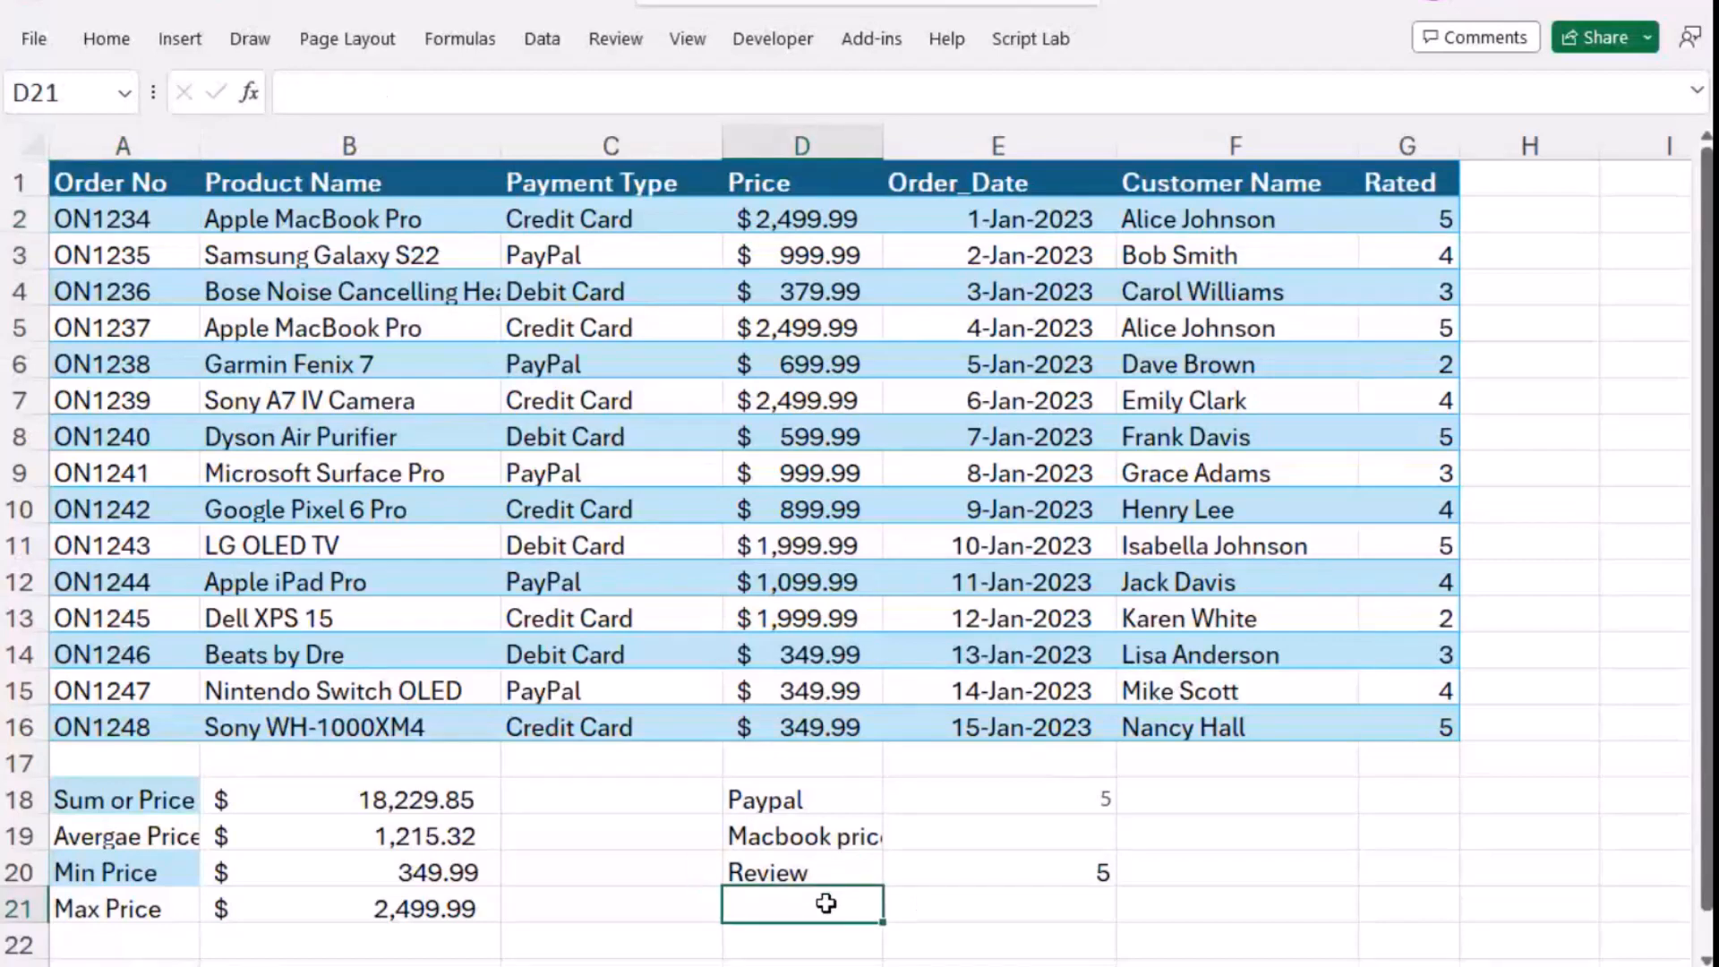
pyautogui.write('Num DA')
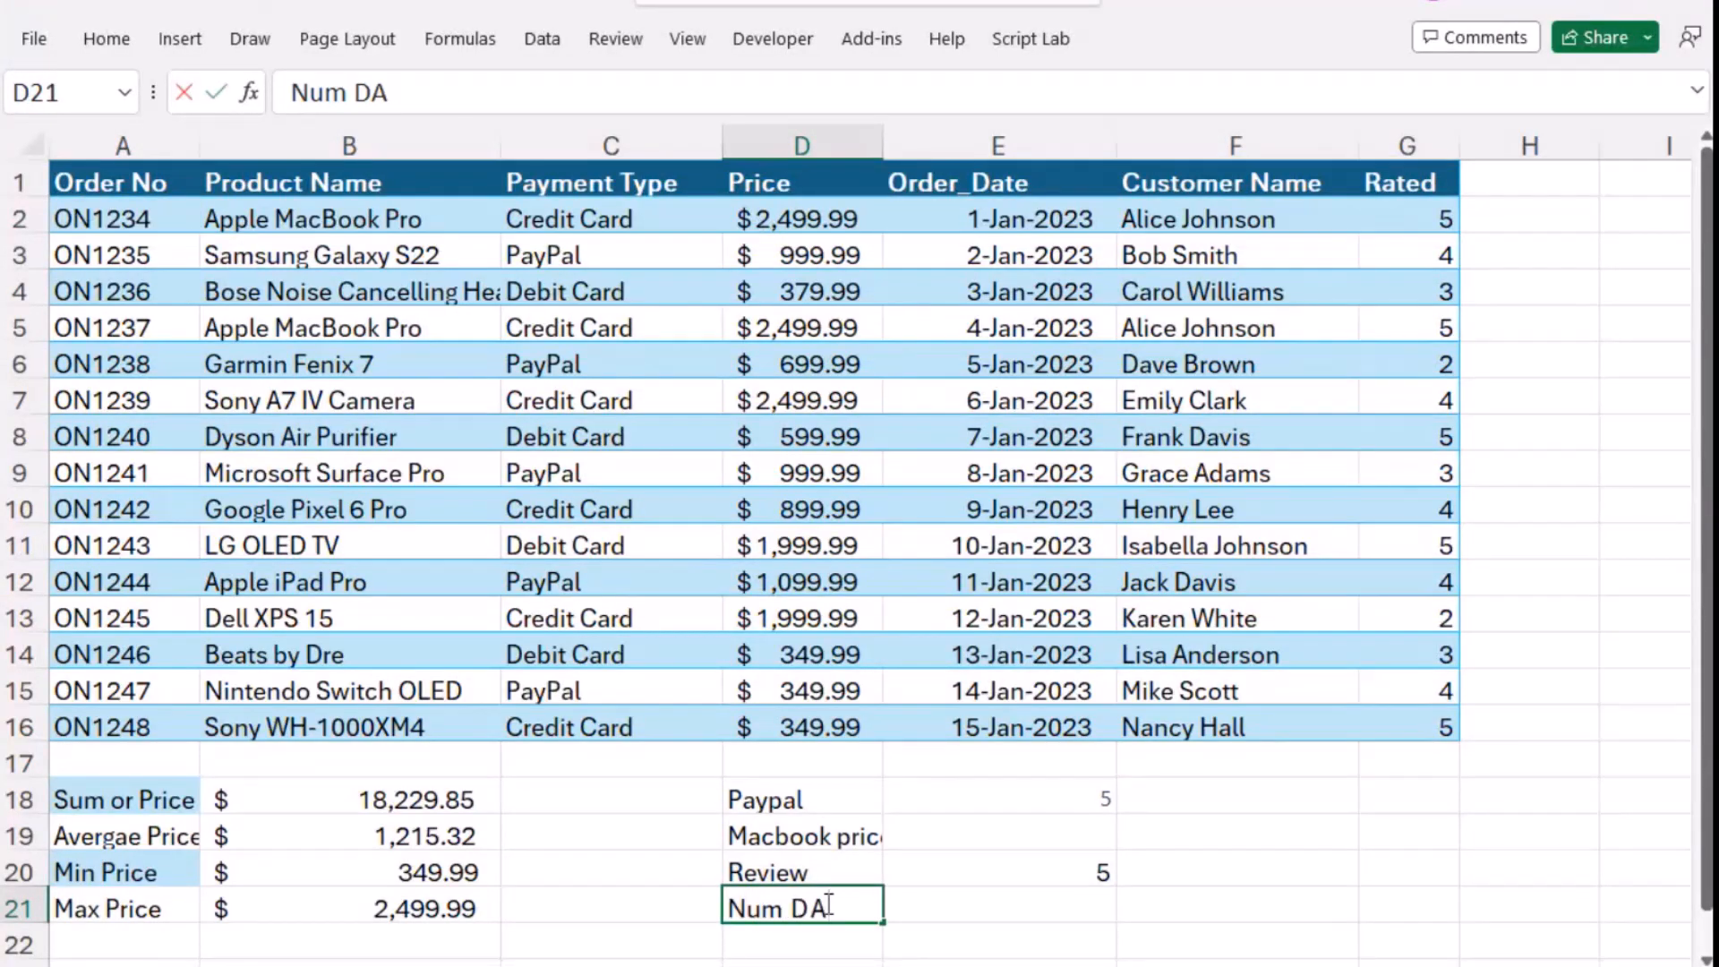
pyautogui.press('BackSpace')
pyautogui.write('ays')
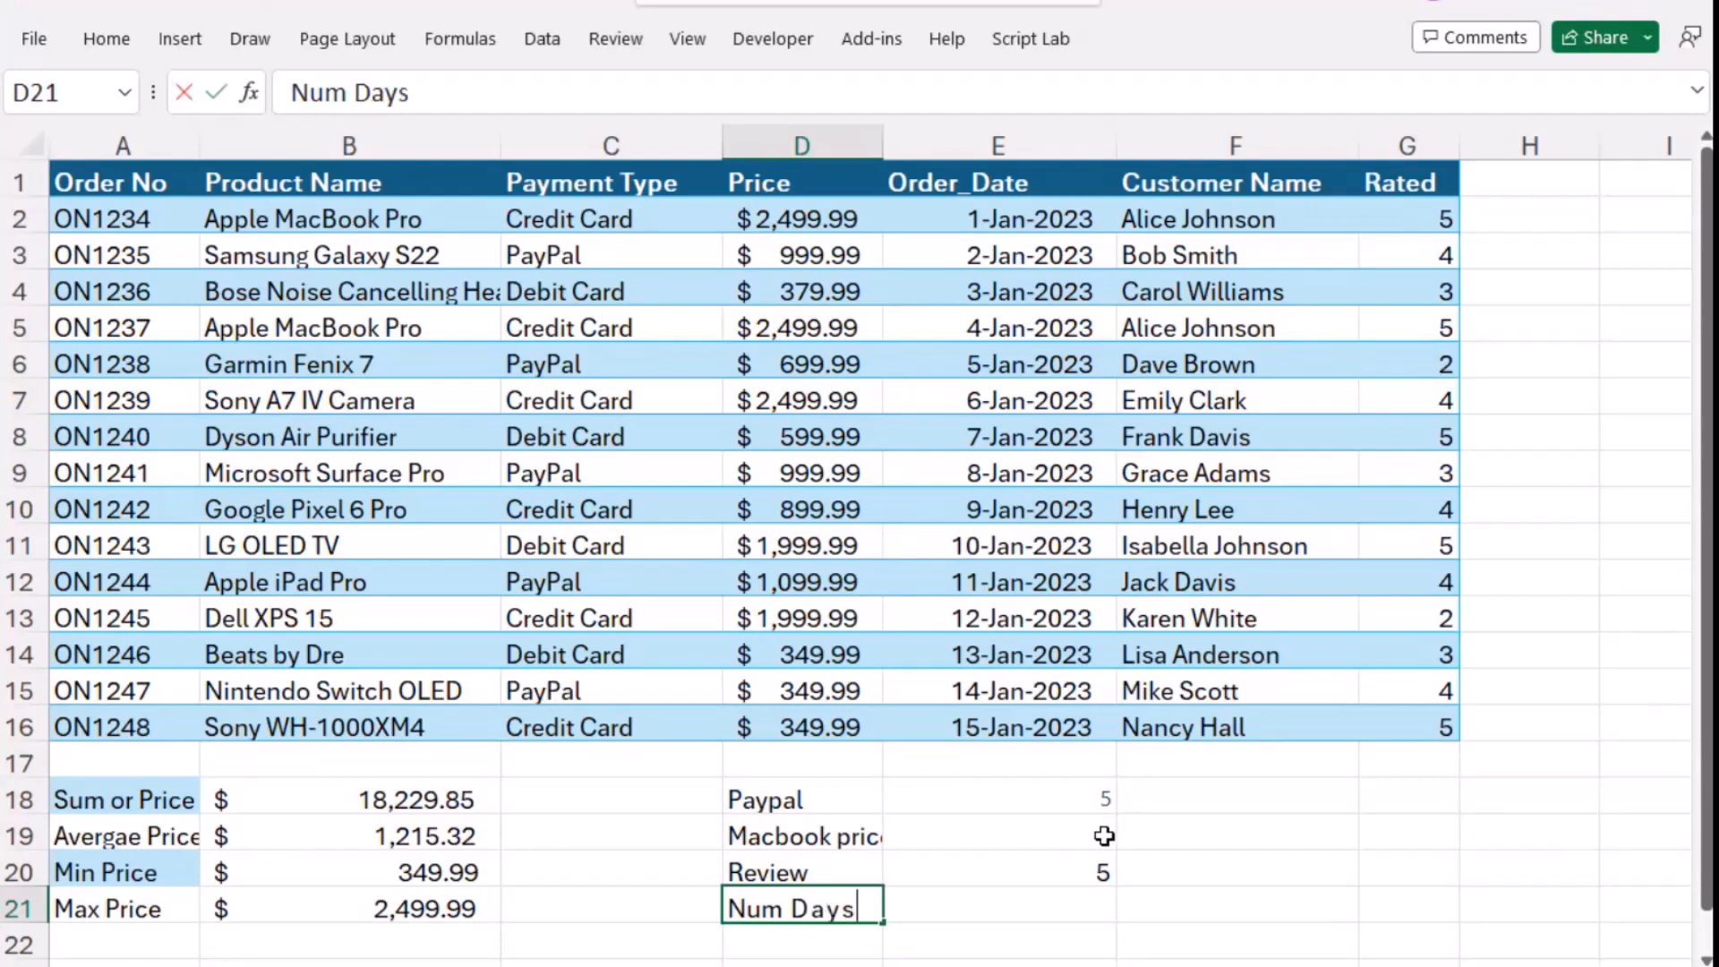
# - Paste the formula =MAX(E2:E100) - MIN(E2:E100) into cell E21 and dismiss the circular reference warning
pyautogui.click(1019, 915)
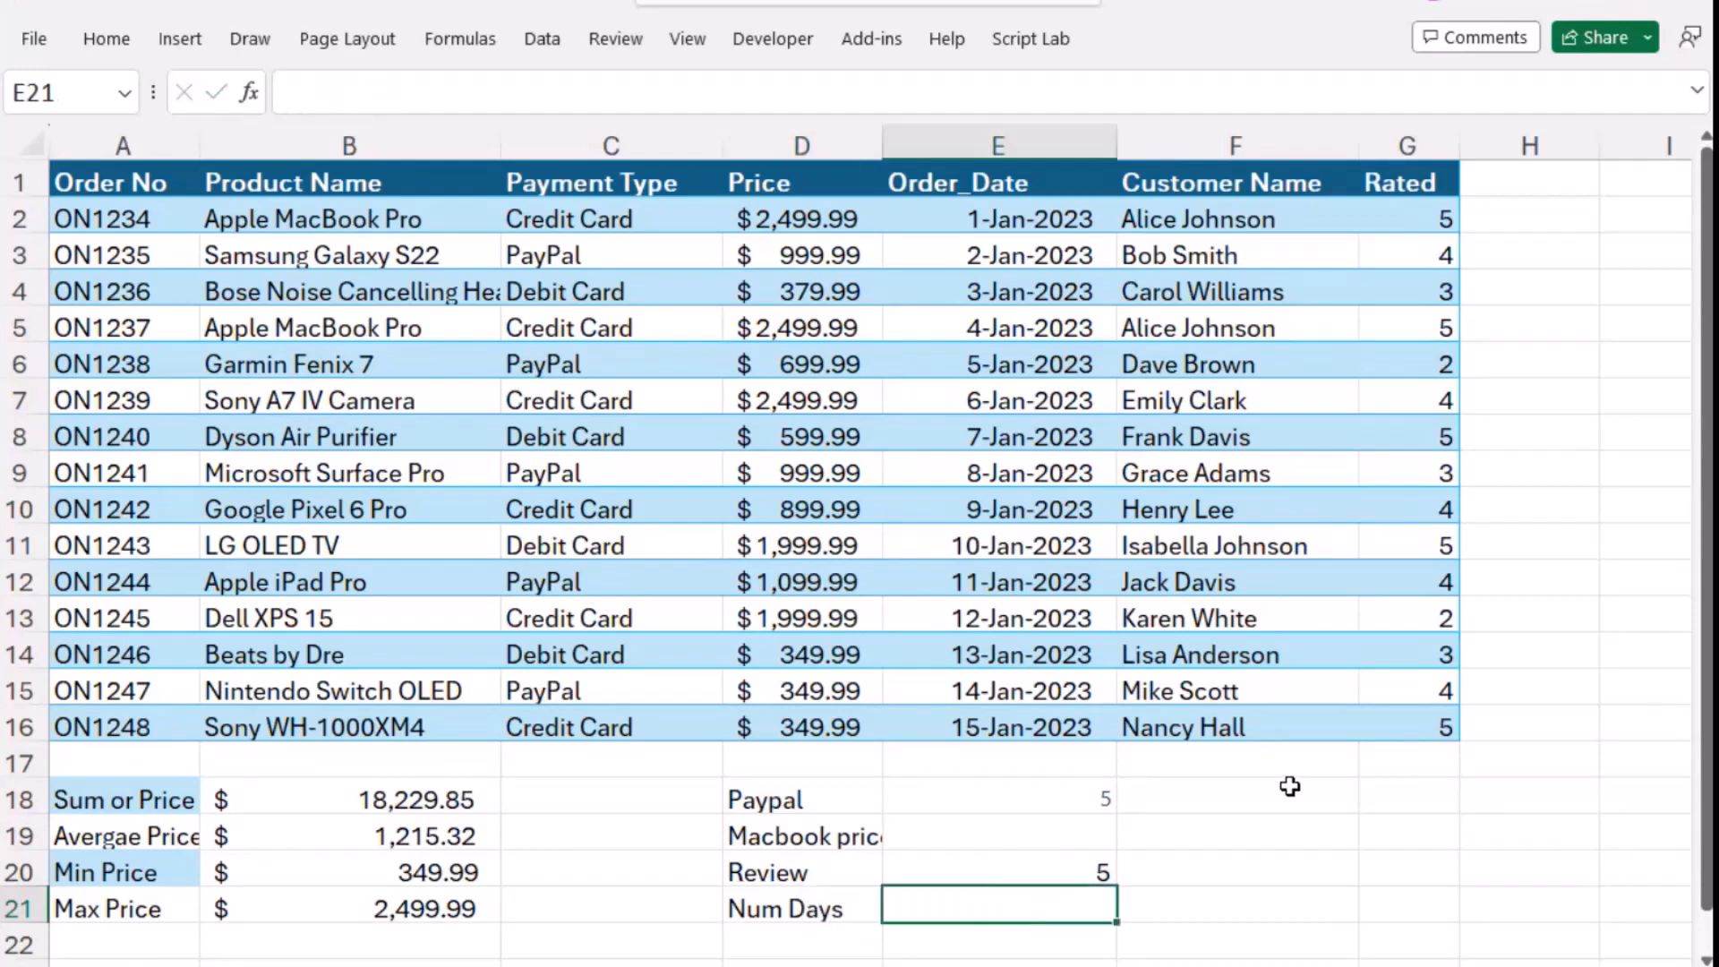
pyautogui.hotkey('ctrl', 'v')
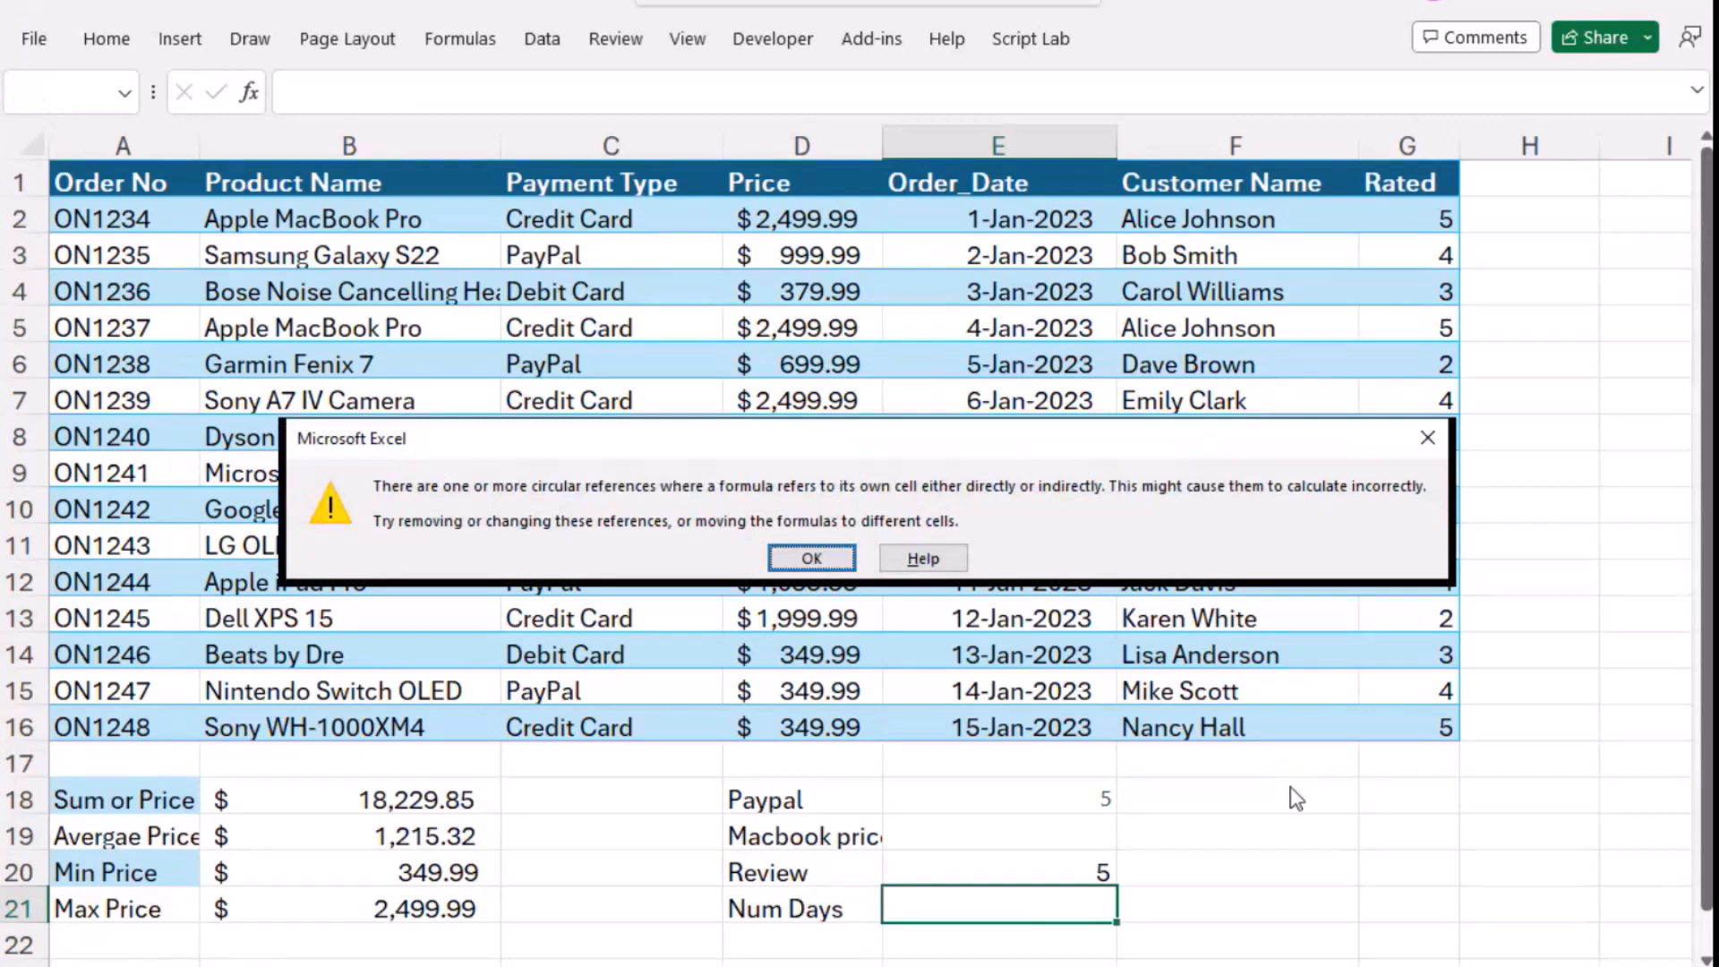
pyautogui.click(811, 559)
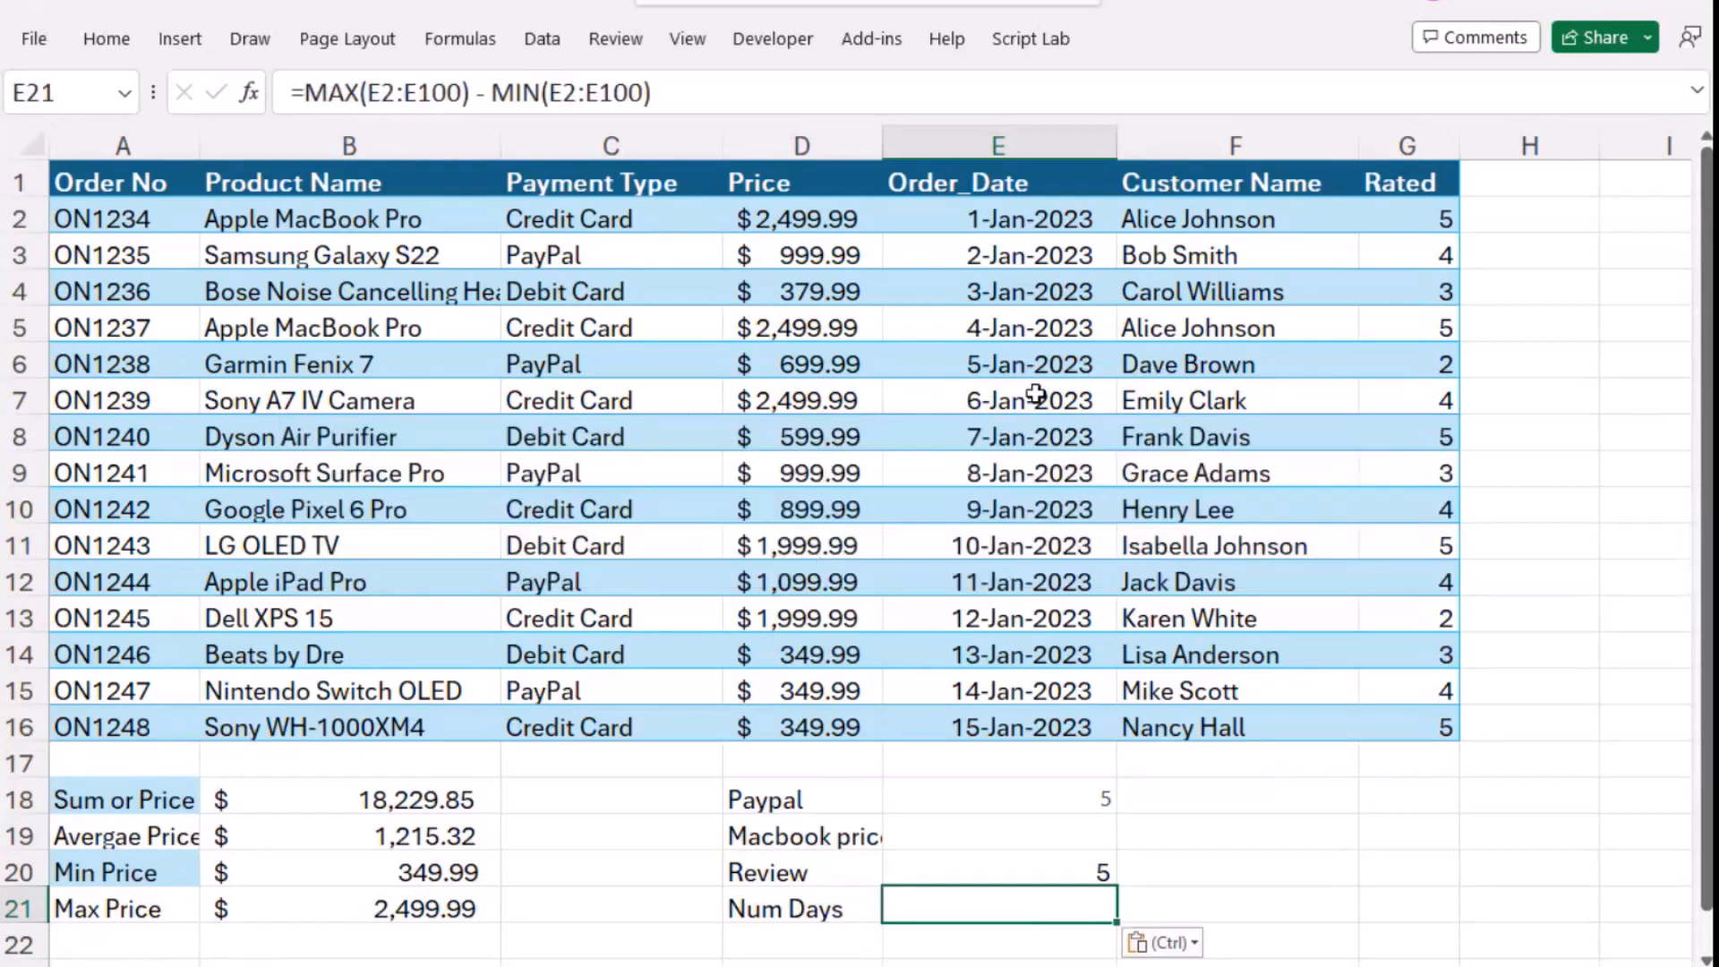
# - Correct both ranges of the formula in cell E21 so it reads =MAX(E2:E16) - MIN(E2:E16)
pyautogui.click(462, 95)
pyautogui.press('BackSpace')
pyautogui.press('BackSpace')
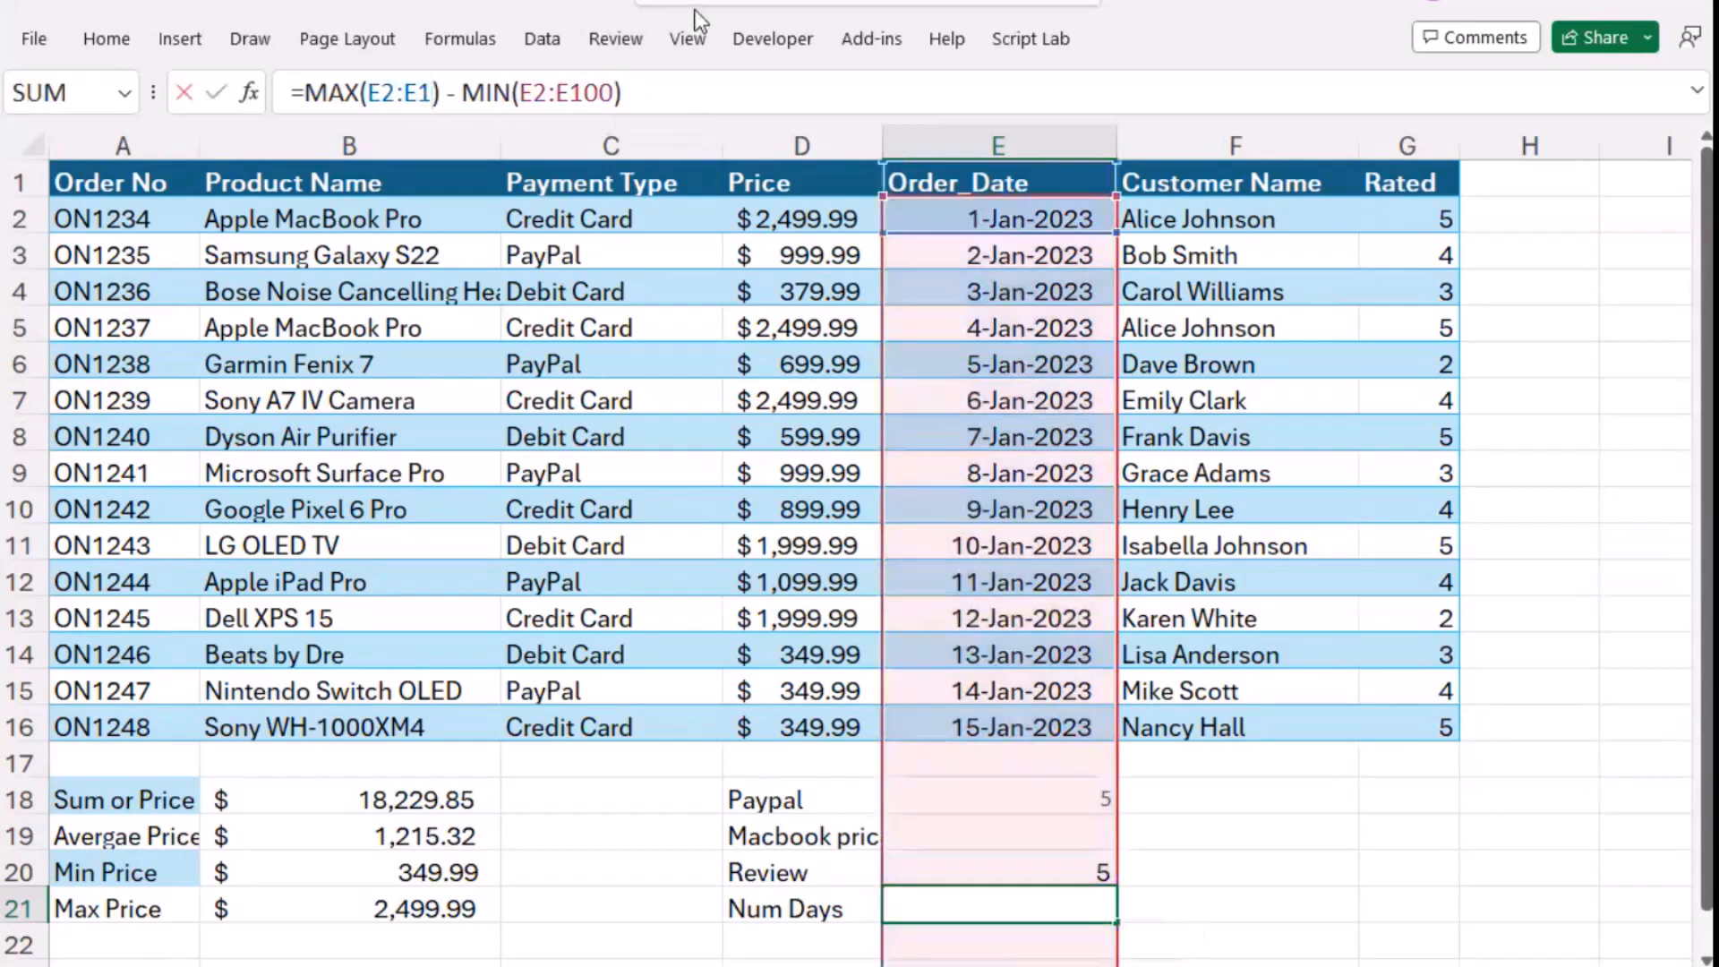
pyautogui.write('6')
pyautogui.press('Right')
pyautogui.press('Right')
pyautogui.press('Right')
pyautogui.press('Right')
pyautogui.press('Right')
pyautogui.press('Right')
pyautogui.press('Right')
pyautogui.press('Right')
pyautogui.press('Right')
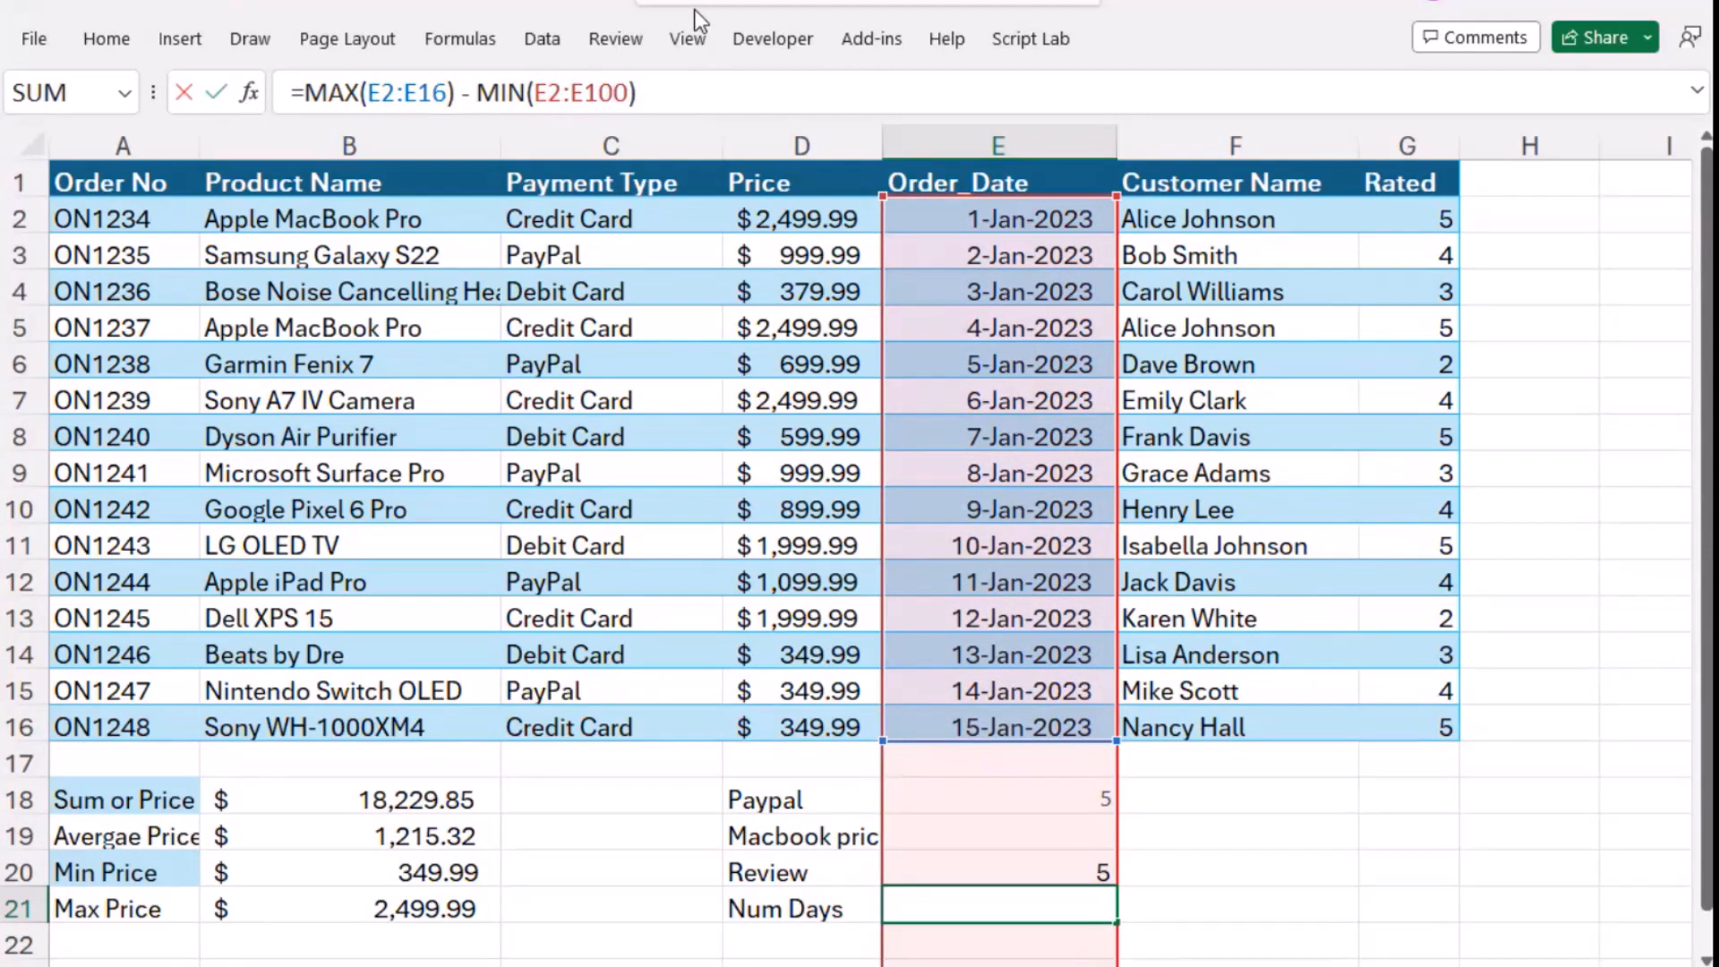
pyautogui.press('BackSpace')
pyautogui.press('BackSpace')
pyautogui.write('6')
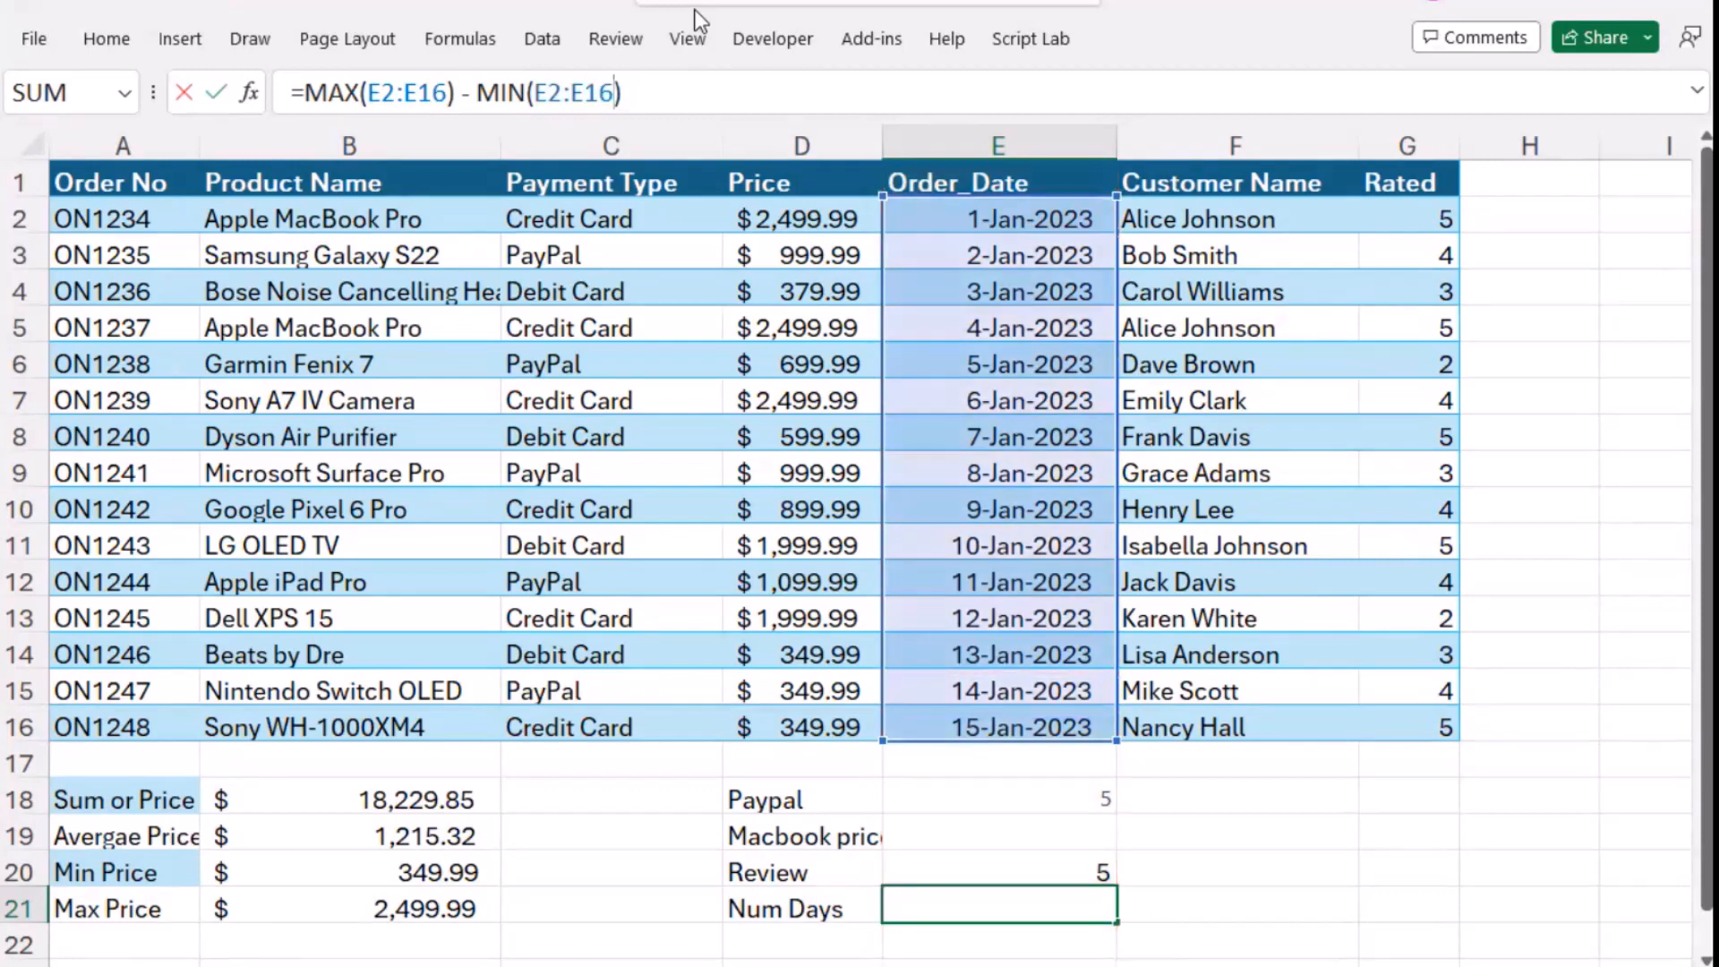
pyautogui.press('Return')
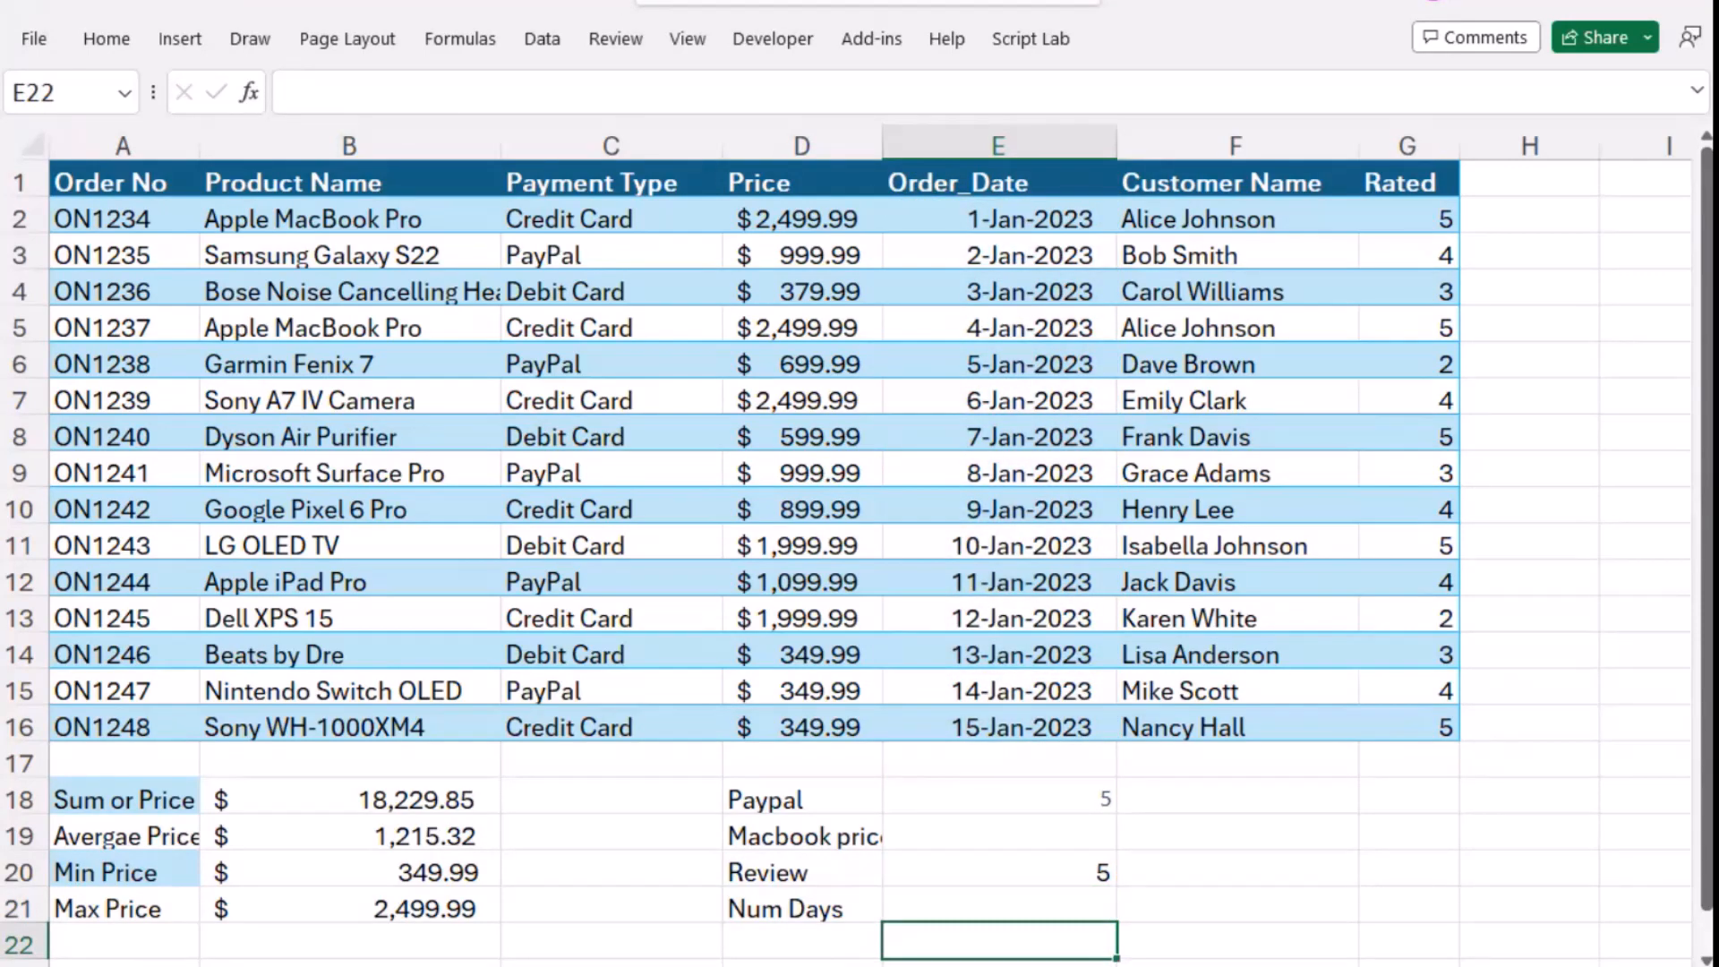
# - Check the days formula in cell E21 and the Num Days label beside it
pyautogui.click(1047, 916)
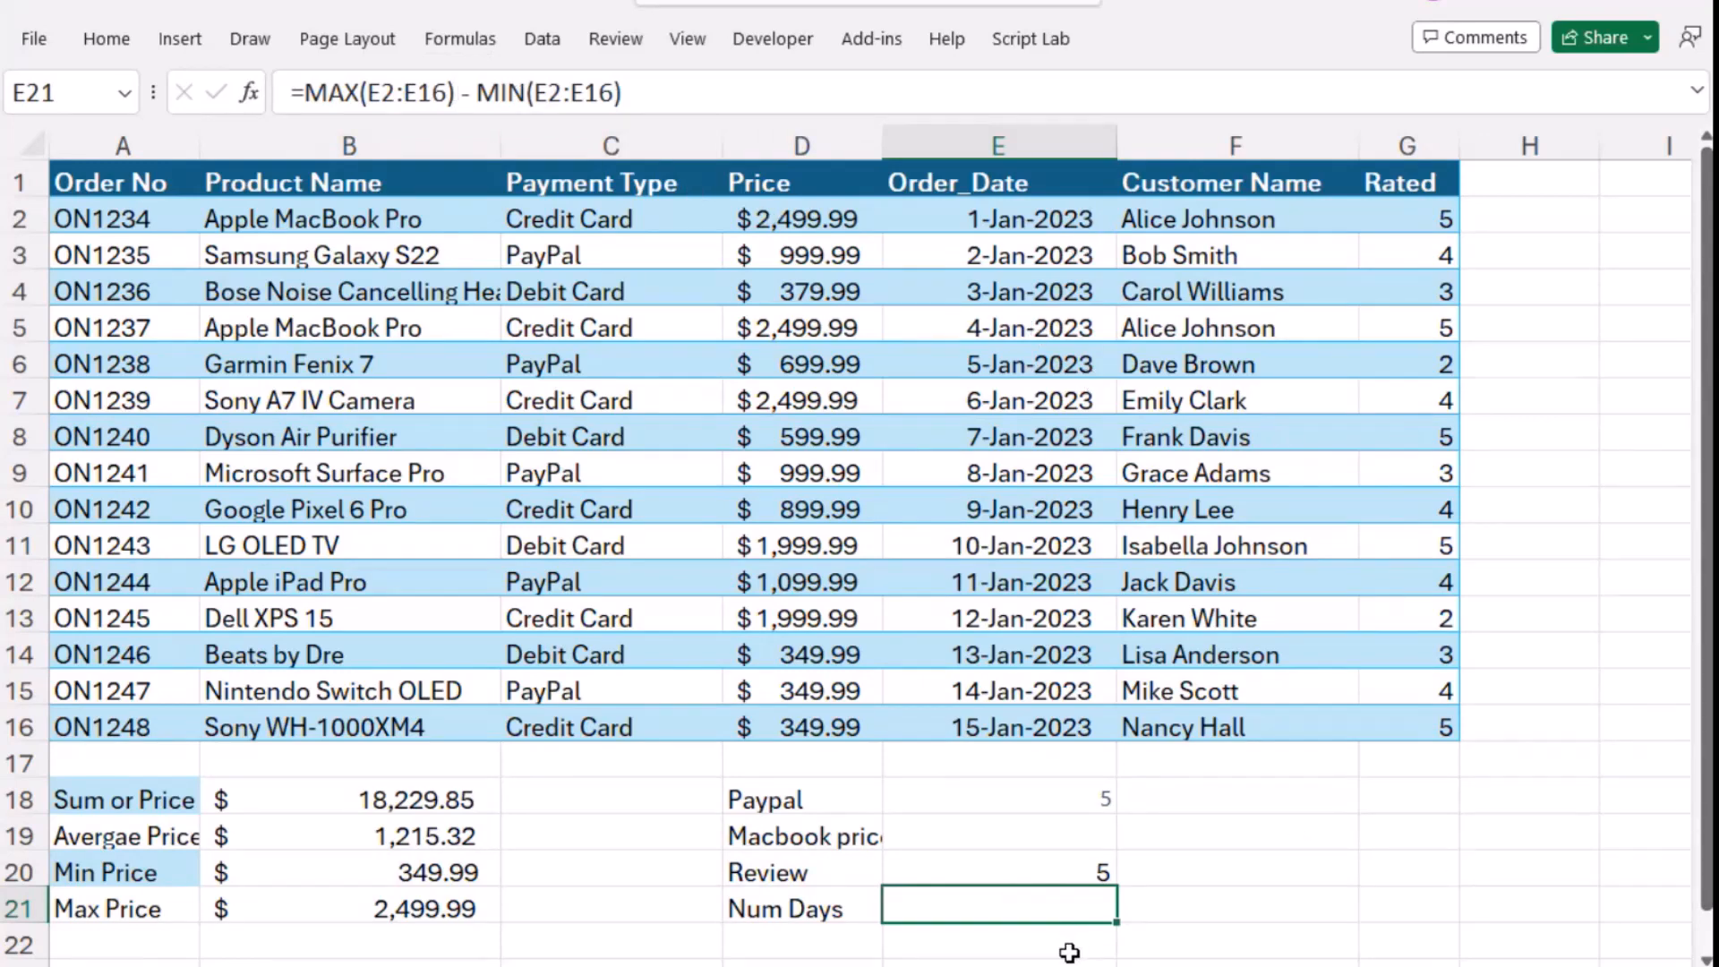
pyautogui.click(802, 909)
pyautogui.click(788, 931)
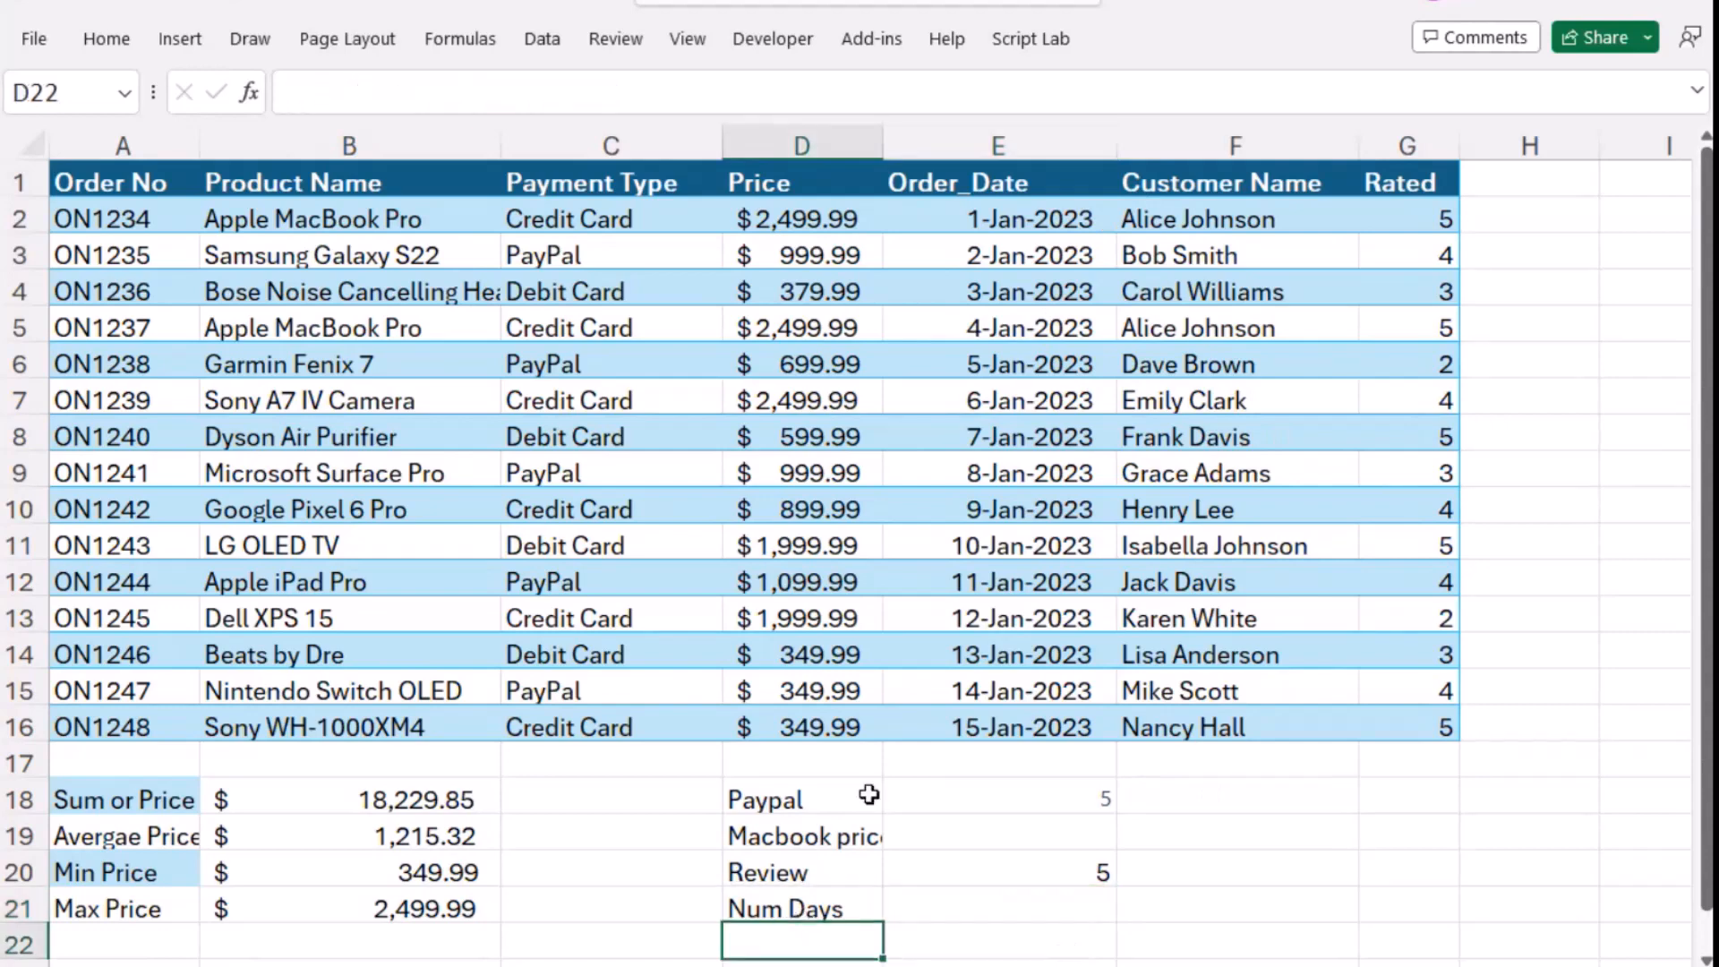
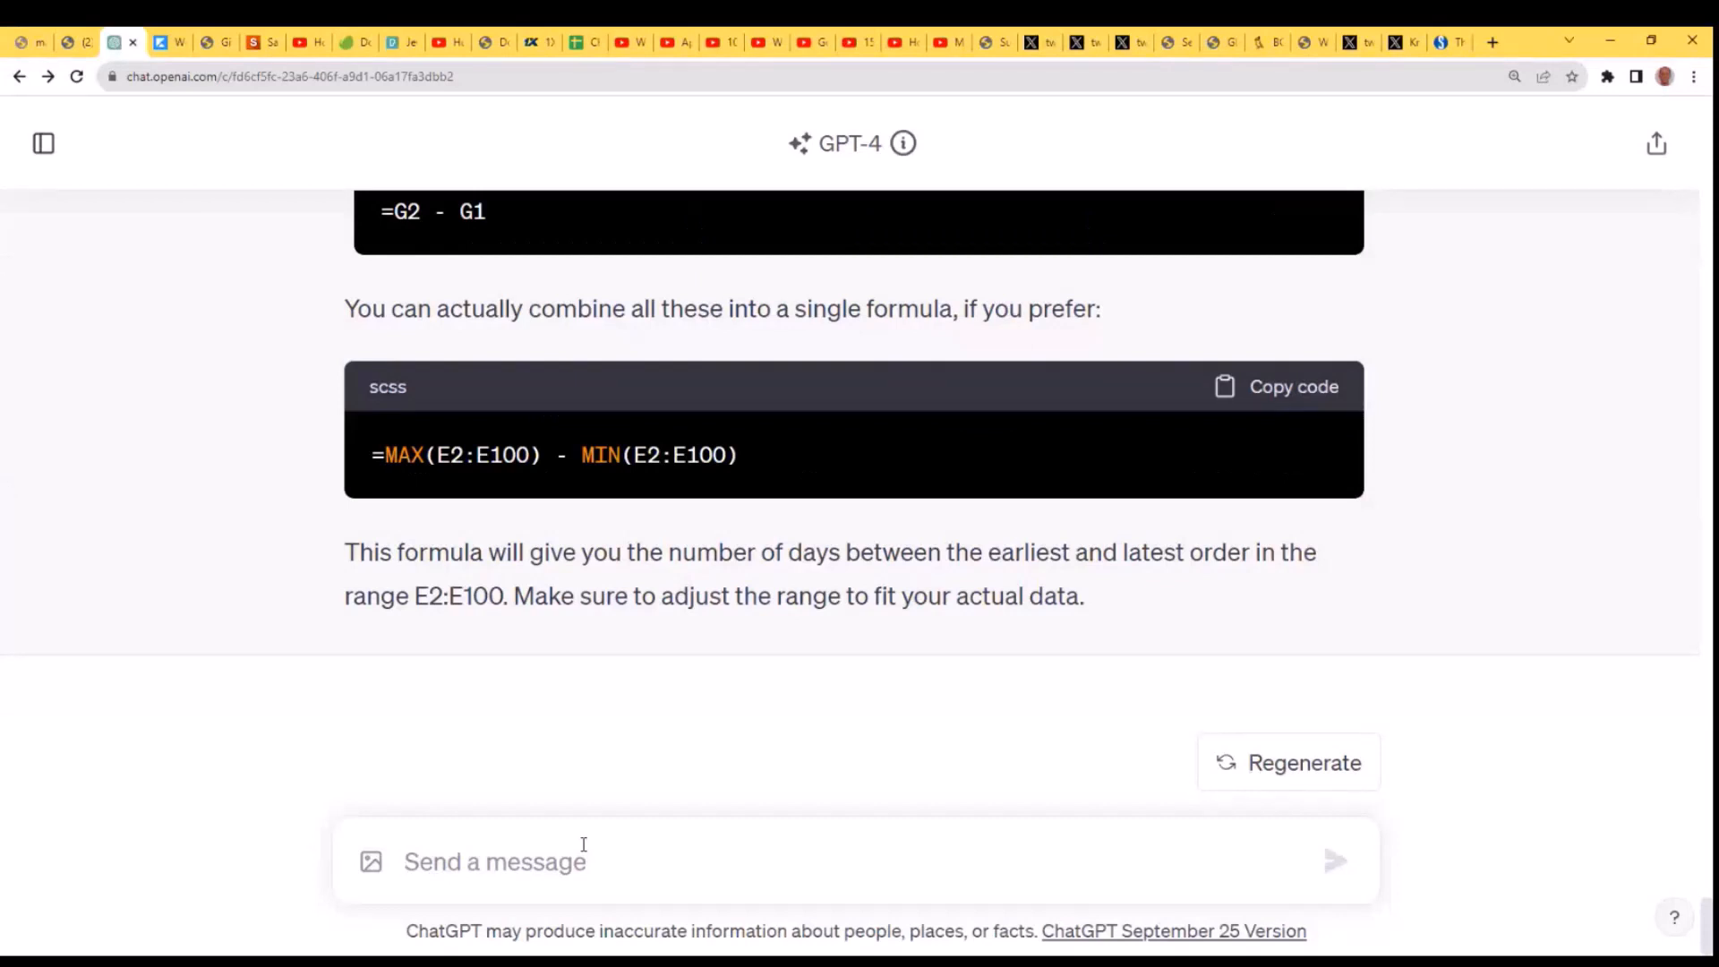
# - Ask ChatGPT "How can I output a list of products ordered by price?"
pyautogui.write('Hoe')
pyautogui.press('BackSpace')
pyautogui.write('w')
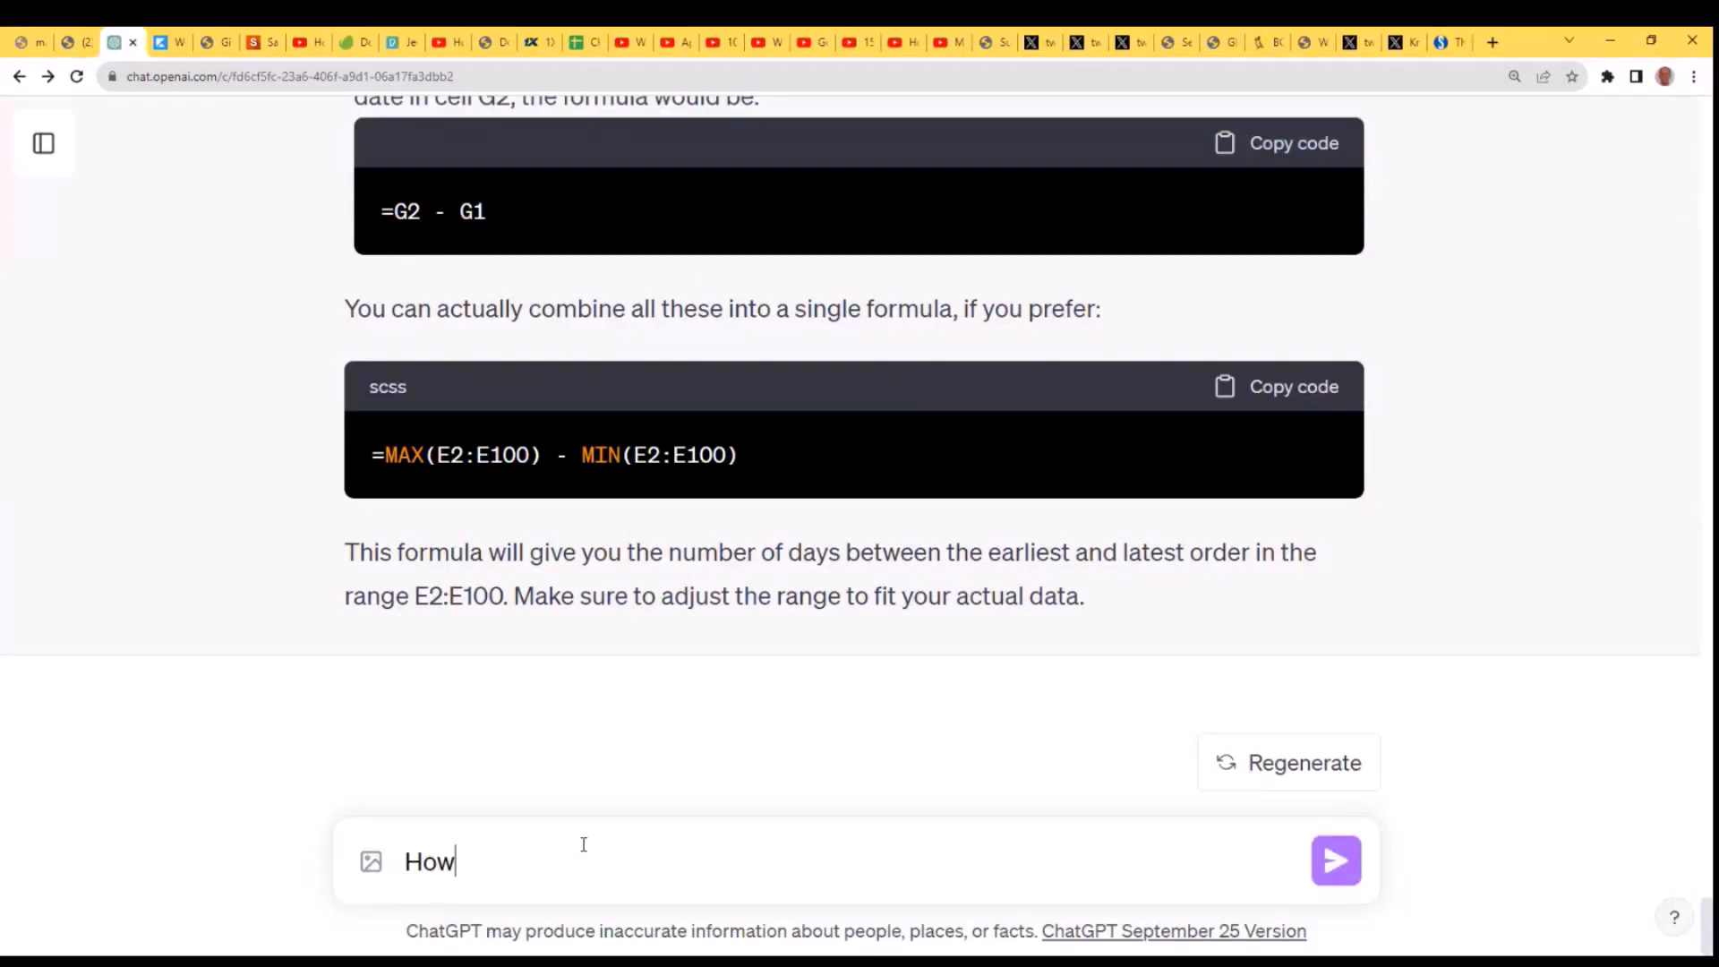
pyautogui.write(' cv')
pyautogui.press('BackSpace')
pyautogui.press('BackSpace')
pyautogui.write('cv')
pyautogui.press('BackSpace')
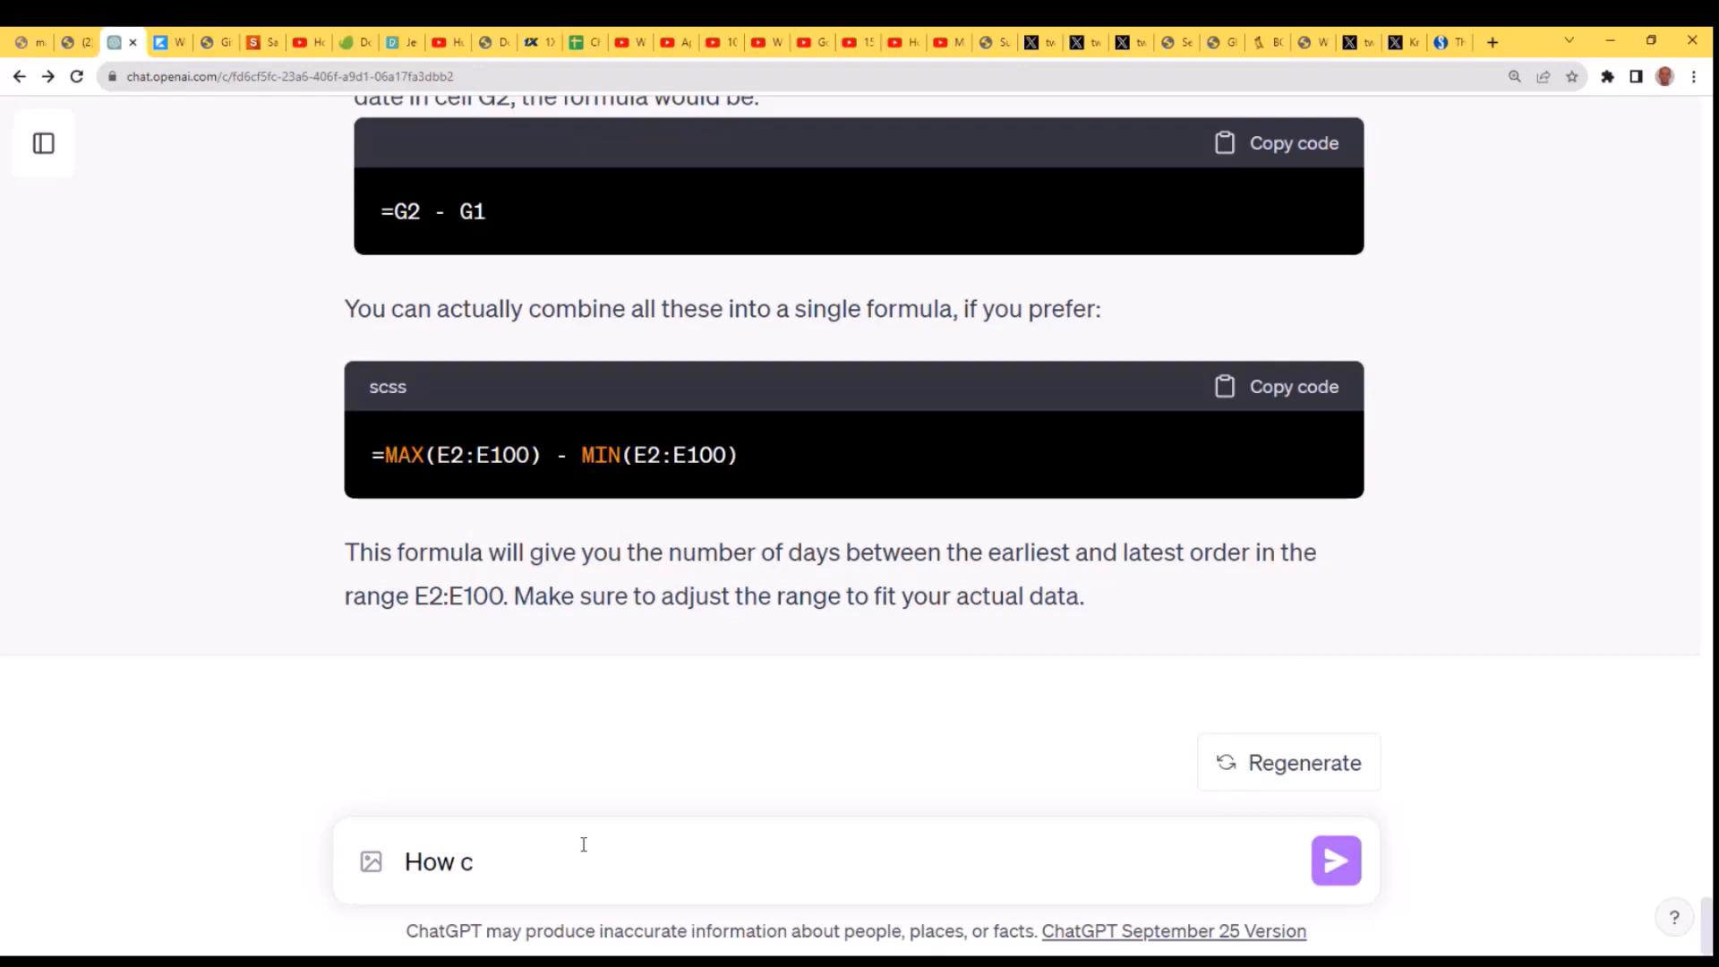
pyautogui.write('c')
pyautogui.press('BackSpace')
pyautogui.write('an ')
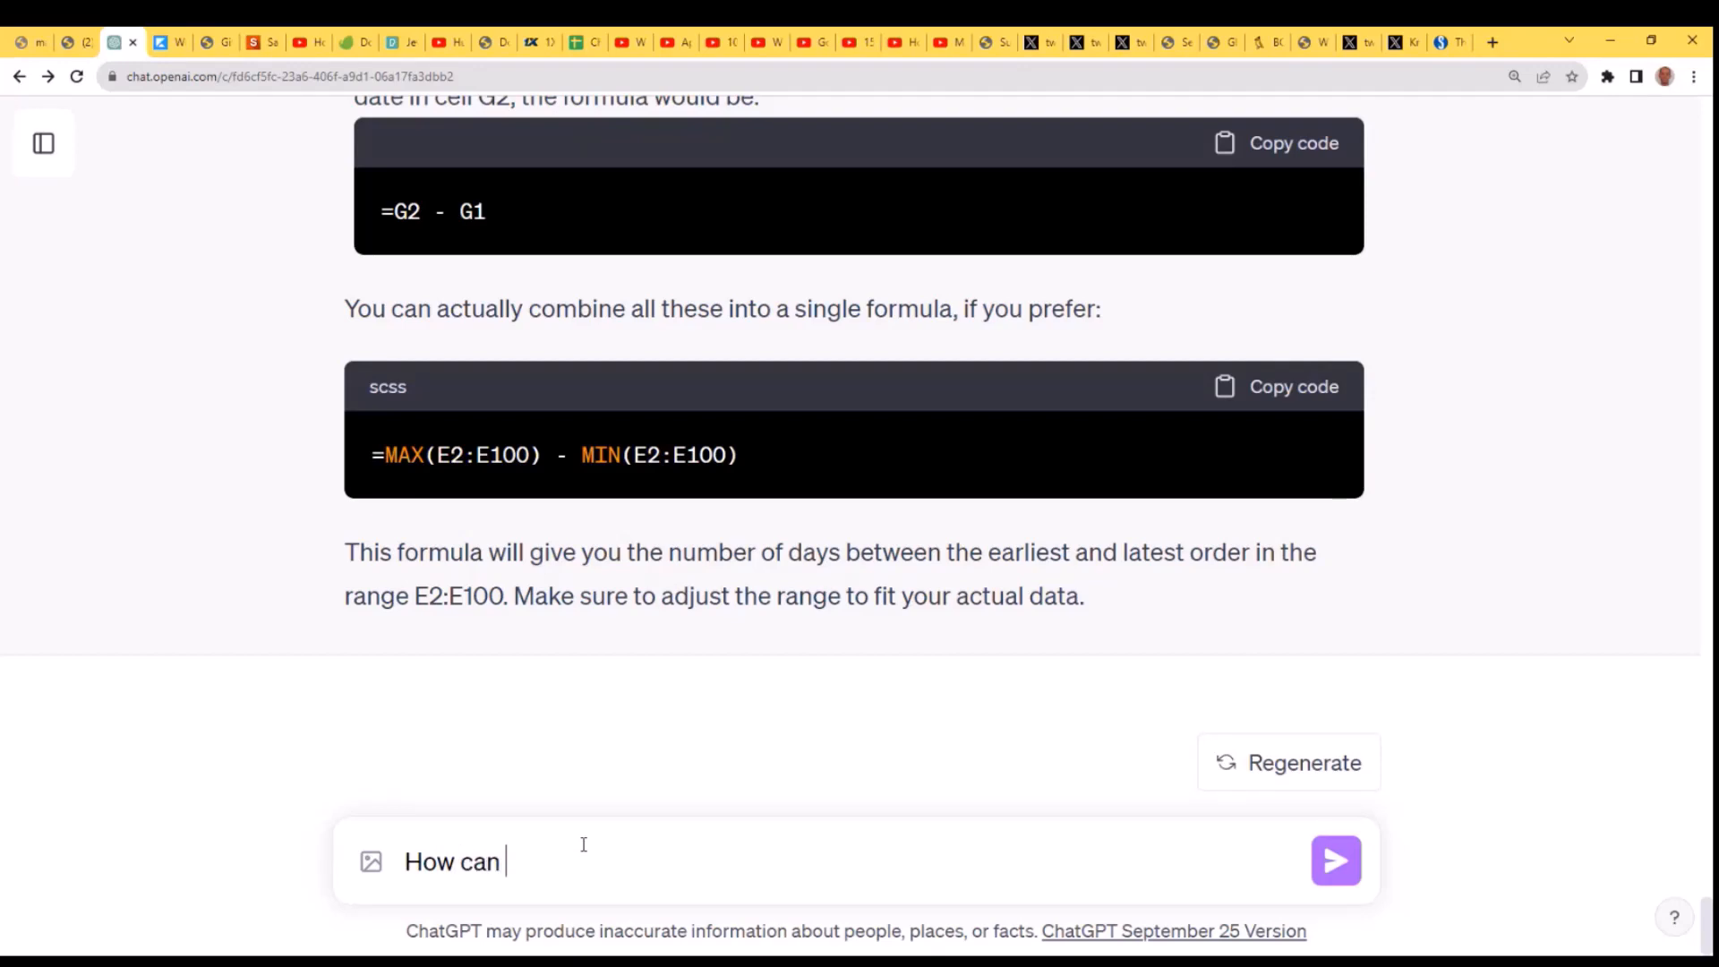
pyautogui.write('I output a list of produ')
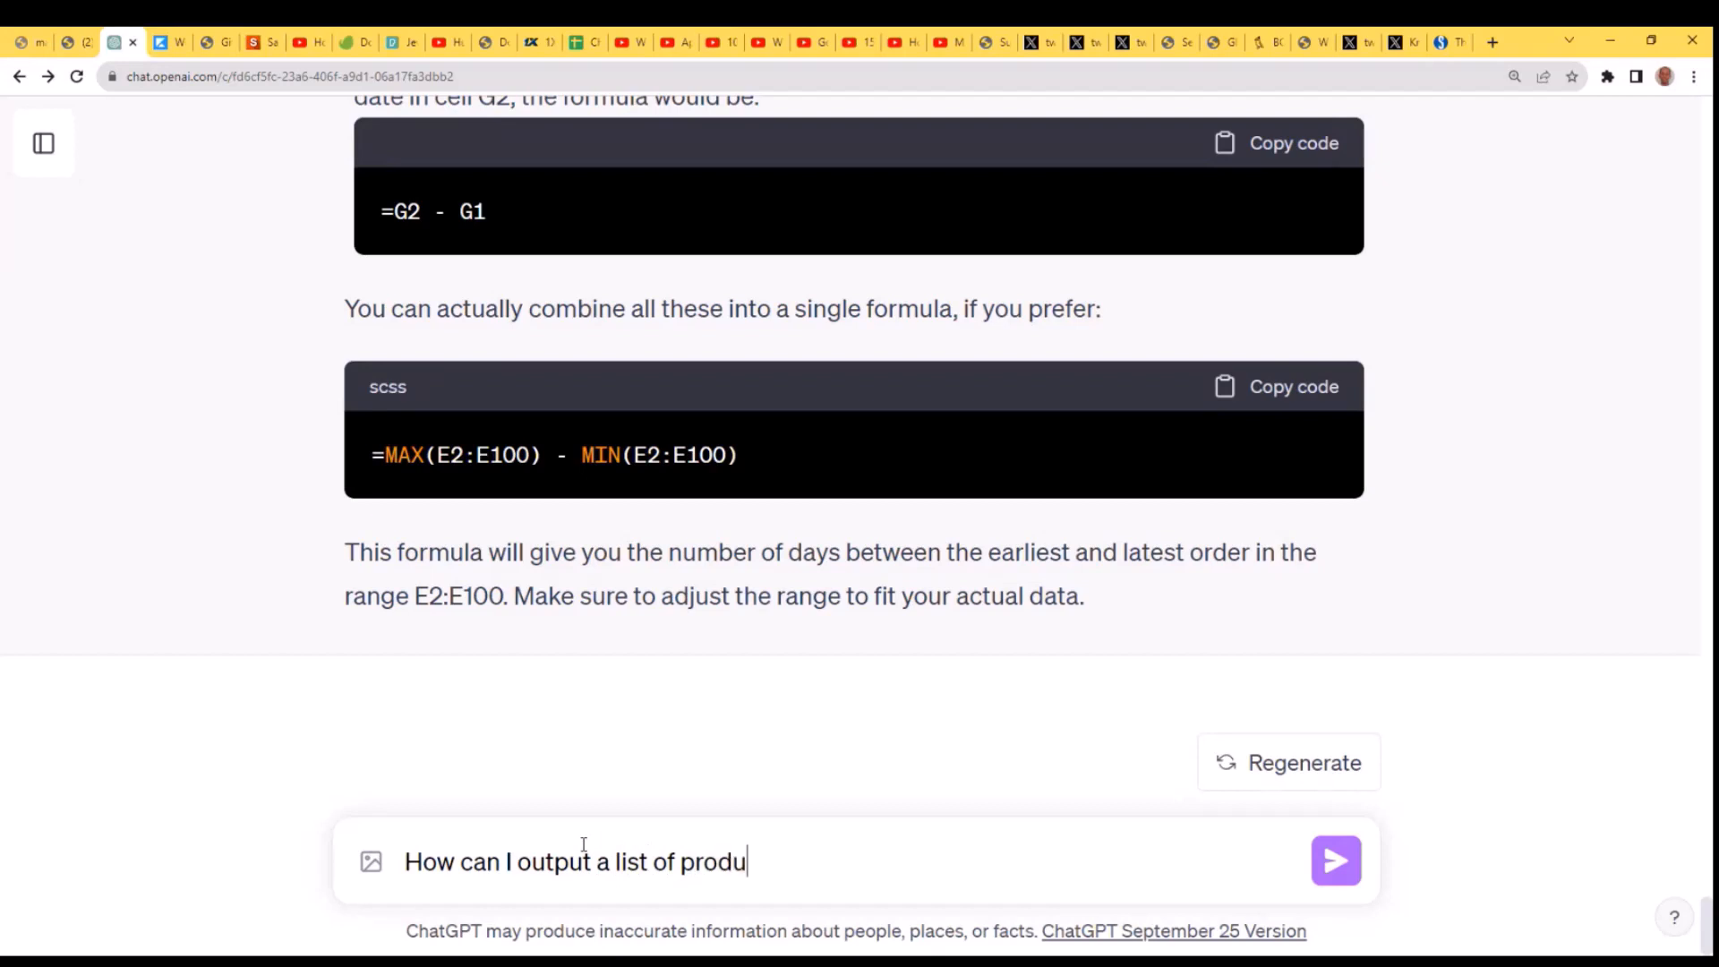
pyautogui.write('cts ordered by ')
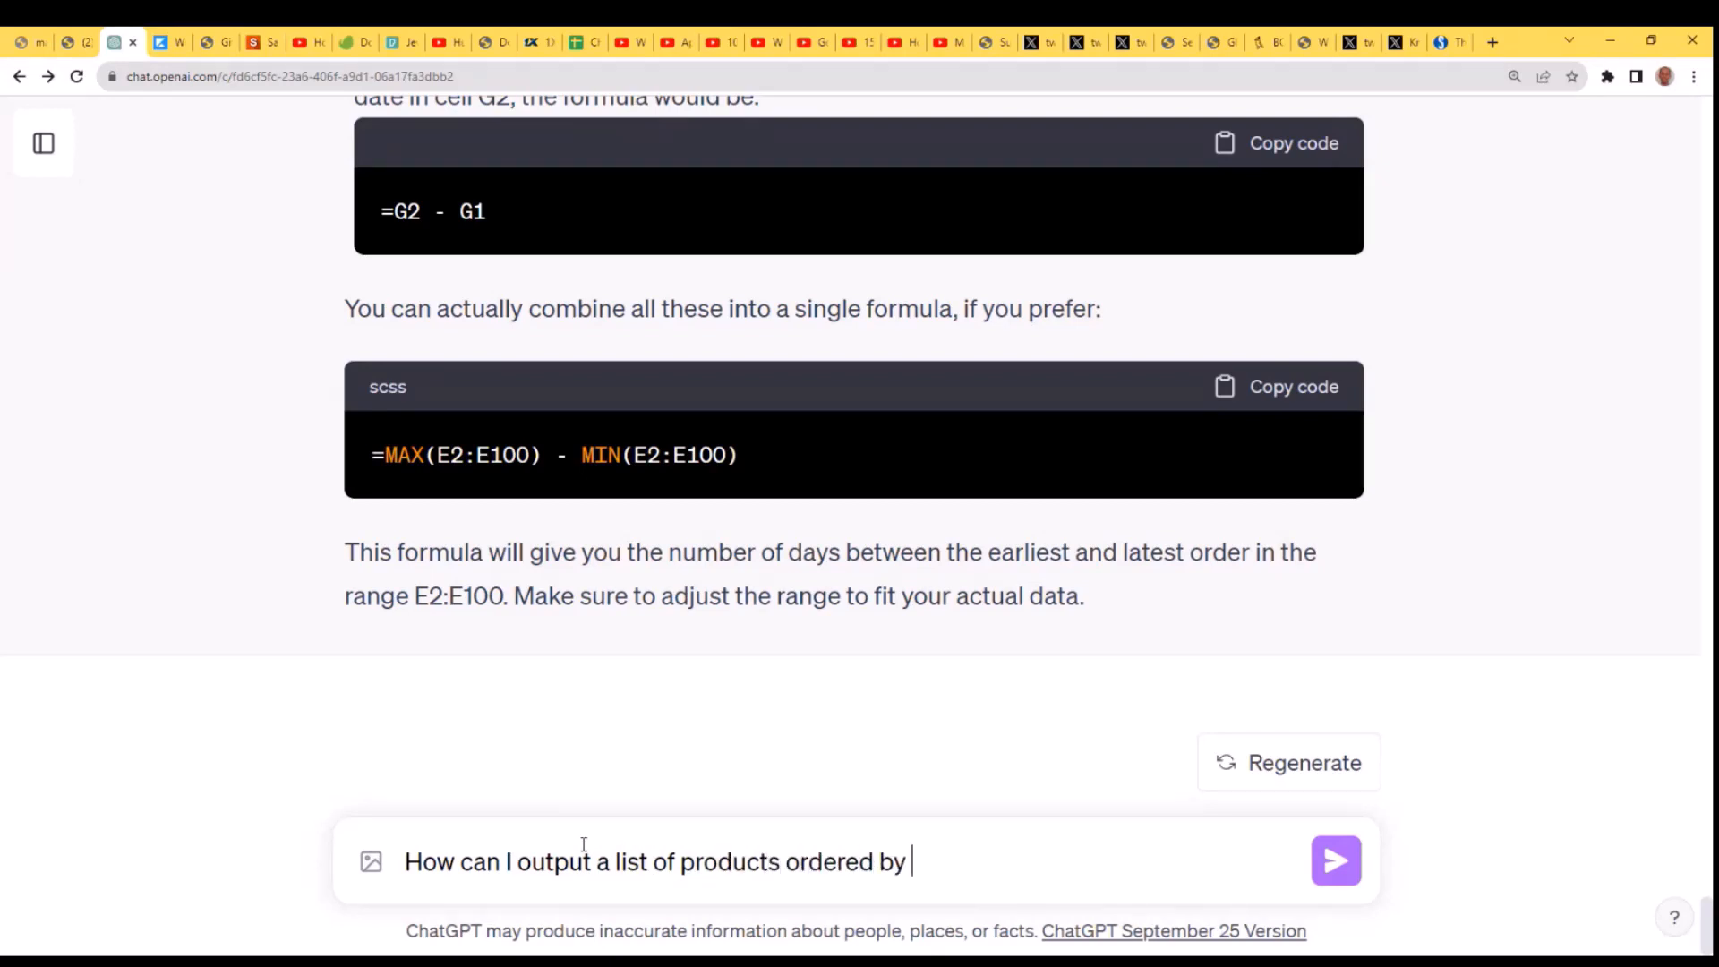
pyautogui.write('pricwe')
pyautogui.press('BackSpace')
pyautogui.press('BackSpace')
pyautogui.write('e?')
pyautogui.press('Return')
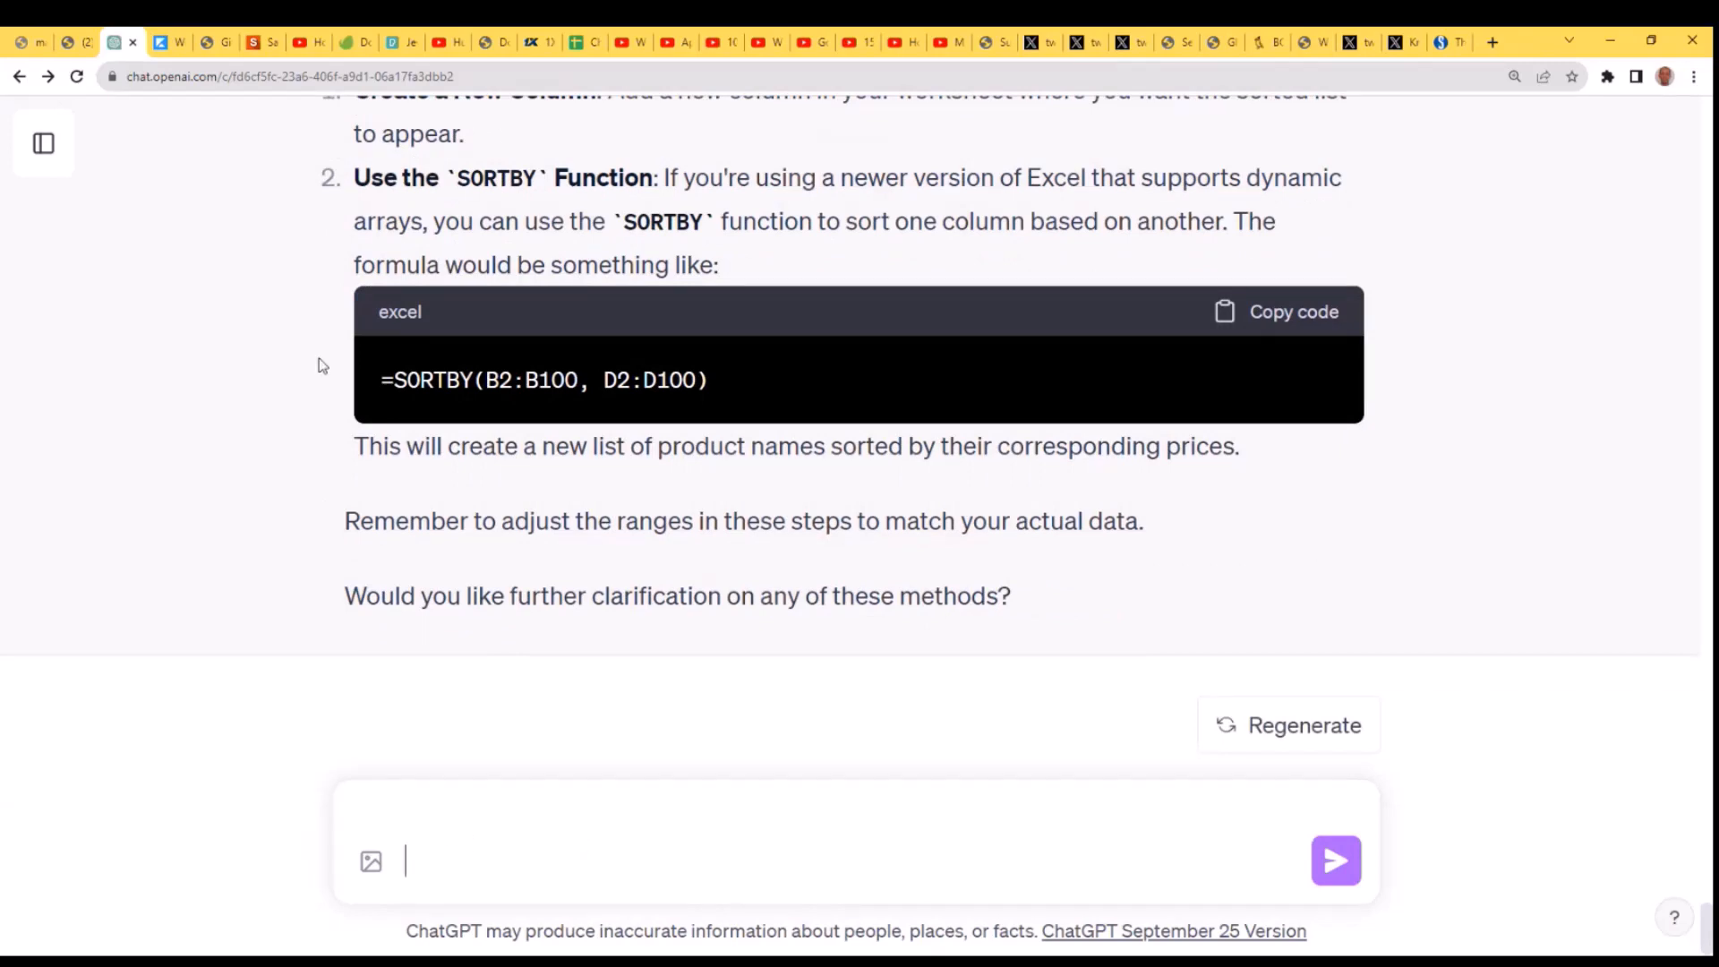
# - Copy the suggested formula =SORTBY(B2:B100, D2:D100) and paste it into cell A23 of the Excel orders sheet
pyautogui.moveTo(723, 373); pyautogui.dragTo(363, 396)
pyautogui.hotkey('ctrl', 'c')
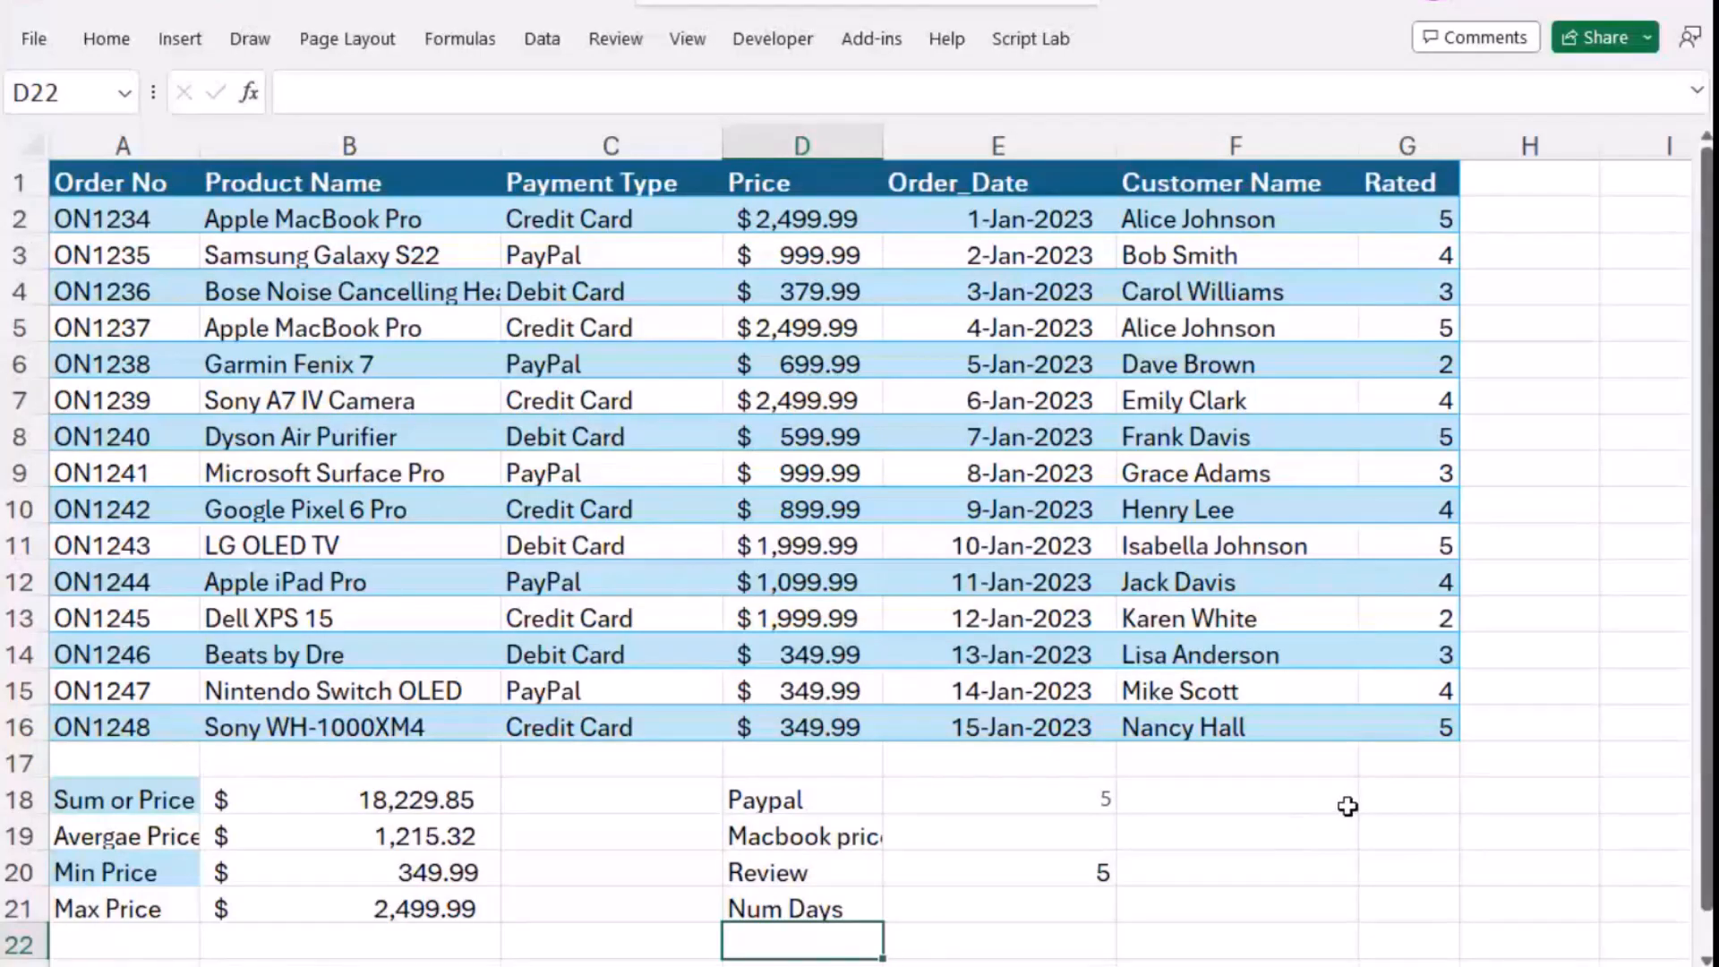
pyautogui.scroll(-4, 1346, 806)
pyautogui.click(130, 545)
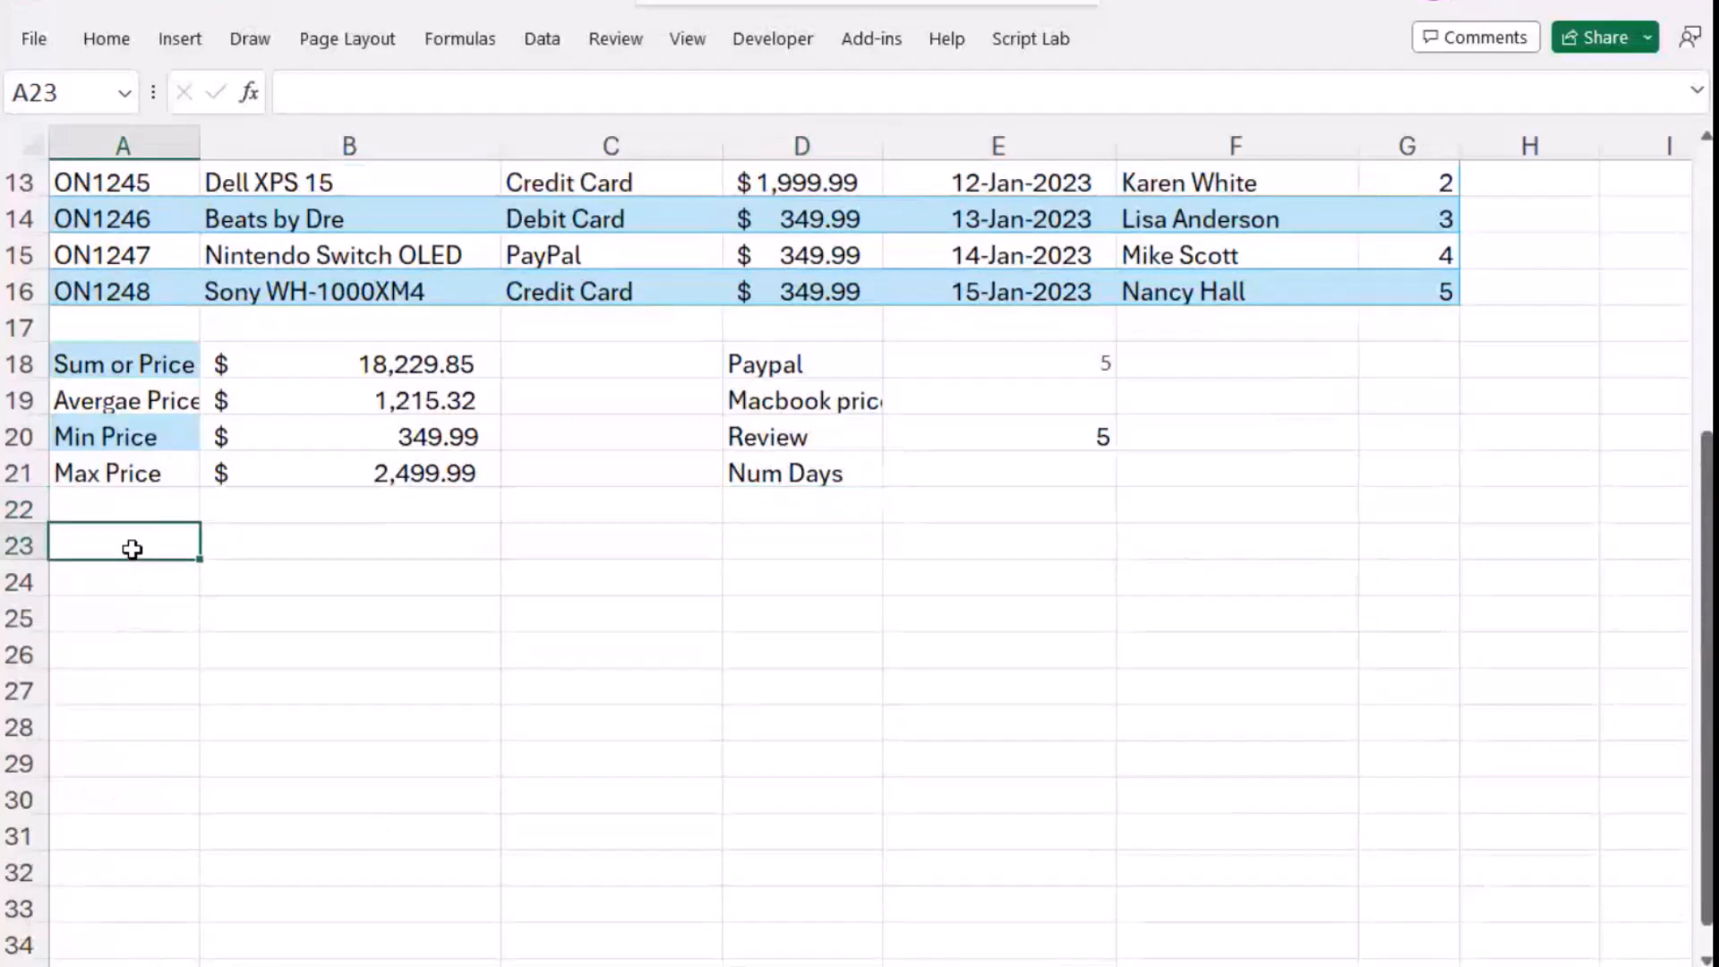
pyautogui.click(367, 97)
pyautogui.hotkey('ctrl', 'v')
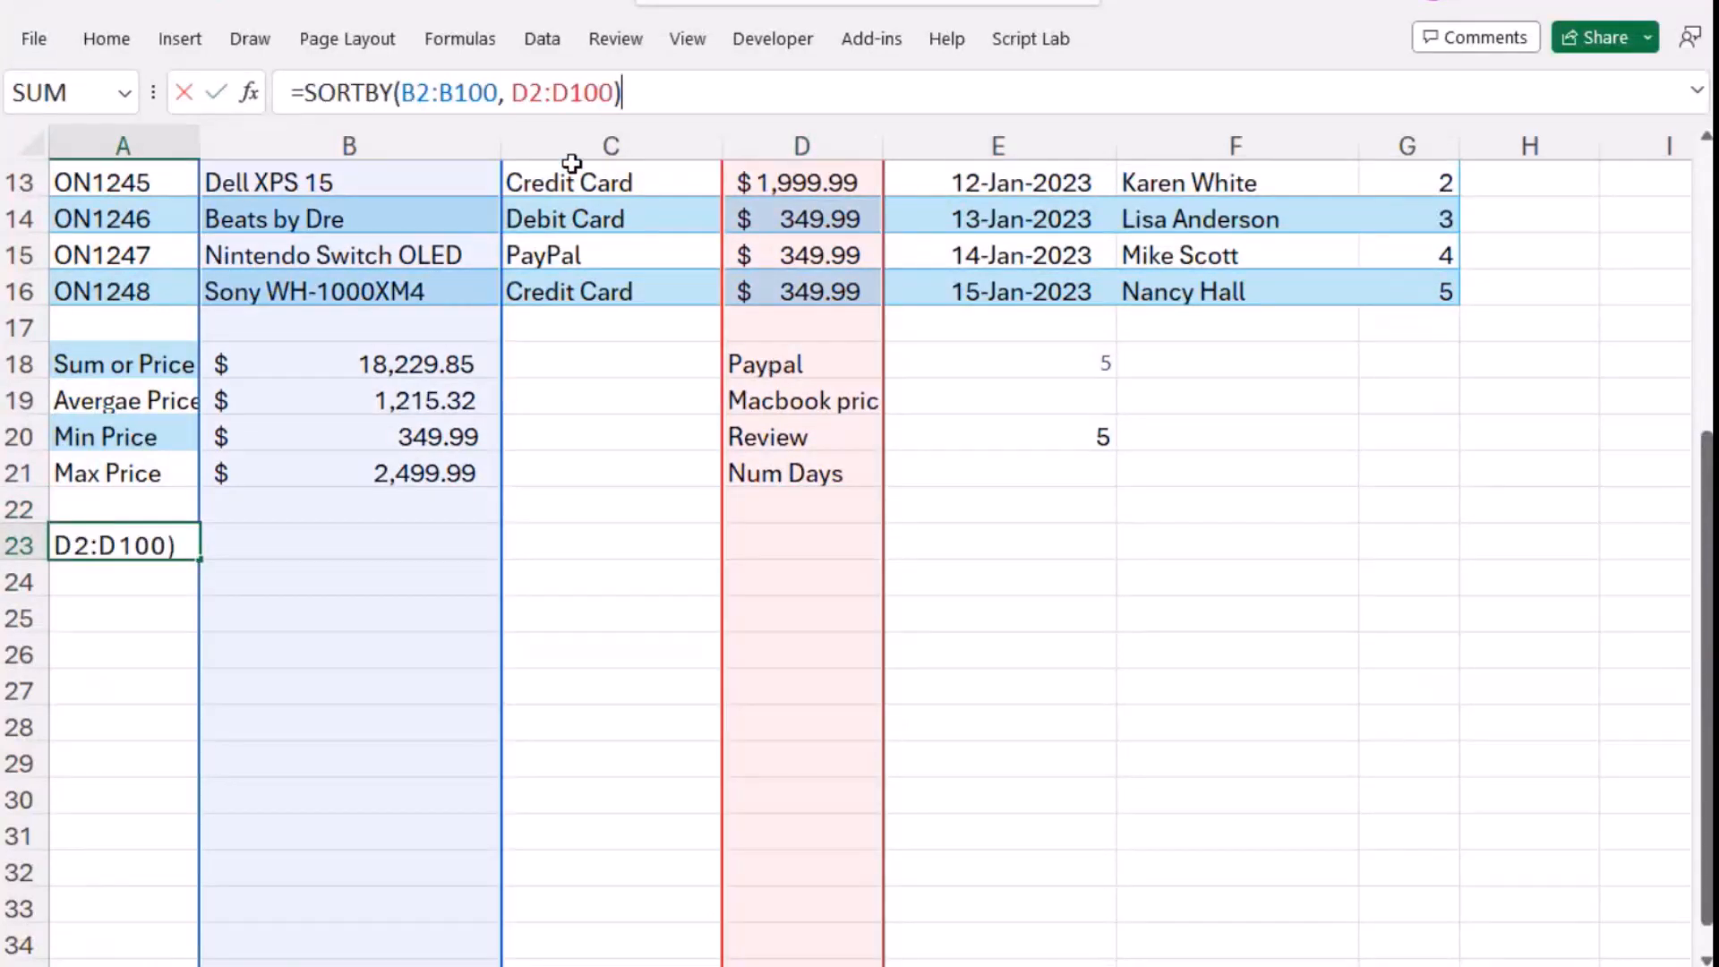
# - Correct both ranges of the formula in cell A23 so it reads =SORTBY(B2:B16, D2:D16)
pyautogui.click(490, 93)
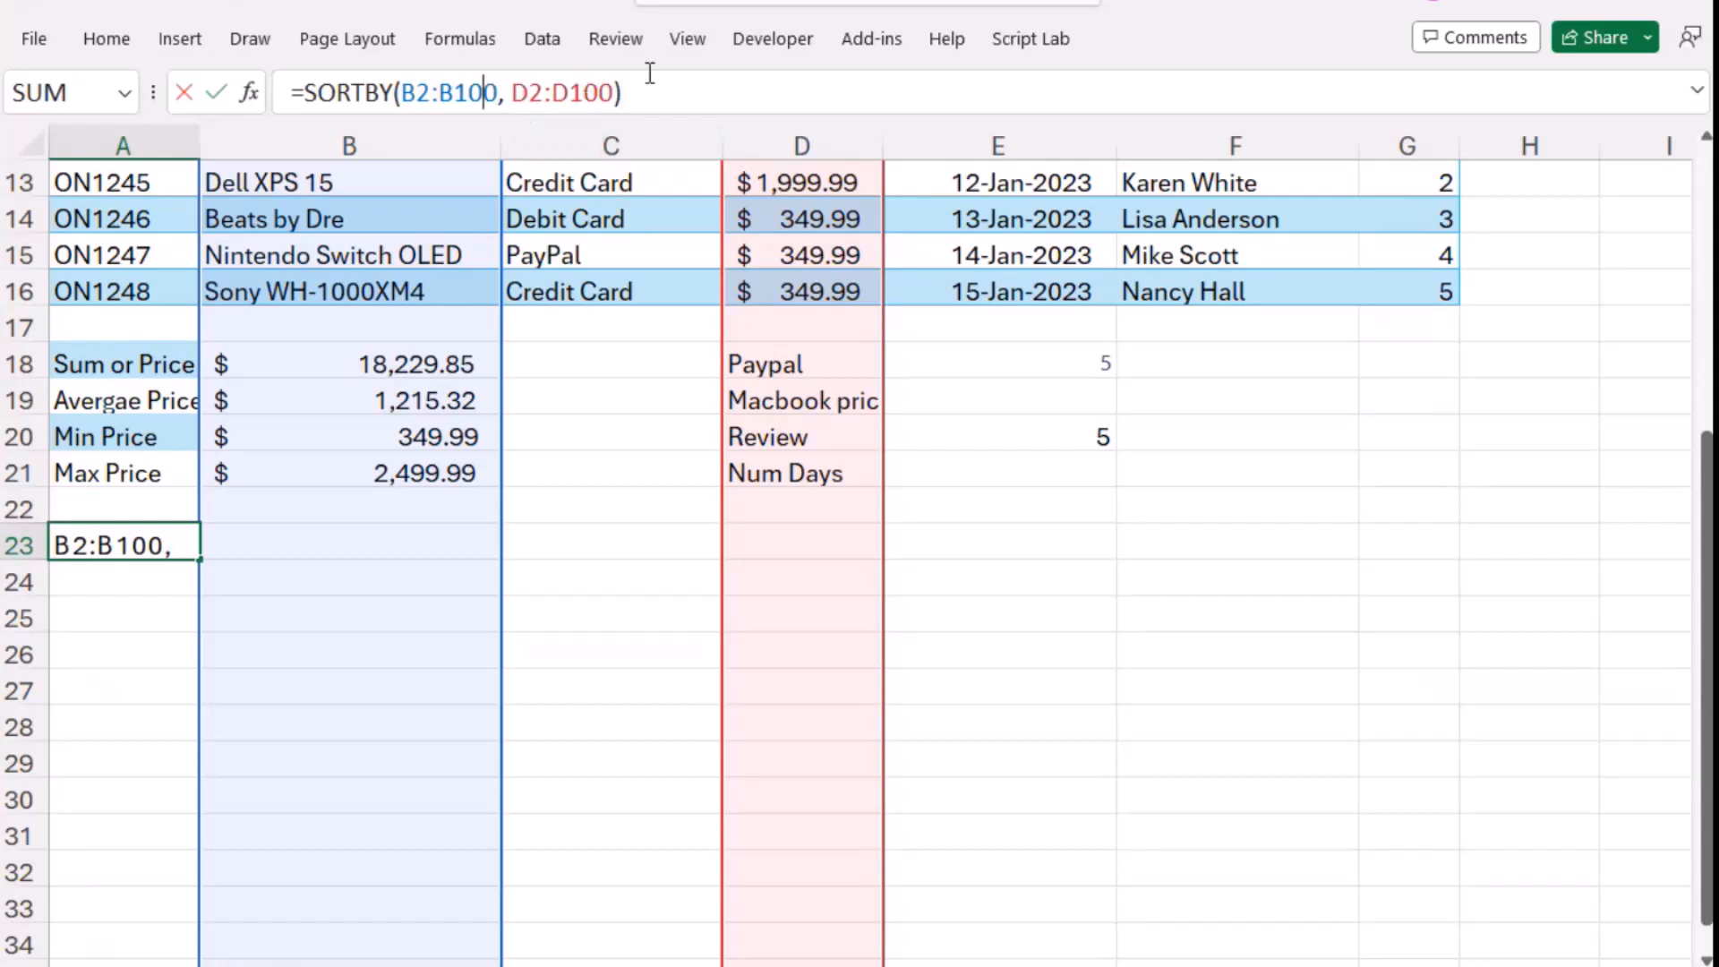
pyautogui.press('BackSpace')
pyautogui.press('BackSpace')
pyautogui.write('6')
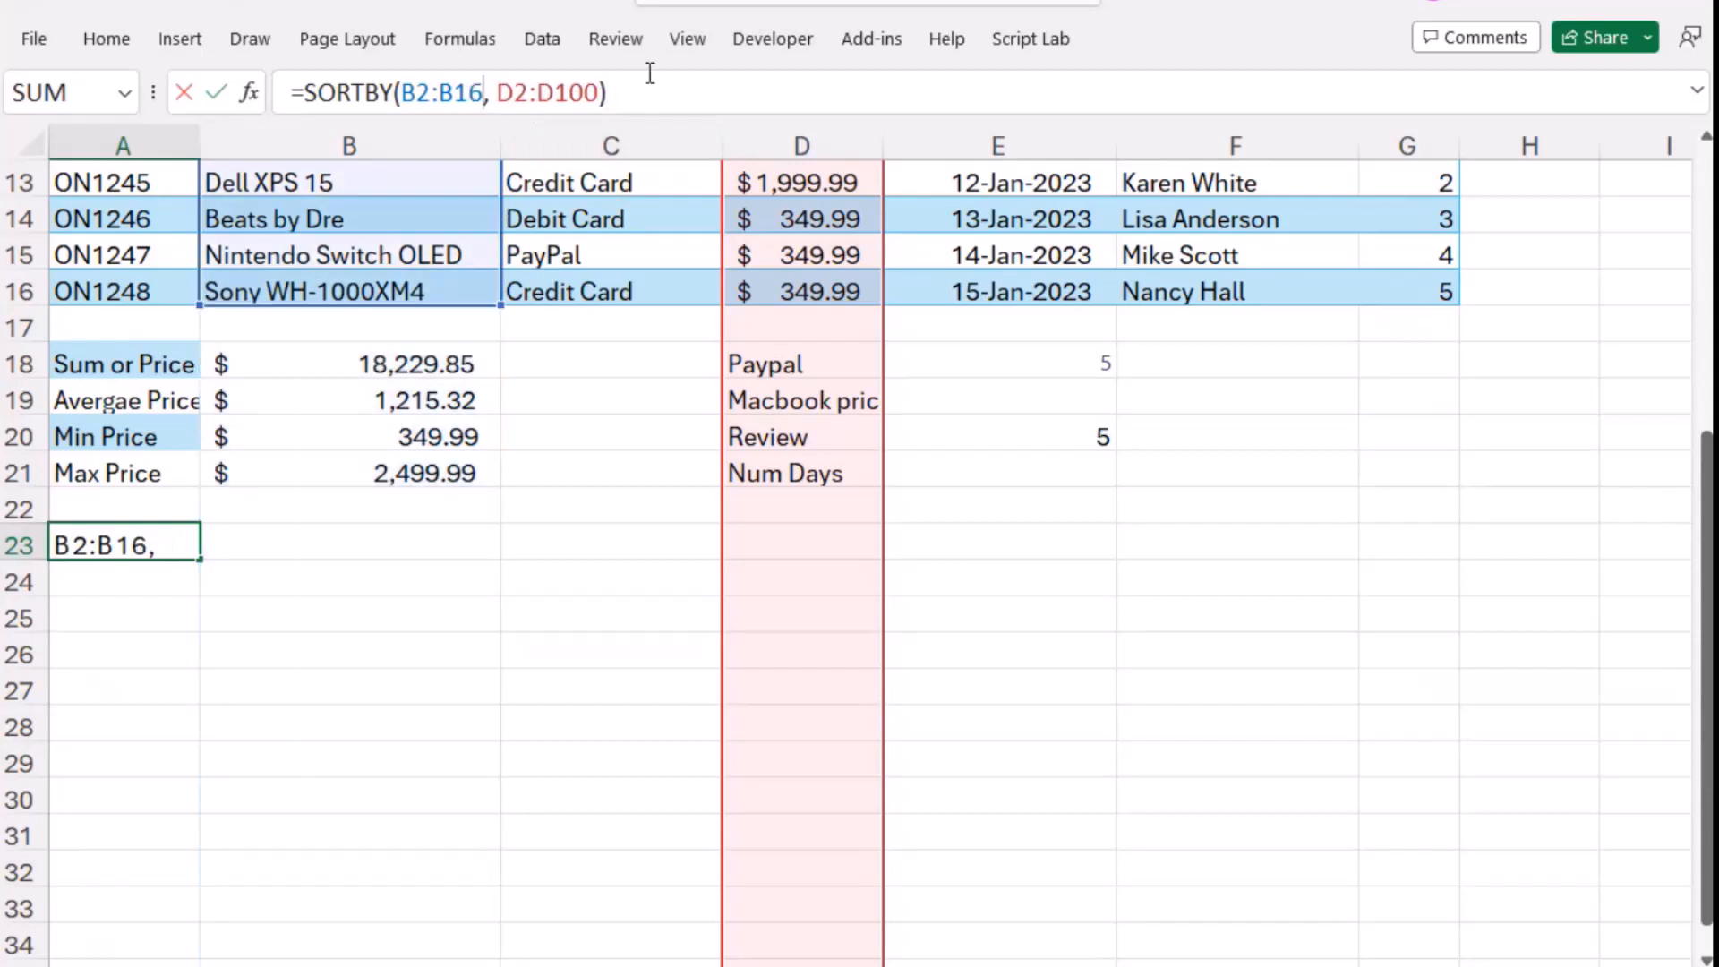
pyautogui.press('Right')
pyautogui.press('Right')
pyautogui.press('Right')
pyautogui.press('Right')
pyautogui.press('Right')
pyautogui.press('Right')
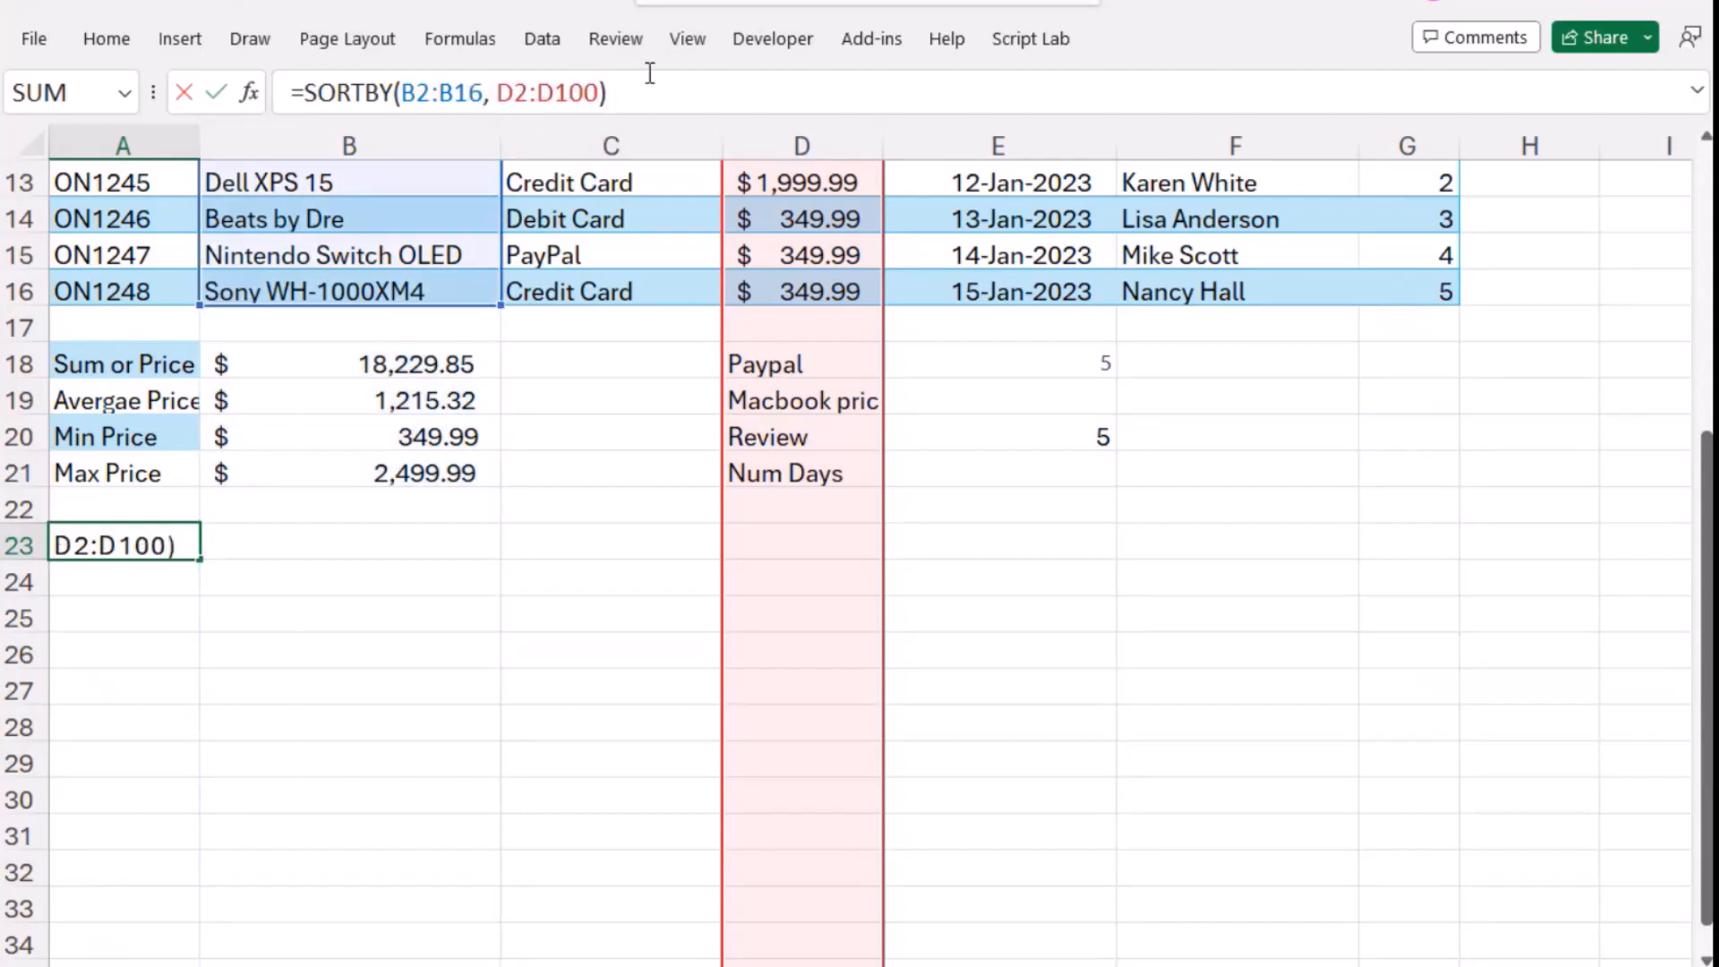
pyautogui.press('BackSpace')
pyautogui.press('BackSpace')
pyautogui.write('6')
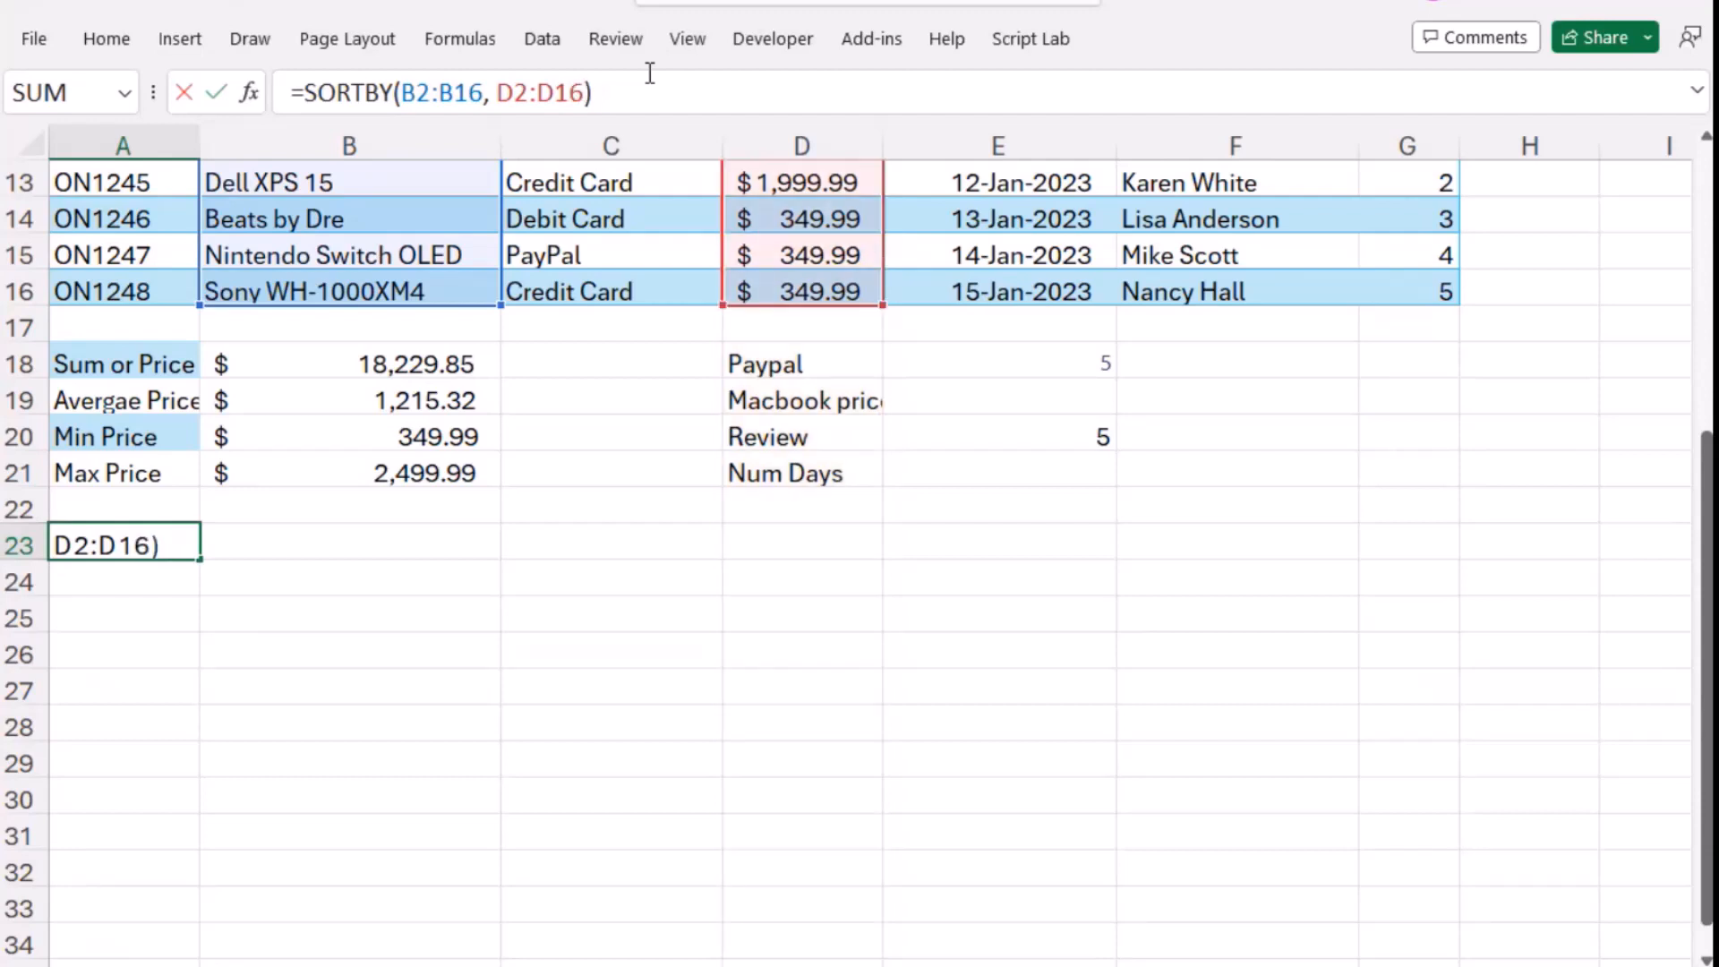
pyautogui.press('Return')
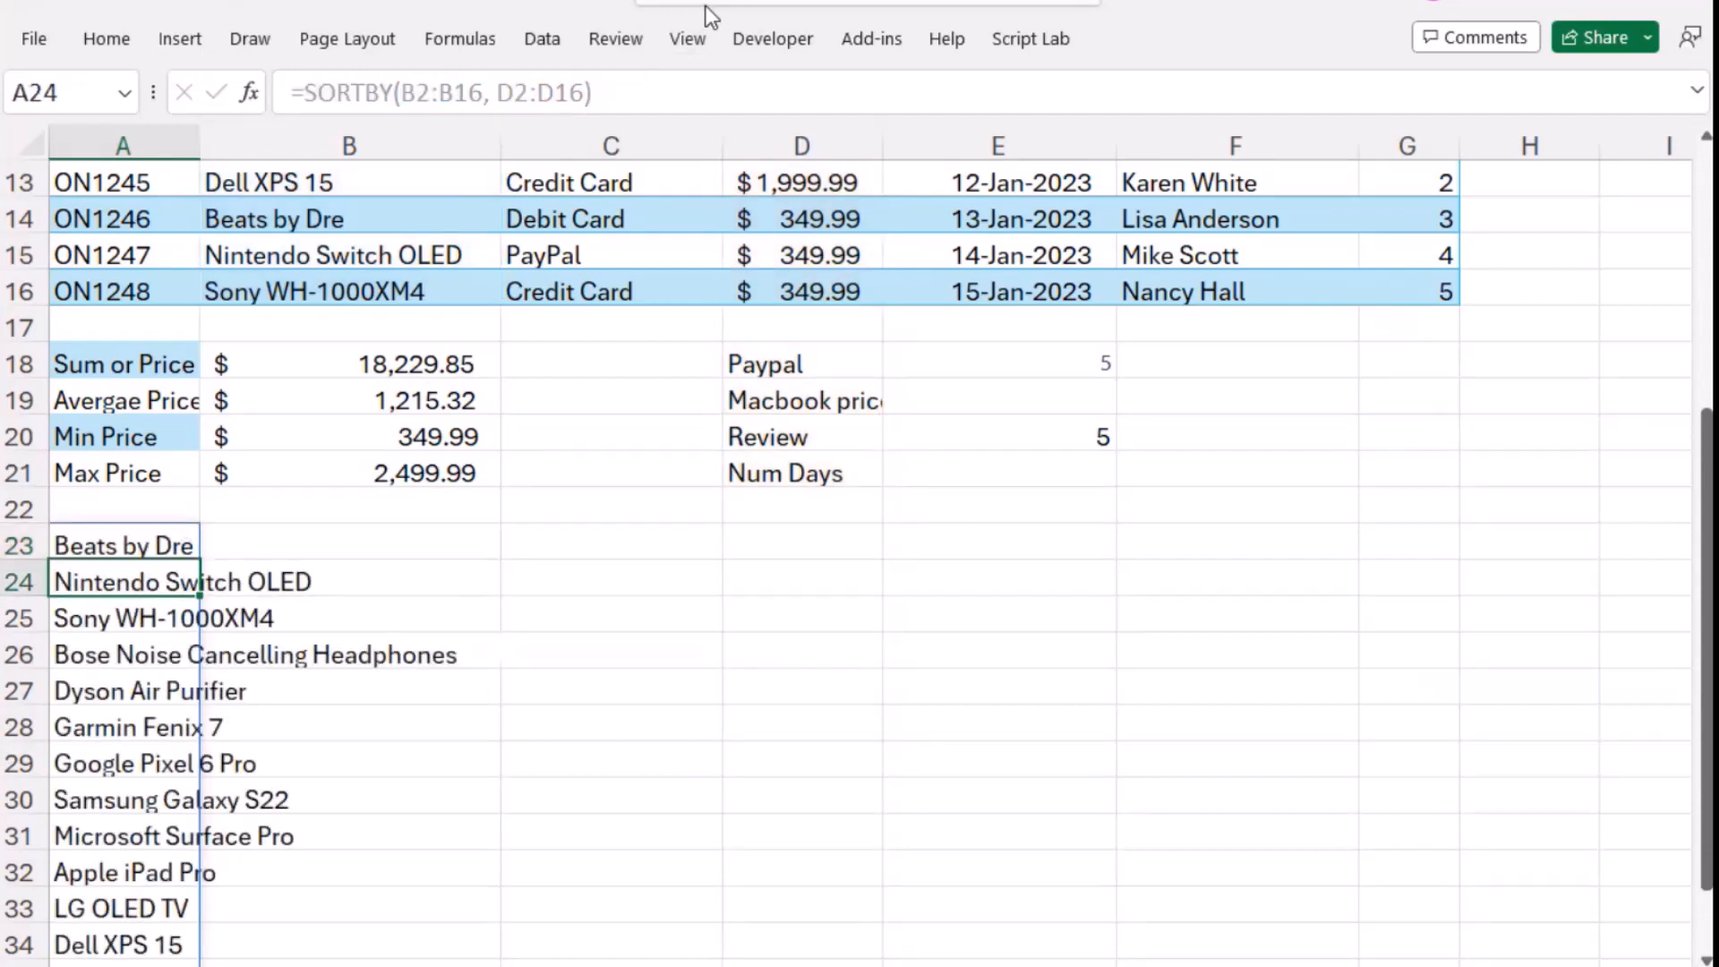
# - Widen column A to fit the sorted product names and check the Rated scores in G2:G16
pyautogui.moveTo(199, 143); pyautogui.dragTo(373, 133)
pyautogui.scroll(-2, 267, 640)
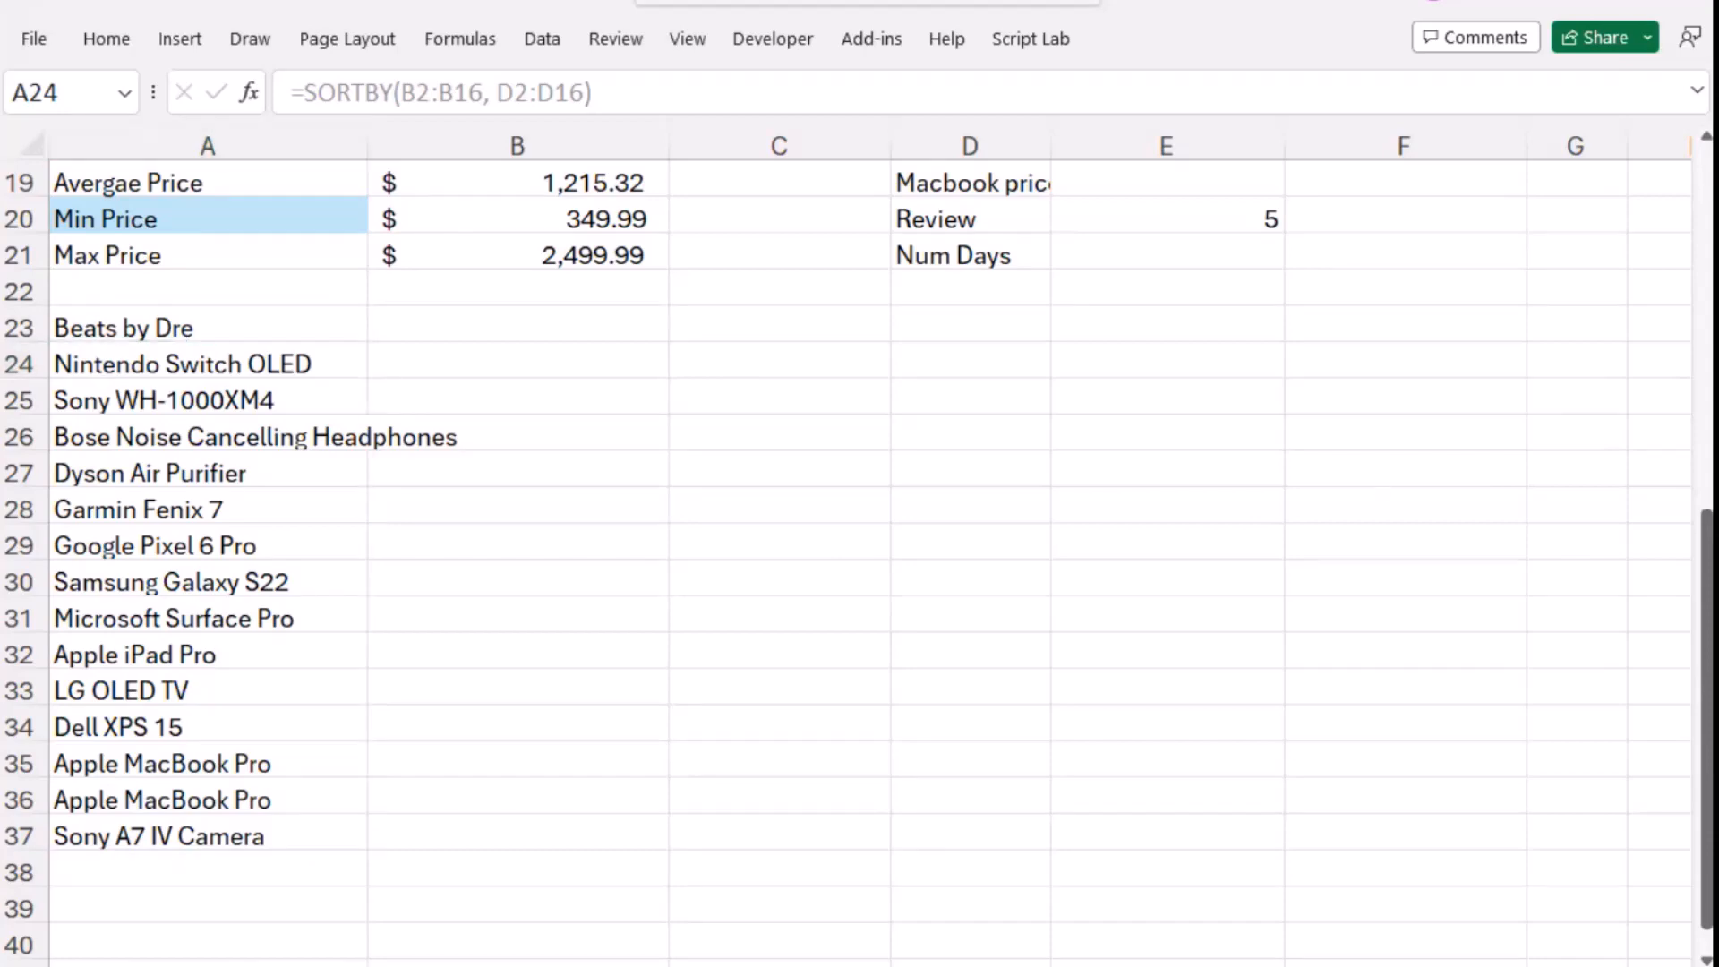
pyautogui.scroll(6, 1289, 460)
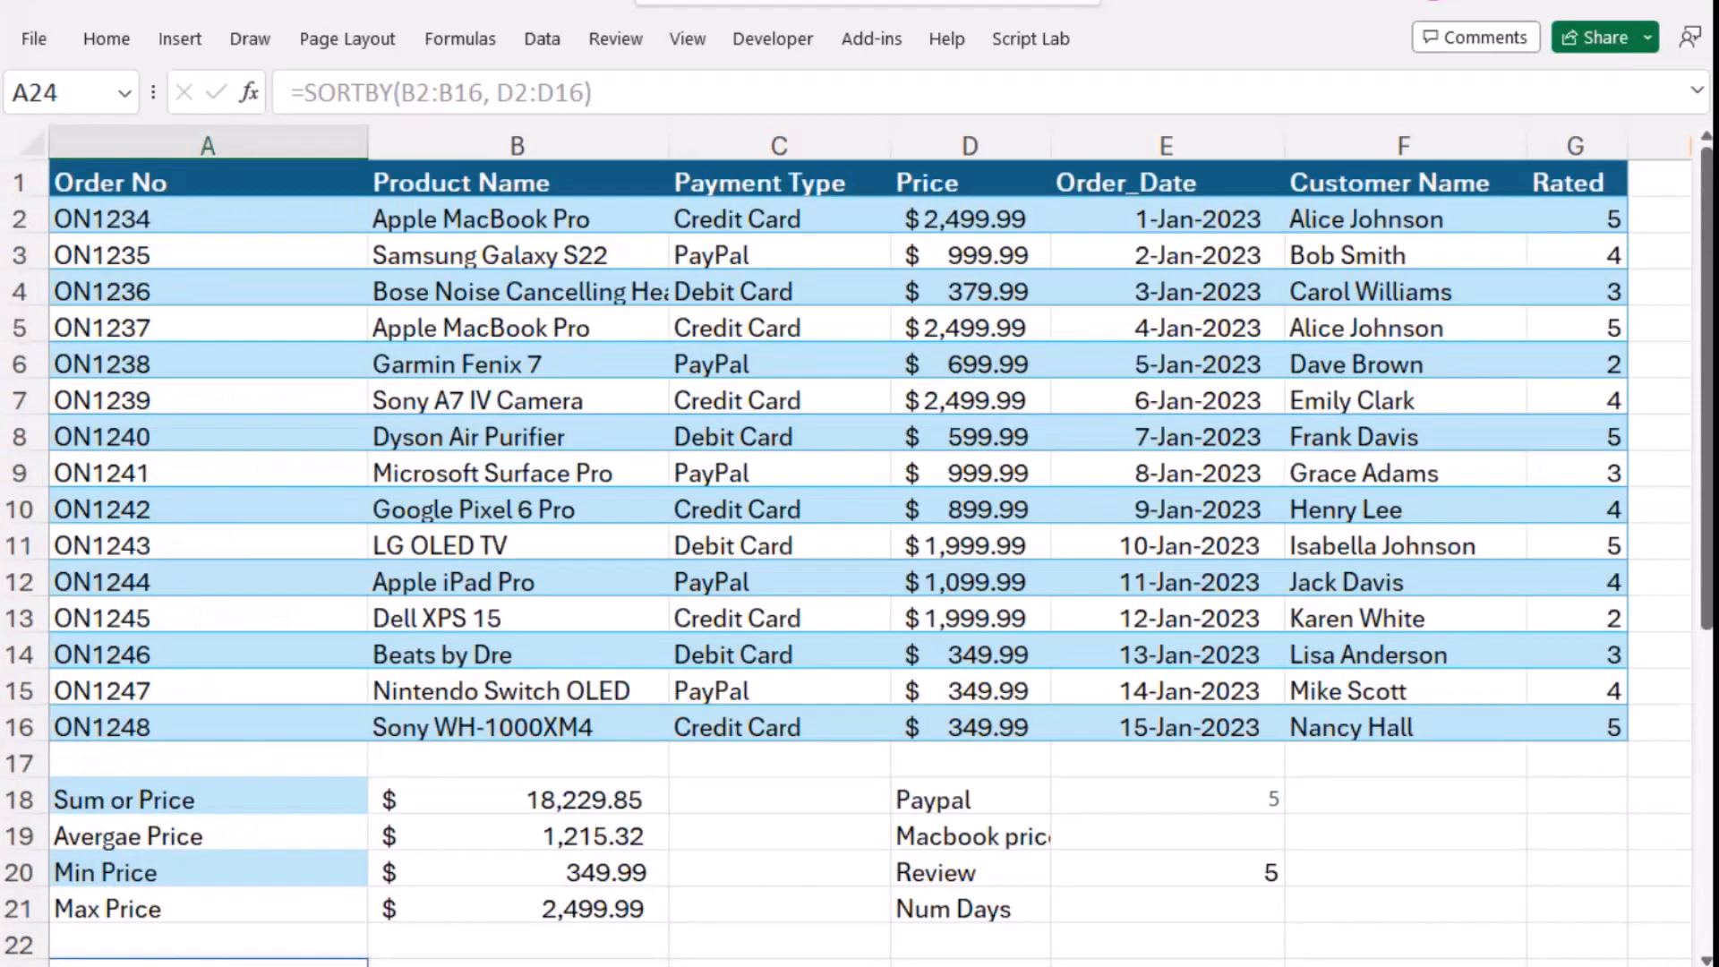
pyautogui.moveTo(1583, 212); pyautogui.dragTo(1625, 720)
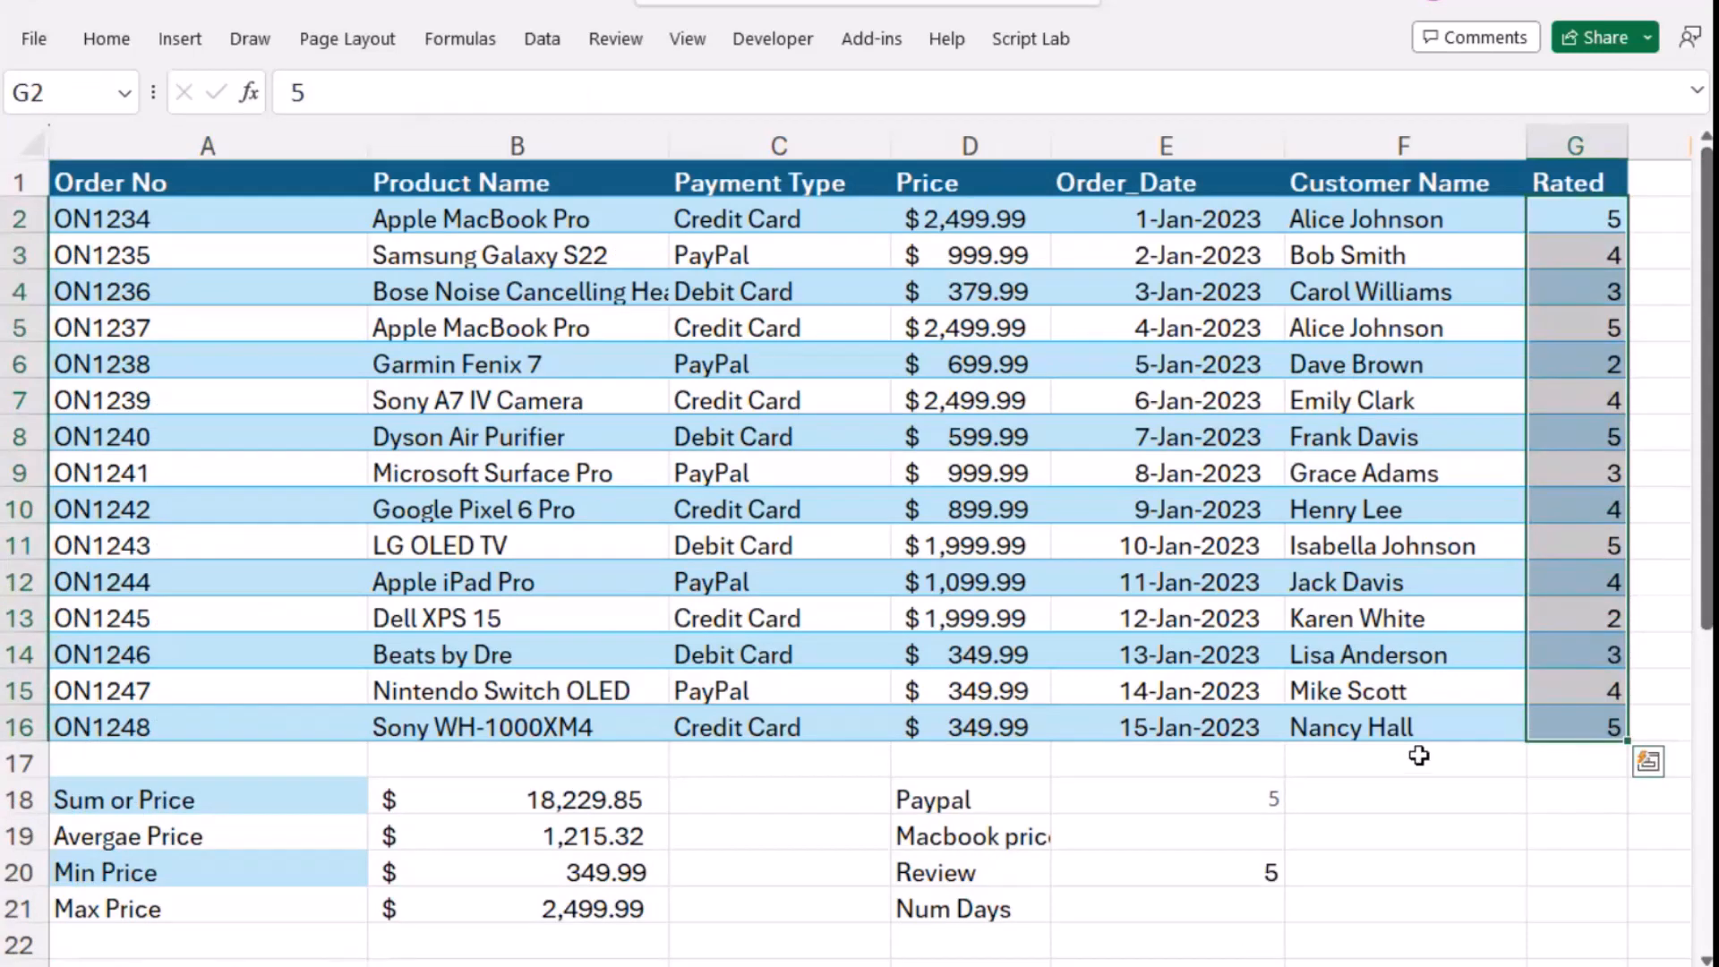
pyautogui.click(1420, 759)
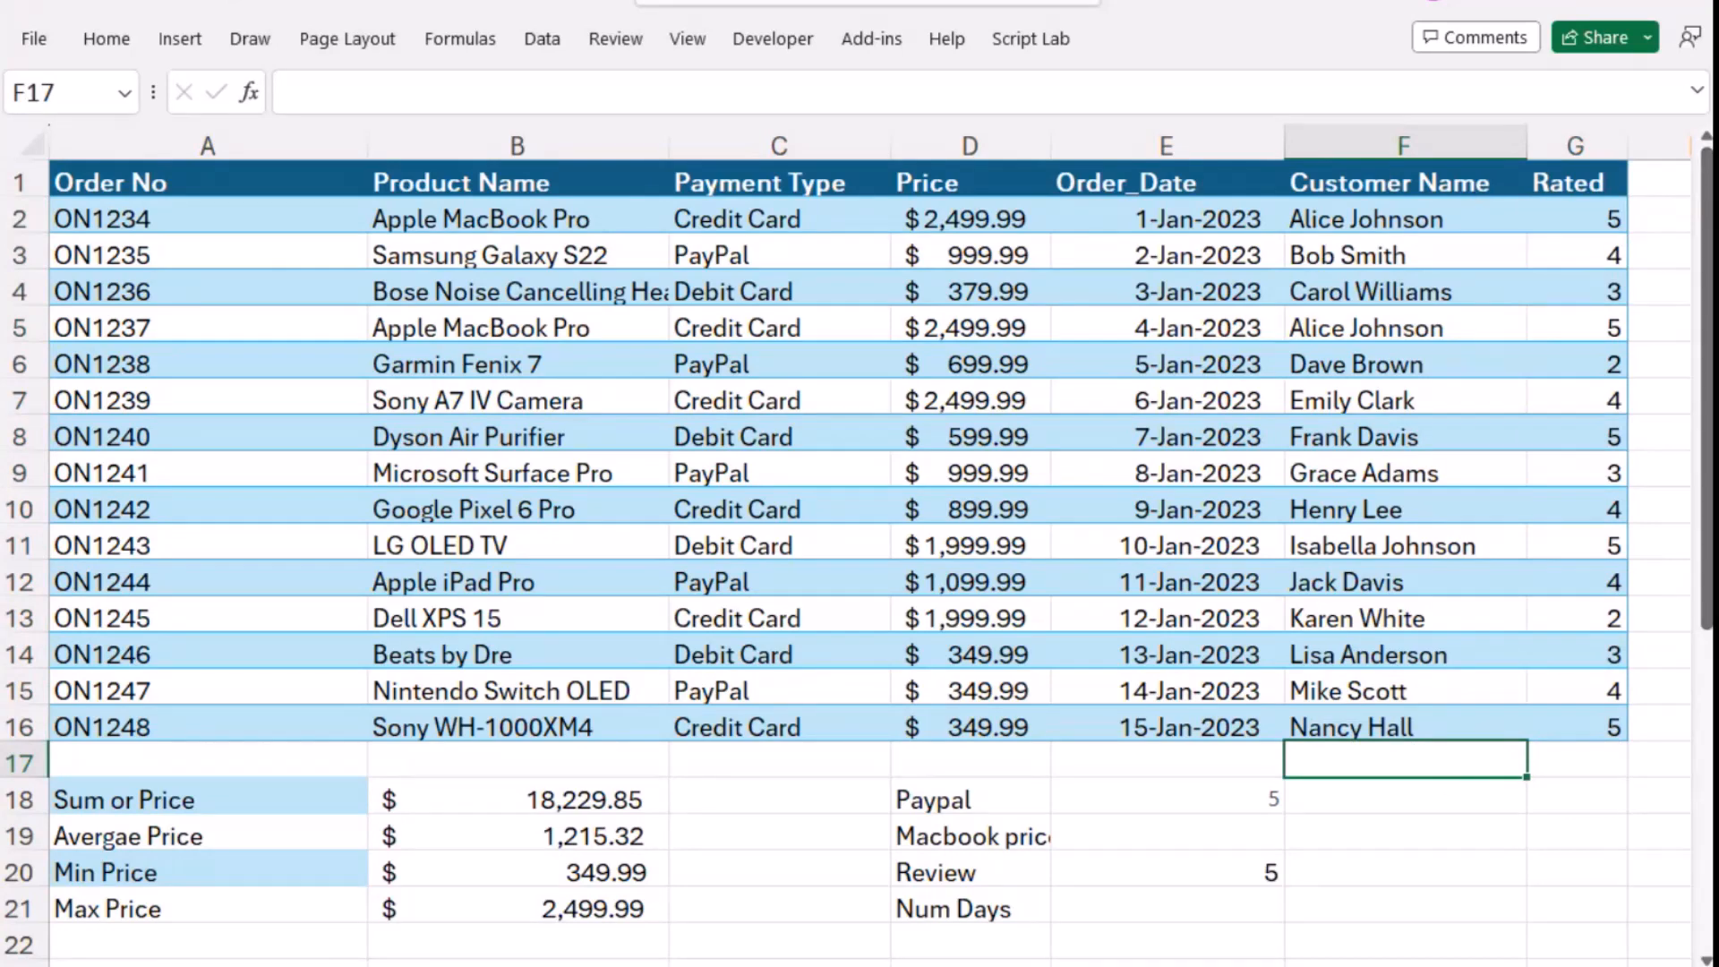
# - Switch to ChatGPT and draft the question "How can I Filter products that have a review score of 5"
pyautogui.hotkey('alt', 'Tab')
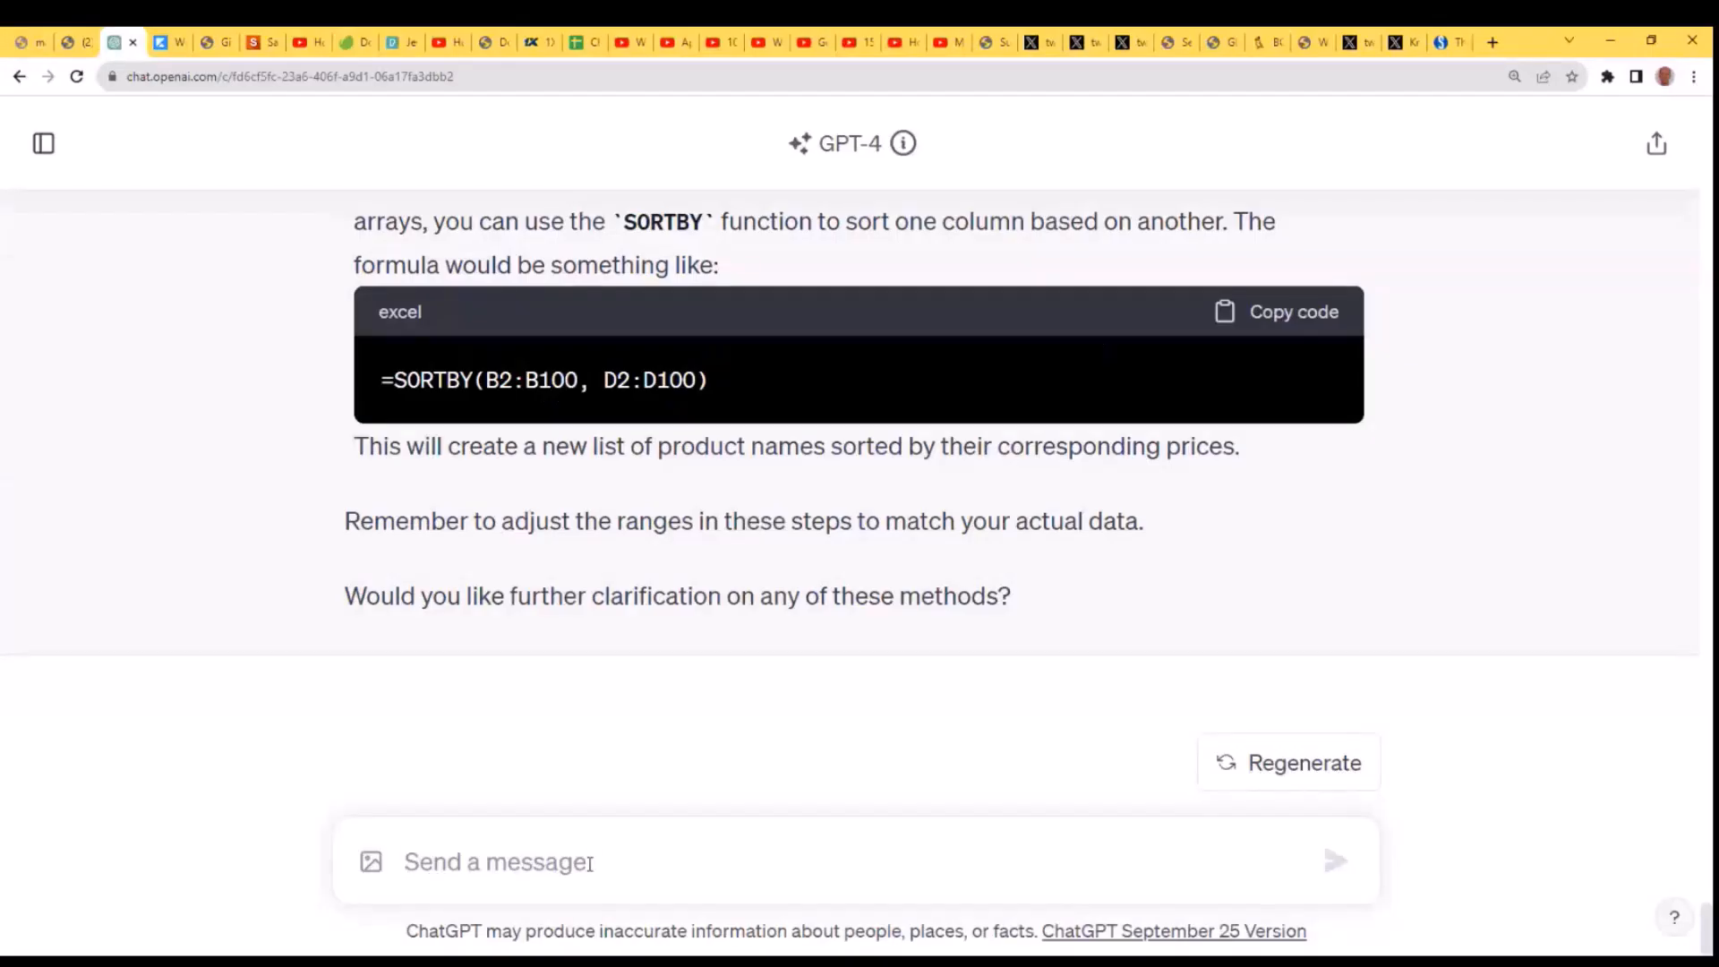
pyautogui.write('How')
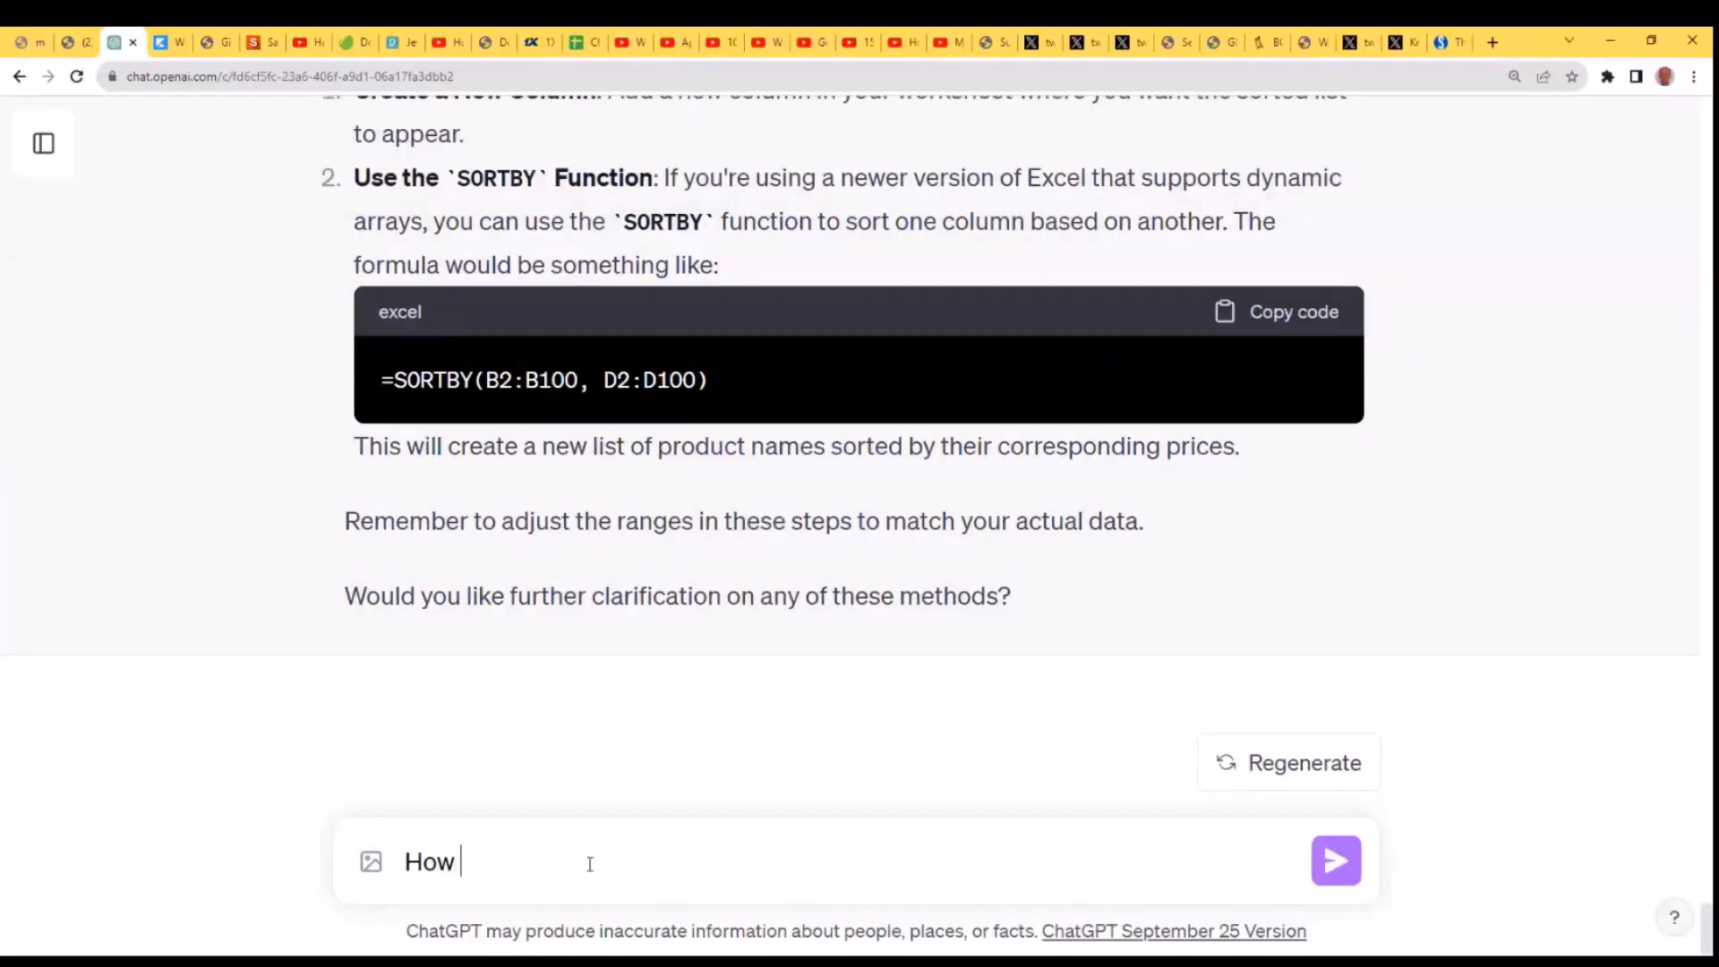
pyautogui.write('Filter products that have a review score of 5')
pyautogui.press('Left')
pyautogui.press('Left')
pyautogui.press('Left')
pyautogui.press('Left')
pyautogui.press('Left')
pyautogui.press('Left')
pyautogui.press('Left')
pyautogui.press('Left')
pyautogui.press('Left')
pyautogui.press('Left')
pyautogui.press('Left')
pyautogui.press('Left')
pyautogui.press('Left')
pyautogui.press('Left')
pyautogui.press('Left')
pyautogui.press('Left')
pyautogui.press('Left')
pyautogui.press('Left')
pyautogui.press('Left')
pyautogui.press('Left')
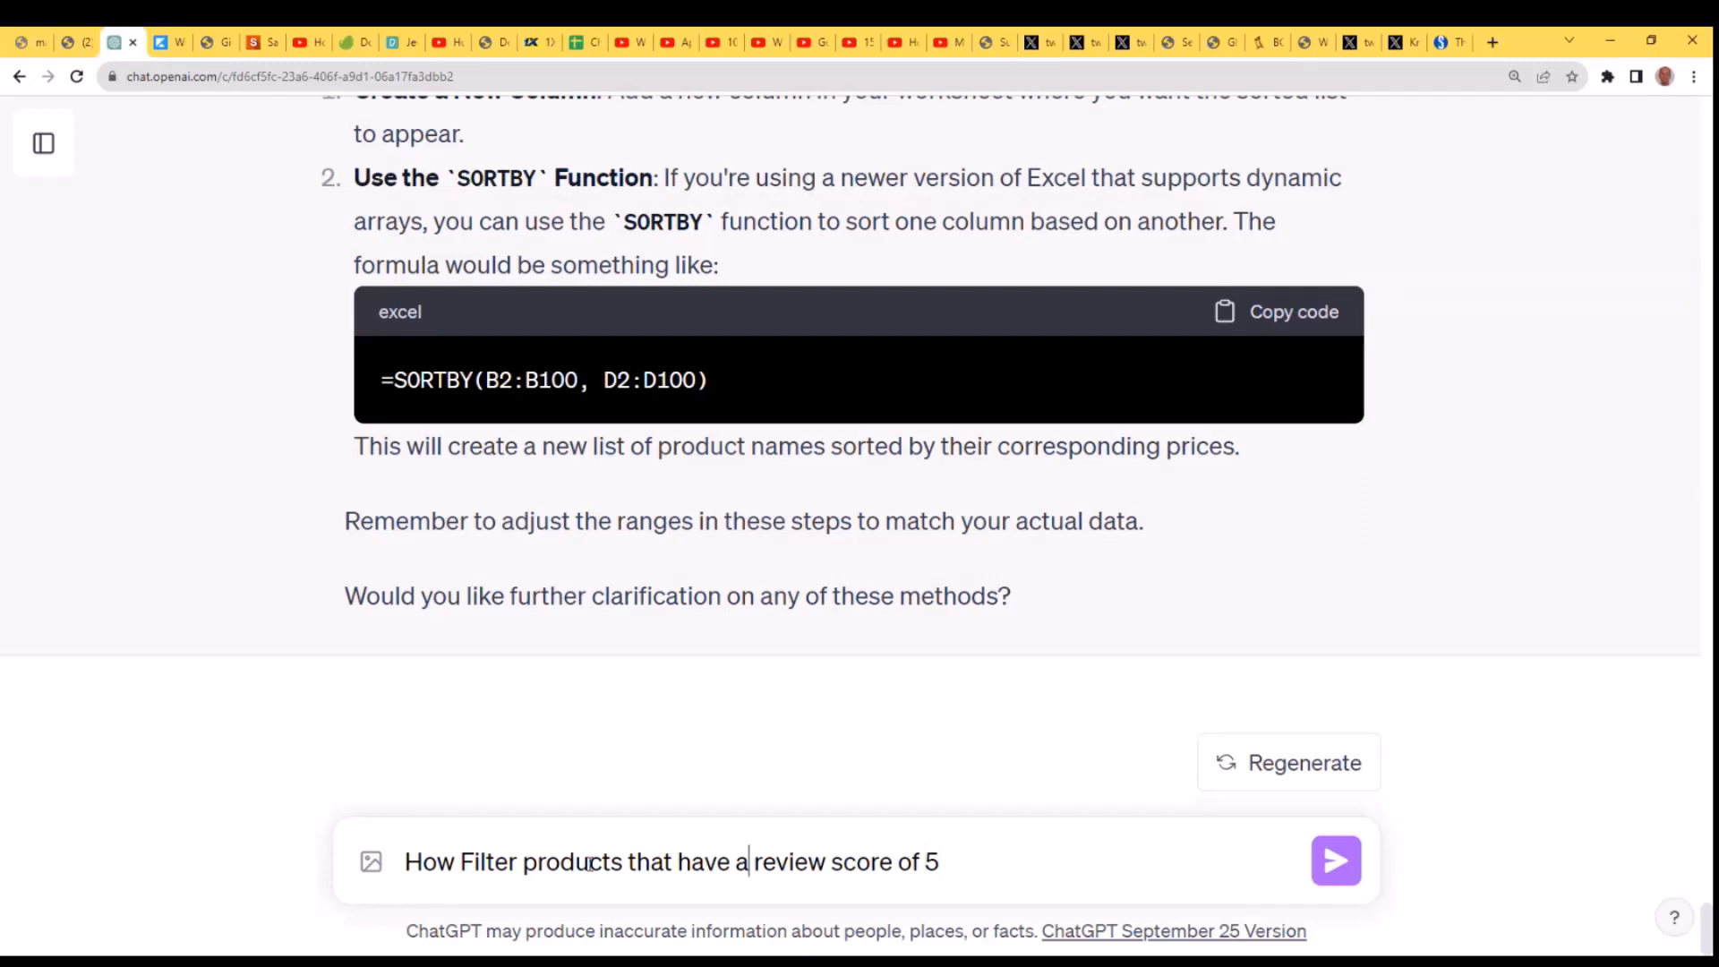
pyautogui.press('Left')
pyautogui.press('Left')
pyautogui.press('Left')
pyautogui.press('Left')
pyautogui.press('Left')
pyautogui.write('can I ')
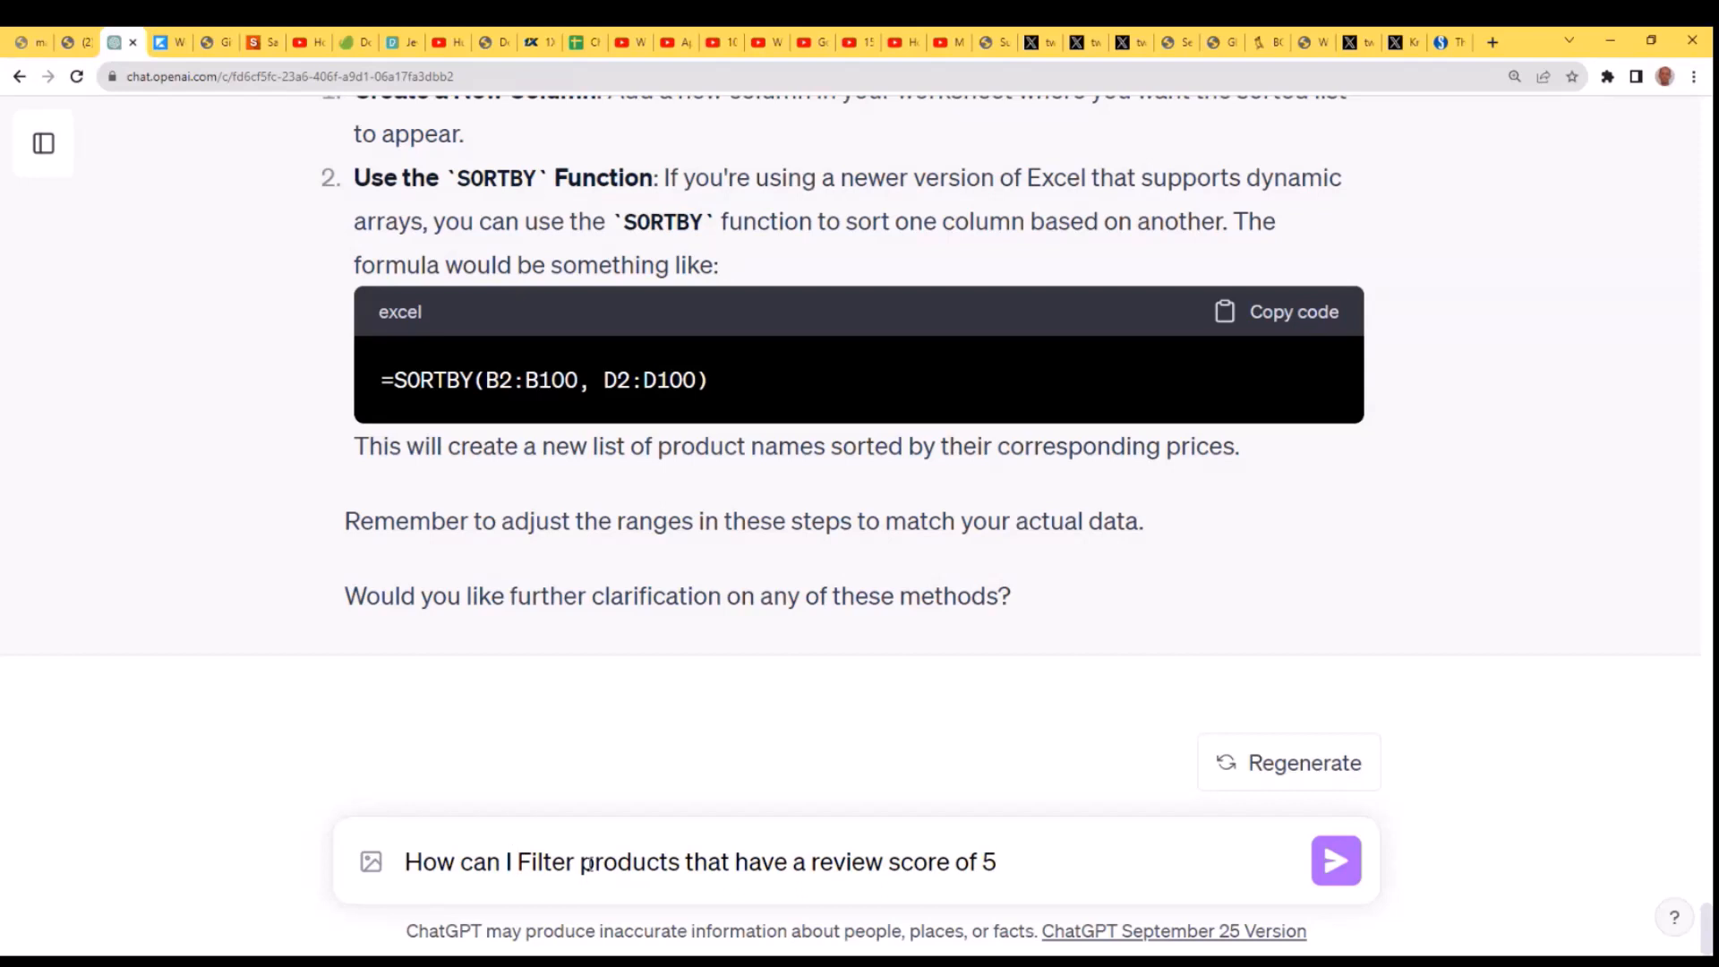
pyautogui.write(' and n')
# - Add "and keep the data intact" to the end of the question and send it
pyautogui.press('BackSpace')
pyautogui.write('iew score of 5 and keep th')
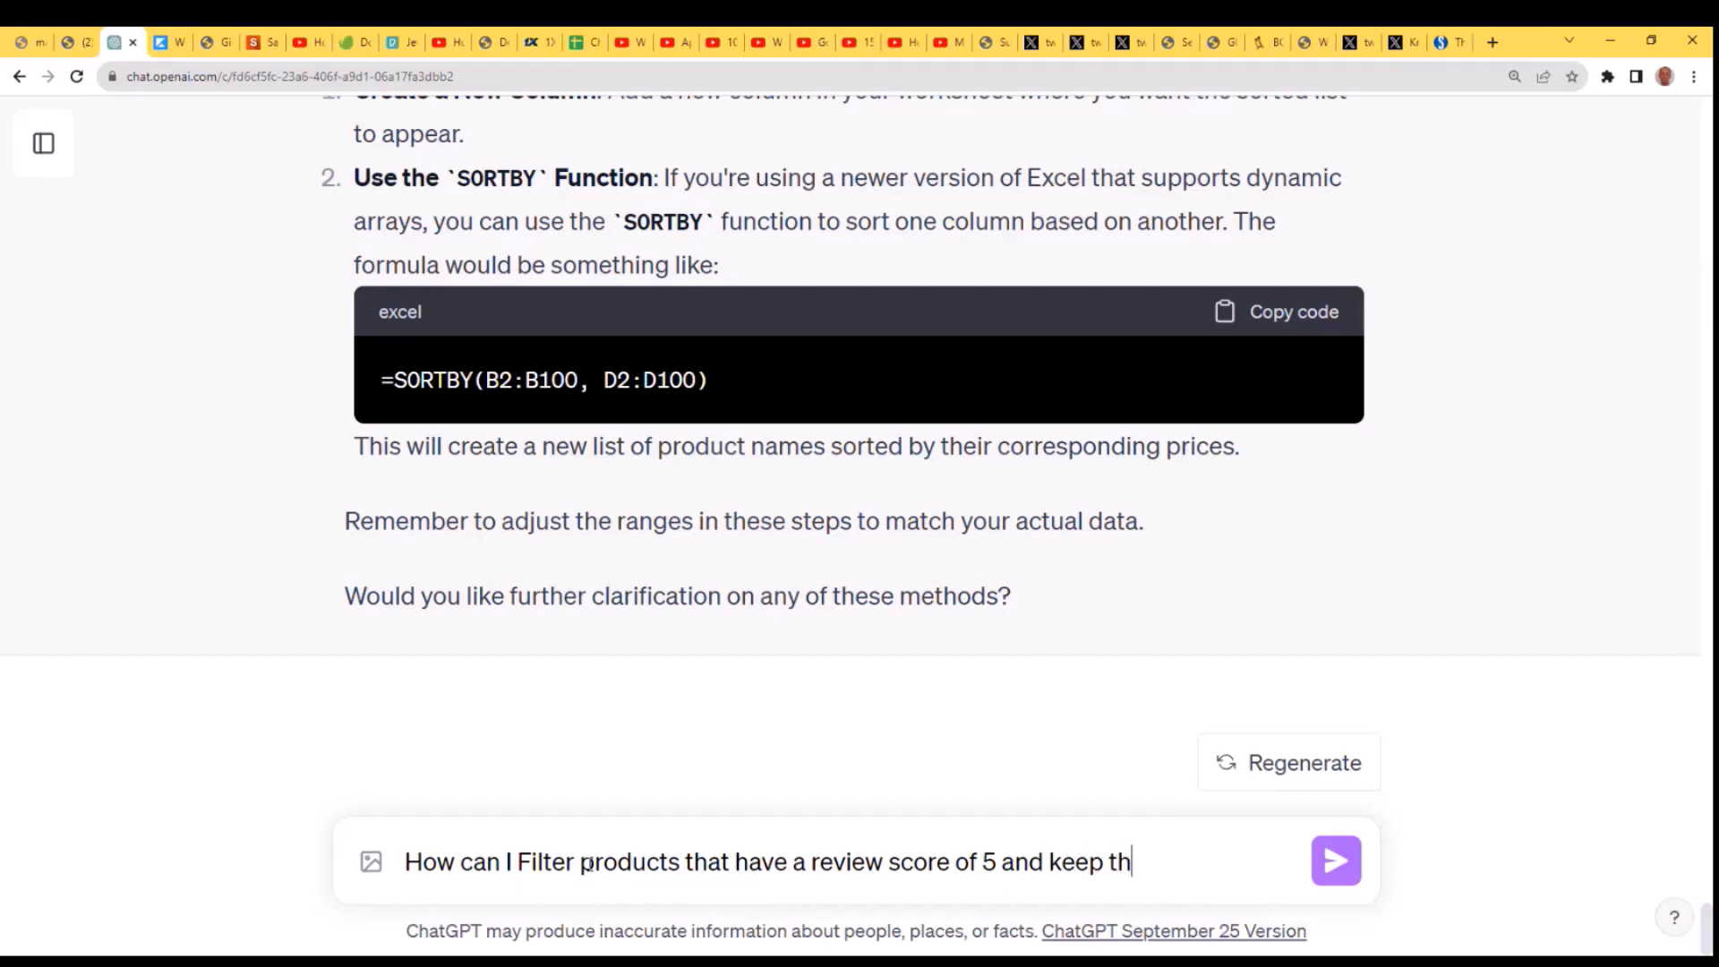
pyautogui.write('e data intact')
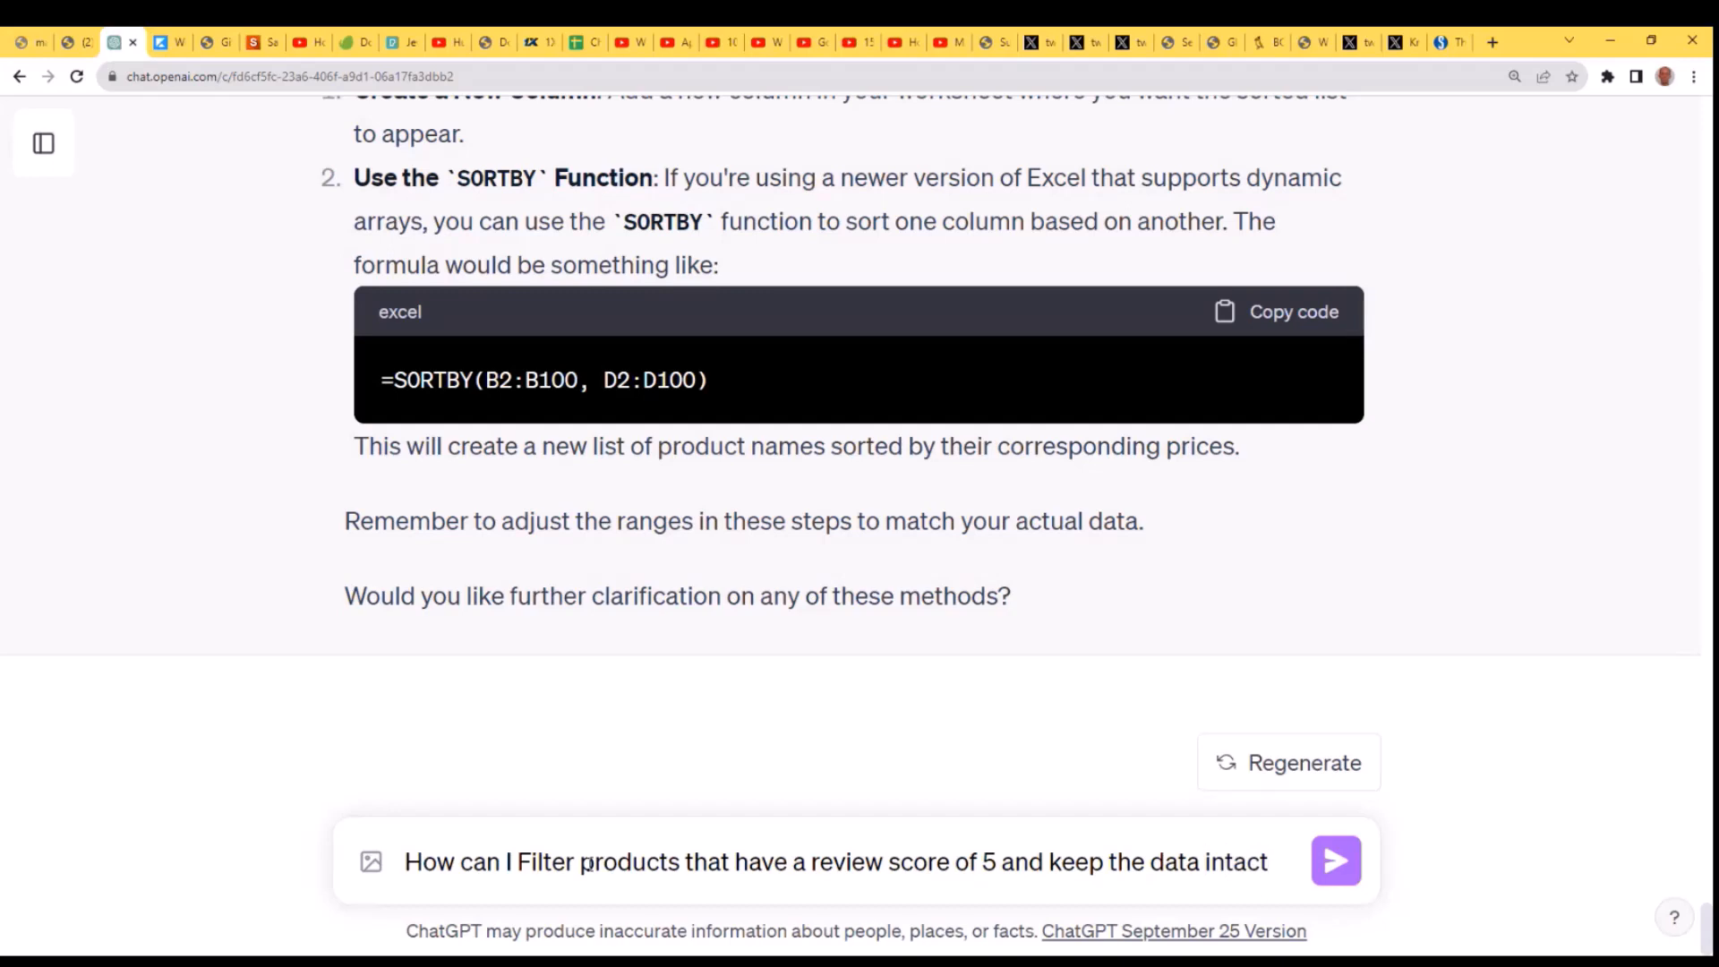
pyautogui.press('Return')
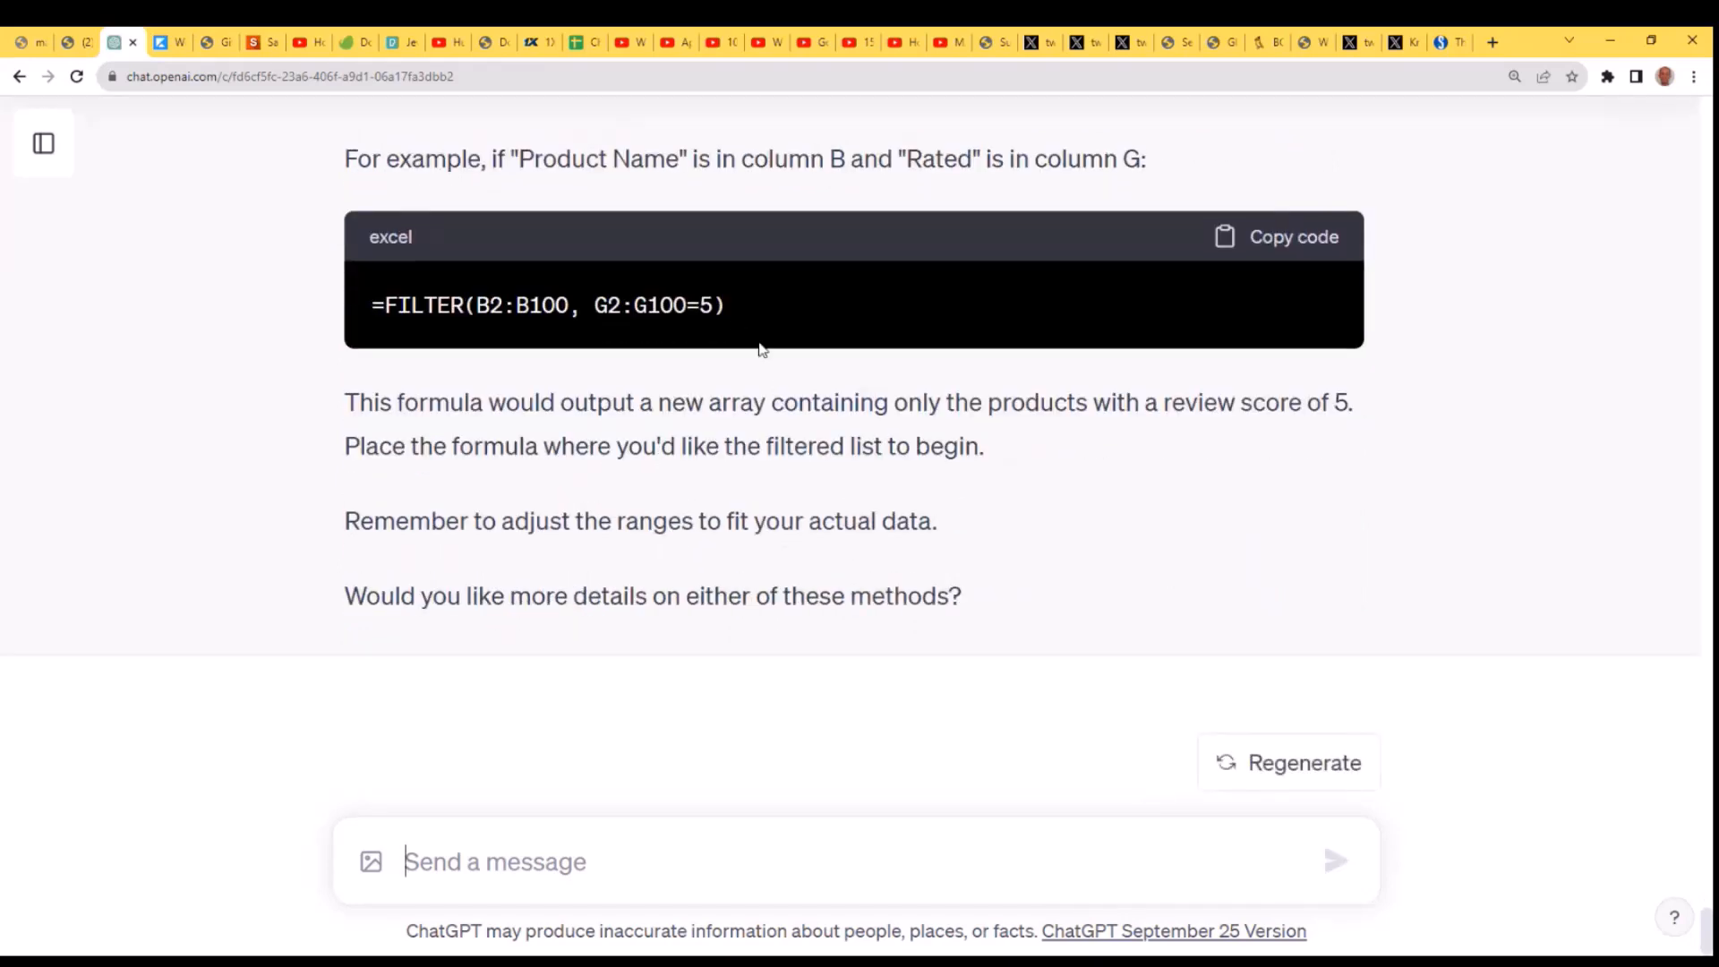
# - Copy the suggested formula =FILTER(B2:B100, G2:G100=5) and paste it into cell B24 of the Excel sheet
pyautogui.scroll(2, 1004, 330)
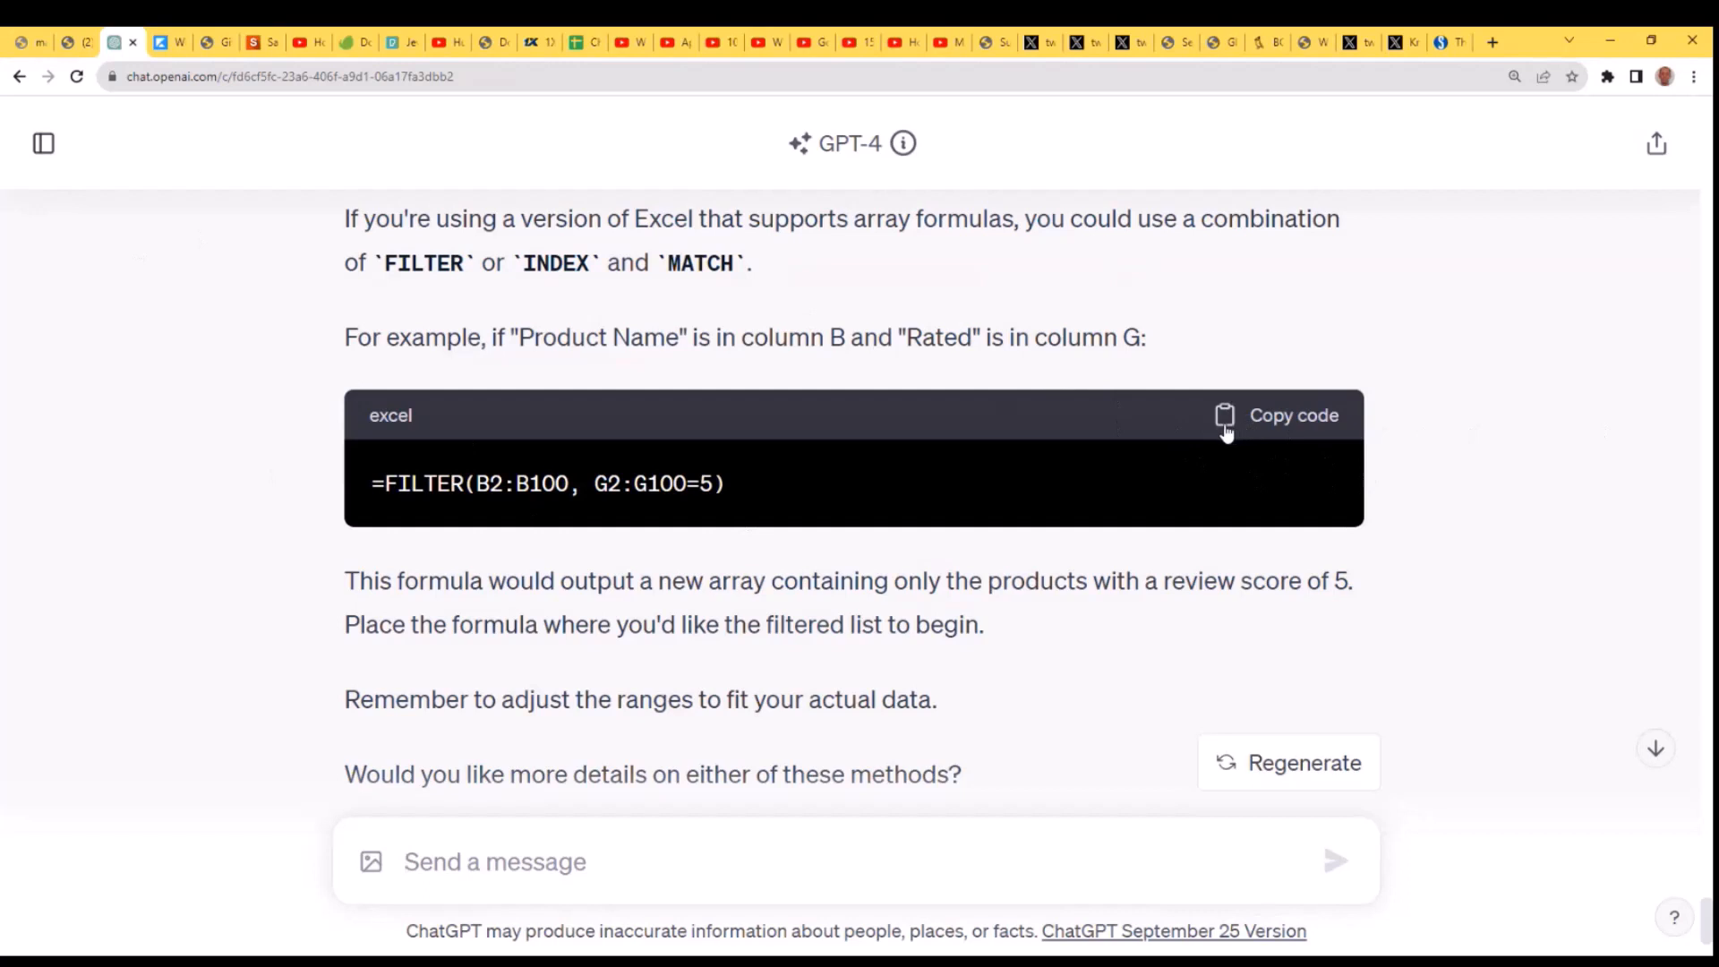
pyautogui.click(1275, 431)
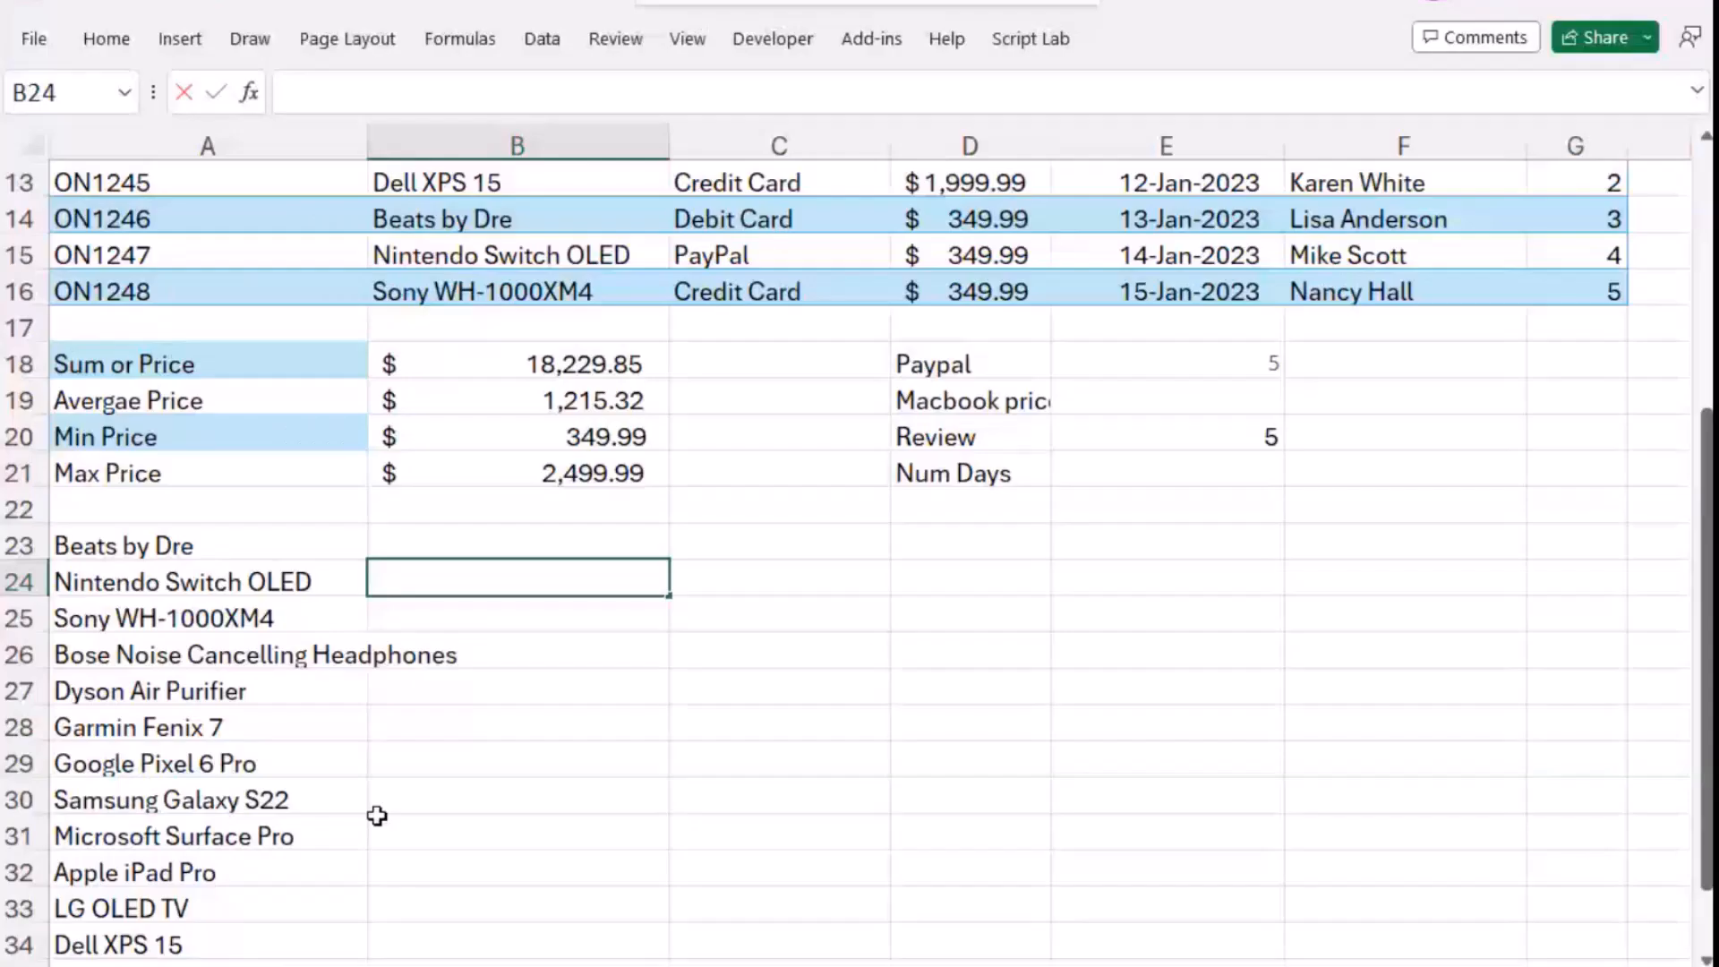
pyautogui.hotkey('ctrl', 'v')
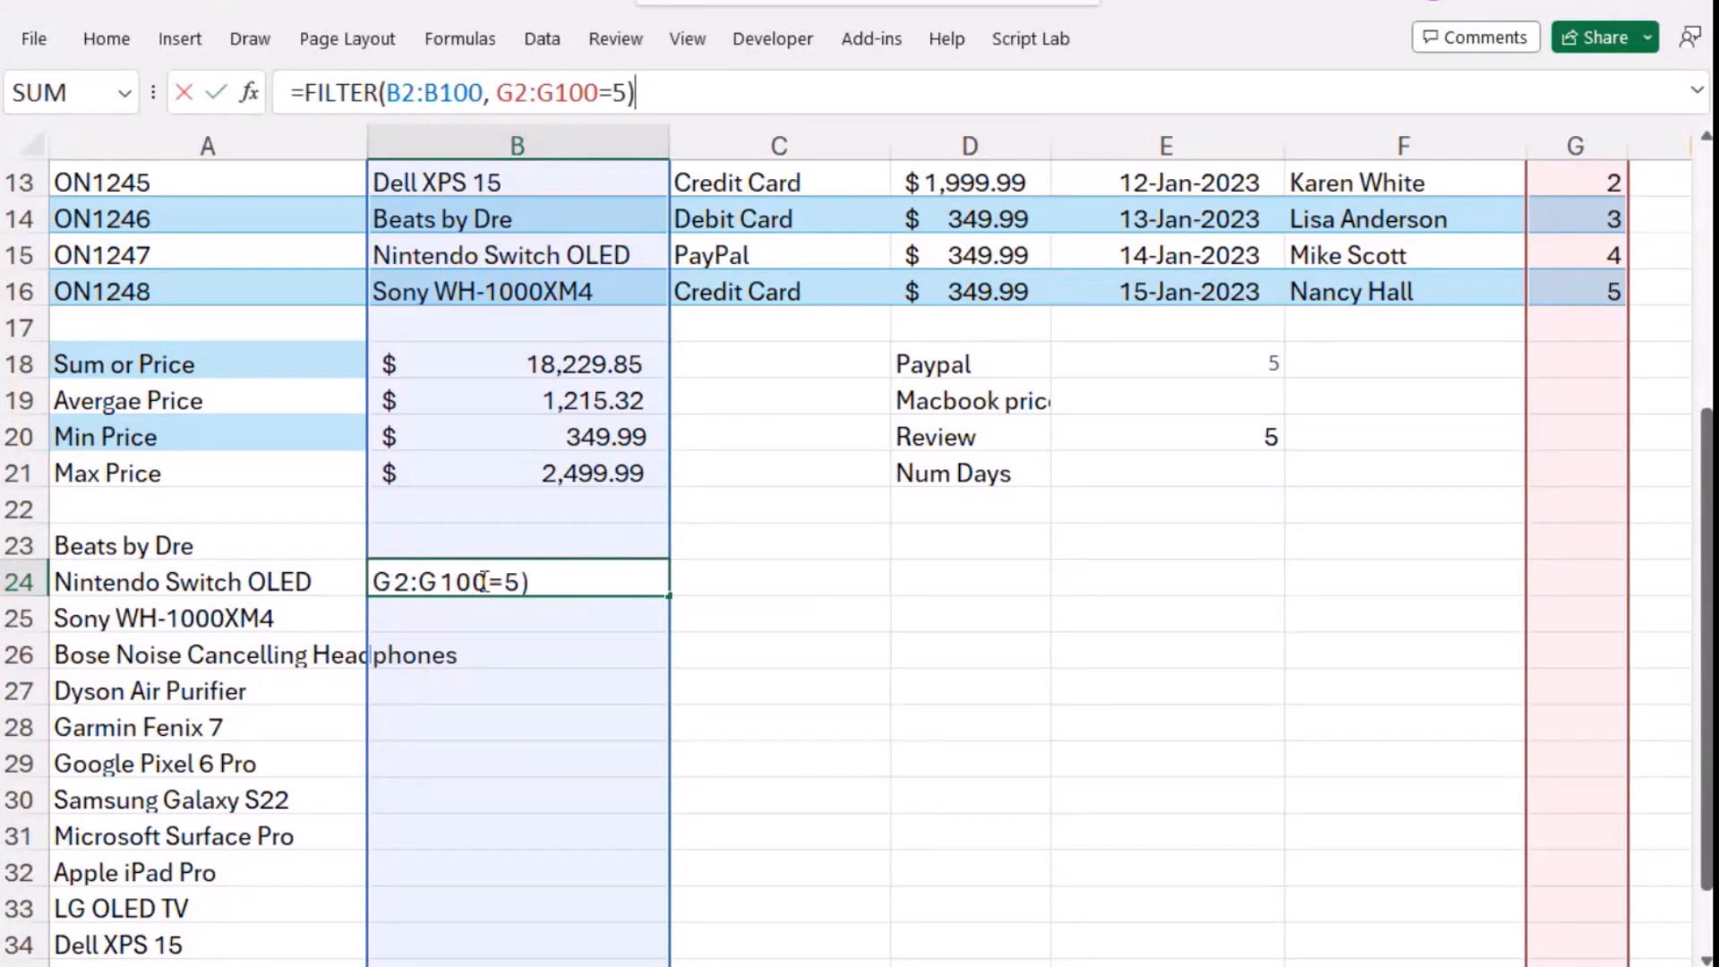
# - Correct both ranges in cell B24 so the formula reads =FILTER(B2:B16, G2:G16=5), and check the filtered product list against the orders table
pyautogui.moveTo(484, 582); pyautogui.dragTo(448, 591)
pyautogui.write('16')
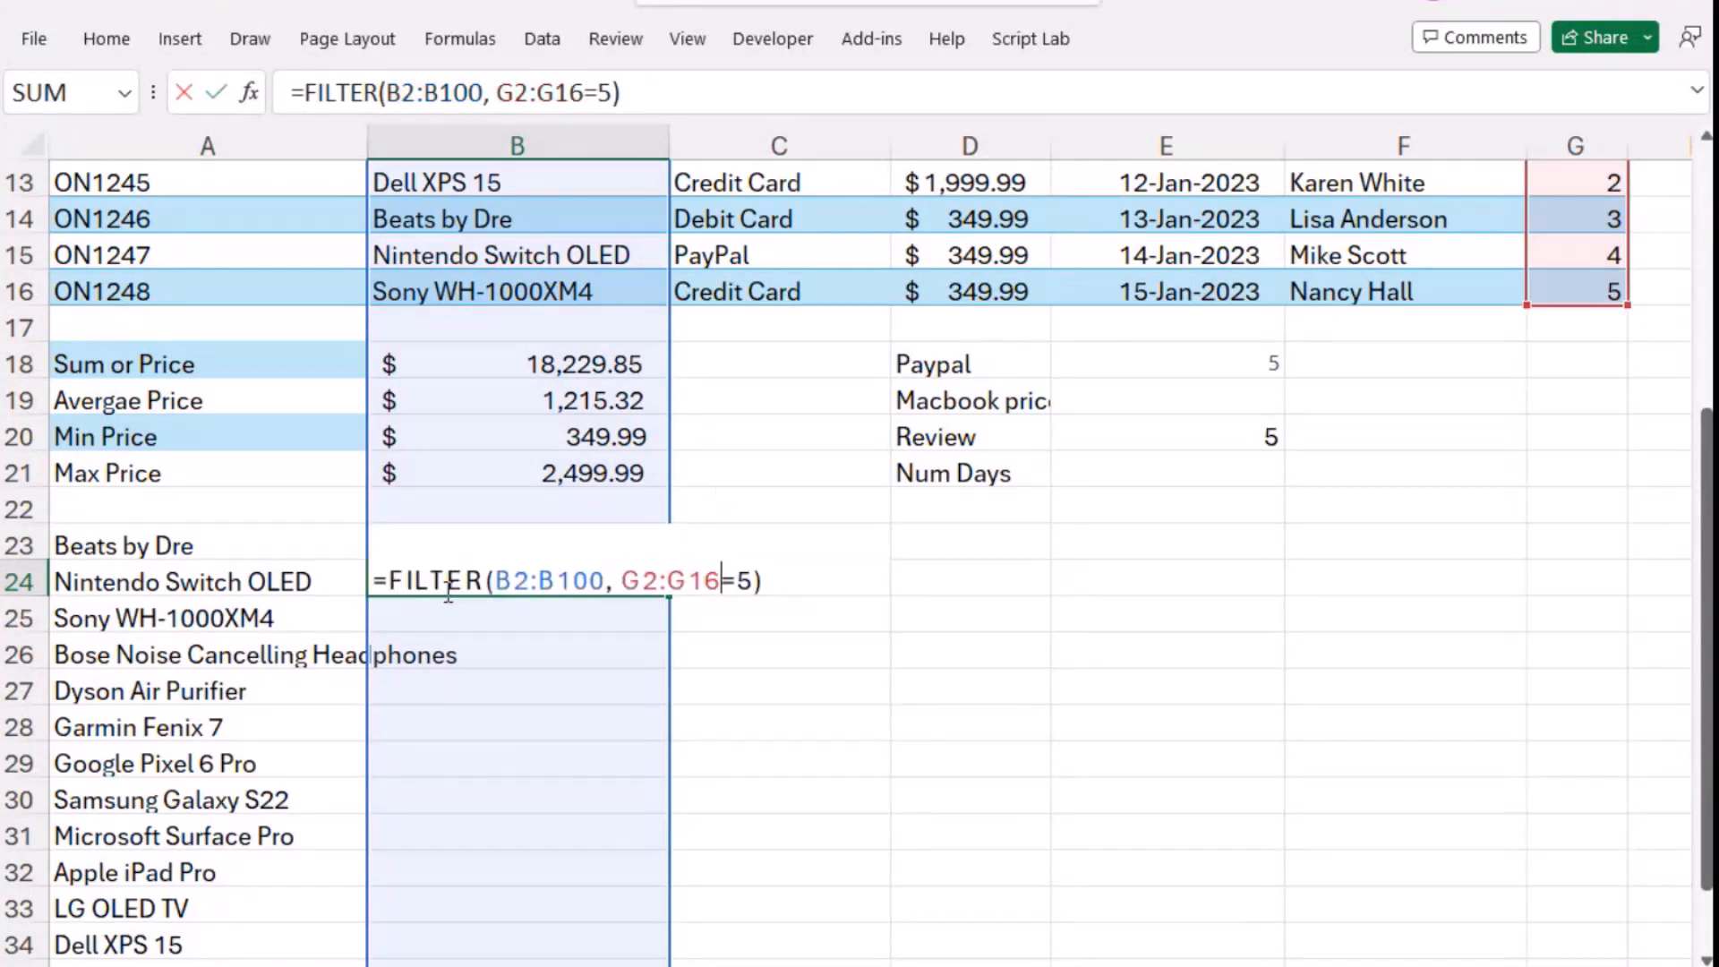
pyautogui.press('Return')
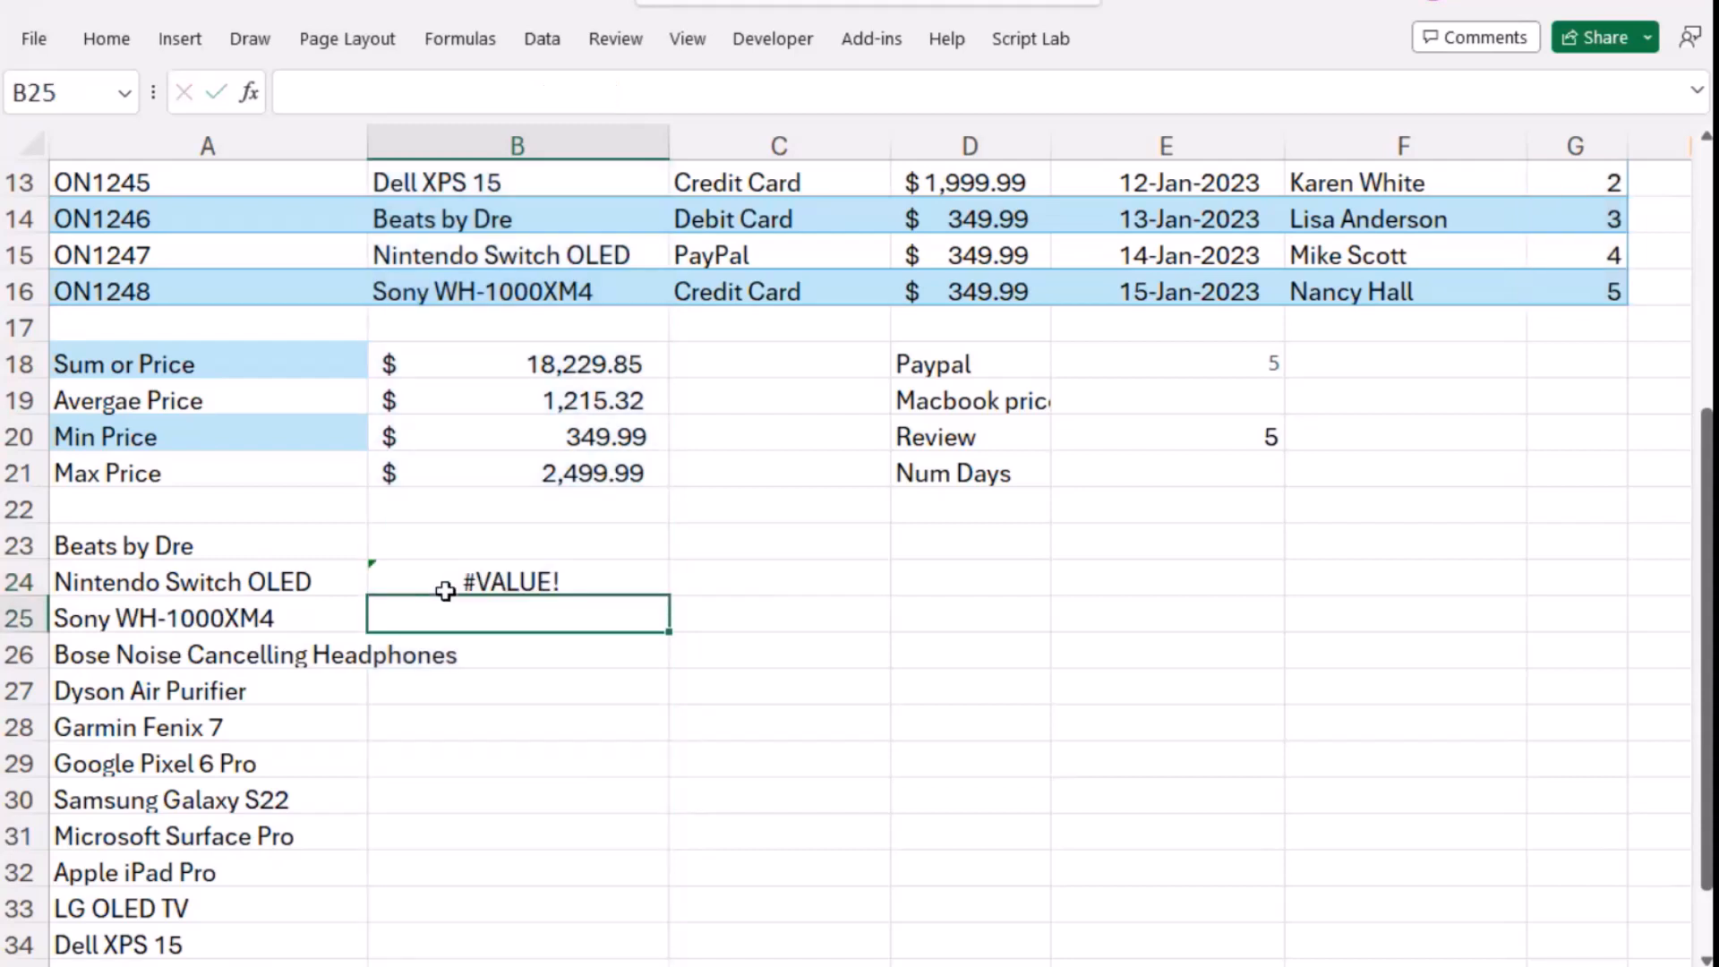
pyautogui.click(445, 591)
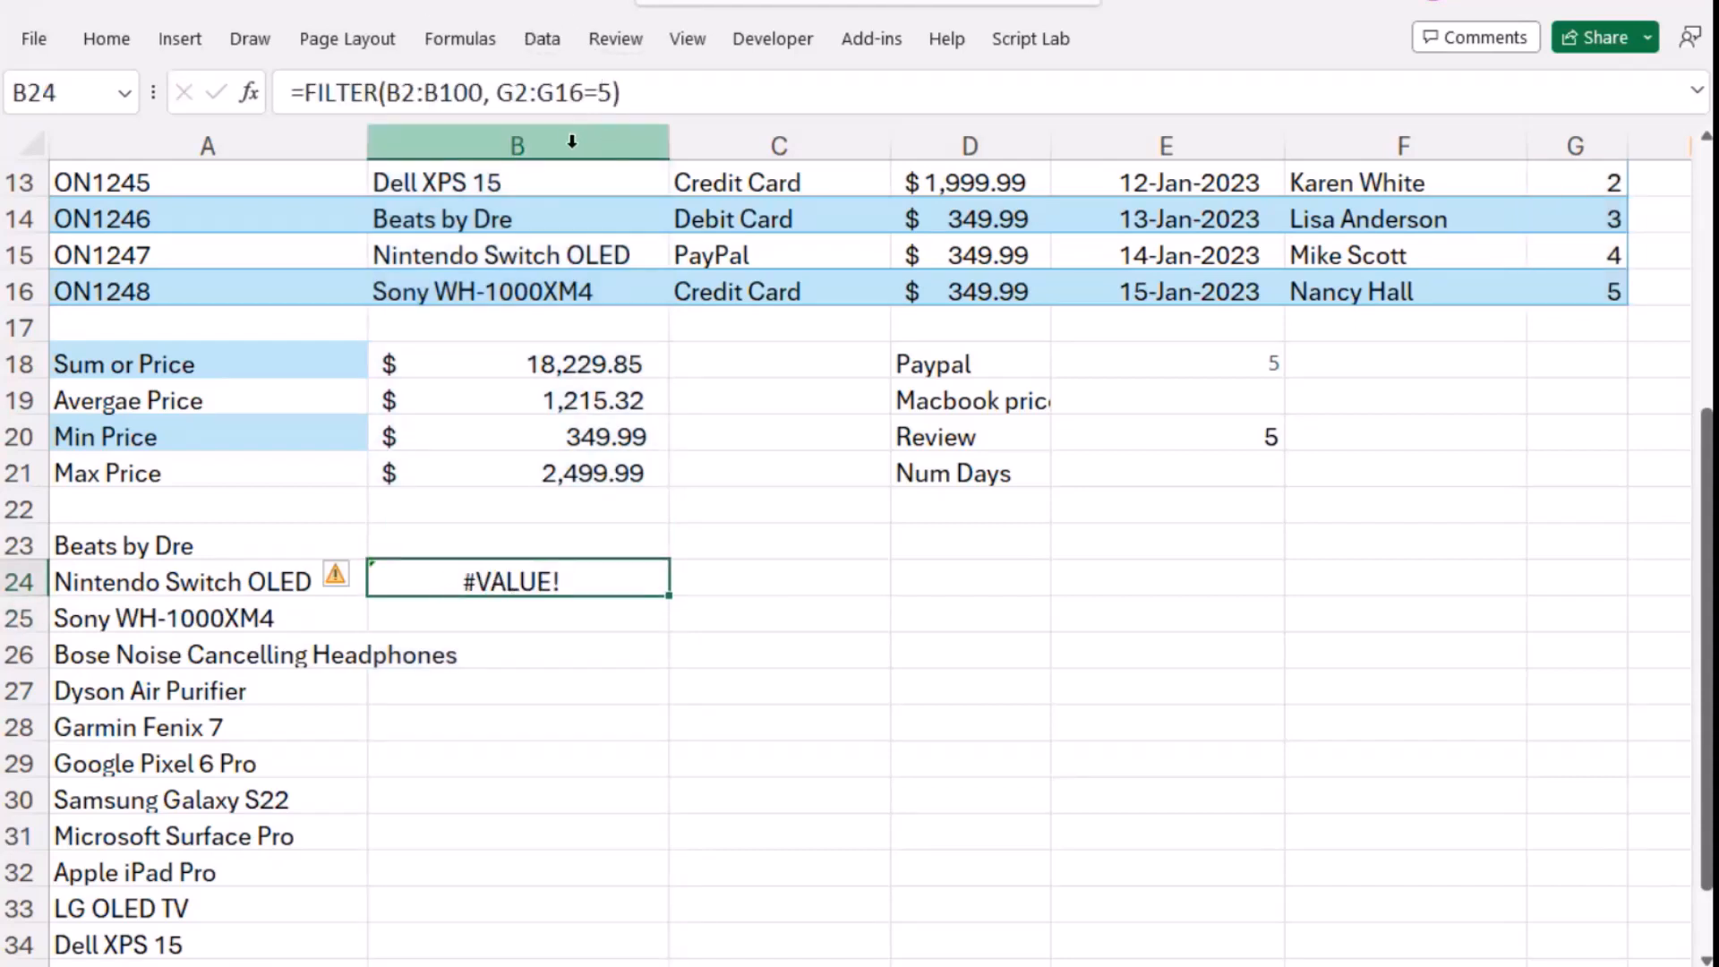
pyautogui.click(484, 92)
pyautogui.press('BackSpace')
pyautogui.press('BackSpace')
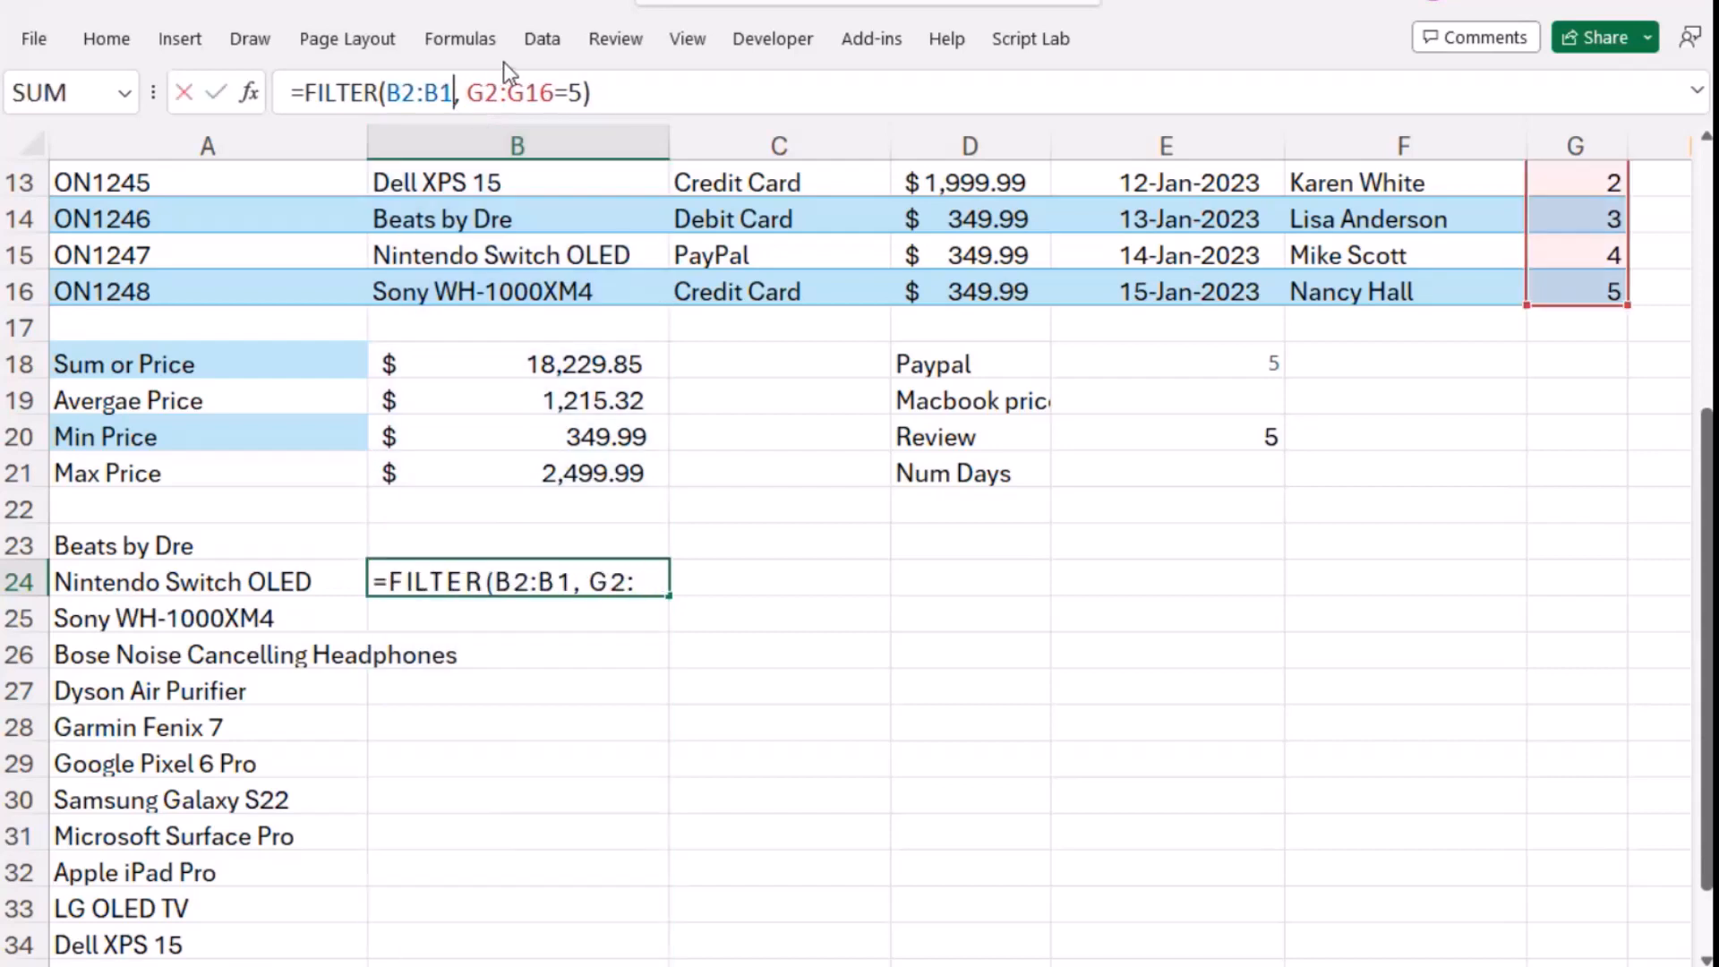
pyautogui.write('6')
pyautogui.press('Return')
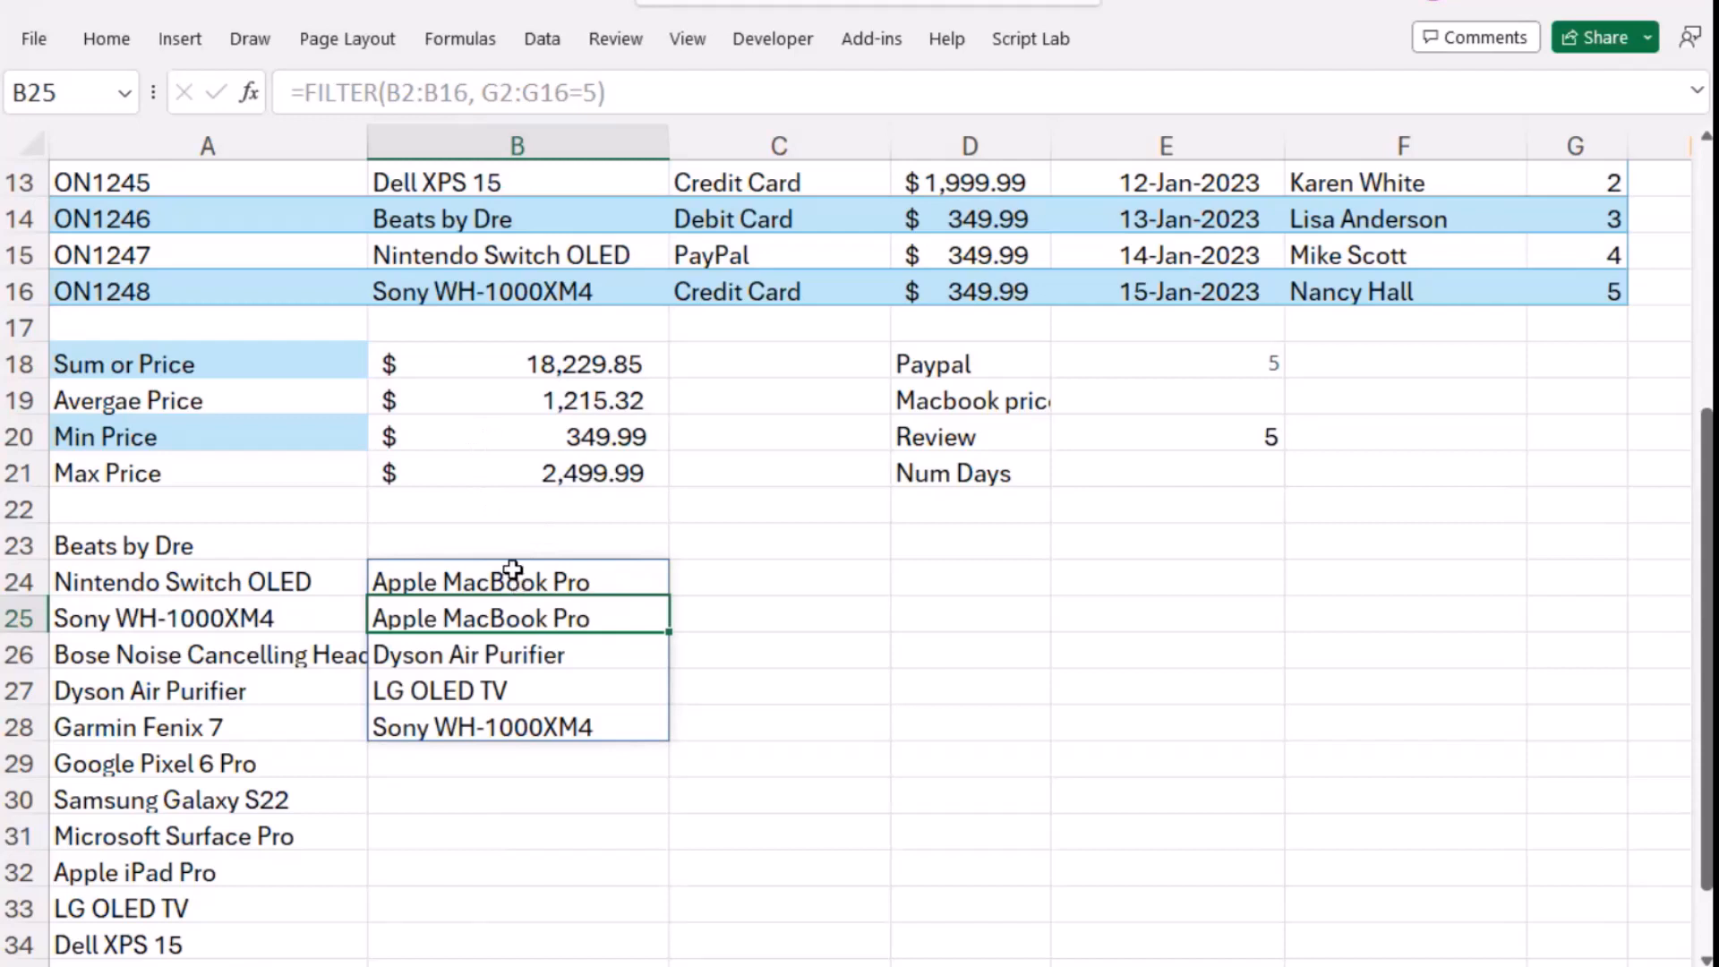
pyautogui.moveTo(517, 583); pyautogui.dragTo(507, 721)
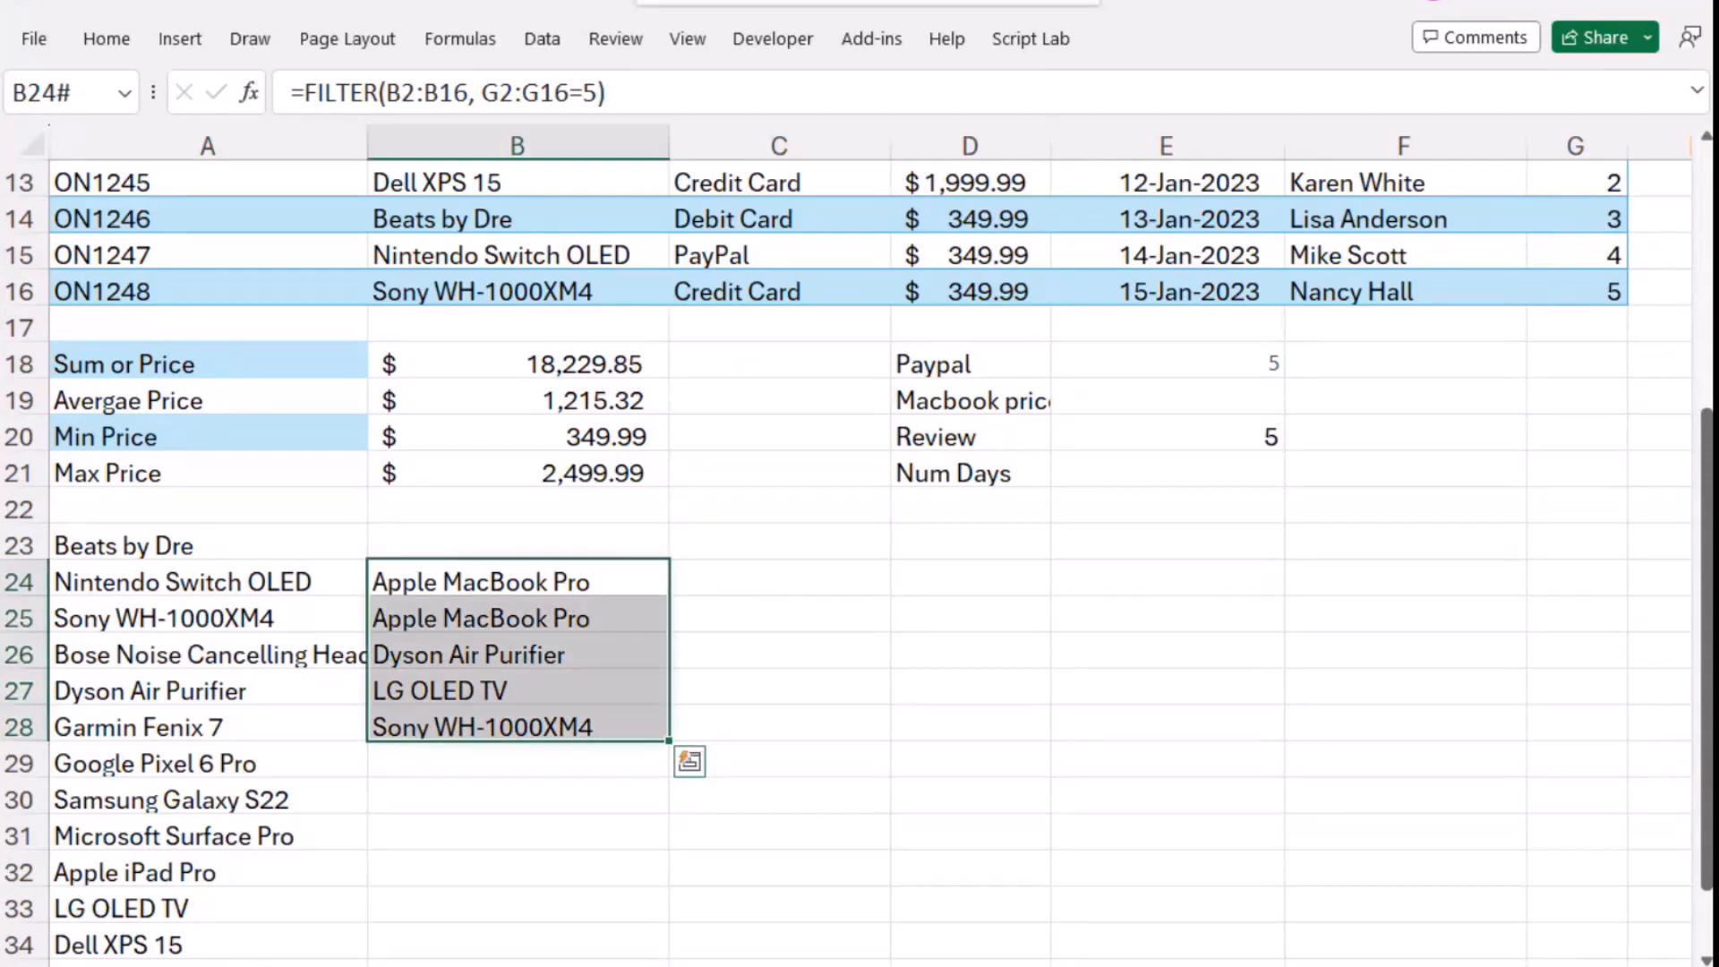
pyautogui.scroll(4, 779, 555)
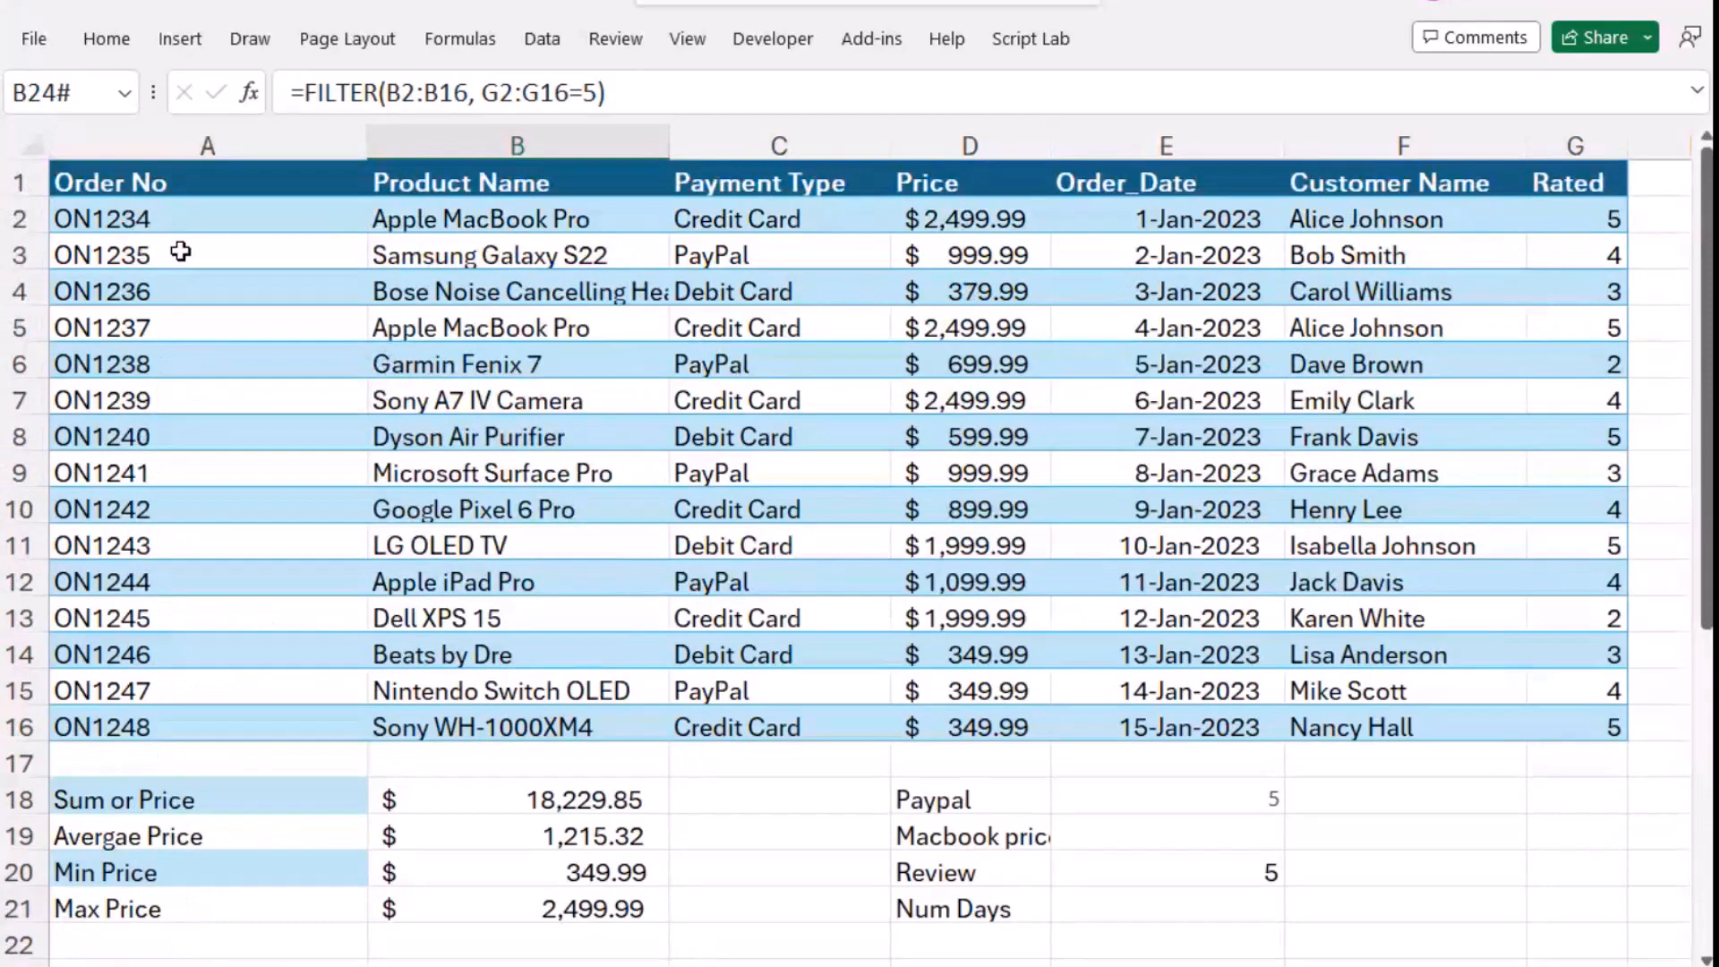
# - Review the order numbers in A2:A16, switch to ChatGPT and draft the question "How can I create a sequence of order numbers"
pyautogui.moveTo(174, 227); pyautogui.dragTo(199, 721)
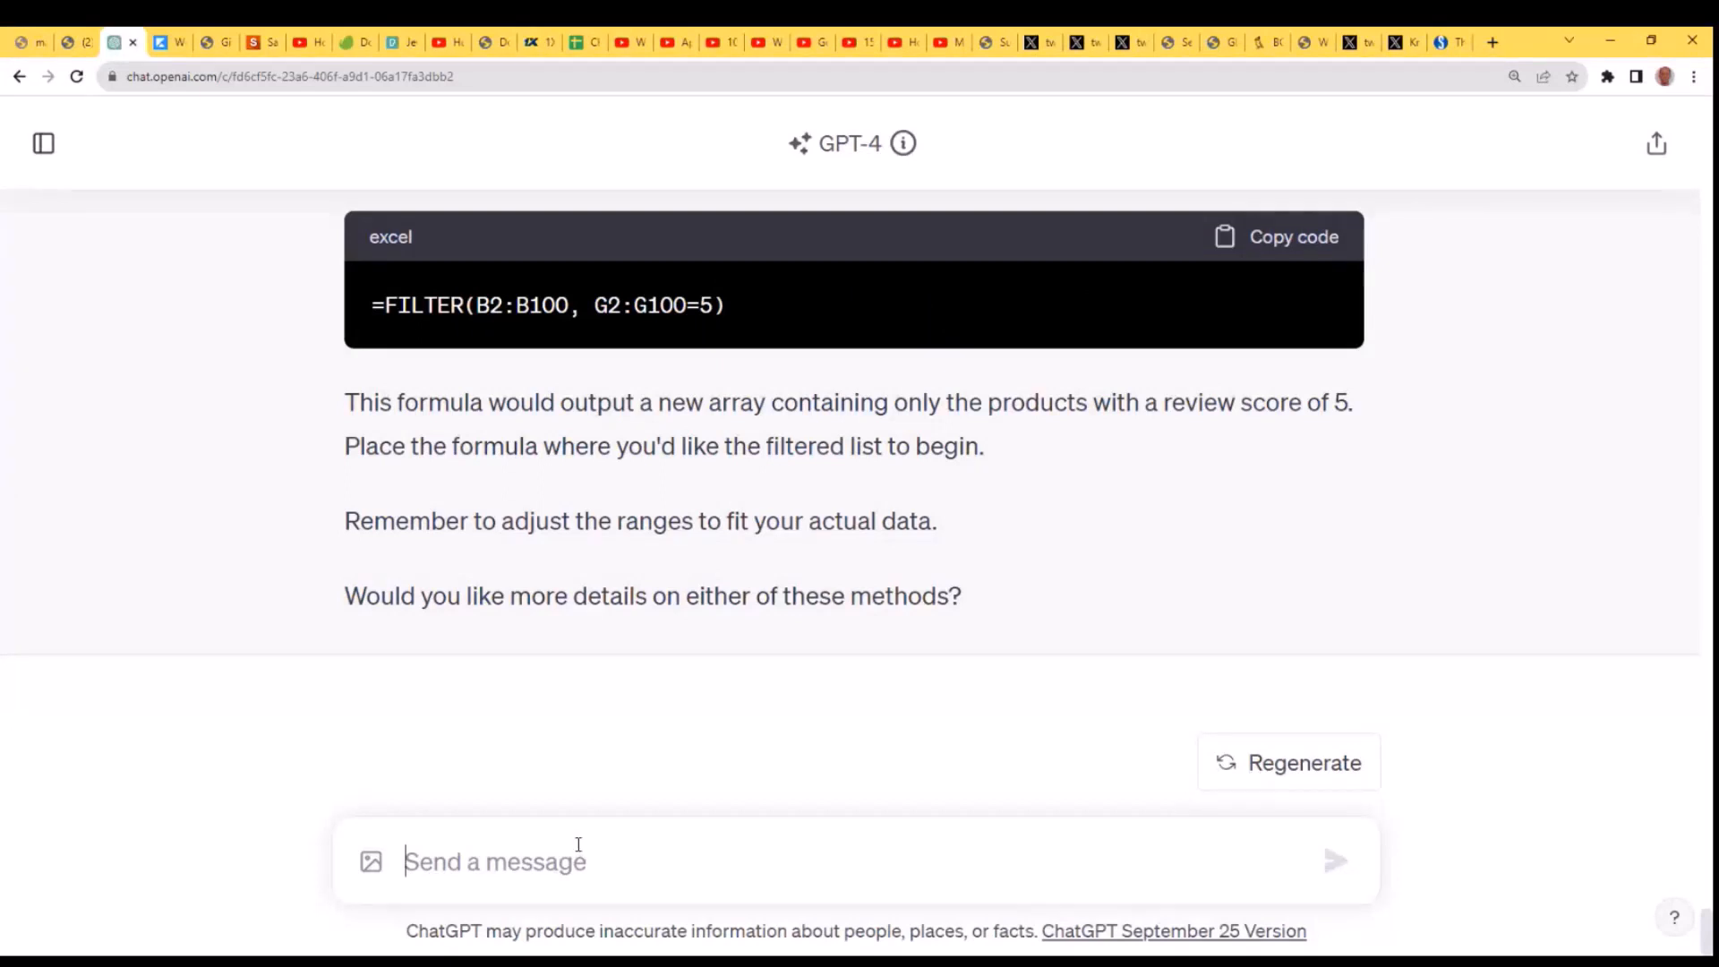
pyautogui.write('Create a sequence of order numbers.')
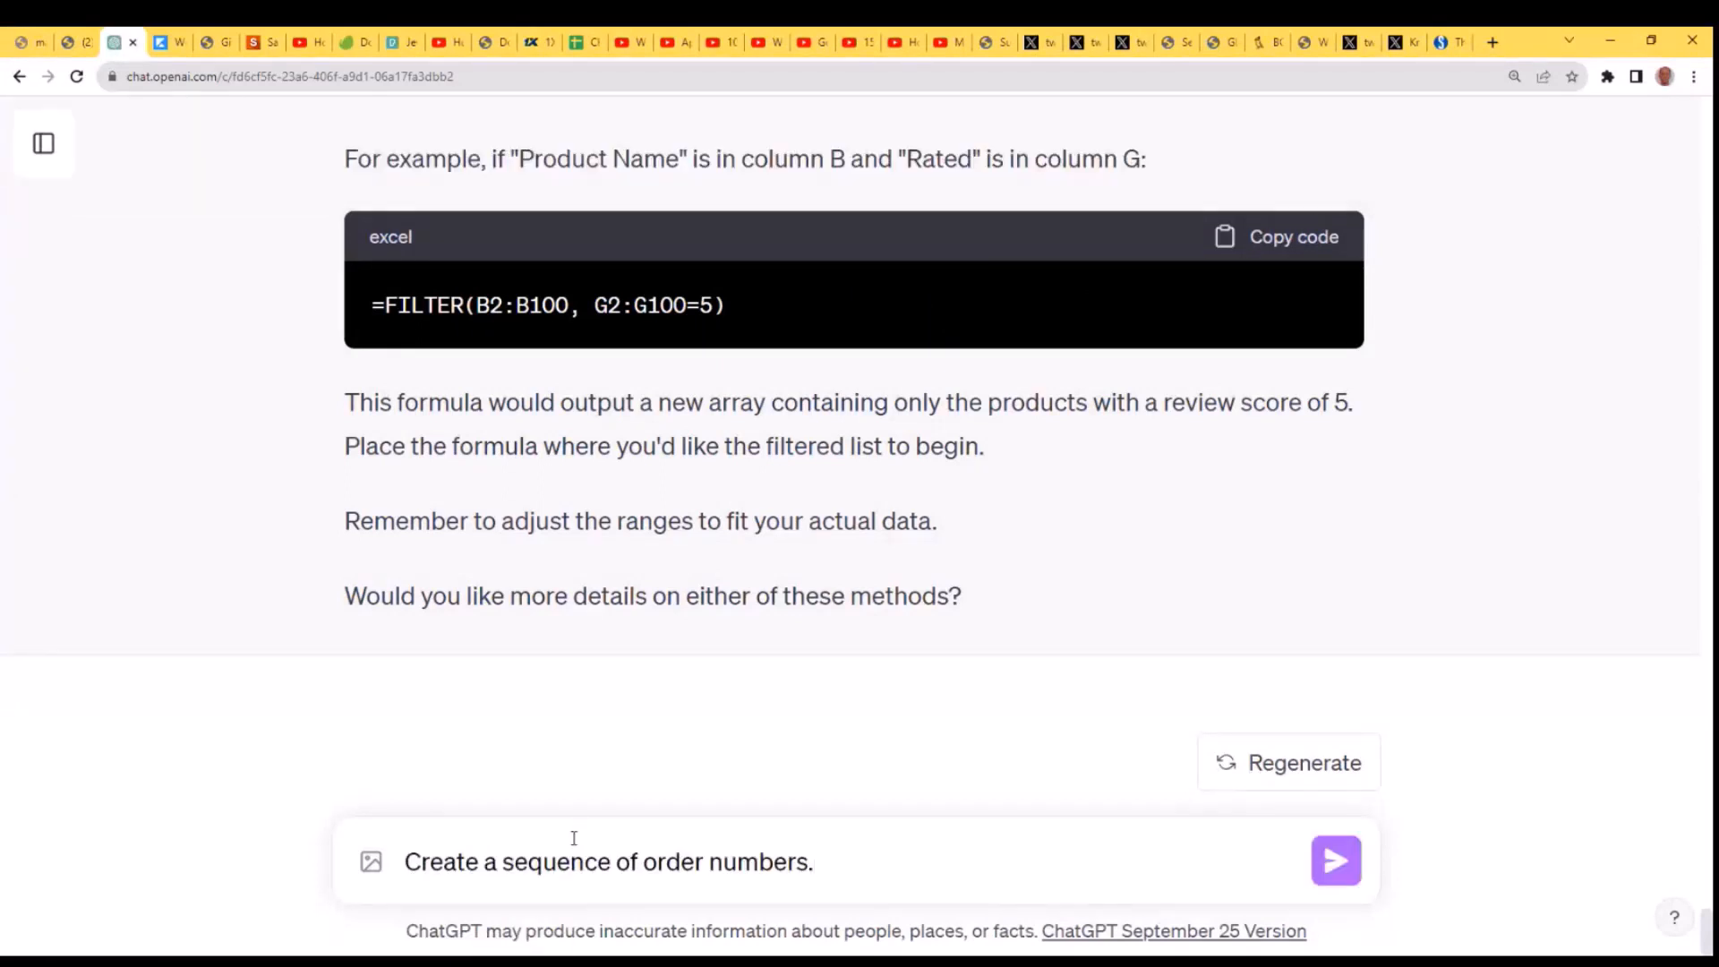
pyautogui.press('Home')
pyautogui.write('How ')
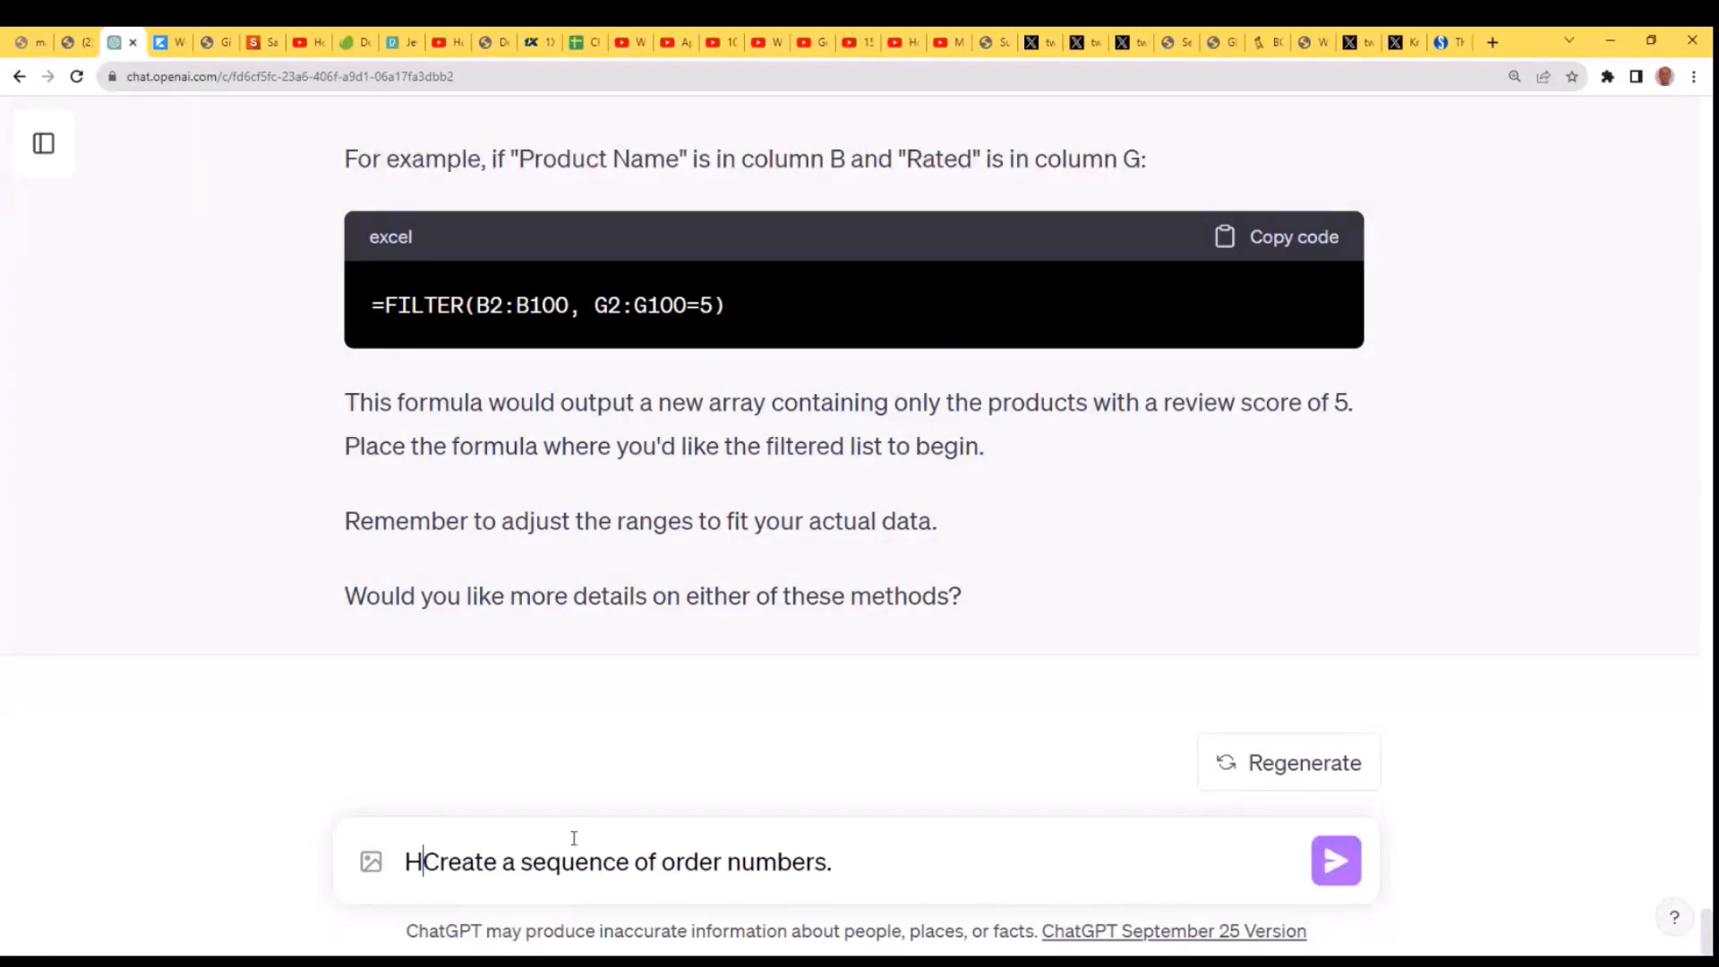
pyautogui.write('can I')
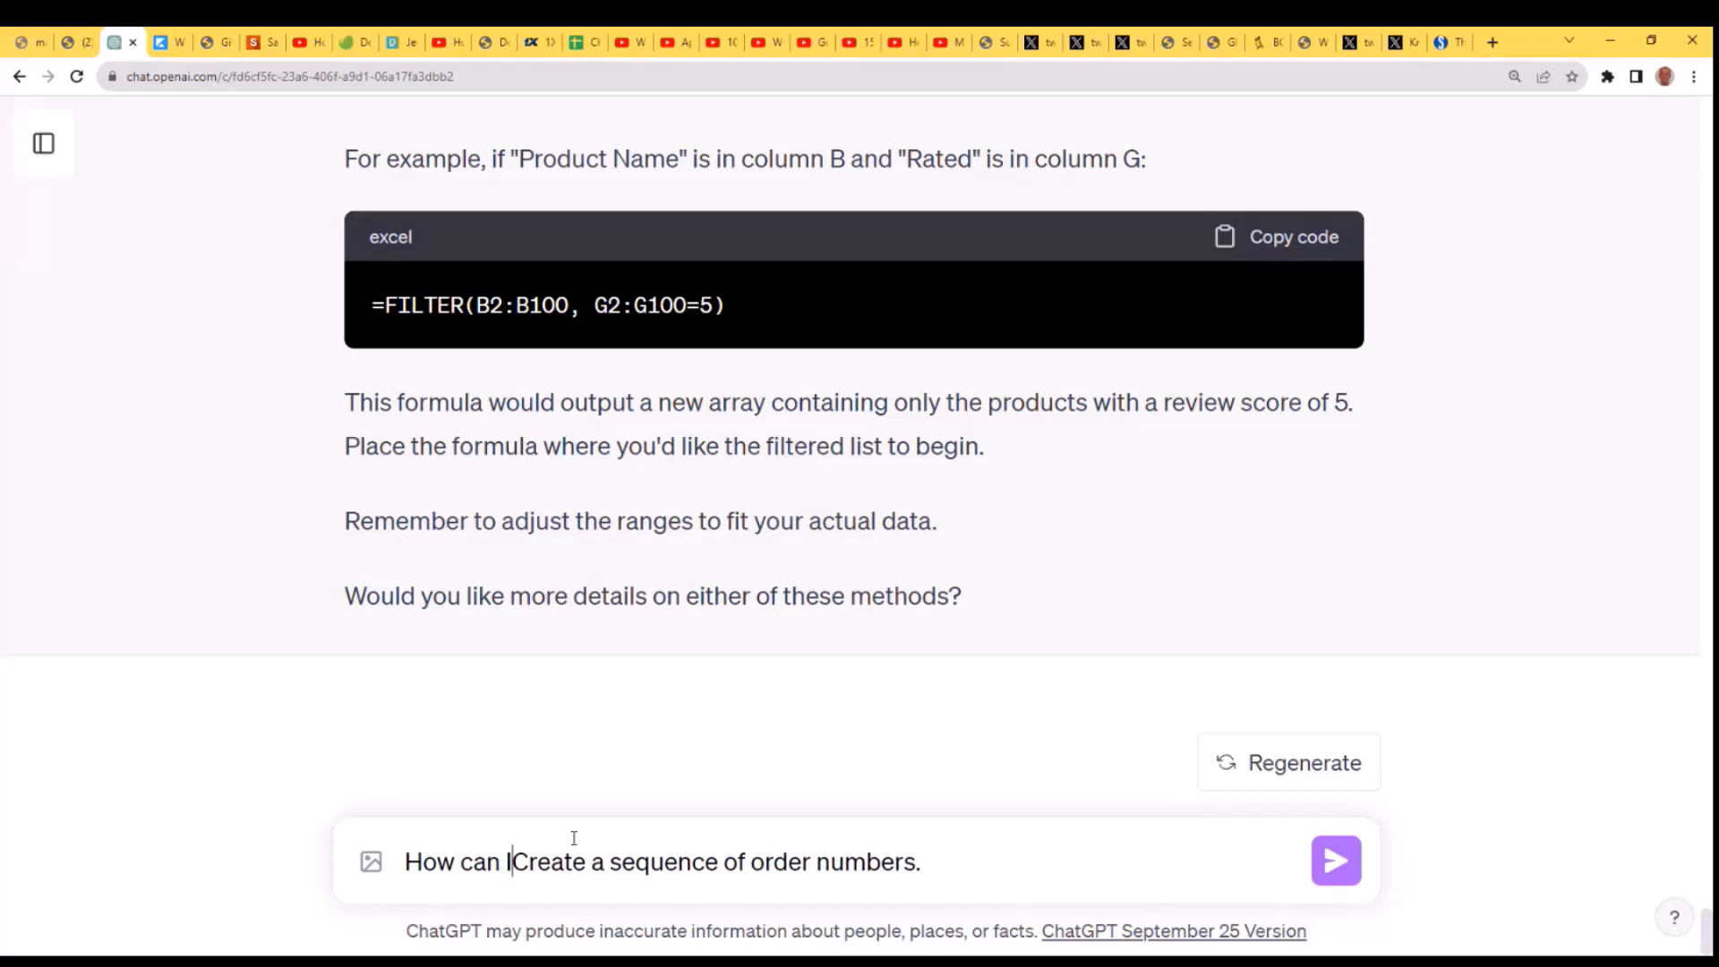
pyautogui.press('Delete')
pyautogui.write('c')
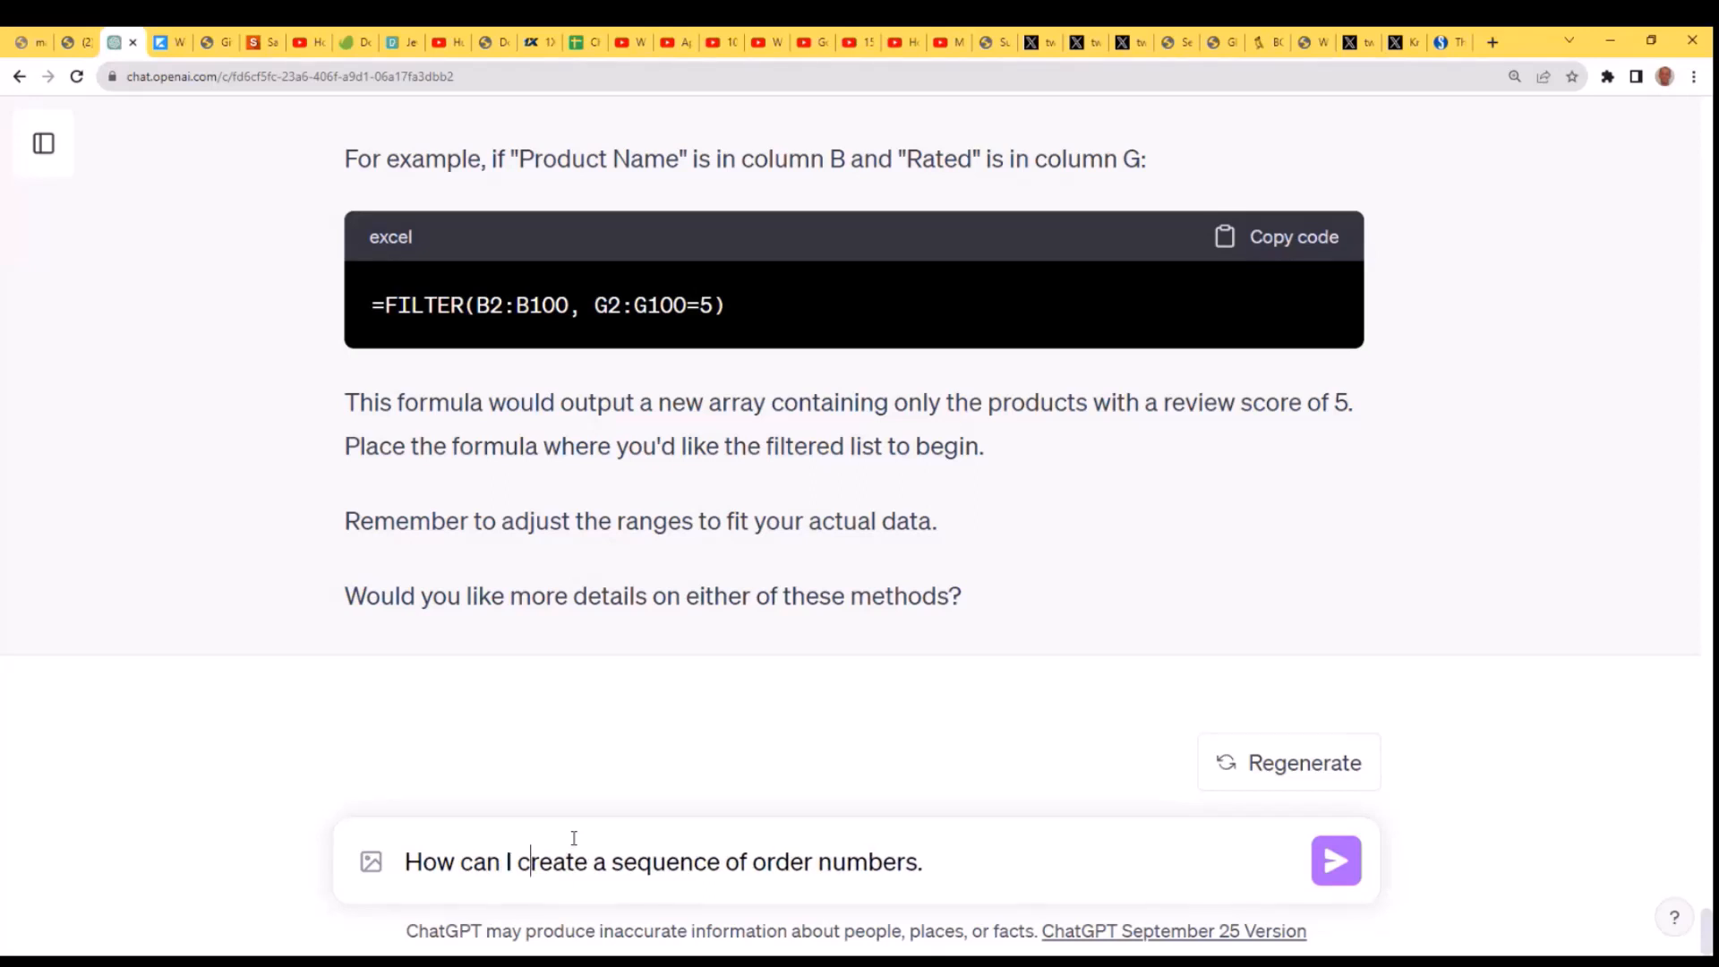
# - Add "with the format ON123, ON124 etc." to the end of the order number question and send it
pyautogui.press('End')
pyautogui.click(55, 378)
pyautogui.press('BackSpace')
pyautogui.write('with the format')
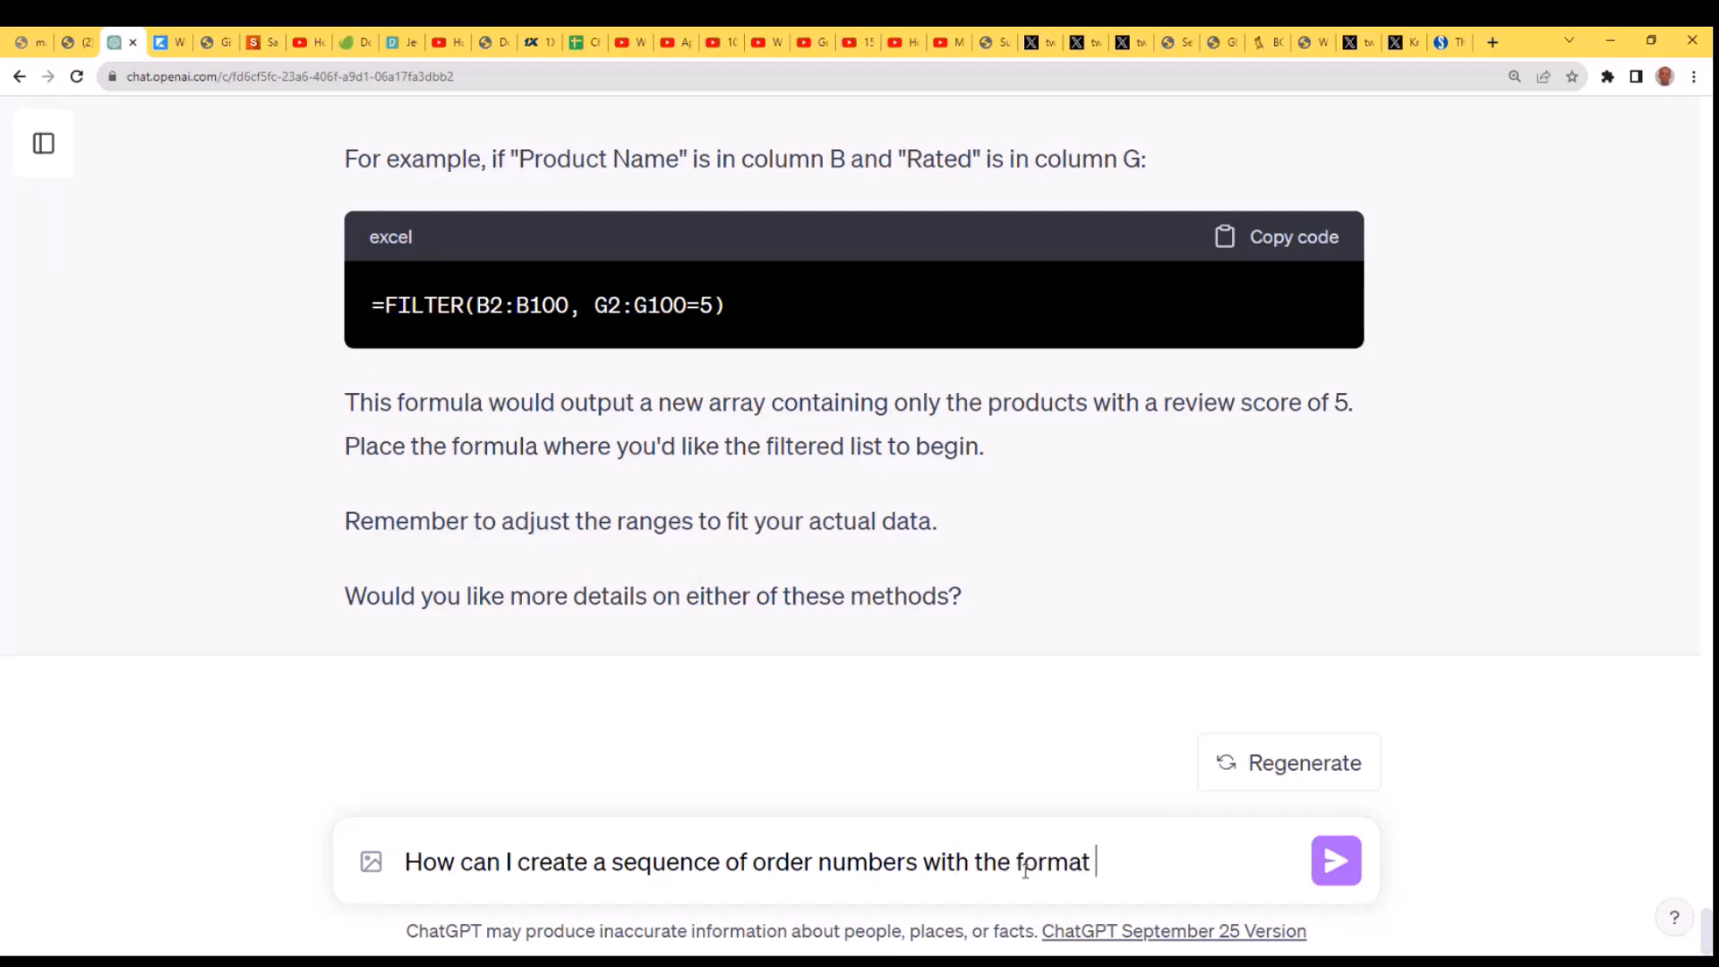
pyautogui.write(' ON123, ON12')
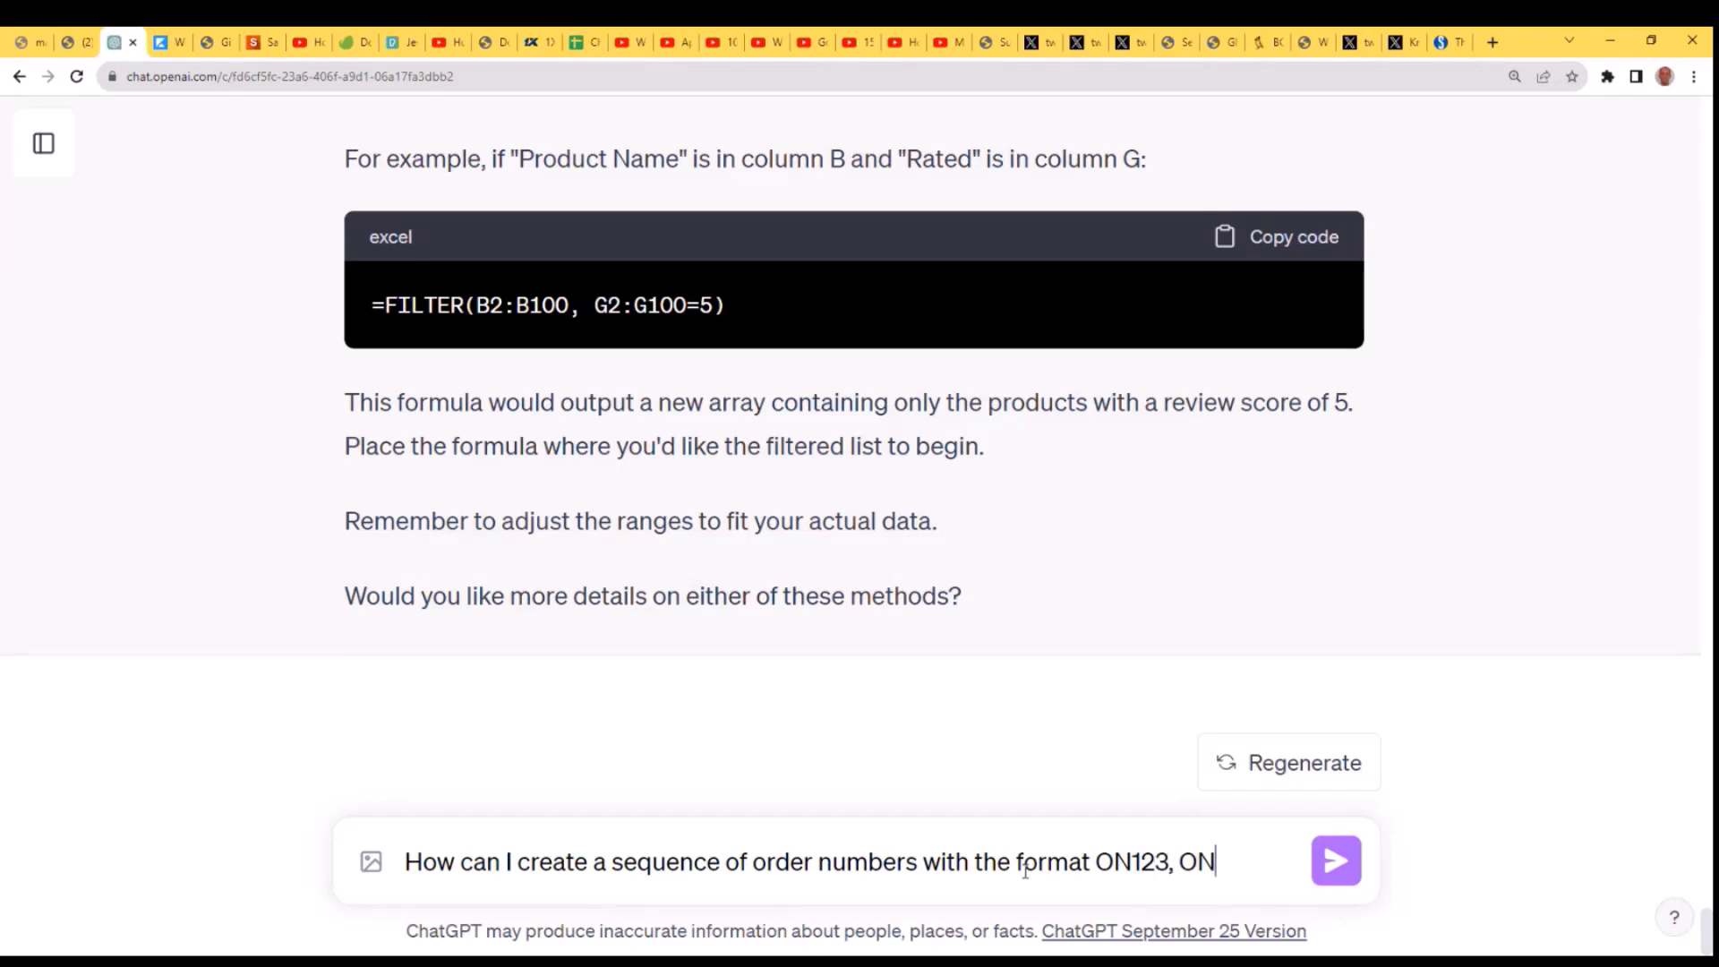
pyautogui.write('4 etc.')
pyautogui.press('Return')
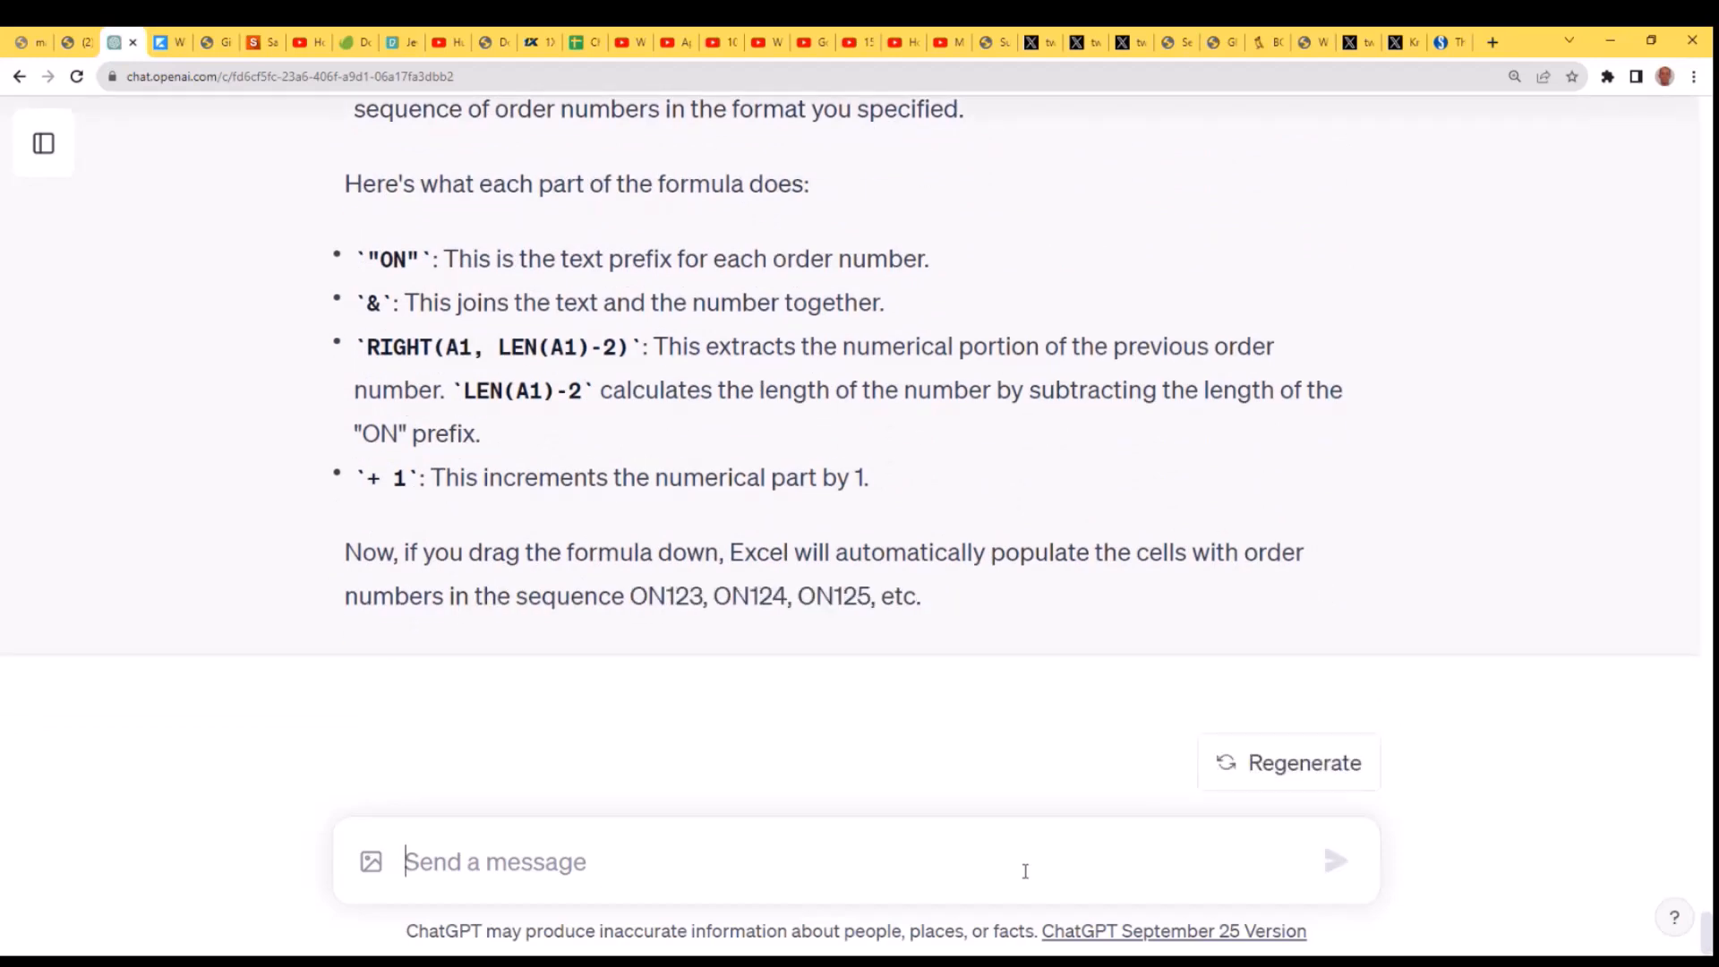
# - Ask ChatGPT the follow-up question "Is there an array formula that can do this in one step?"
pyautogui.write('Is')
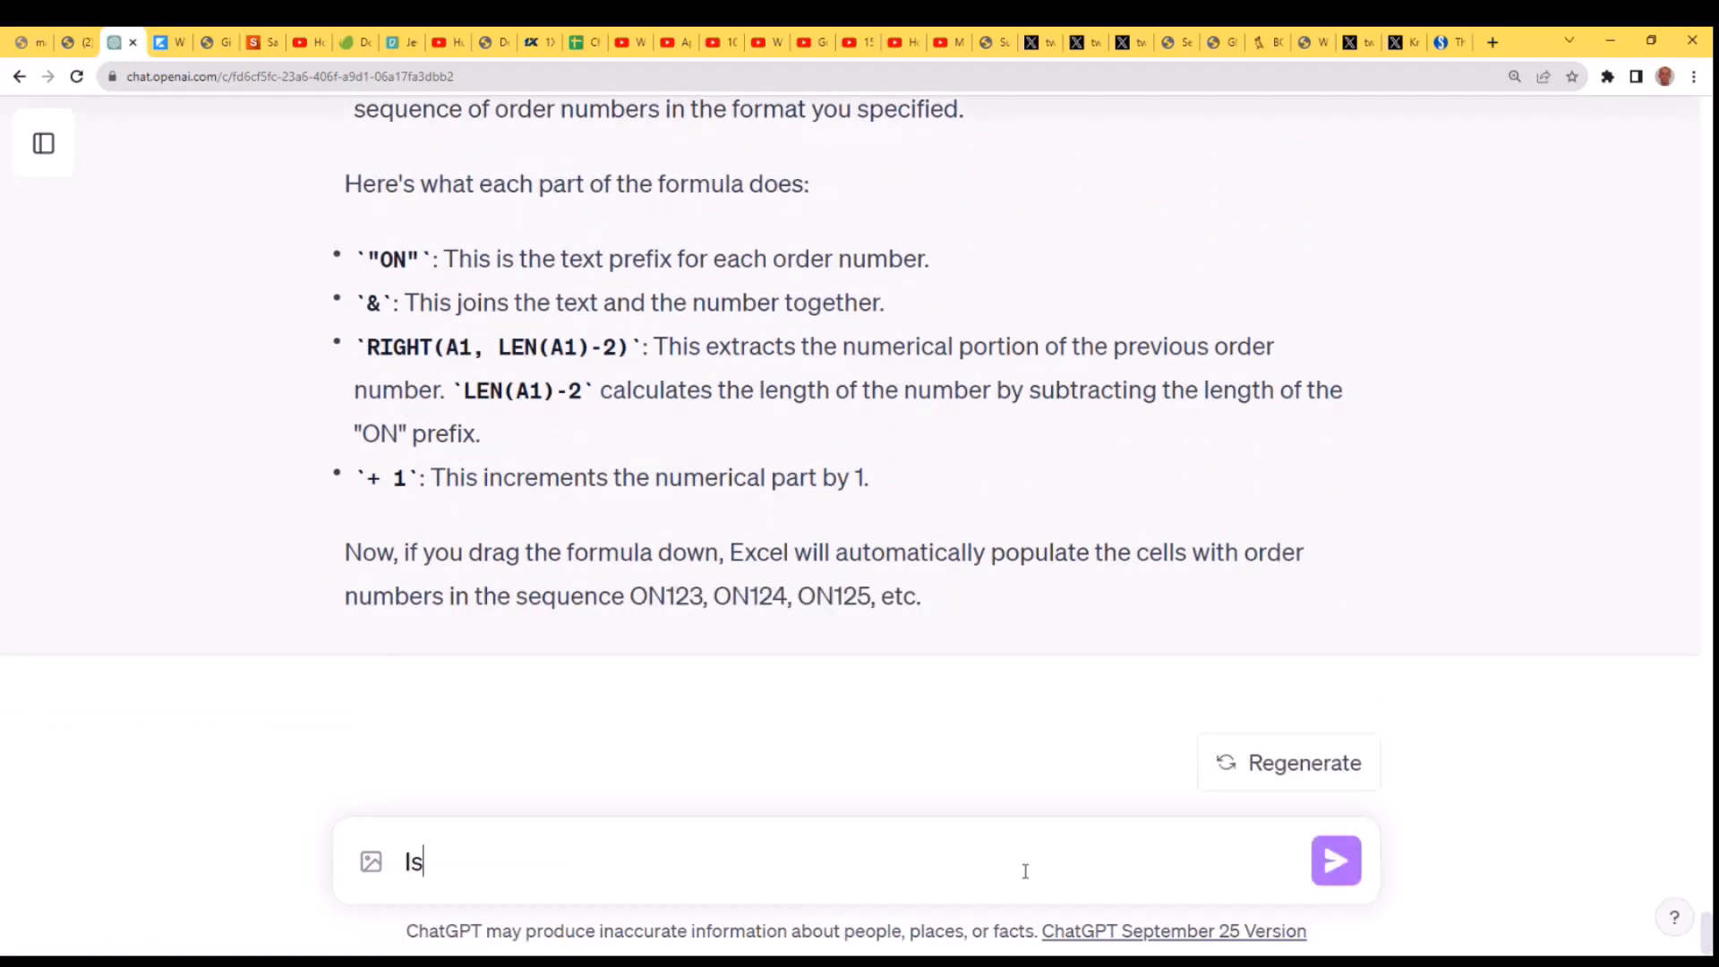
pyautogui.press('BackSpace')
pyautogui.write('f there')
pyautogui.press('BackSpace')
pyautogui.press('BackSpace')
pyautogui.press('BackSpace')
pyautogui.press('BackSpace')
pyautogui.press('BackSpace')
pyautogui.press('BackSpace')
pyautogui.press('BackSpace')
pyautogui.write('s there an arr')
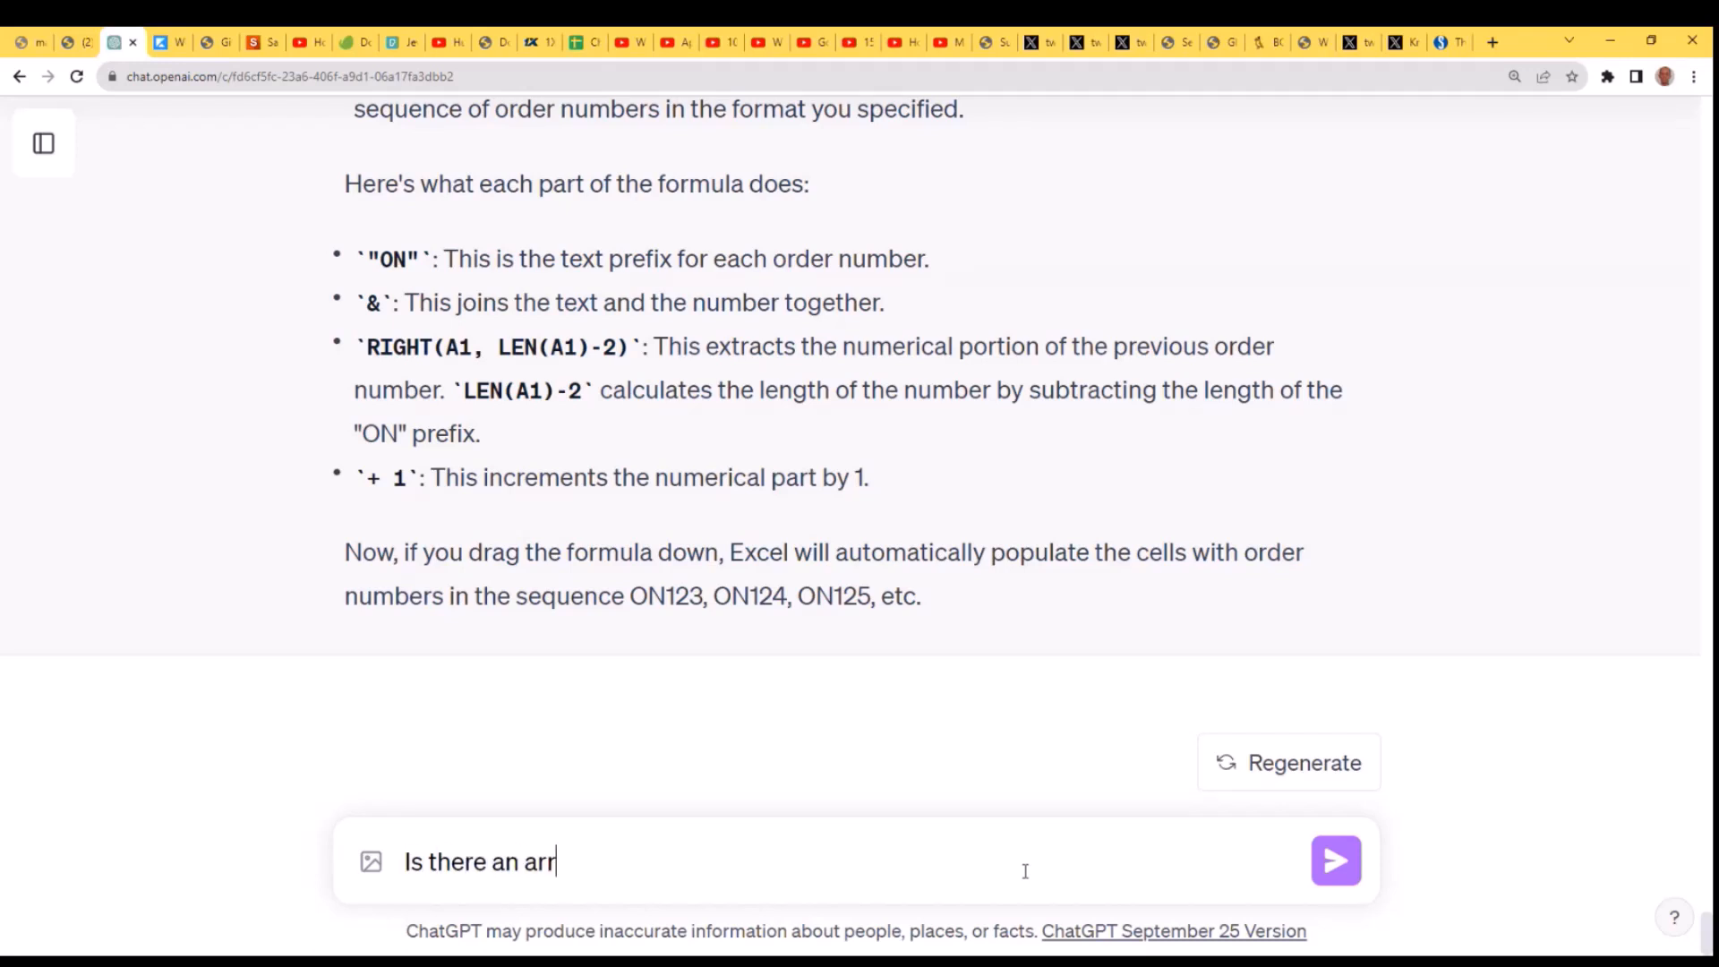
pyautogui.write('ay formula ths')
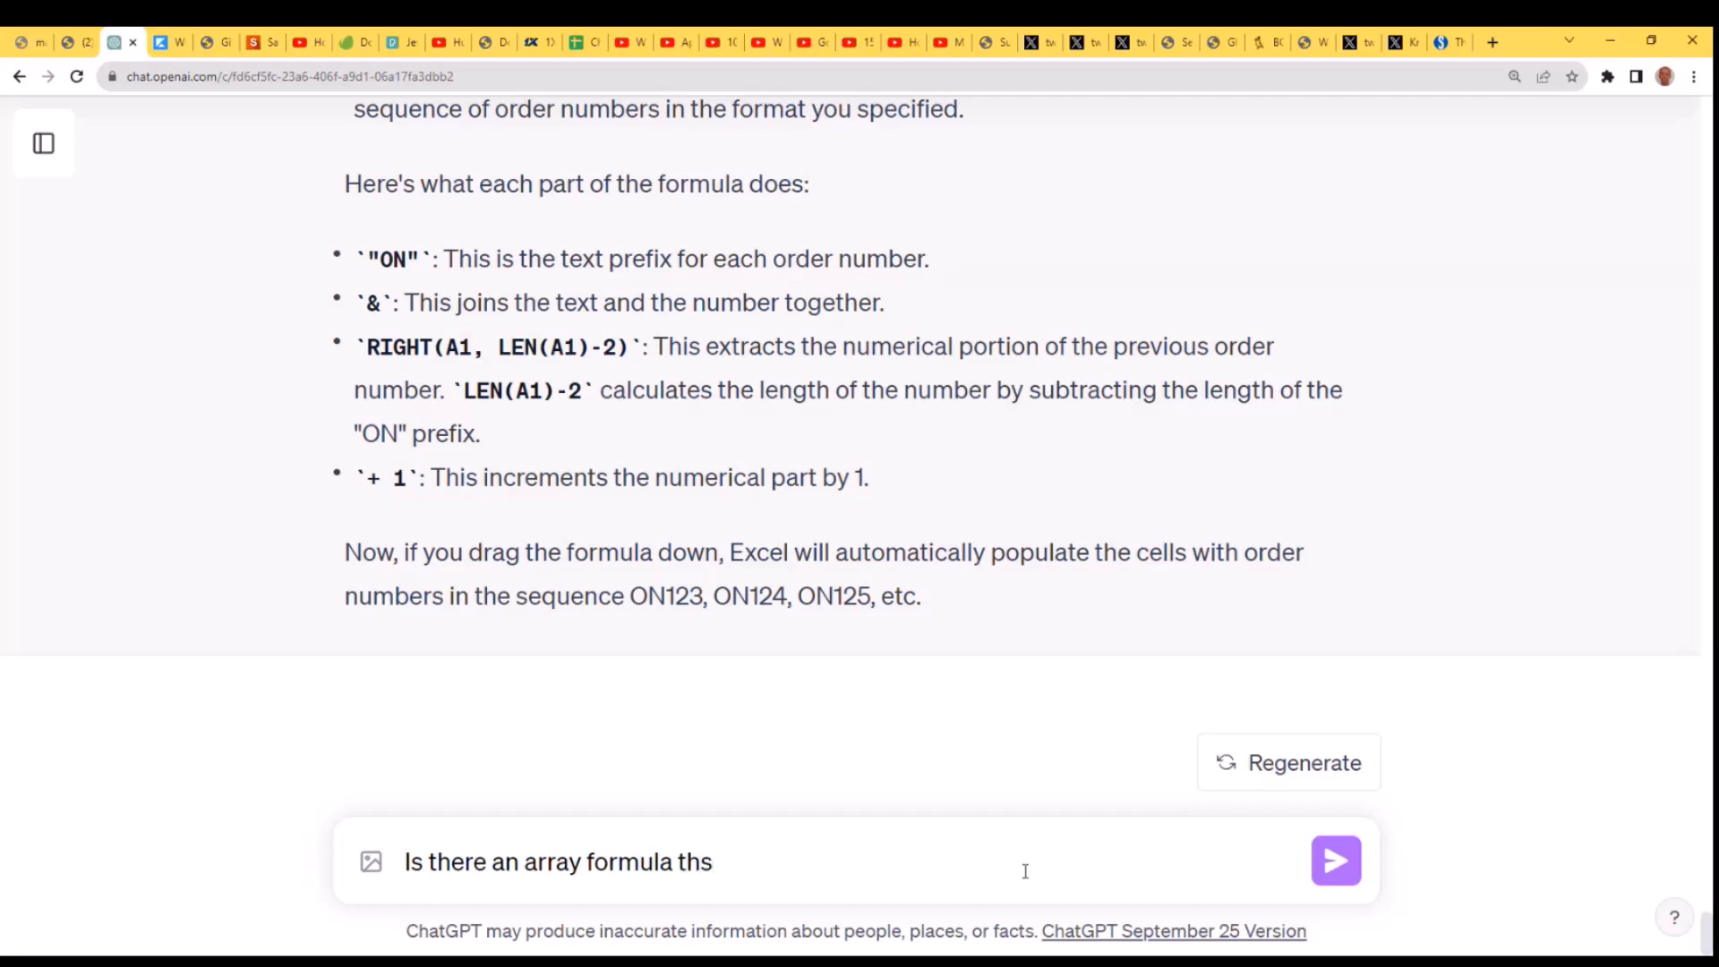
pyautogui.press('BackSpace')
pyautogui.write('at can do this ')
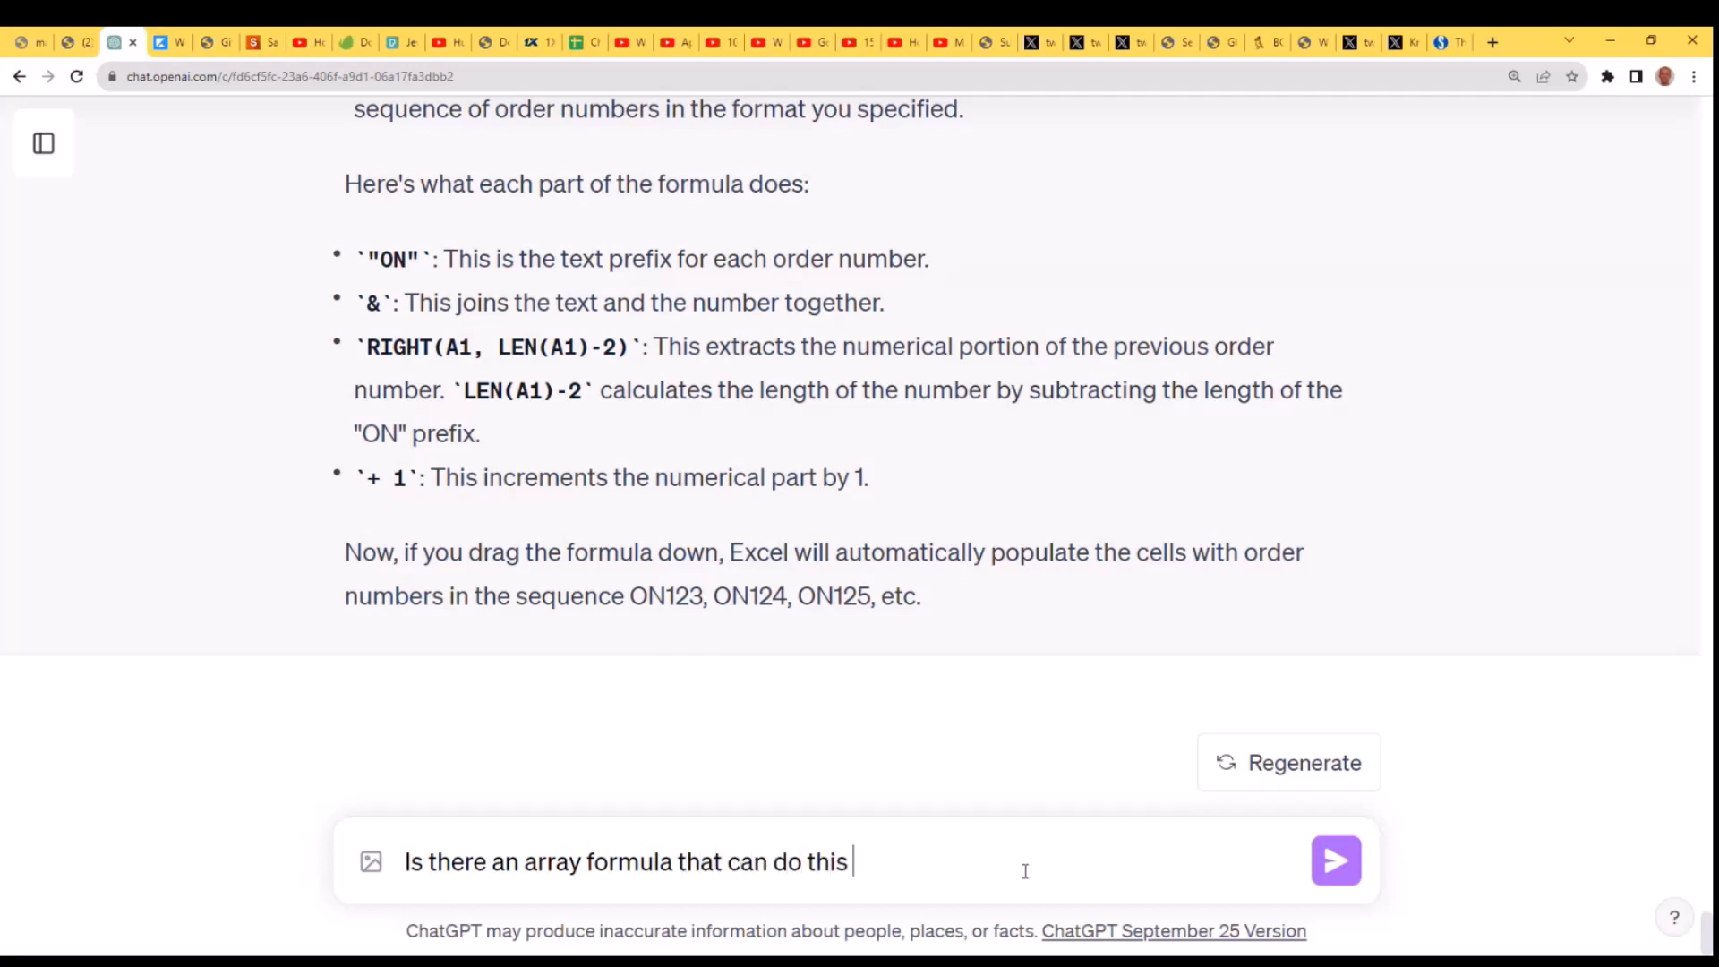
pyautogui.write('in one step?')
pyautogui.press('Return')
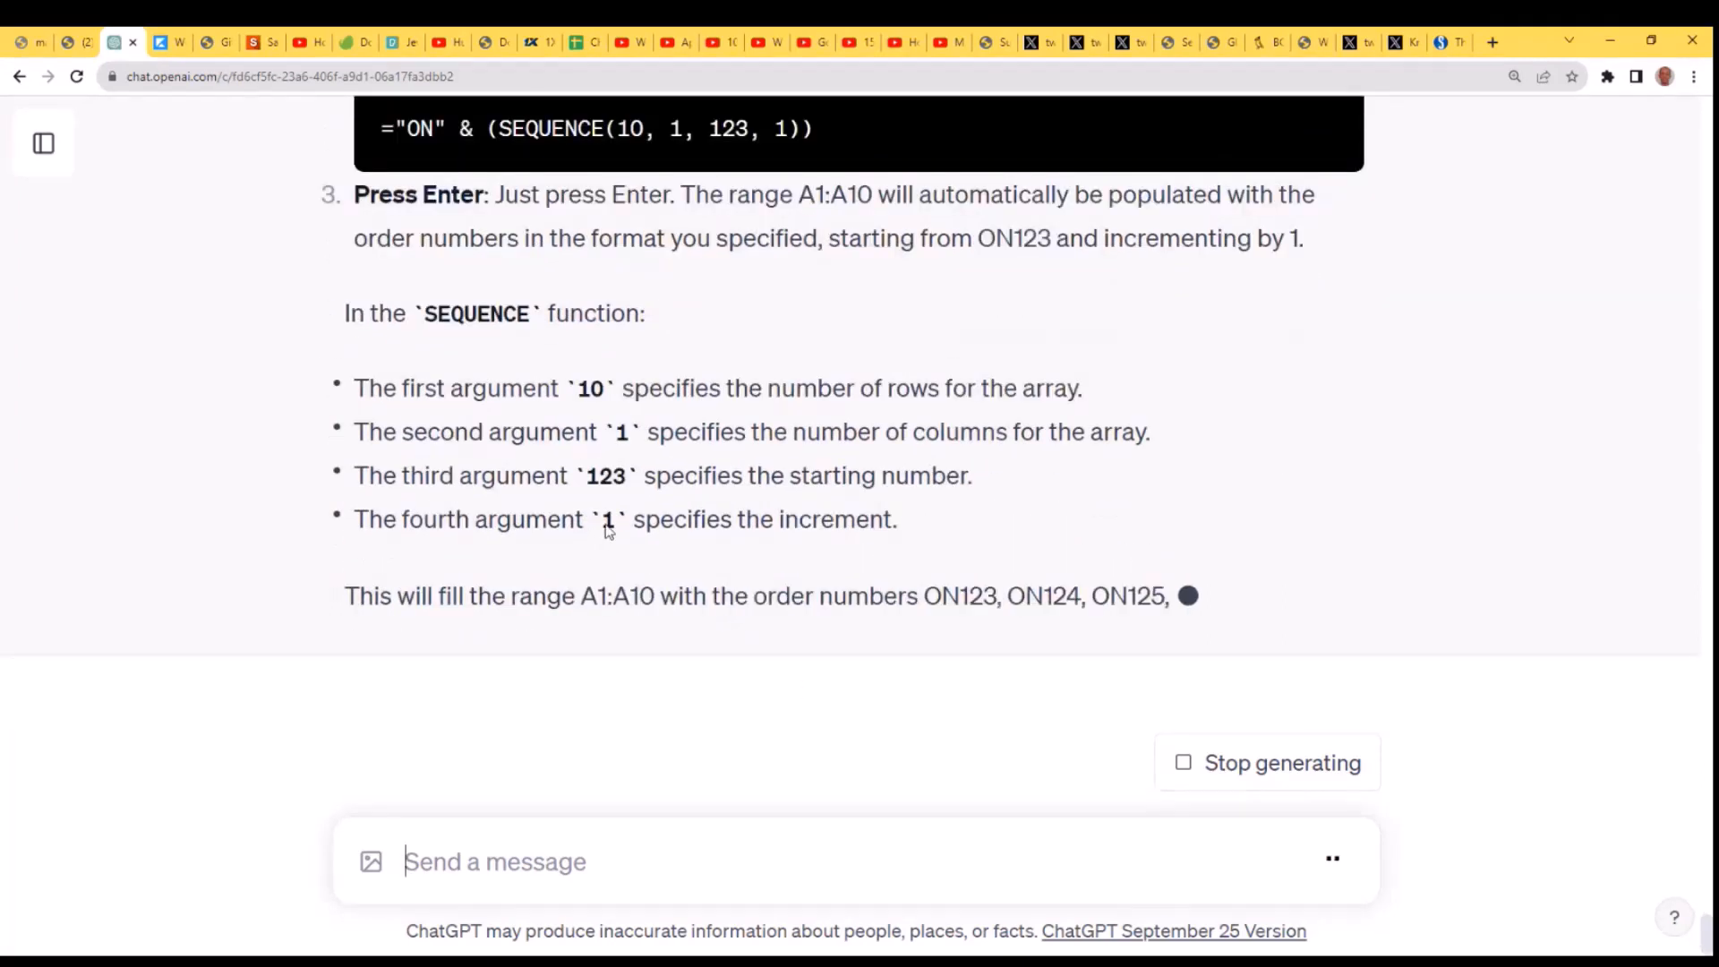
# - Copy the suggested formula ="ON" & (SEQUENCE(10, 1, 123, 1)), paste it into cell F18 of the Excel sheet and check the generated sequence
pyautogui.scroll(4, 1080, 537)
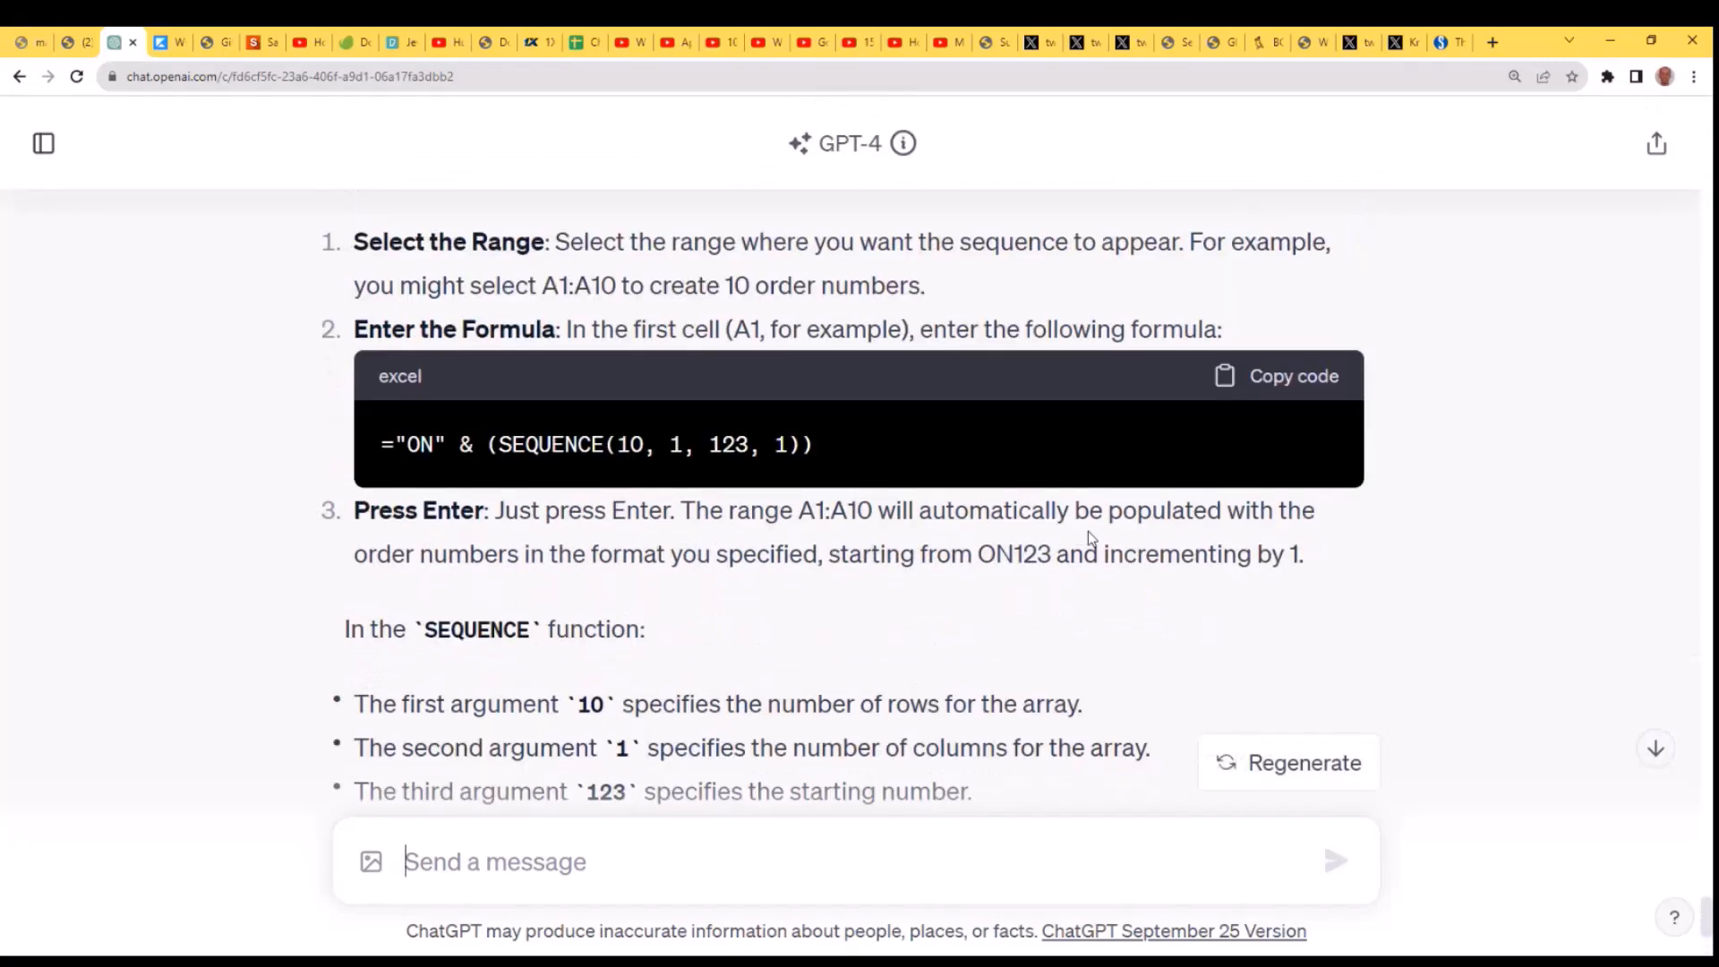
pyautogui.moveTo(837, 440); pyautogui.dragTo(381, 450)
pyautogui.hotkey('ctrl', 'c')
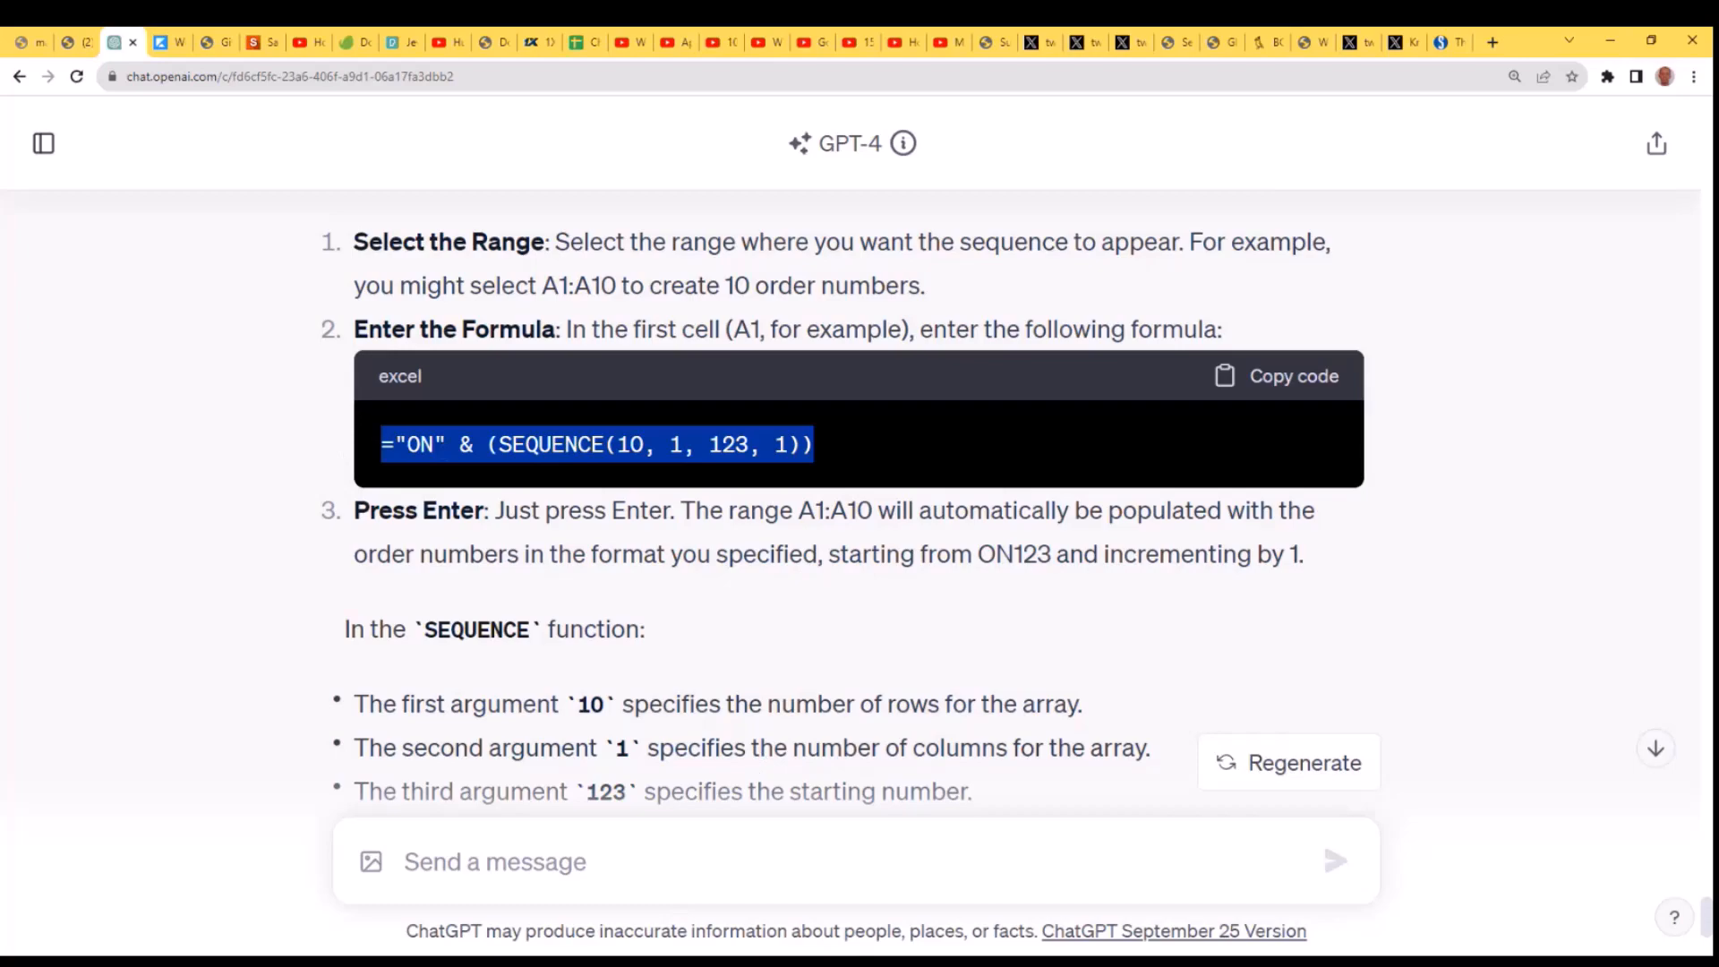
pyautogui.click(1589, 917)
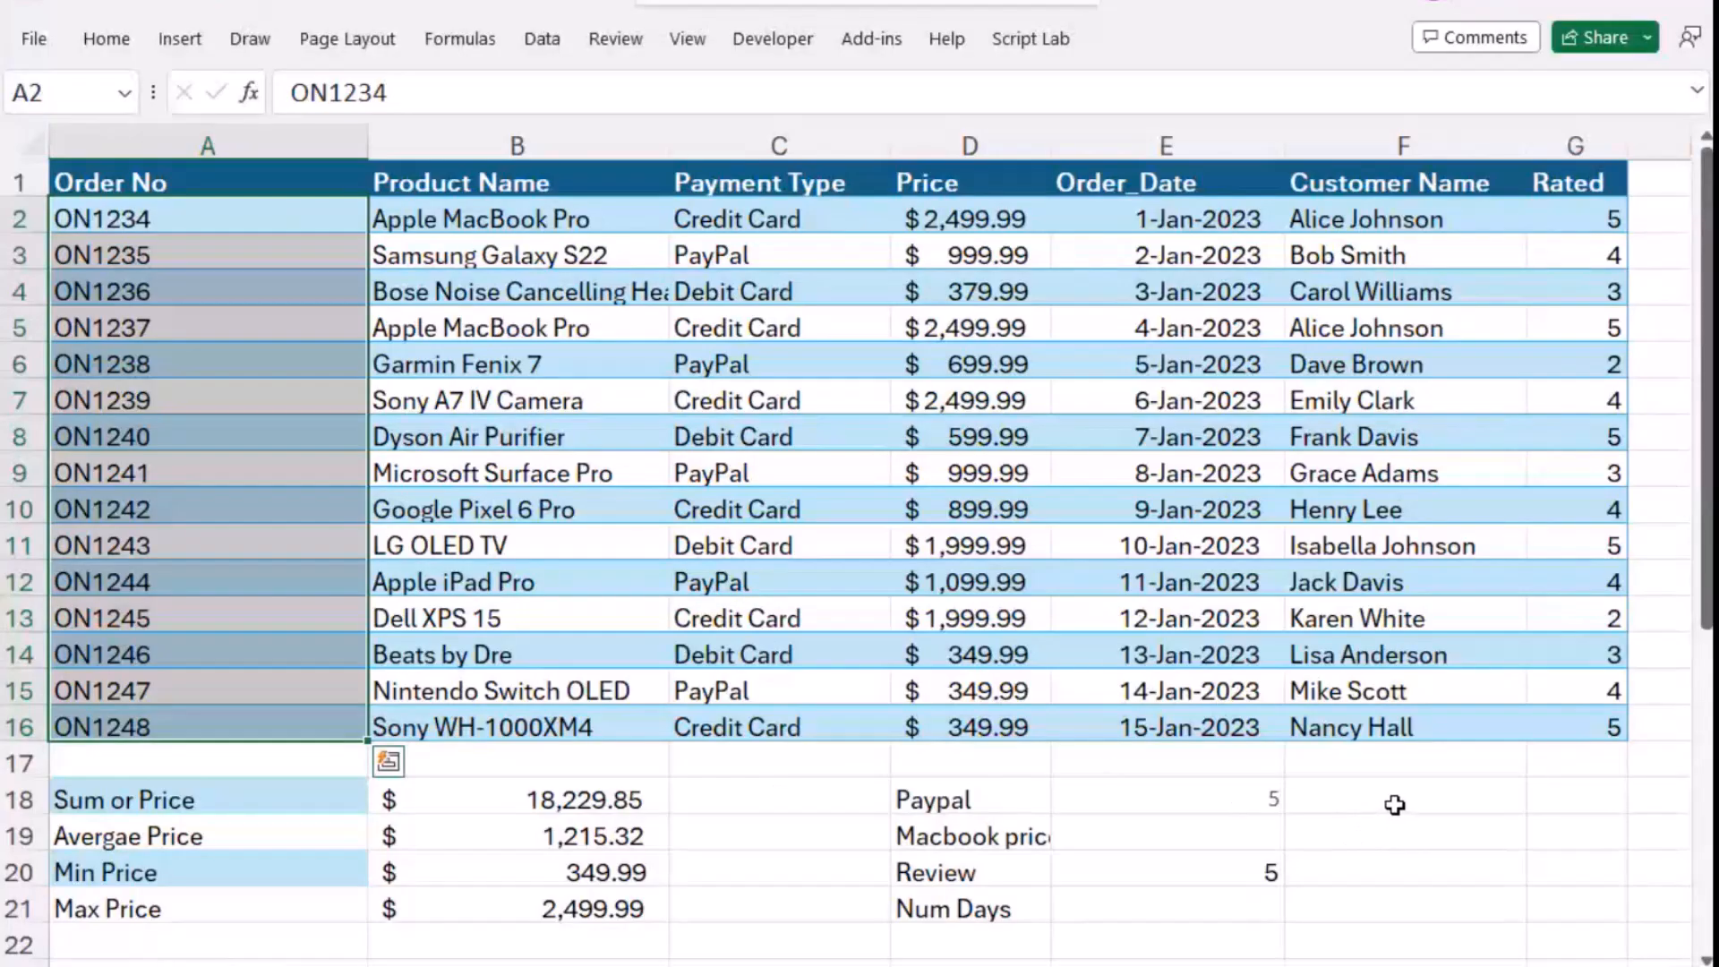
pyautogui.click(1396, 804)
pyautogui.hotkey('ctrl', 'v')
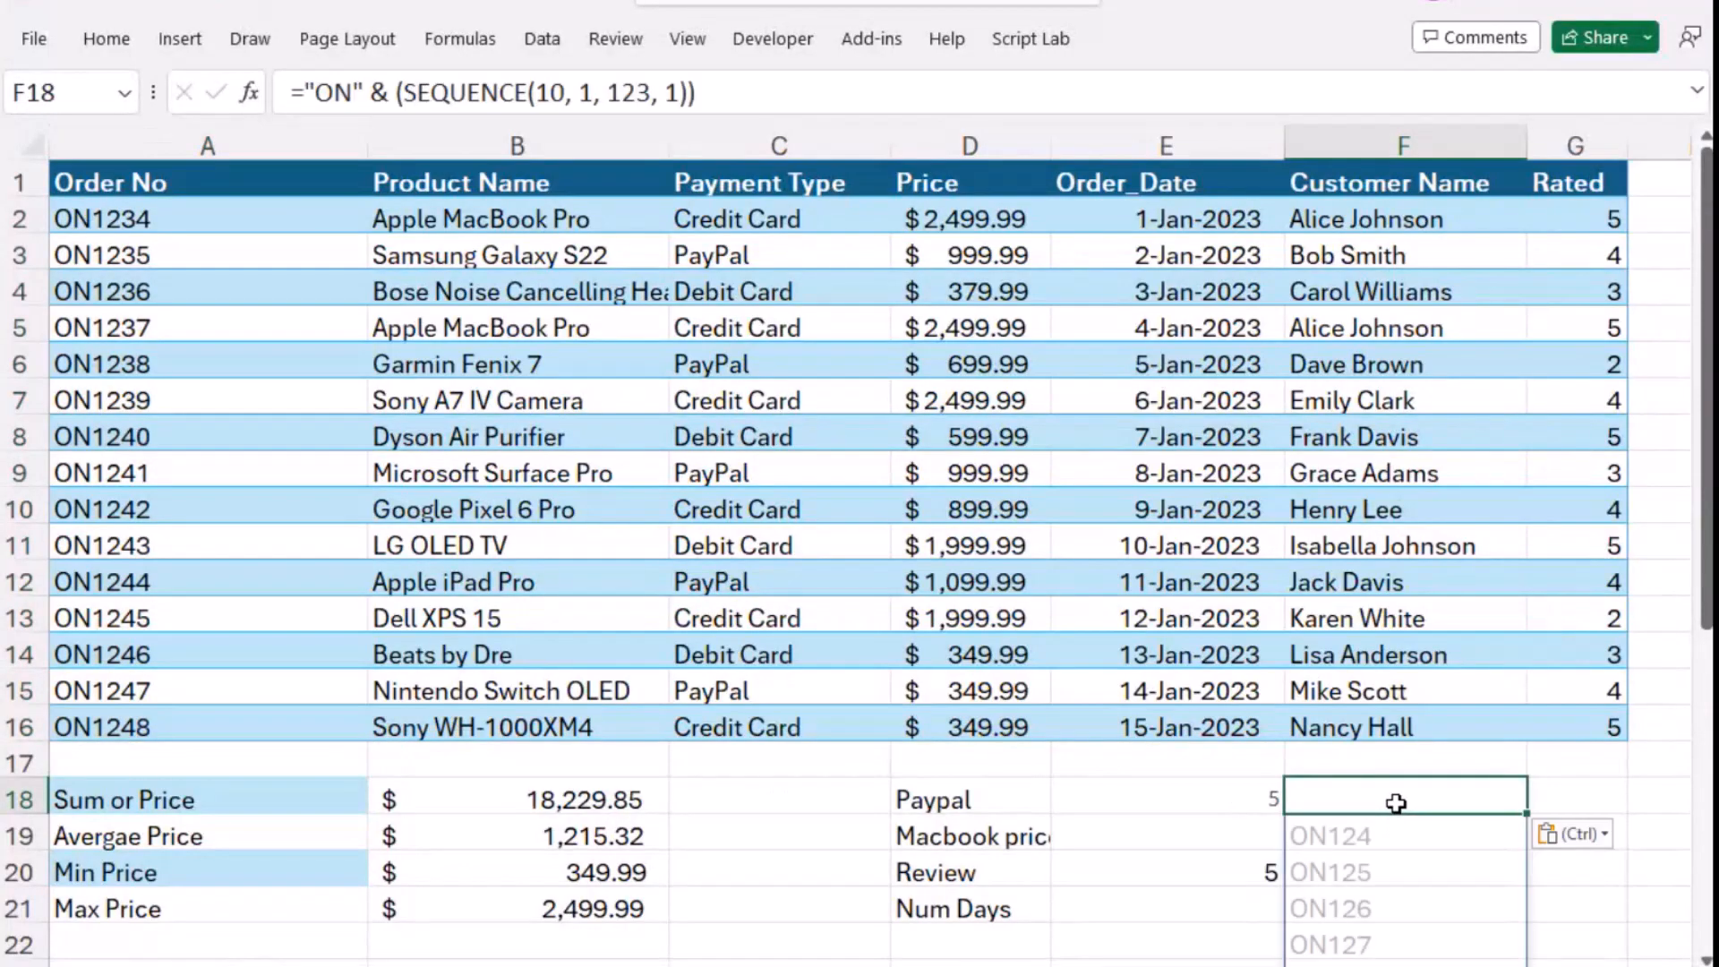
pyautogui.scroll(-2, 1396, 804)
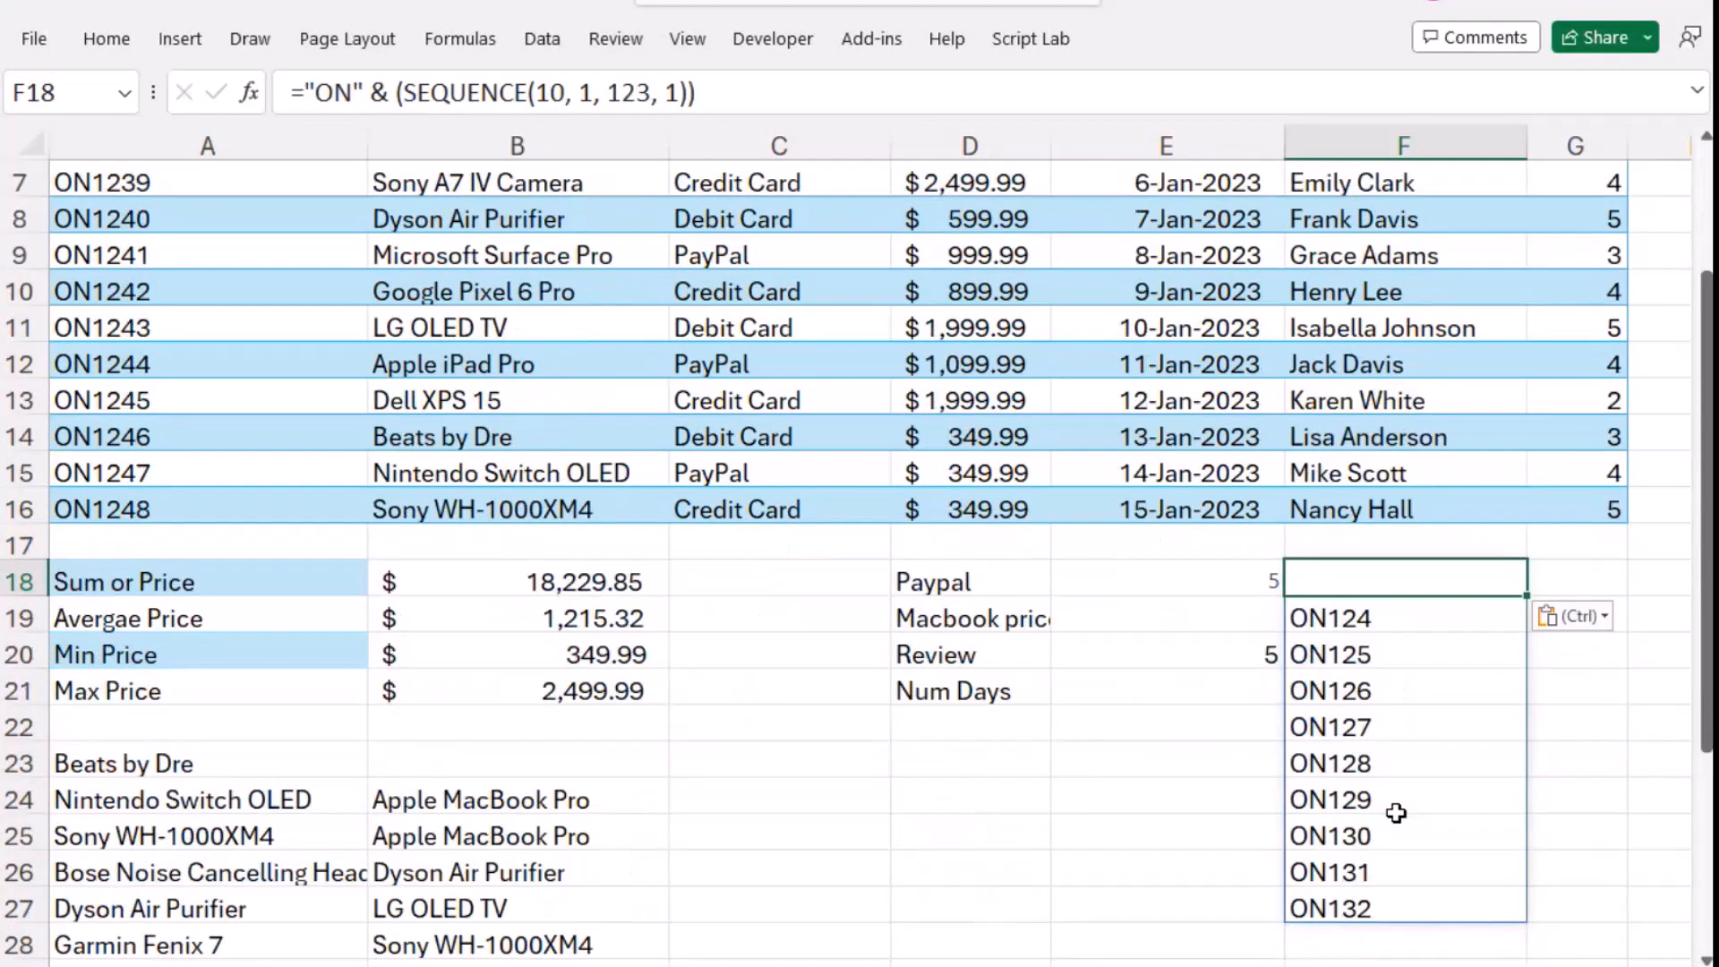
pyautogui.scroll(-1, 1396, 813)
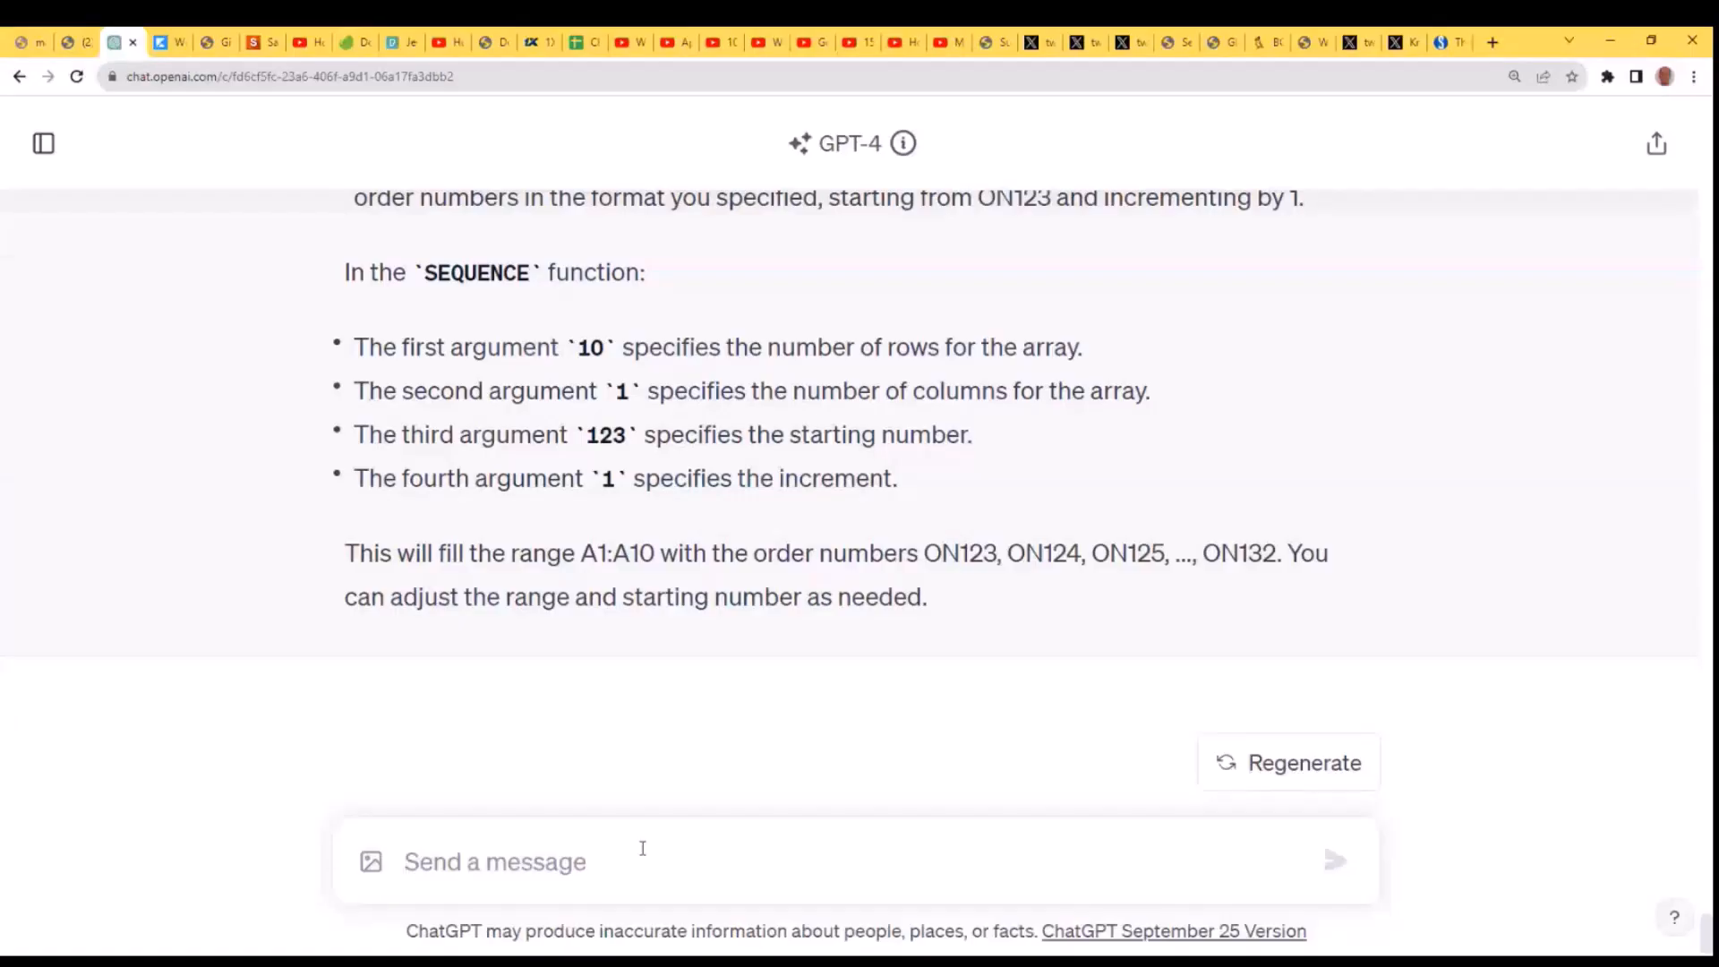
# - Switch to ChatGPT and send the question "How can I generate random review scores for 15 rows."
pyautogui.write('Generate random review scores for 15 rows.')
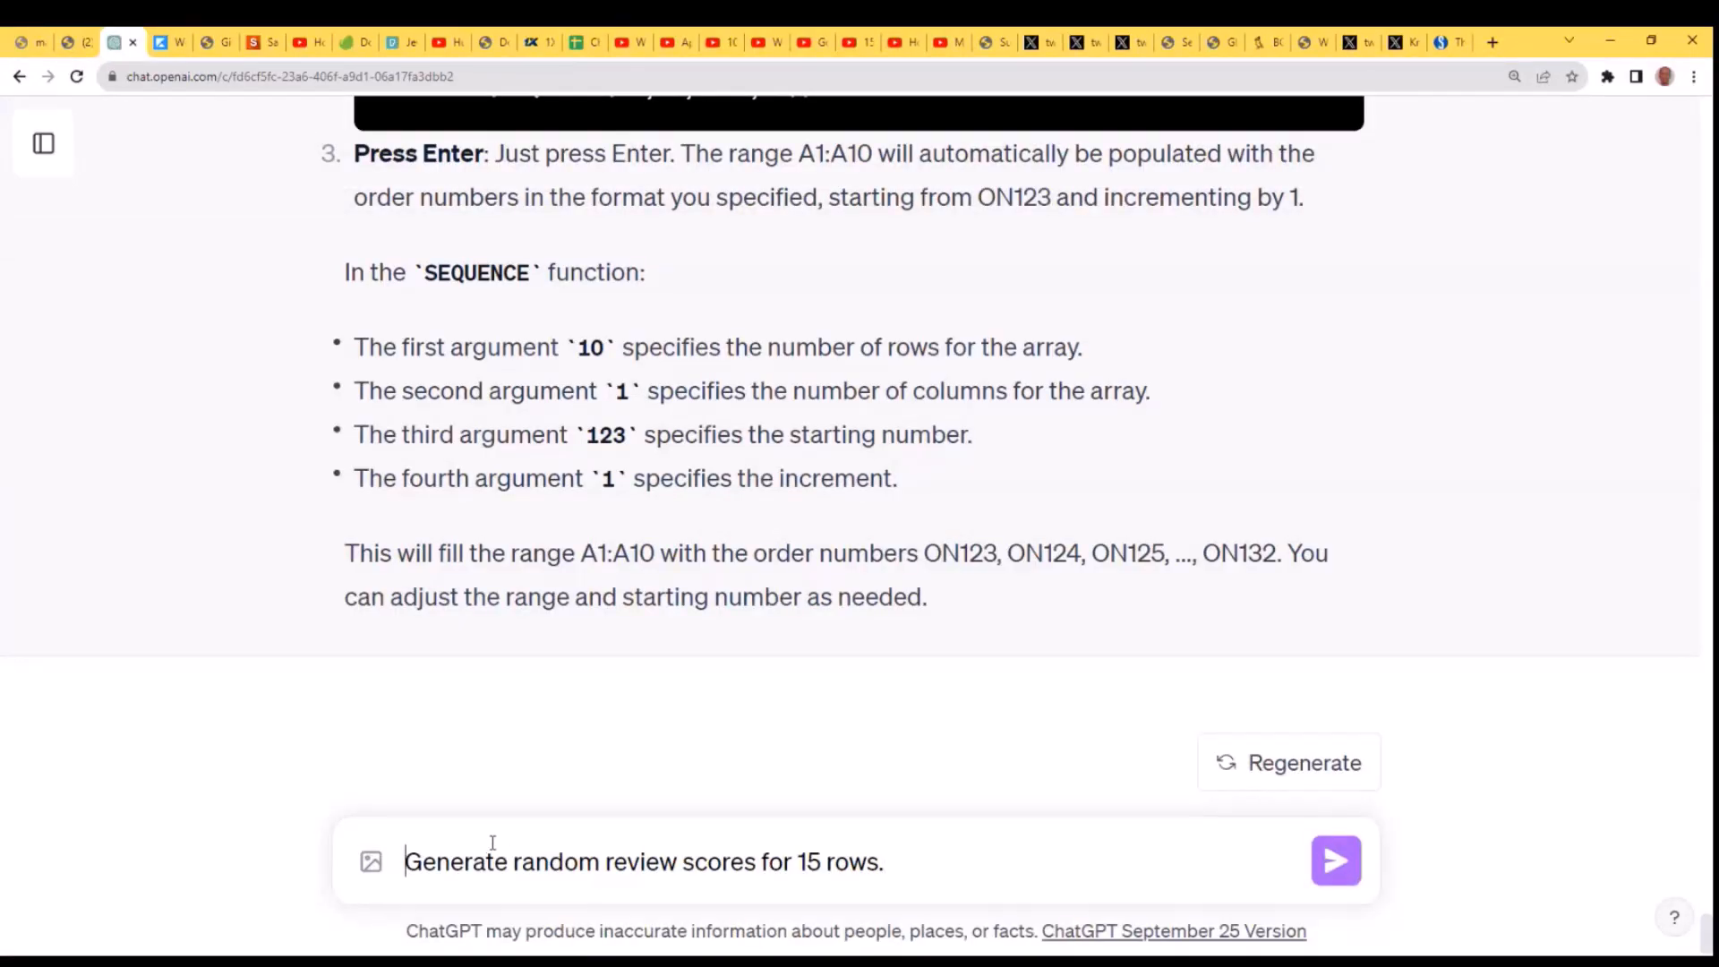
pyautogui.write('How can I')
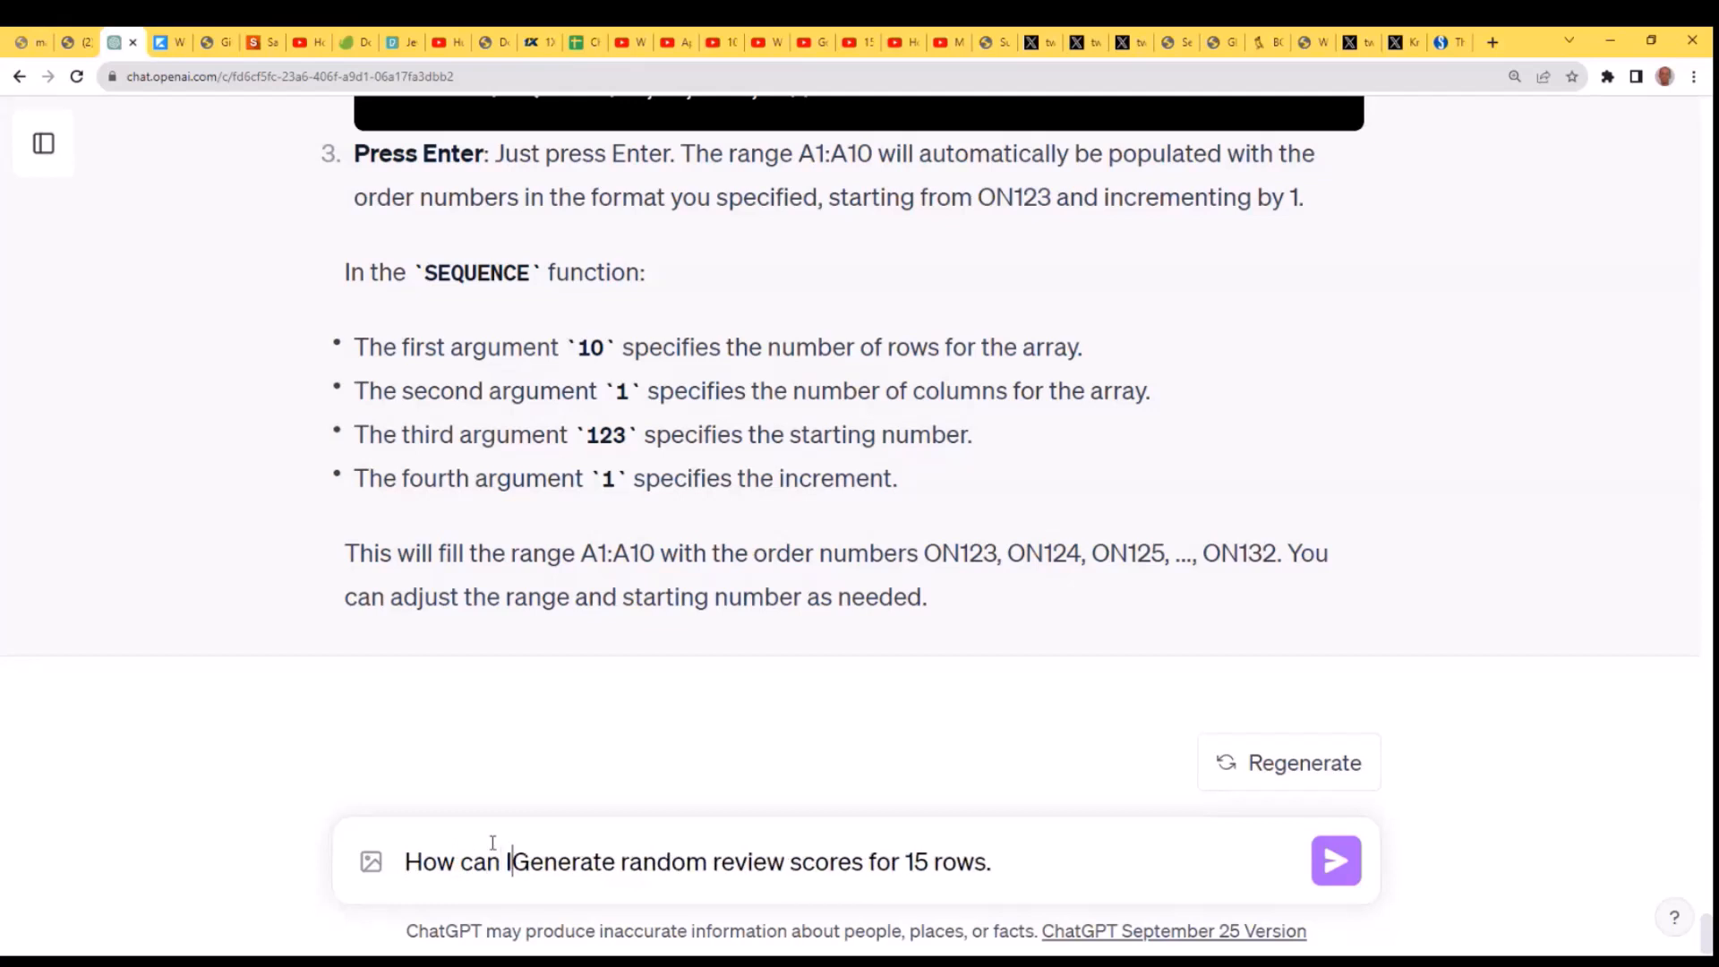
pyautogui.press('Delete')
pyautogui.write('g')
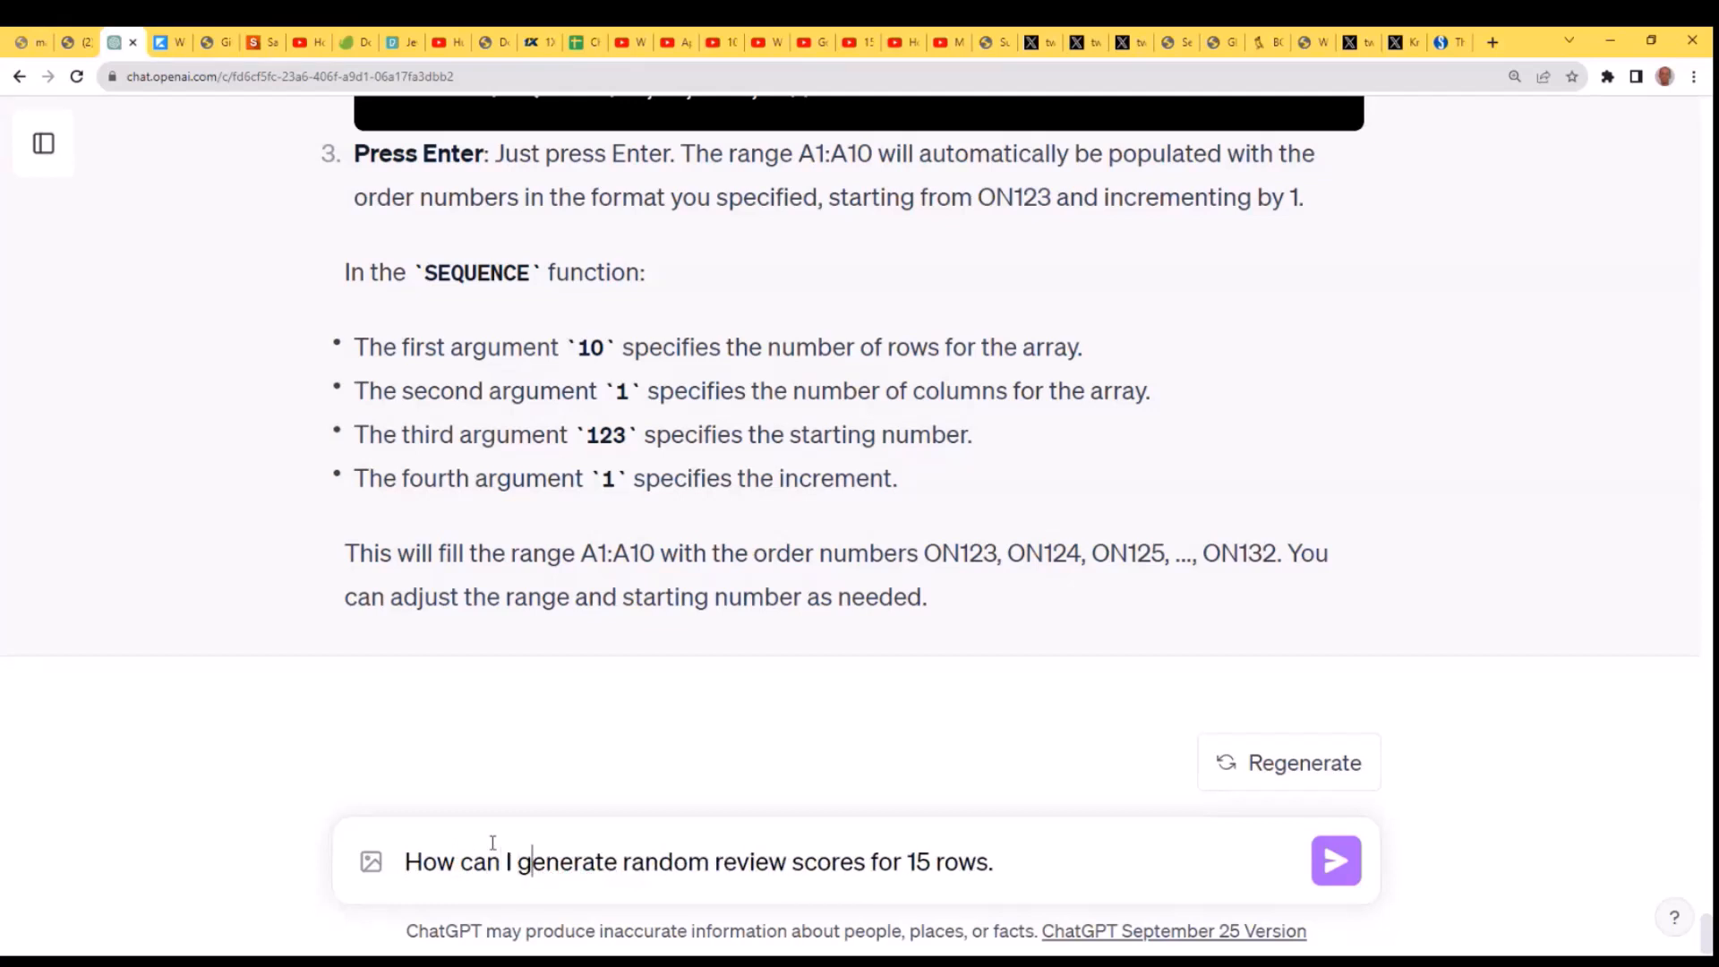
pyautogui.press('Return')
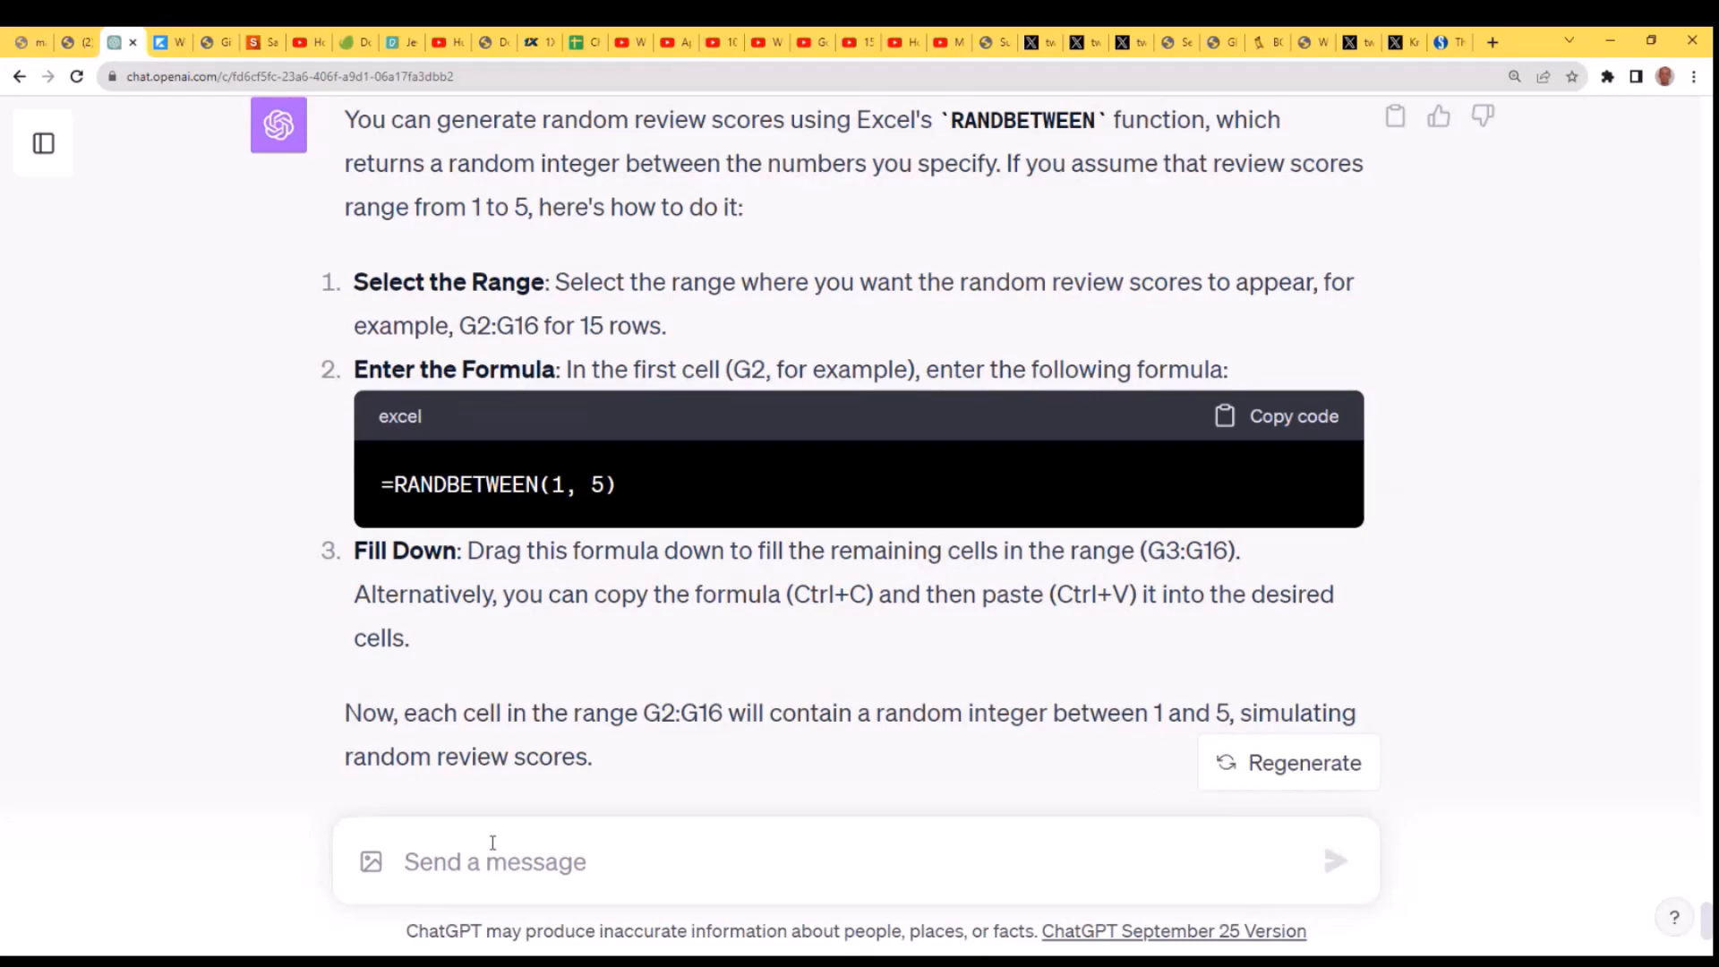
# - Copy the earlier question "Is there an array formula that can do this in one step?" and send it again for the random scores
pyautogui.scroll(5, 937, 541)
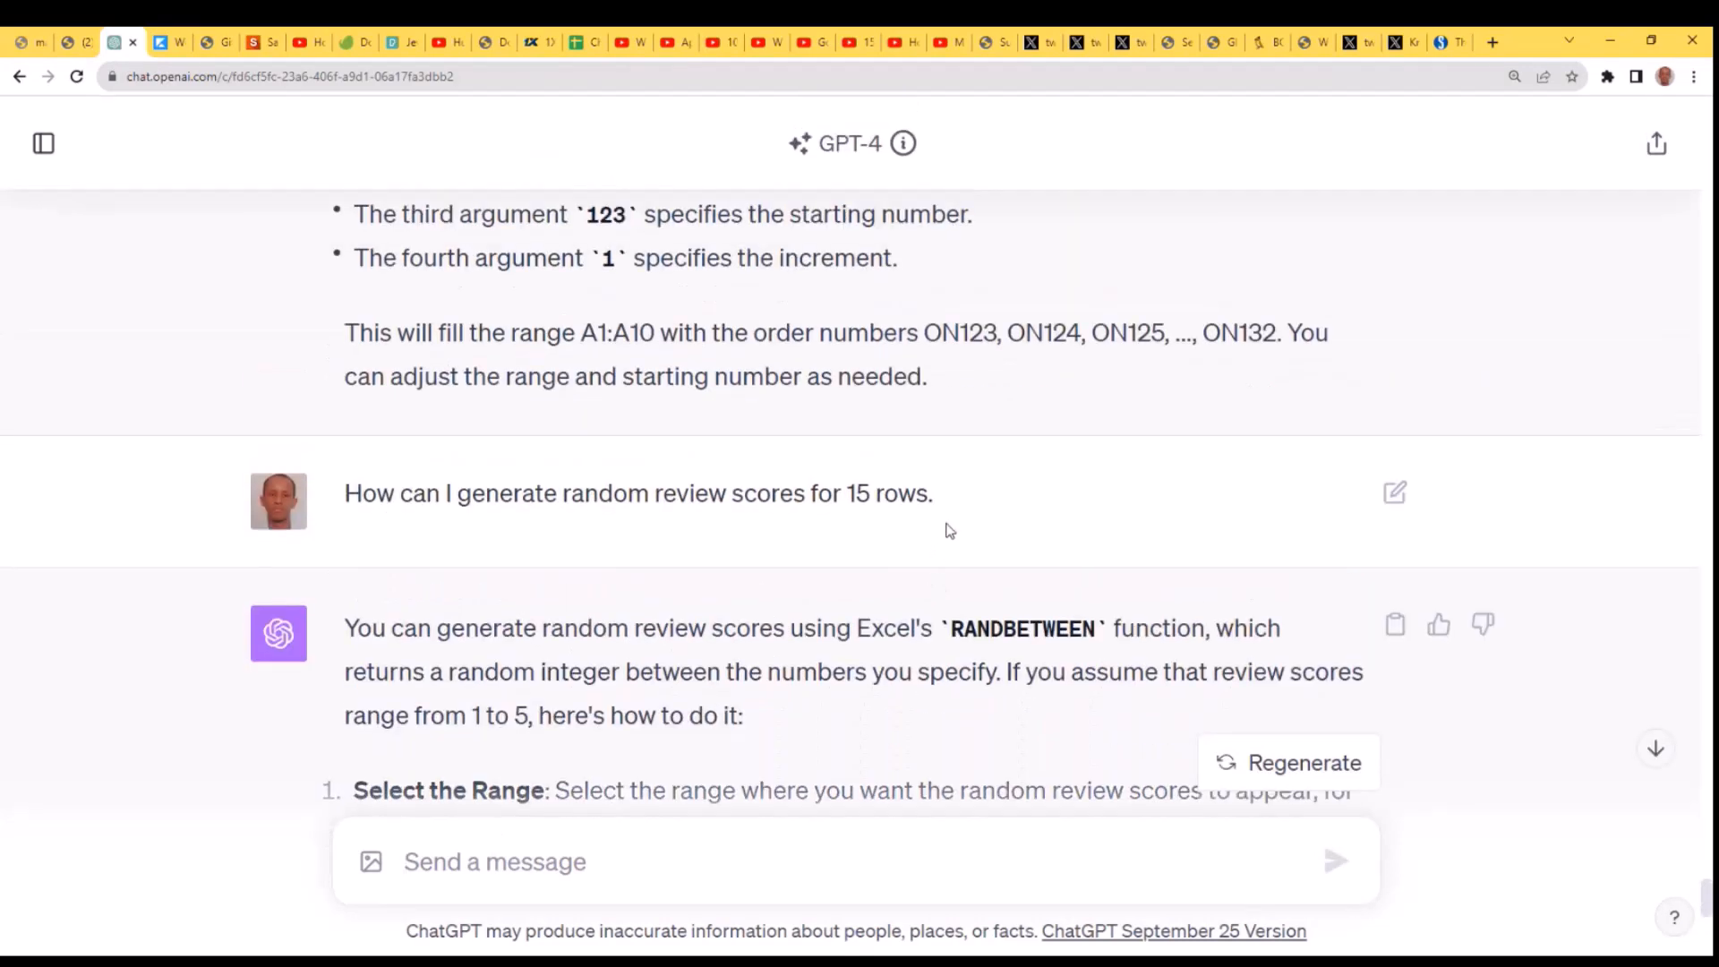
pyautogui.scroll(10, 949, 528)
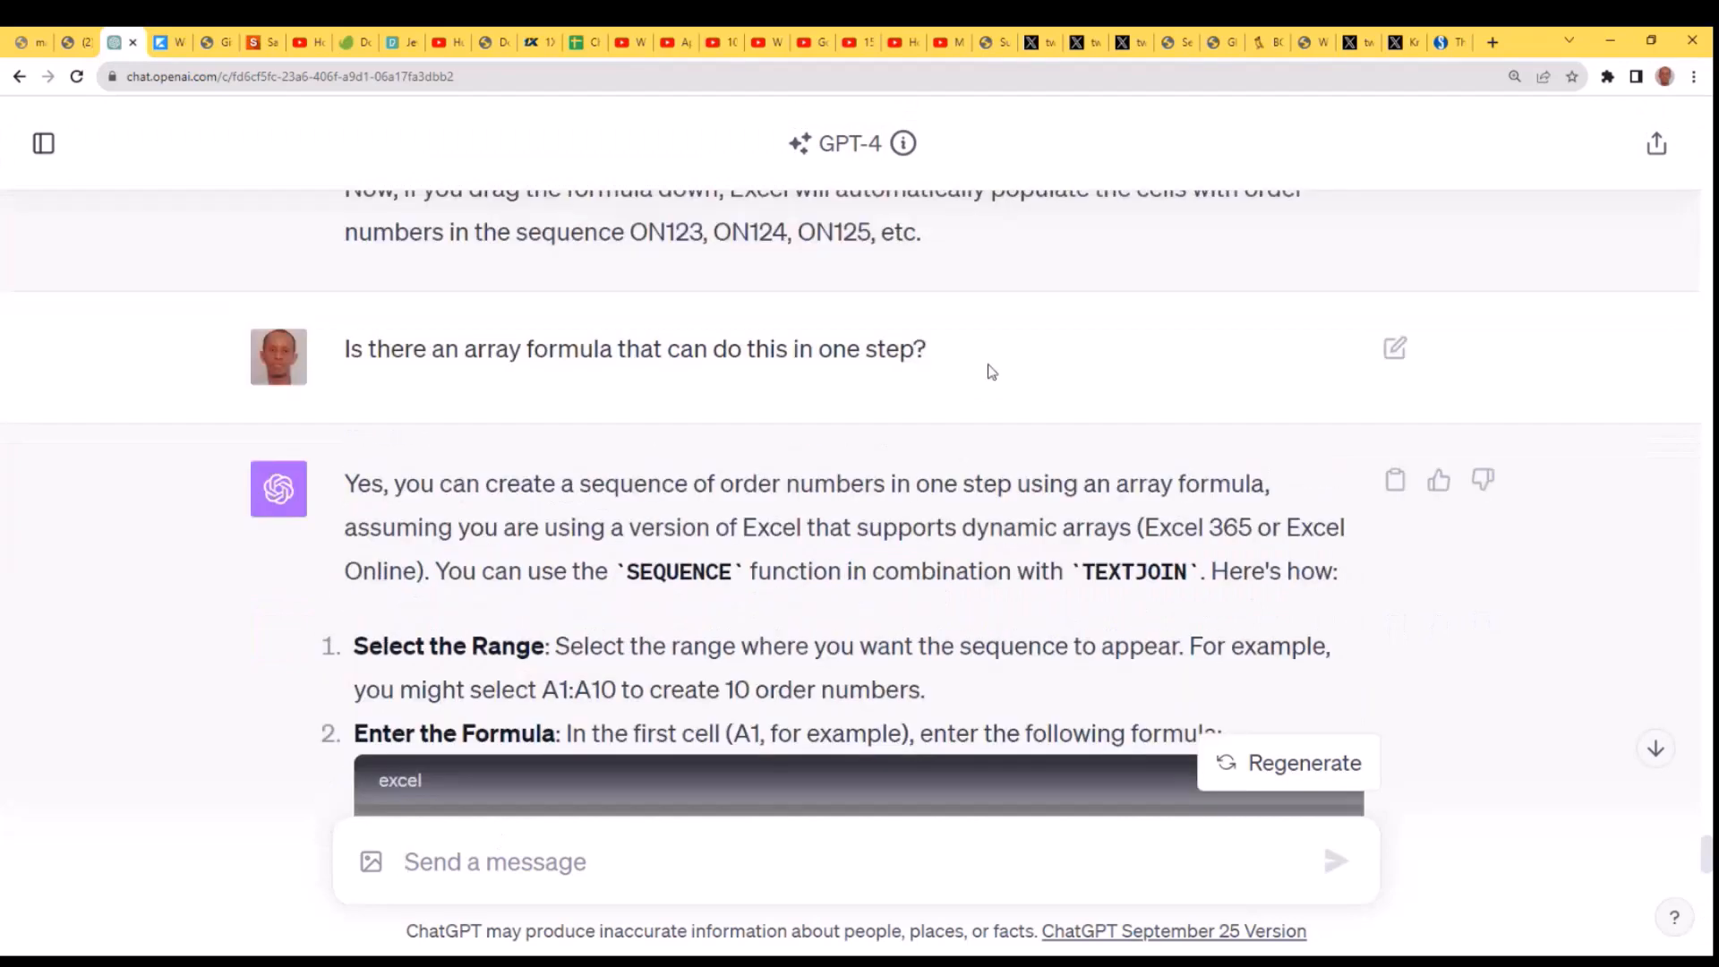
pyautogui.moveTo(940, 356); pyautogui.dragTo(339, 333)
pyautogui.hotkey('ctrl', 'c')
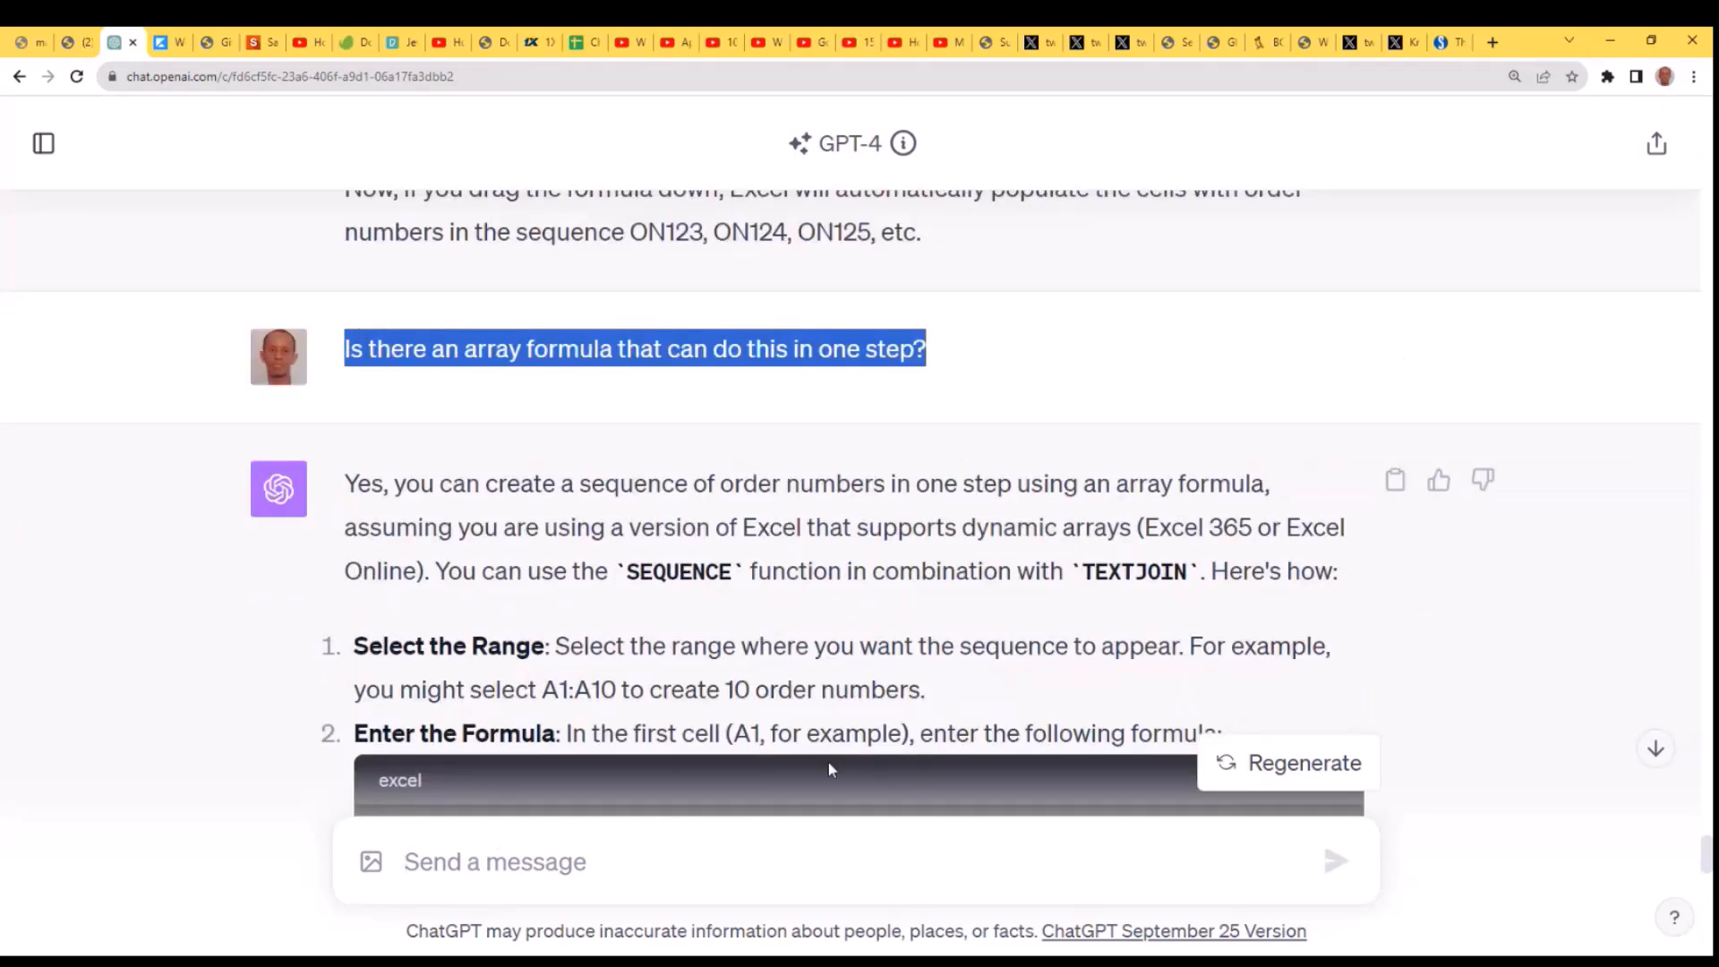
pyautogui.scroll(-12, 829, 768)
pyautogui.click(666, 863)
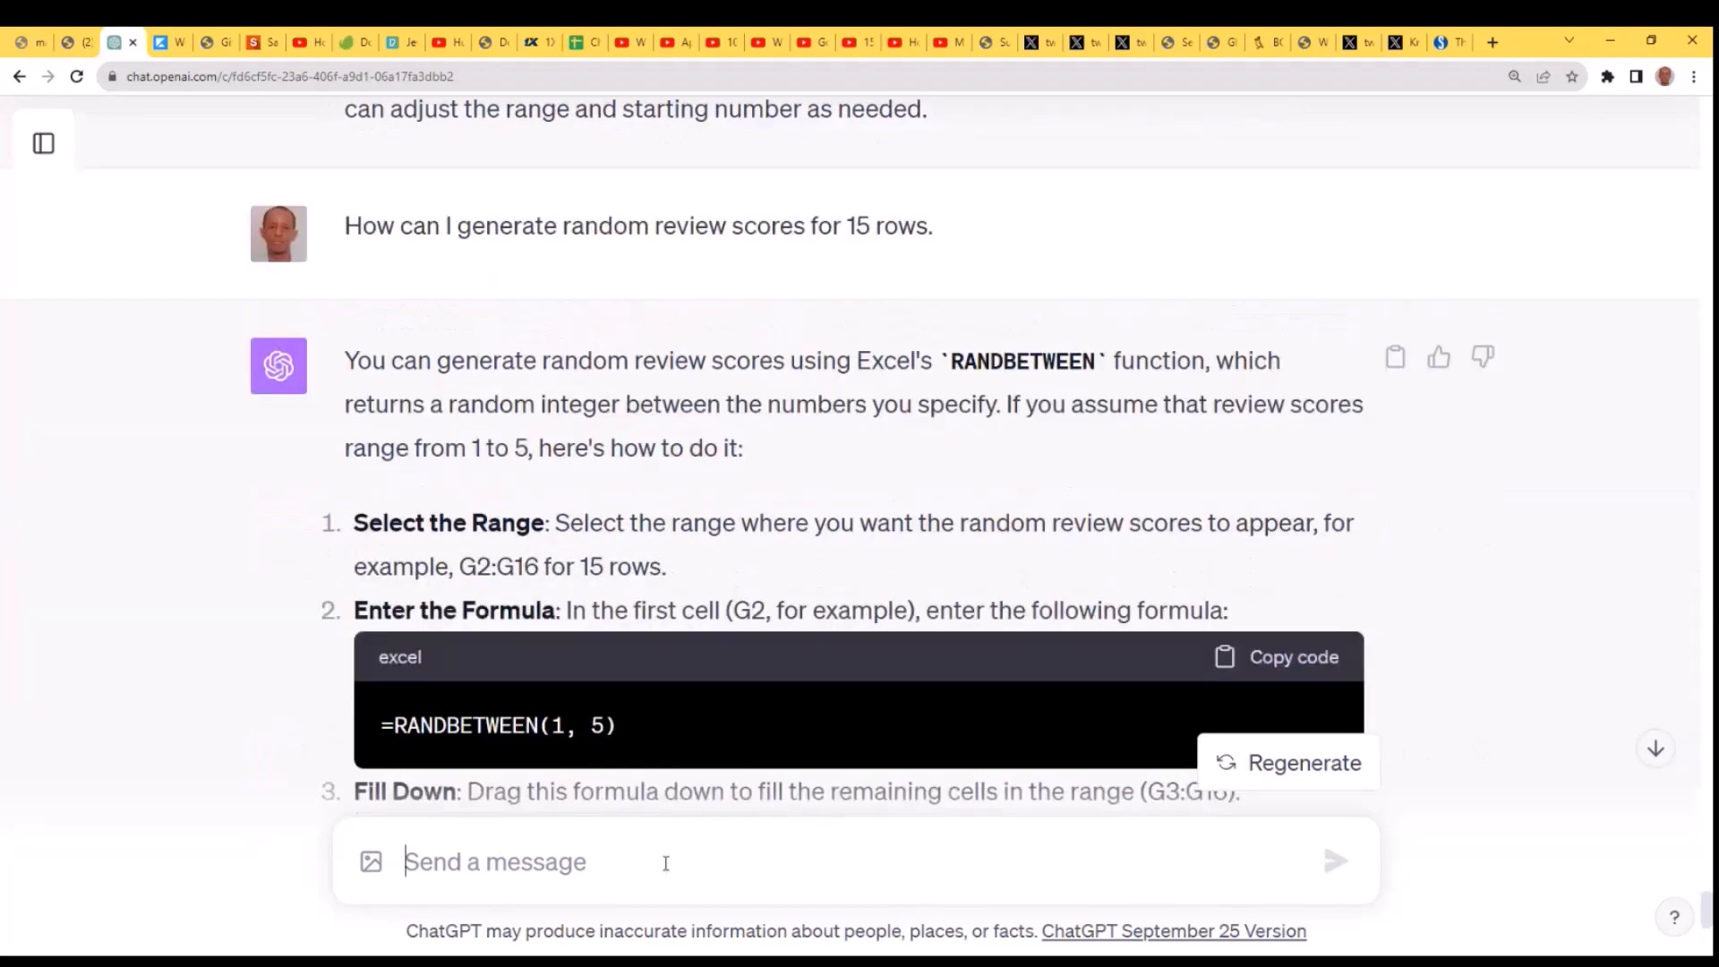
pyautogui.hotkey('ctrl', 'v')
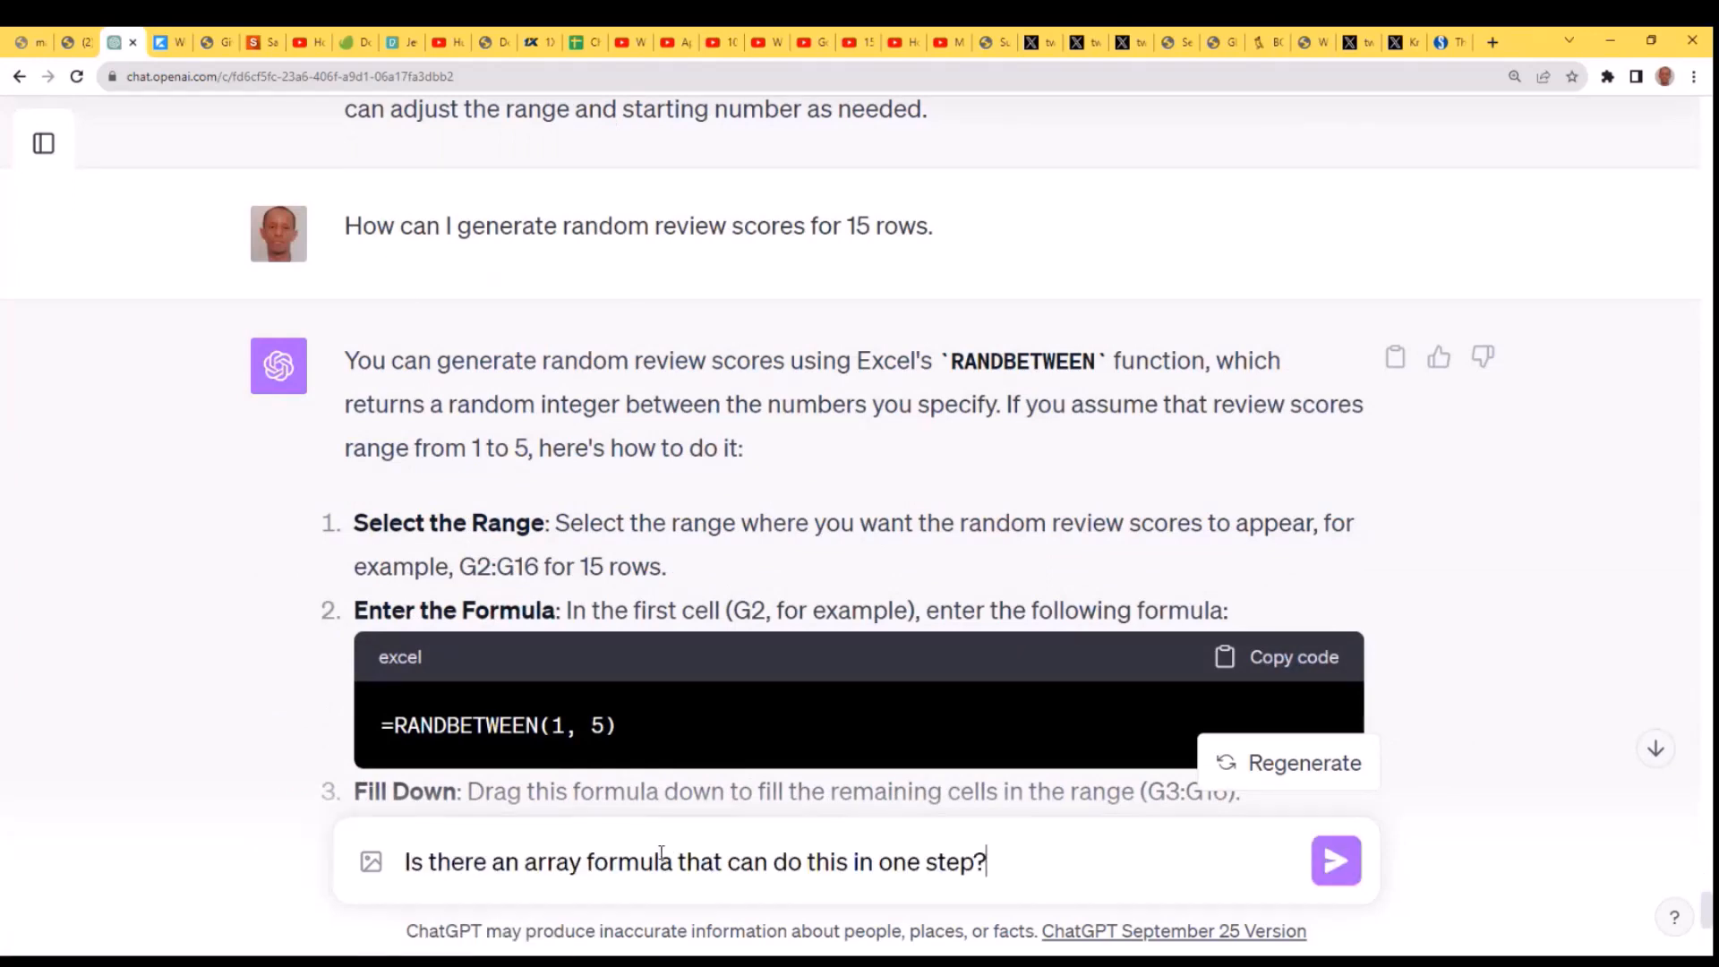
pyautogui.press('Return')
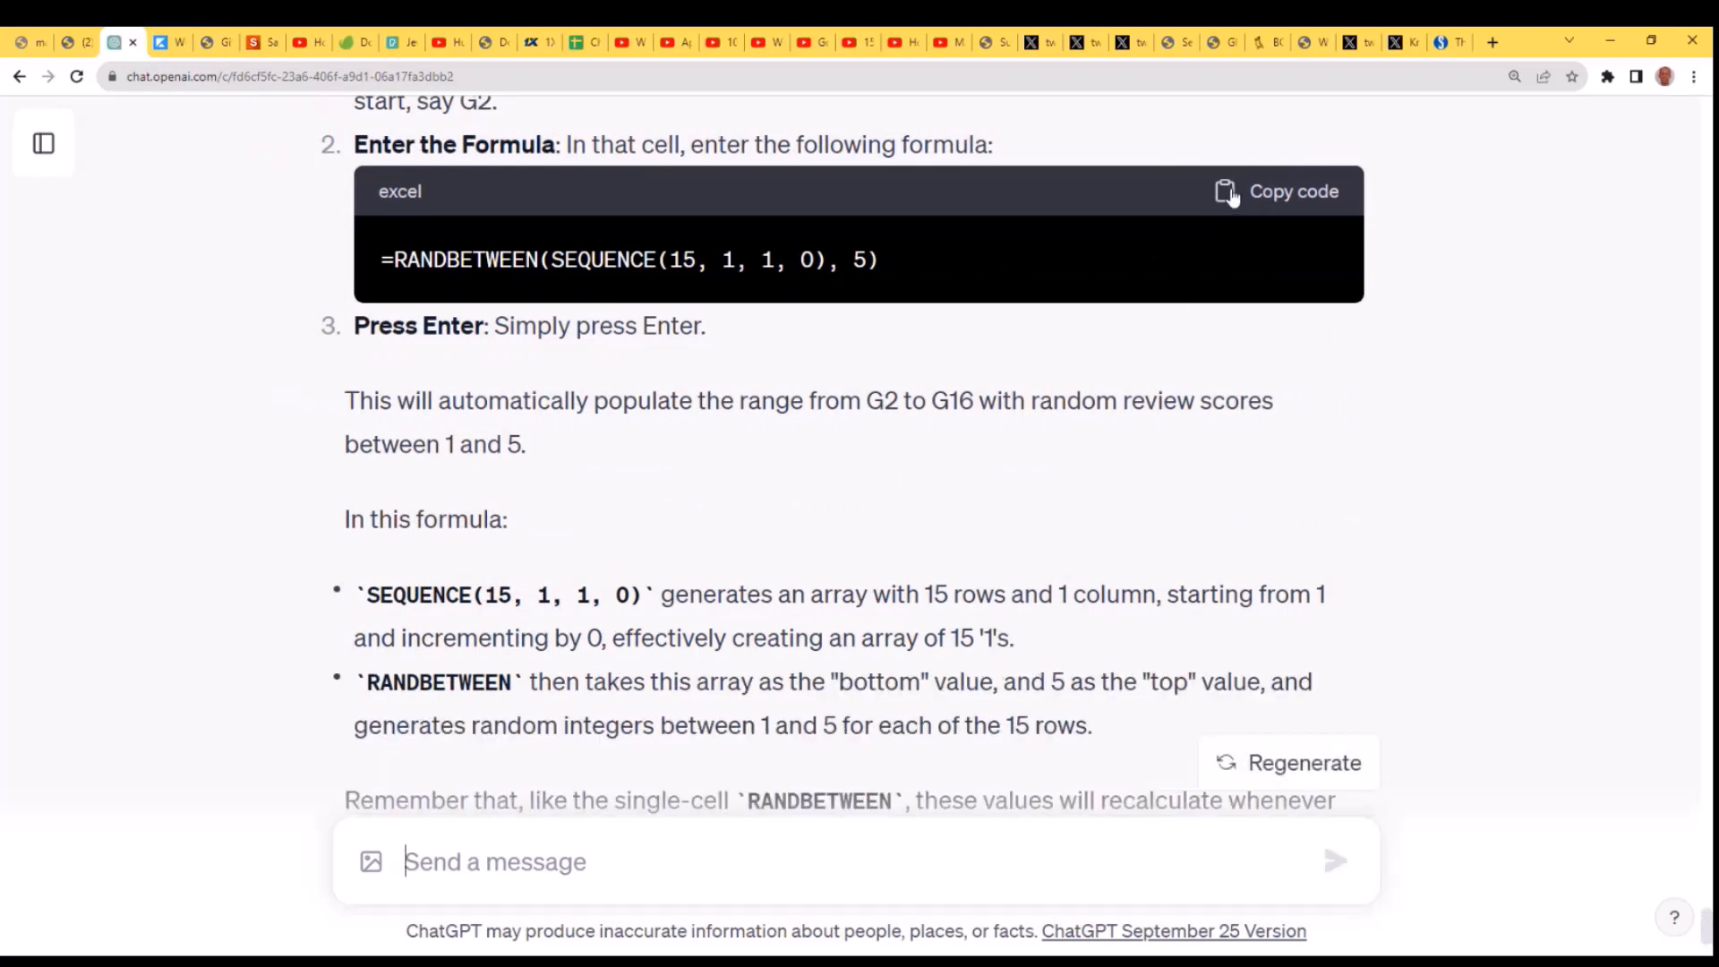
# - Copy the suggested formula =RANDBETWEEN(SEQUENCE(15, 1, 1, 0), 5) and paste it into cell H2 of the Excel sheet
pyautogui.scroll(3, 1197, 349)
pyautogui.scroll(2, 1197, 362)
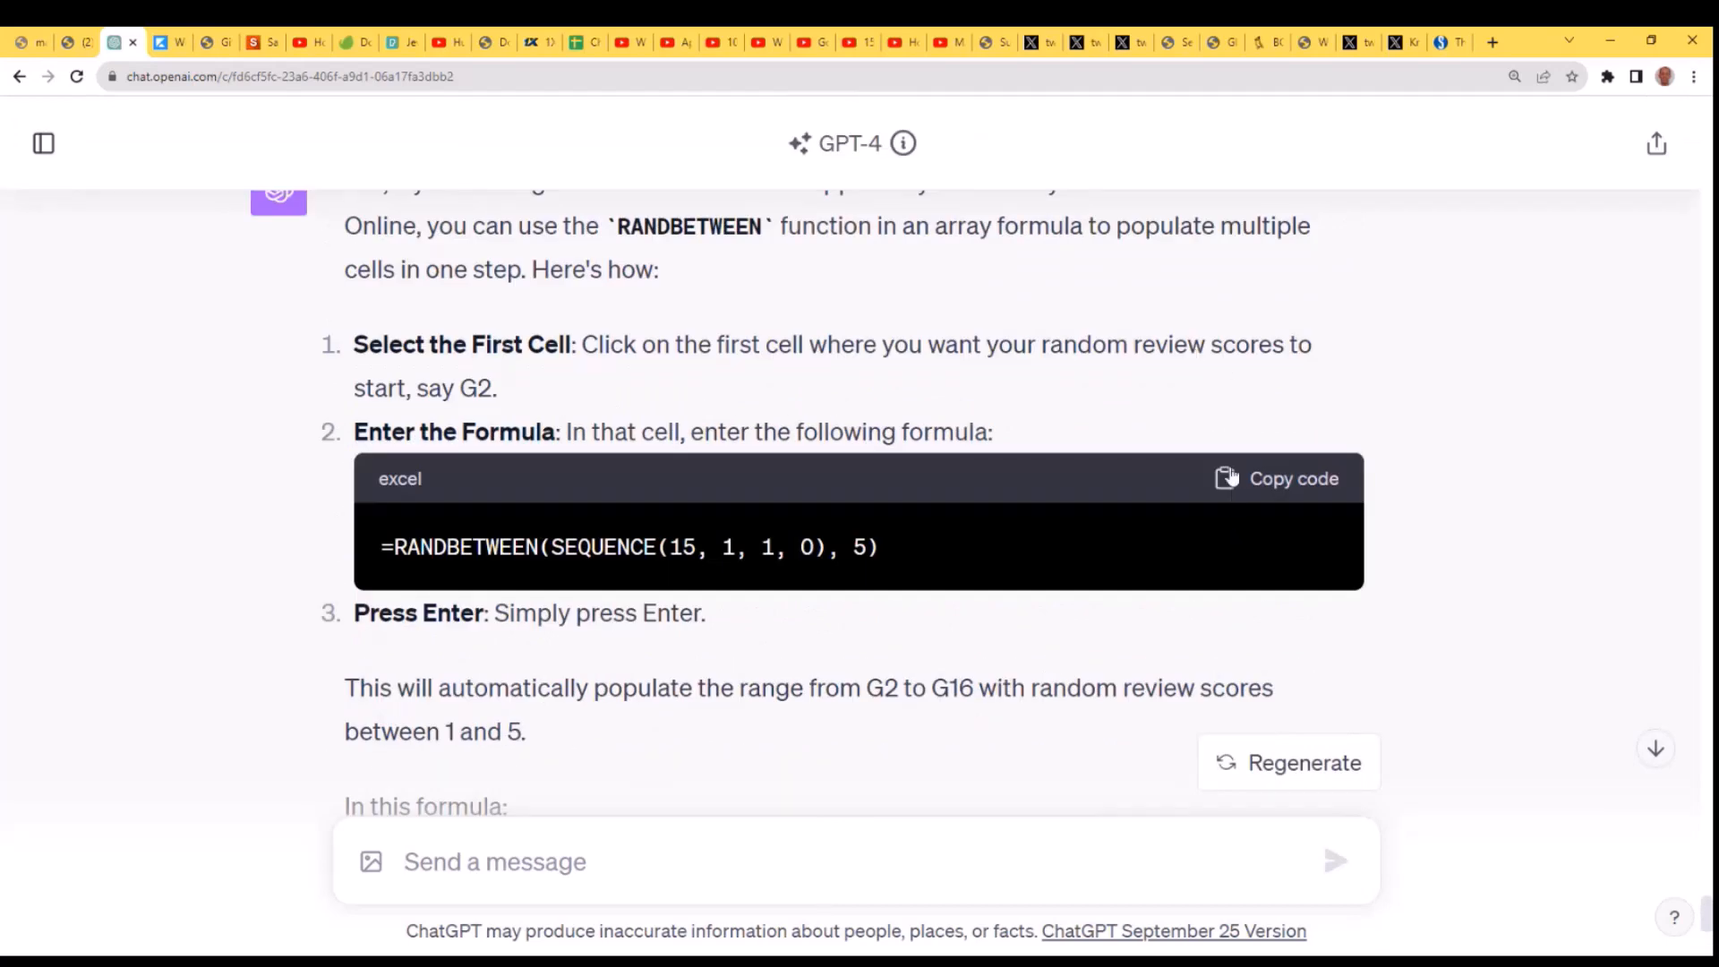
pyautogui.click(1226, 479)
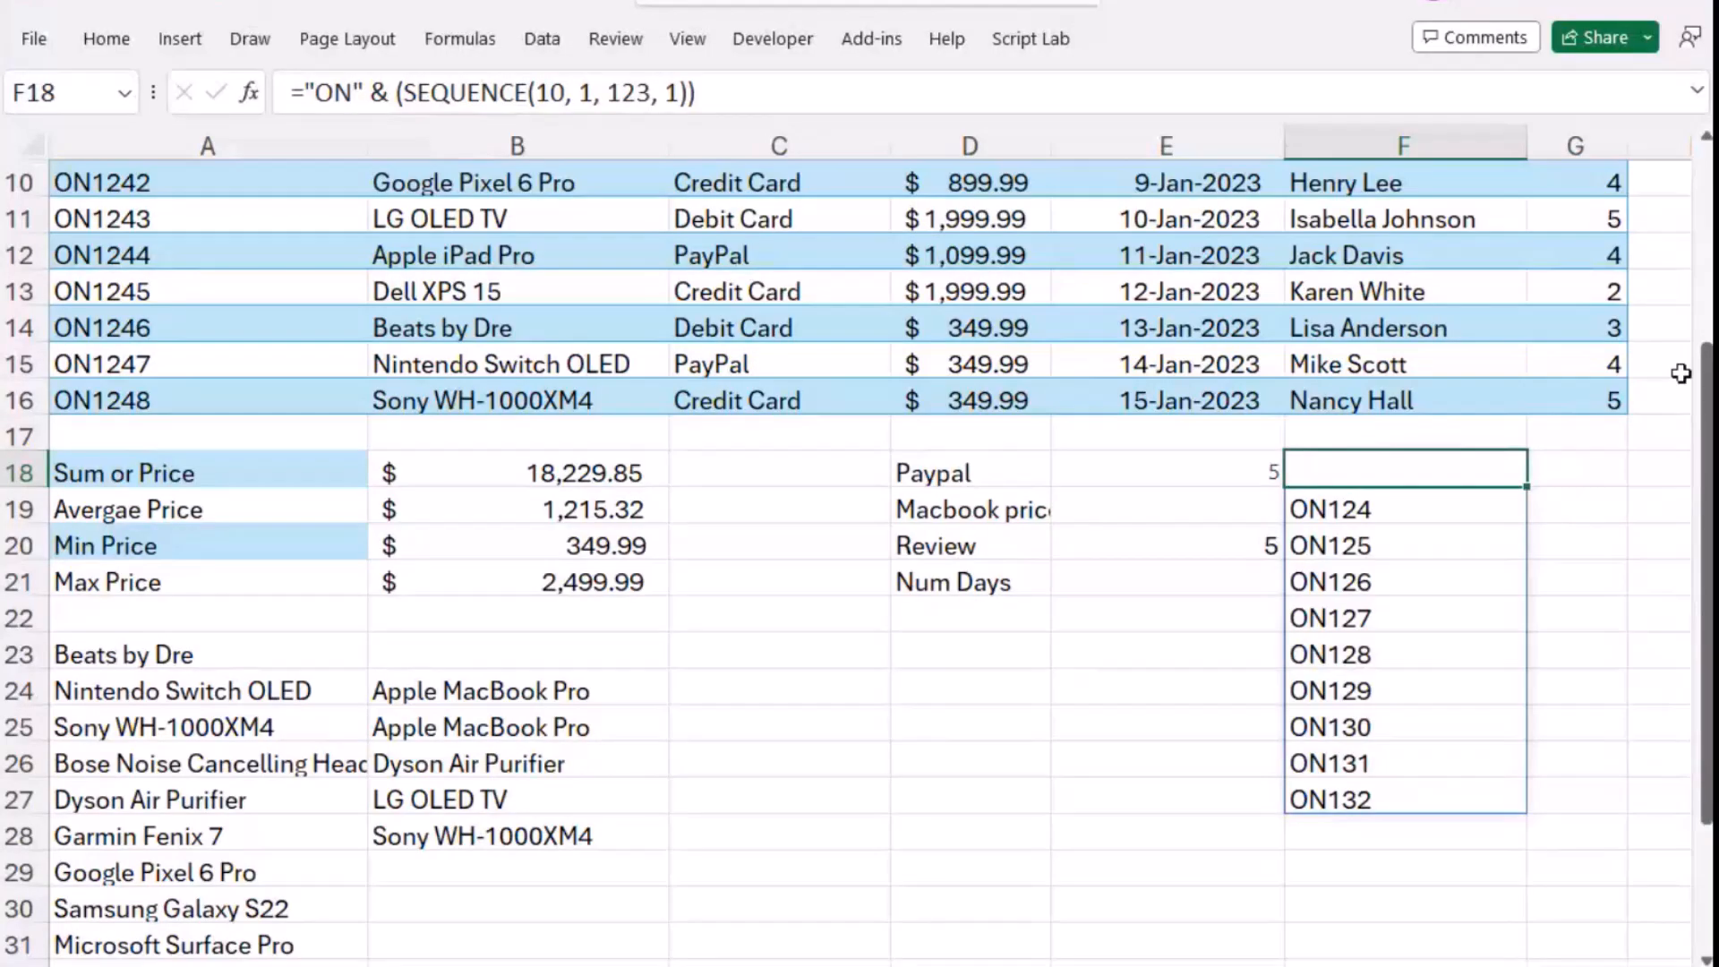
pyautogui.hscroll(2, 1392, 741)
pyautogui.scroll(3, 1392, 740)
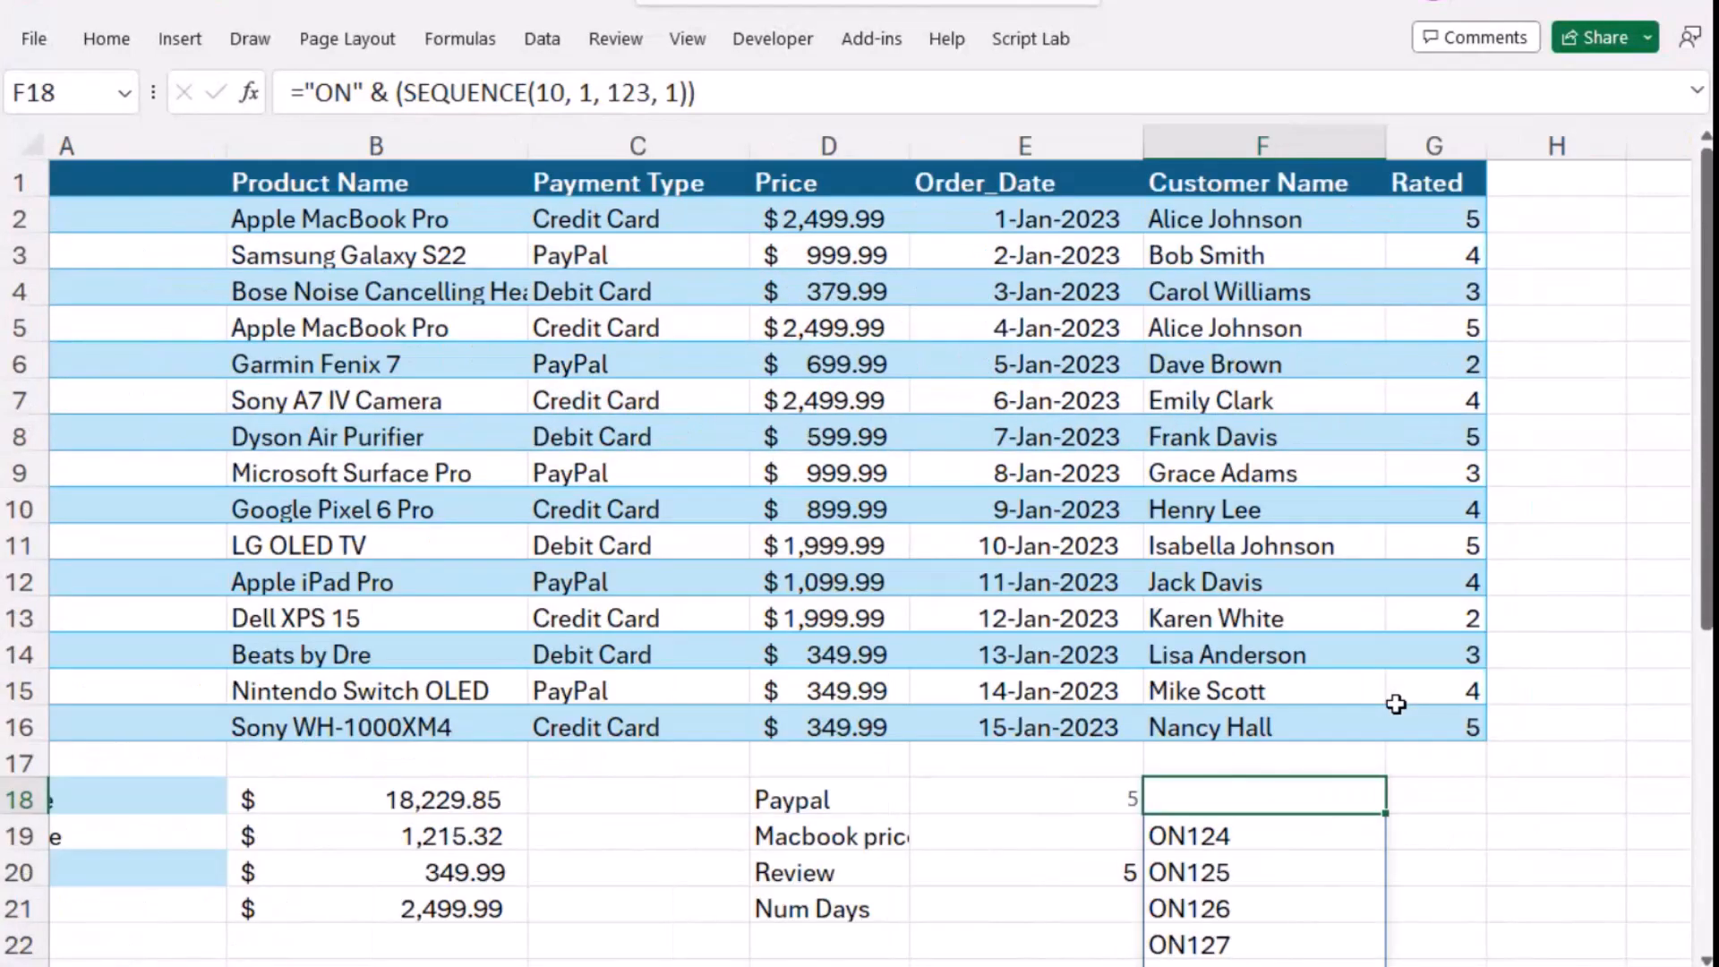
pyautogui.click(1564, 222)
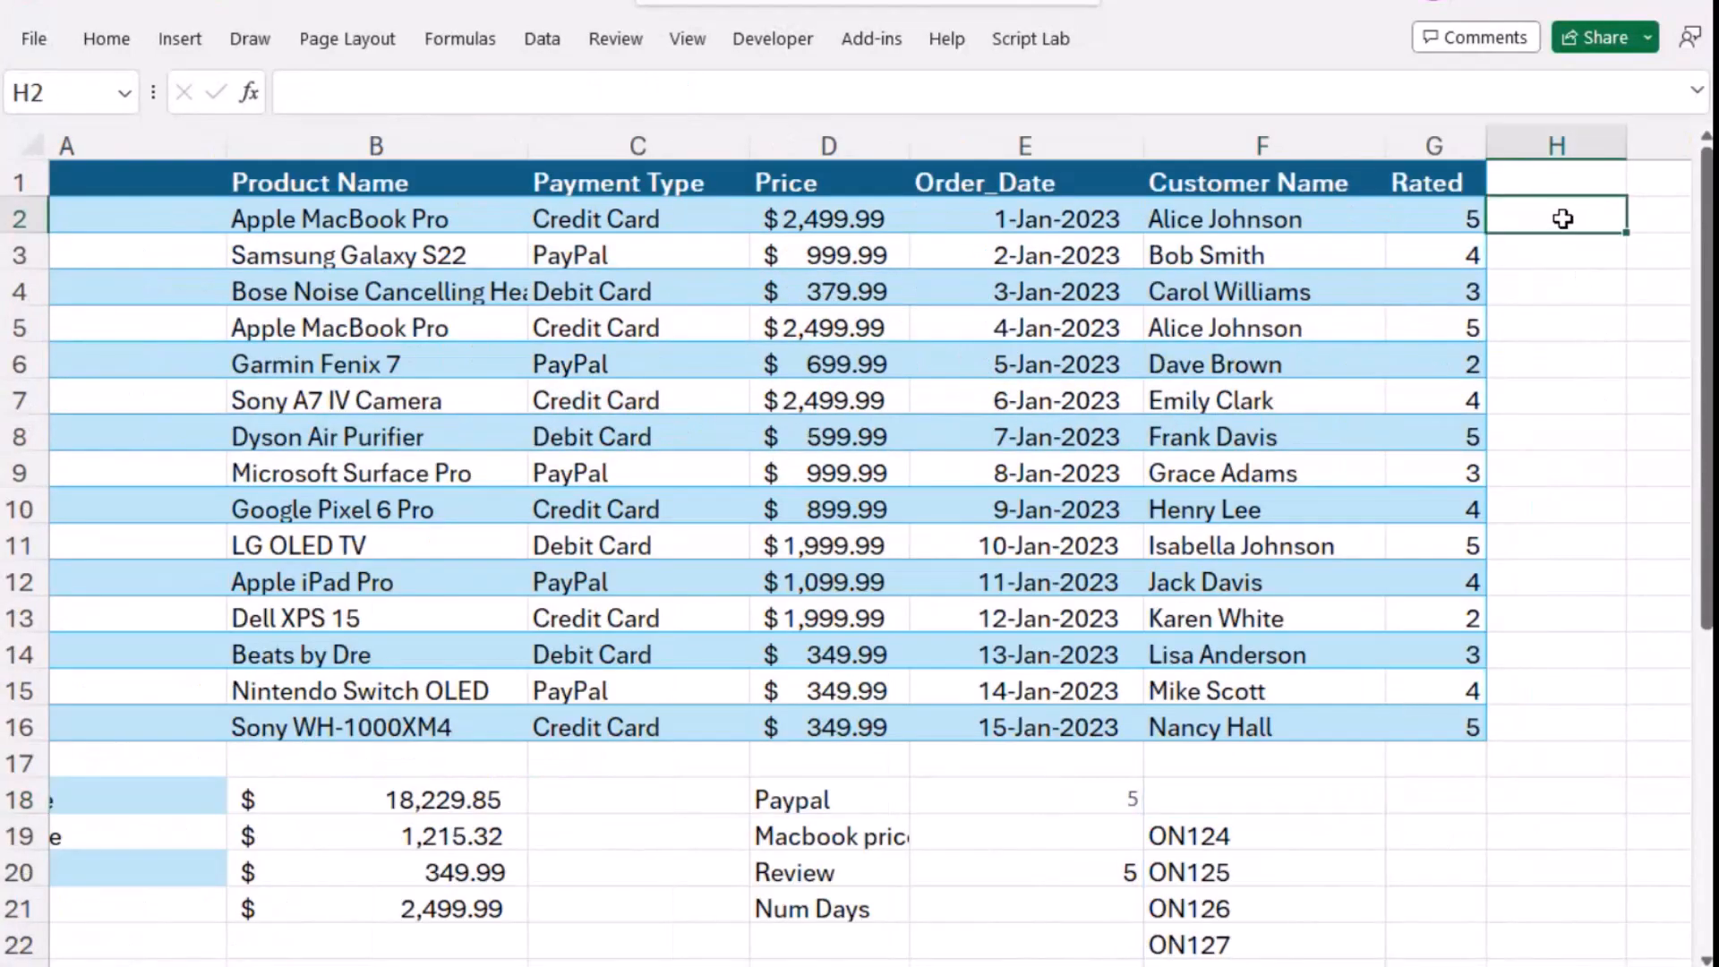
pyautogui.hotkey('ctrl', 'v')
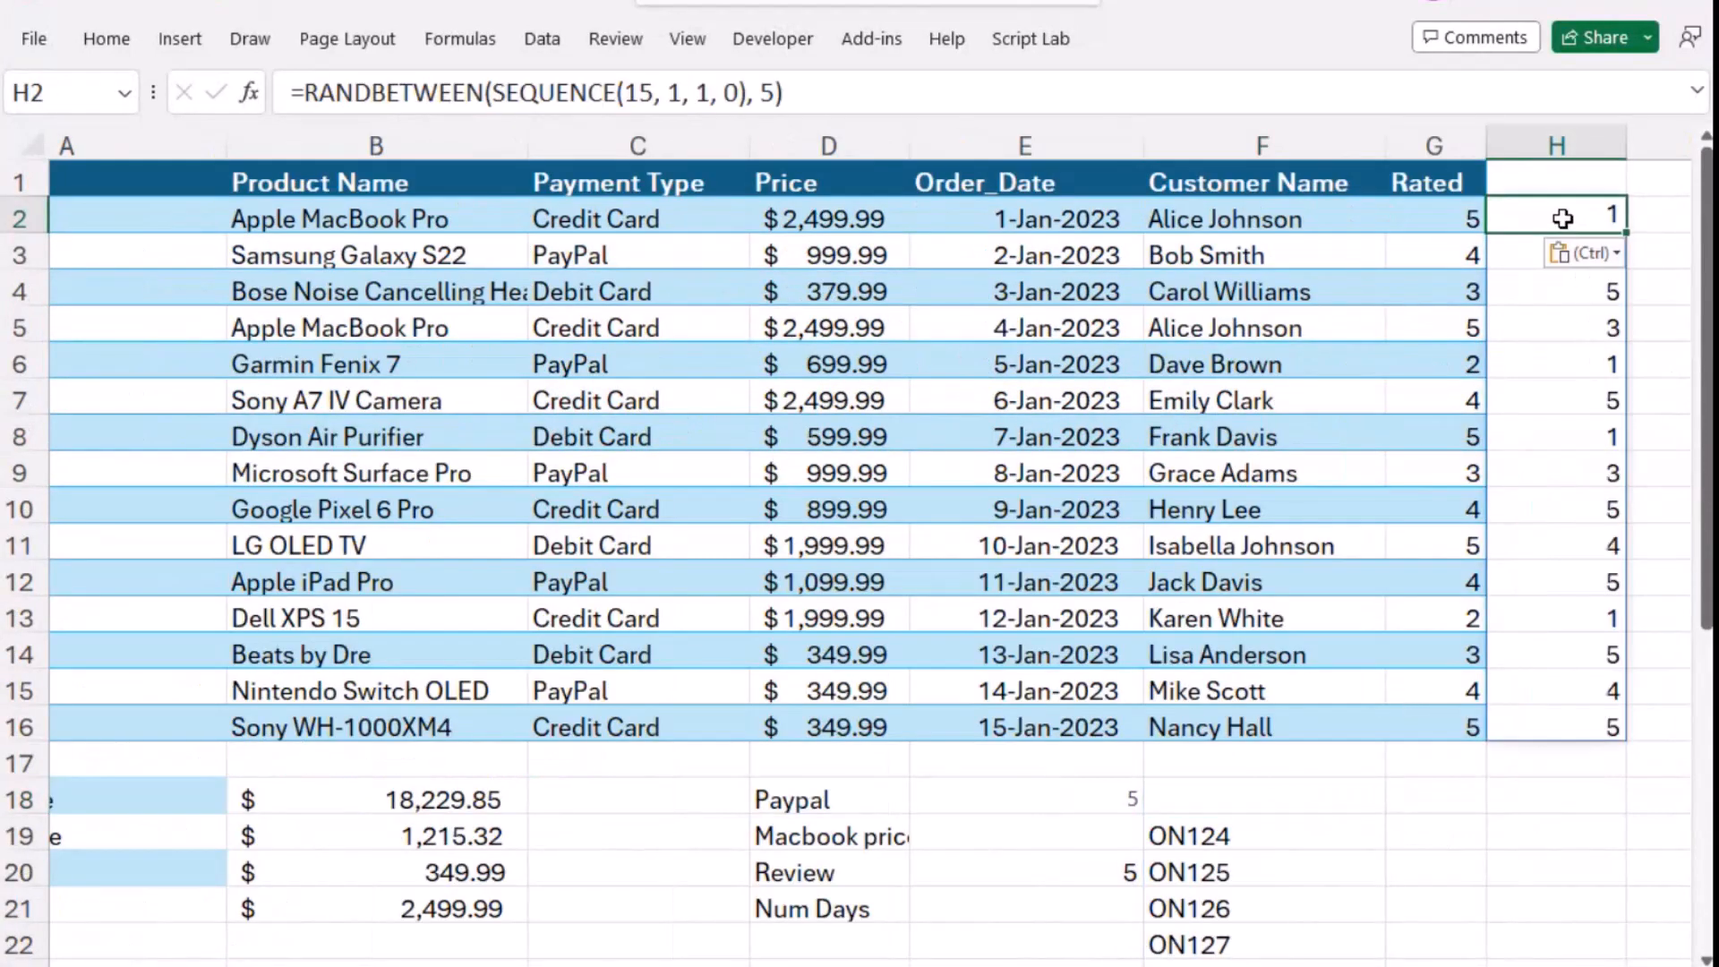
# - Enter the header "Random" in cell H1, above the random scores
pyautogui.click(1532, 180)
pyautogui.write('Rn')
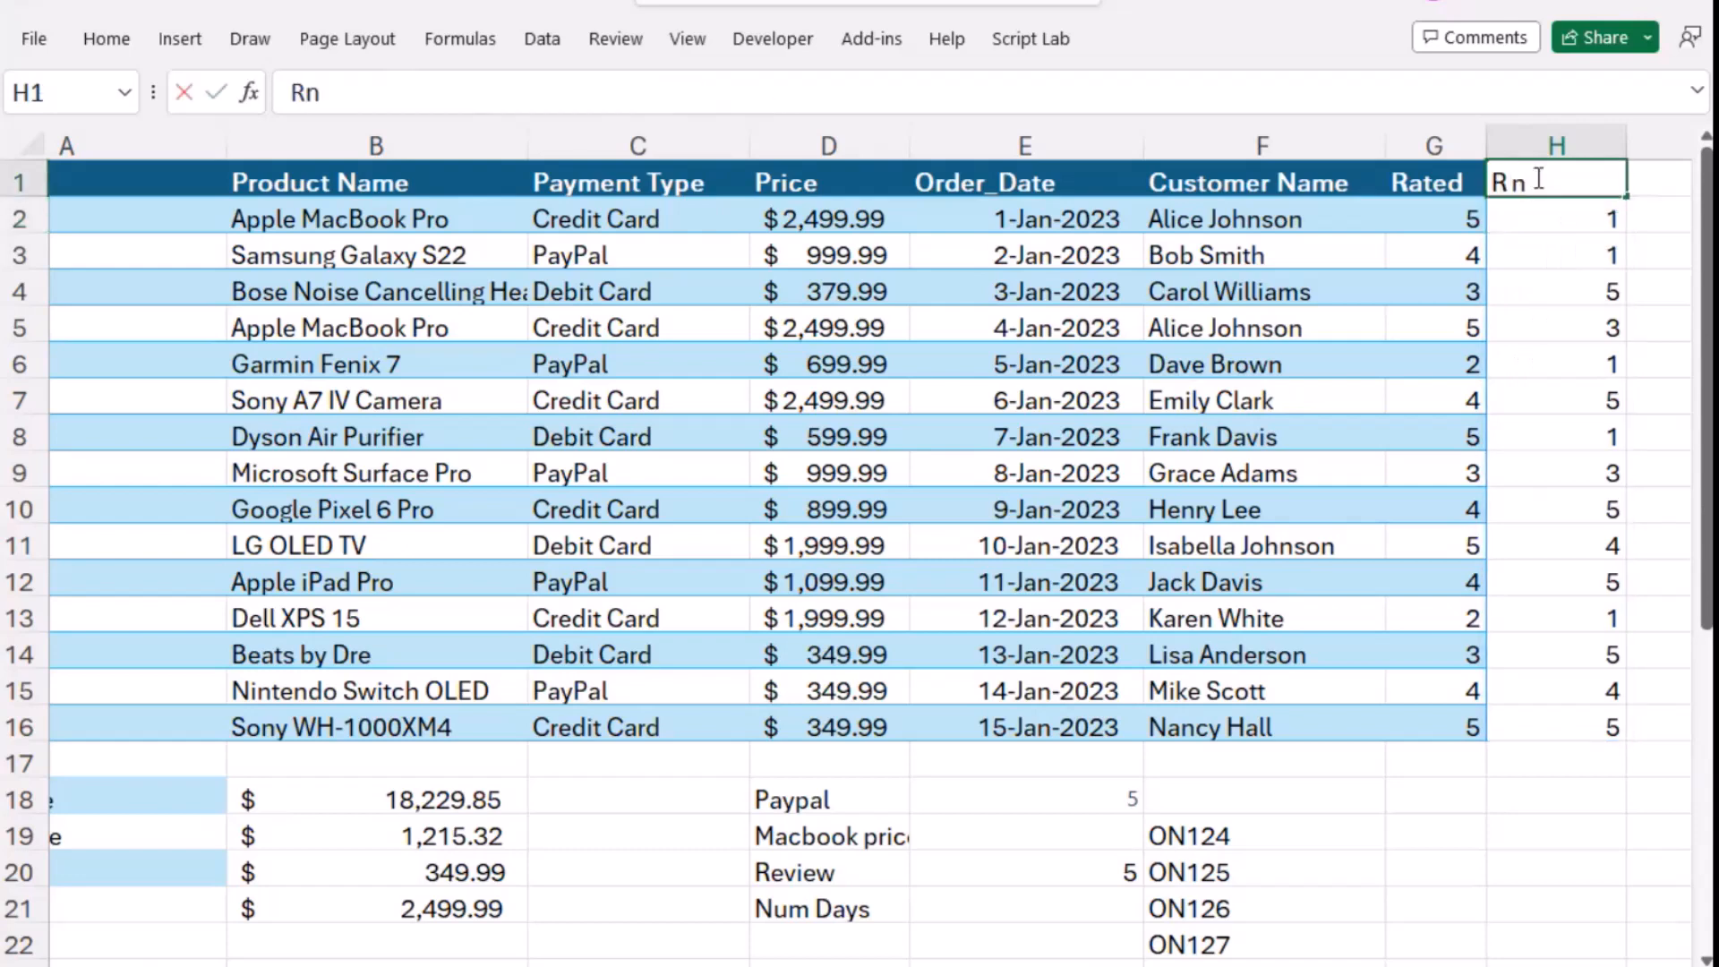
pyautogui.write('adom')
pyautogui.press('BackSpace')
pyautogui.press('BackSpace')
pyautogui.press('BackSpace')
pyautogui.press('BackSpace')
pyautogui.press('BackSpace')
pyautogui.write('andom')
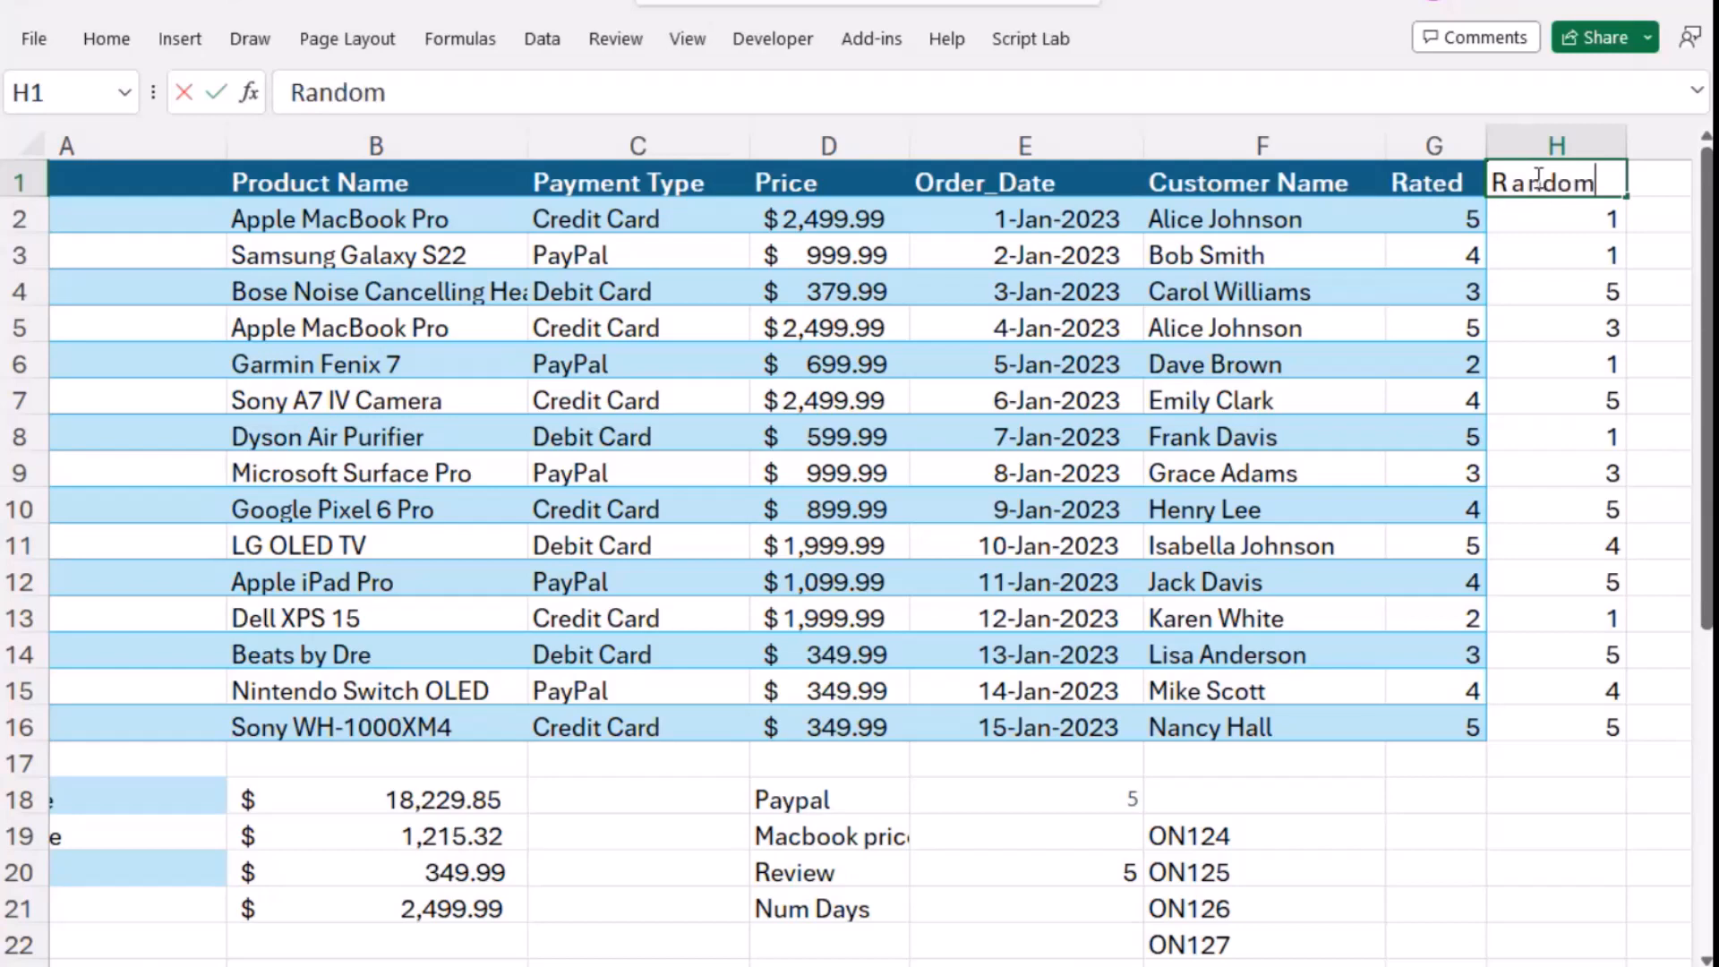
pyautogui.press('Return')
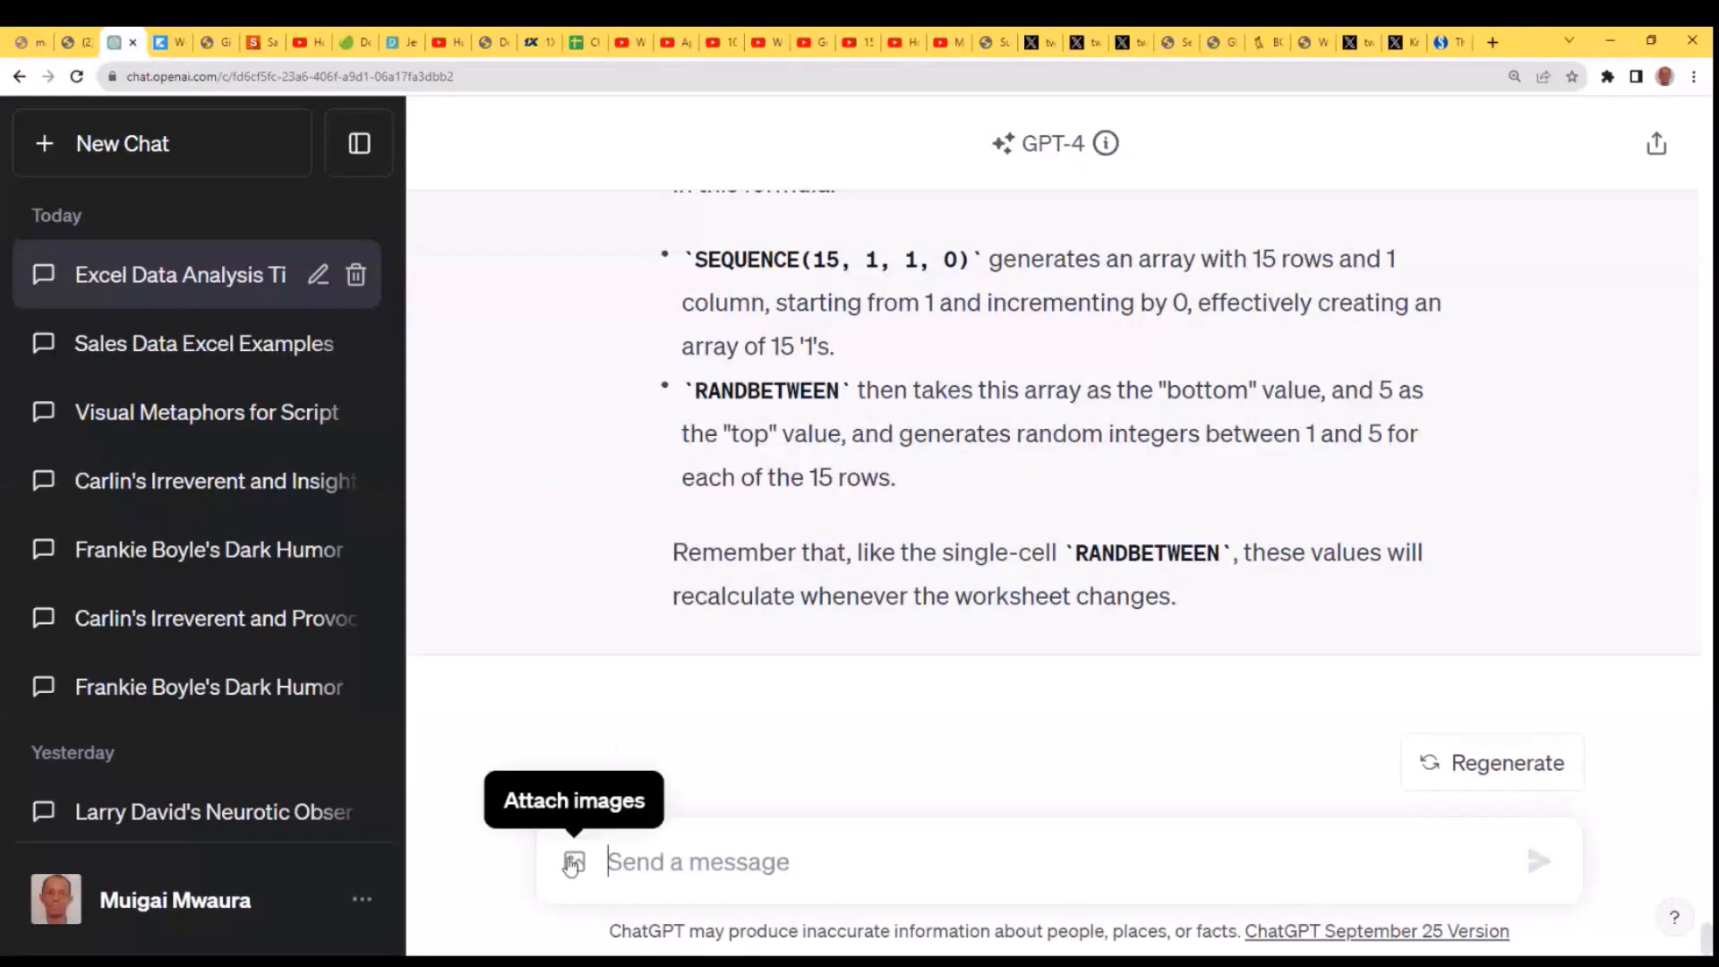
# - Switch to ChatGPT and collapse the chat history sidebar
pyautogui.click(376, 160)
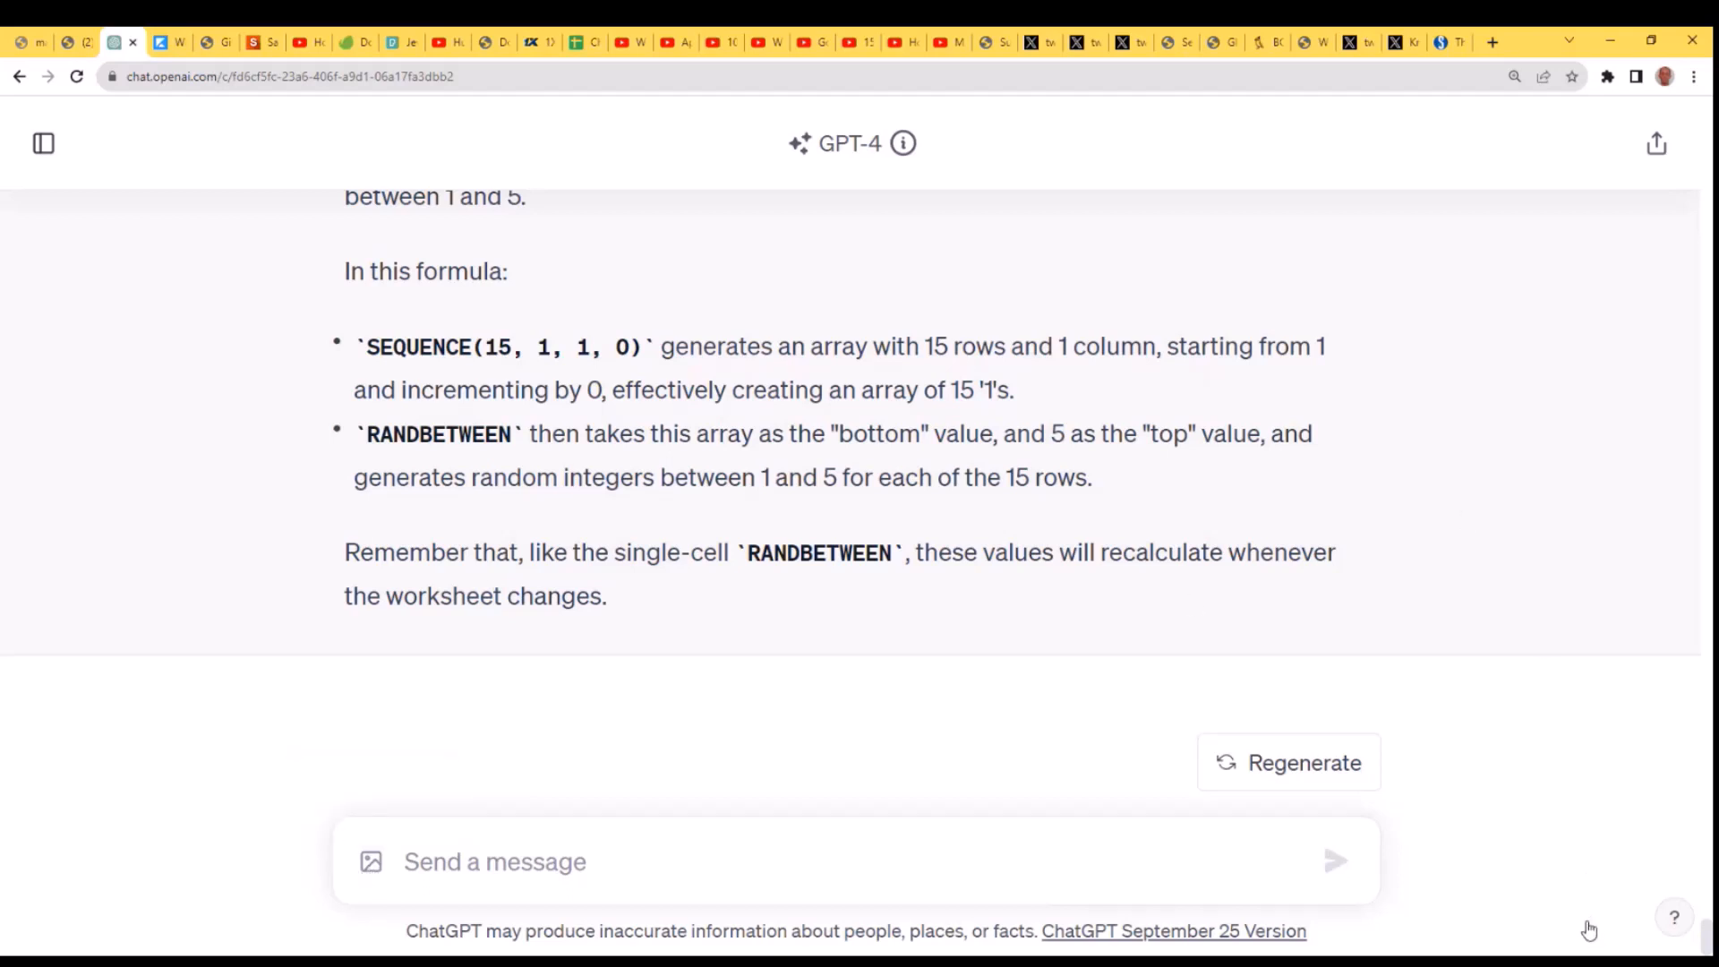
pyautogui.click(730, 870)
pyautogui.write('=RANDBETWEEN(SEQUENCE(15, 1, 1, 0), 5)')
pyautogui.moveTo(881, 824); pyautogui.dragTo(261, 706)
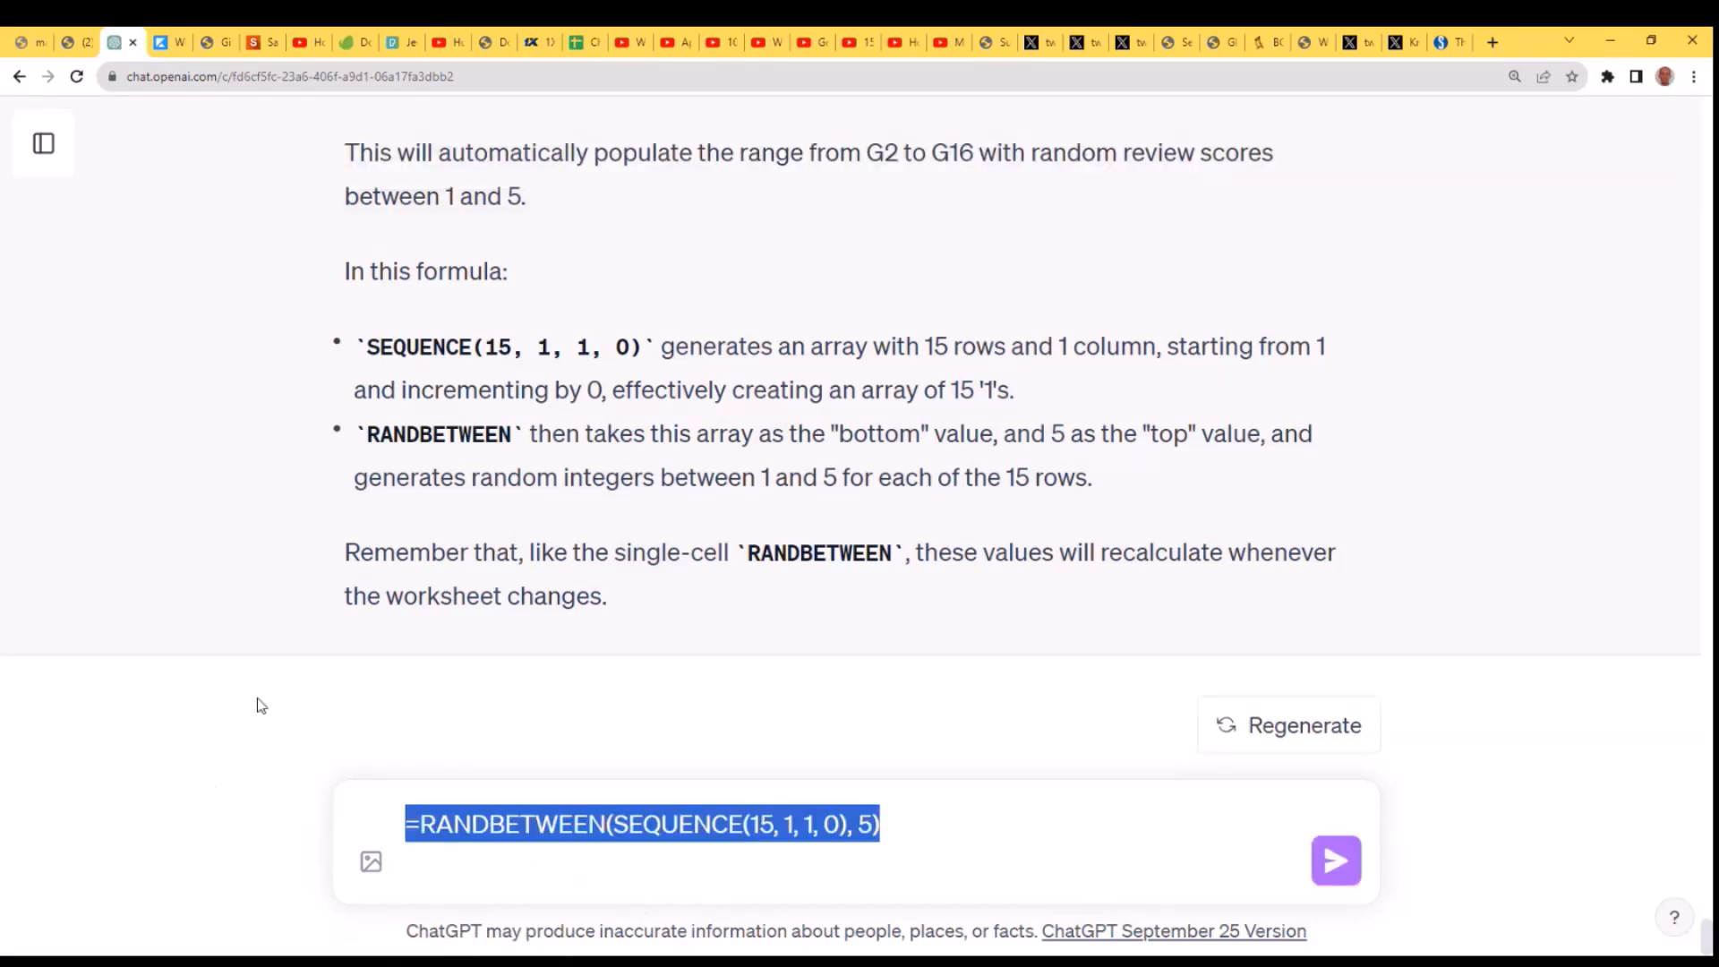
pyautogui.press('BackSpace')
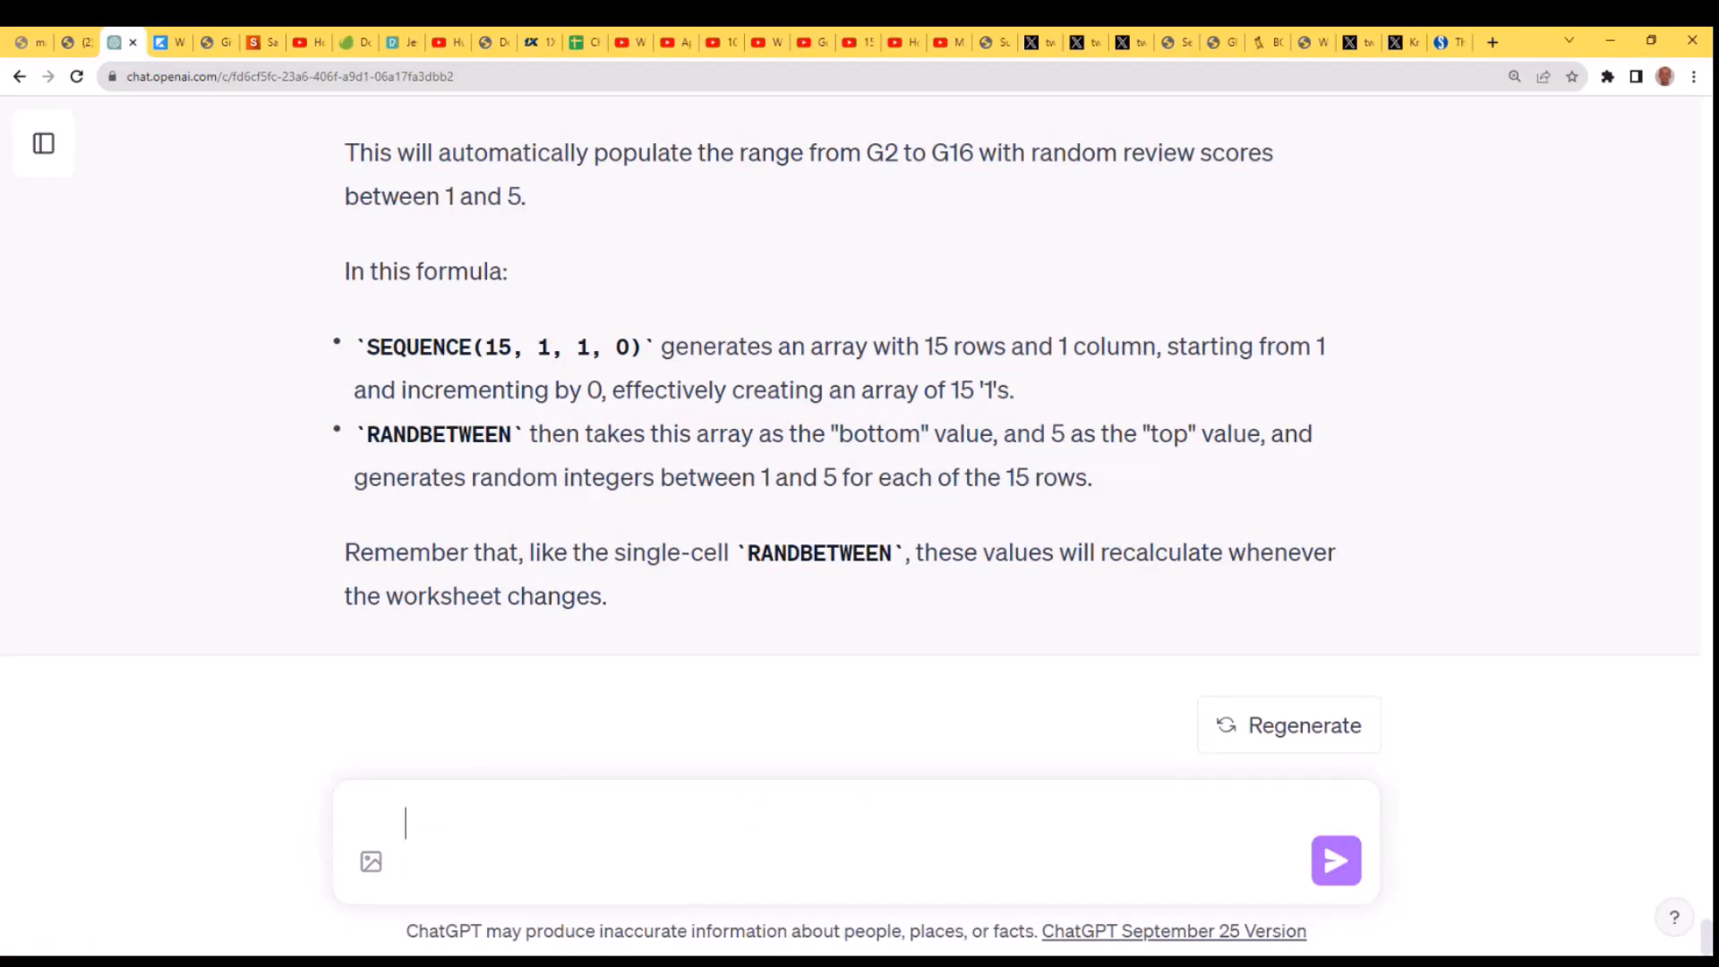
# - Switch to the Excel sheet and enter "Shipping Cost" as the header in cell H1
pyautogui.hotkey('alt', 'Tab')
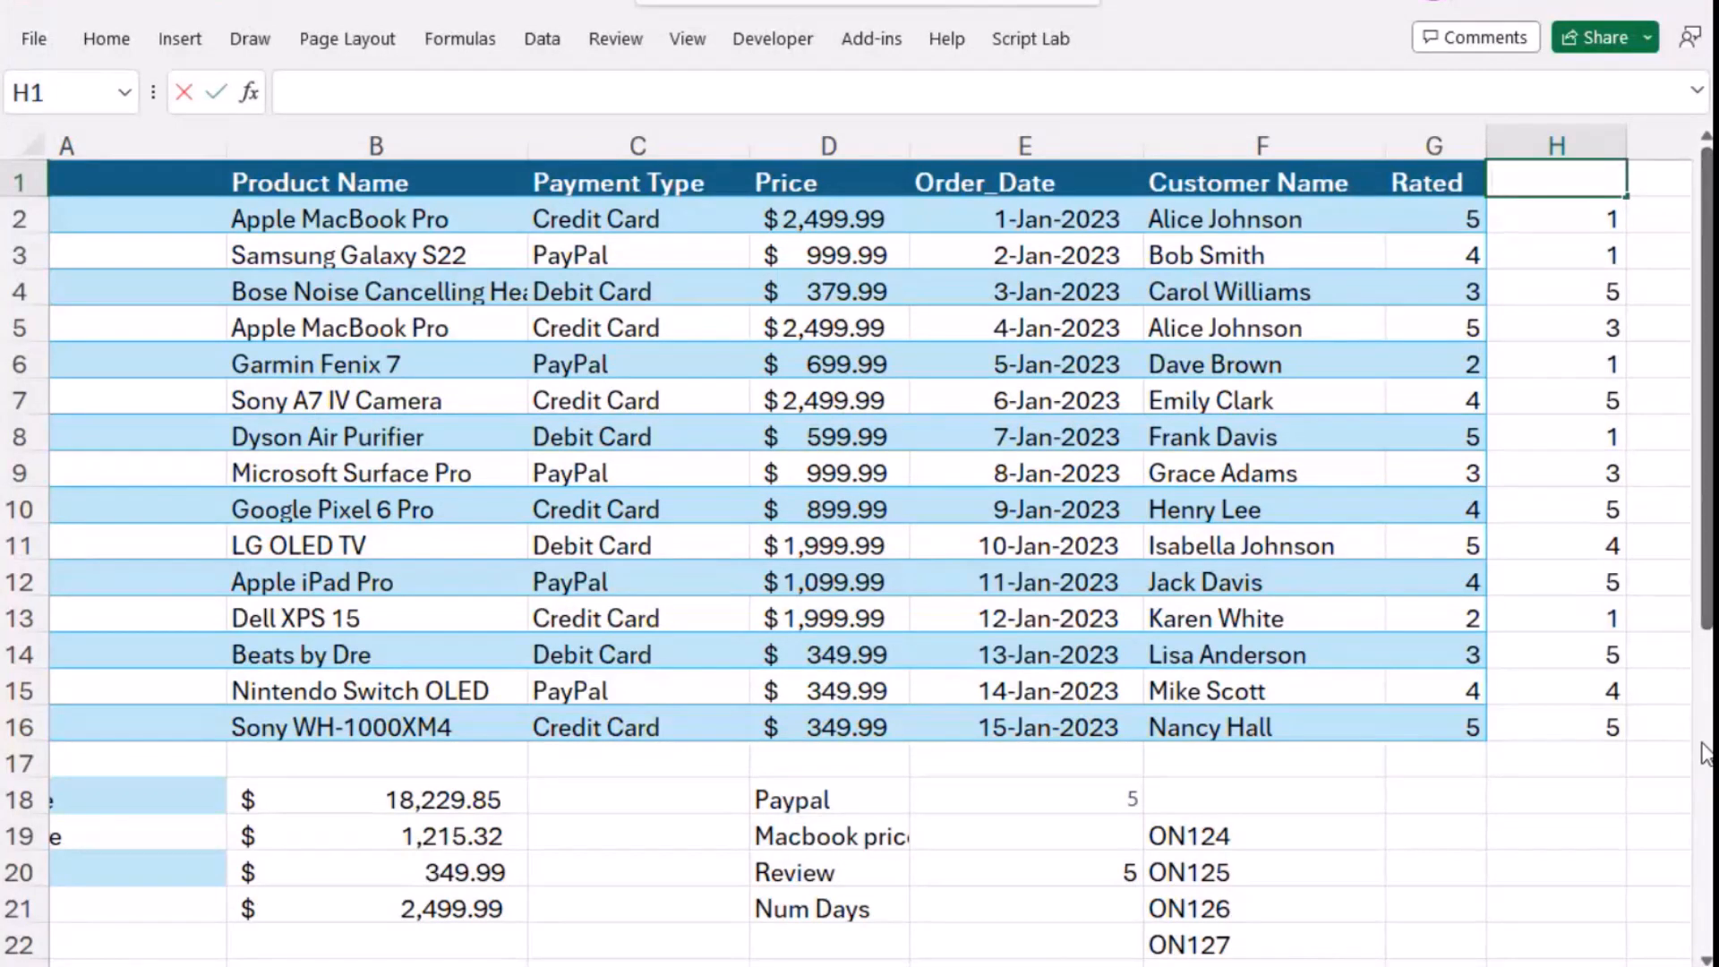
pyautogui.write('Shippin')
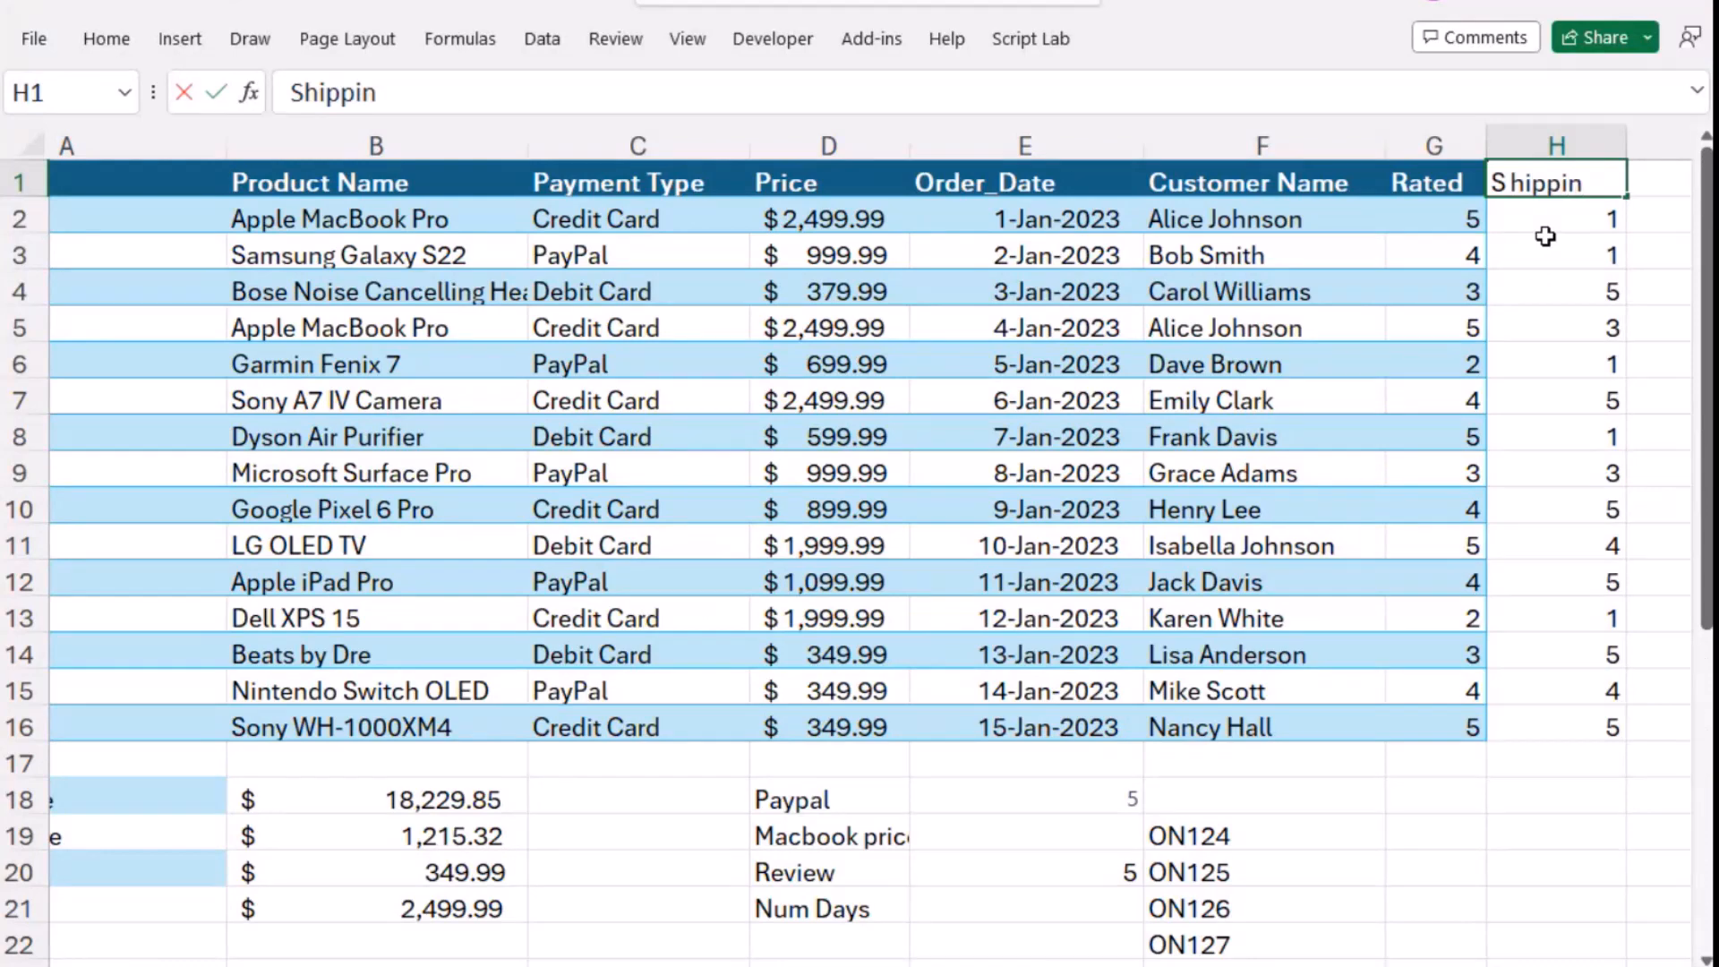
pyautogui.write('gCost')
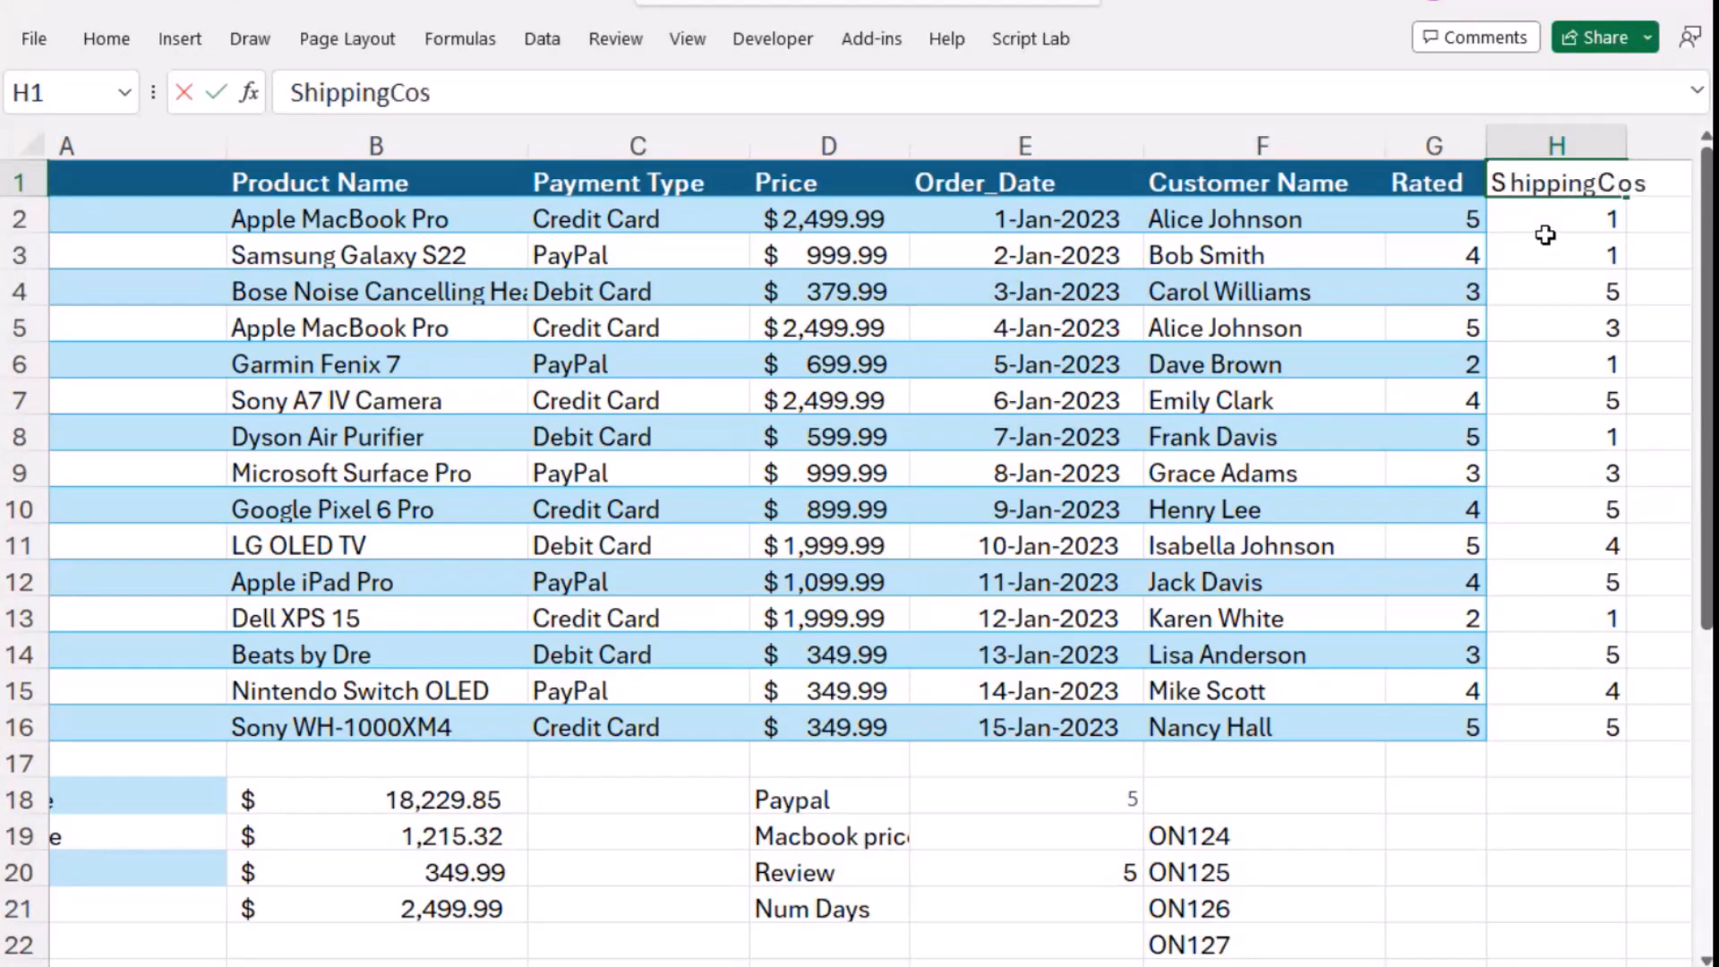
pyautogui.click(1599, 182)
# - Set the upper limit of the RANDBETWEEN formula in cell H2 to 15
pyautogui.click(1586, 220)
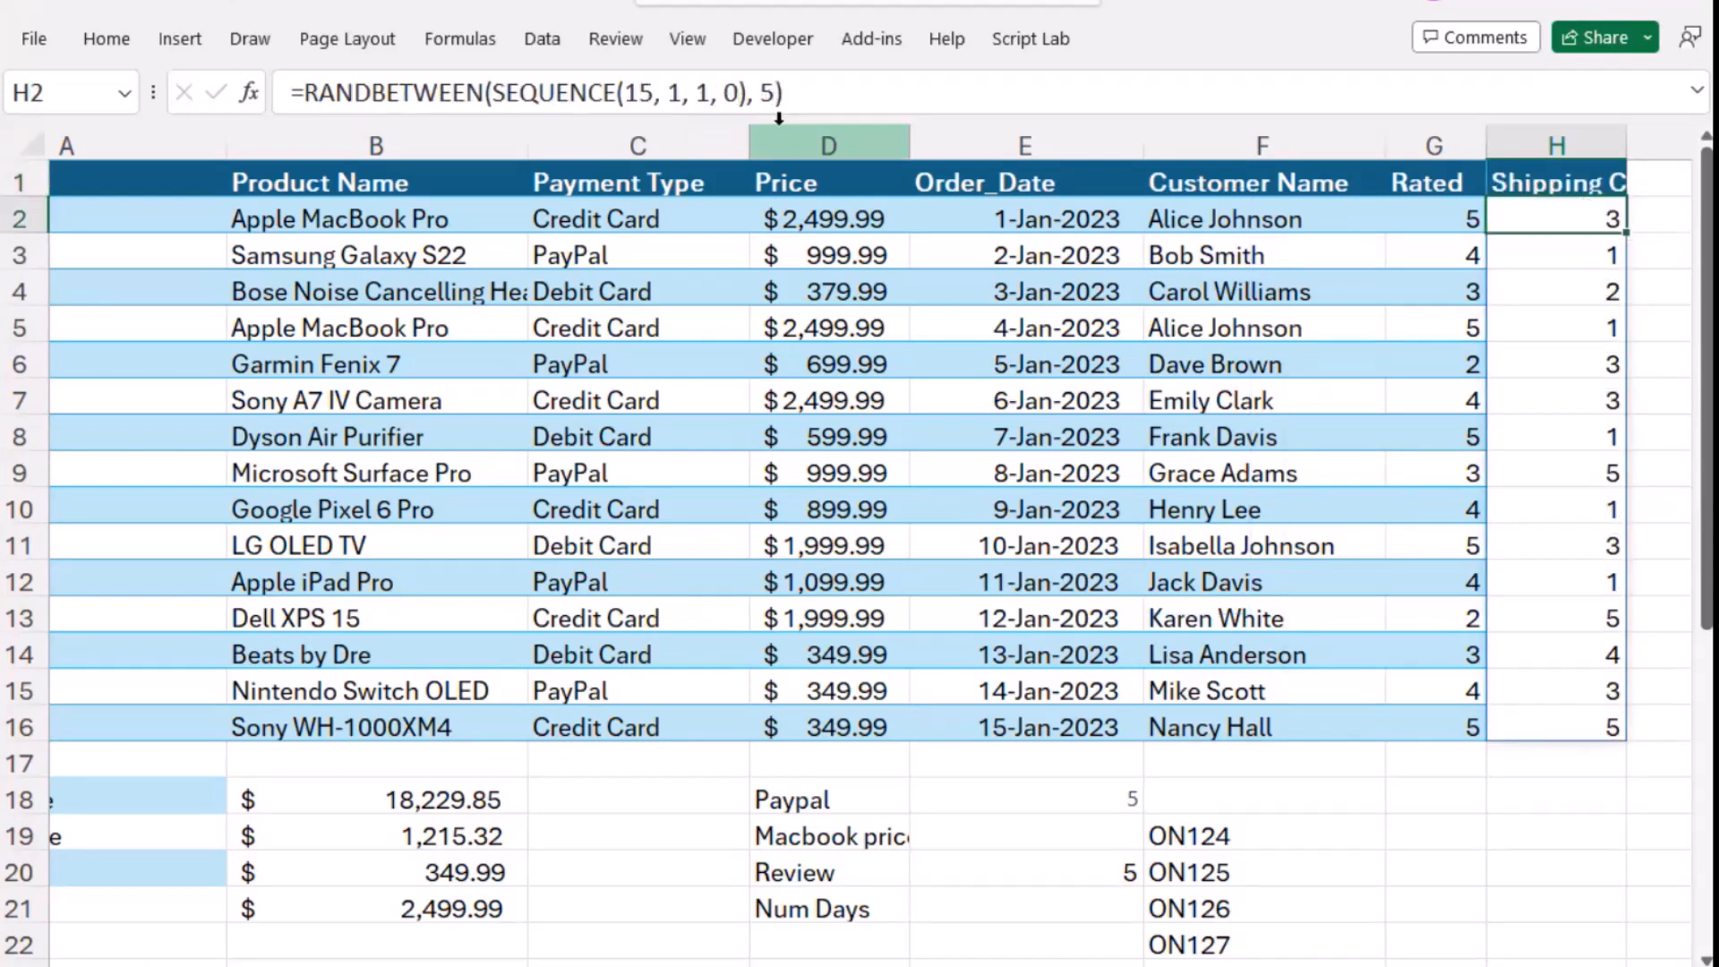
pyautogui.click(775, 93)
pyautogui.click(762, 93)
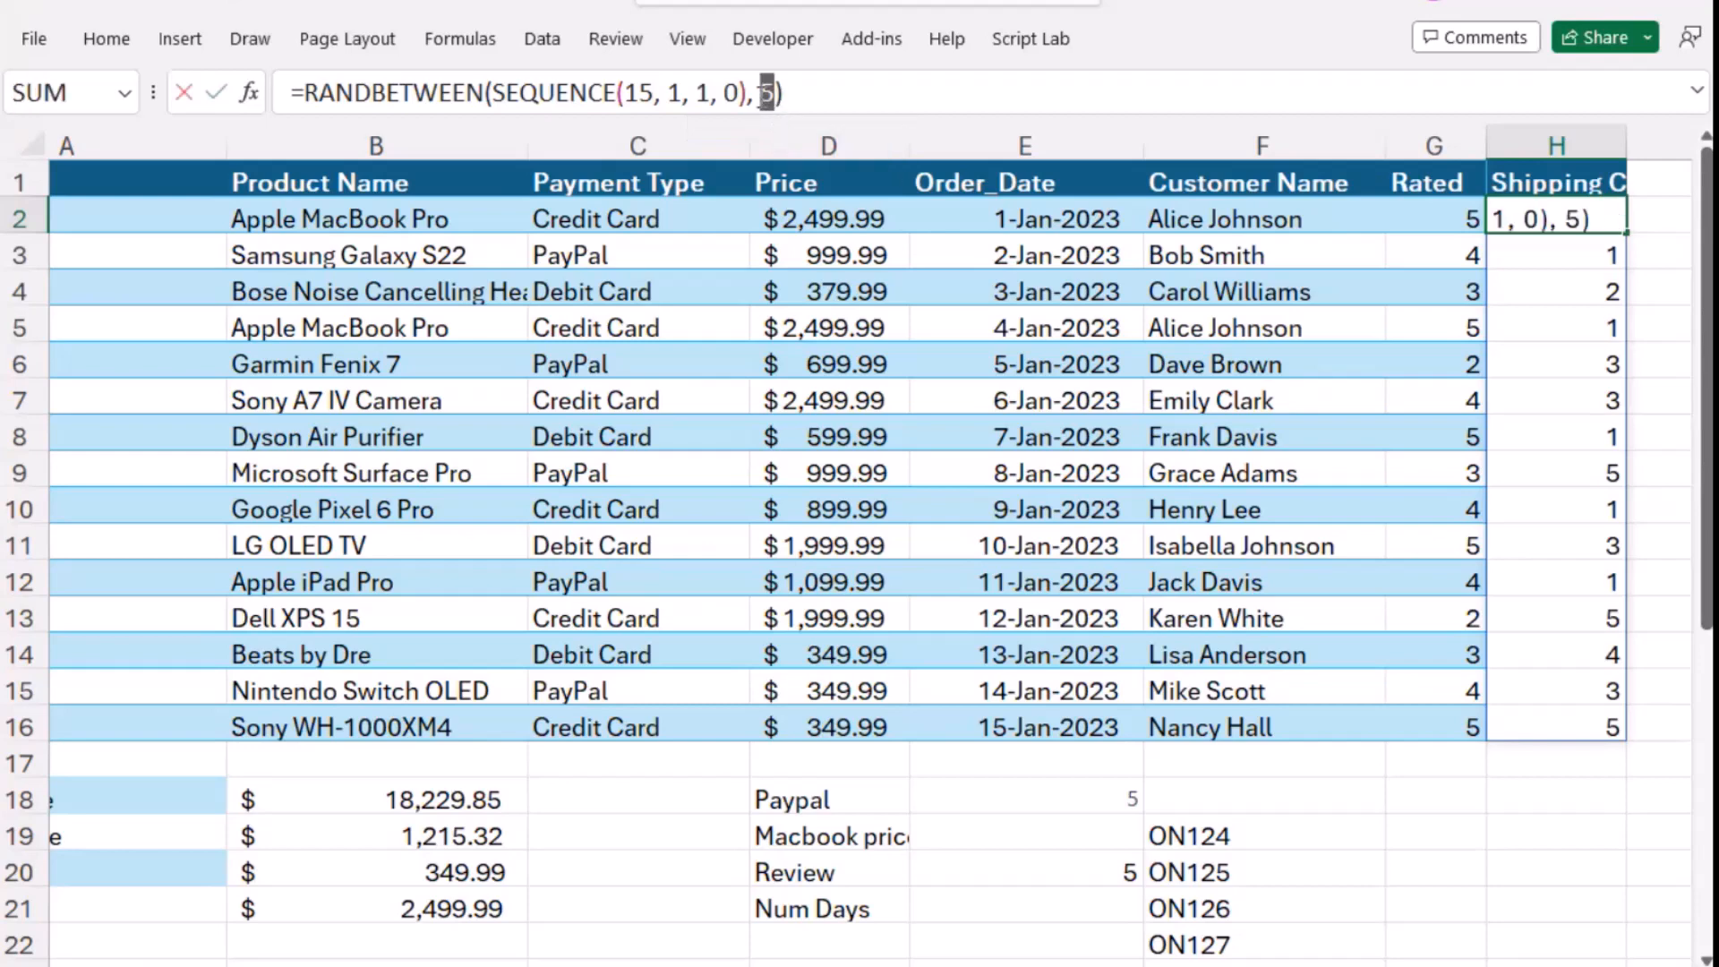
pyautogui.write('1')
pyautogui.press('Return')
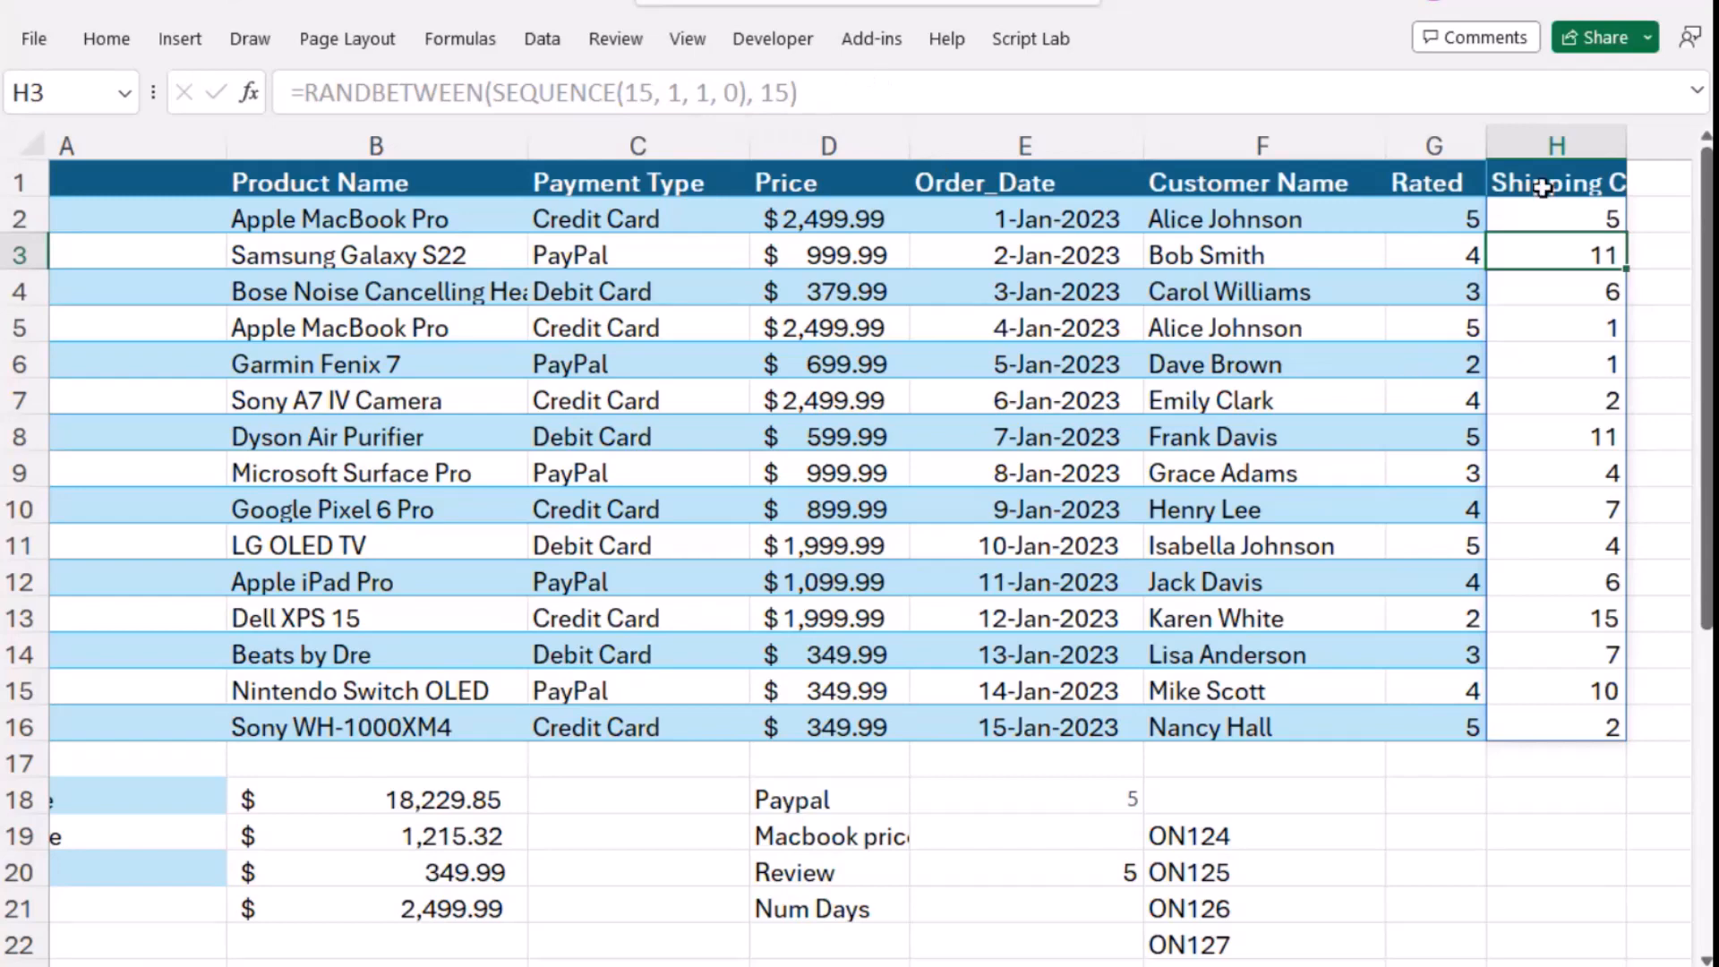
# - Format the shipping costs in H2:H16 as dollar amounts with the accounting number format
pyautogui.moveTo(1546, 215); pyautogui.dragTo(1562, 717)
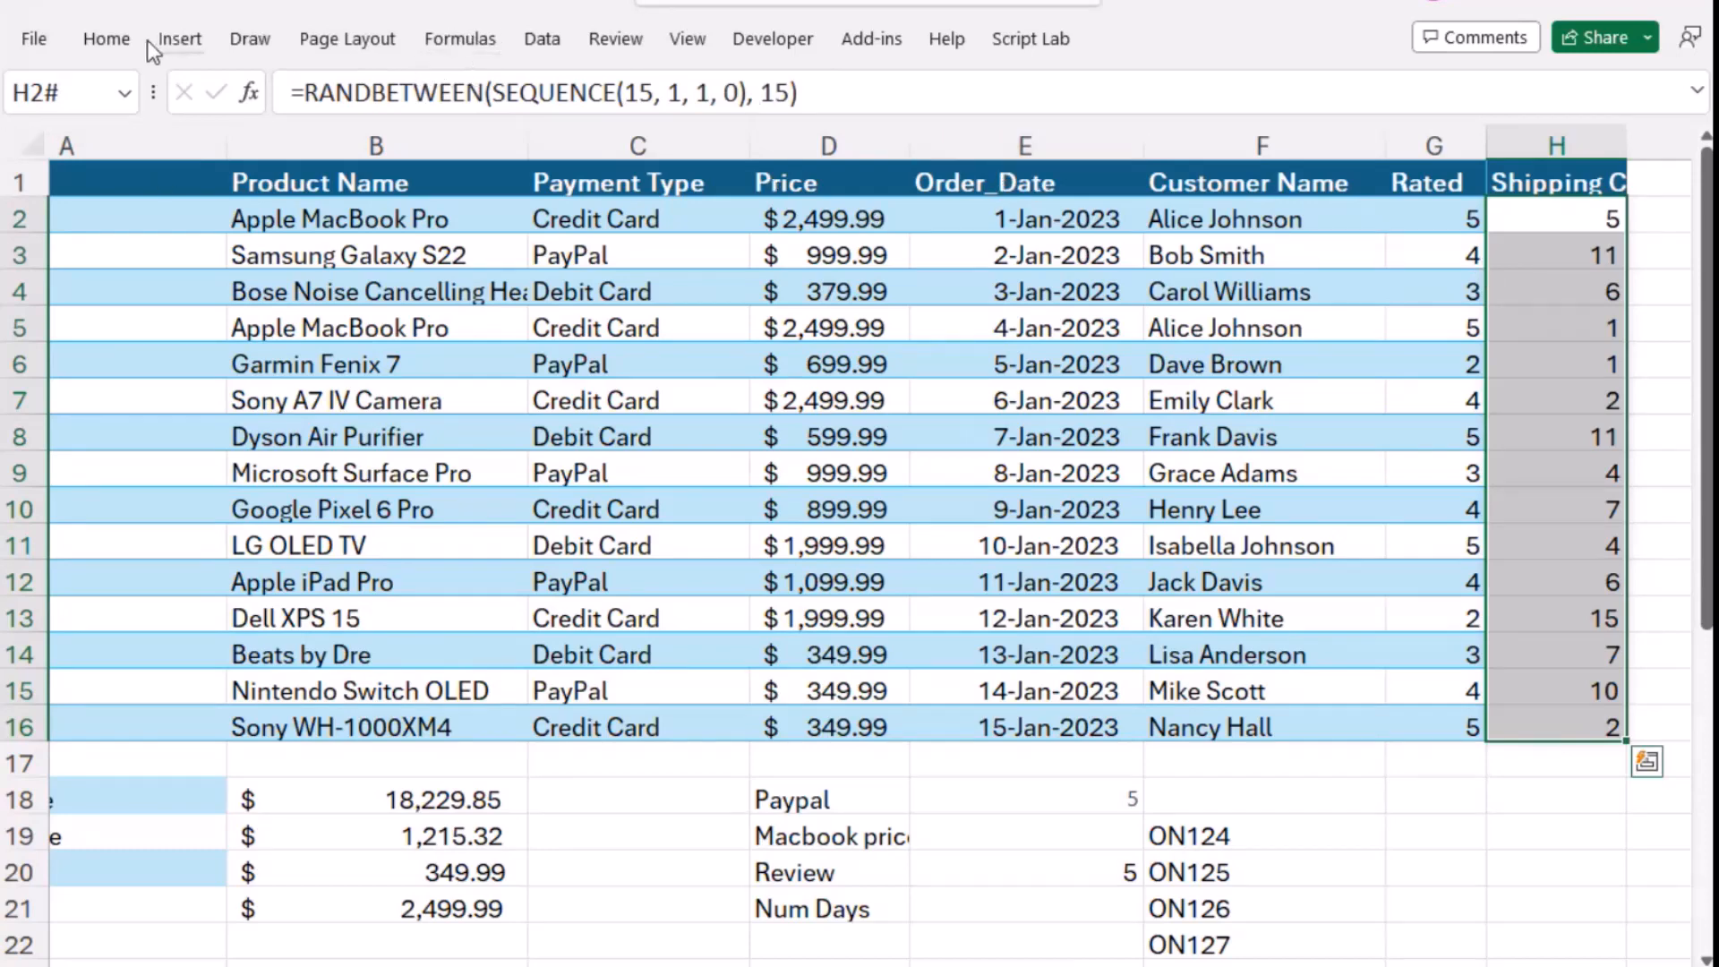
pyautogui.click(106, 46)
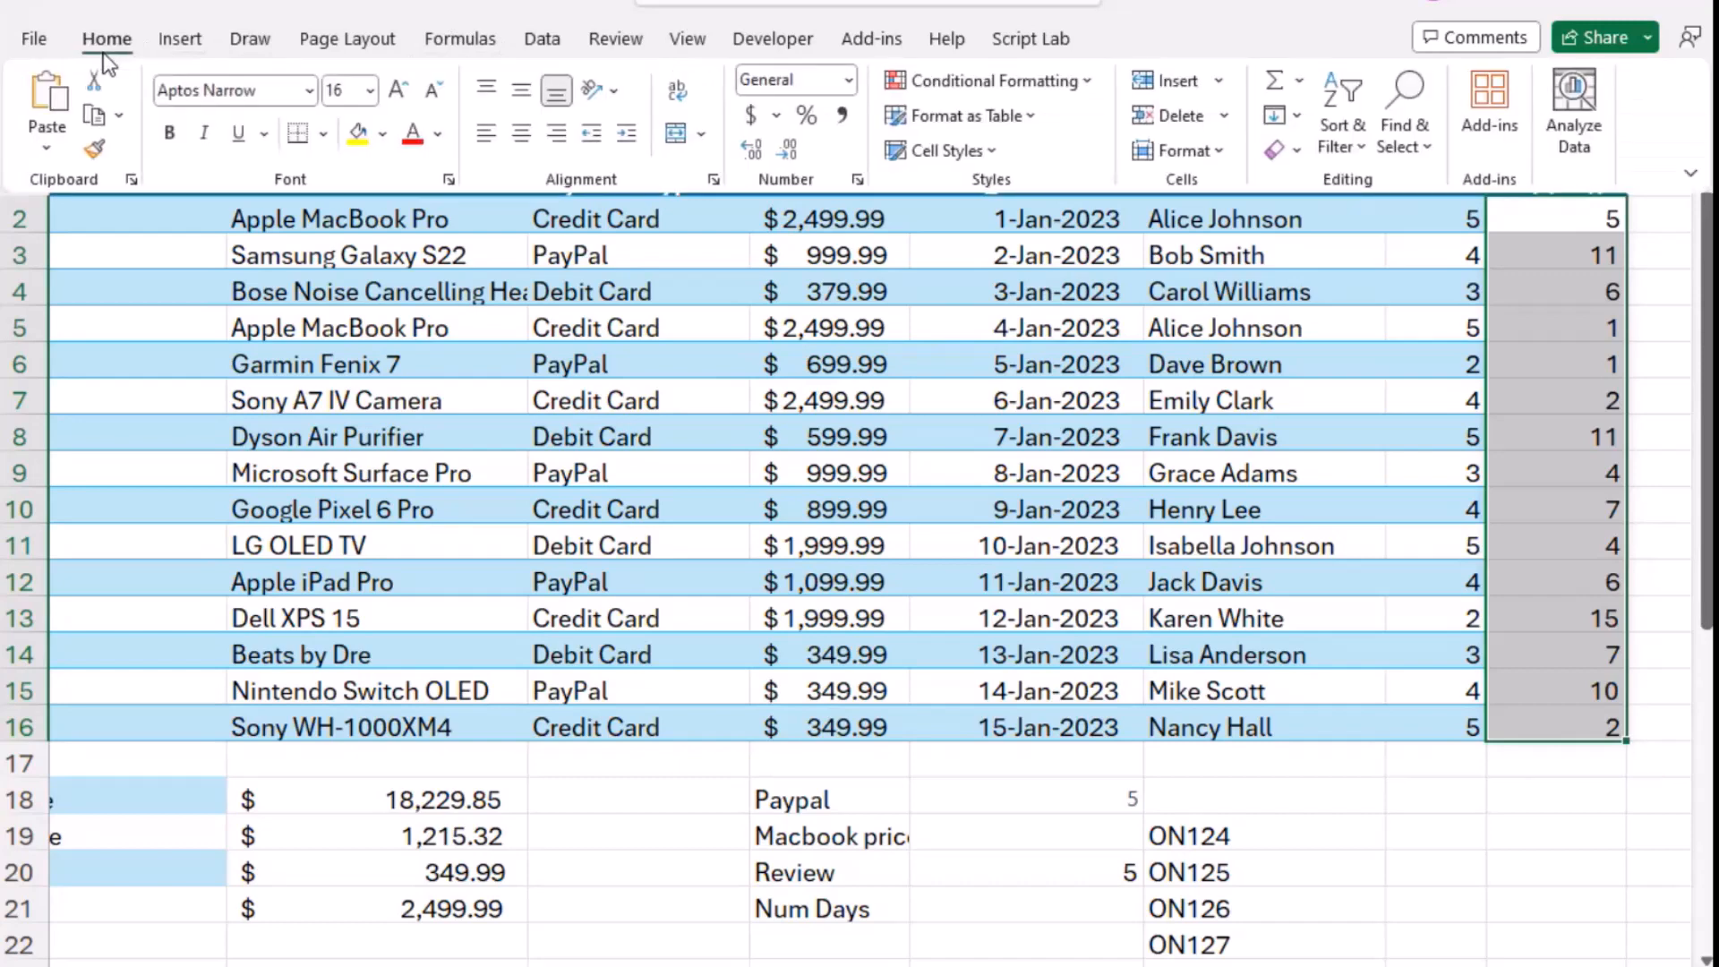
pyautogui.click(750, 113)
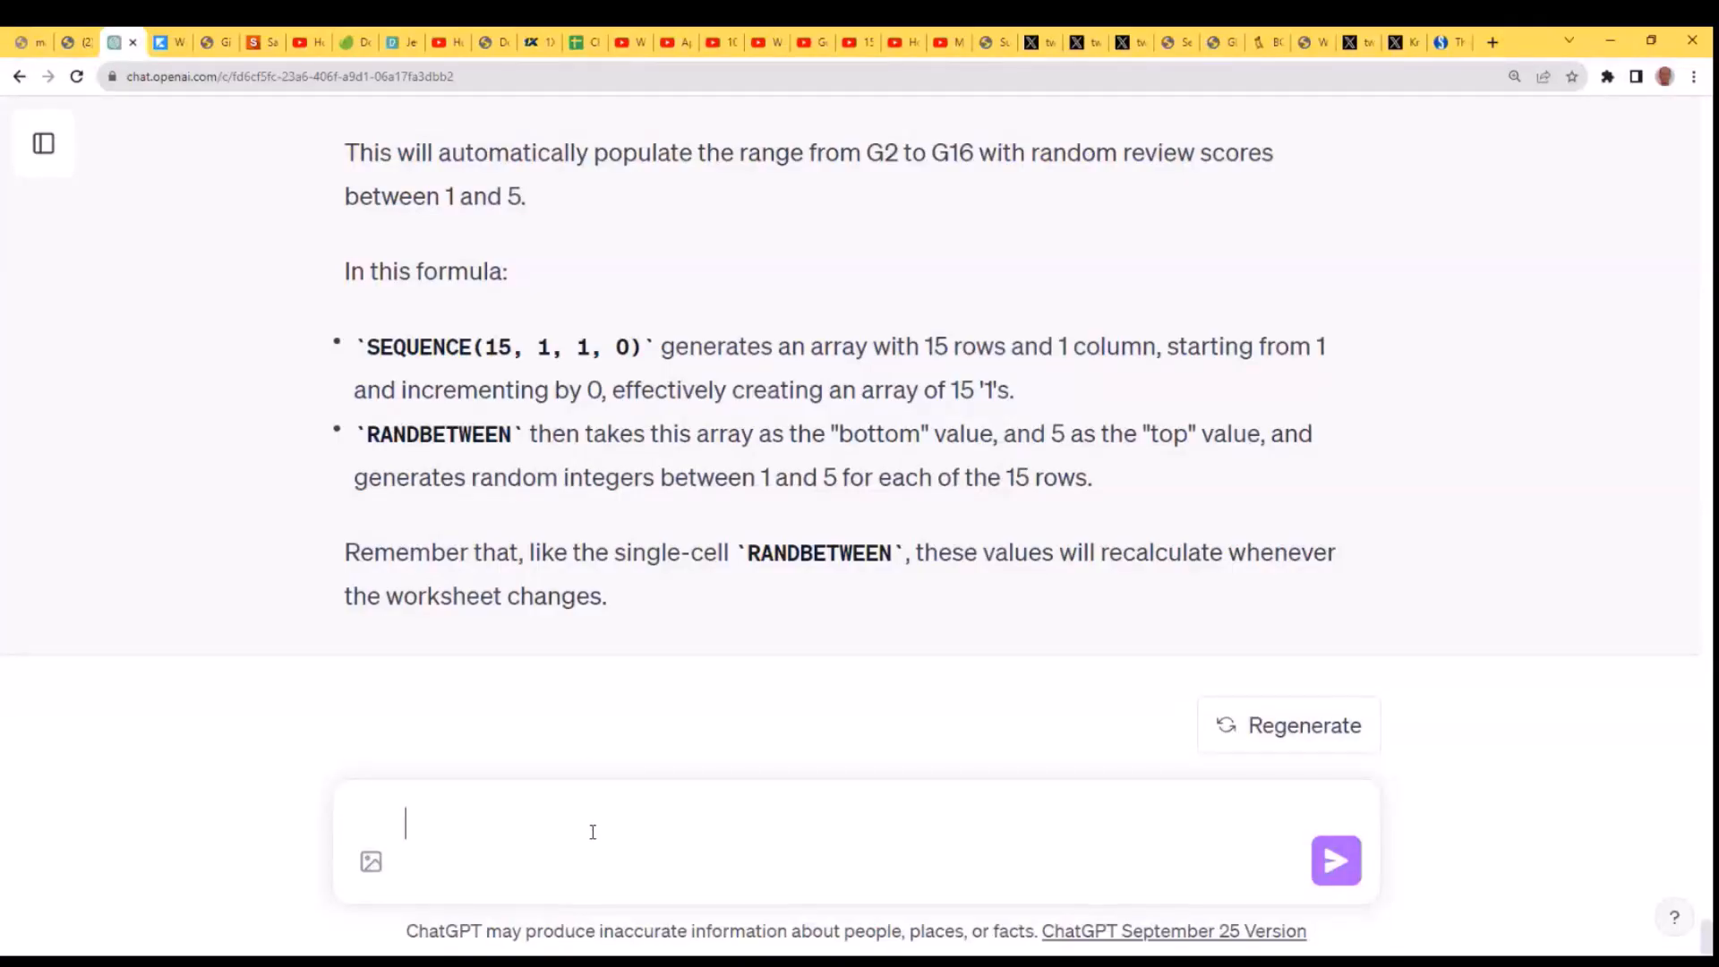
# - Switch to ChatGPT and send the question "How can I calculate the total of the price + shipping cost?"
pyautogui.write('How can I calcul;at')
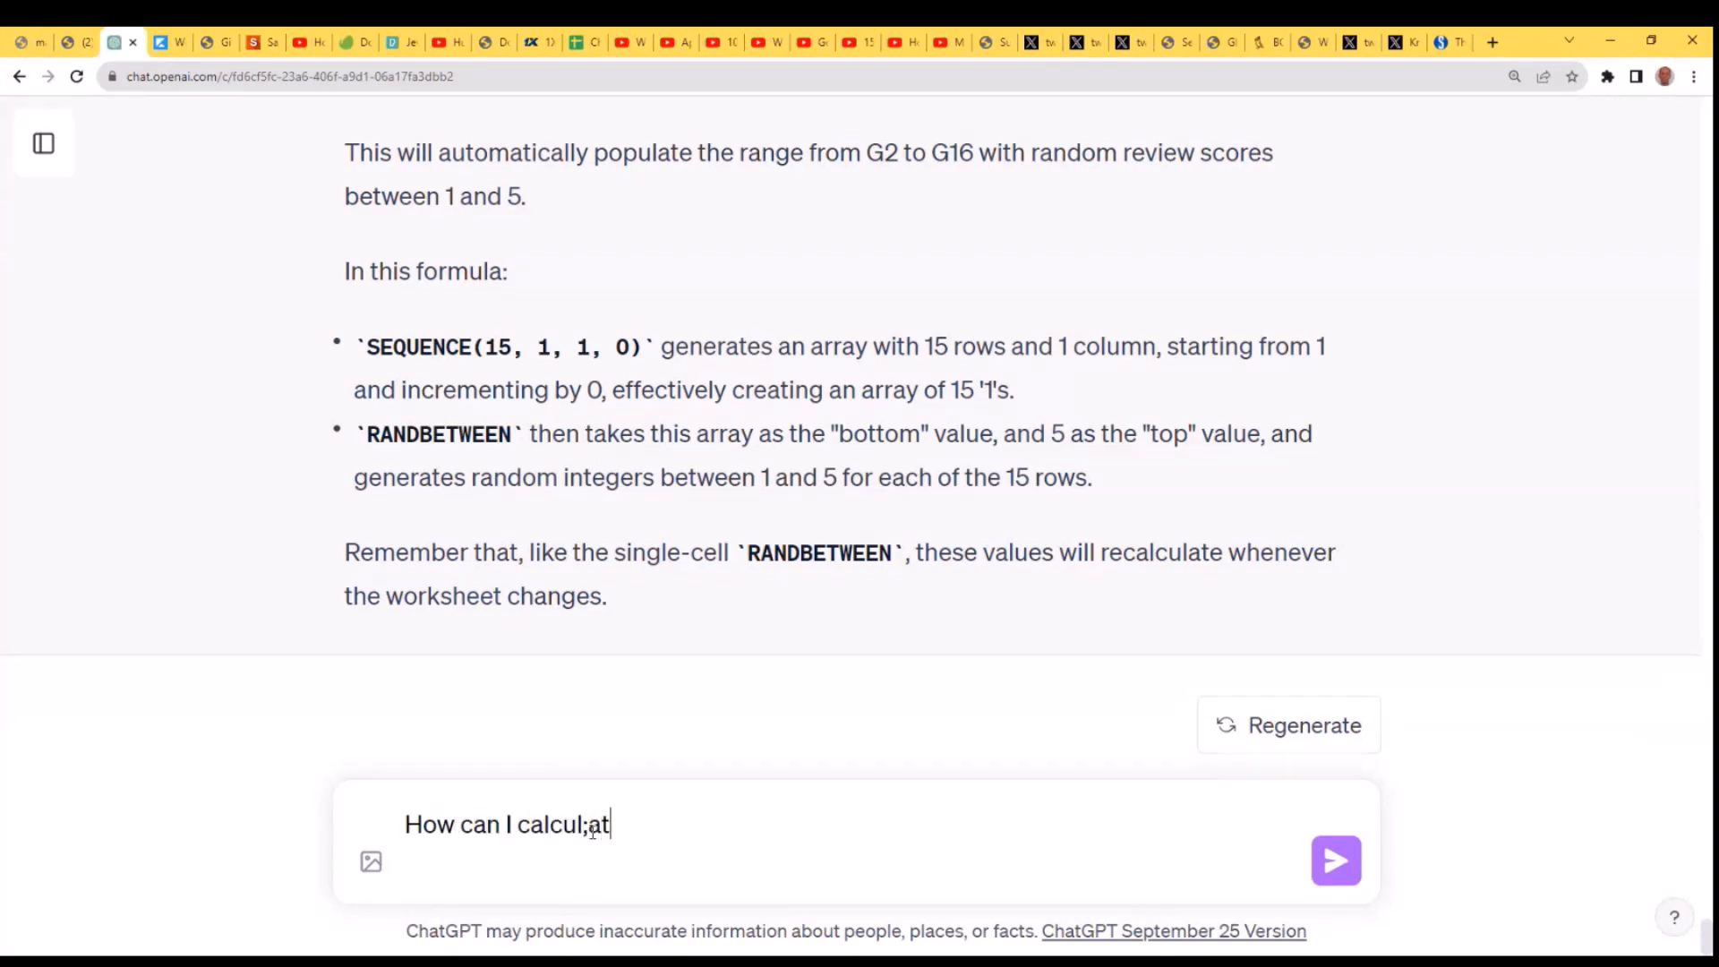
pyautogui.press('BackSpace')
pyautogui.press('BackSpace')
pyautogui.press('BackSpace')
pyautogui.write('ate ther')
pyautogui.press('BackSpace')
pyautogui.write('total o')
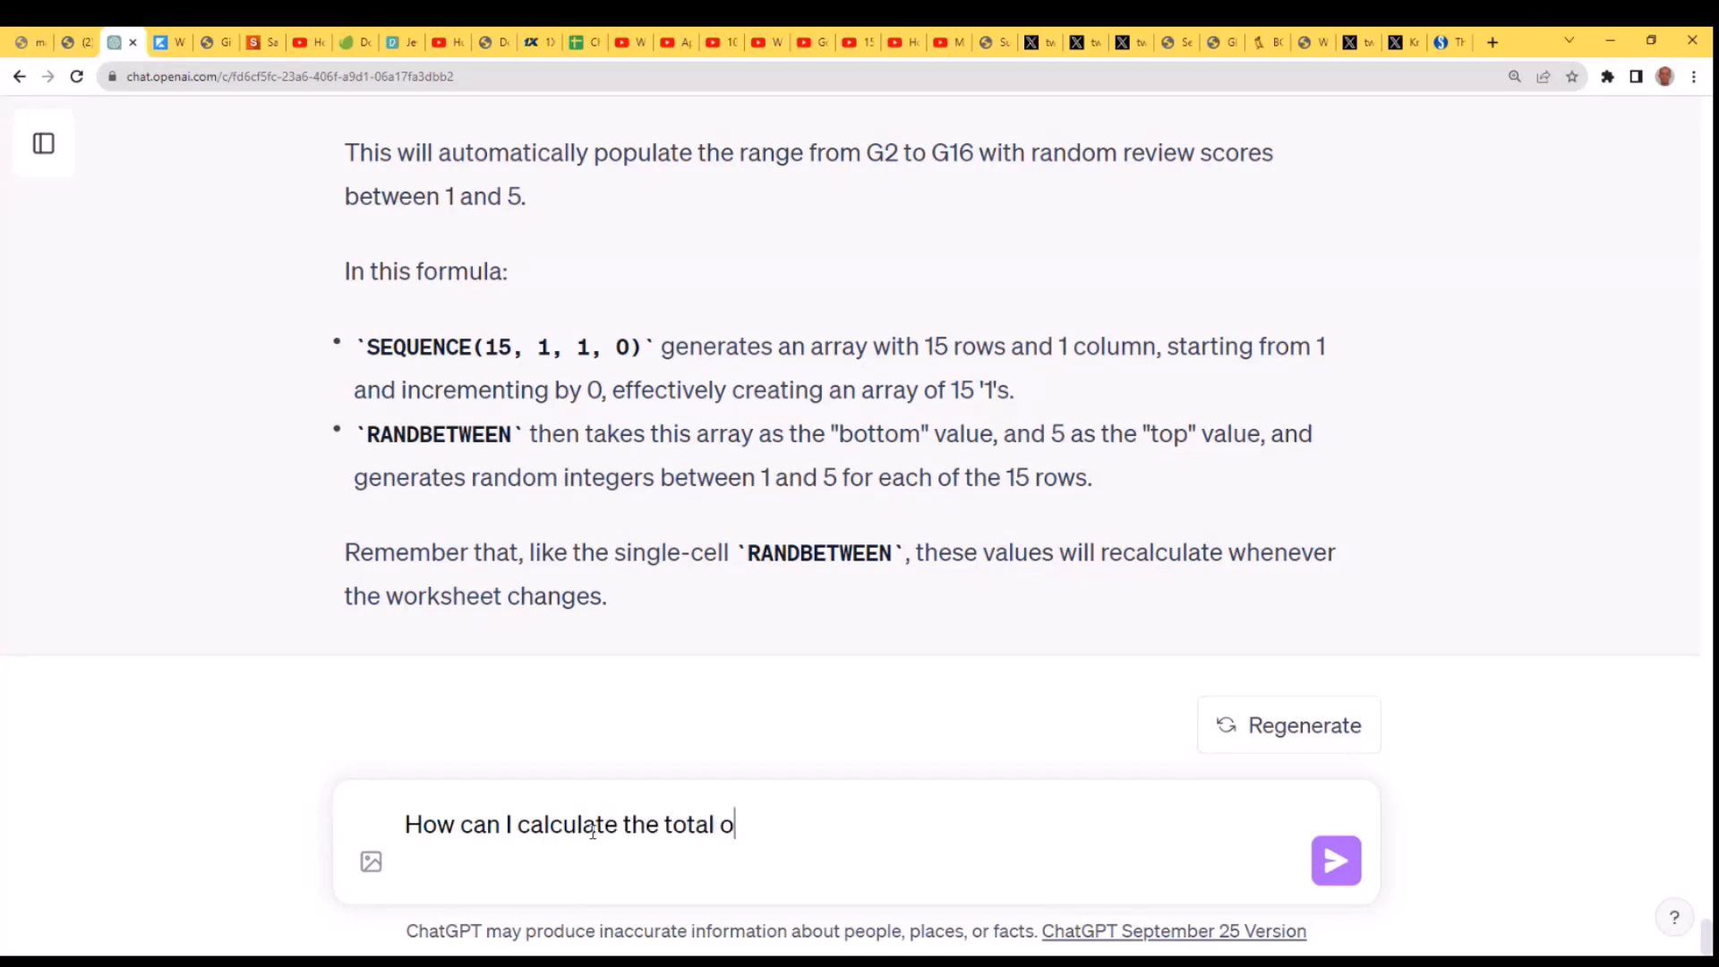
pyautogui.write('f the price + s')
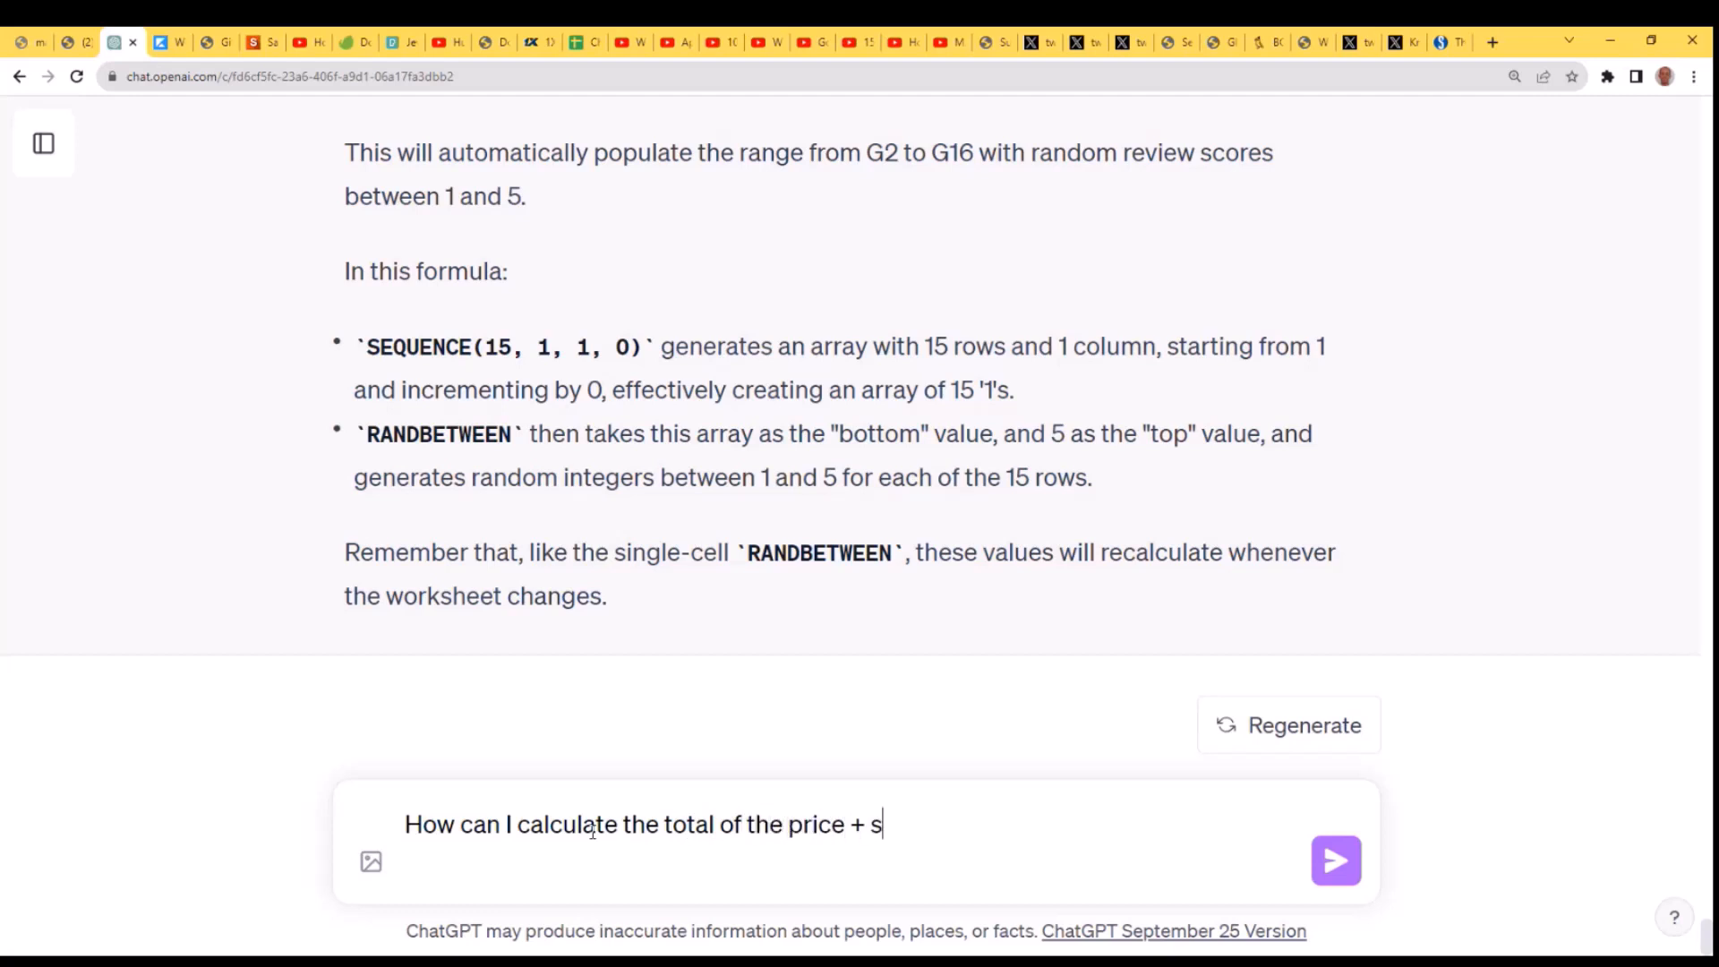
pyautogui.write('hipping c')
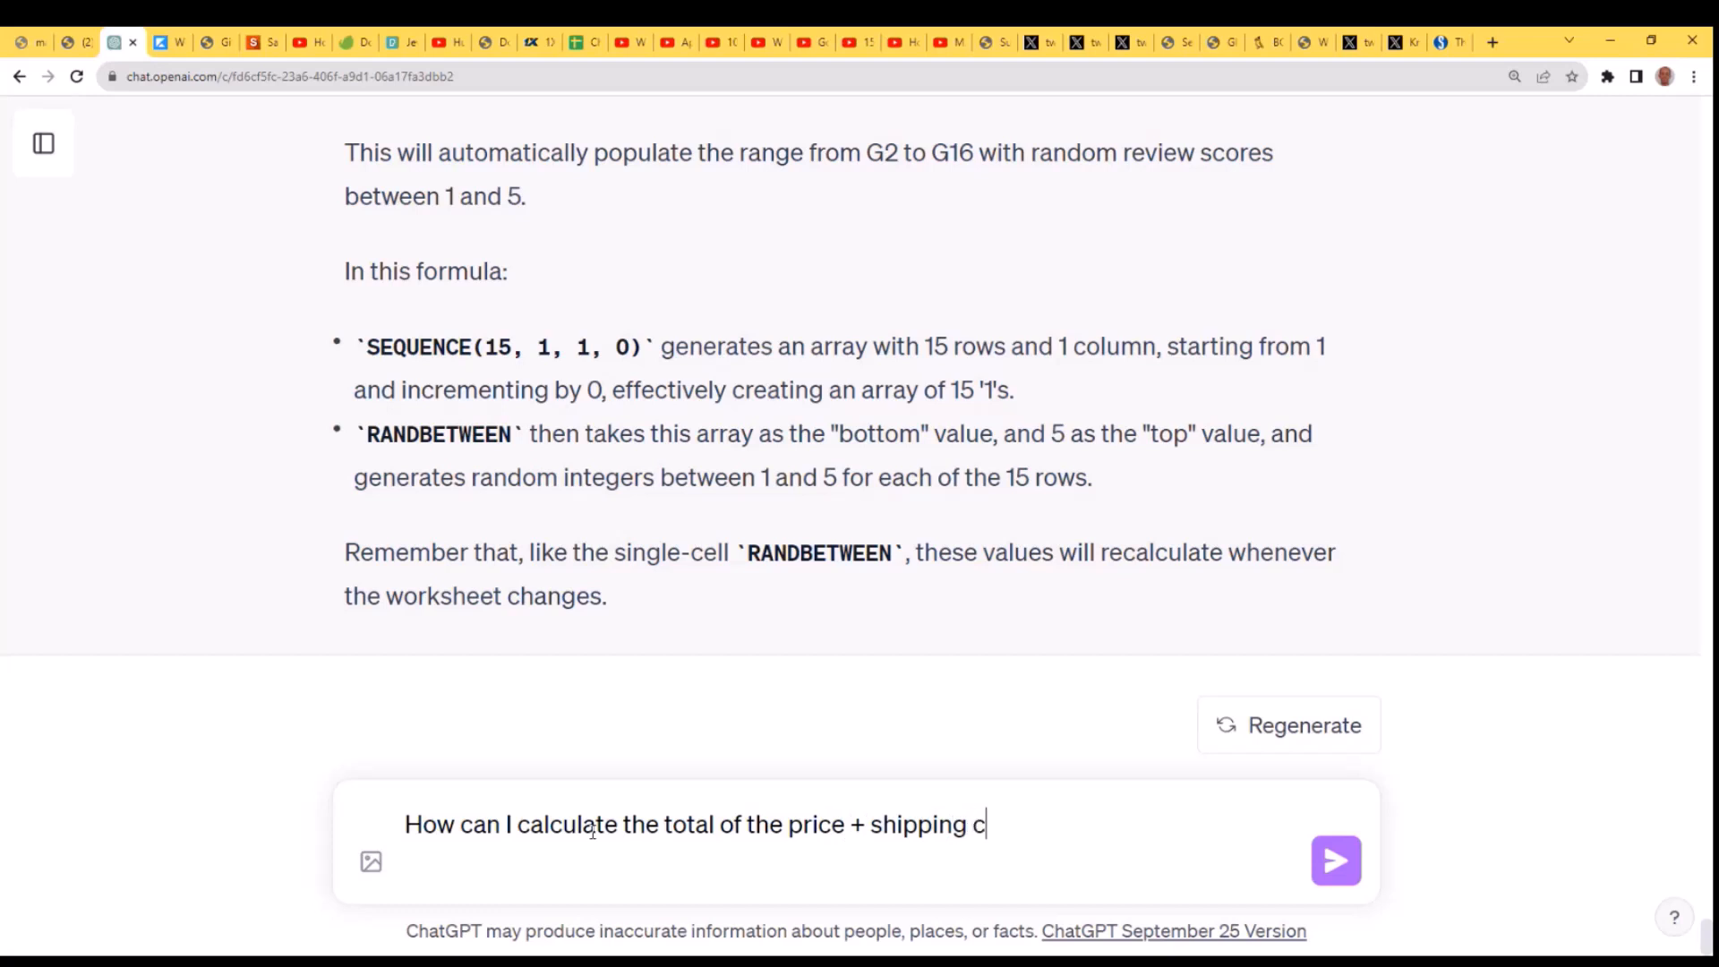
pyautogui.write('ost?')
pyautogui.press('Return')
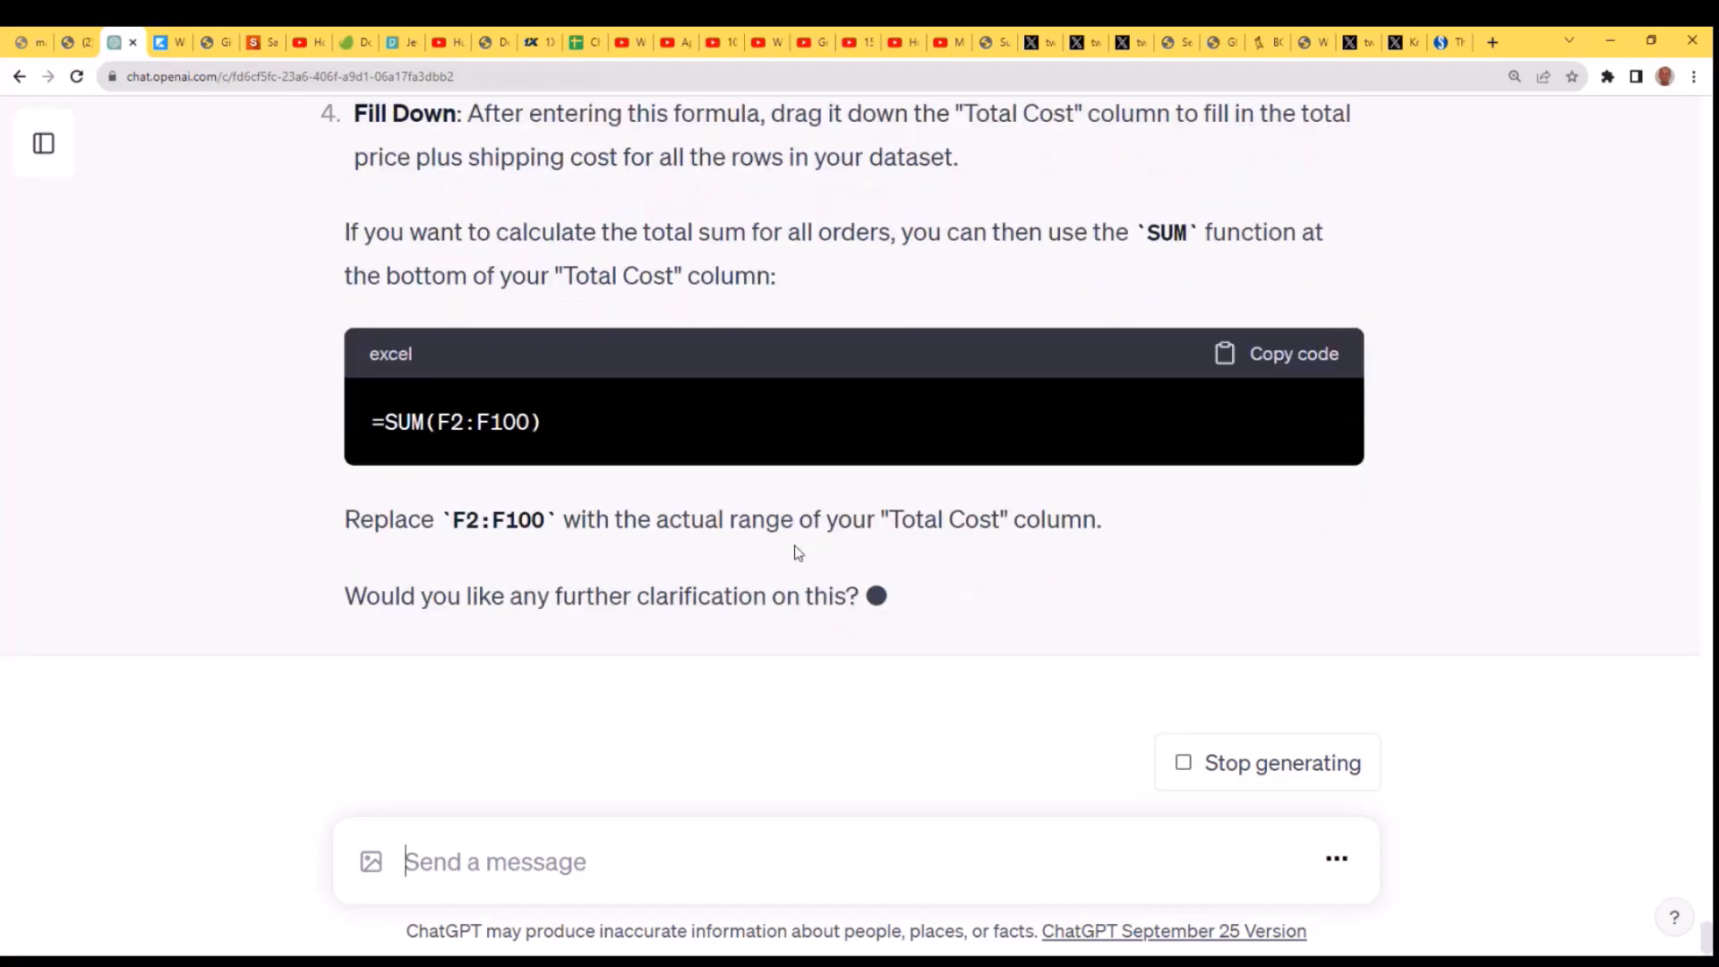
# - Send the follow-up question "Could use the LET function?" for the total cost calculation
pyautogui.click(828, 874)
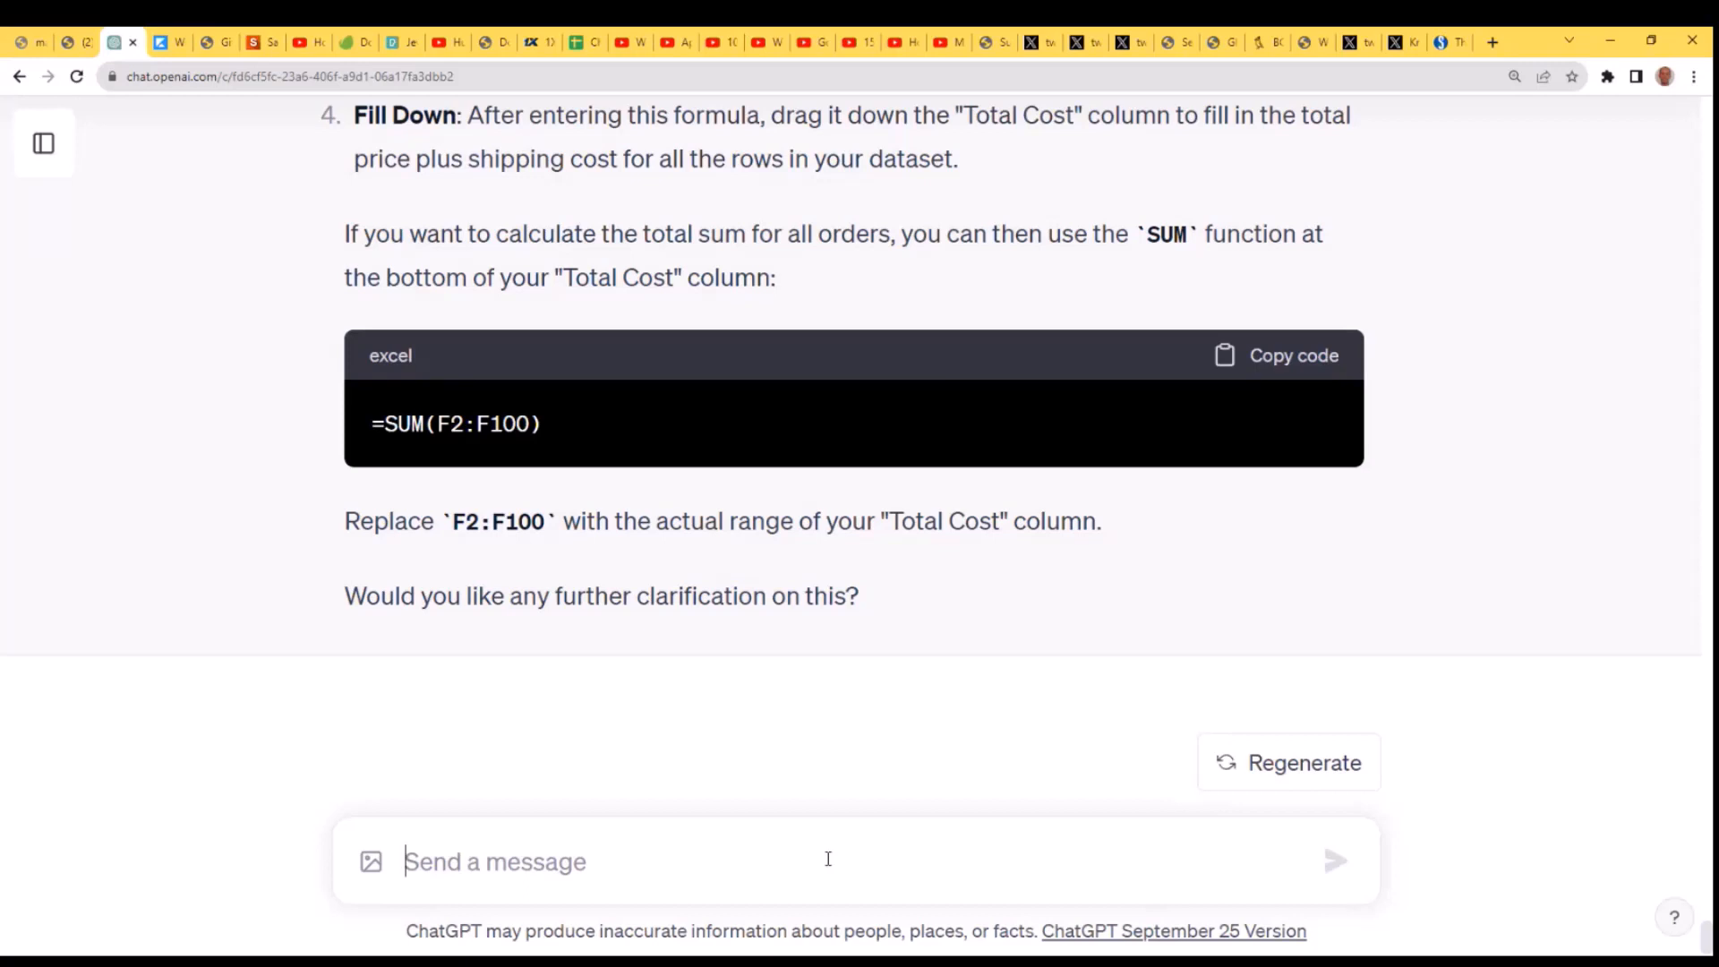
pyautogui.write('Us')
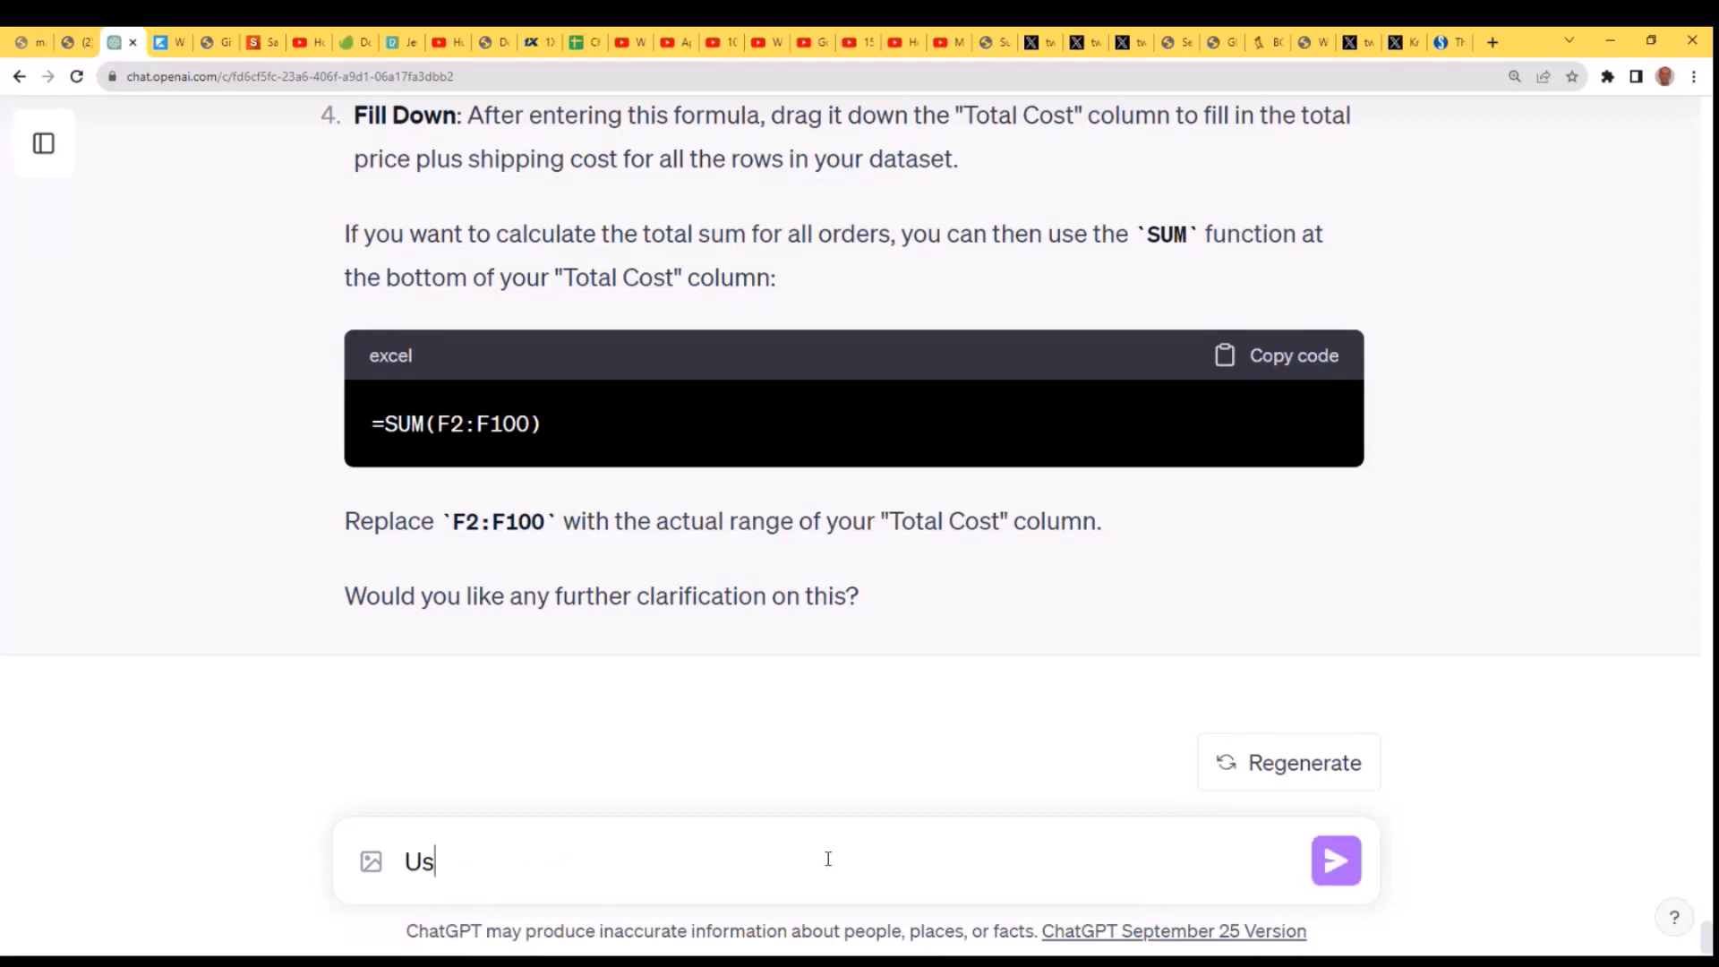
pyautogui.press('BackSpace')
pyautogui.press('BackSpace')
pyautogui.write('Could use the ')
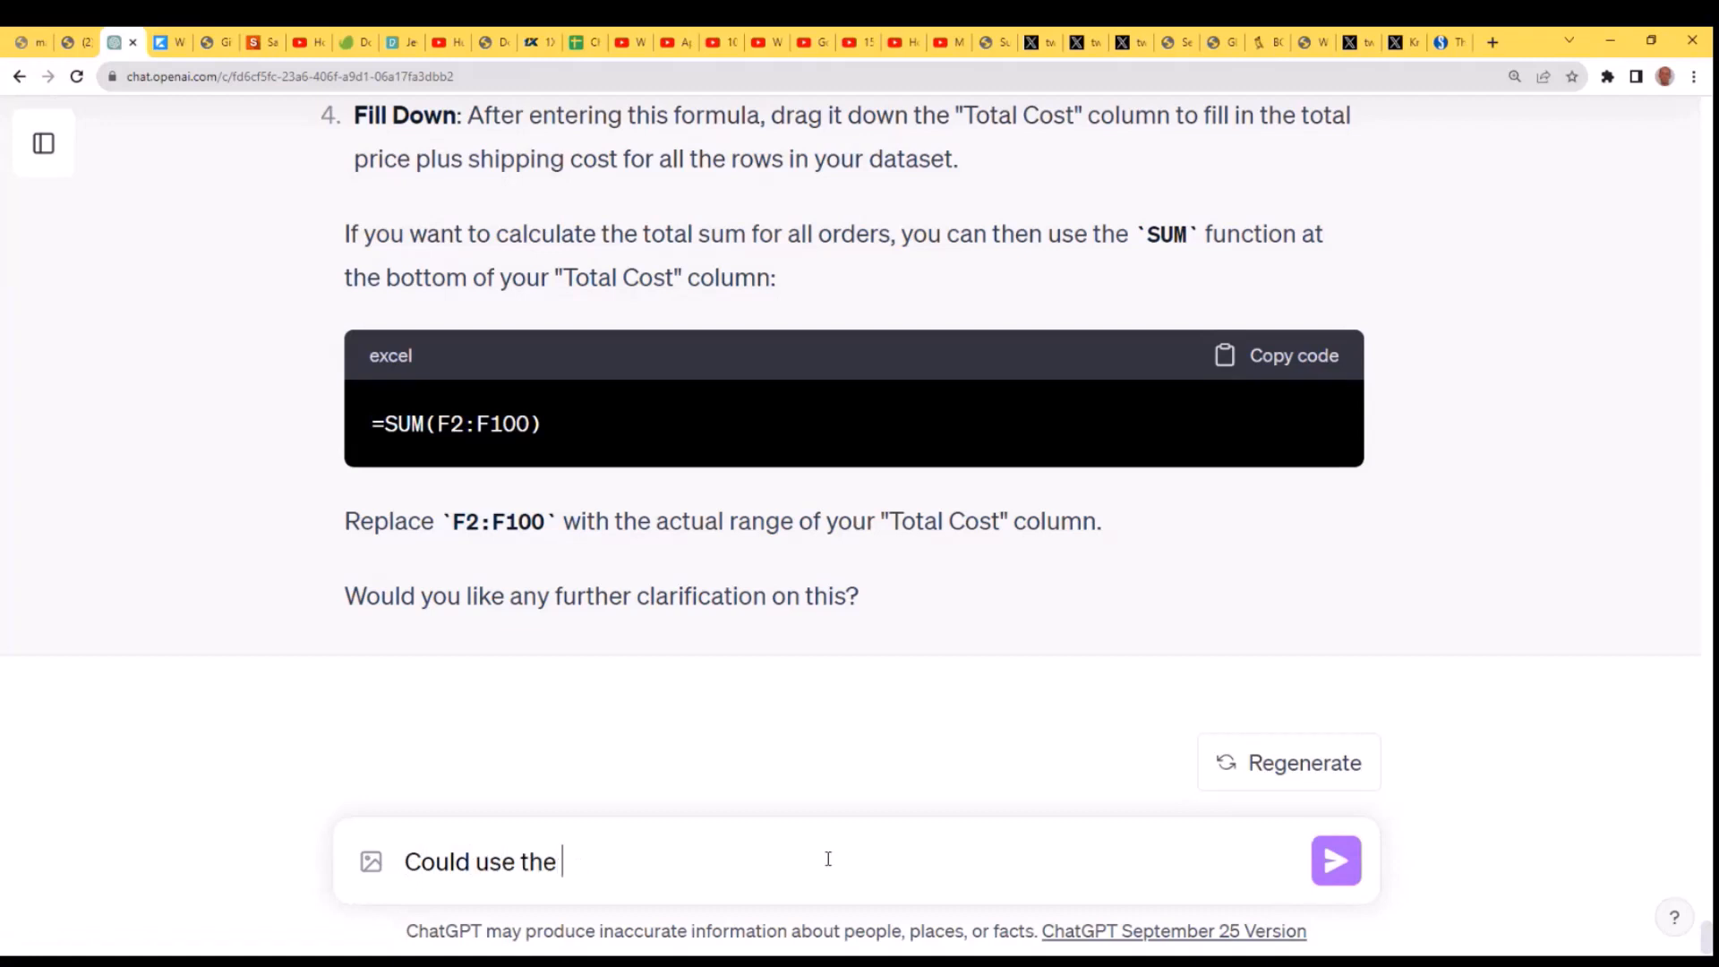
pyautogui.write('LET functio')
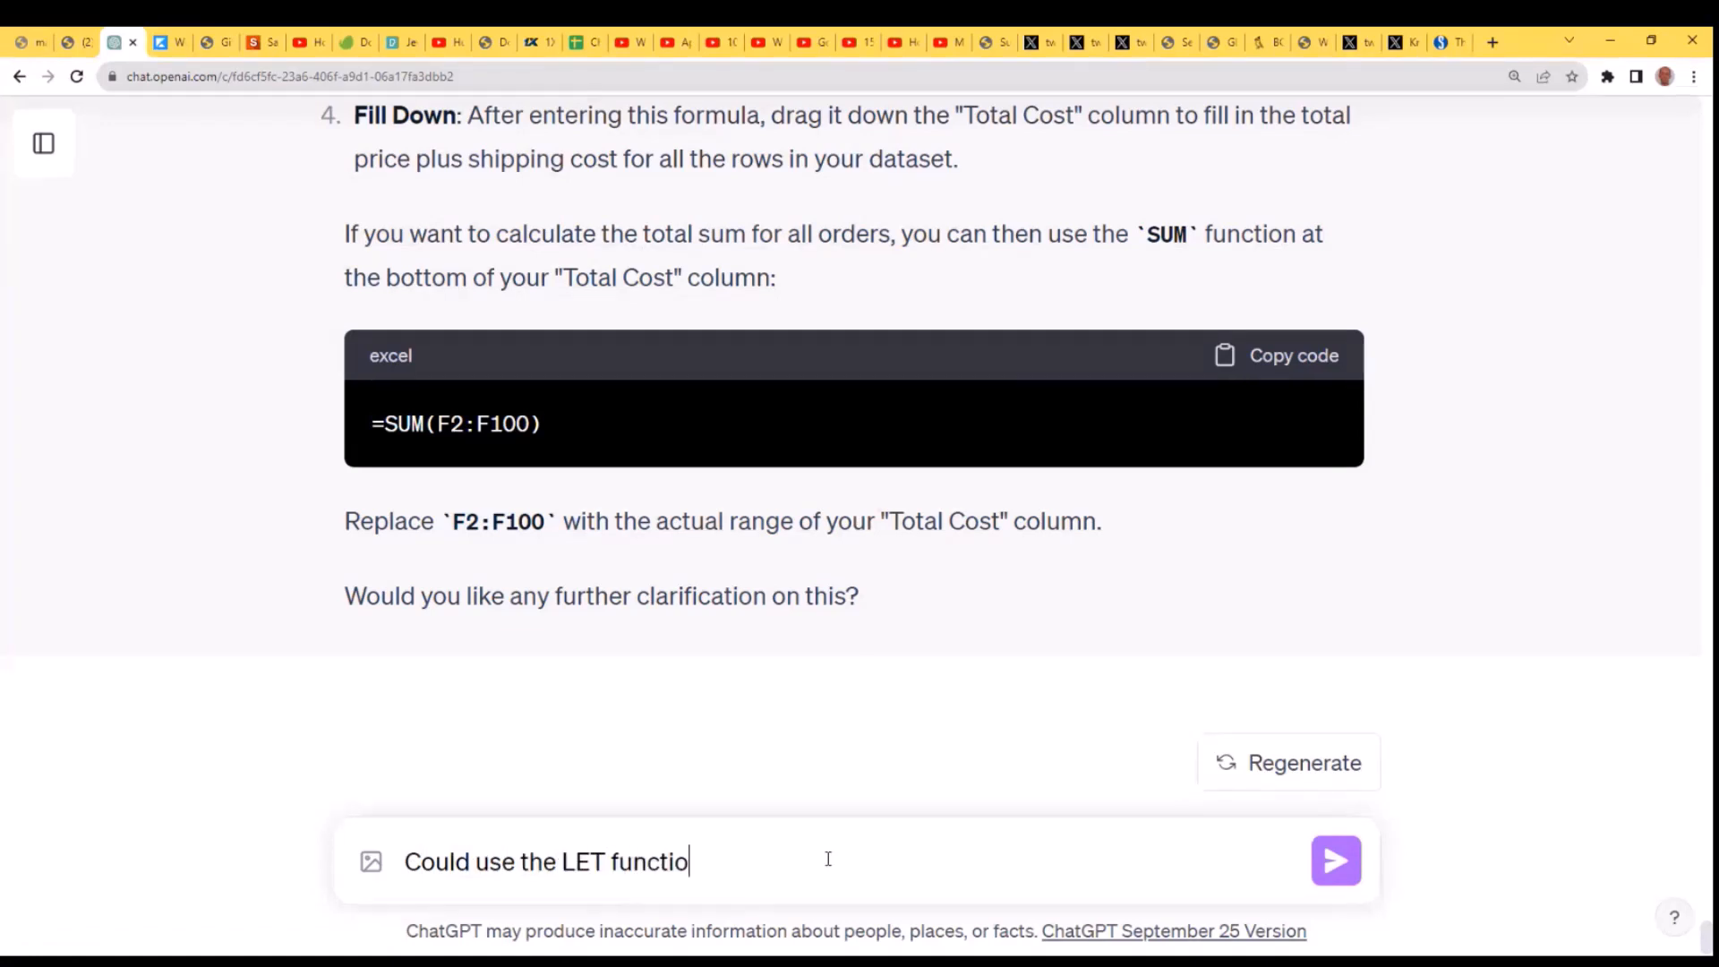
pyautogui.write('n?')
pyautogui.press('Return')
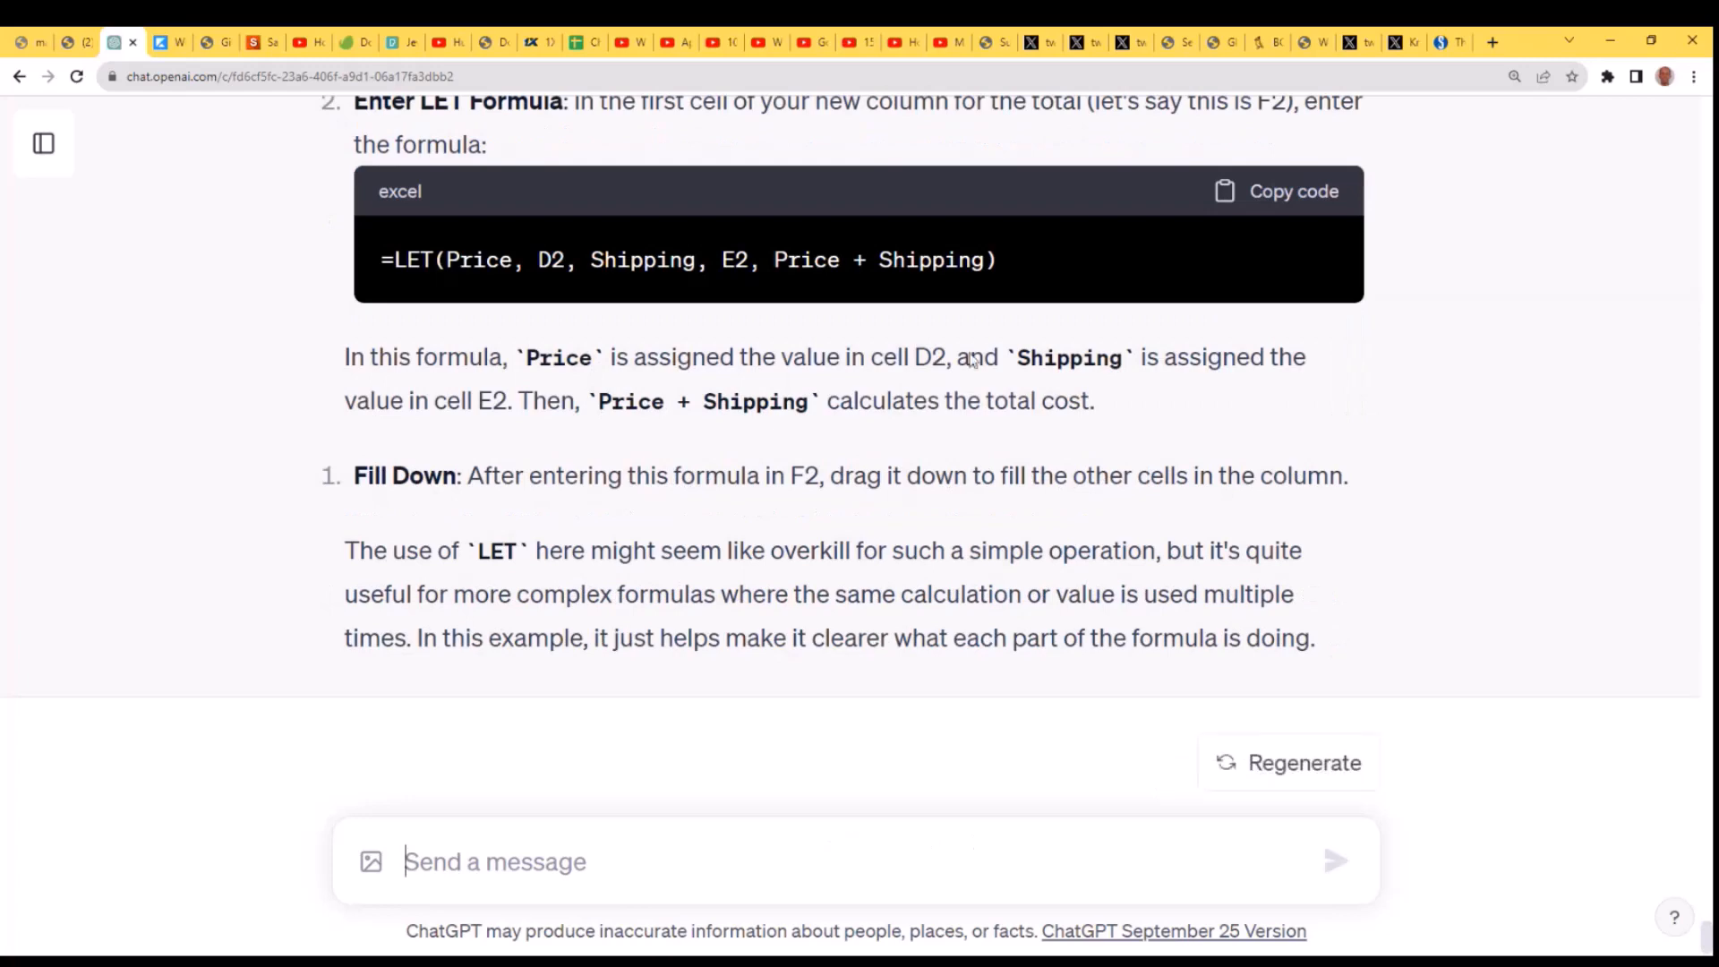
# - Copy the suggested formula =LET(Price, D2, Shipping, E2, Price + Shipping) and enter the header "Total Cost" in cell I1 of the Excel sheet
pyautogui.scroll(-1, 1254, 192)
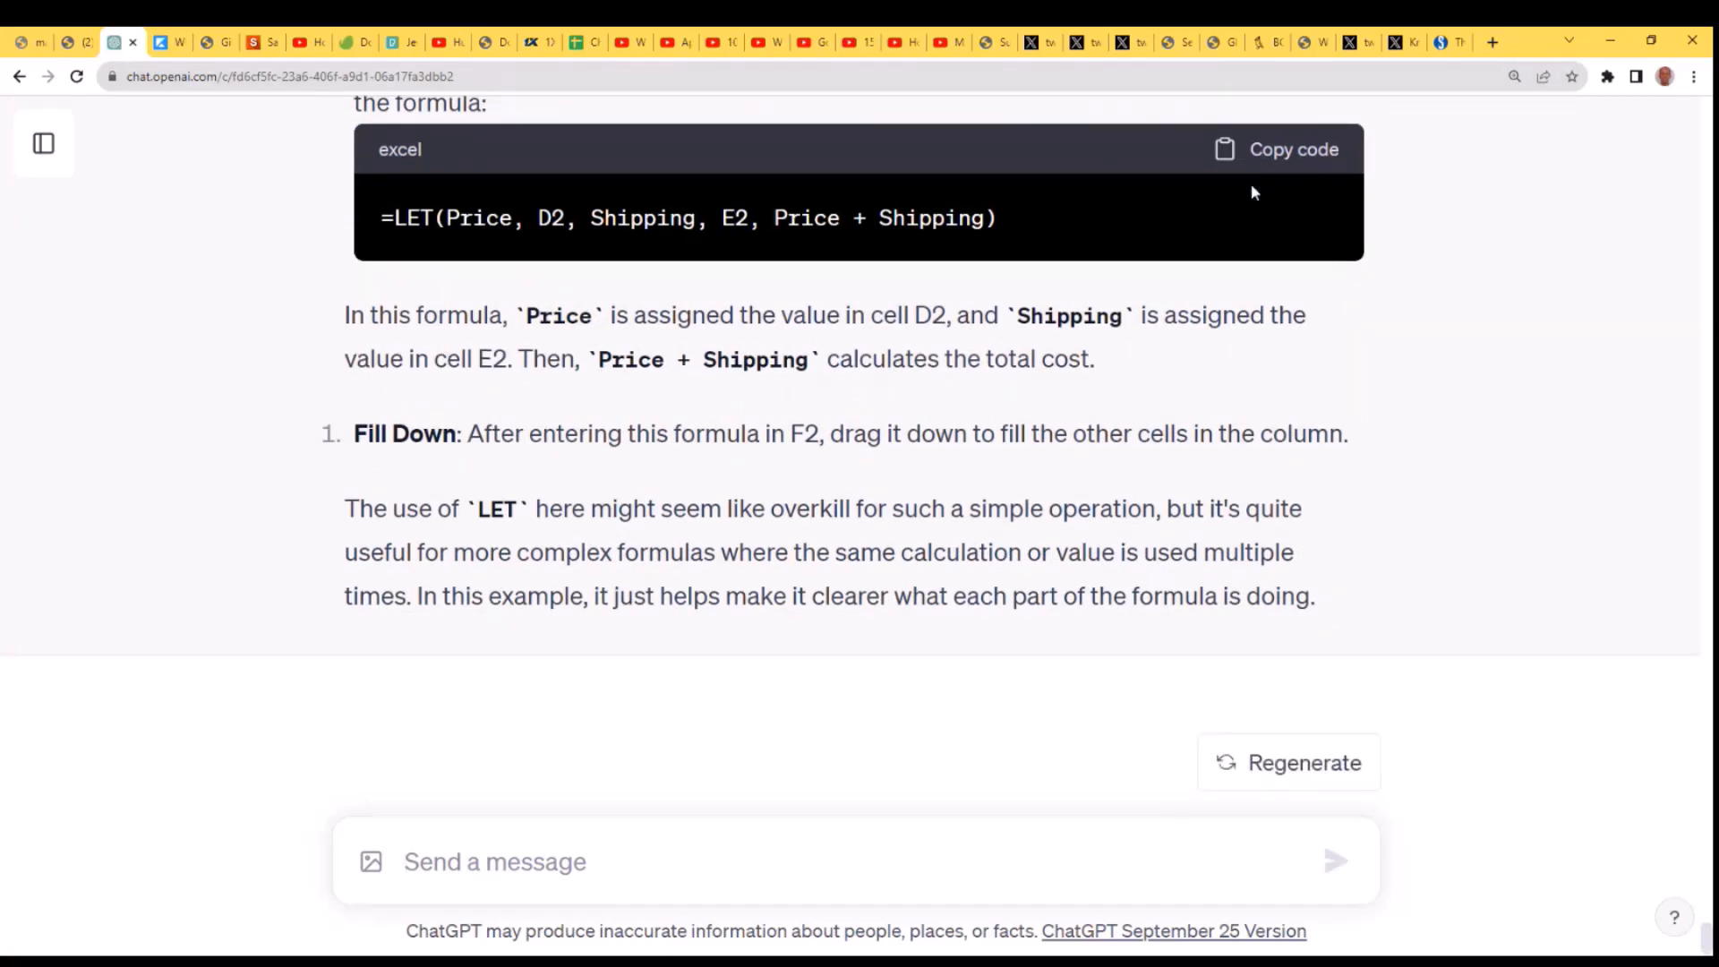
pyautogui.click(1223, 150)
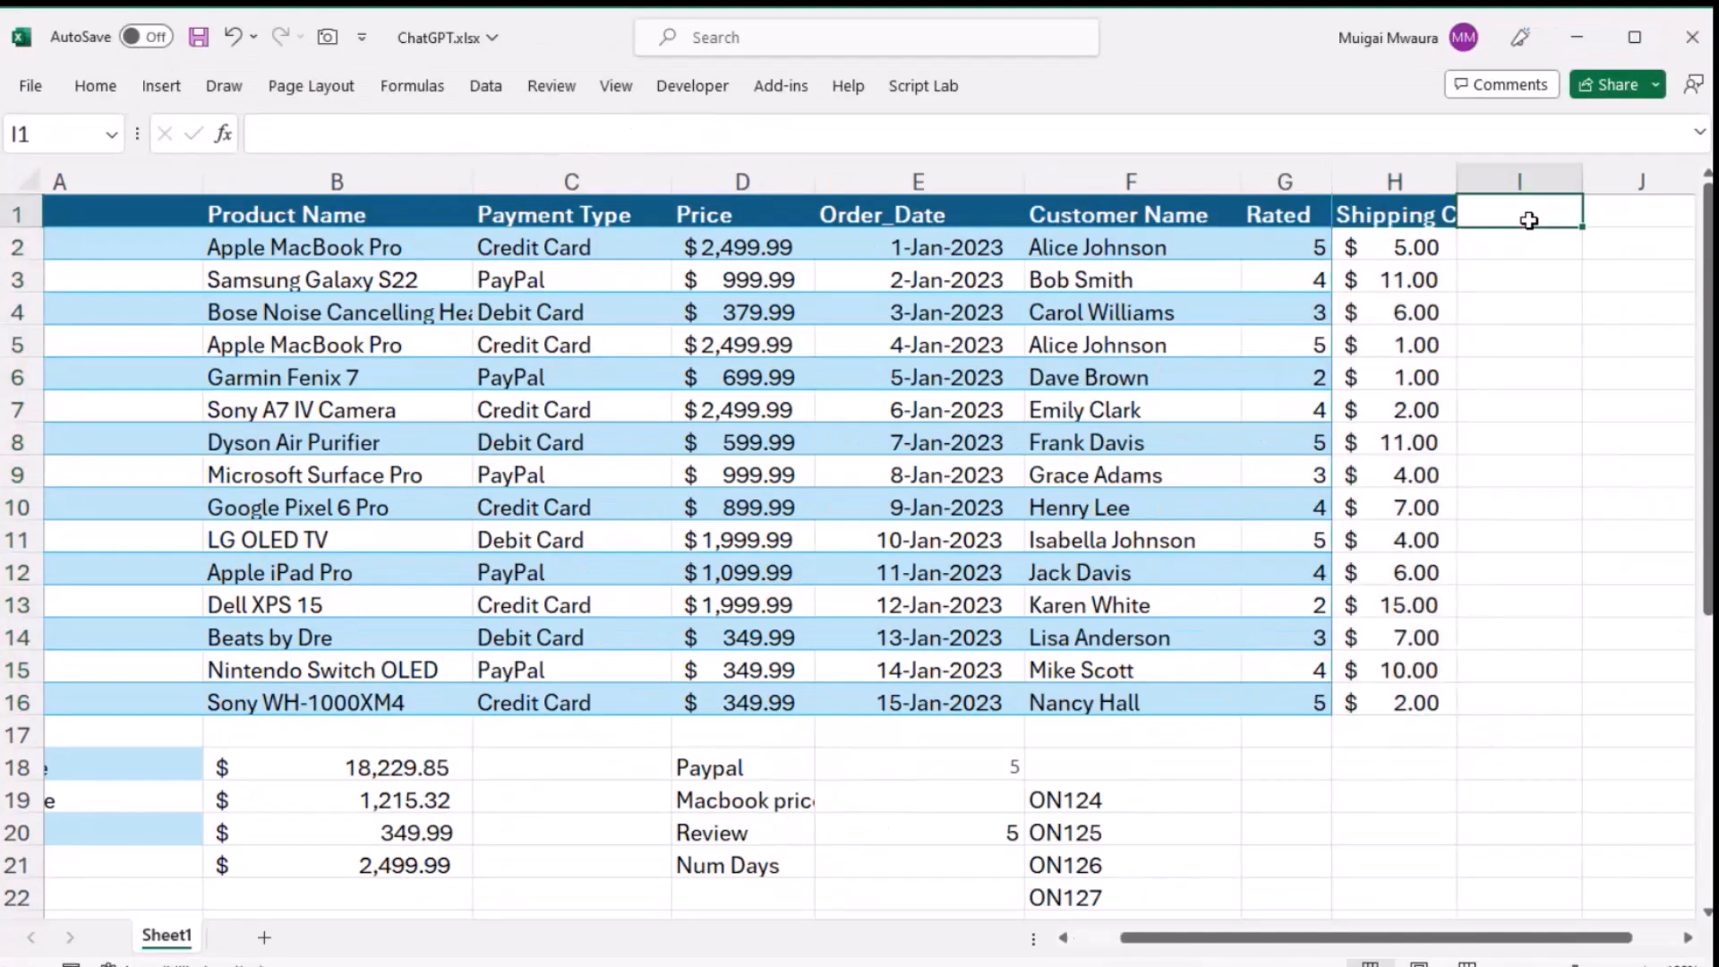
pyautogui.write('Tot')
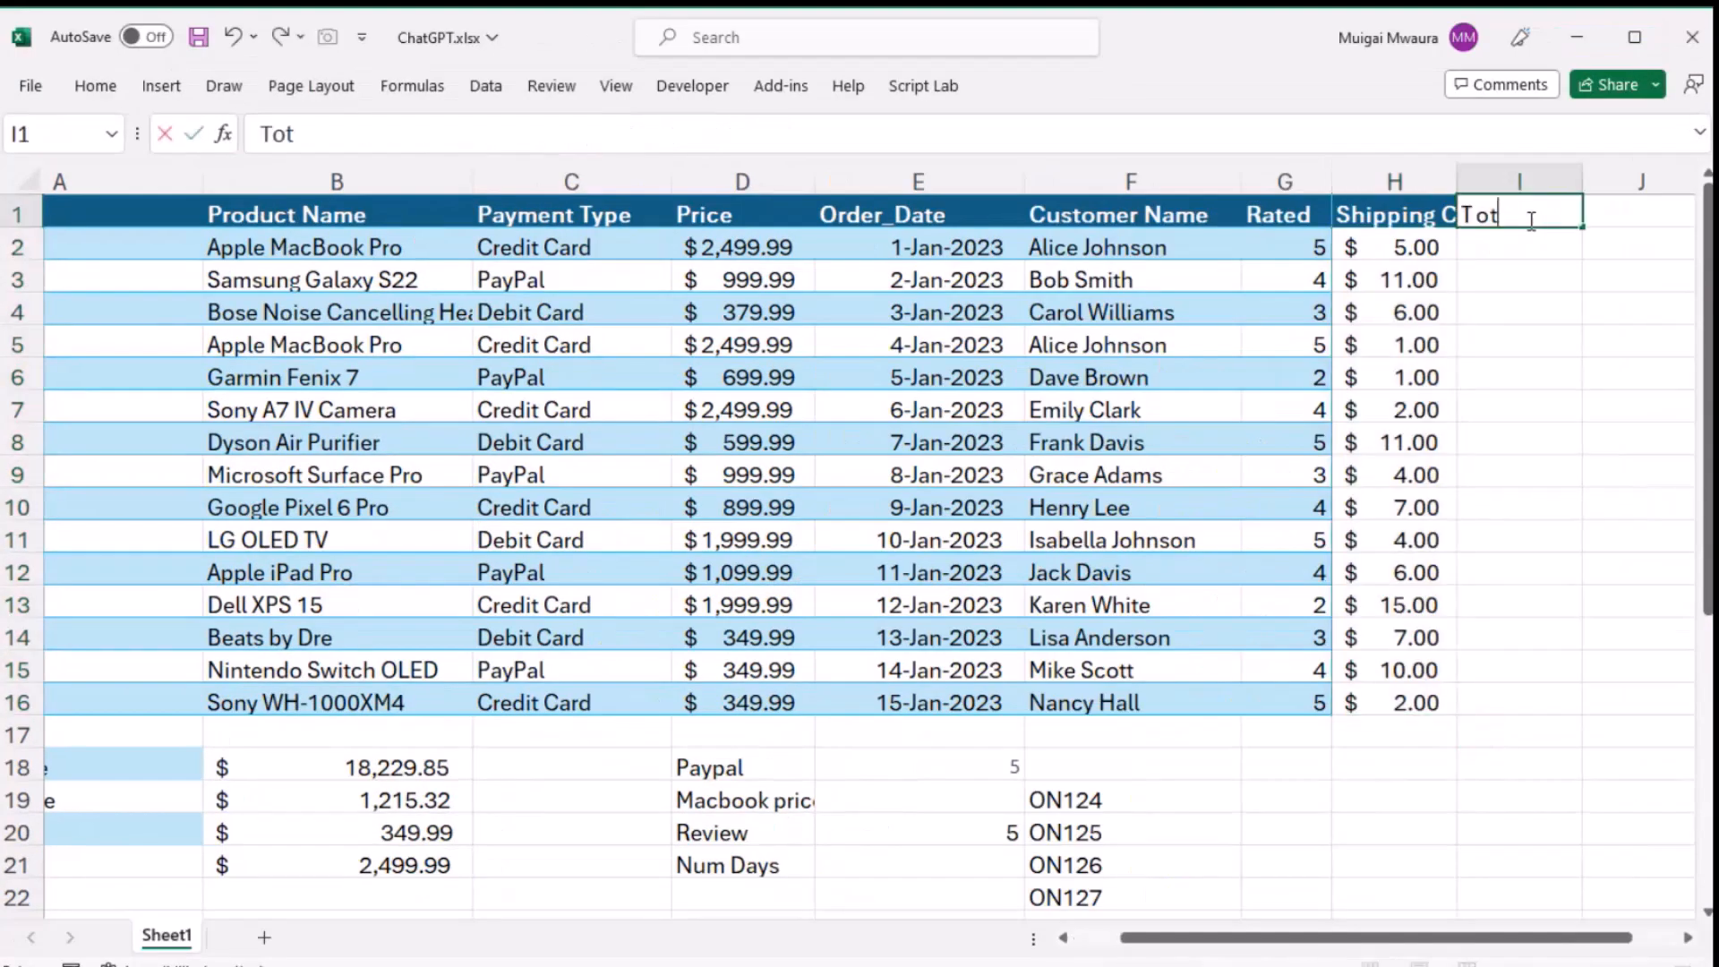
pyautogui.write('al Cosr')
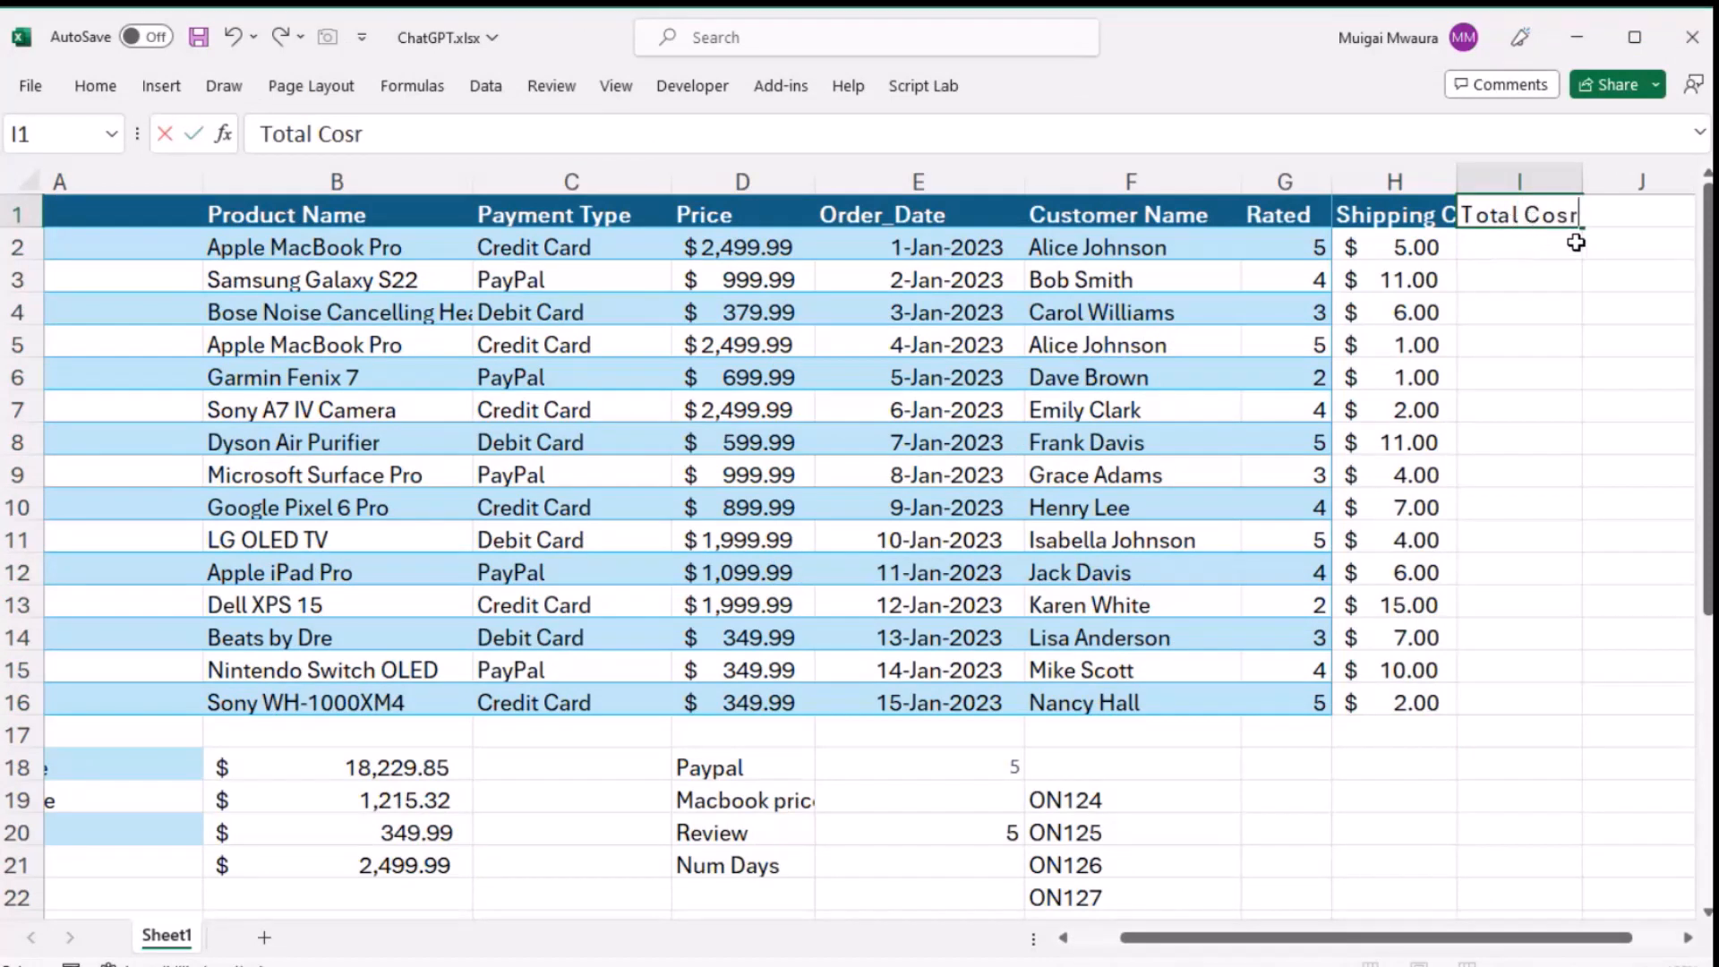
pyautogui.press('BackSpace')
pyautogui.write('t')
pyautogui.press('Return')
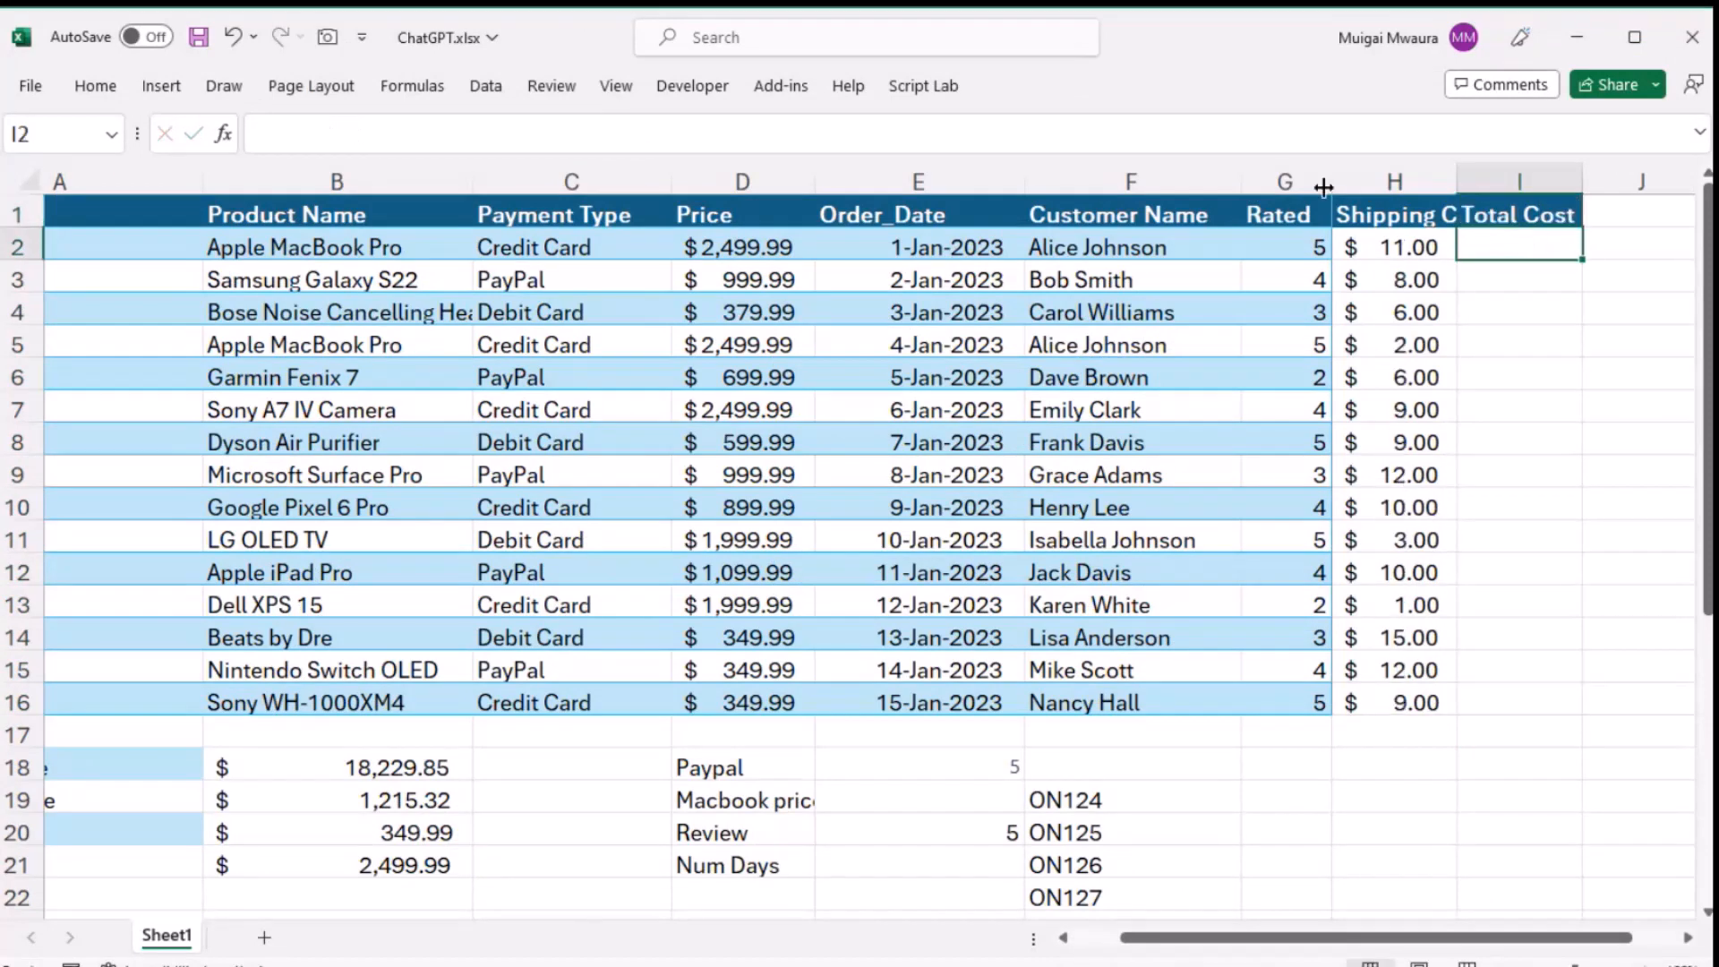
# - Paste the copied LET formula into cell I2, set its shipping reference to H2, and fill it down to I16
pyautogui.hotkey('ctrl', 'v')
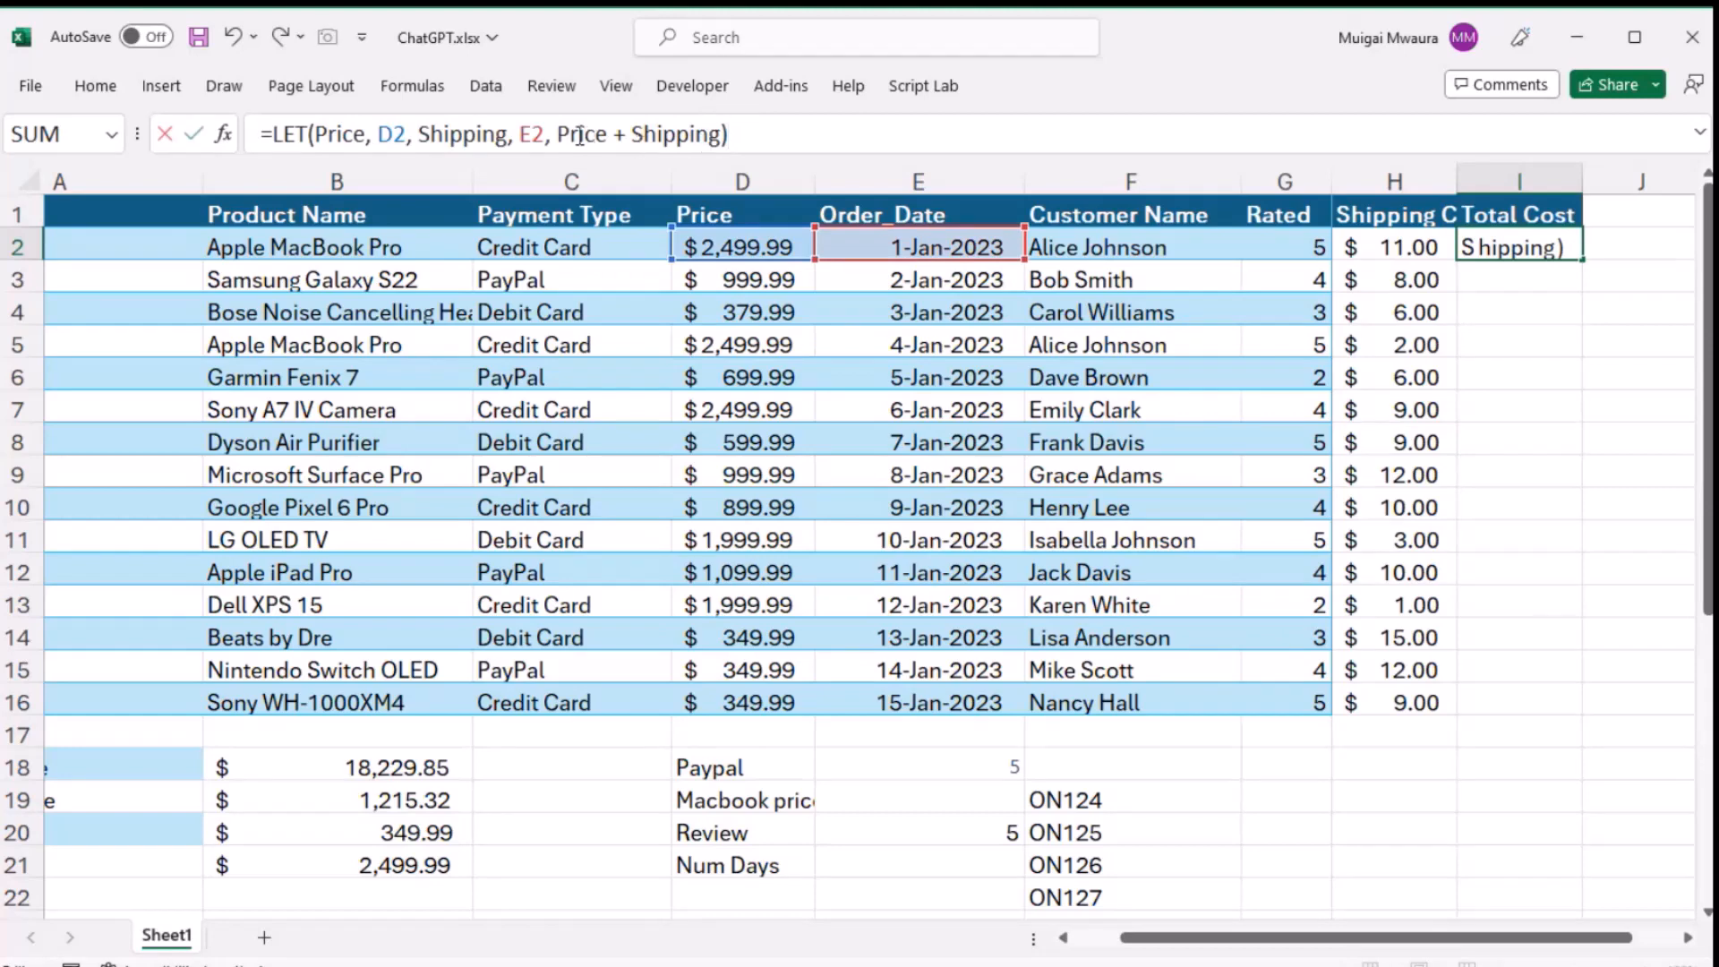
pyautogui.moveTo(518, 134); pyautogui.dragTo(531, 135)
pyautogui.write('H')
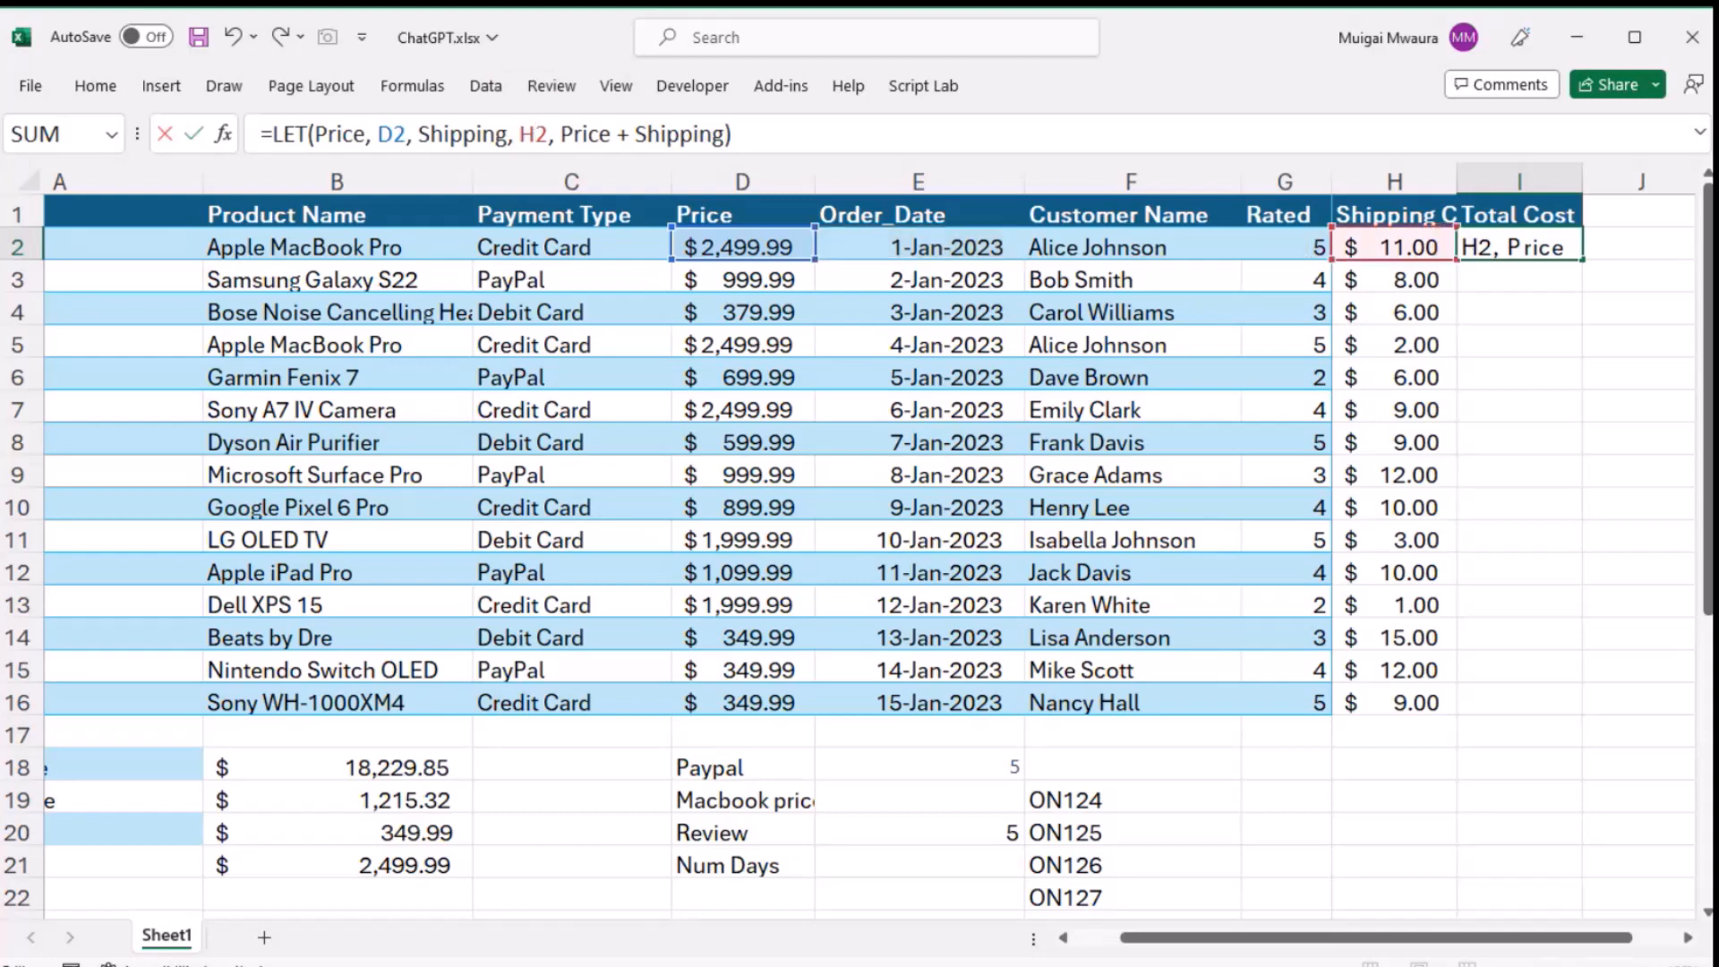
pyautogui.press('Return')
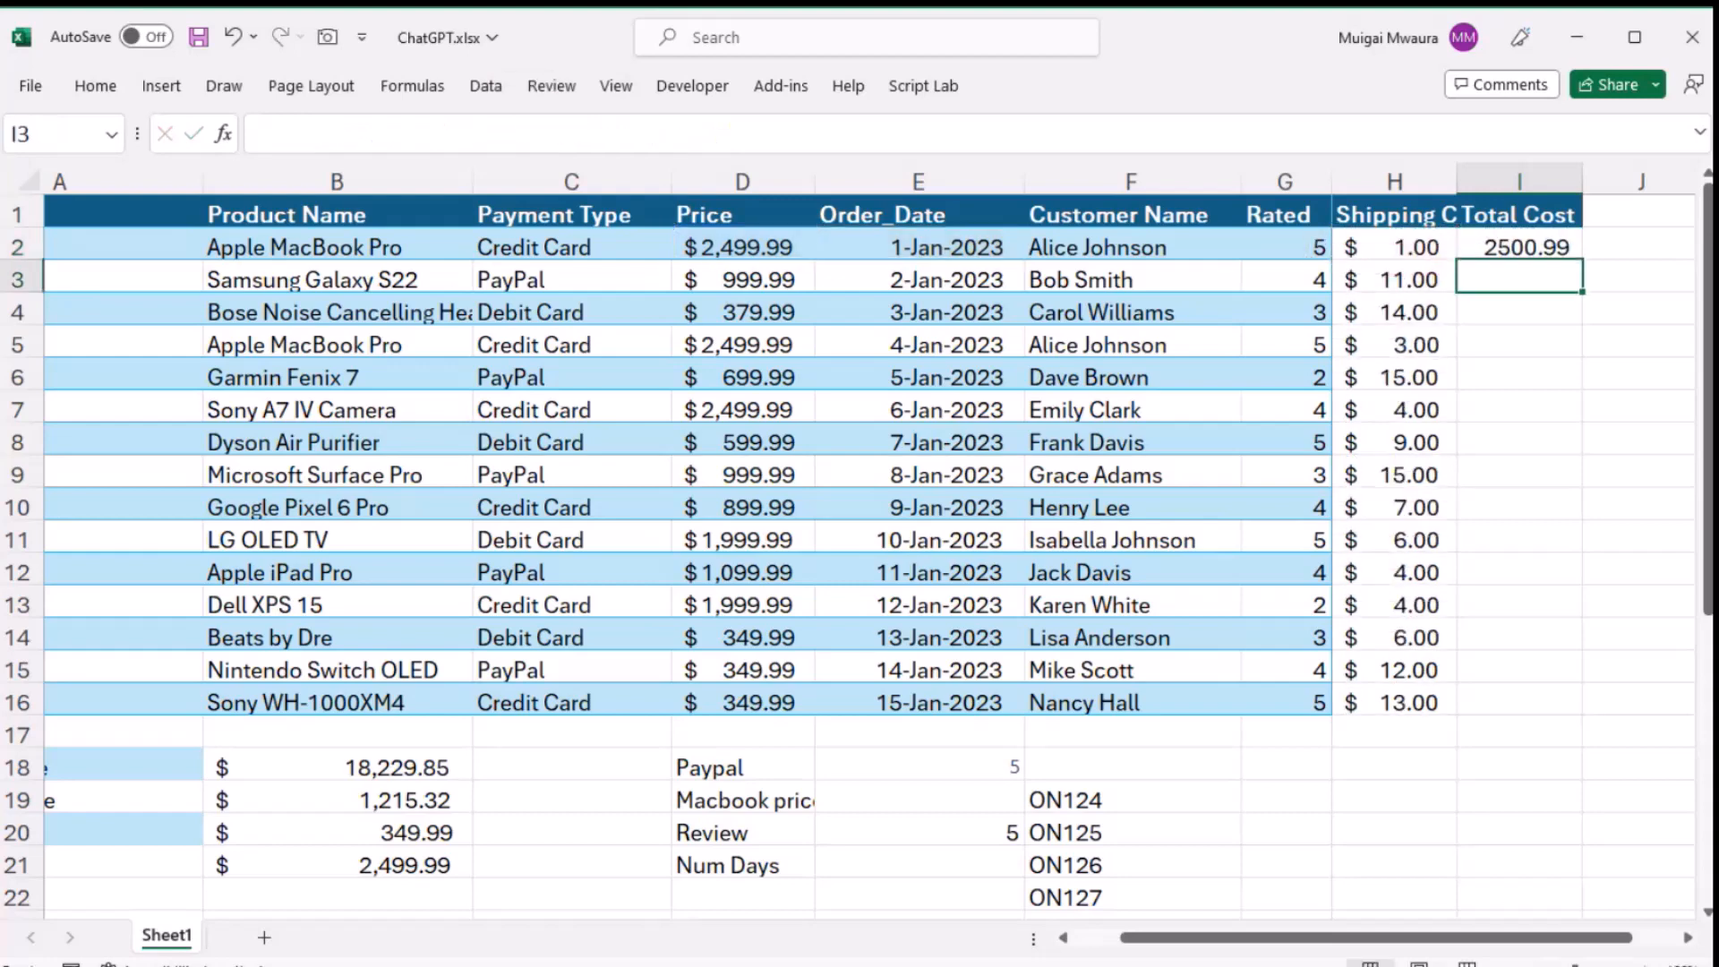
pyautogui.click(1568, 247)
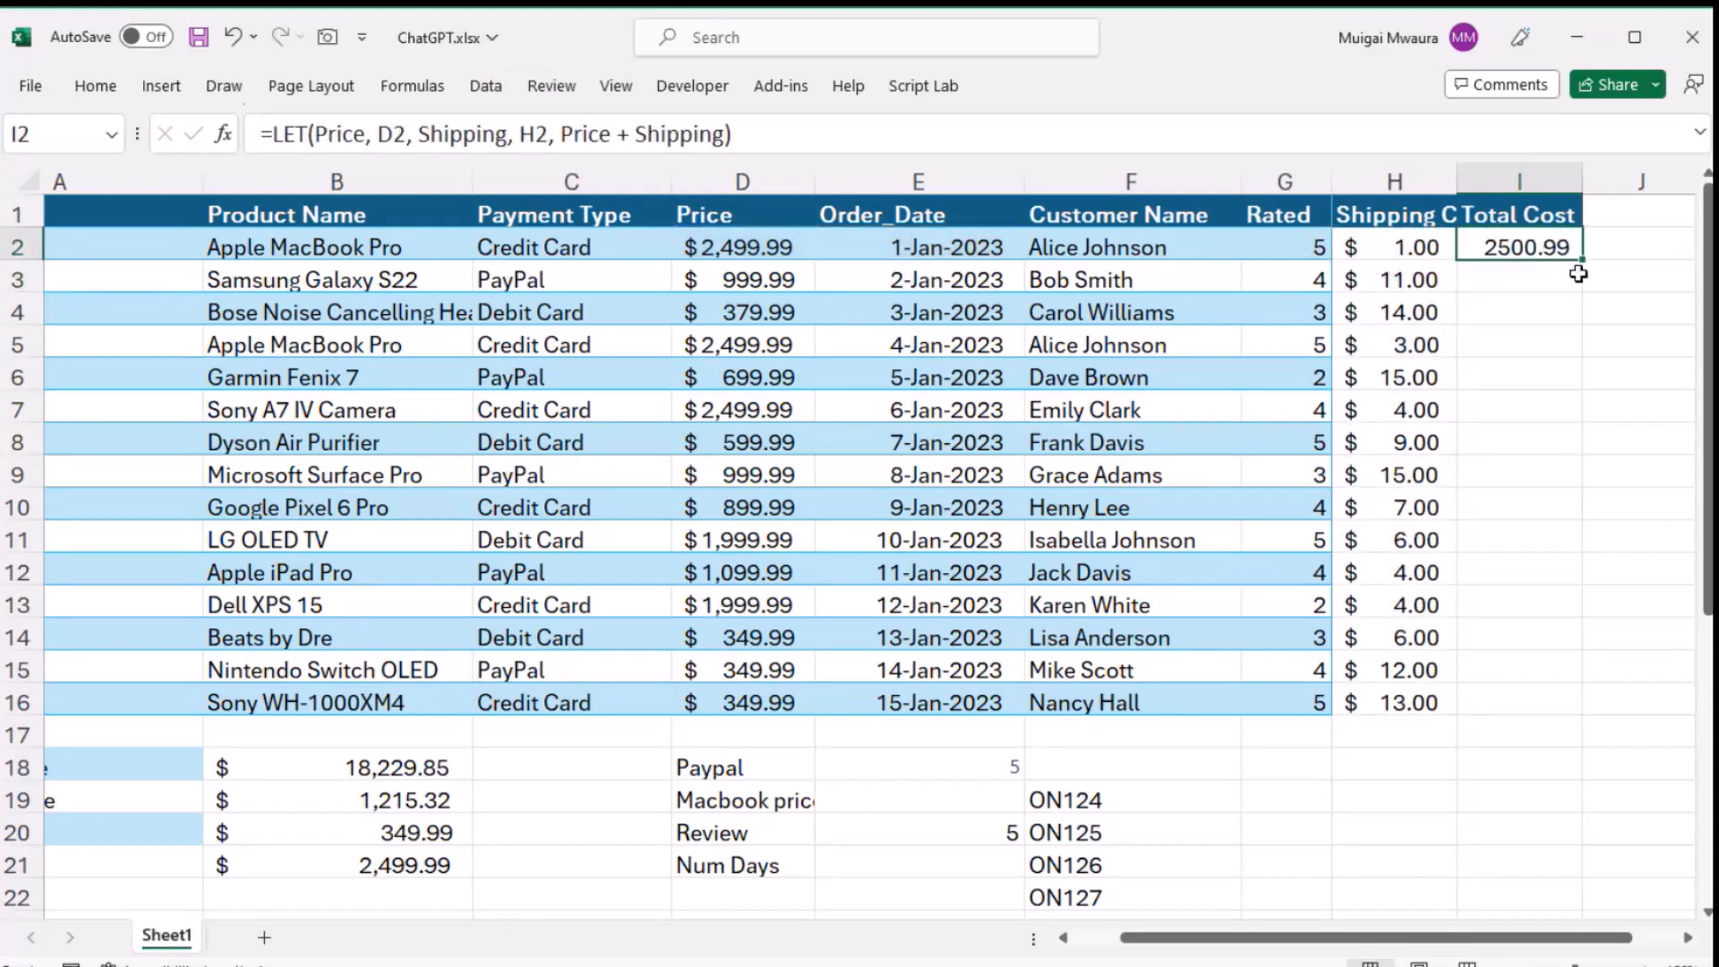
pyautogui.moveTo(1590, 257); pyautogui.dragTo(1564, 688)
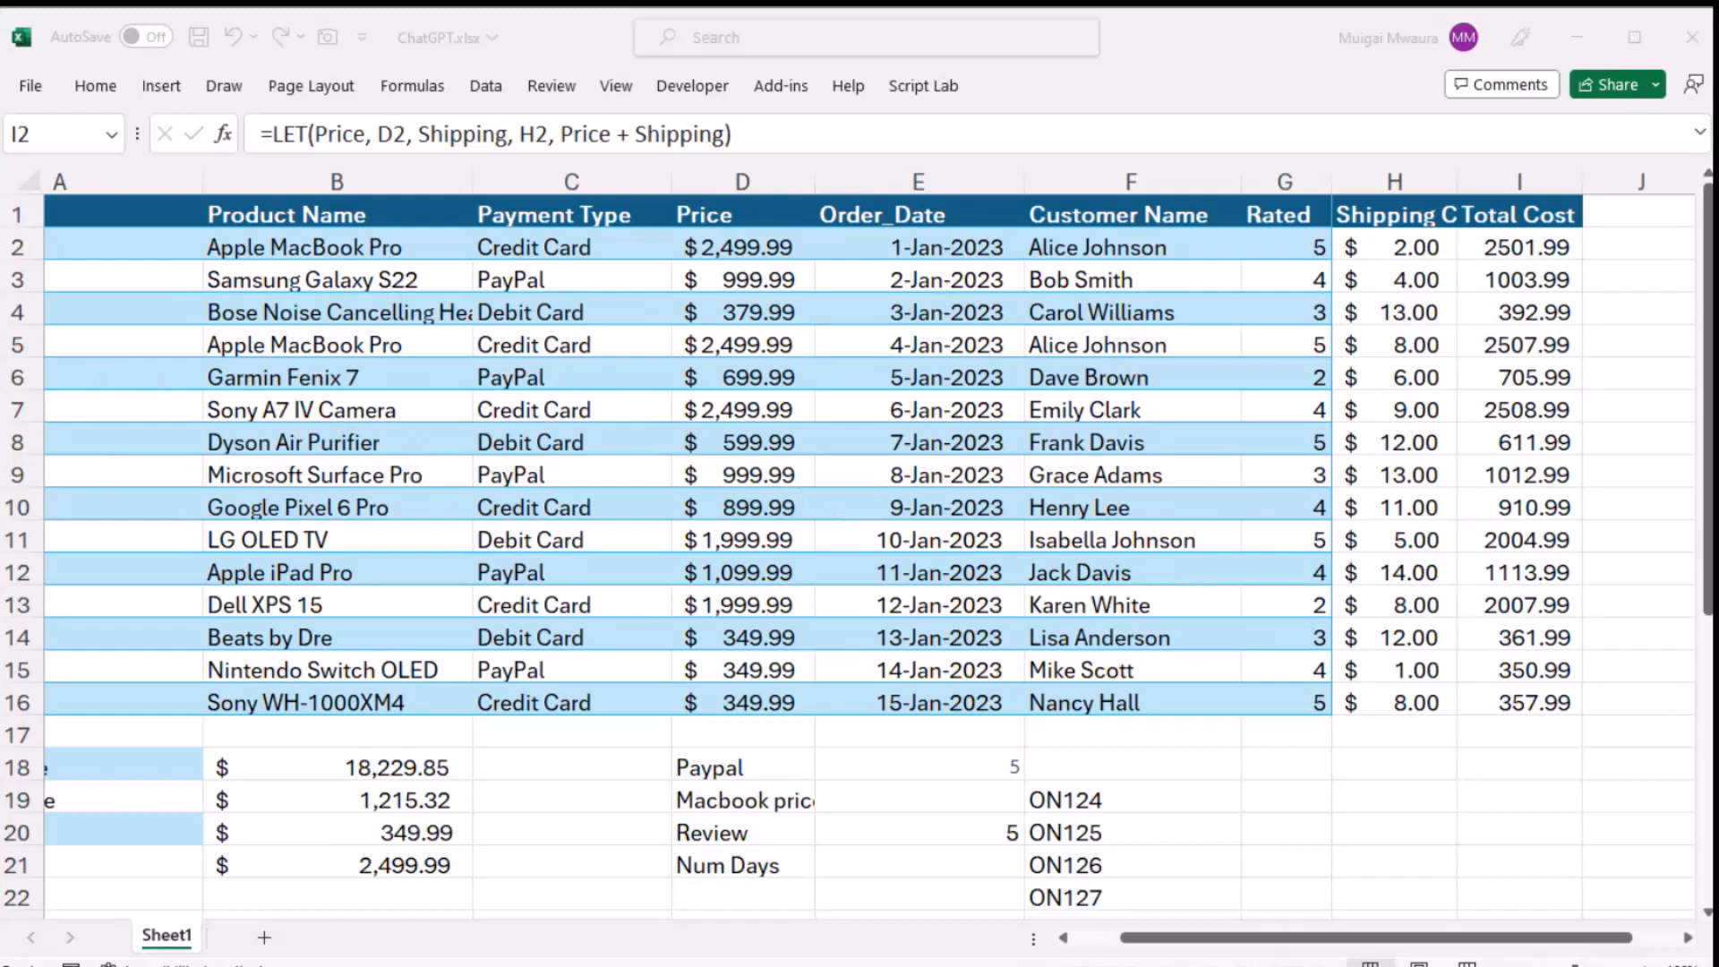
# - Switch from the Excel orders sheet to the Bing Chat page in the browser
pyautogui.hotkey('ctrl', 'shift', 'Down')
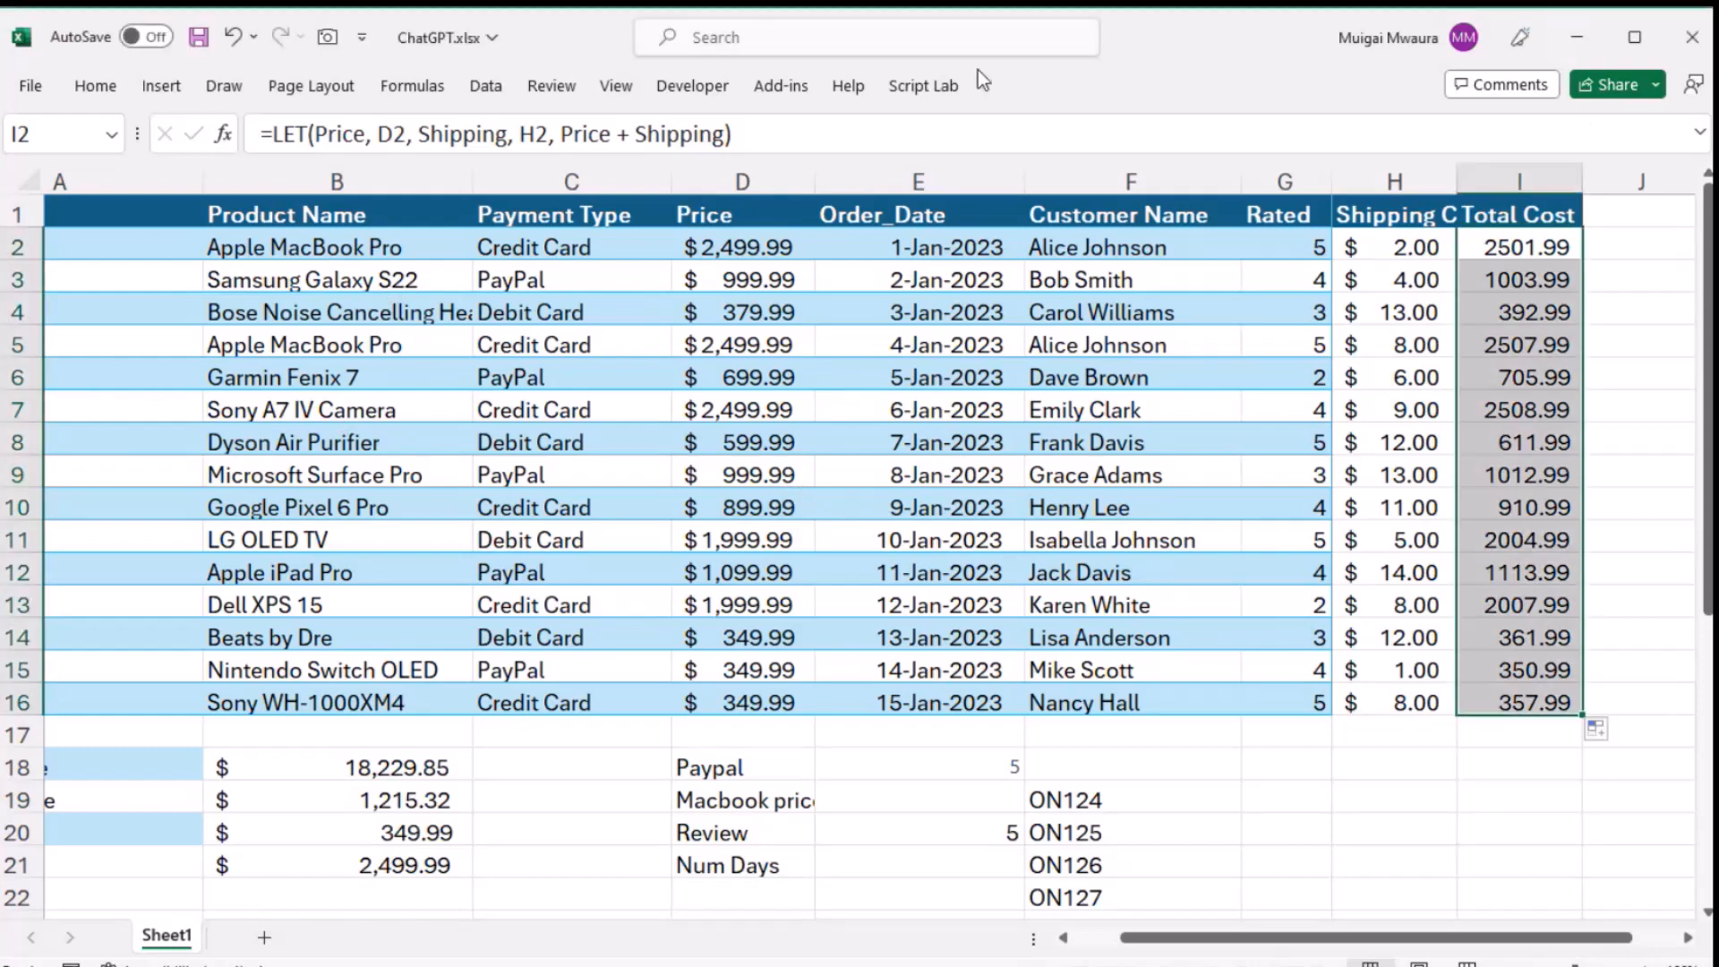
pyautogui.click(1579, 43)
pyautogui.hotkey('alt', 'Tab')
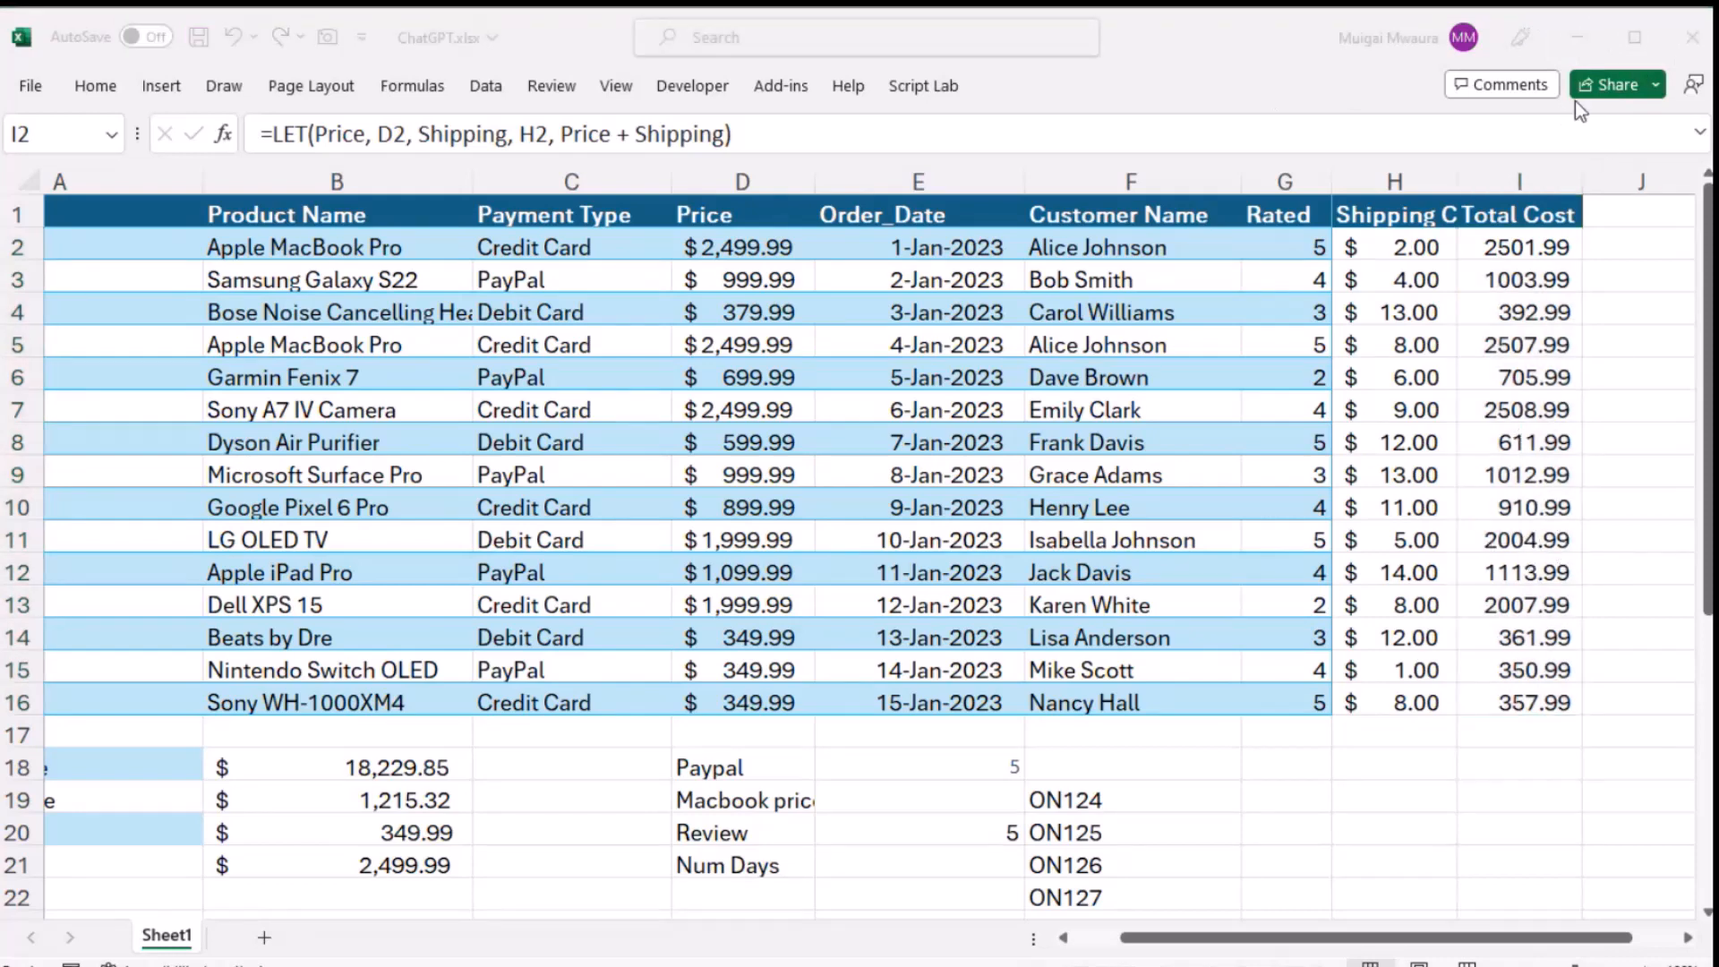
pyautogui.click(1575, 36)
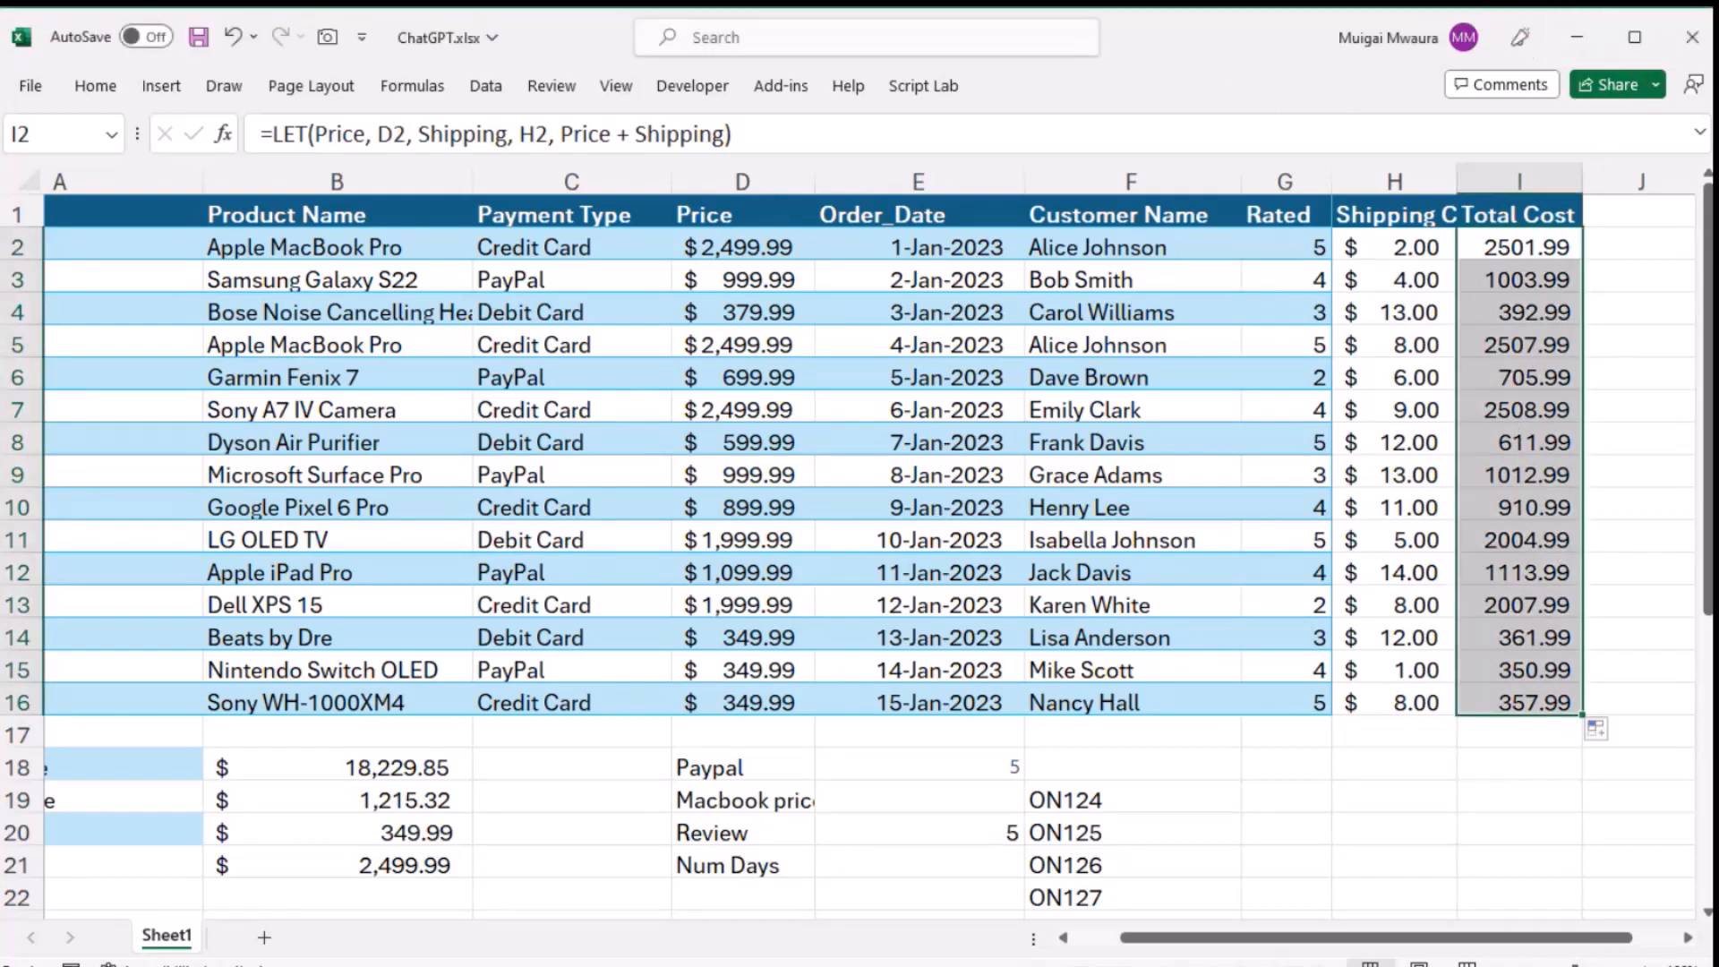
pyautogui.hotkey('alt', 'Tab')
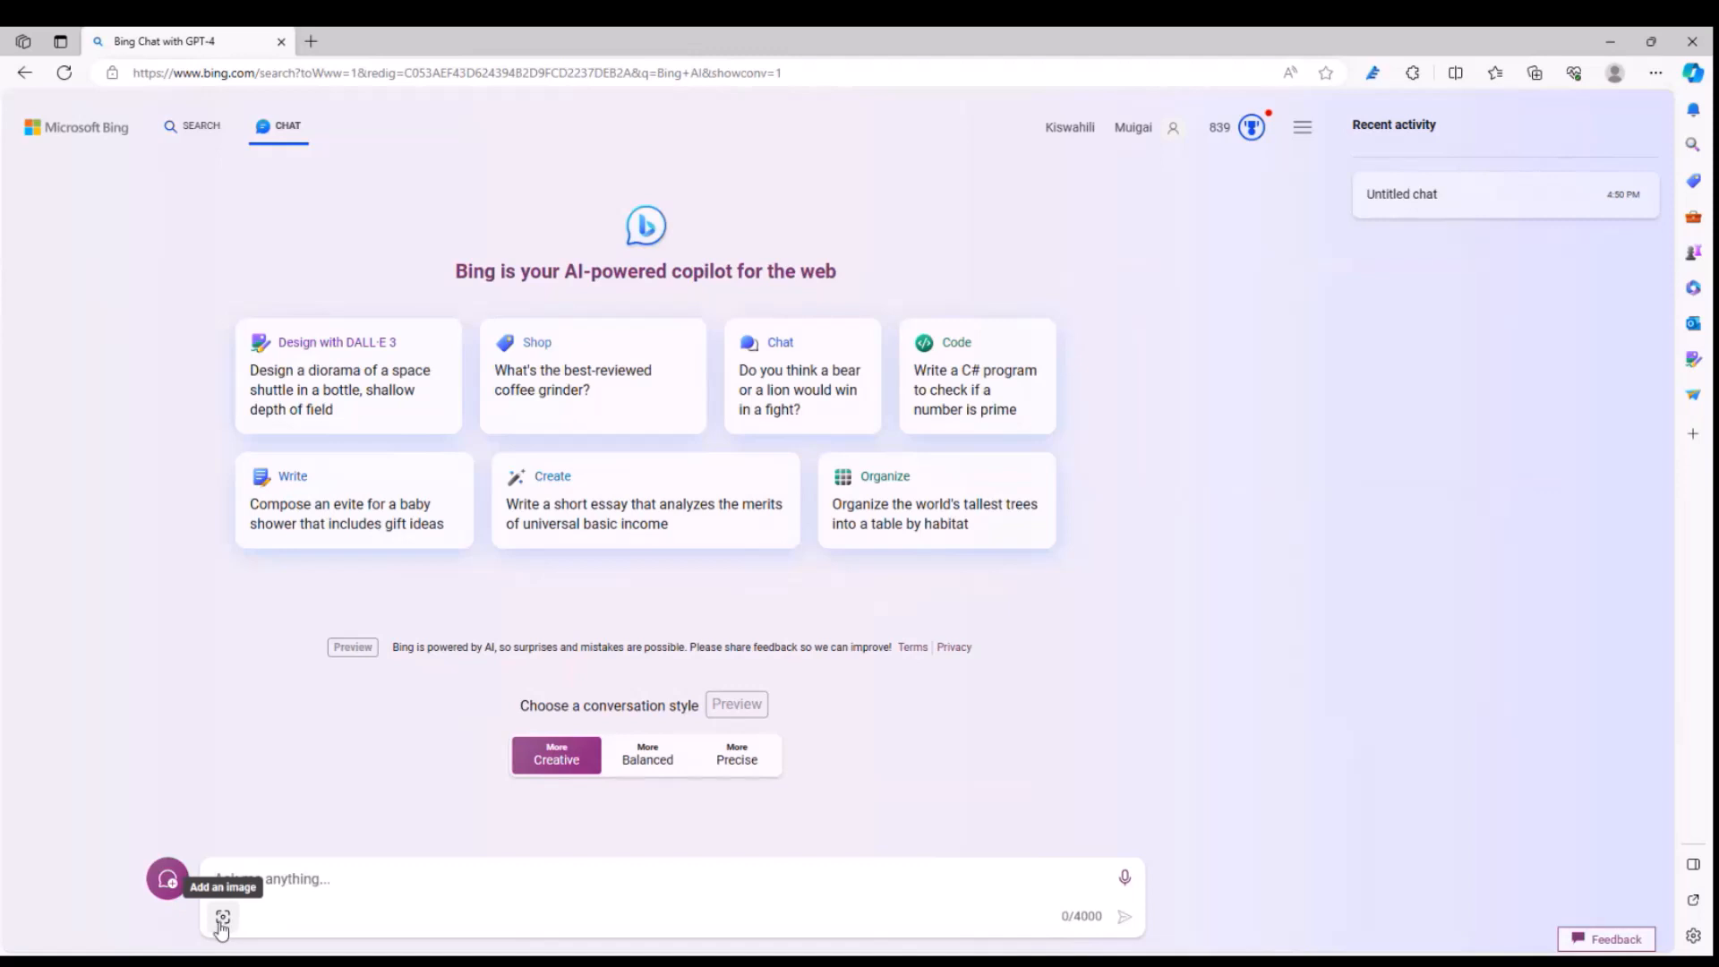
# - Attach the image Capture.PNG from this device's Pictures folder to the chat message
pyautogui.click(221, 922)
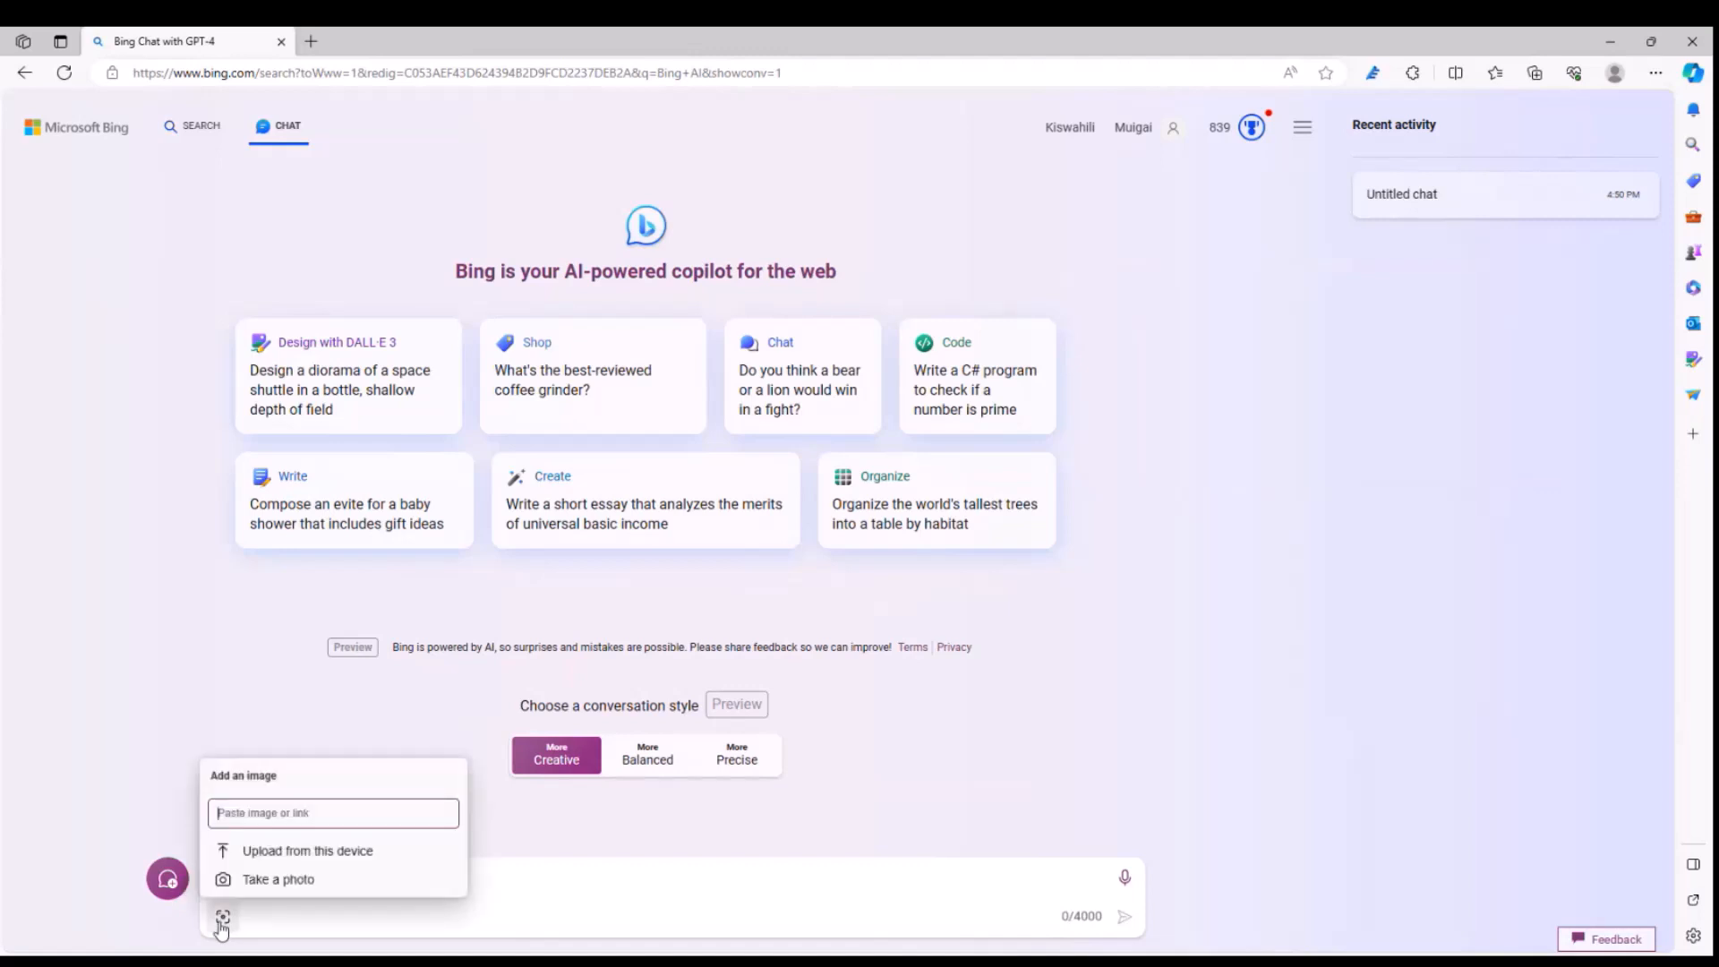
pyautogui.click(322, 853)
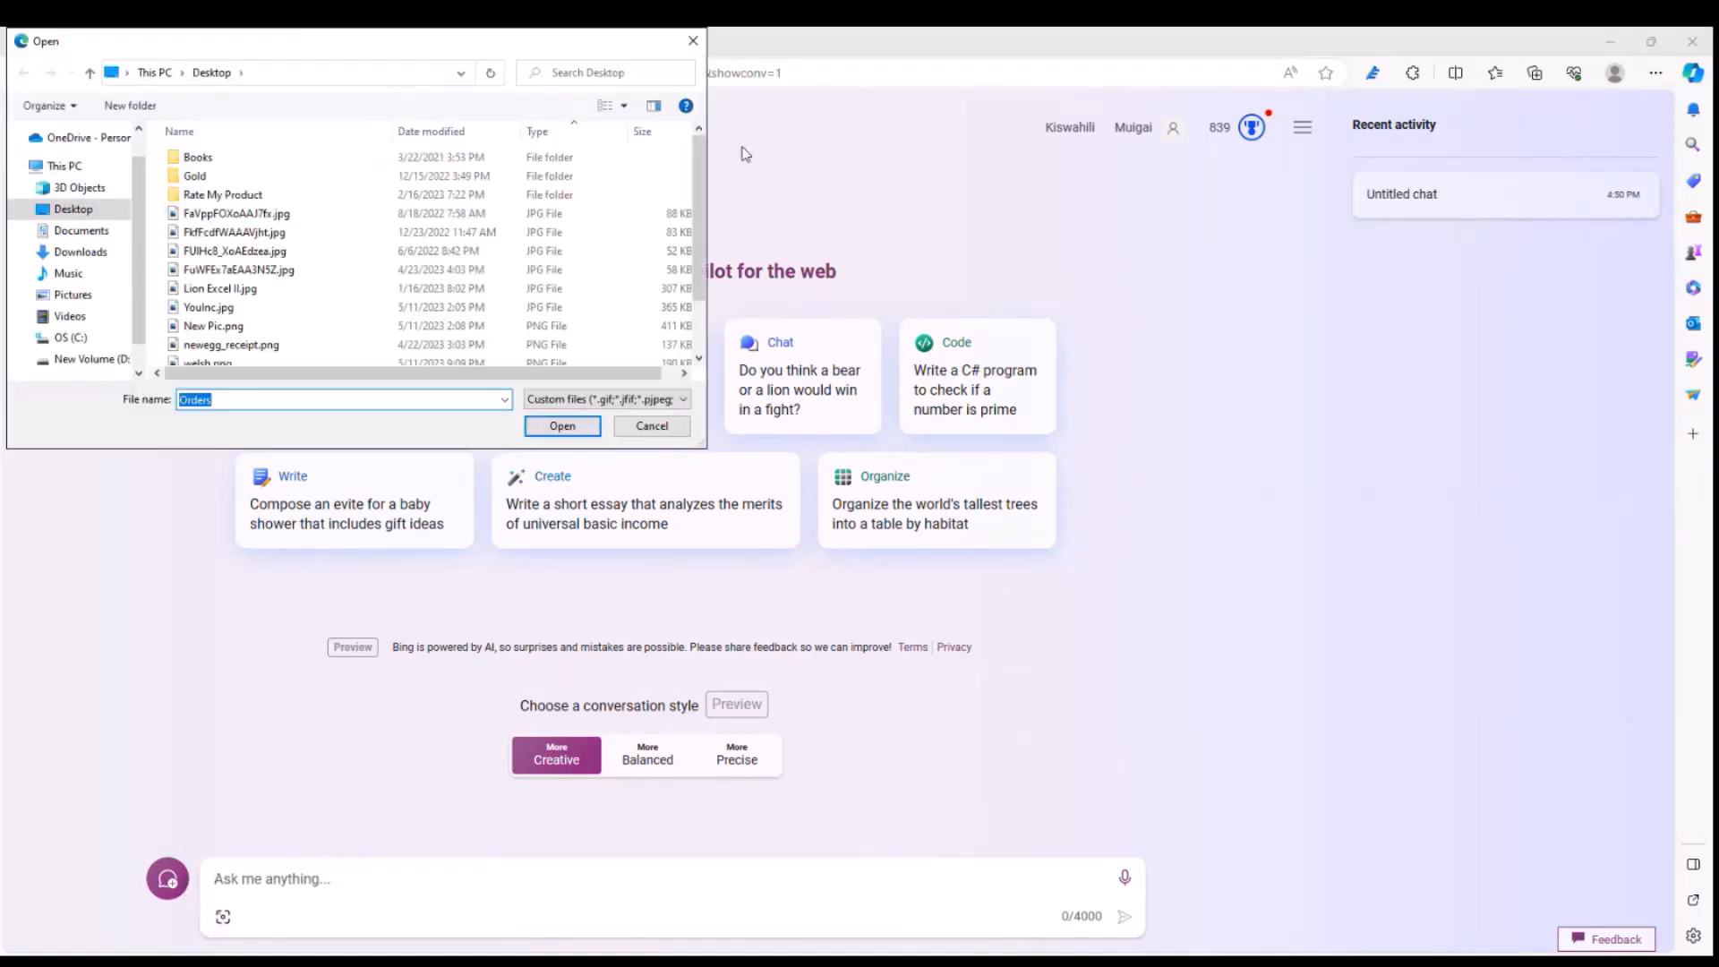
pyautogui.moveTo(699, 202)
pyautogui.mouseDown()
pyautogui.moveTo(713, 256)
pyautogui.moveTo(713, 195)
pyautogui.mouseUp()
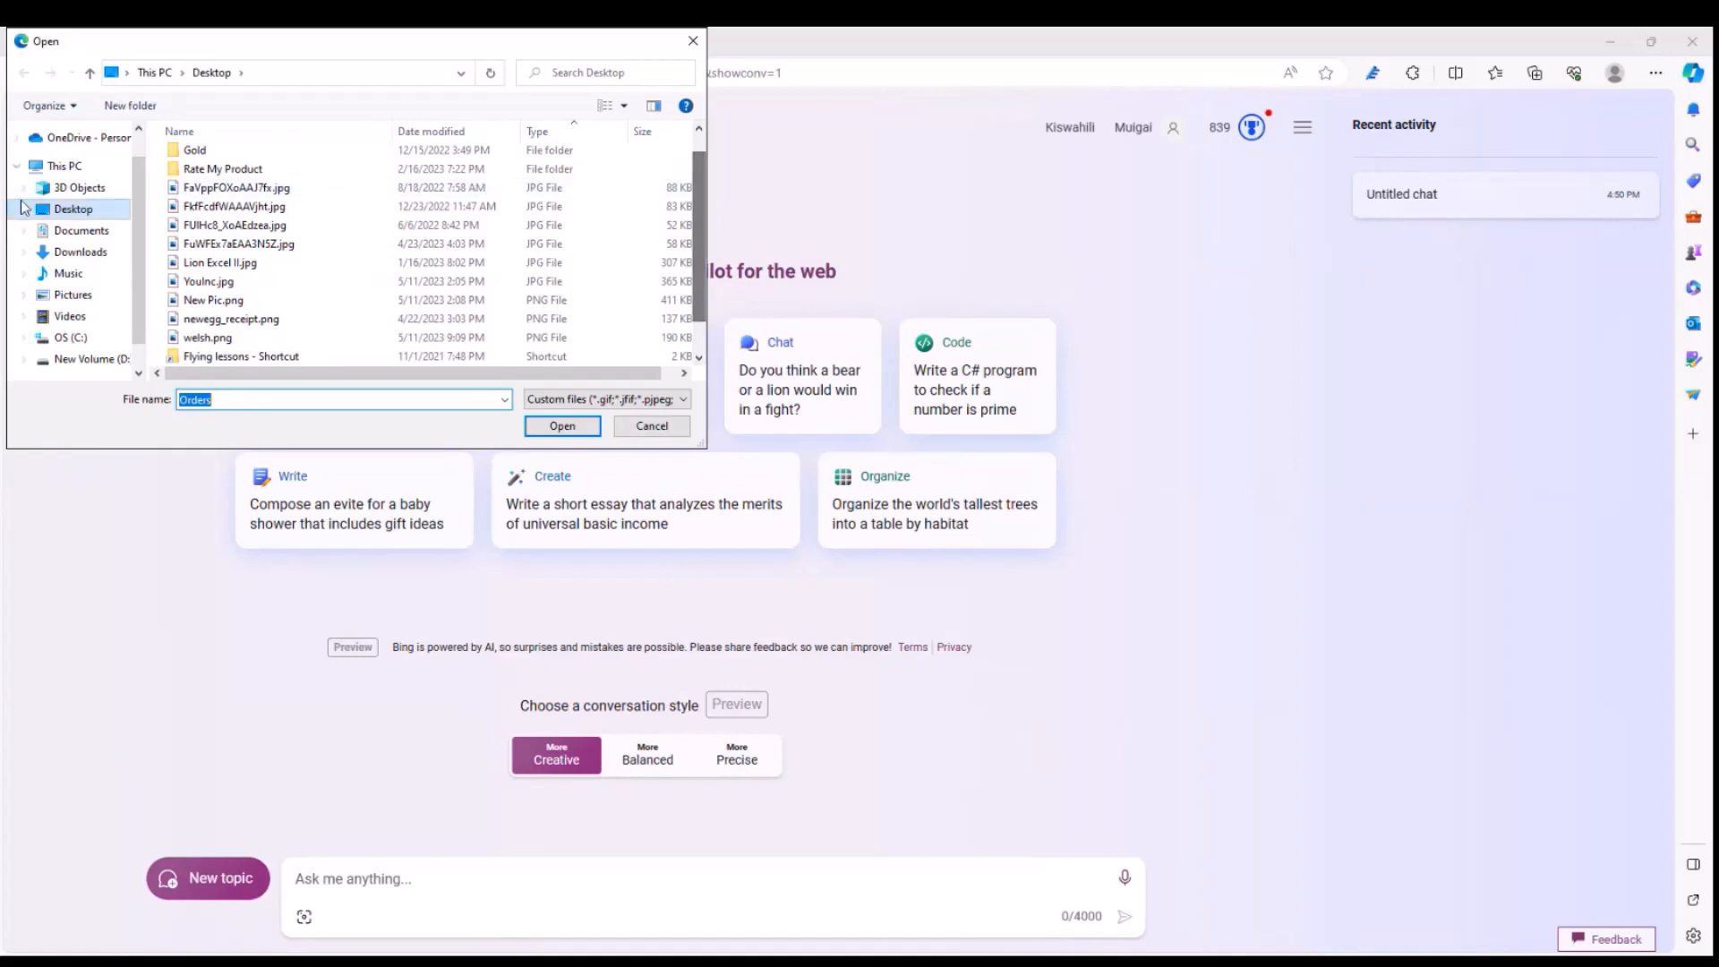
pyautogui.scroll(-1, 293, 294)
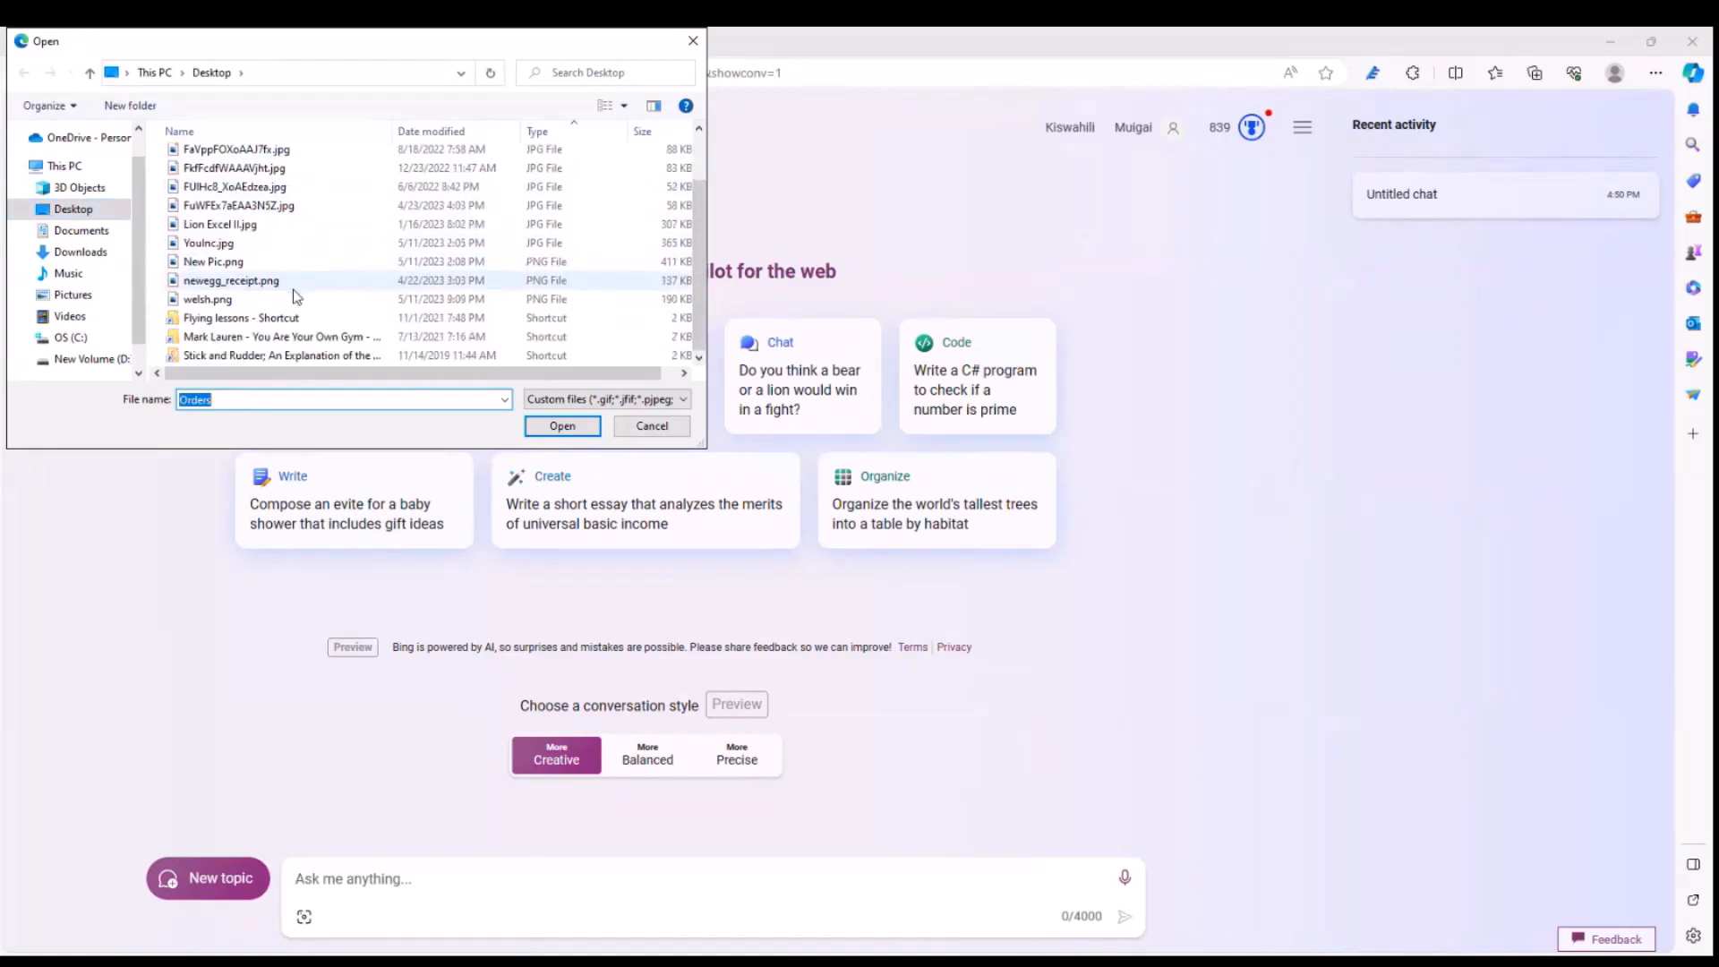
pyautogui.scroll(2, 292, 293)
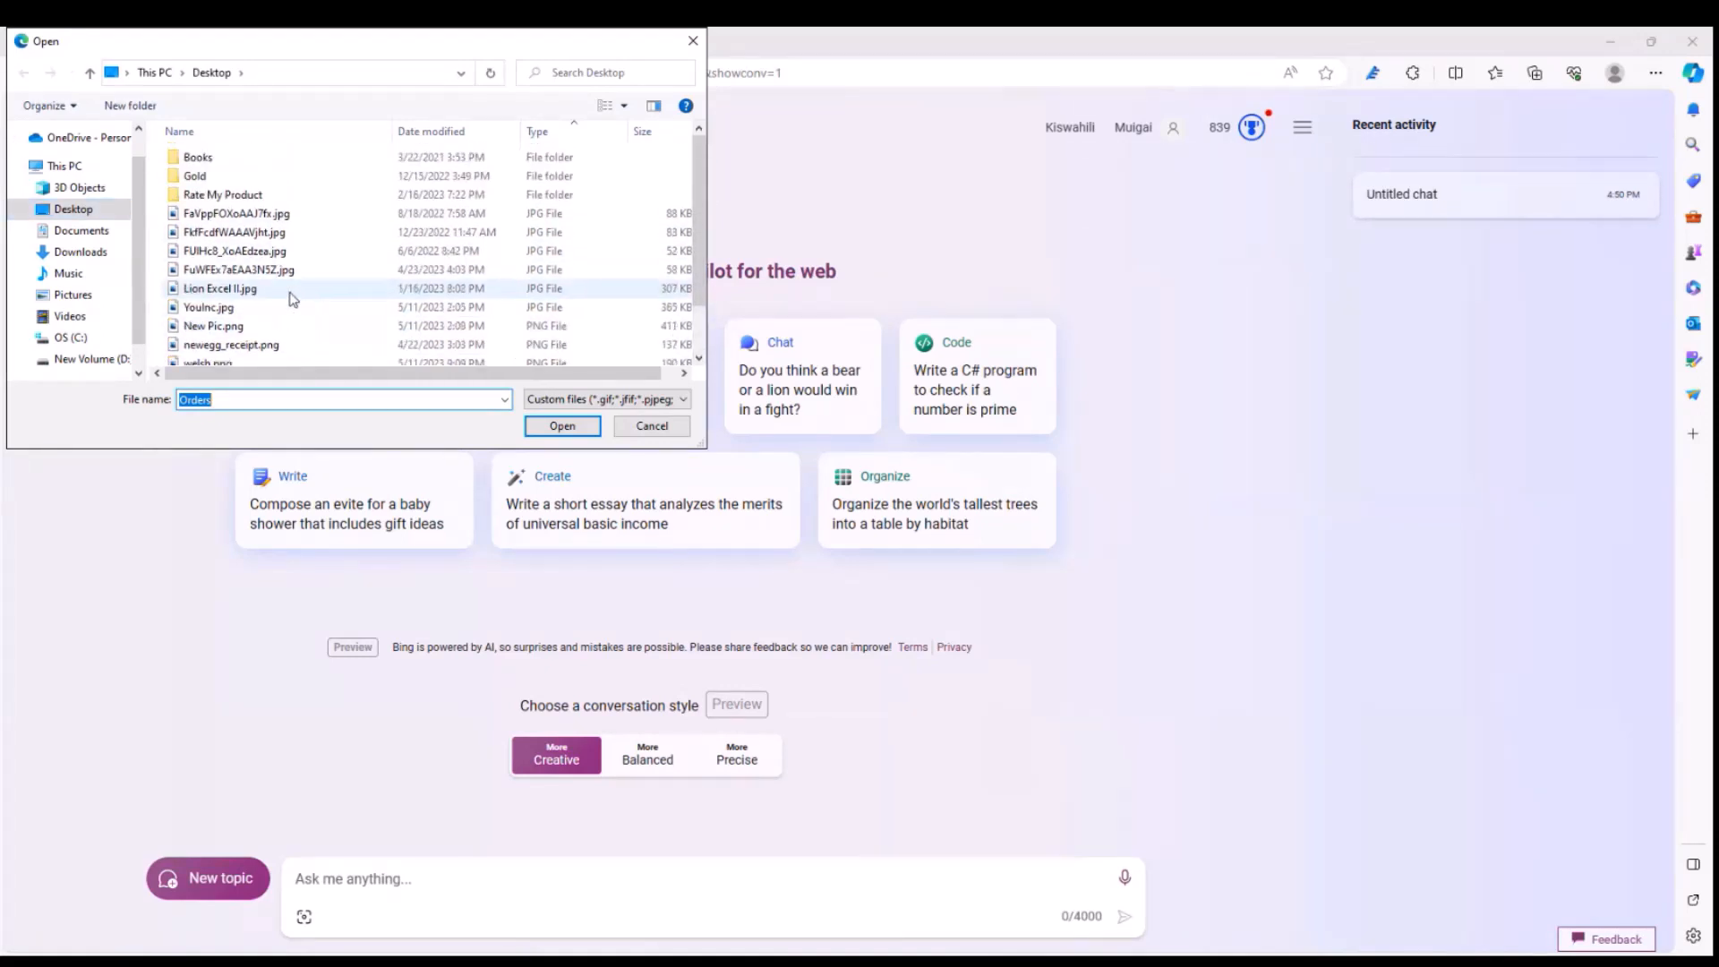
pyautogui.scroll(-2, 289, 292)
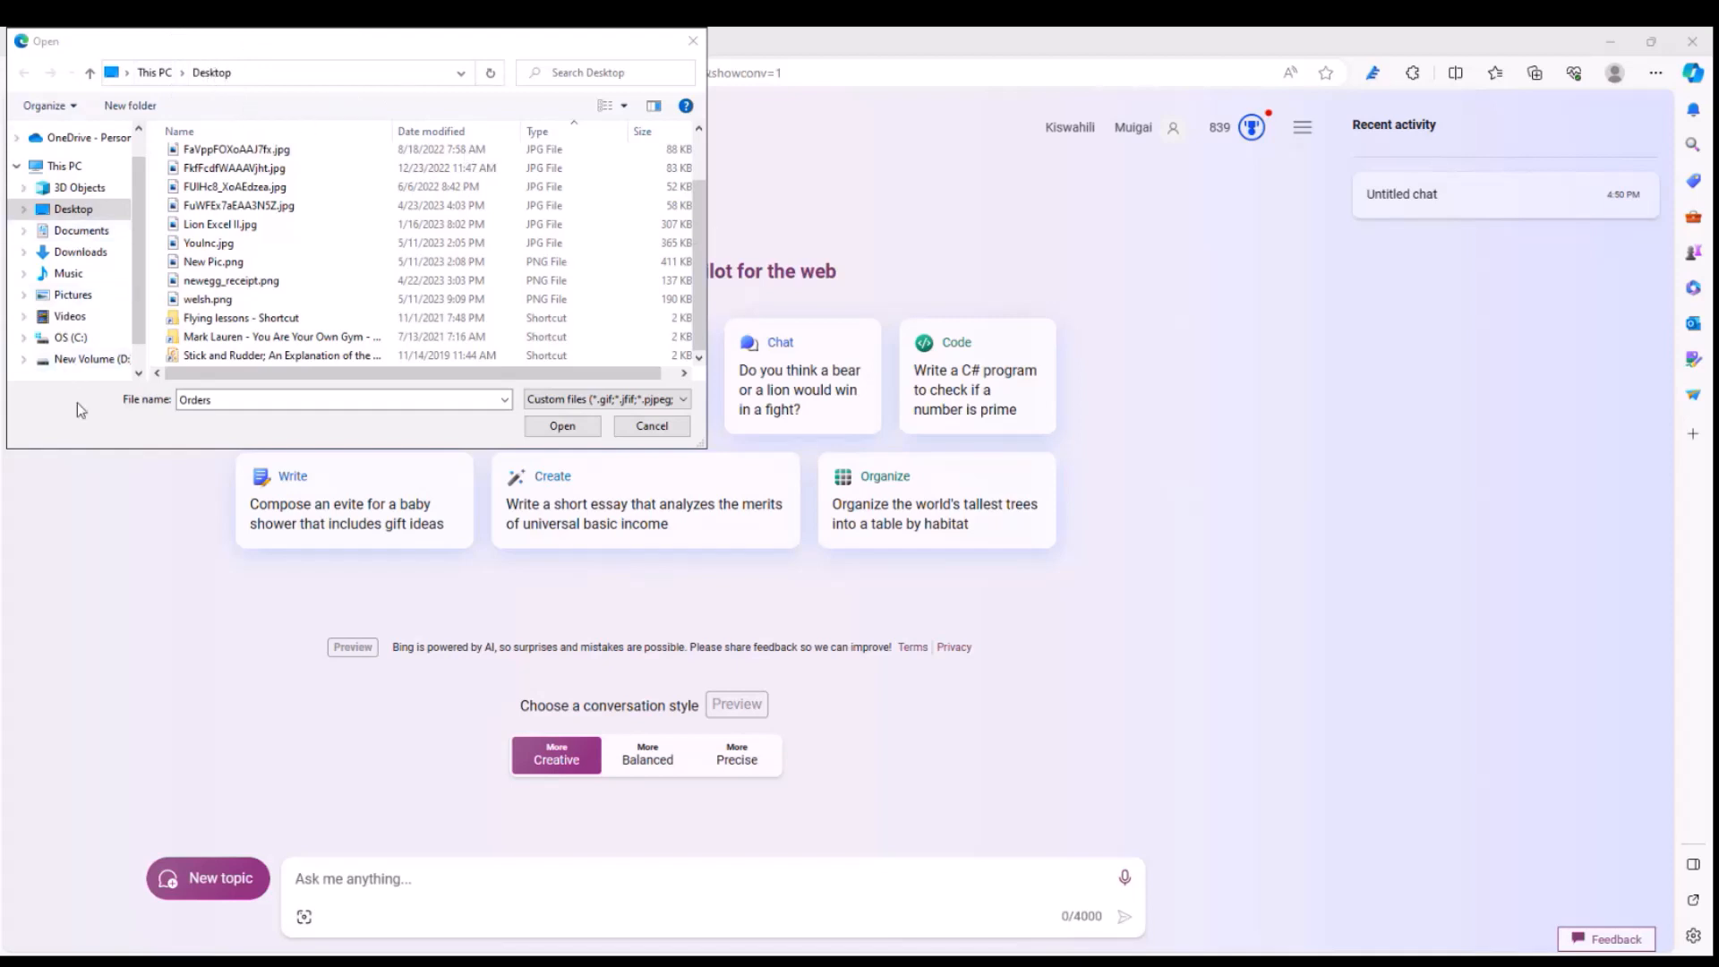
pyautogui.click(134, 432)
pyautogui.click(73, 294)
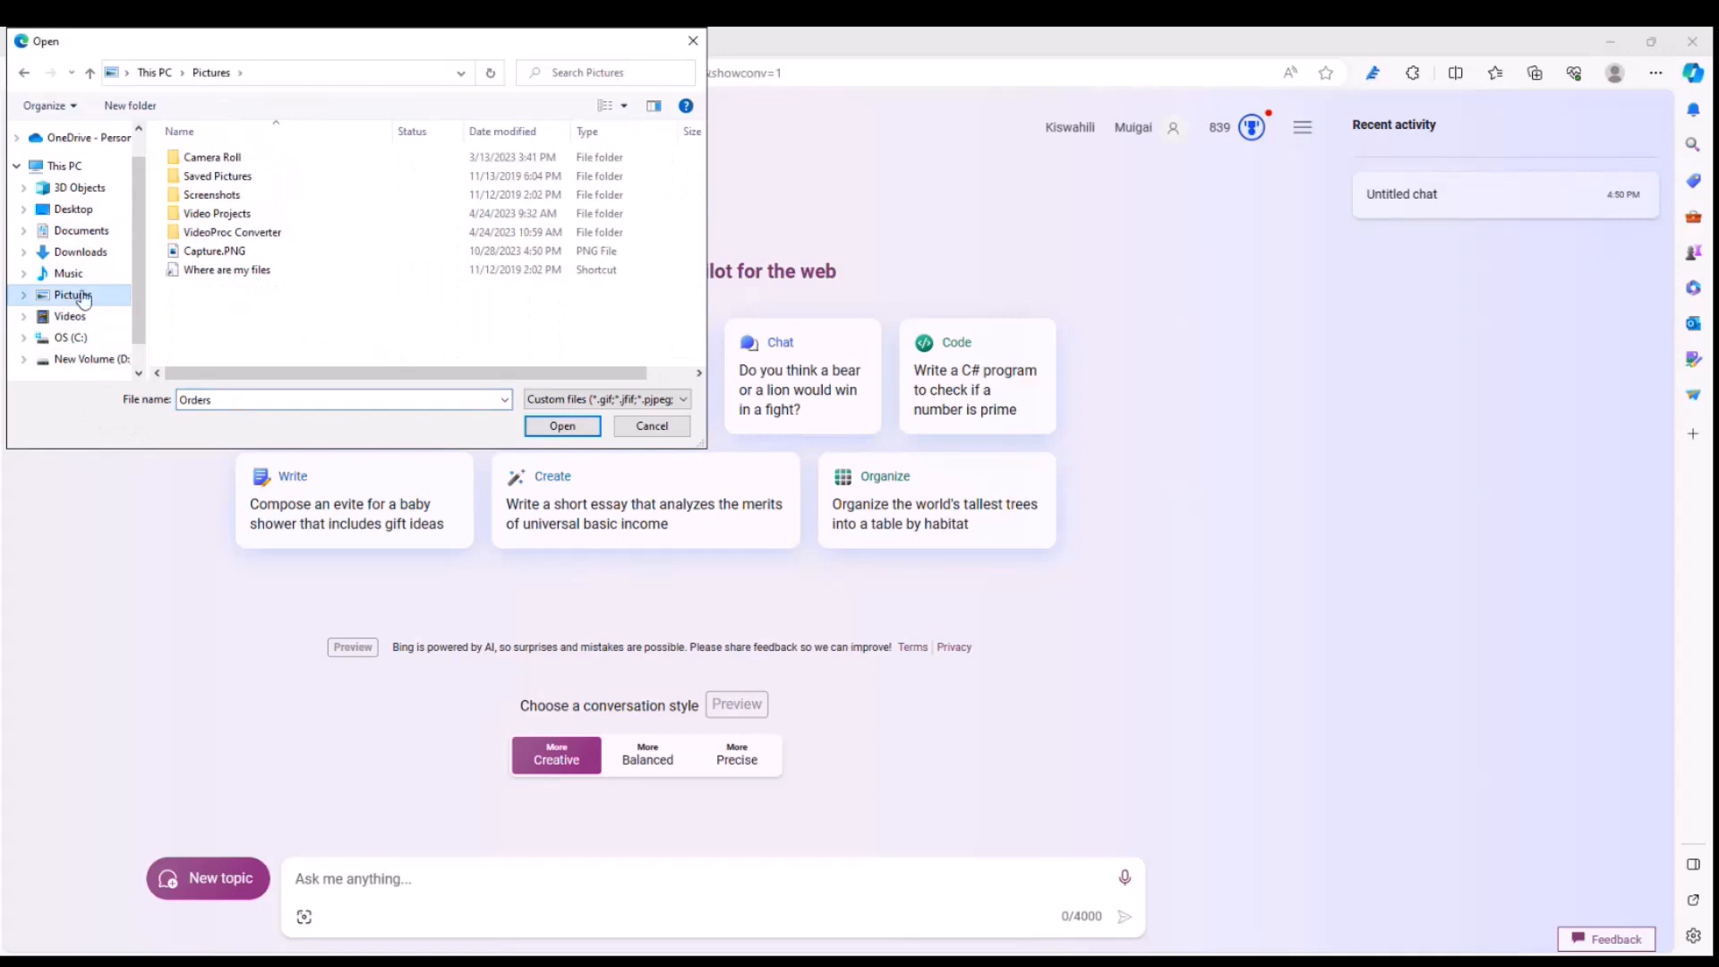
pyautogui.click(224, 253)
pyautogui.click(564, 427)
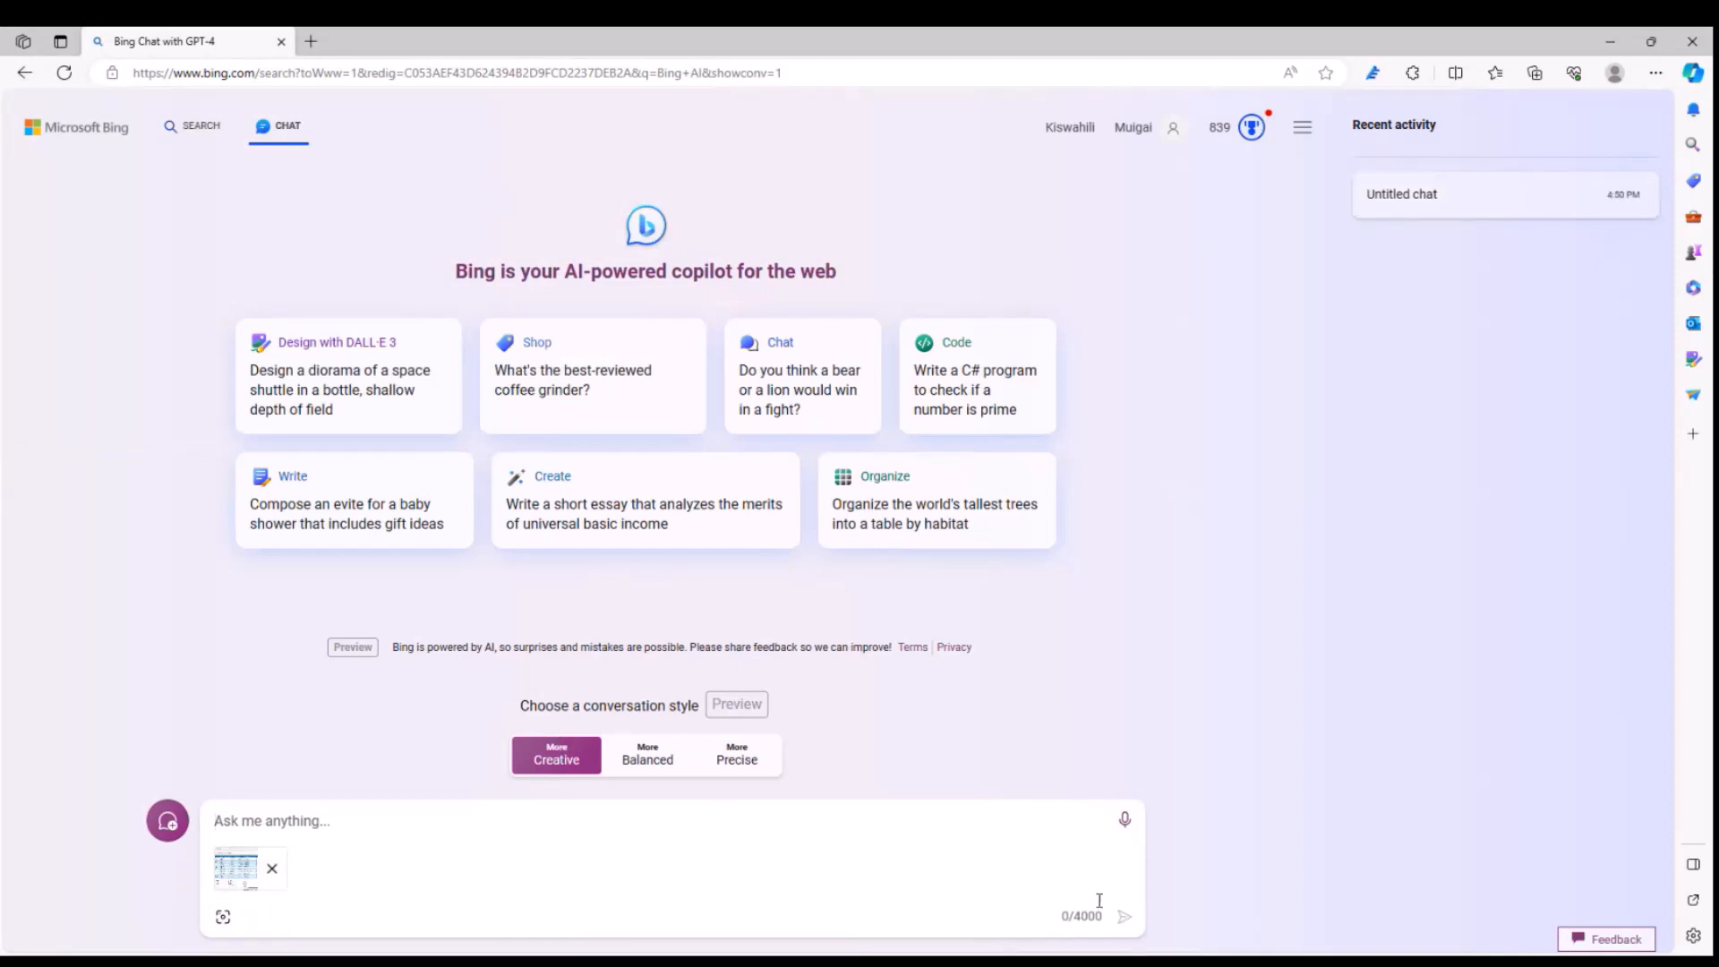
# - Send the prompt "Analyze this table" together with the attached screenshot
pyautogui.scroll(3, 1094, 664)
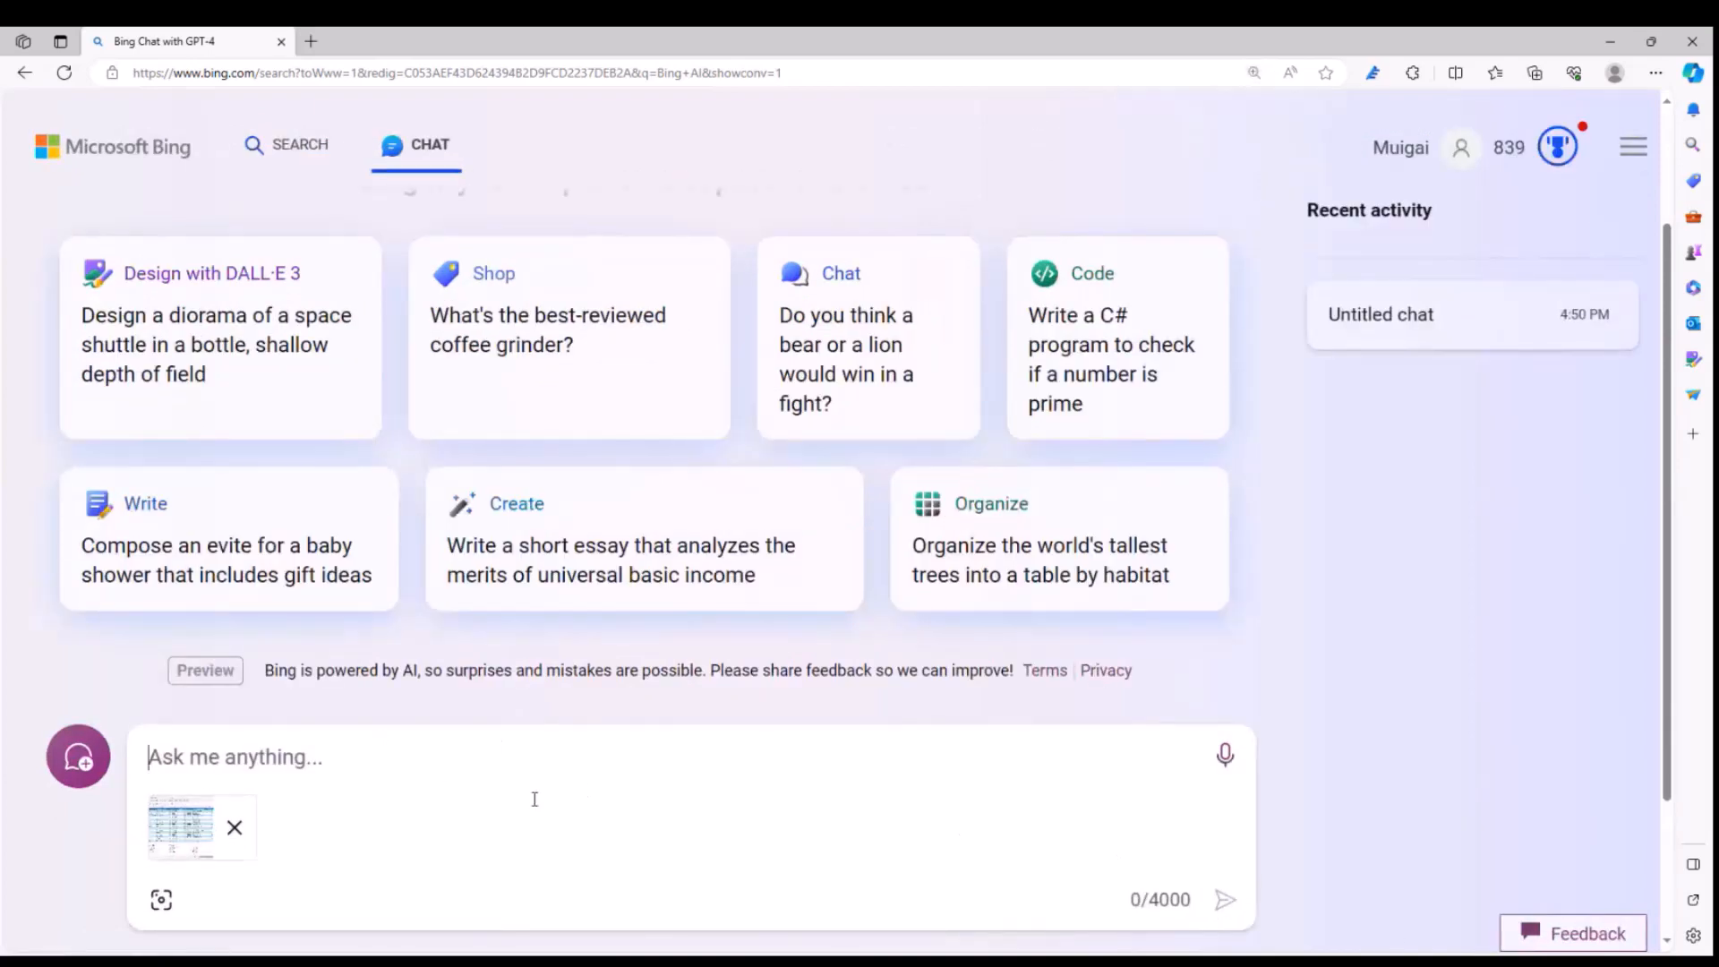
pyautogui.write('Analyz')
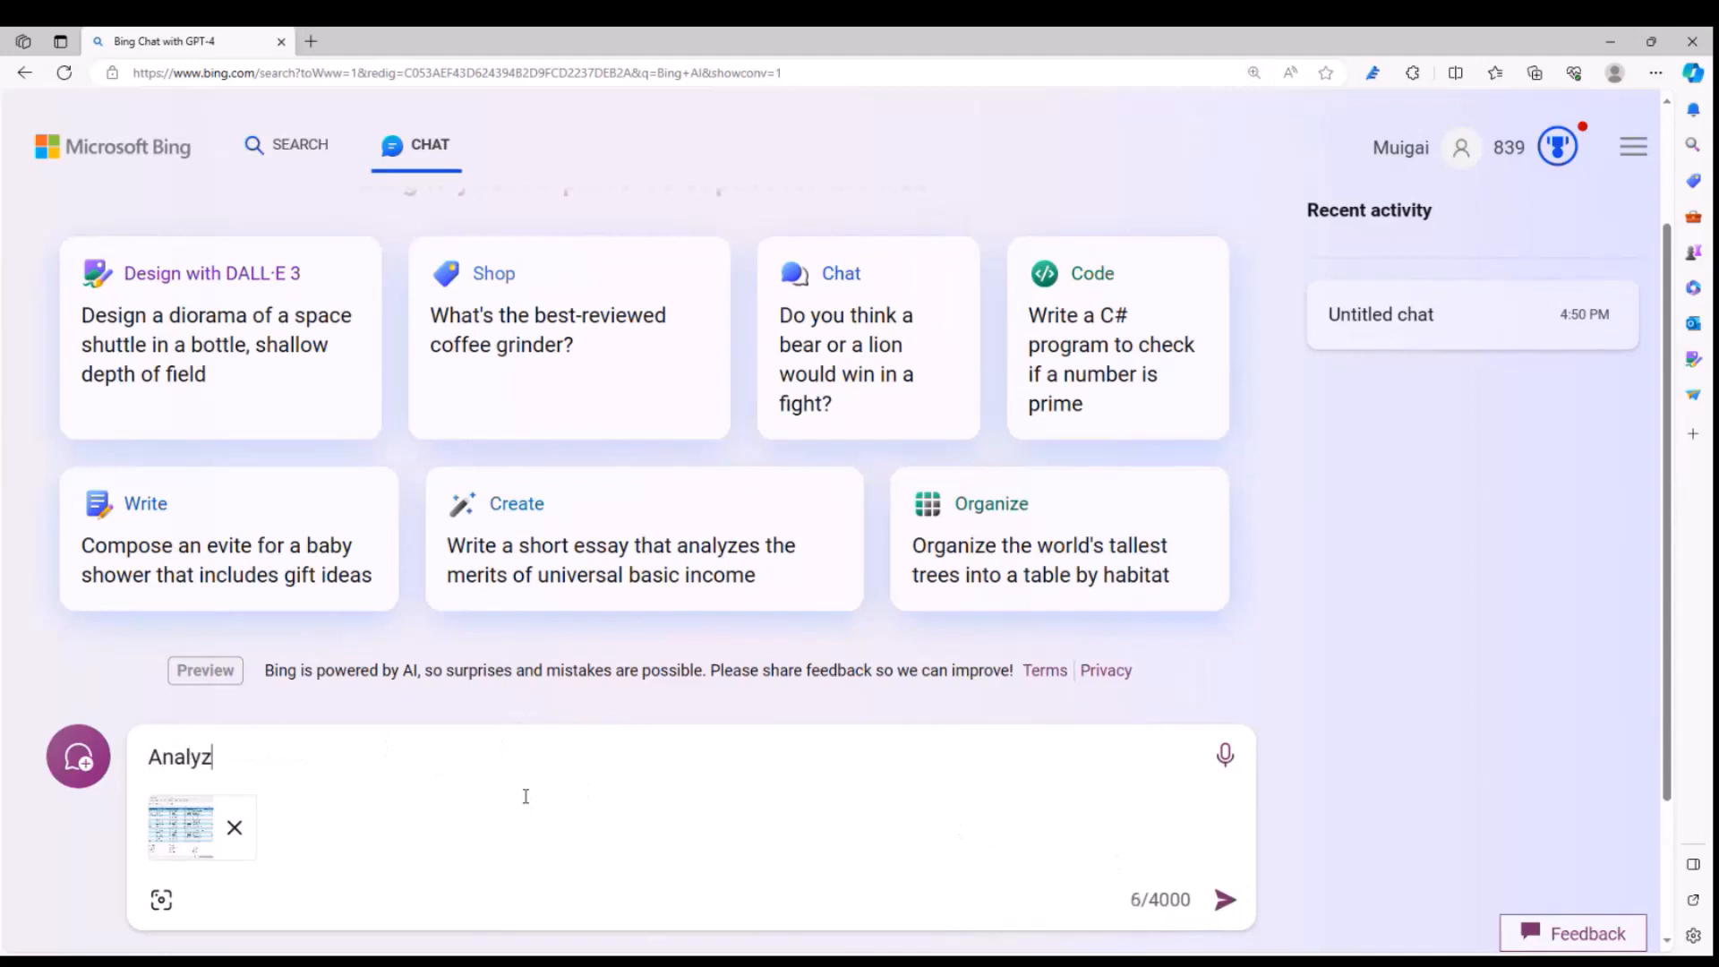
pyautogui.write('e this table')
pyautogui.press('Return')
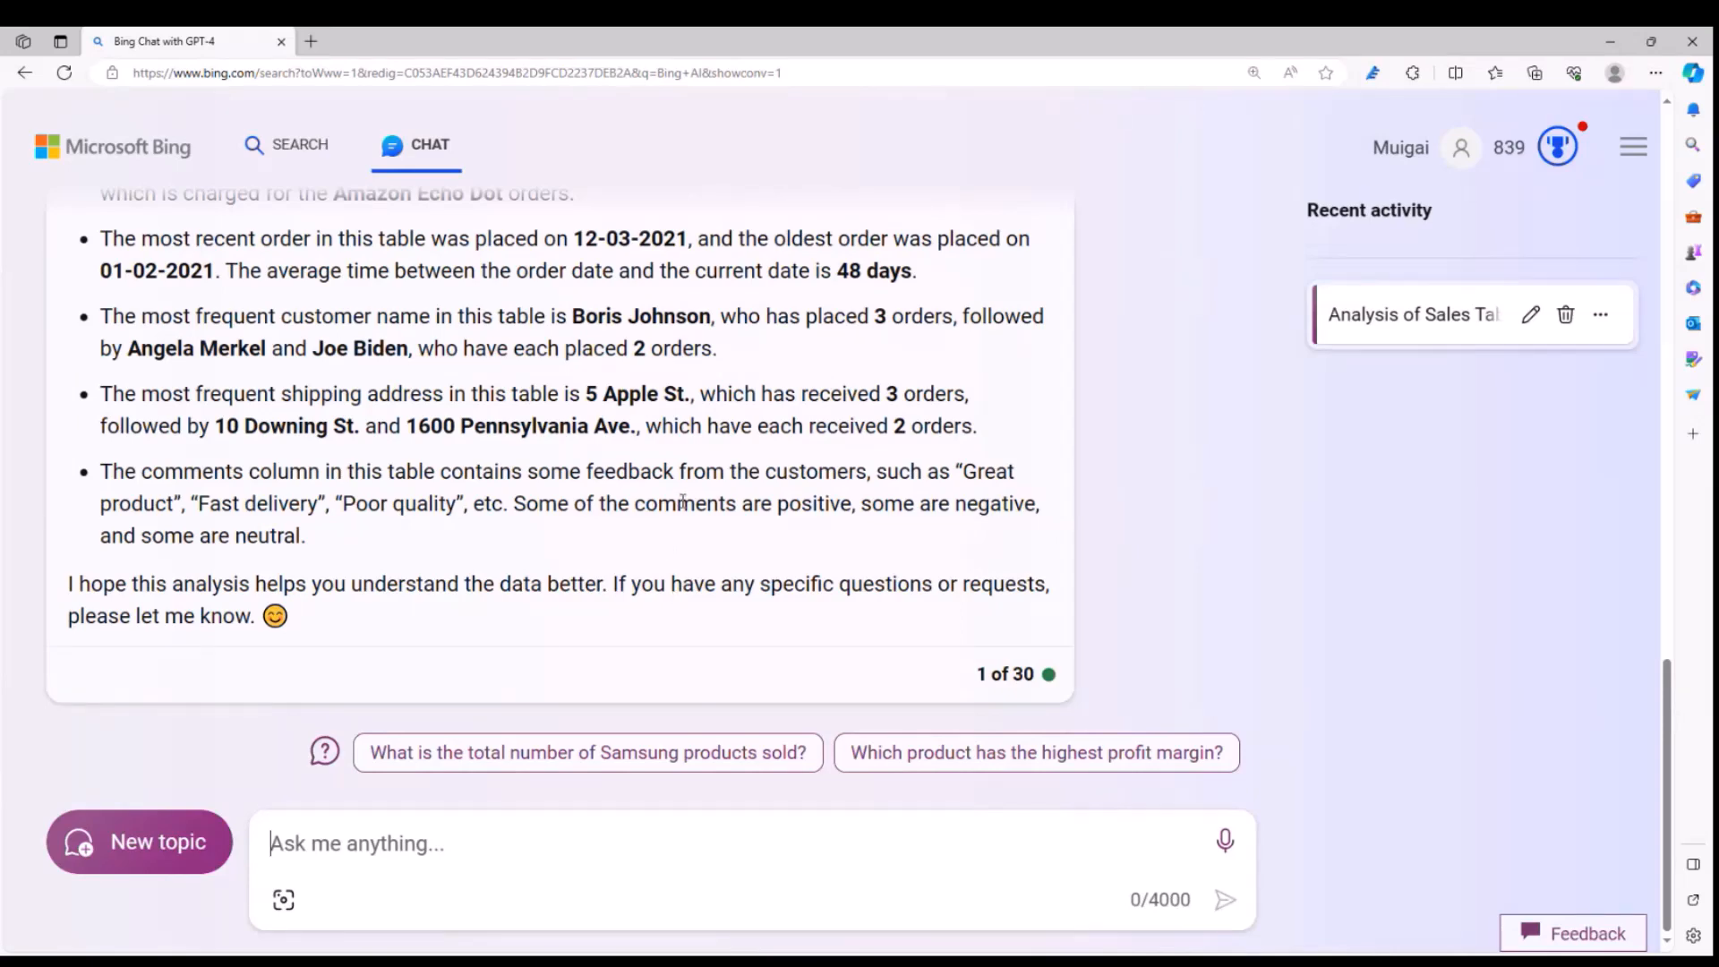
# - Review the chat's analysis of the uploaded table, checking its points on orders, products, payment types, prices and shipping costs
pyautogui.scroll(8, 676, 524)
pyautogui.scroll(2, 682, 502)
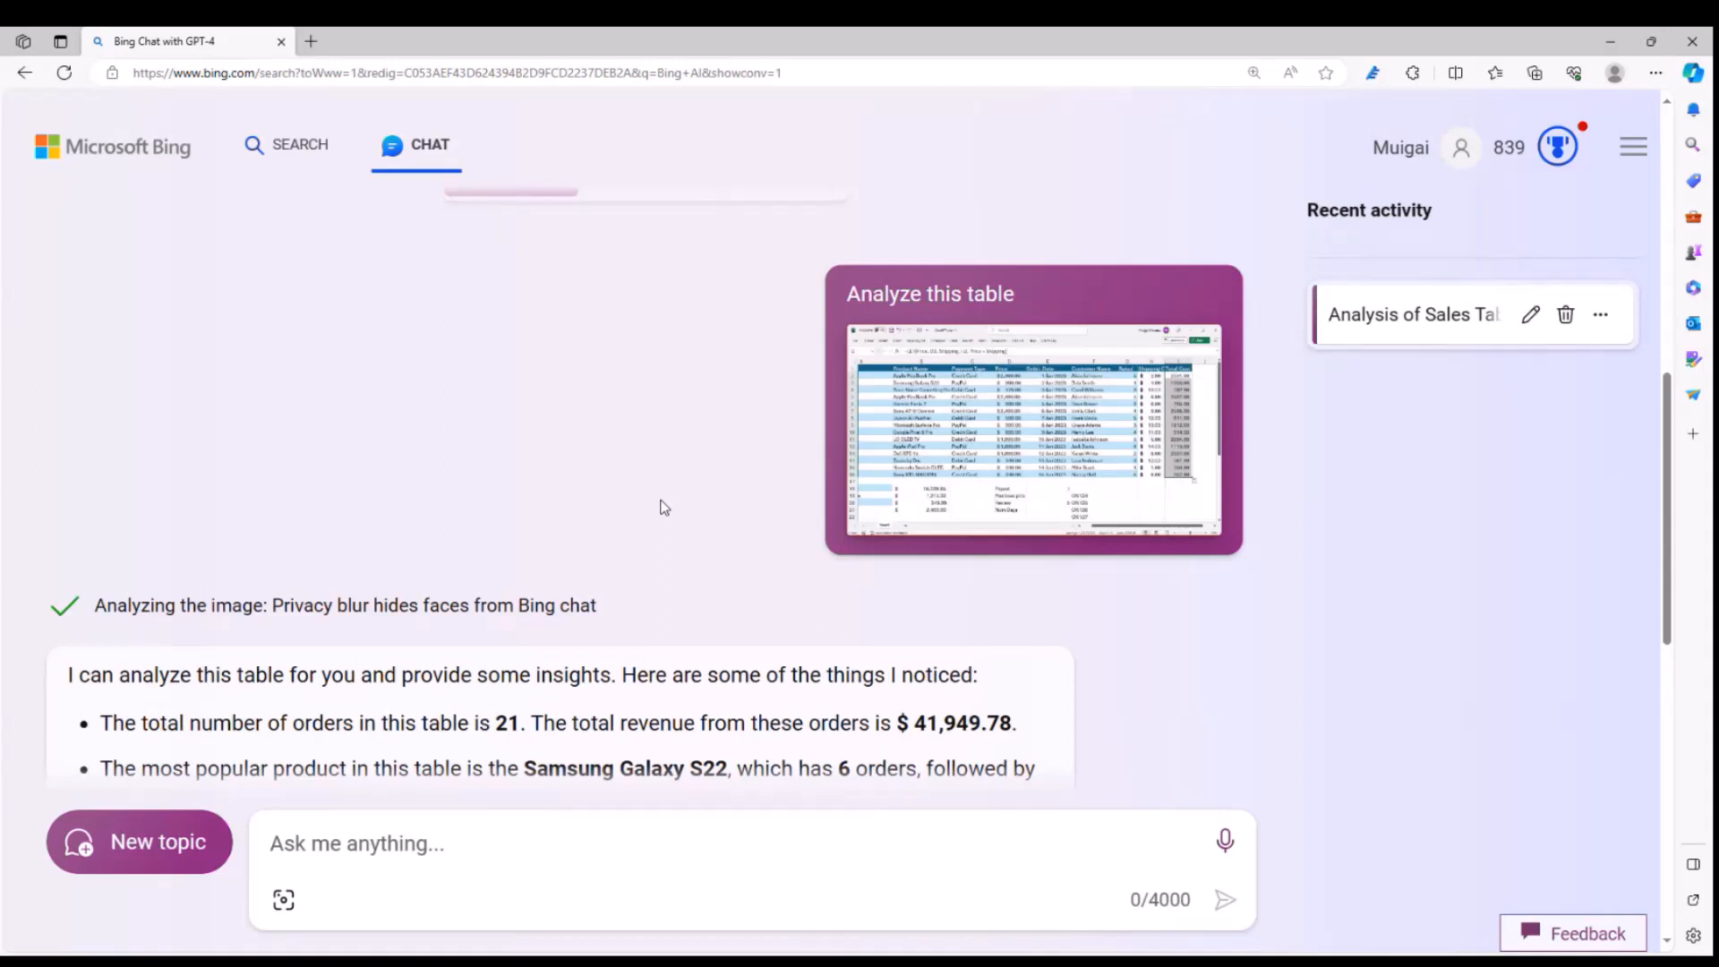
pyautogui.scroll(-1, 641, 517)
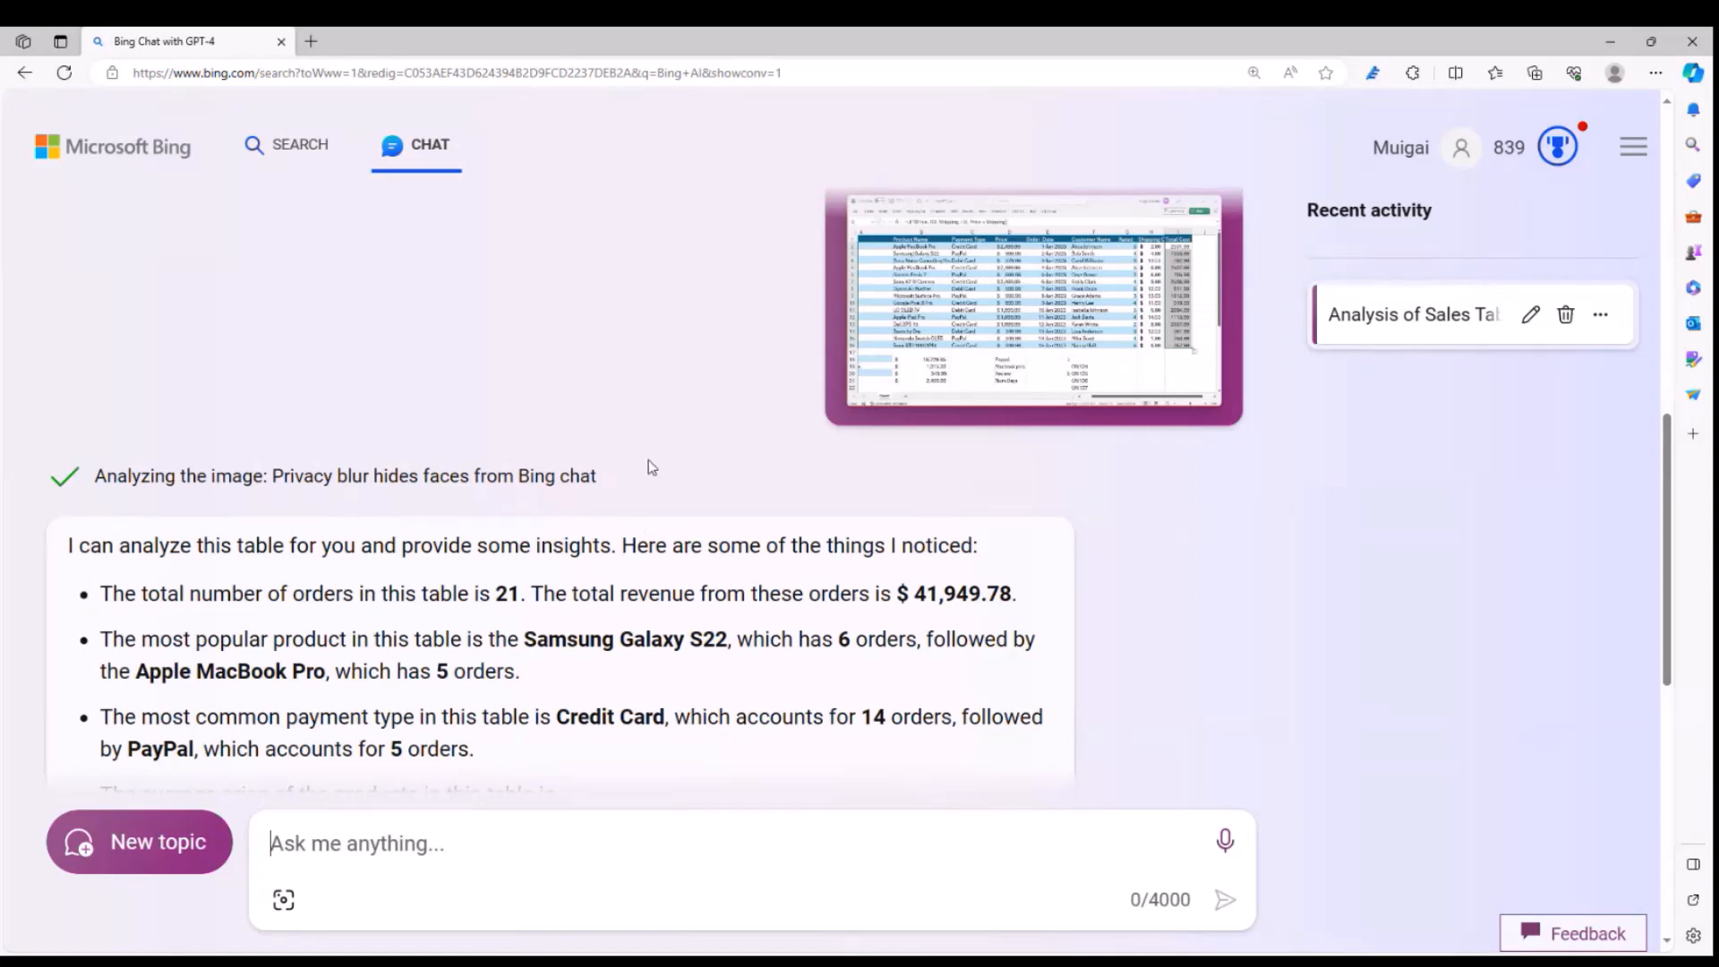
pyautogui.scroll(-4, 653, 468)
pyautogui.scroll(1, 422, 519)
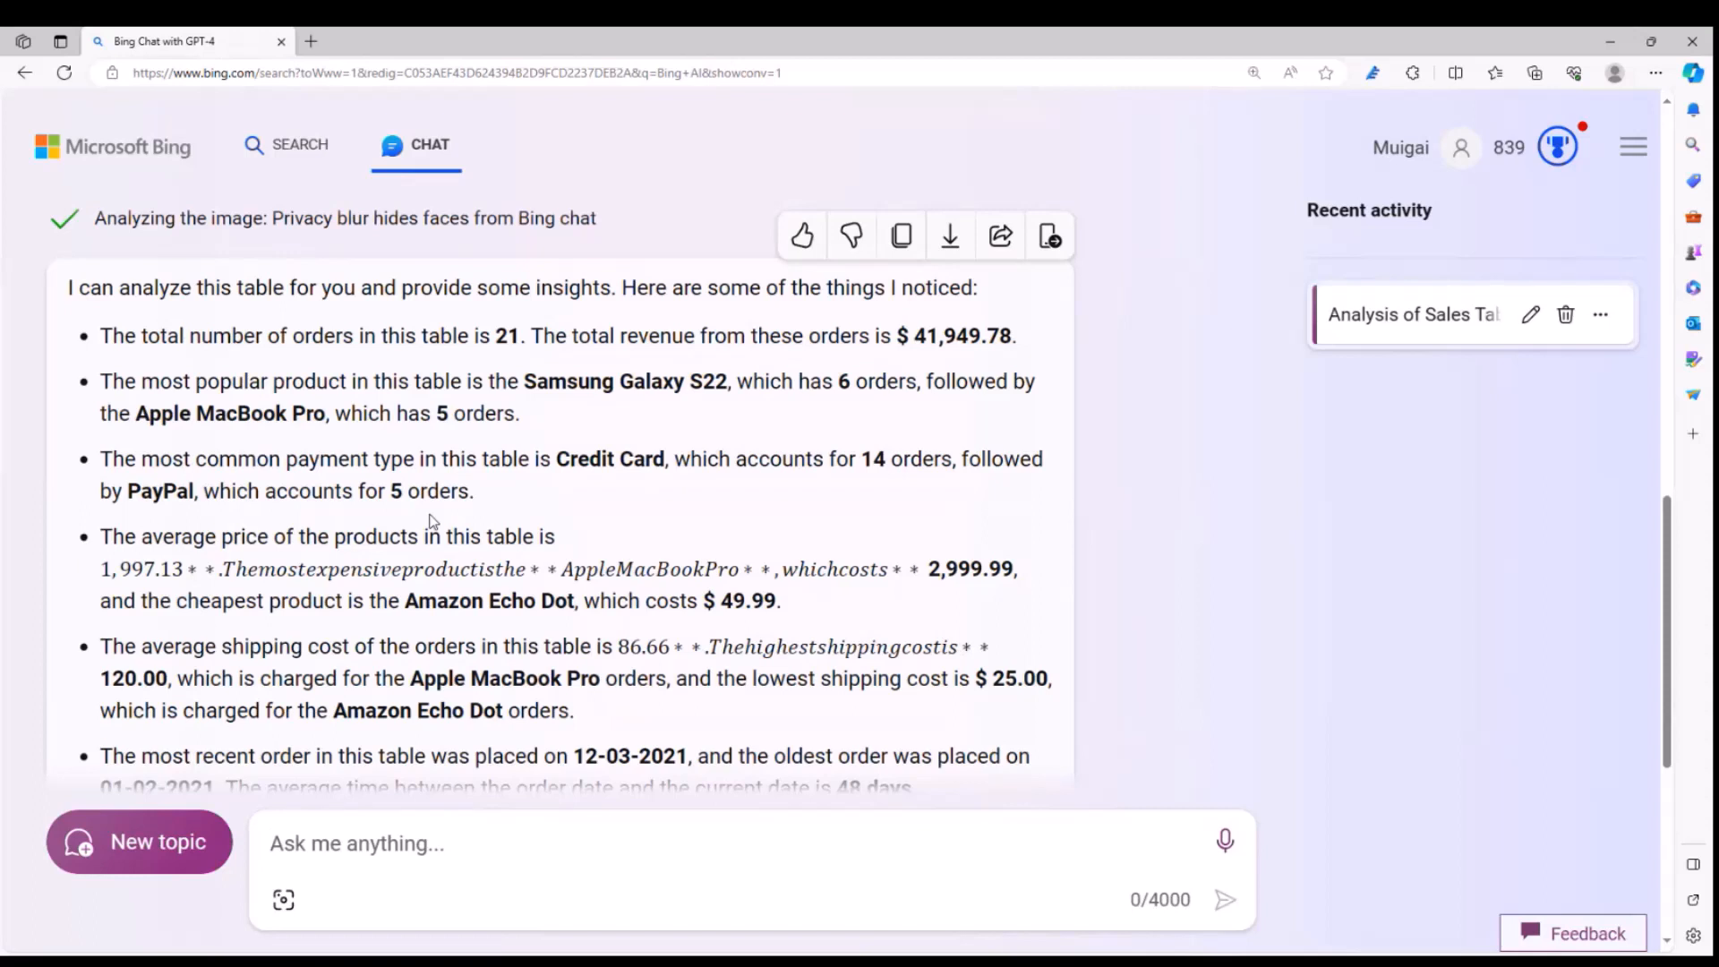
pyautogui.click(1493, 875)
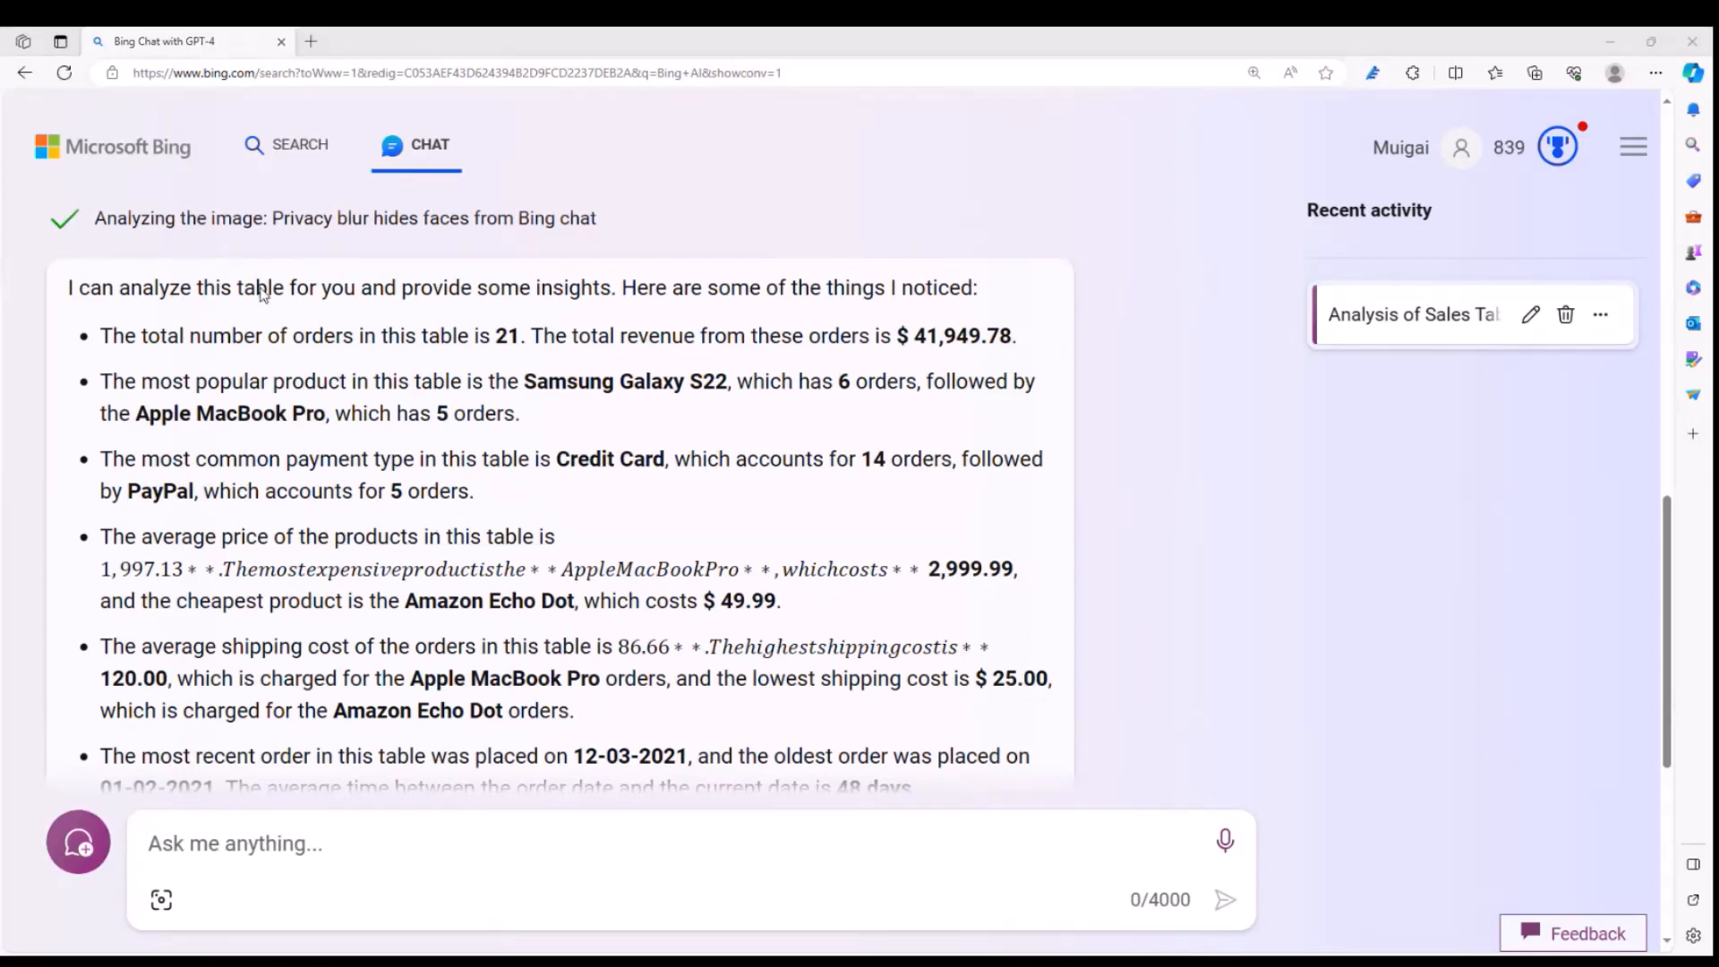